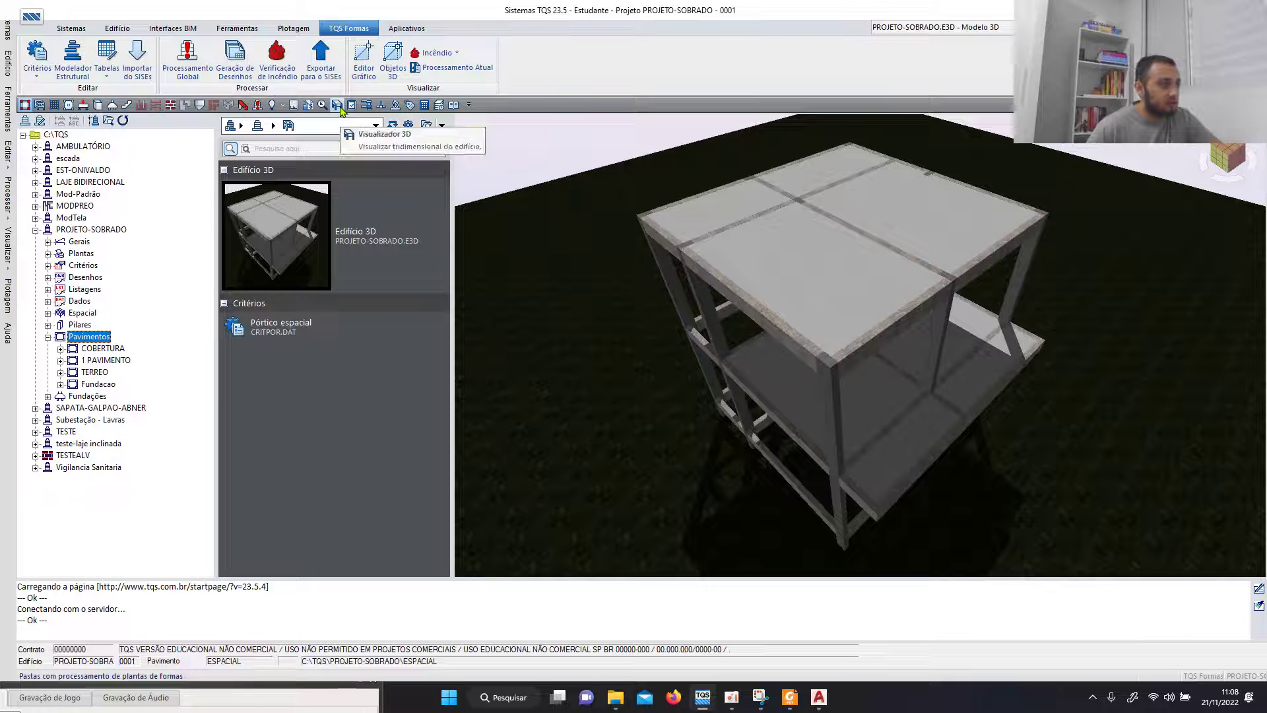
Step: Generate the building's 3D model from Fundacao to COBERTURA and examine its frame and slab undersides from several angles
click(339, 107)
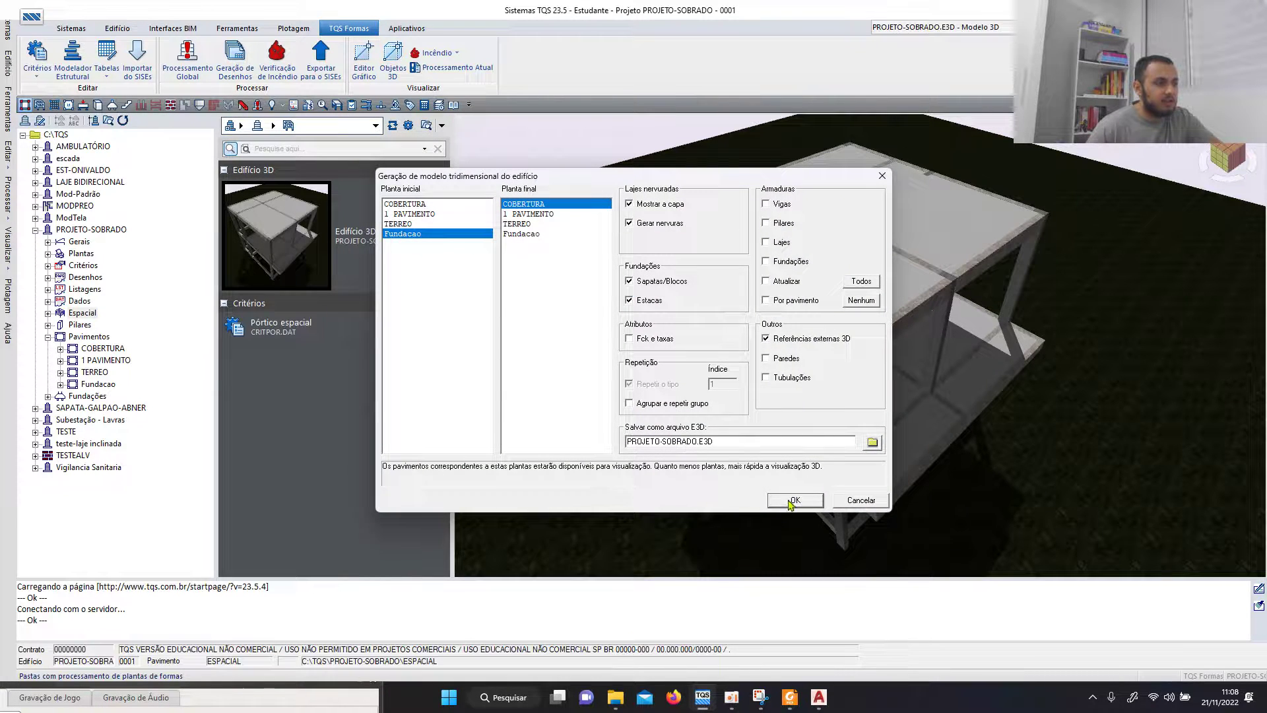
click(794, 501)
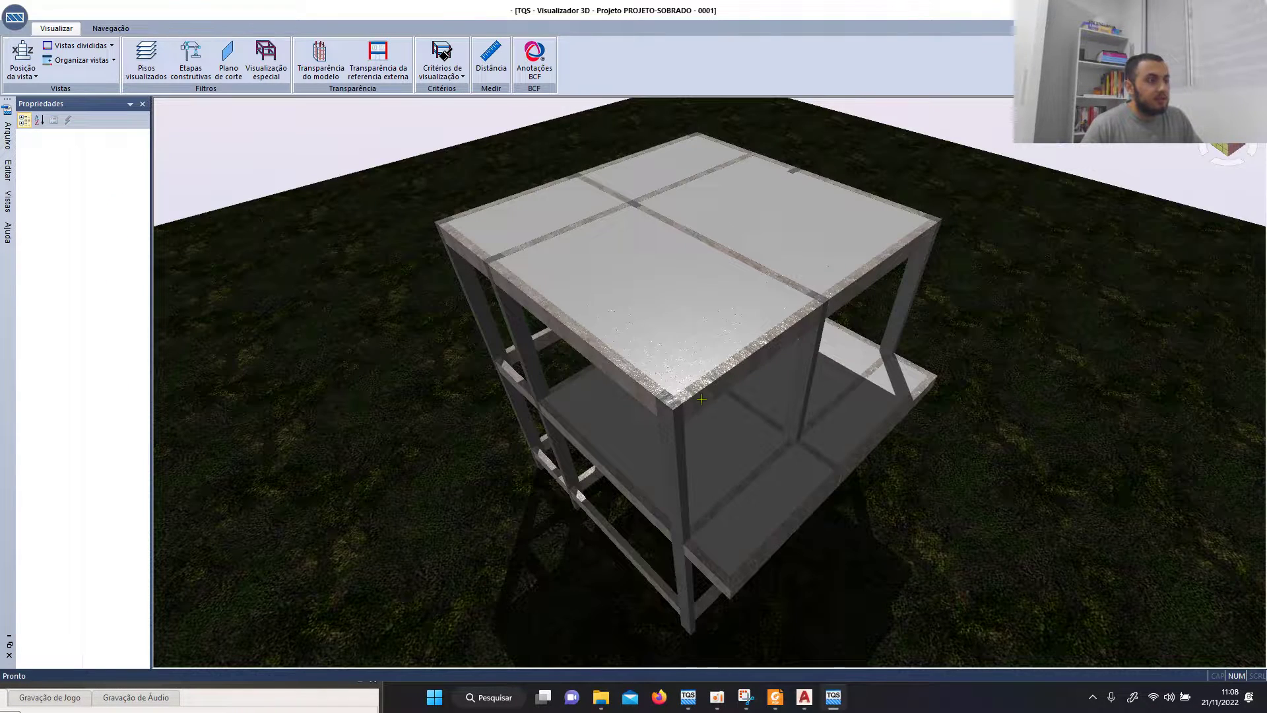
scroll(693, 391, down, 2)
middle_drag(698, 399, 726, 265)
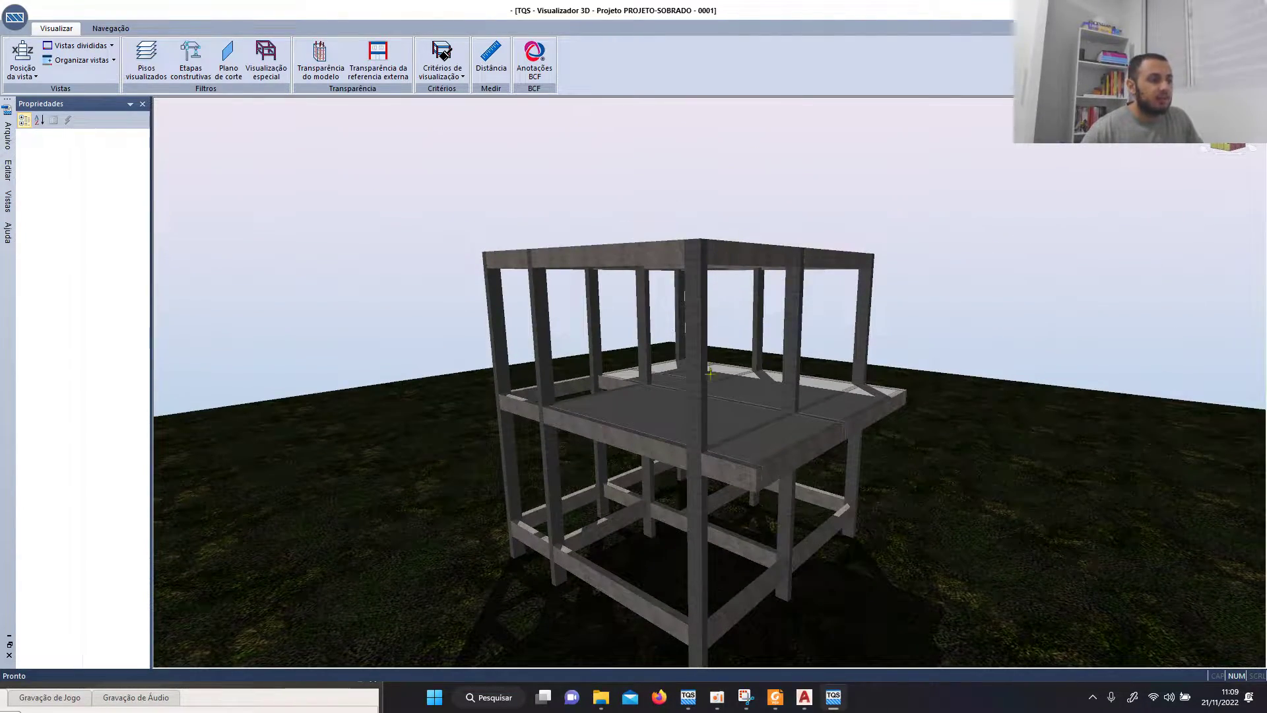
middle_drag(711, 373, 687, 228)
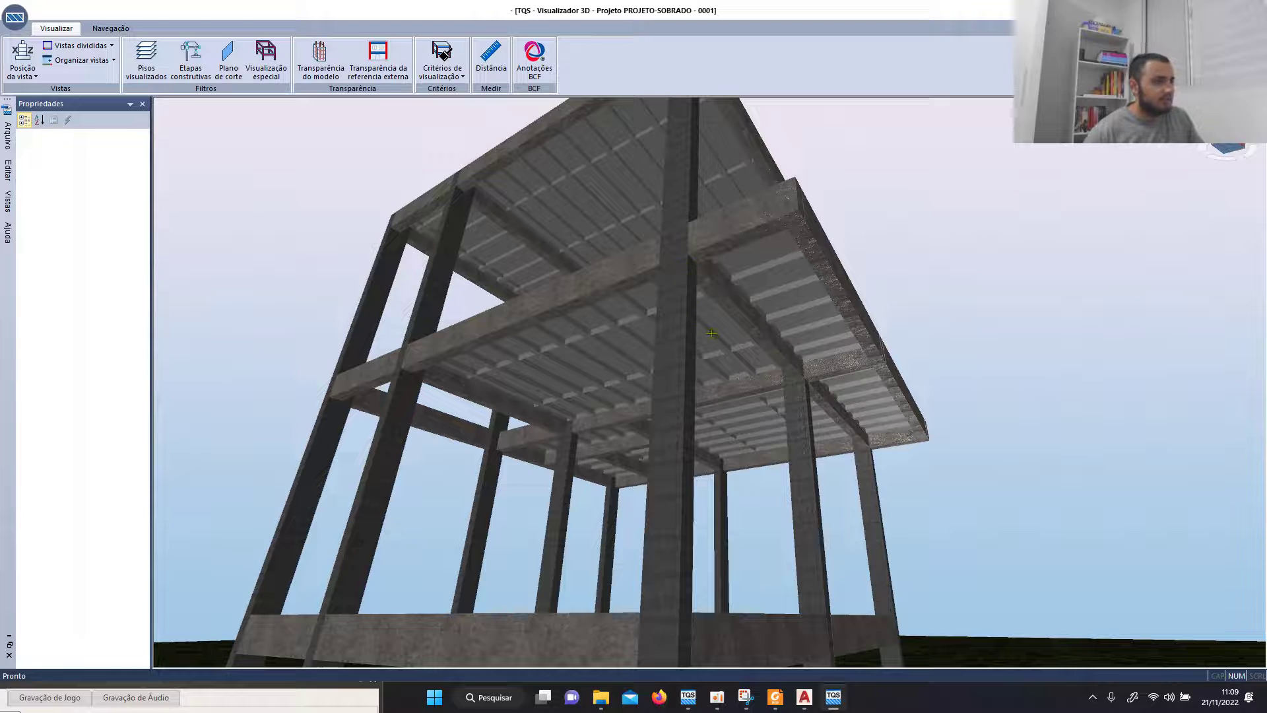
middle_drag(711, 334, 641, 303)
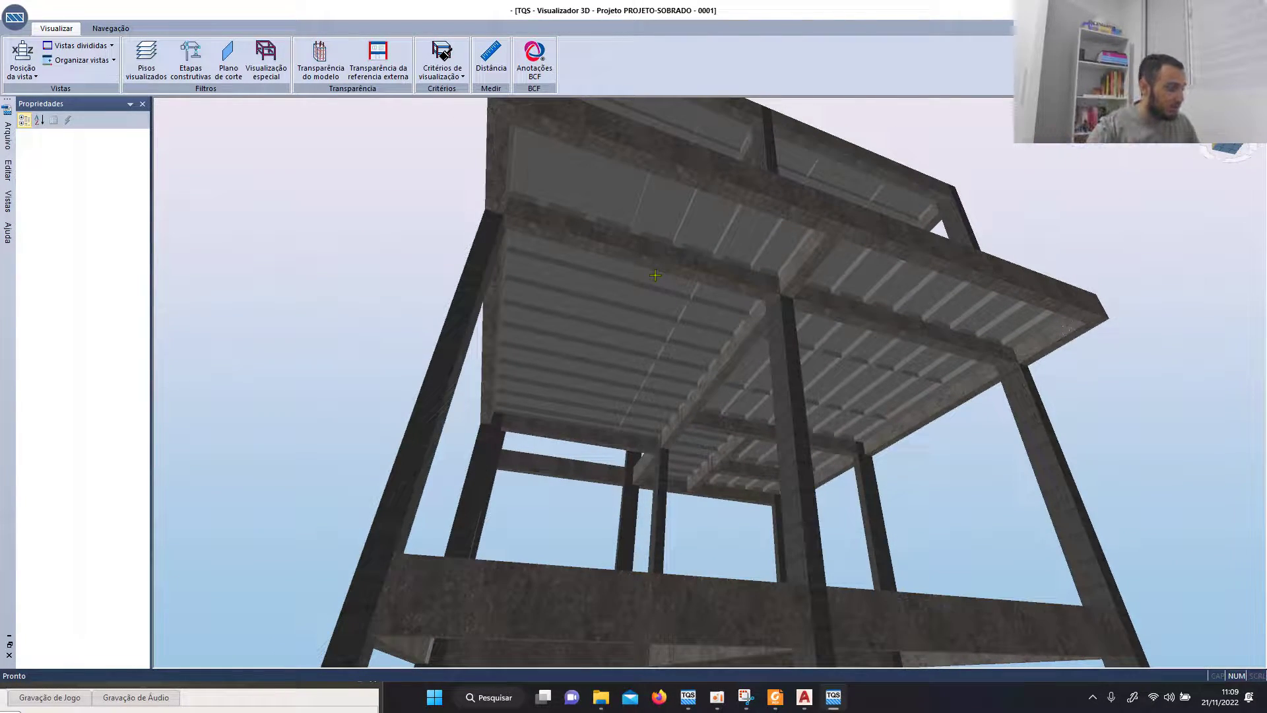
middle_drag(695, 286, 732, 347)
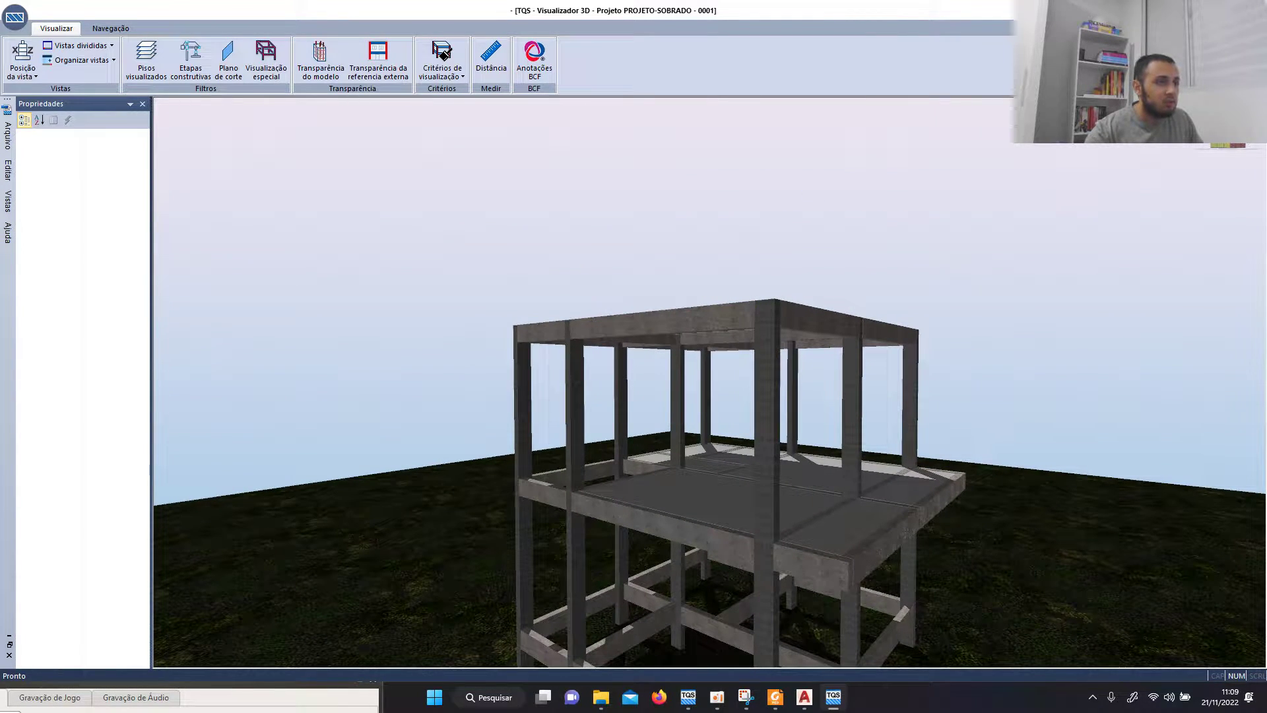
click(1252, 10)
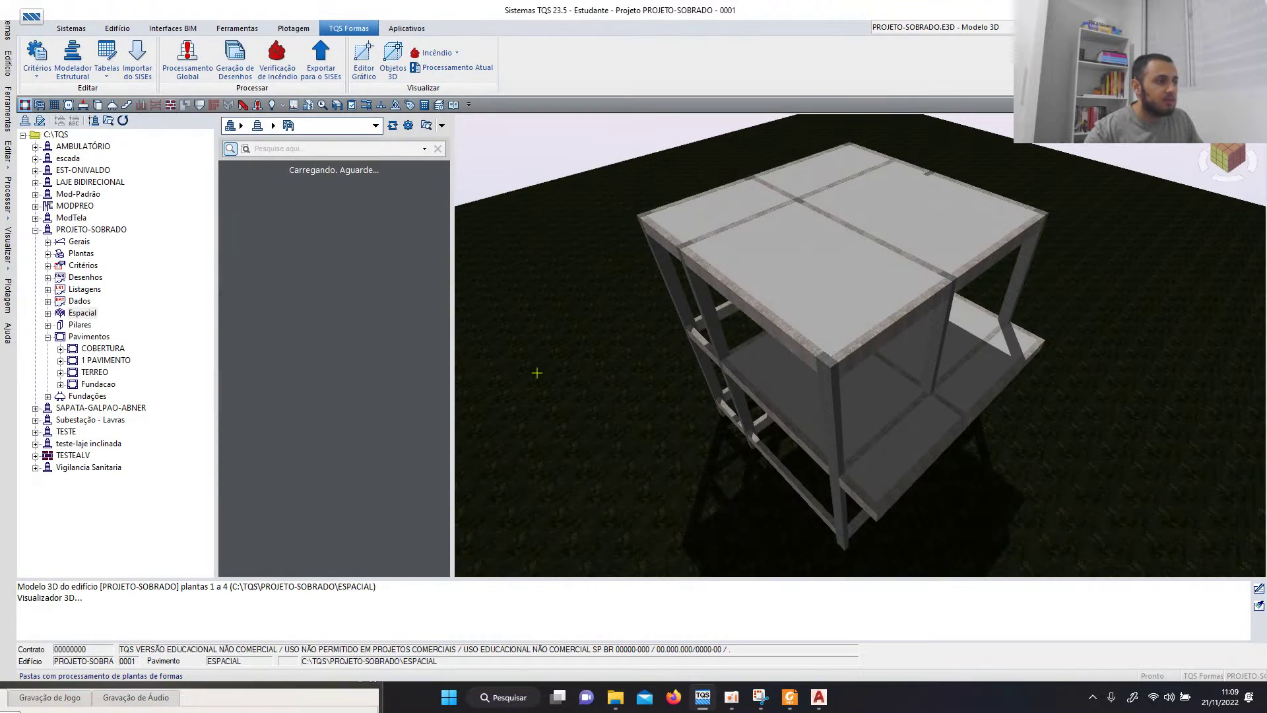
Step: Open the structural model of the 1 PAVIMENTO floor in the structural modeler and check slab L4's data
click(95, 373)
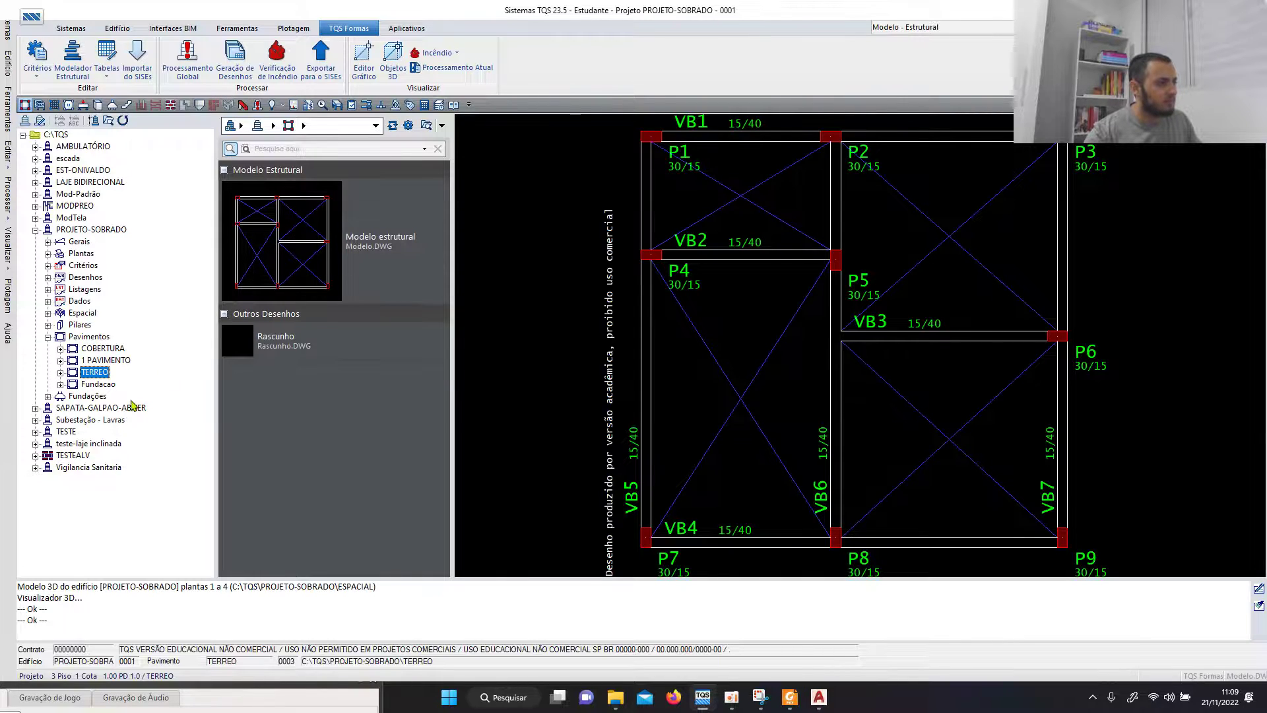
click(105, 361)
double_click(260, 260)
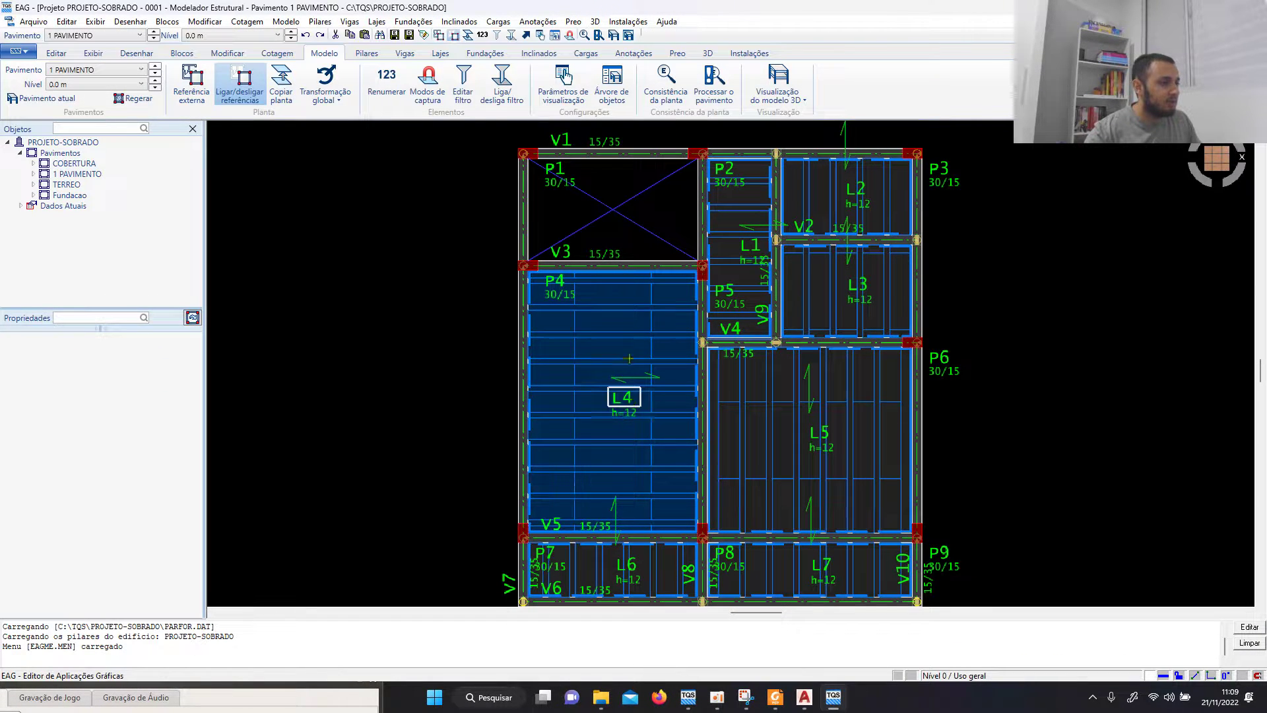
scroll(635, 398, down, 3)
middle_drag(635, 399, 612, 344)
scroll(607, 344, up, 2)
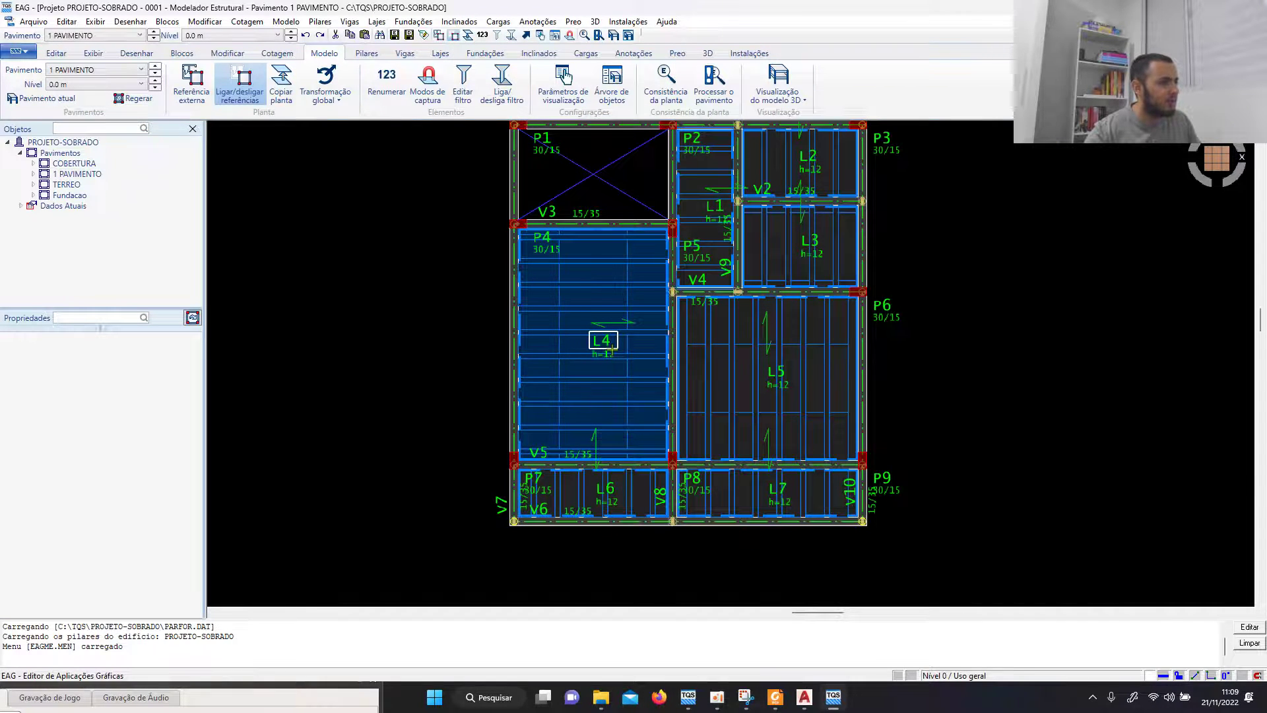
mouse_move(612, 350)
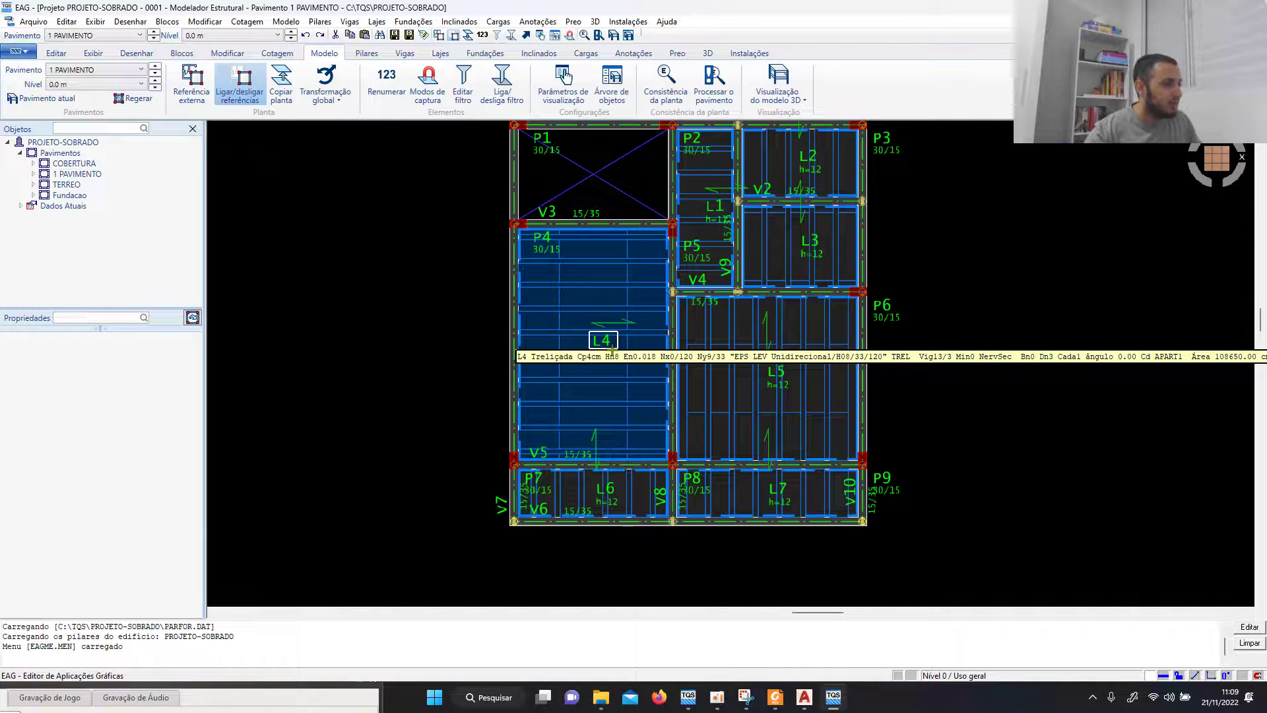
Step: Switch to the NBR 6120 document in Foxit PDF Reader and find the residential building loads in Tabela 10
key(alt+Tab)
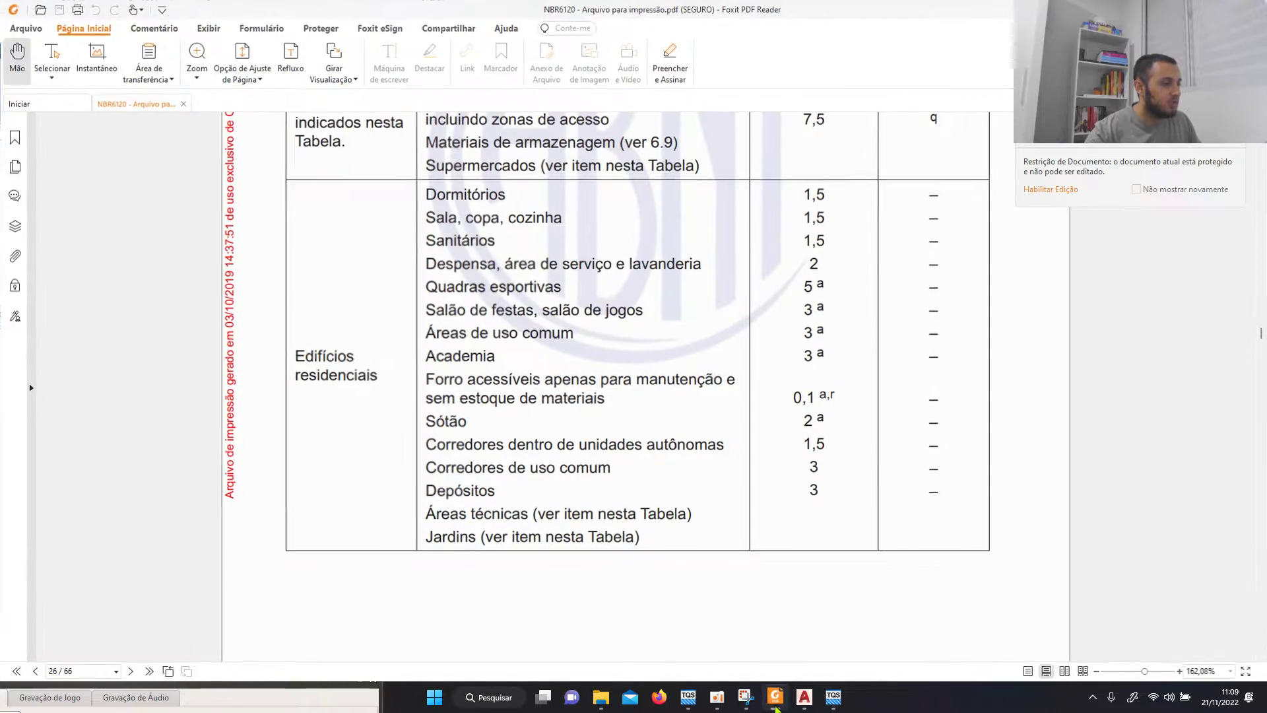
scroll(582, 374, up, 4)
scroll(570, 378, up, 1)
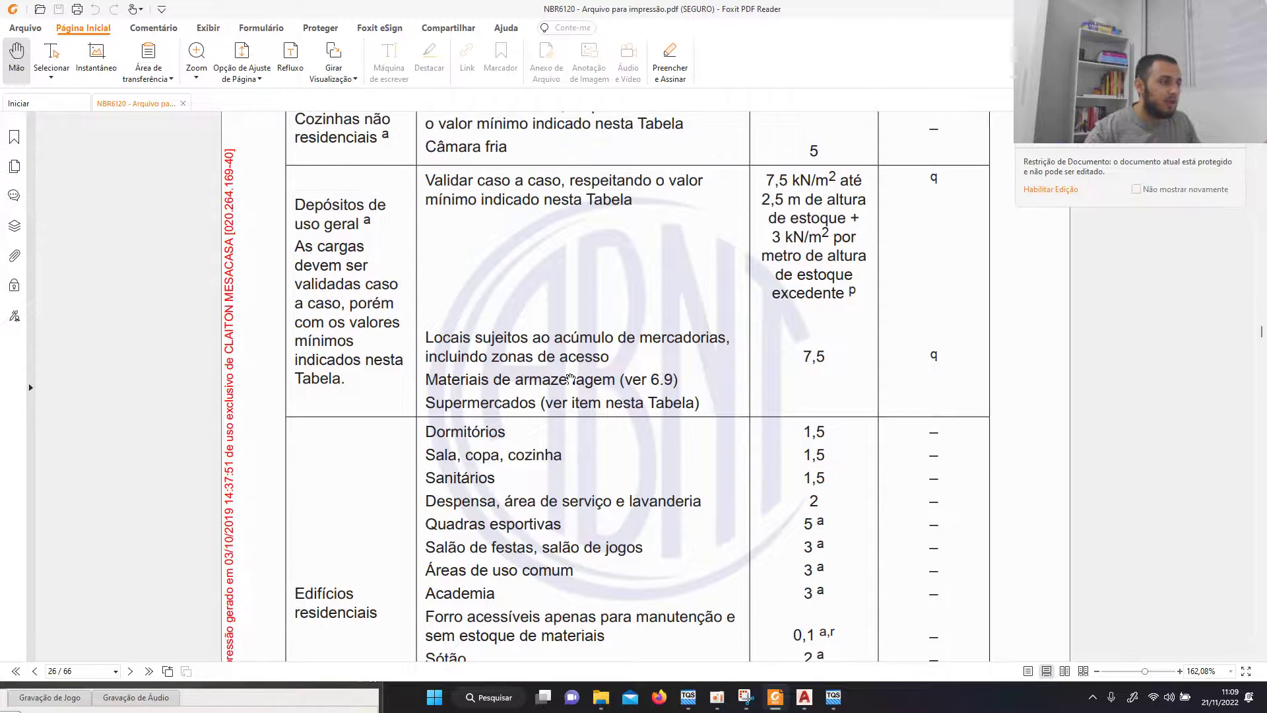
scroll(570, 378, up, 2)
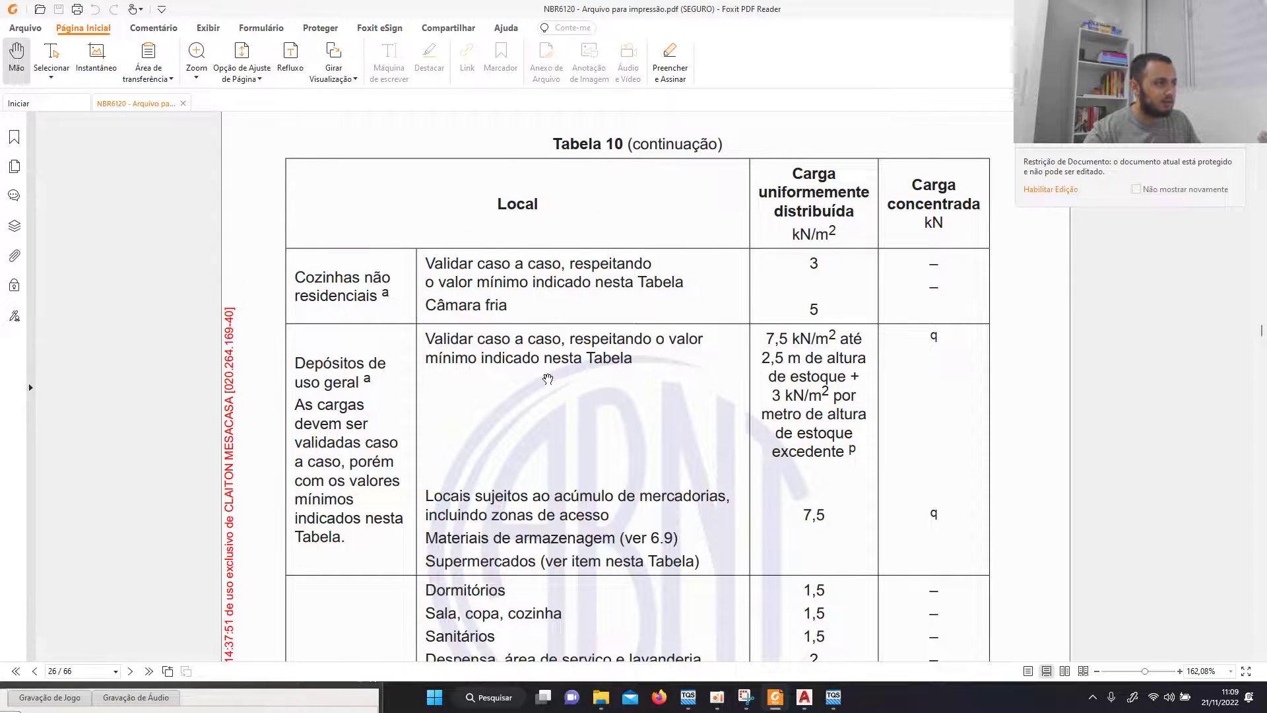
scroll(548, 379, up, 10)
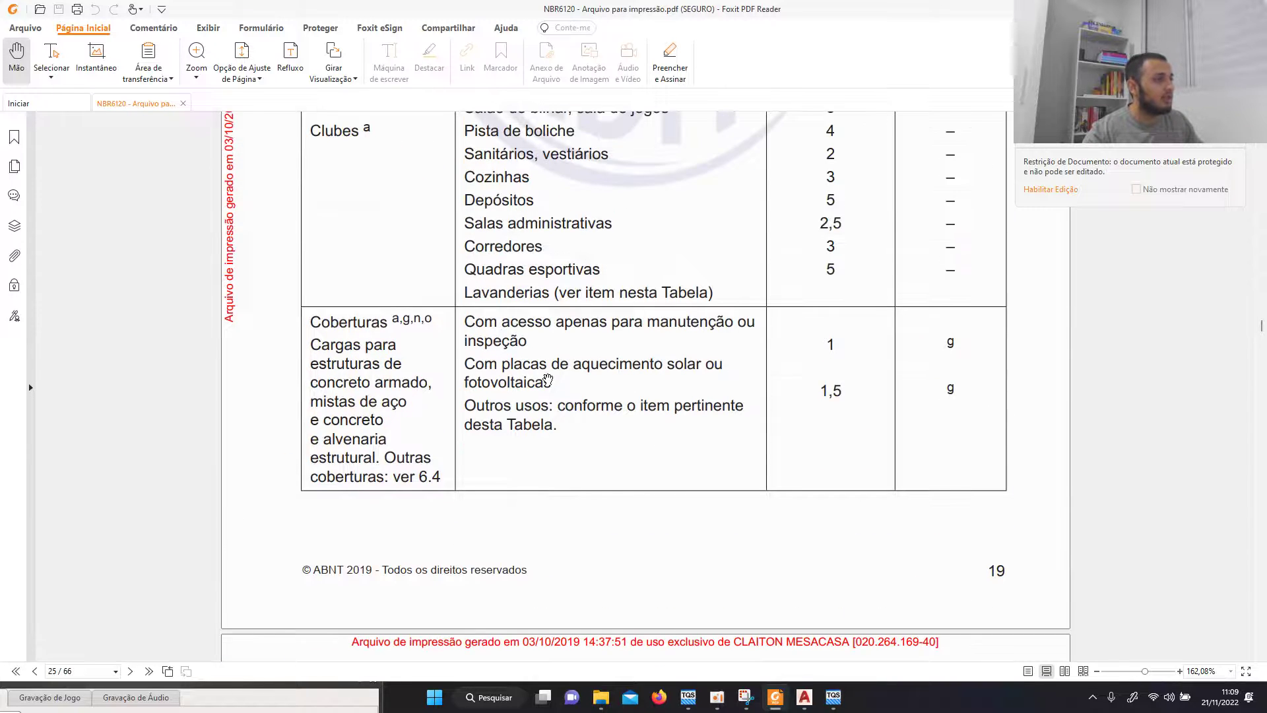
scroll(548, 379, down, 10)
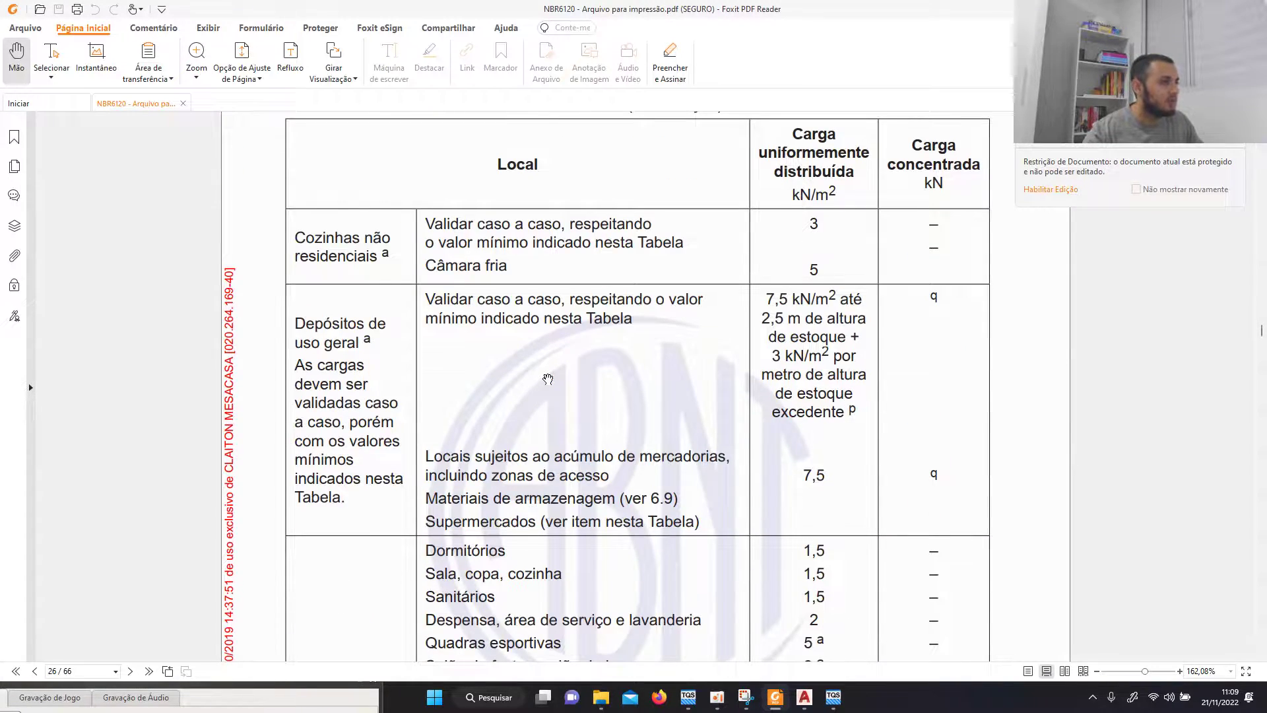
scroll(548, 379, down, 8)
scroll(548, 378, up, 3)
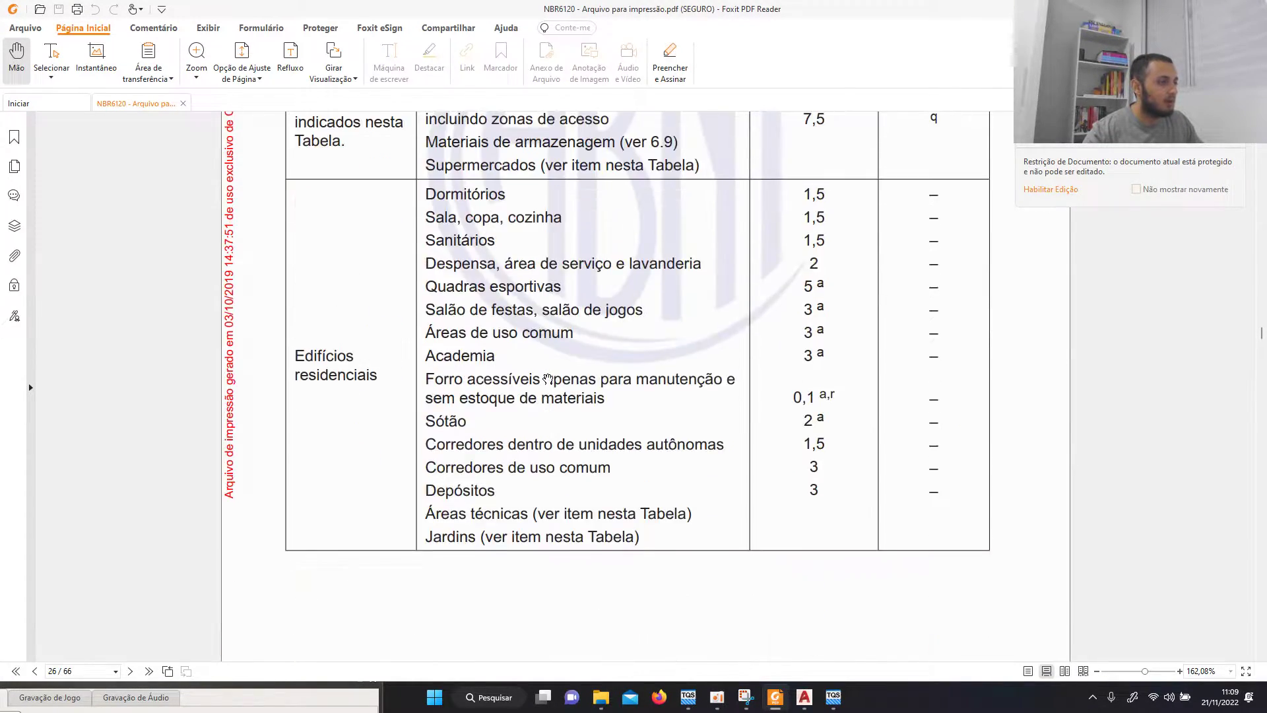
scroll(352, 372, up, 14)
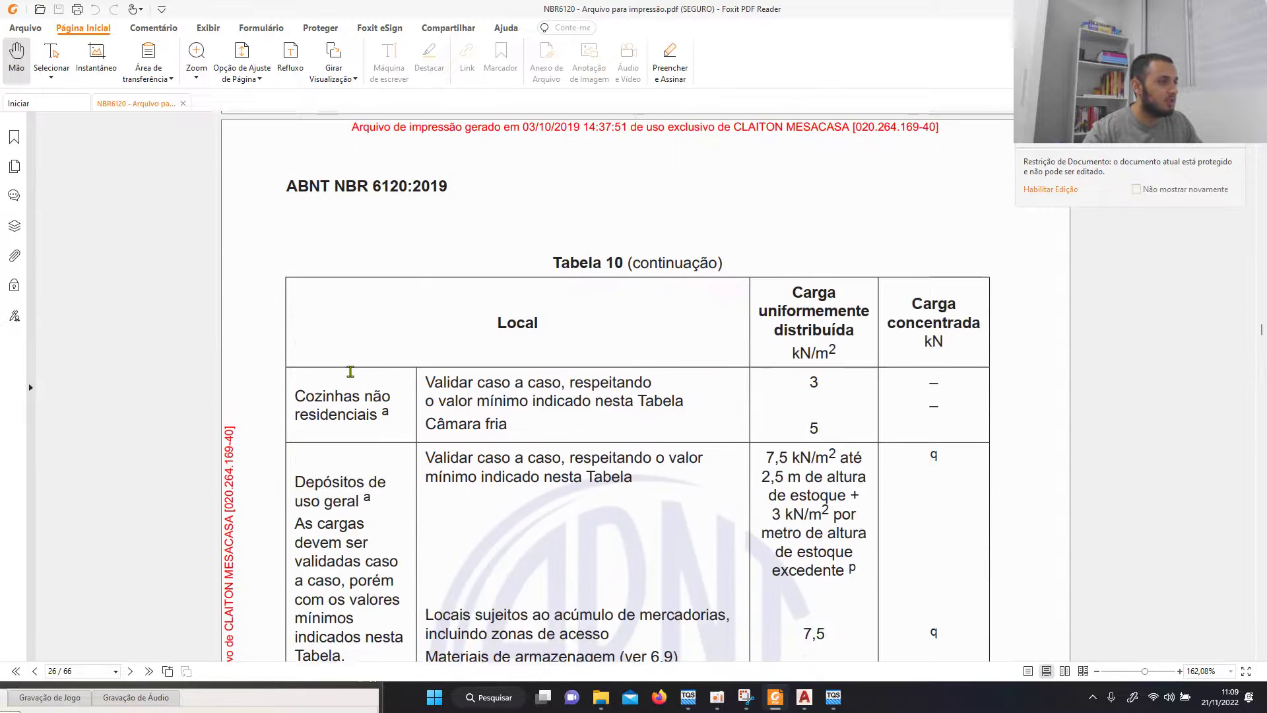
scroll(588, 405, down, 2)
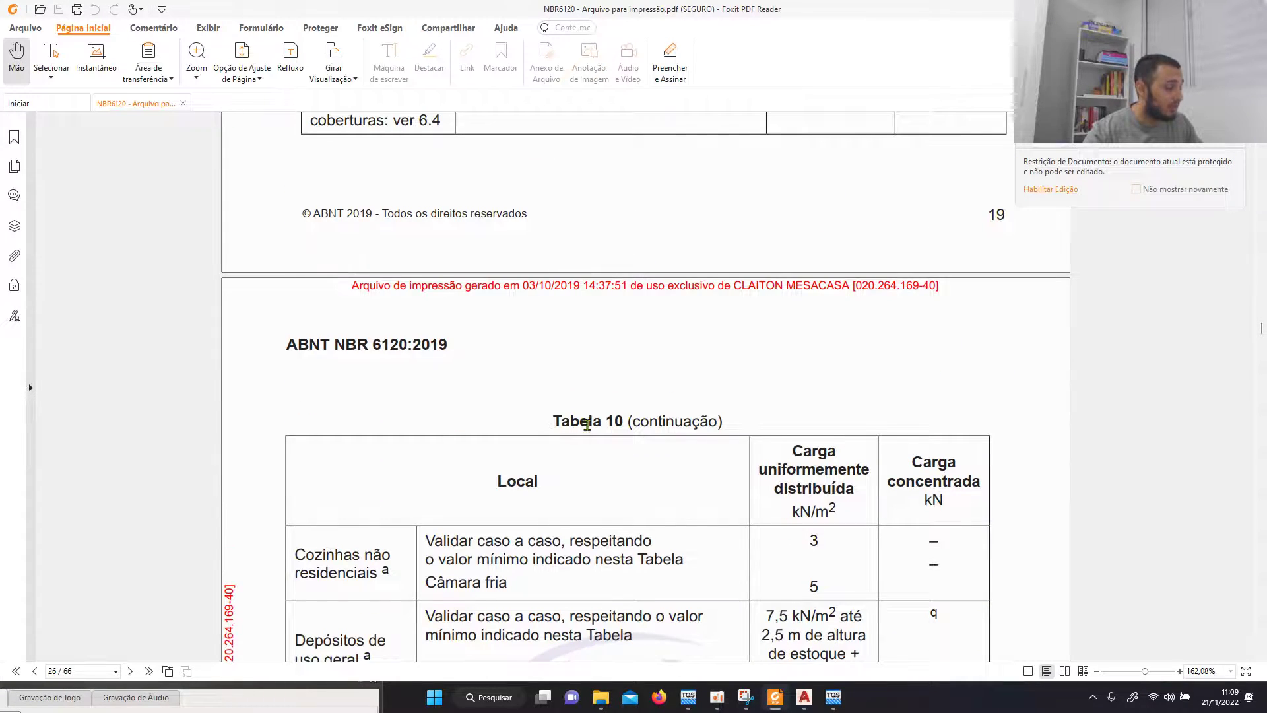
scroll(587, 425, down, 5)
scroll(588, 425, down, 10)
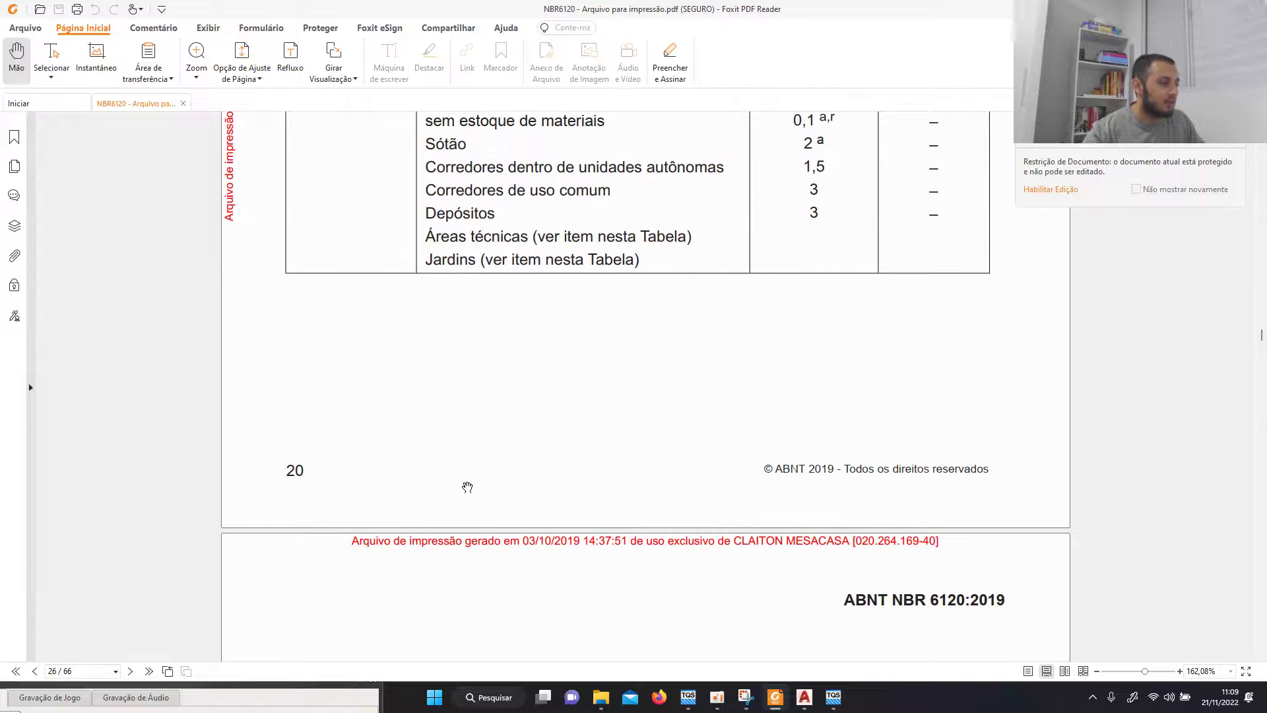
scroll(315, 478, up, 5)
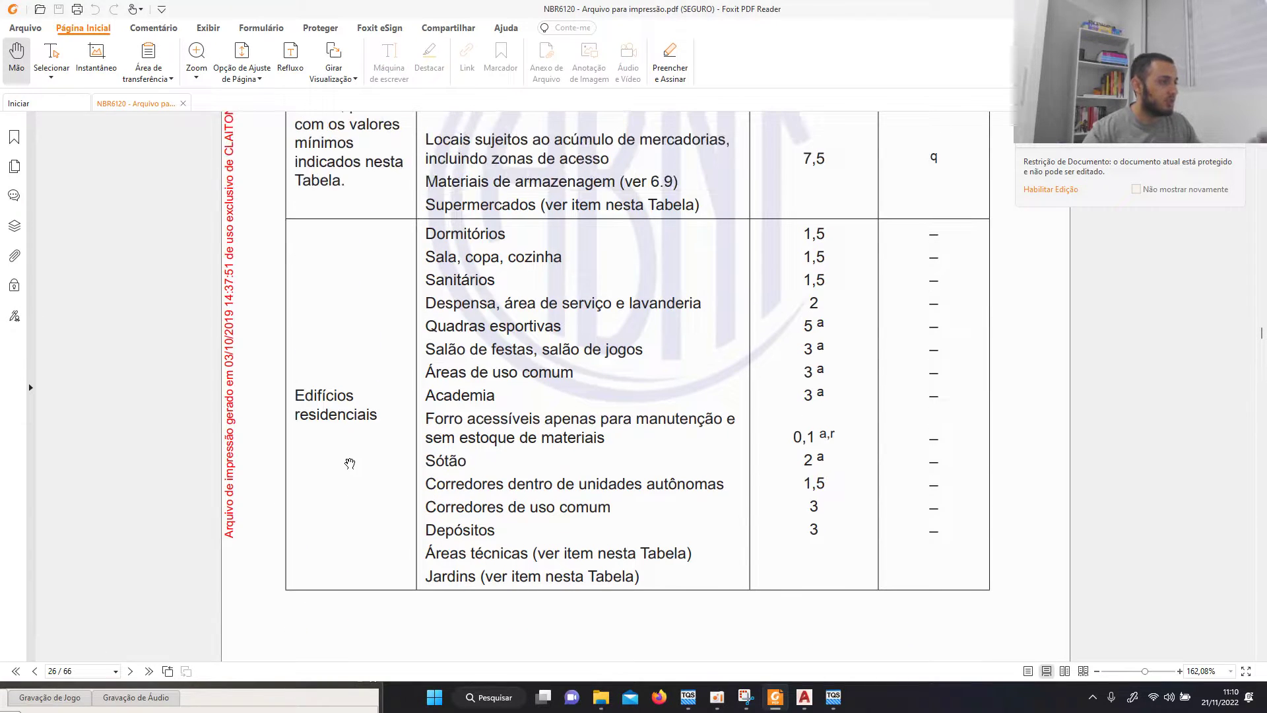
Step: Examine the distributed loads for Dormitórios, Sala, copa, cozinha and Sanitários under Edifícios residenciais
drag(295, 395, 373, 415)
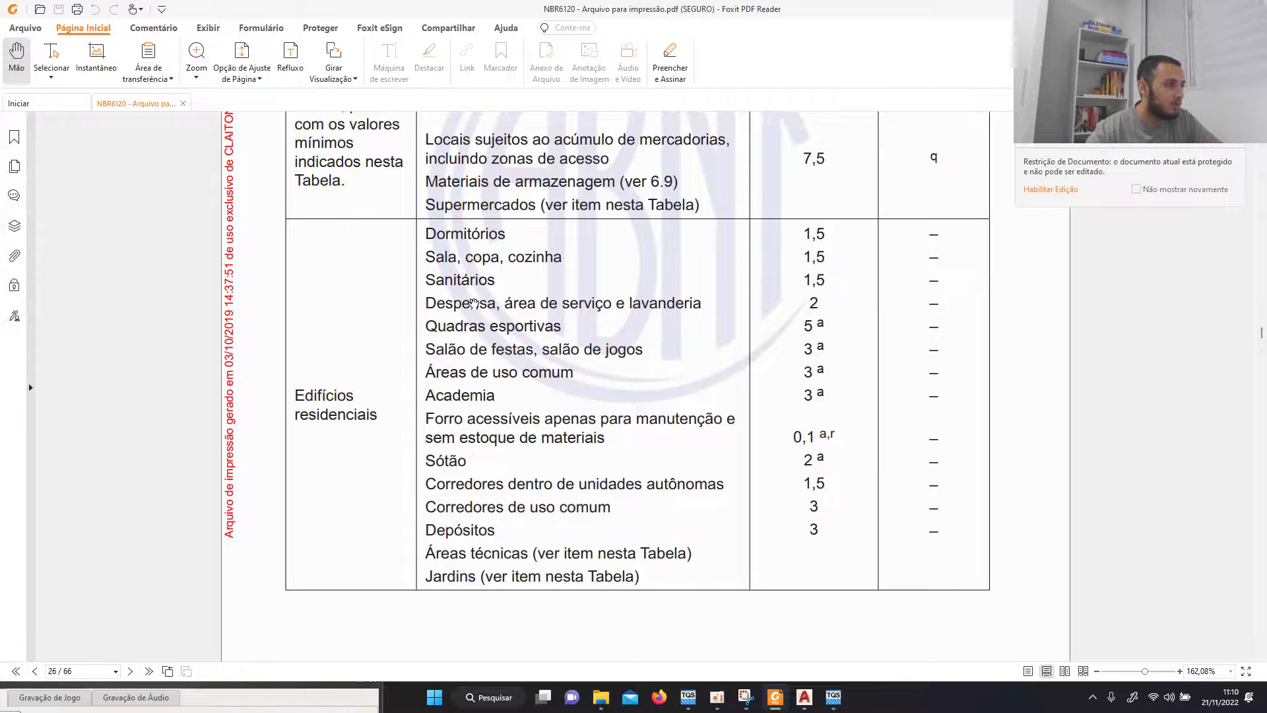
scroll(474, 305, up, 1)
mouse_move(430, 318)
mouse_down()
mouse_move(934, 614)
mouse_move(824, 315)
mouse_move(826, 351)
mouse_move(451, 322)
mouse_up()
click(821, 365)
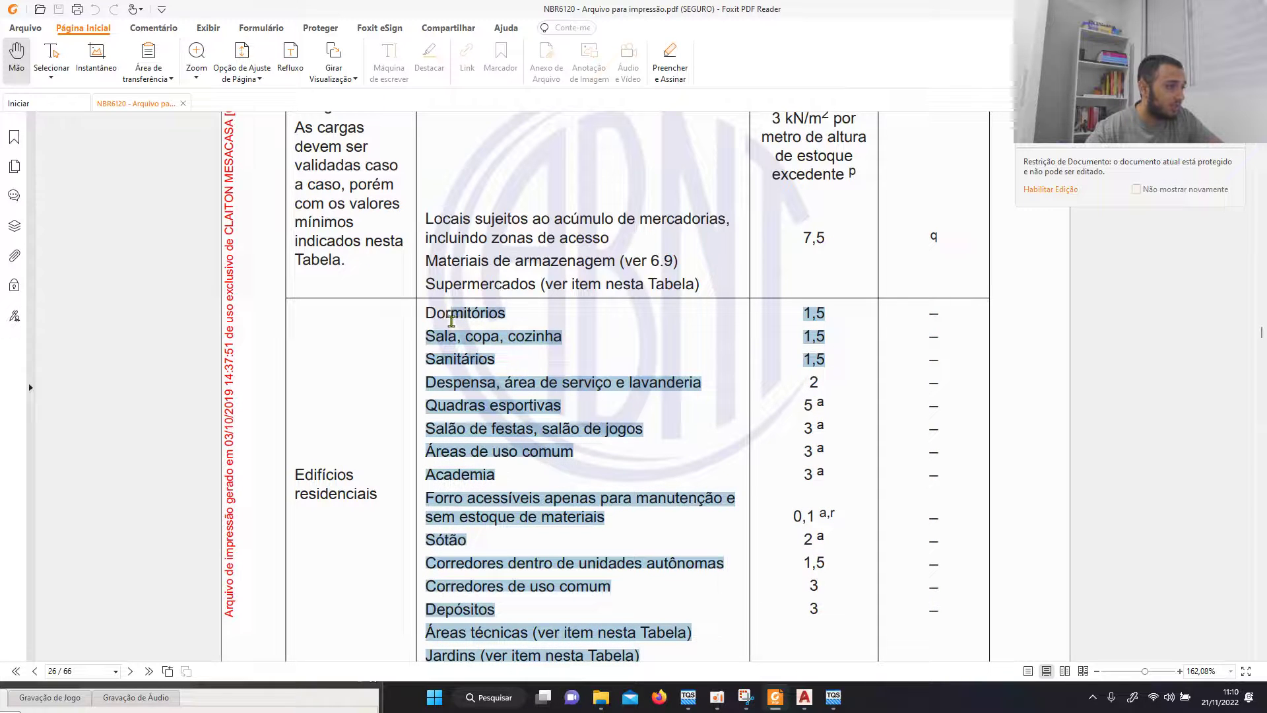
click(456, 342)
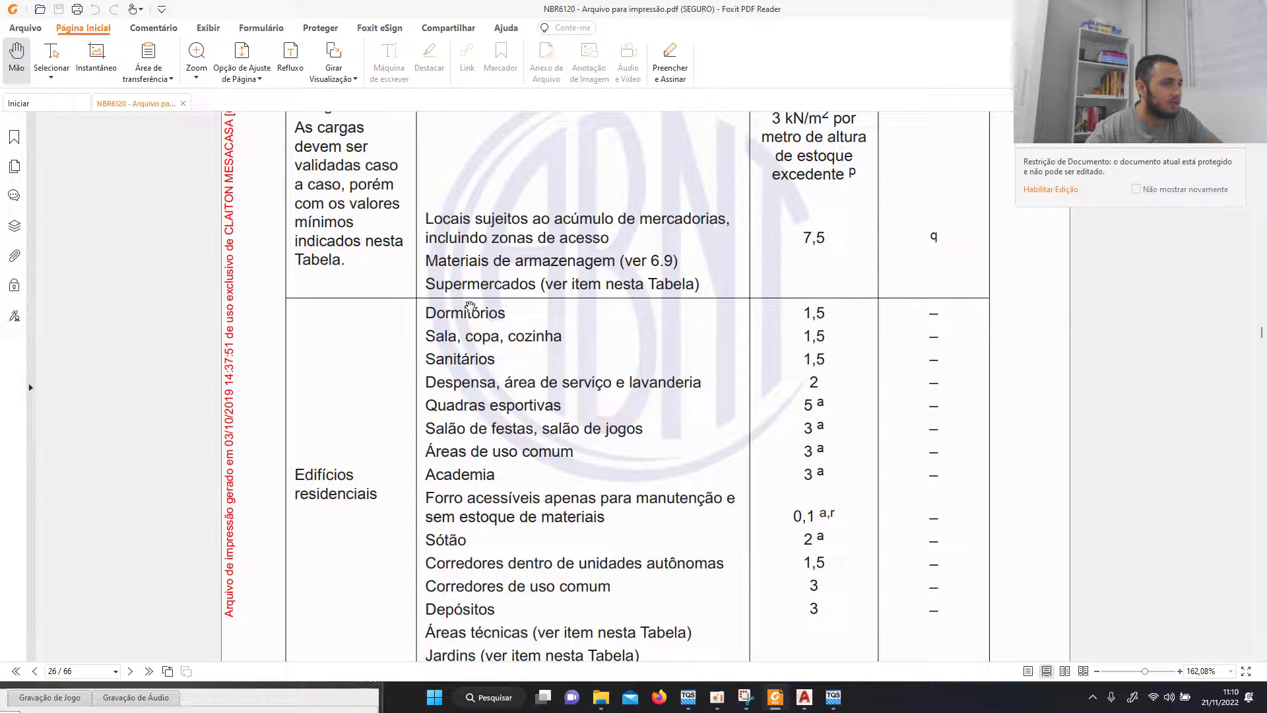
drag(425, 312, 506, 319)
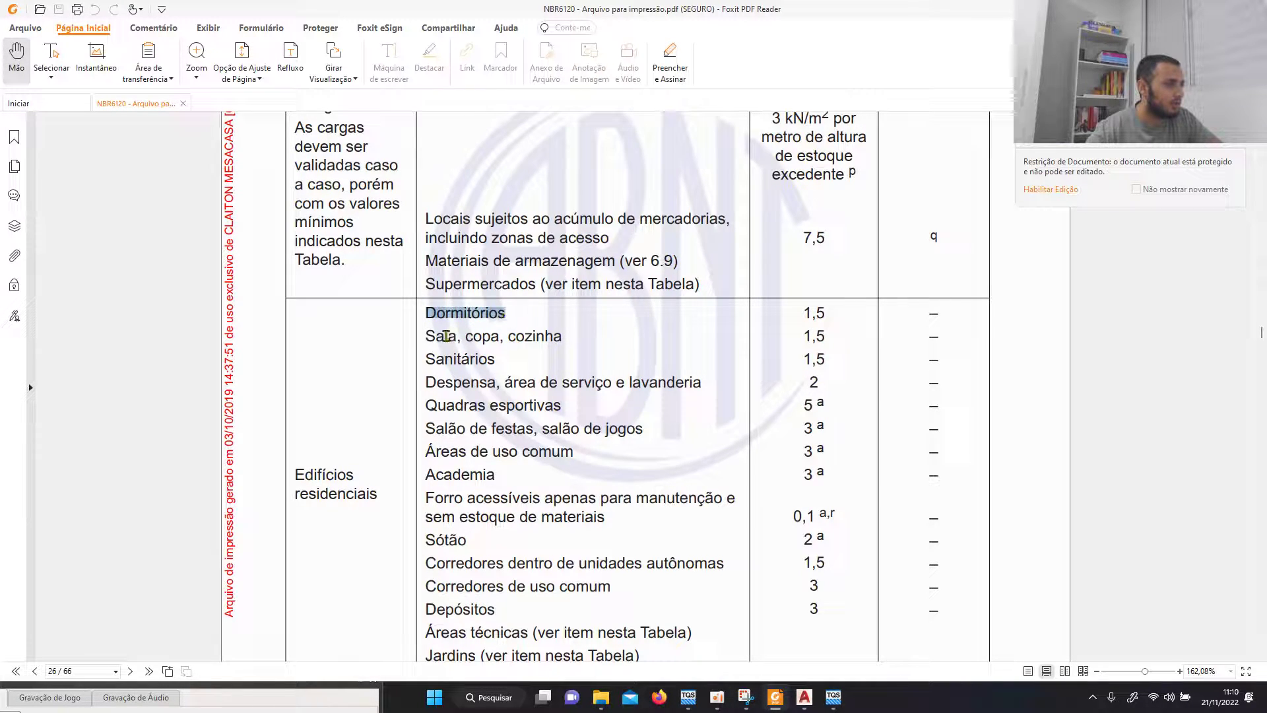
drag(426, 336, 474, 359)
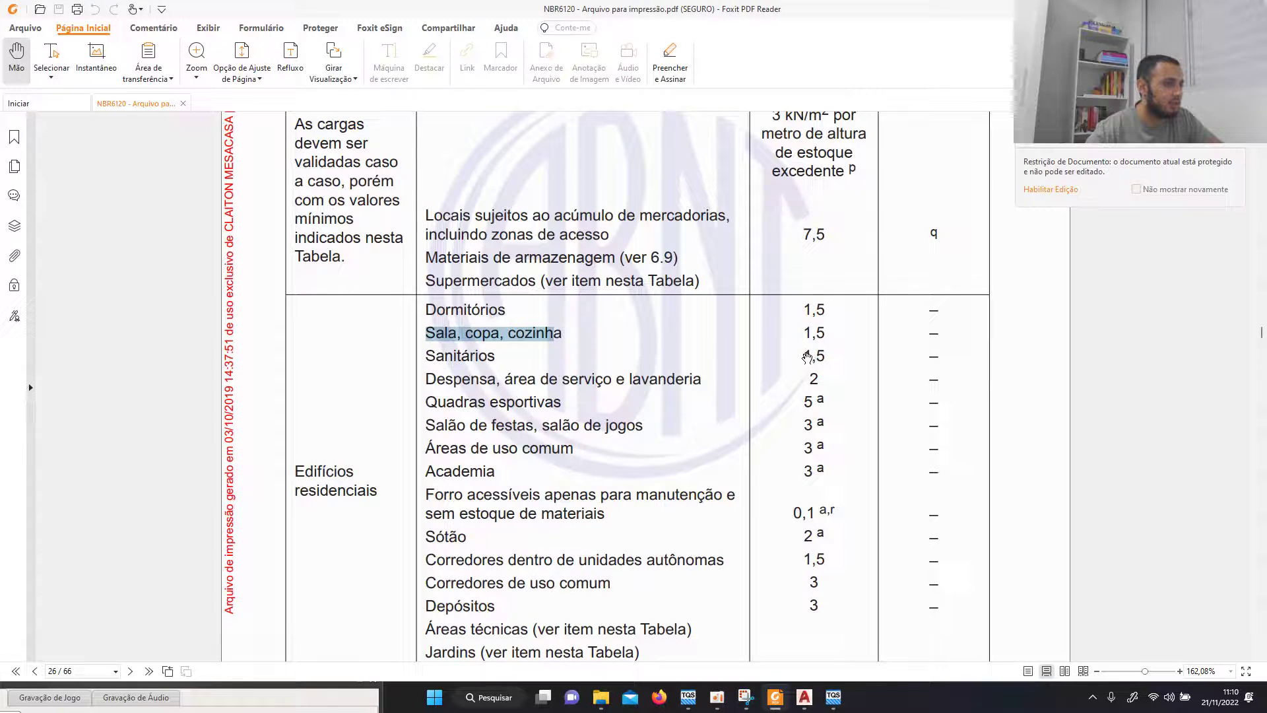
drag(804, 358, 826, 357)
scroll(809, 330, up, 2)
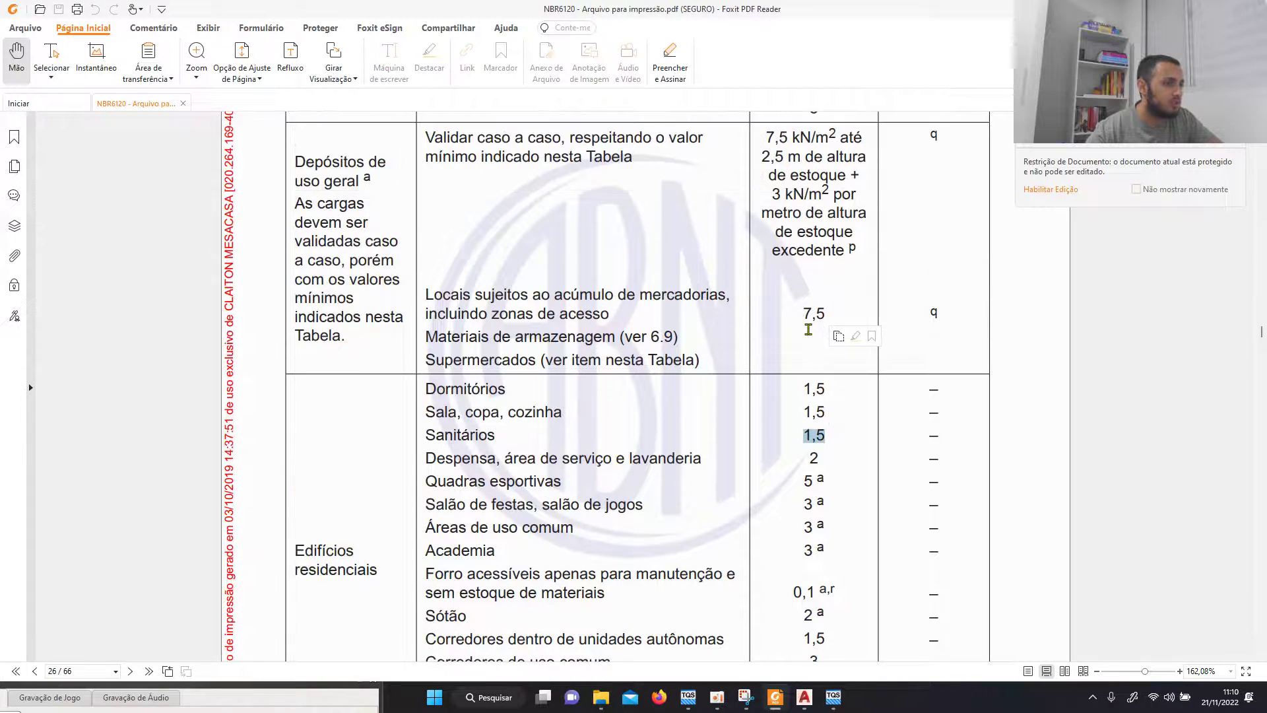
scroll(792, 455, up, 1)
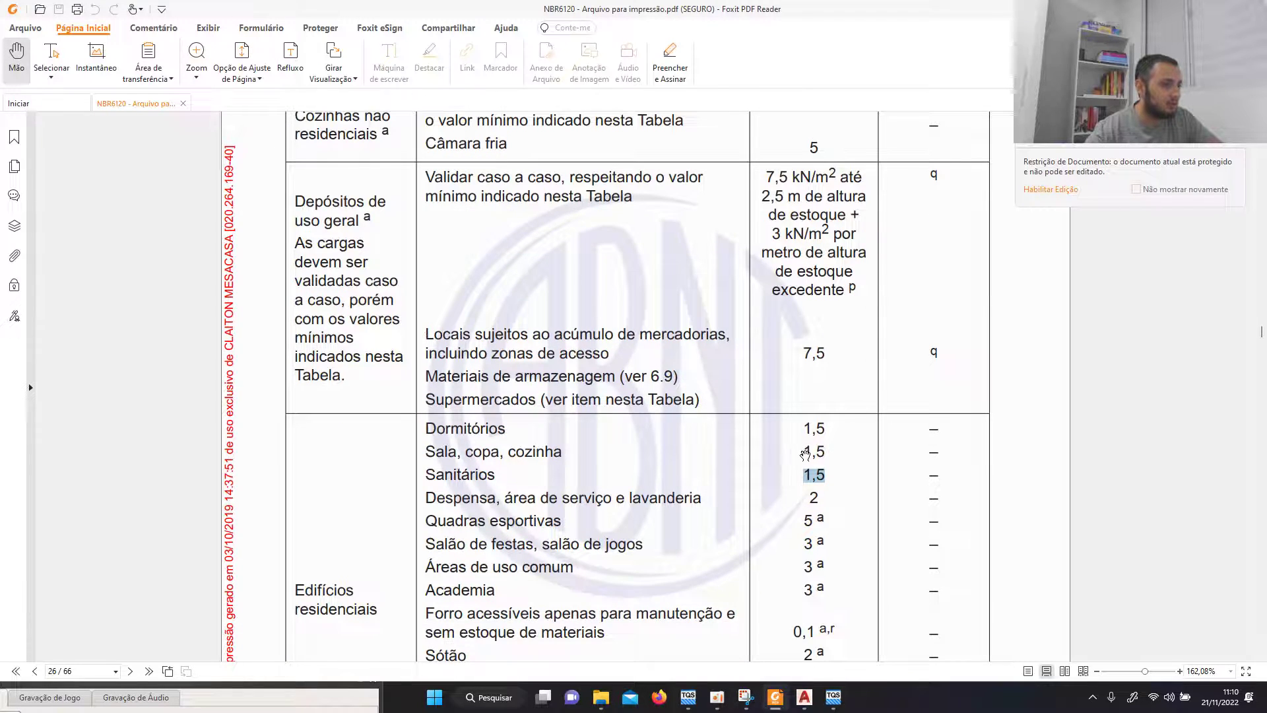
scroll(816, 450, down, 1)
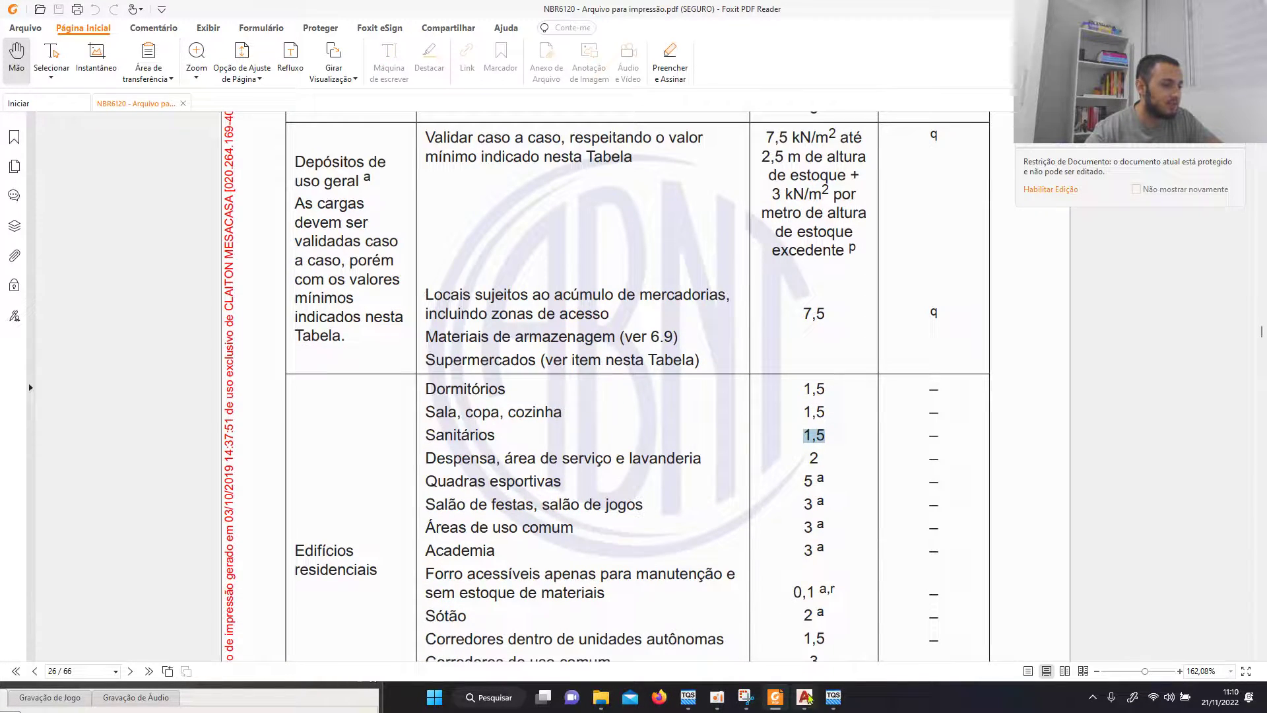
Step: Switch back to the TQS structural modeler and open the distributed load definition in slab L4's section and load data
click(833, 696)
scroll(629, 314, up, 2)
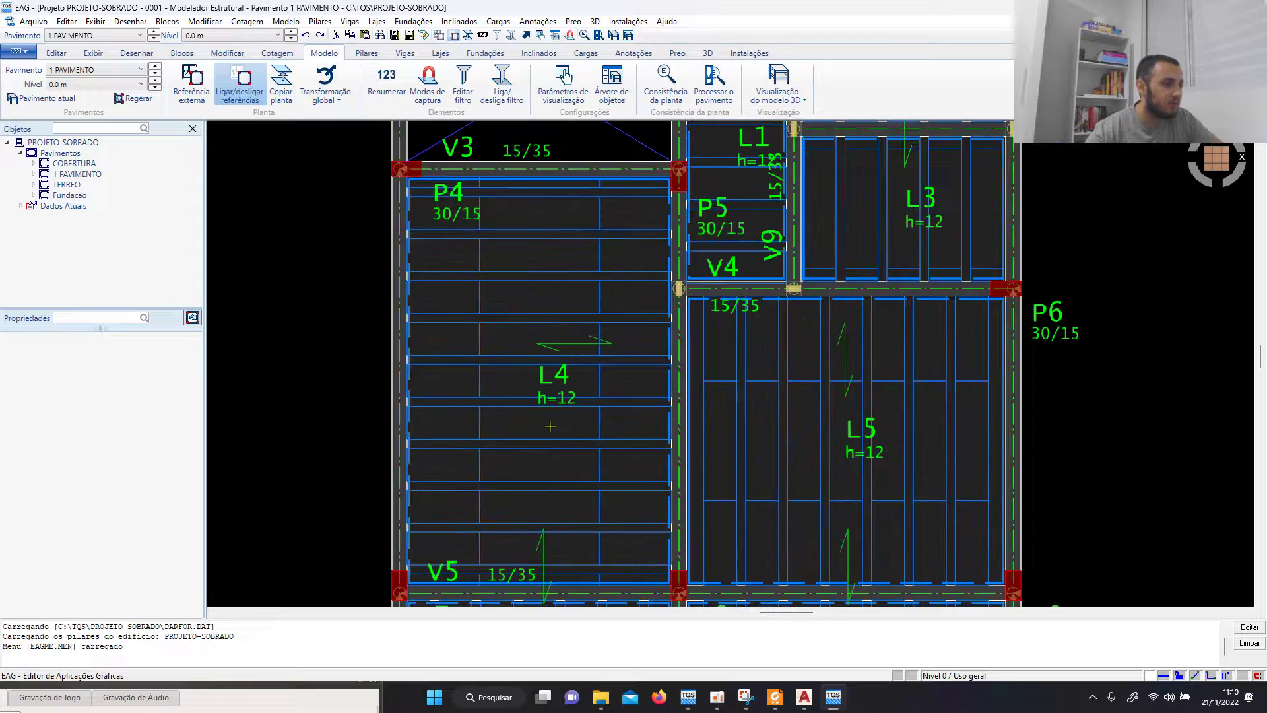
scroll(616, 317, down, 1)
scroll(587, 404, up, 1)
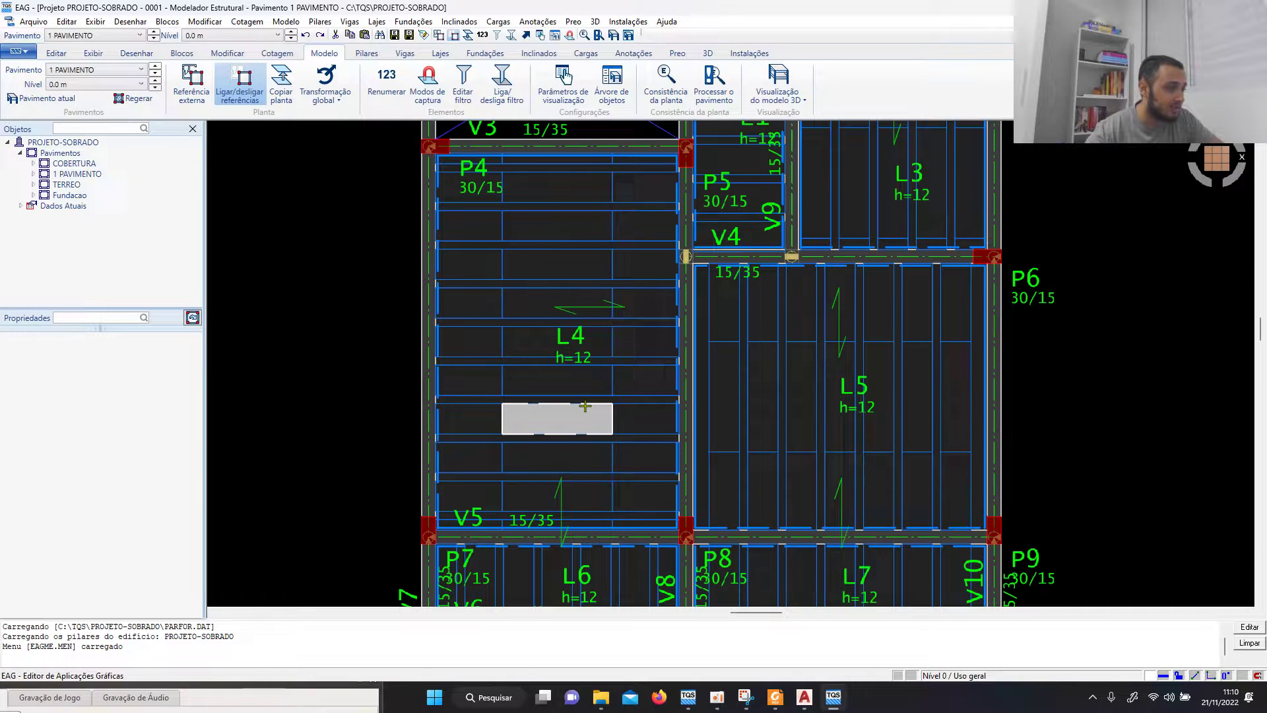
click(594, 346)
right_click(480, 344)
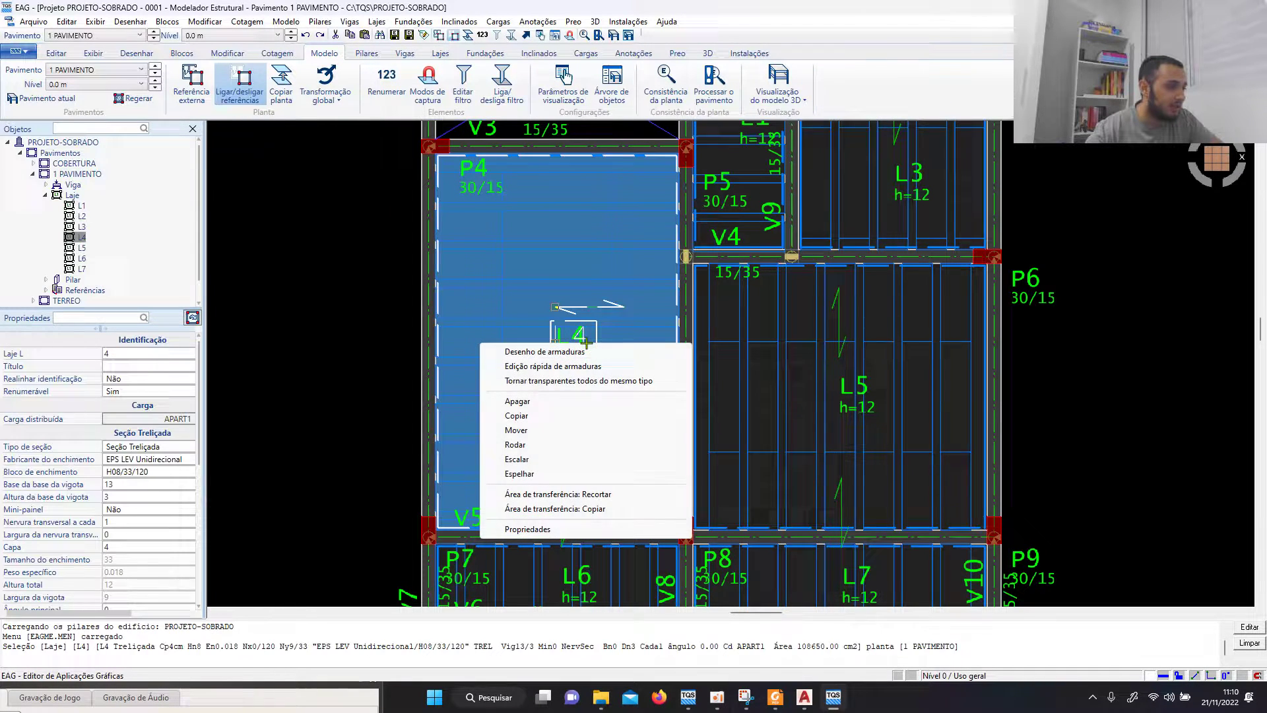
click(533, 529)
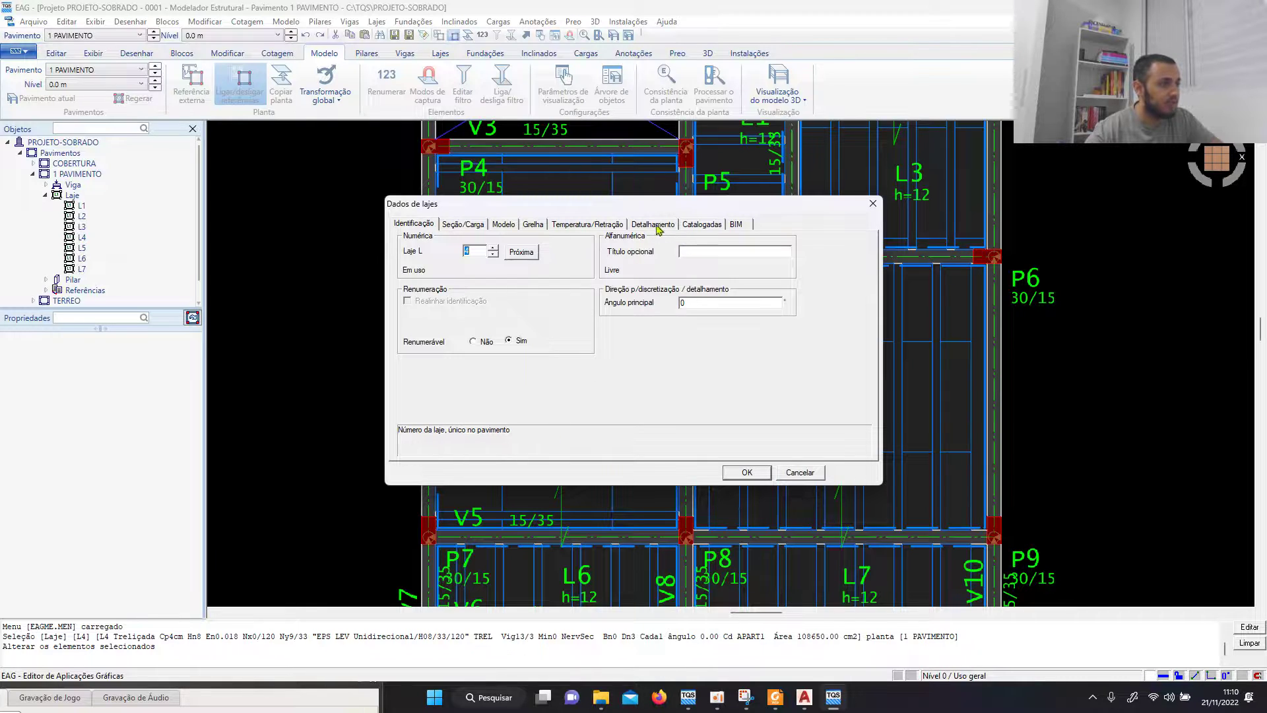
click(466, 224)
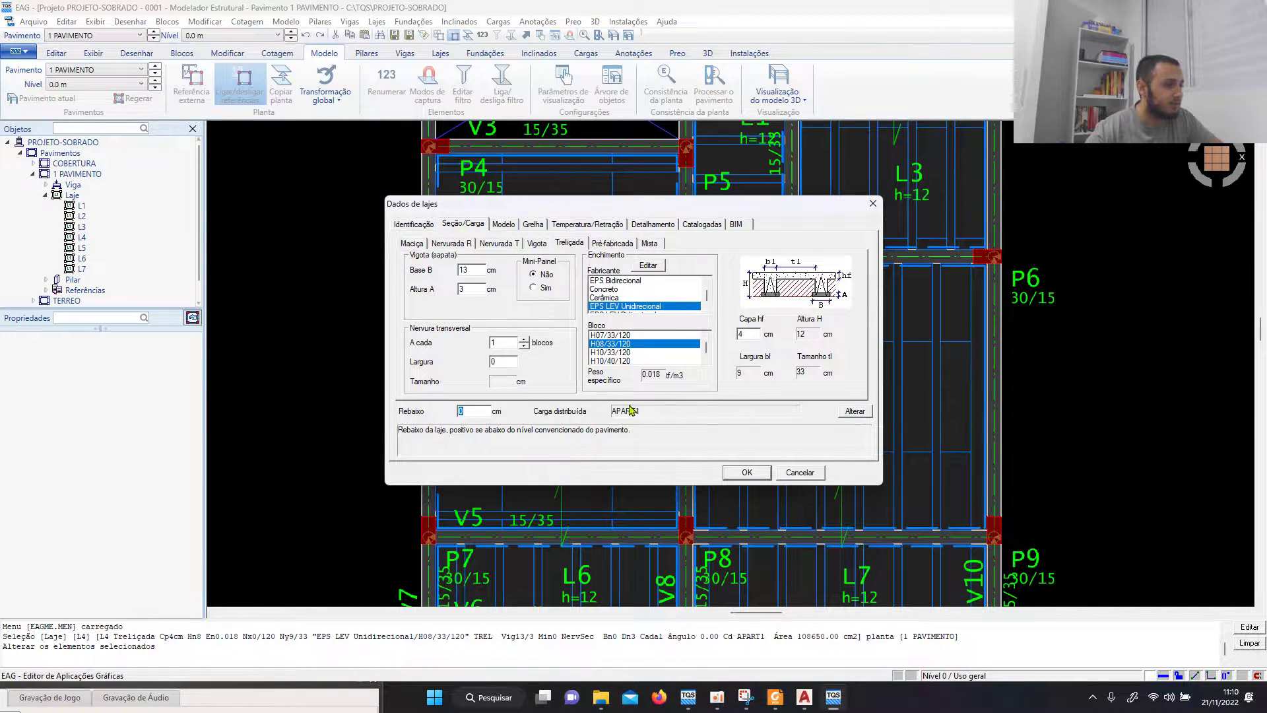
click(856, 412)
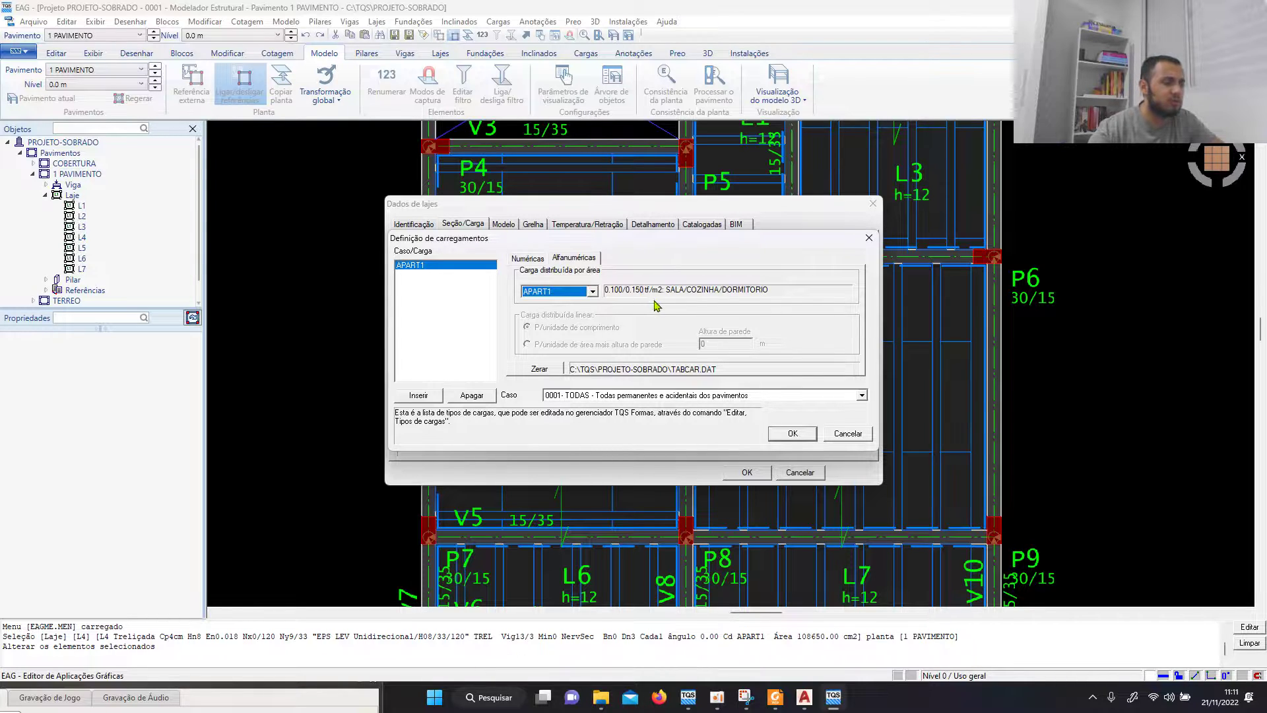
Step: Close slab L4's load definition and slab data without applying changes
click(849, 436)
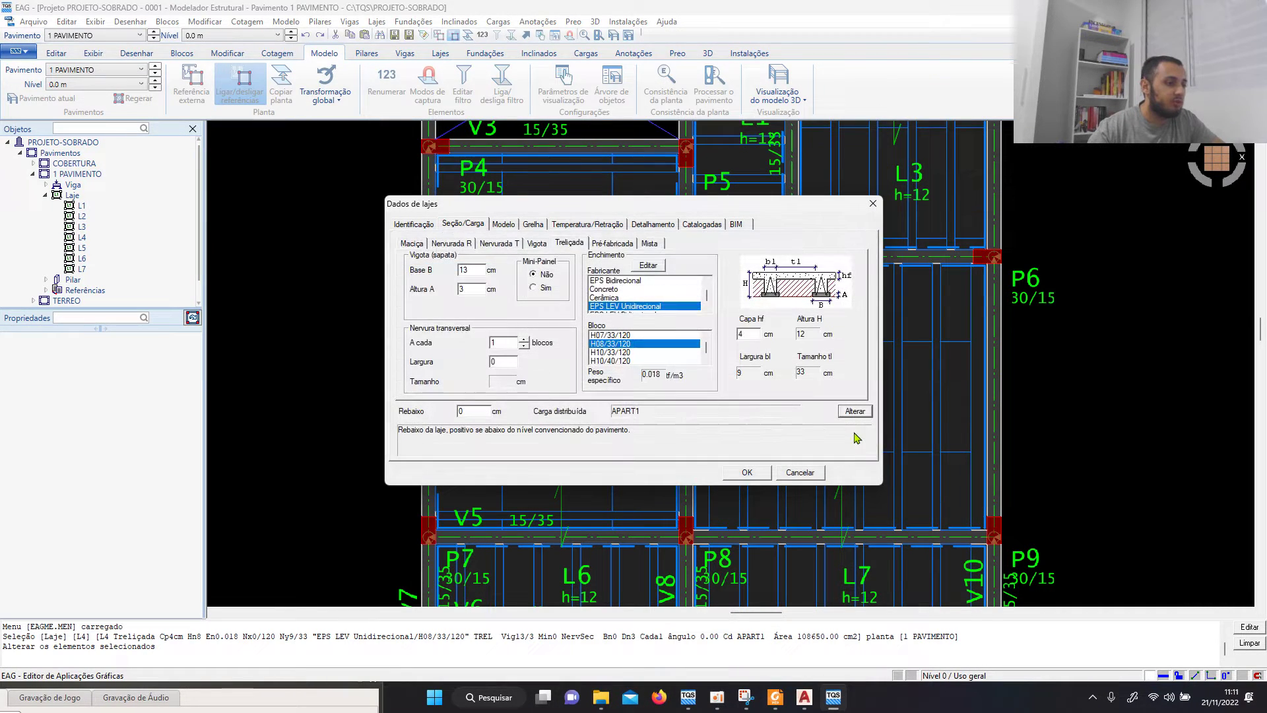
click(796, 476)
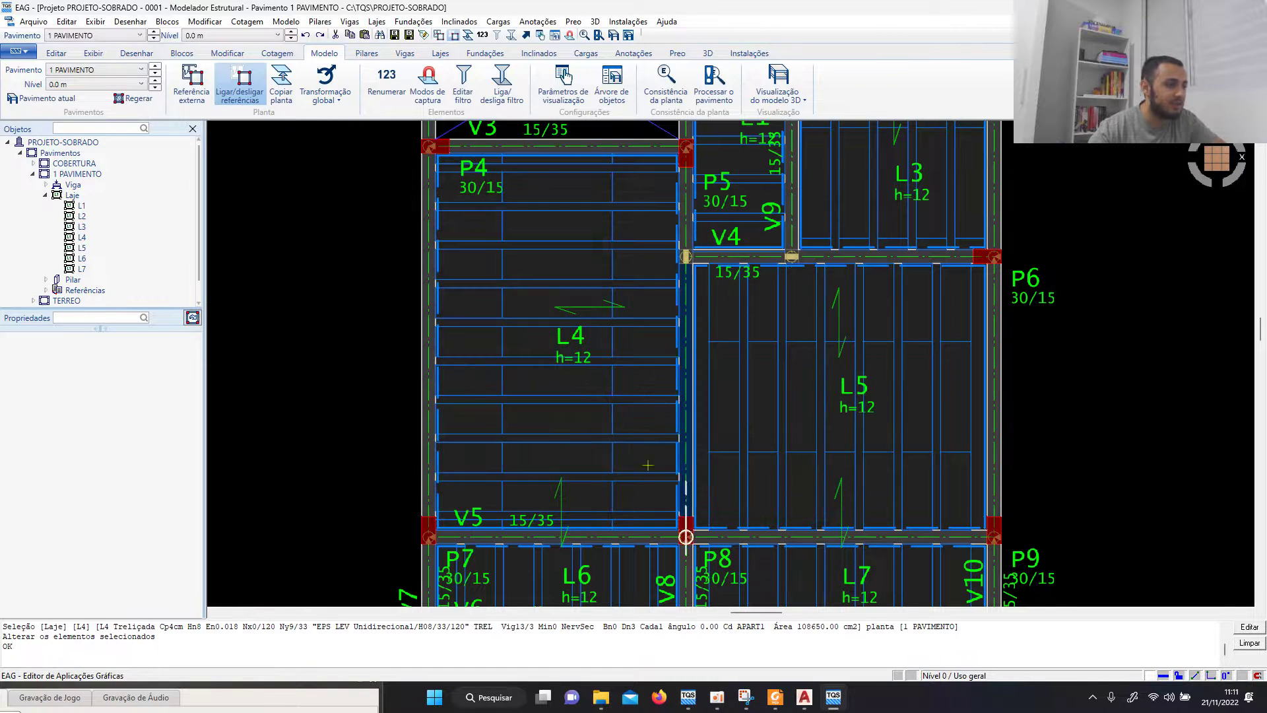
scroll(885, 362, down, 3)
scroll(647, 413, up, 3)
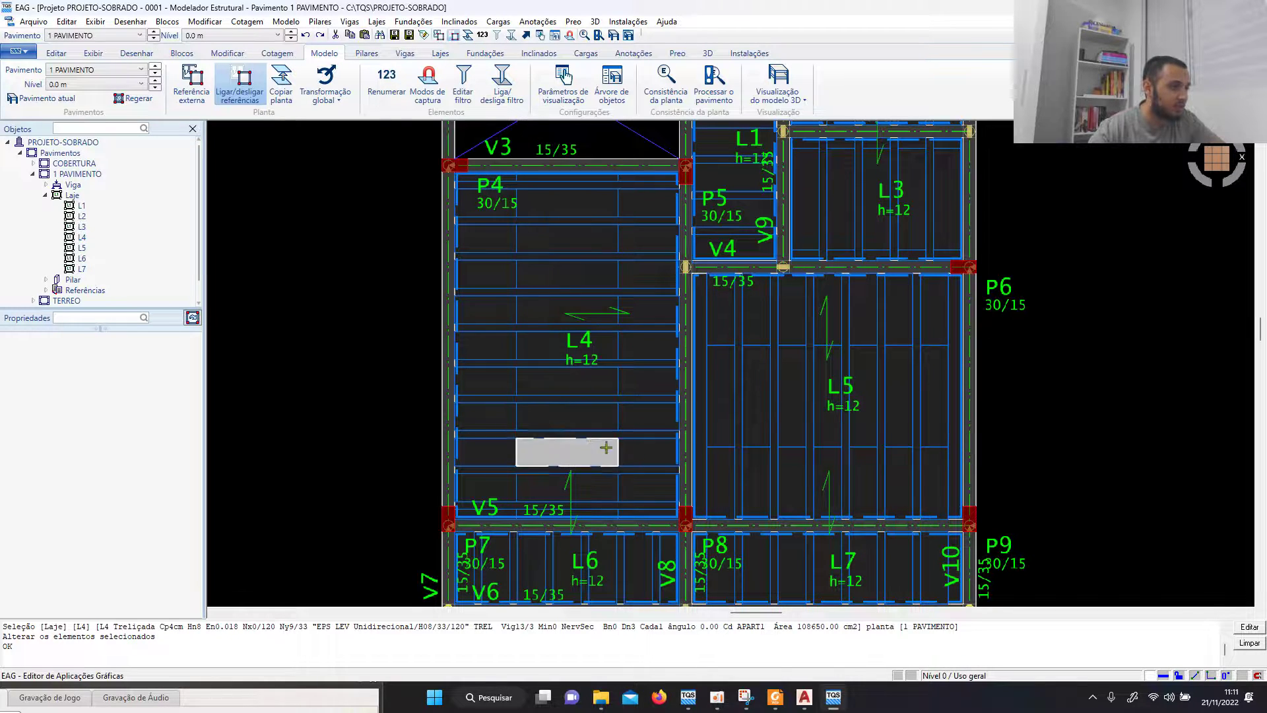
scroll(705, 429, down, 1)
scroll(705, 429, down, 2)
scroll(652, 417, up, 2)
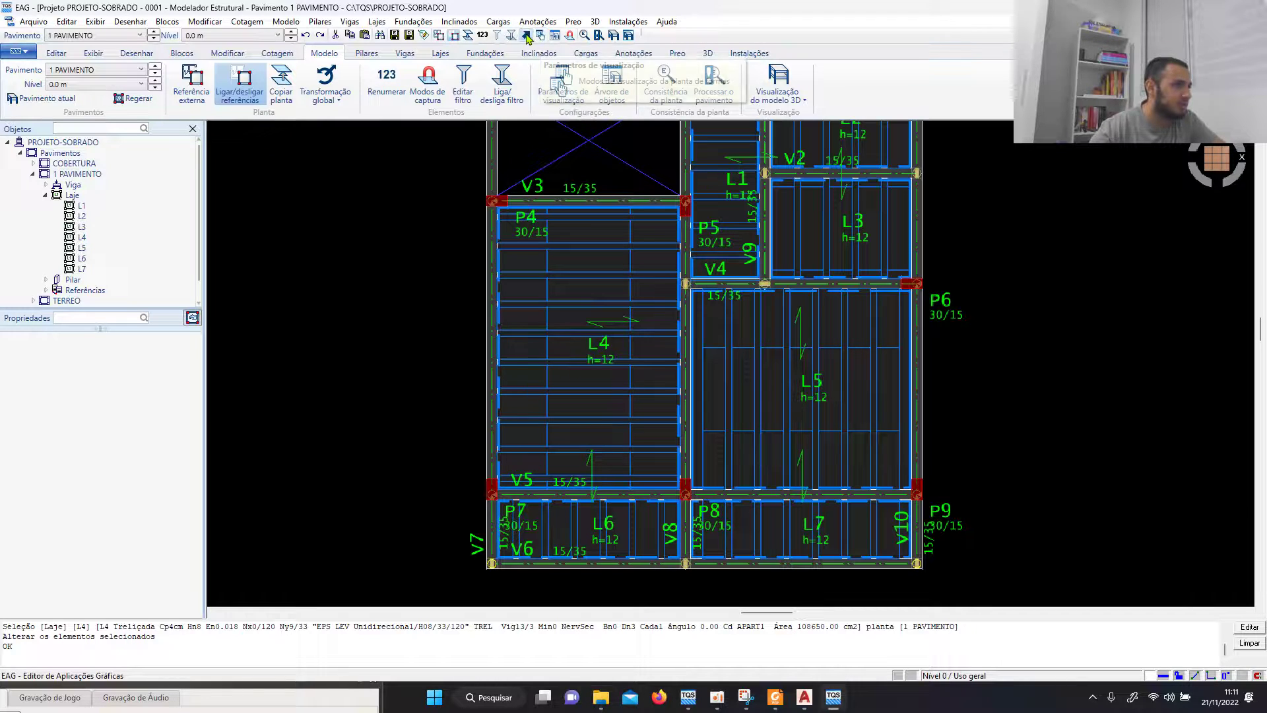
Step: Enable the display of loads Distribuídas nas vigas and Distribuídas nas lajes in the model's visualization parameters
click(546, 38)
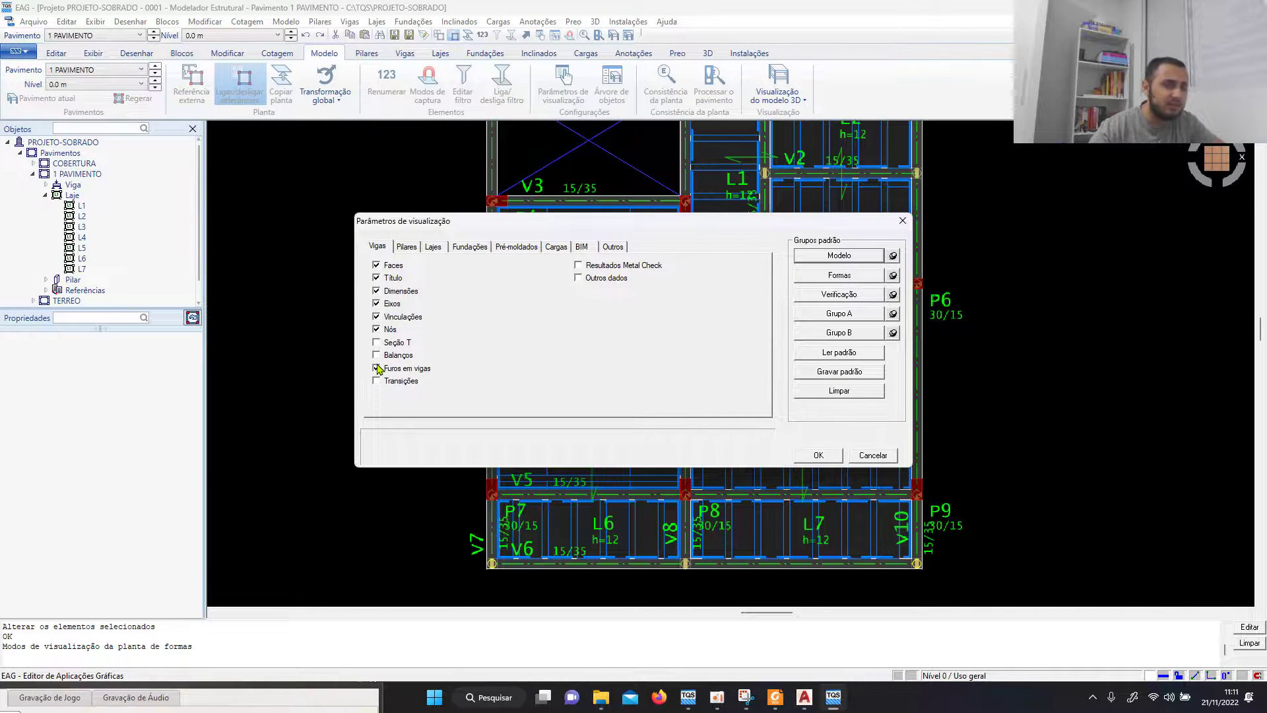
drag(543, 228, 624, 219)
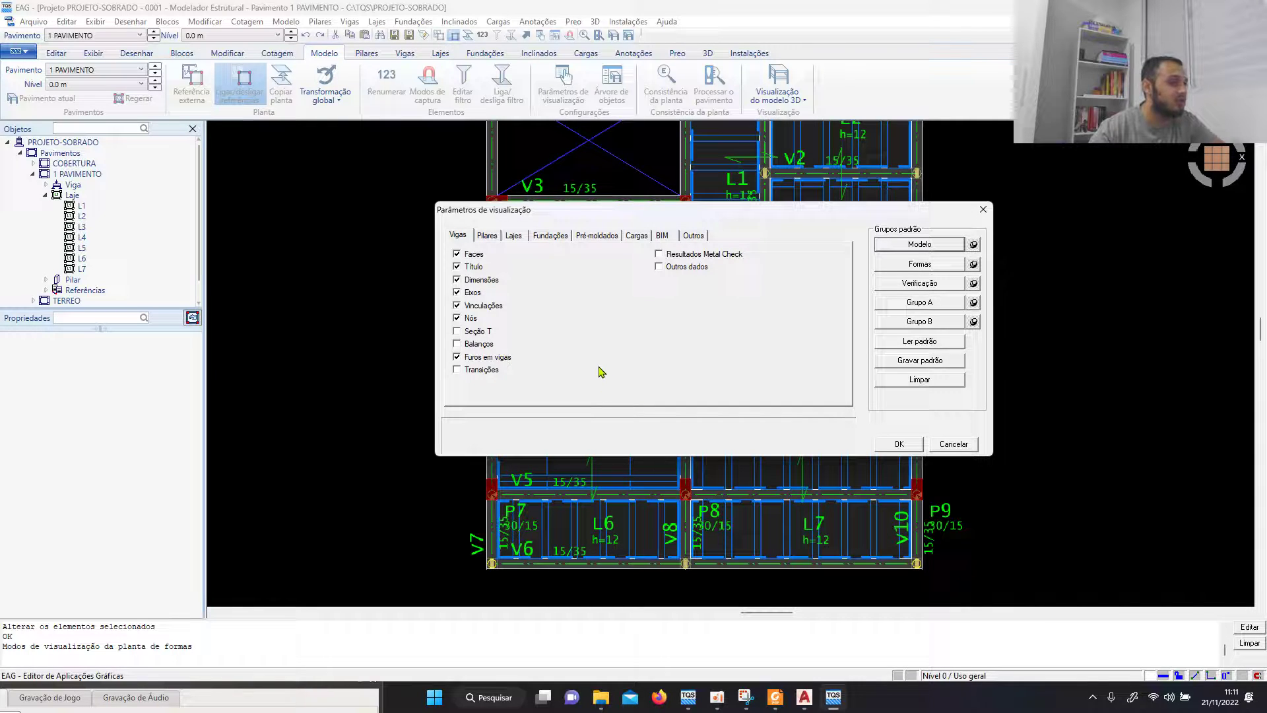
click(637, 237)
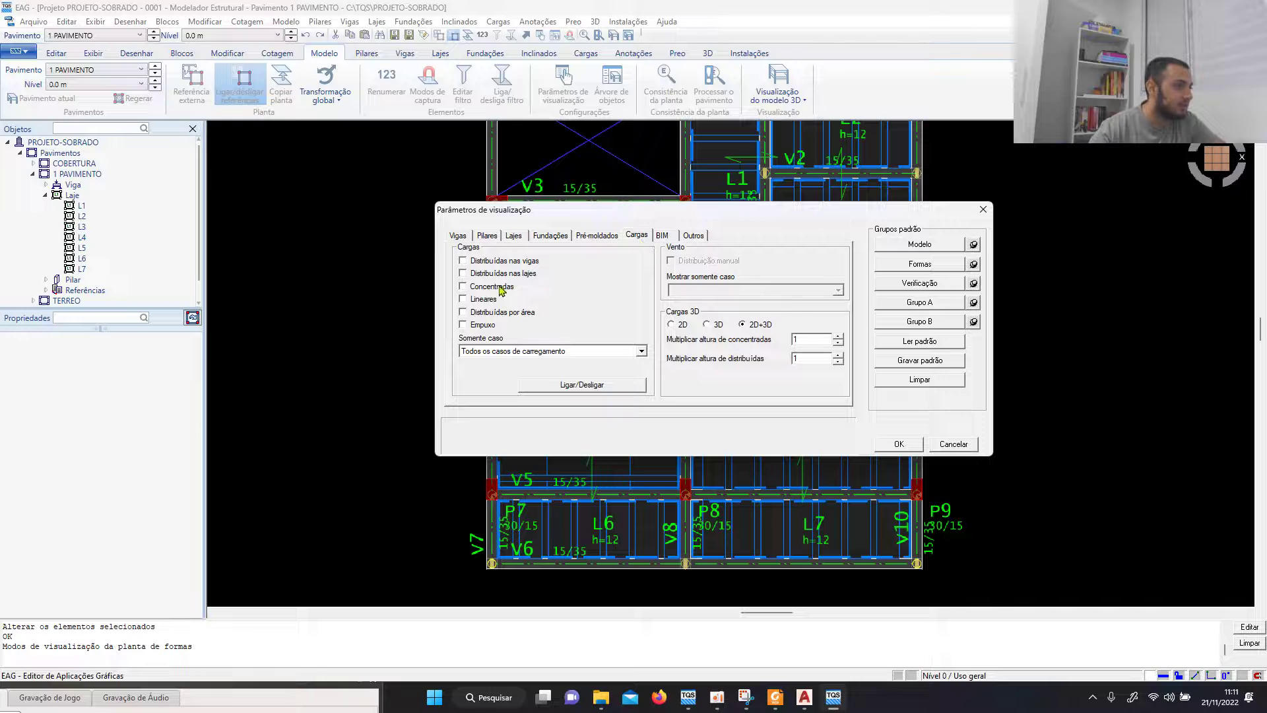
click(463, 261)
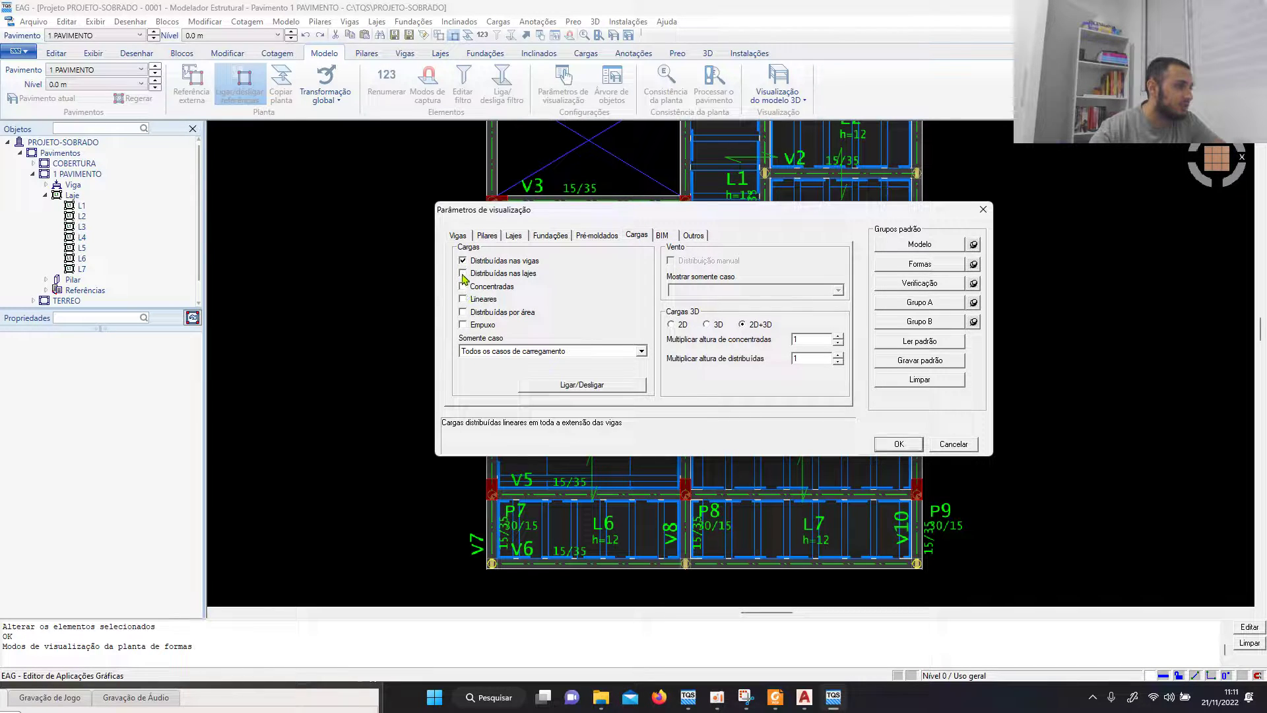
click(462, 274)
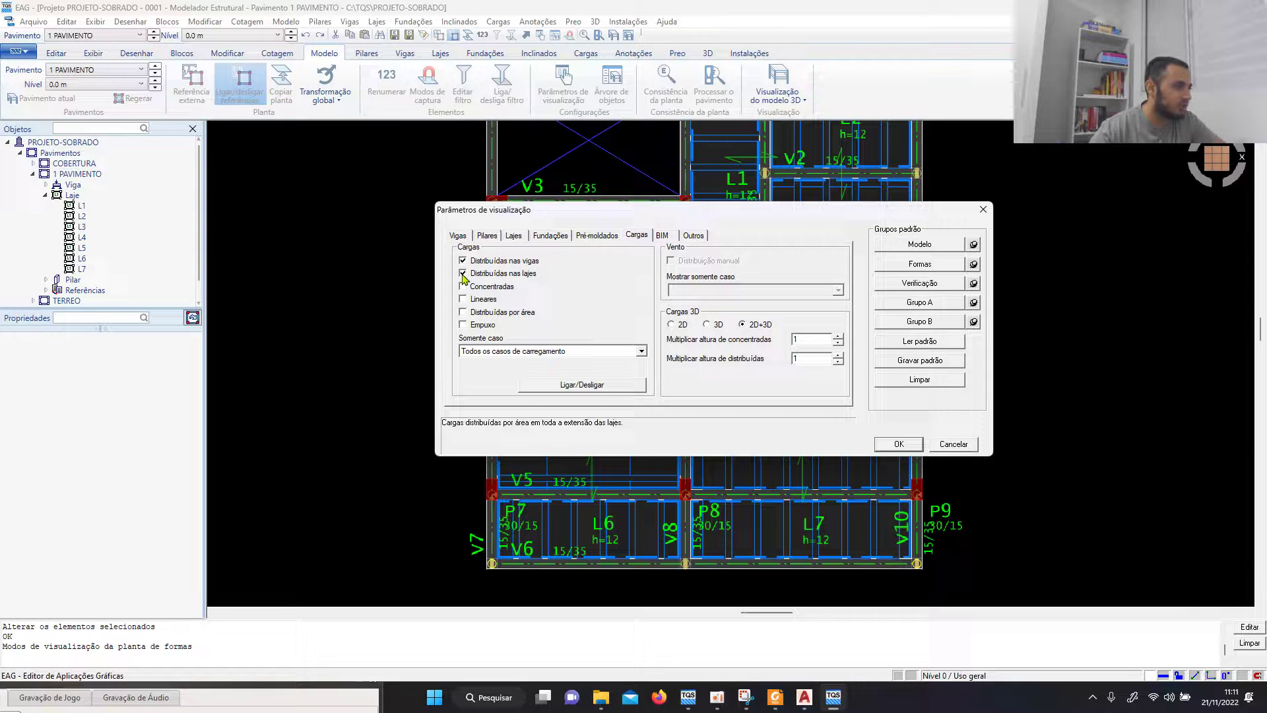
click(899, 444)
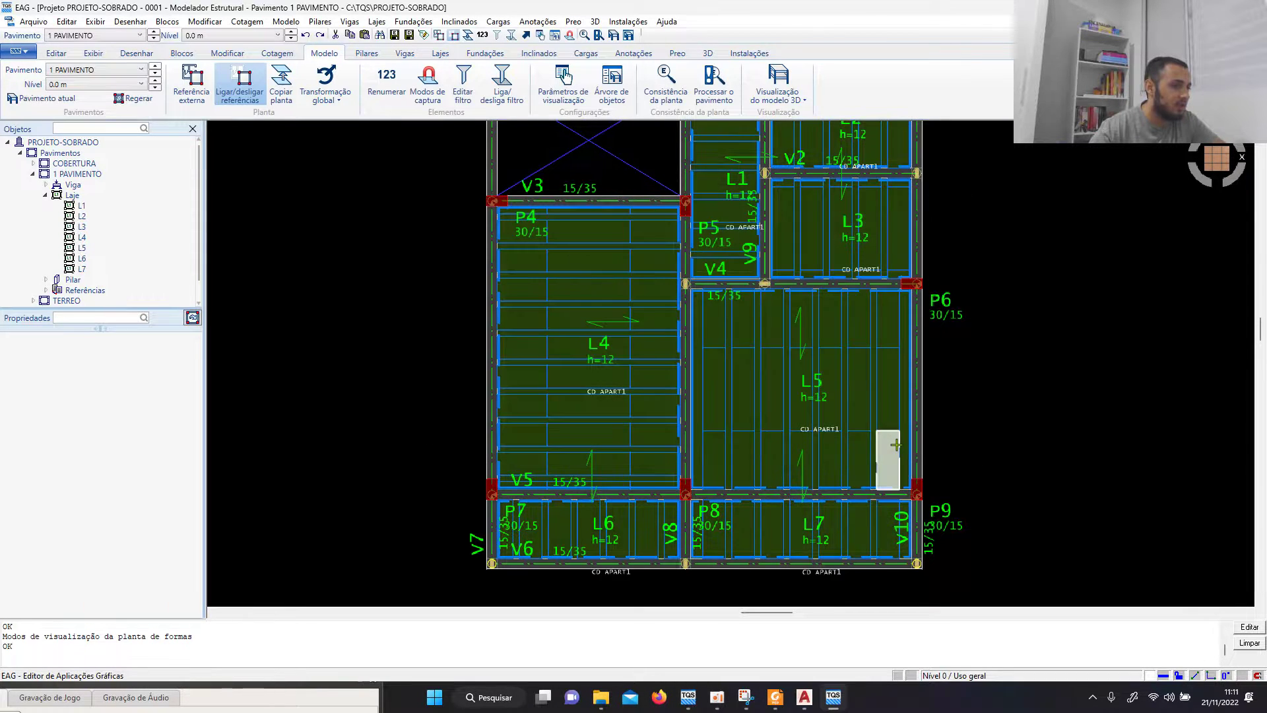
Step: Examine the distributed load labels on the slabs of the 1 PAVIMENTO plan, including L4, L6 and L7
scroll(583, 402, up, 5)
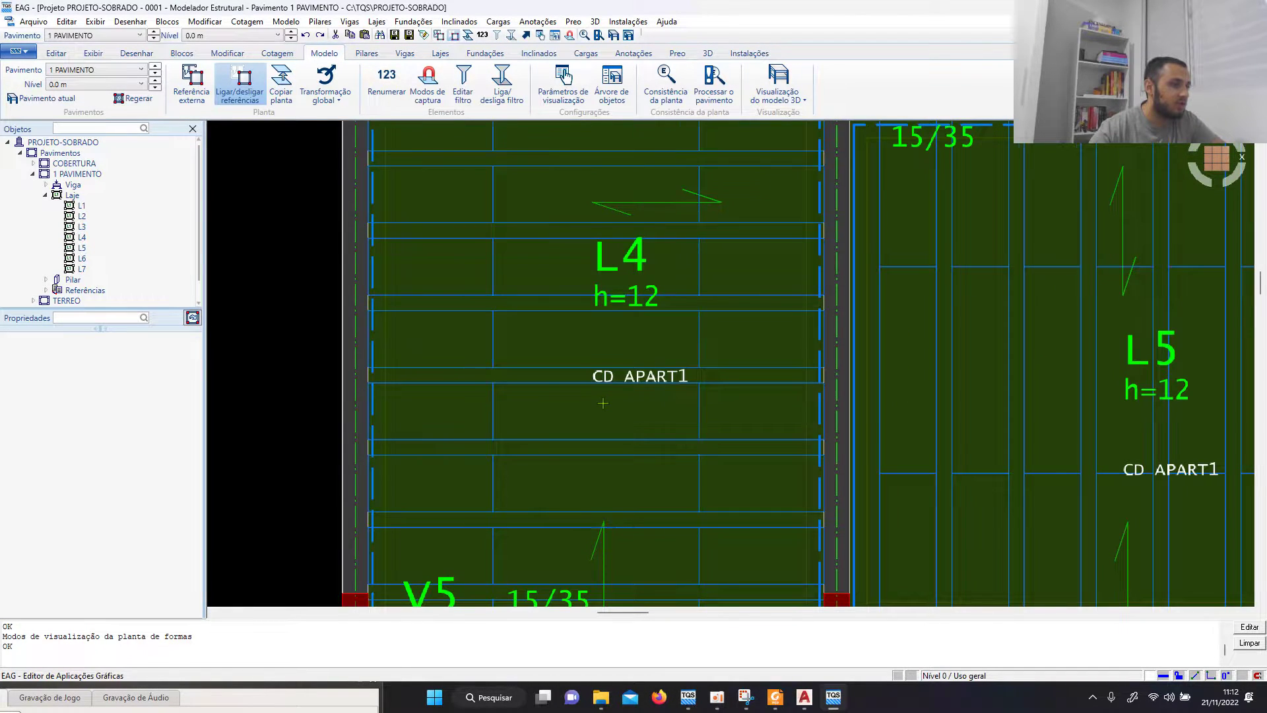
scroll(640, 375, down, 3)
scroll(639, 375, up, 2)
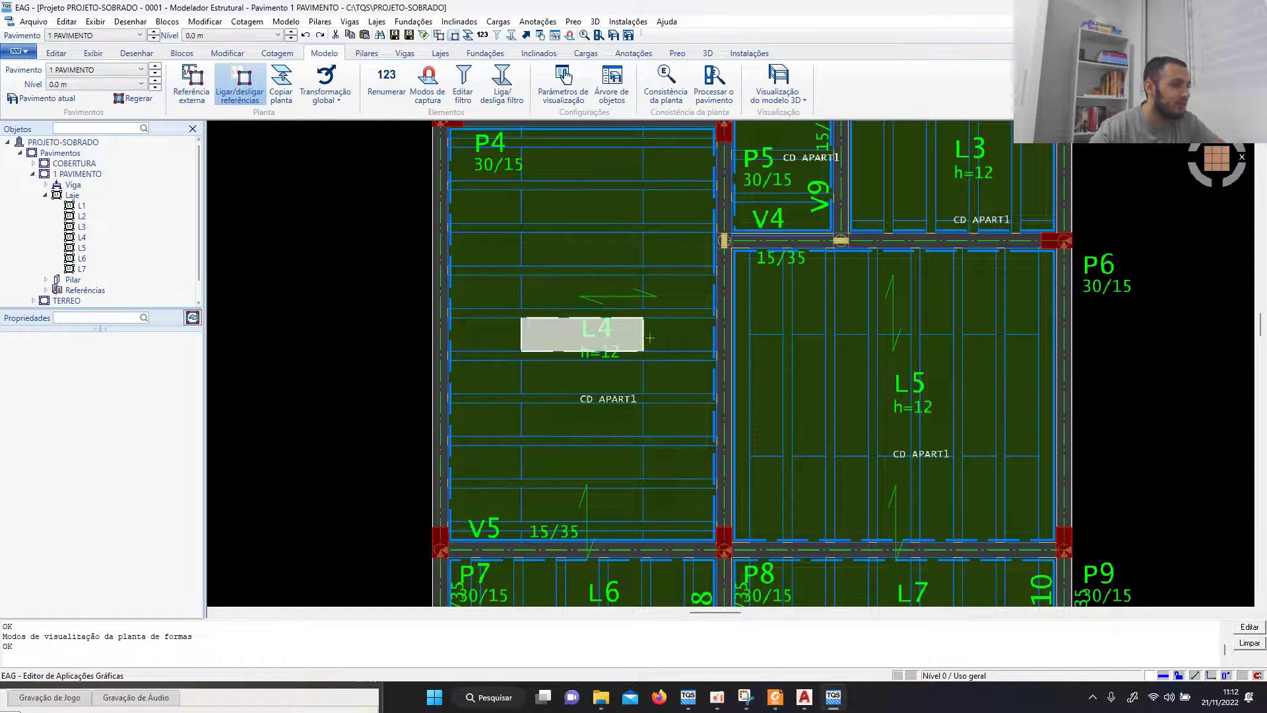
scroll(686, 427, up, 2)
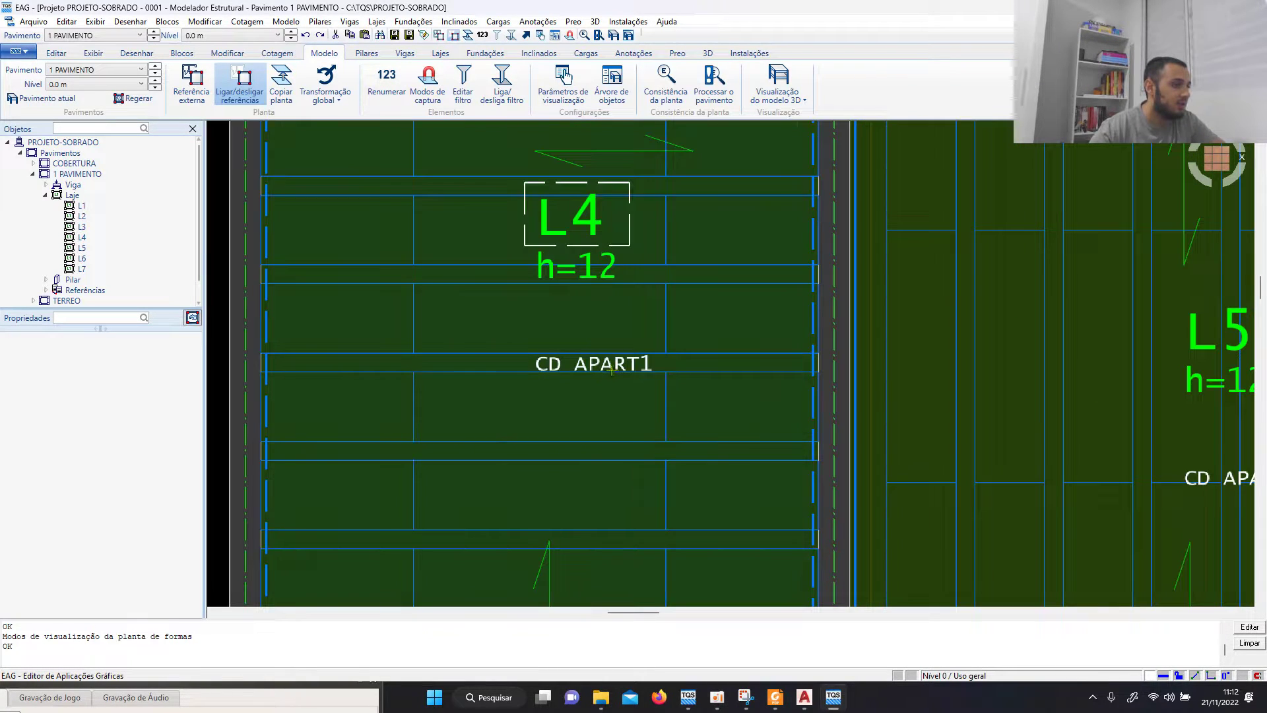
scroll(583, 370, down, 3)
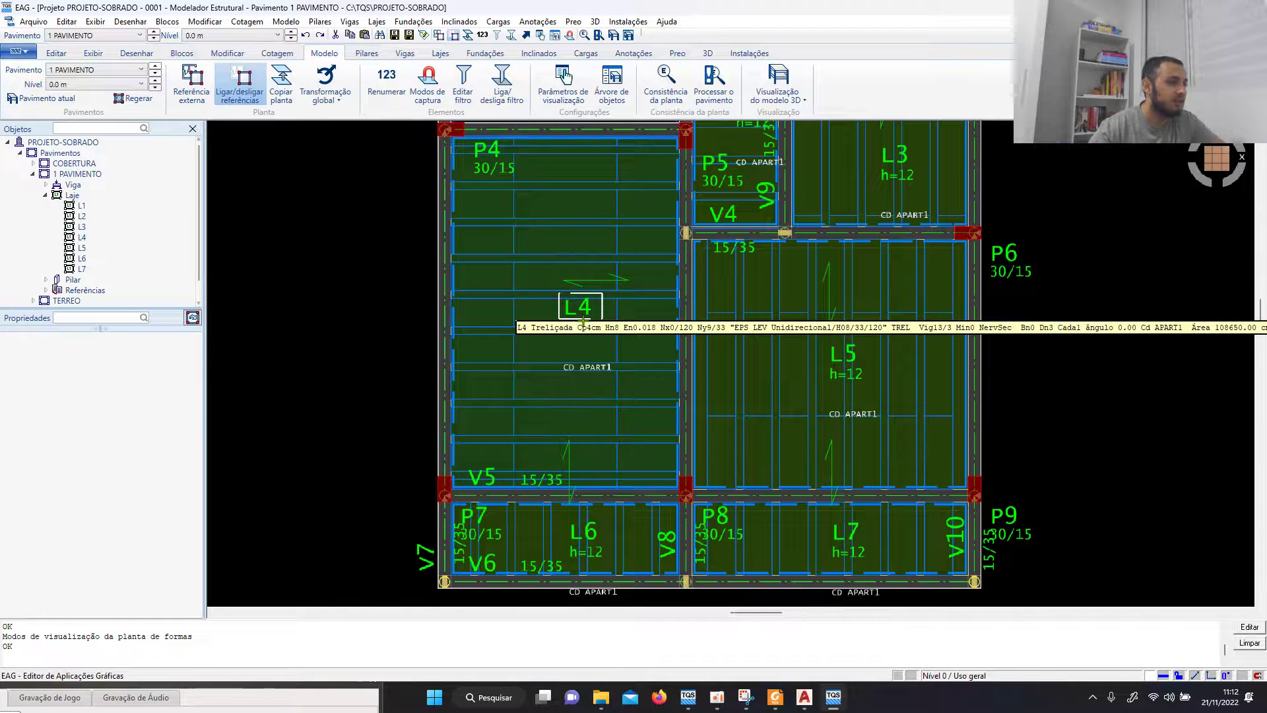
scroll(584, 322, up, 3)
scroll(584, 322, down, 2)
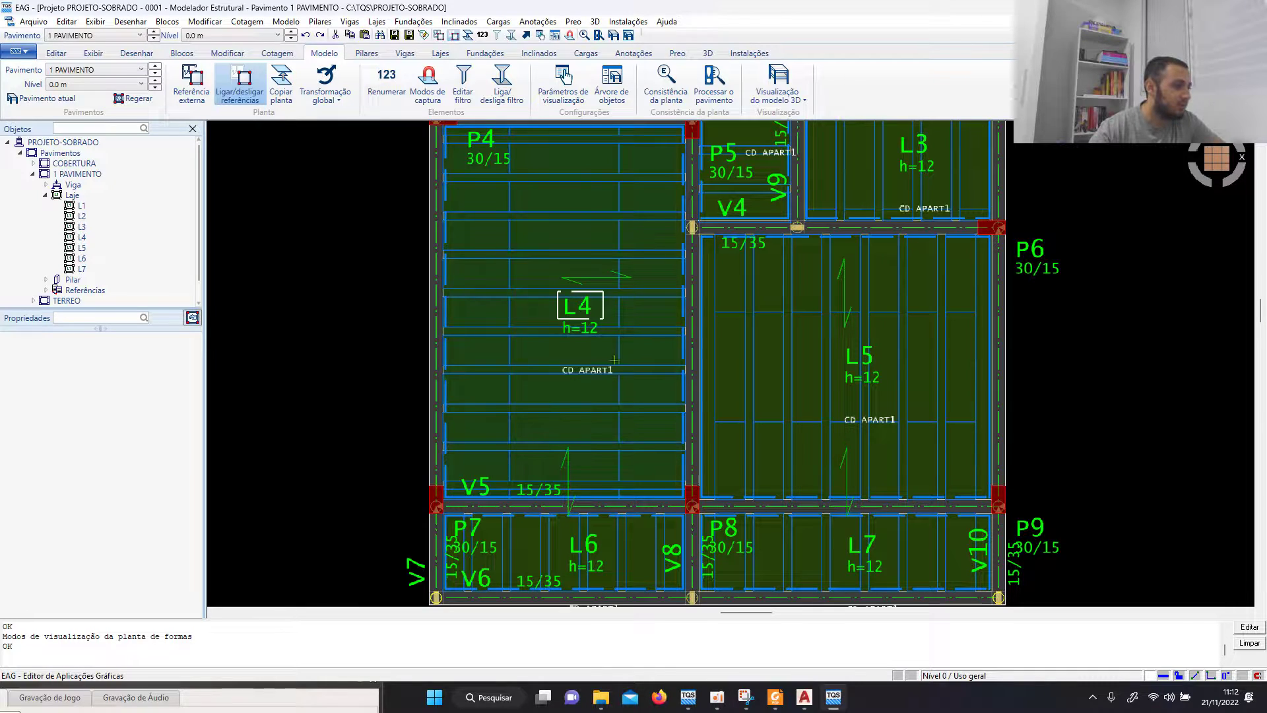
scroll(589, 271, down, 3)
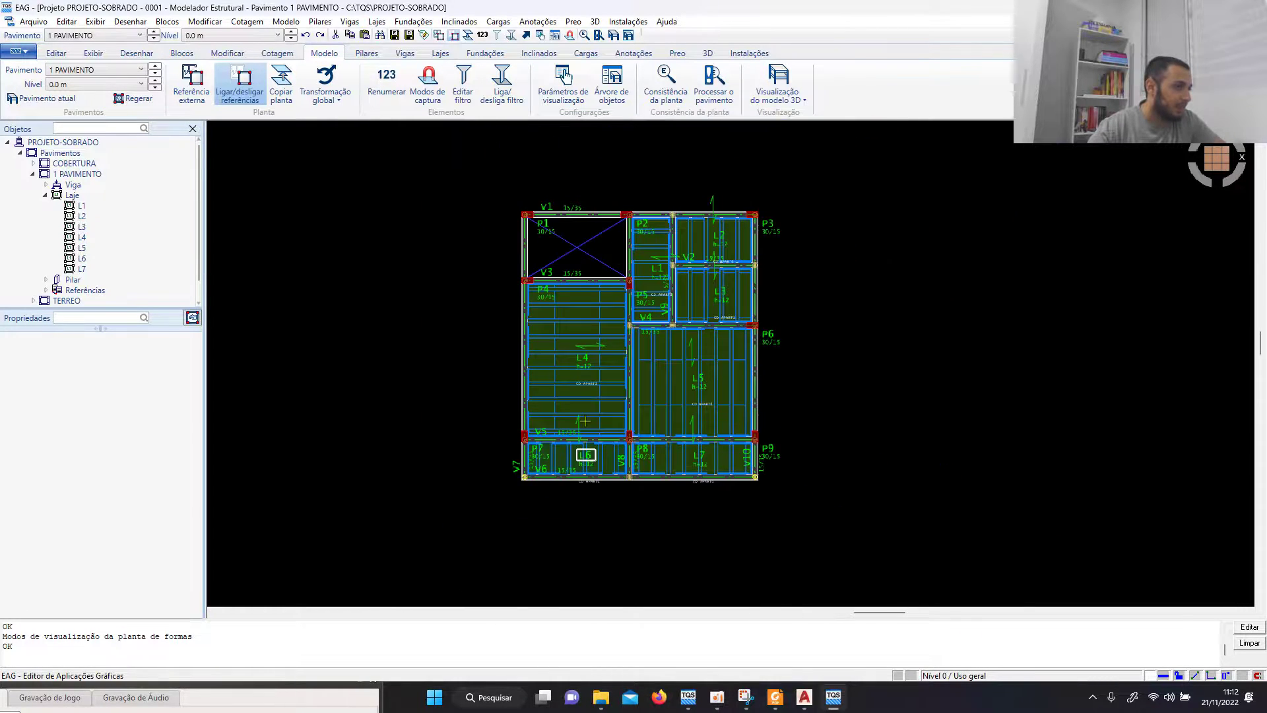
scroll(581, 369, up, 2)
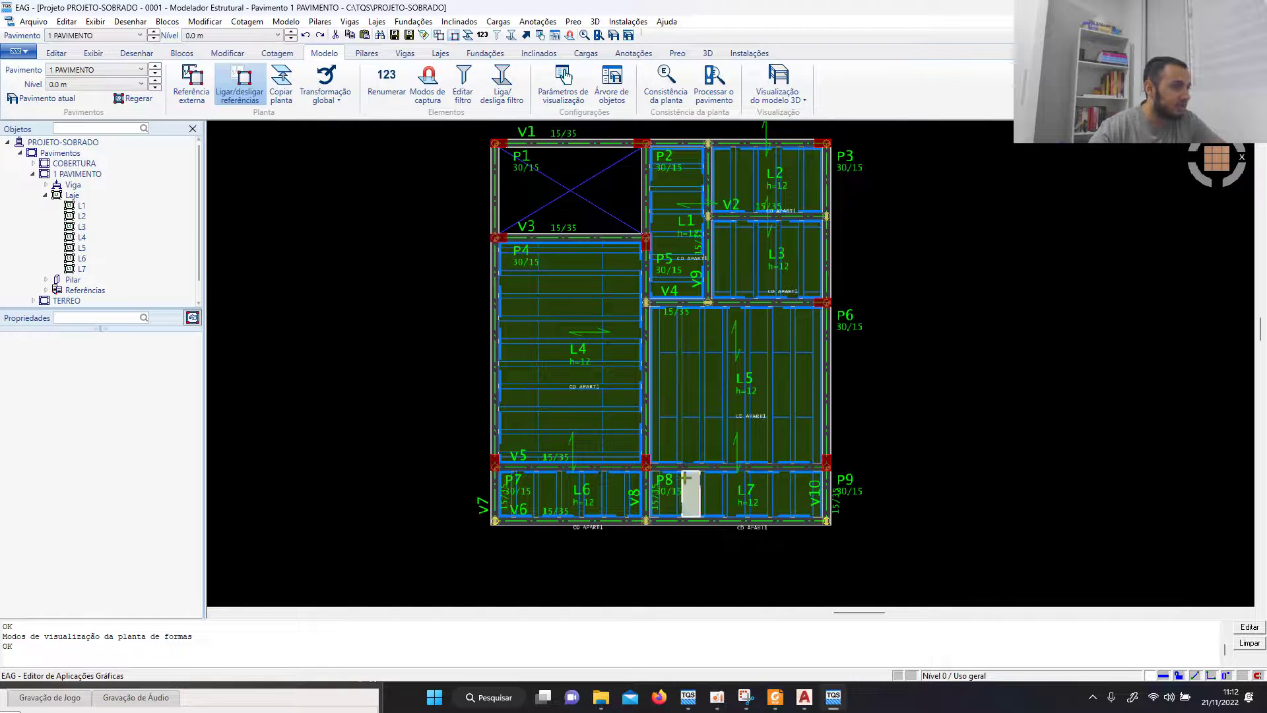
scroll(686, 477, down, 1)
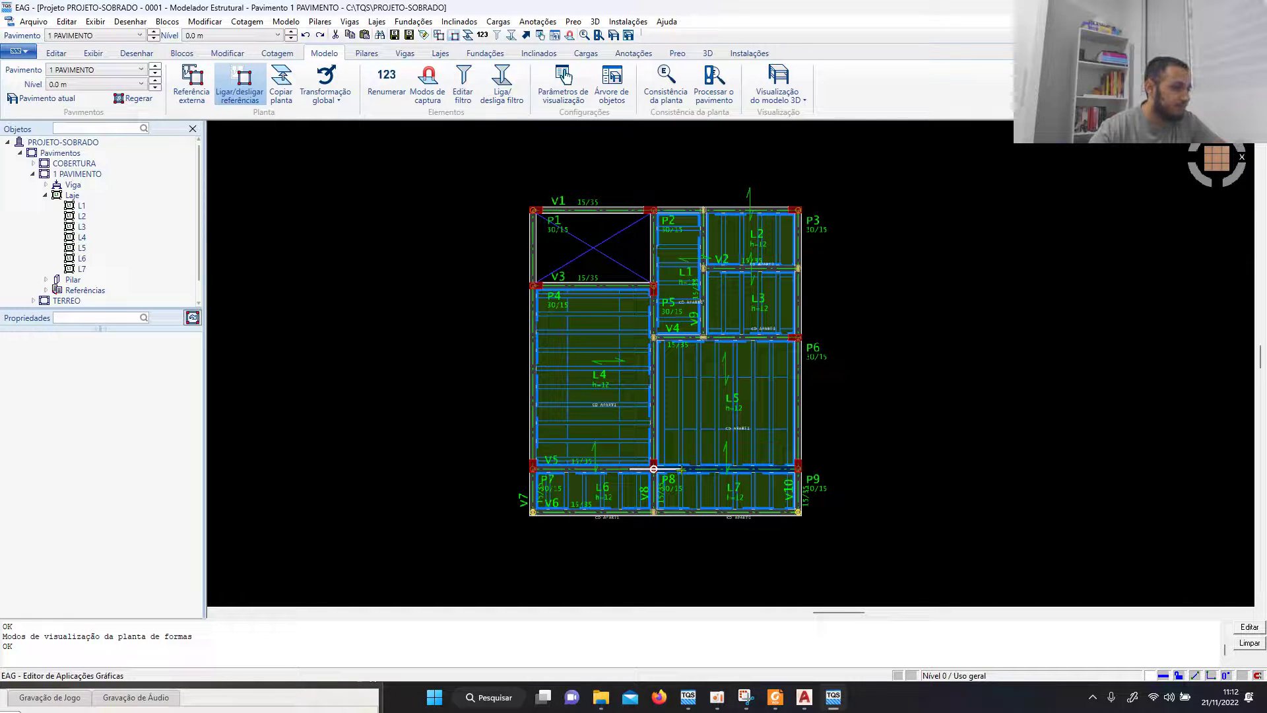
scroll(620, 479, up, 2)
scroll(594, 490, up, 2)
scroll(585, 486, down, 2)
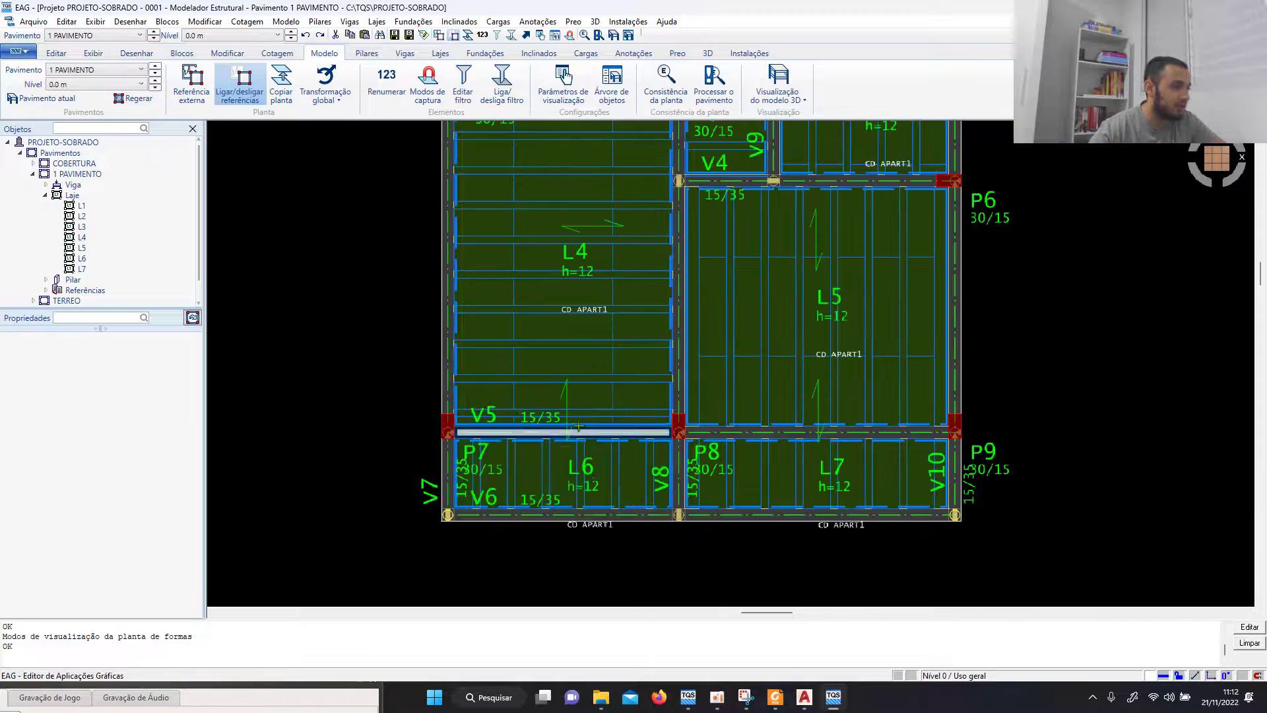
scroll(581, 481, down, 1)
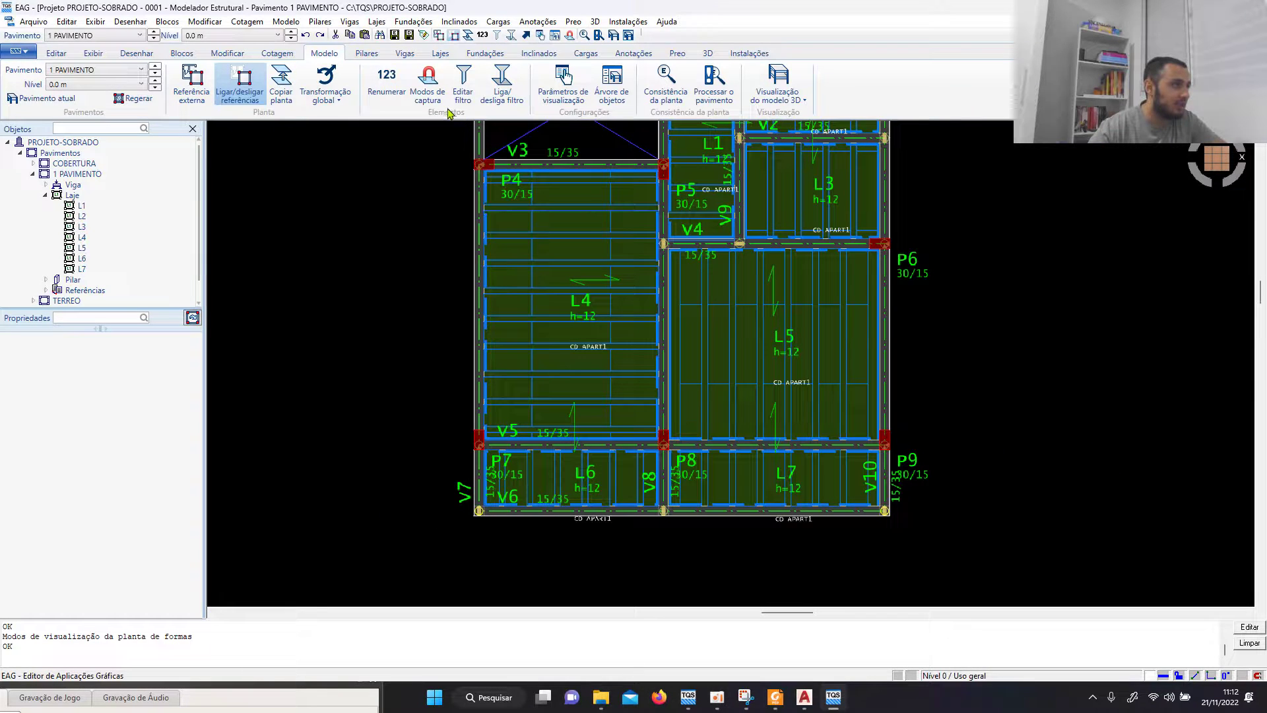
Step: Open the building in the TQS 3D viewer and examine the first floor's projecting balcony slabs from several angles
click(613, 36)
click(799, 498)
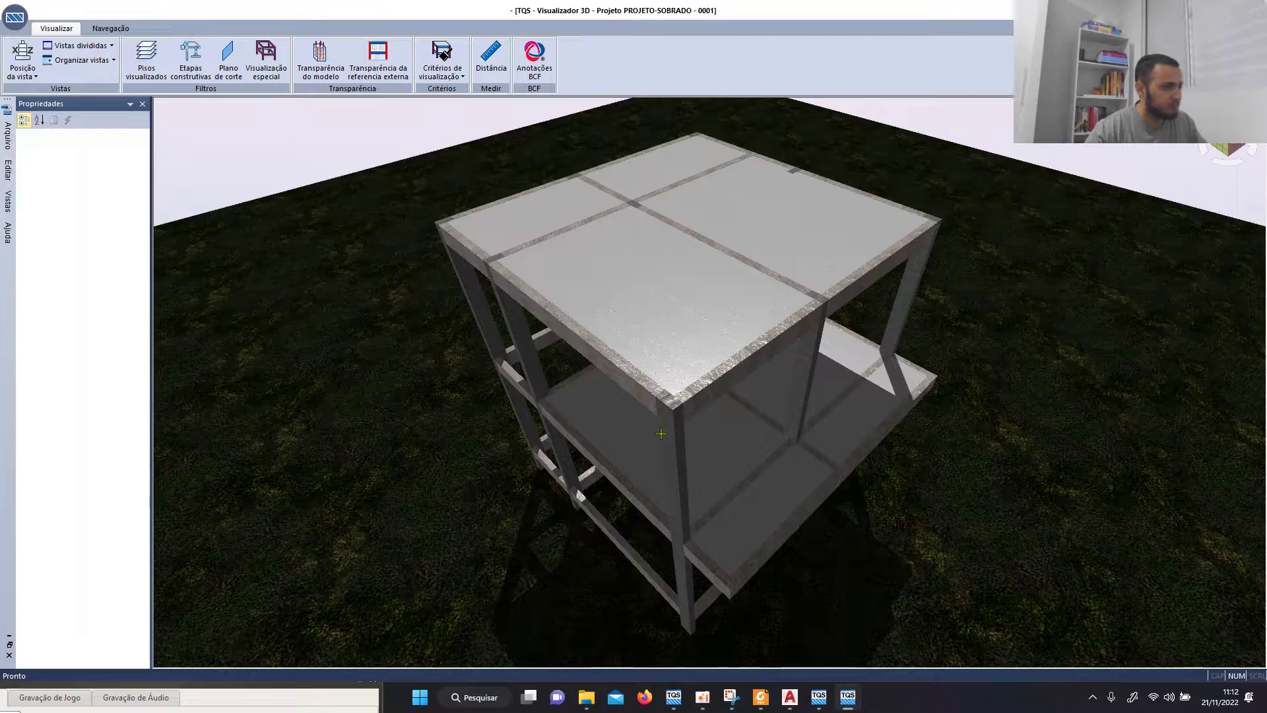
scroll(660, 414, down, 2)
drag(699, 416, 689, 333)
scroll(690, 381, up, 4)
scroll(693, 405, down, 2)
drag(693, 404, 718, 557)
drag(635, 422, 538, 464)
scroll(478, 396, down, 3)
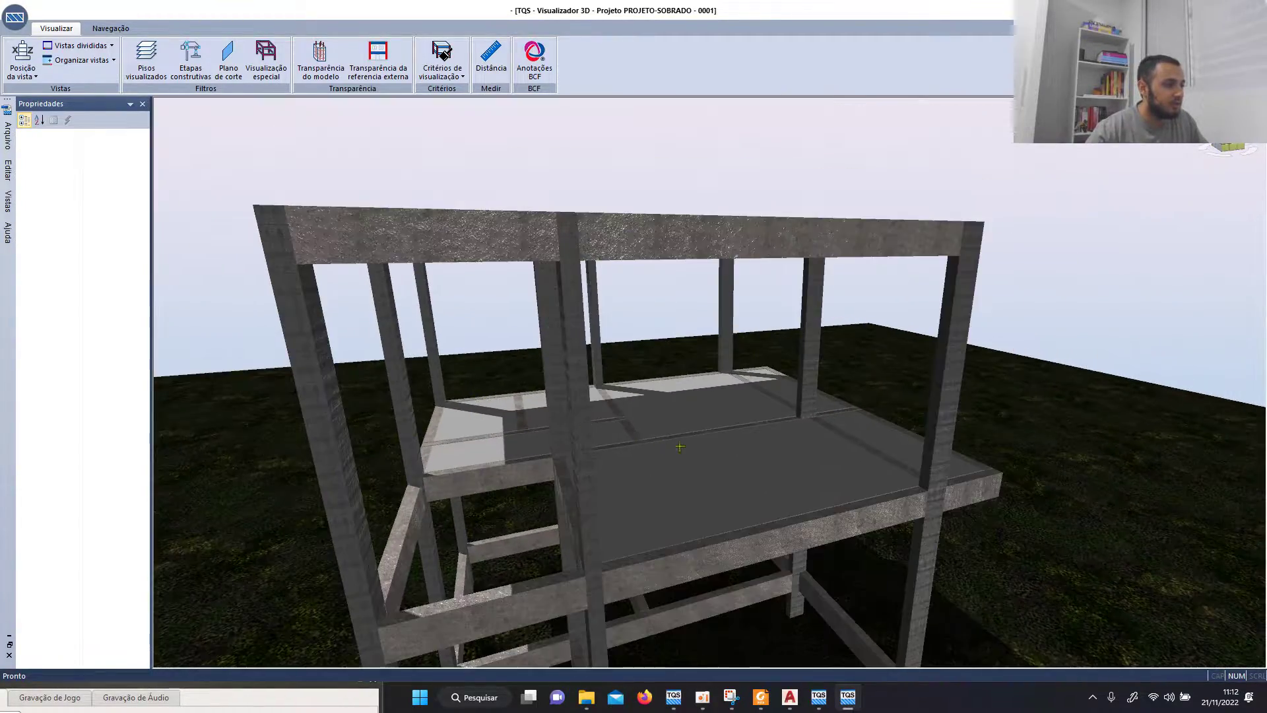
drag(679, 444, 750, 501)
scroll(723, 433, up, 2)
scroll(761, 305, up, 2)
scroll(791, 331, down, 2)
Step: Switch to AutoCAD and examine the Sacada area on the 1º PAV floor plan
click(787, 701)
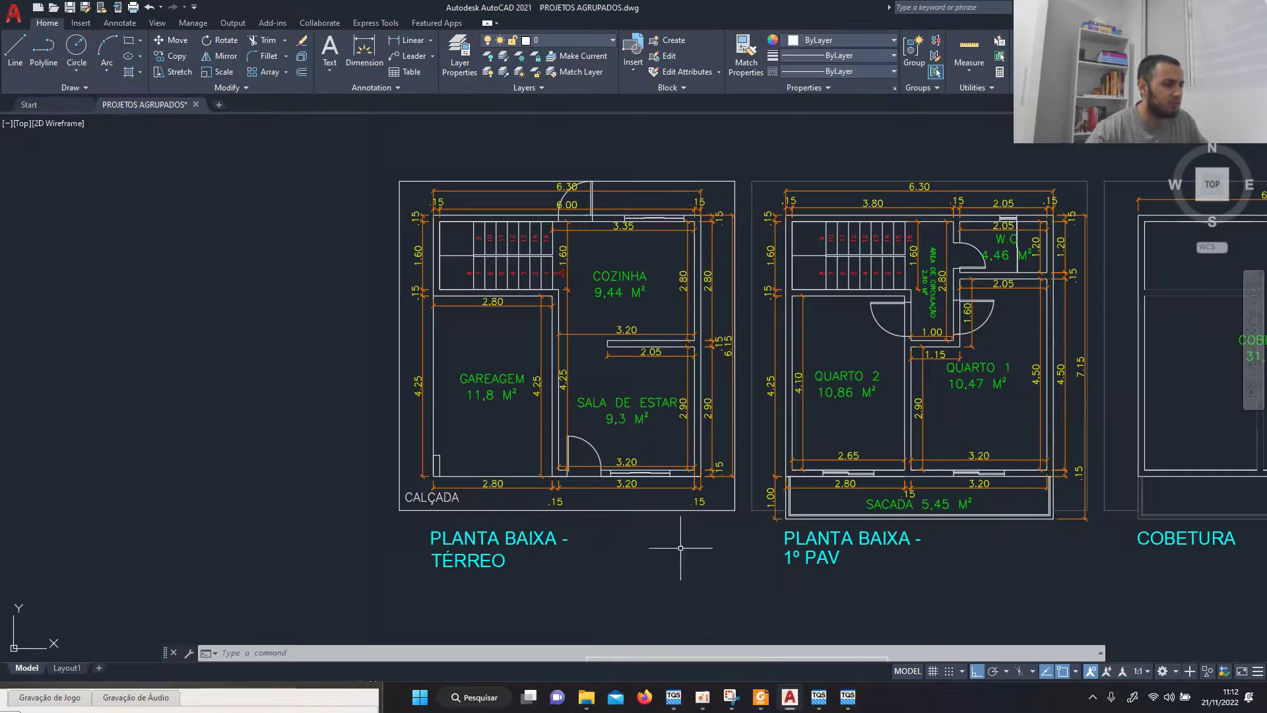
scroll(800, 439, up, 4)
middle_drag(824, 435, 748, 482)
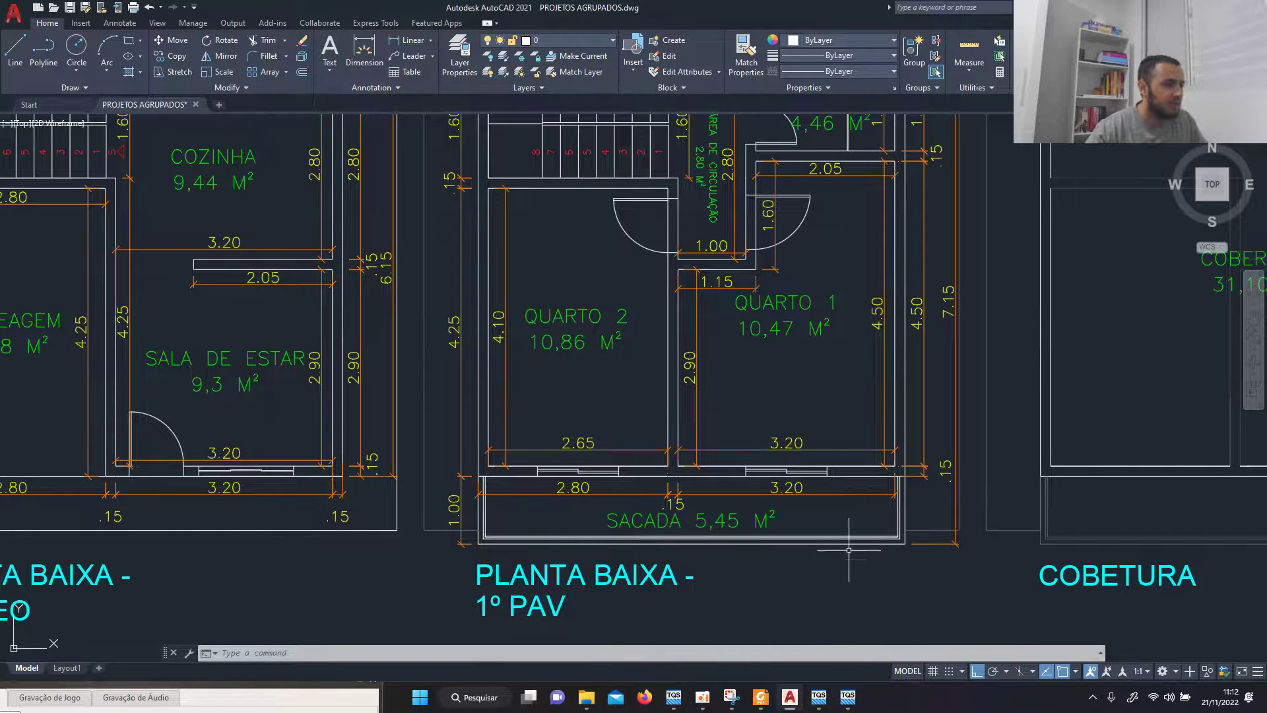
Step: Switch to the NBR 6120 document in Foxit PDF Reader and search for "sacada" until reaching its Tabela 10 entry
click(761, 697)
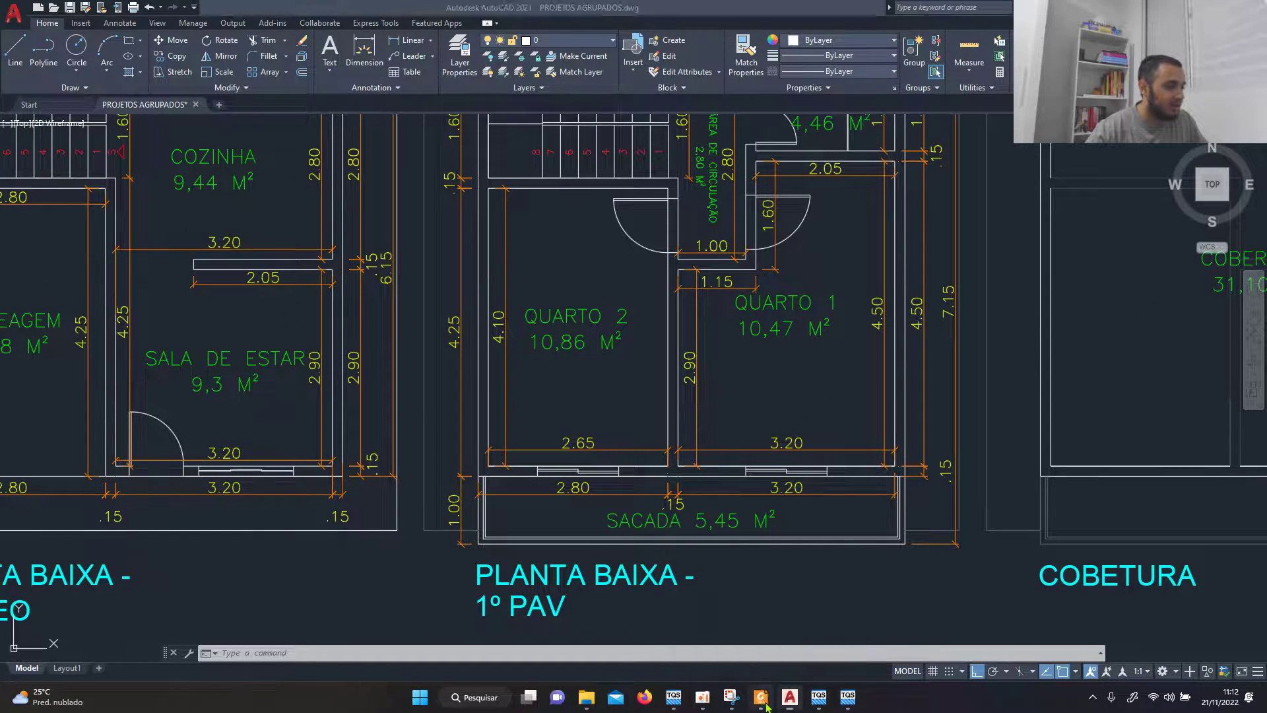
scroll(678, 441, down, 3)
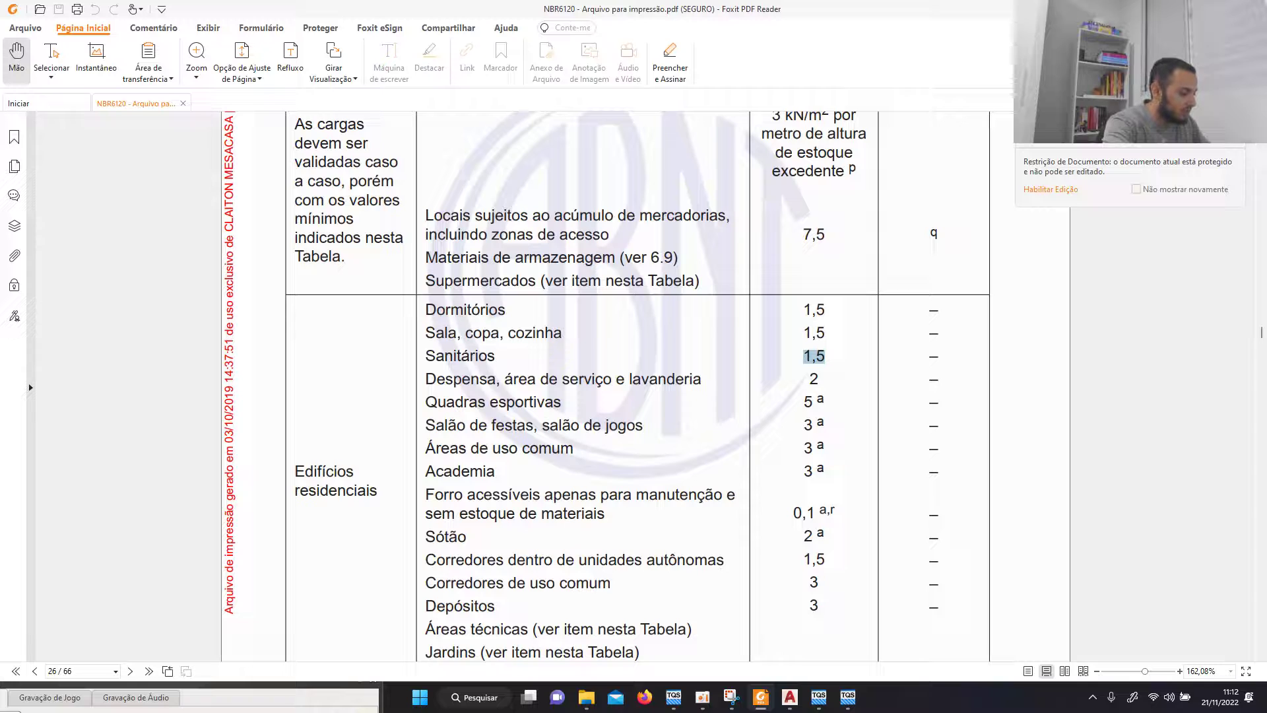
key(Return)
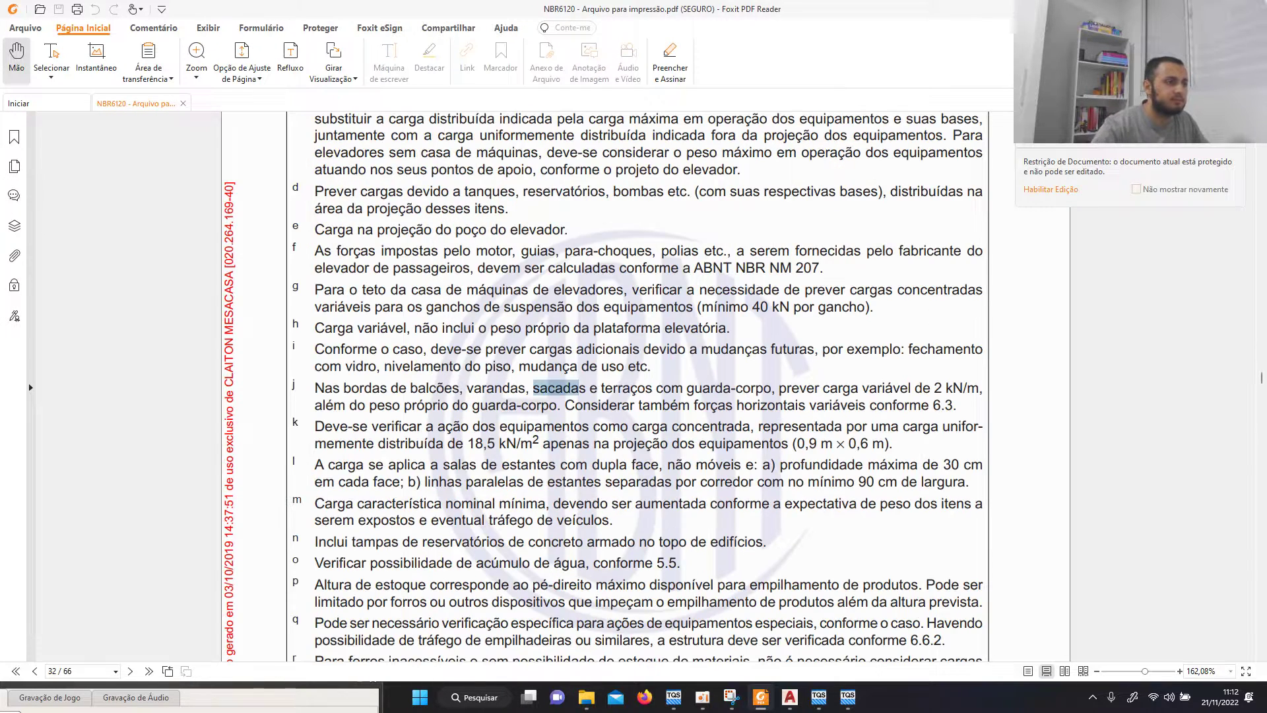
key(Return)
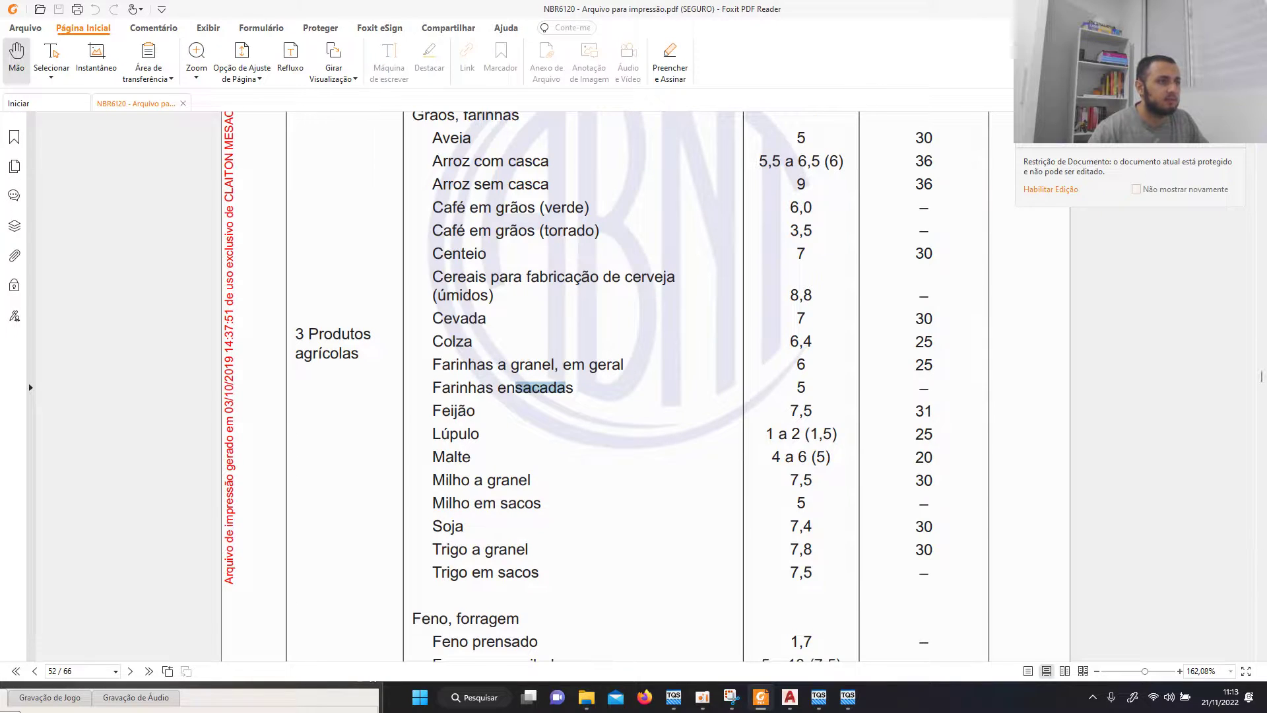
key(Return)
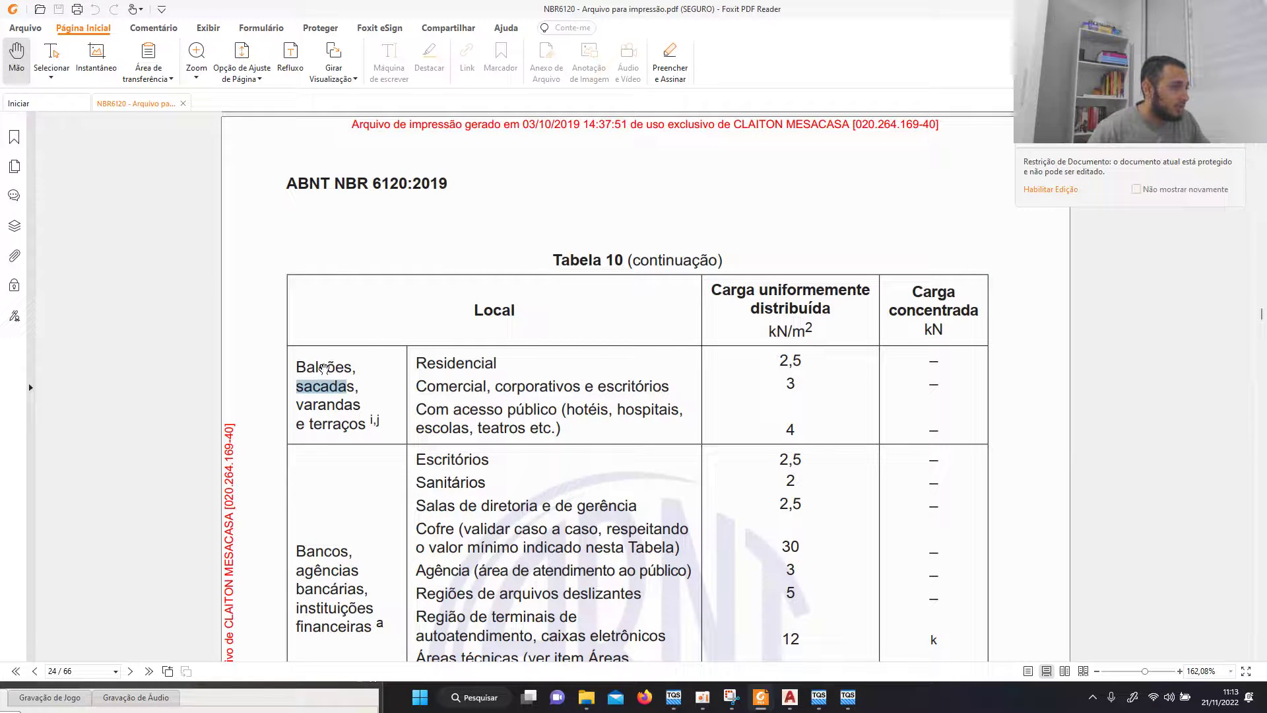
Step: Examine the uniformly distributed load for Residencial under Balcões, sacadas, varandas e terraços in Tabela 10
drag(297, 369, 378, 420)
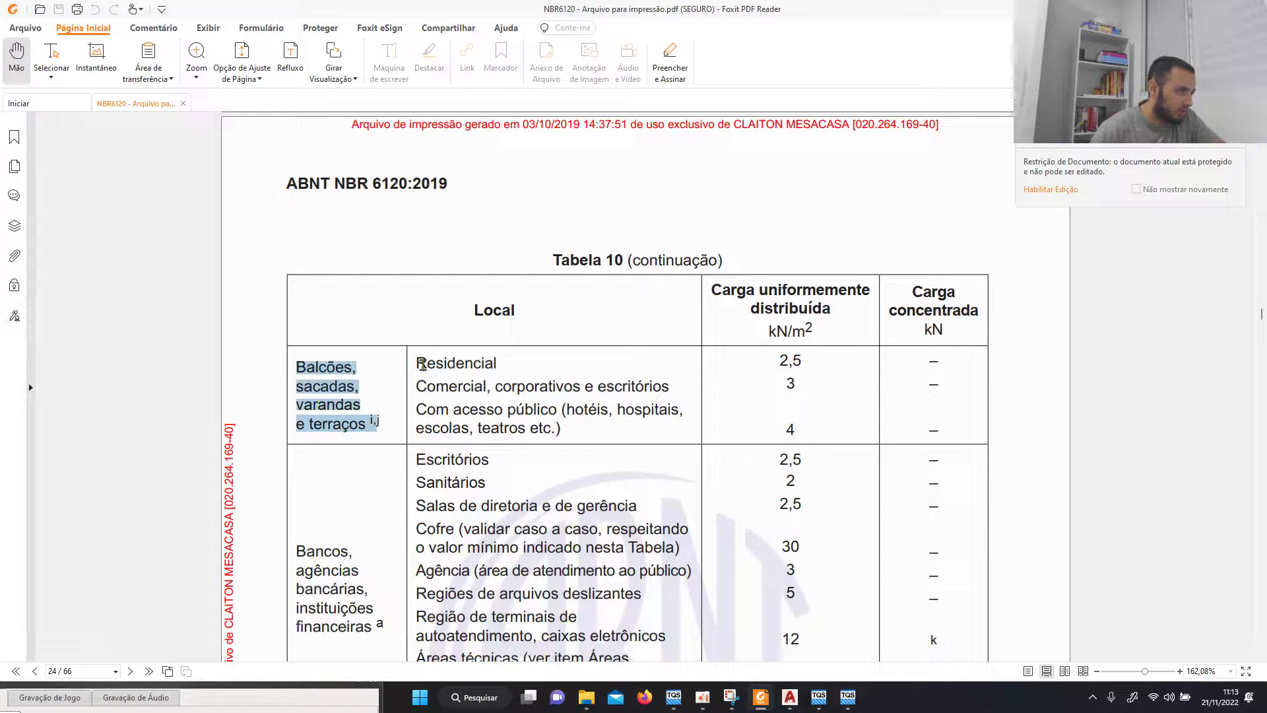
drag(421, 363, 505, 365)
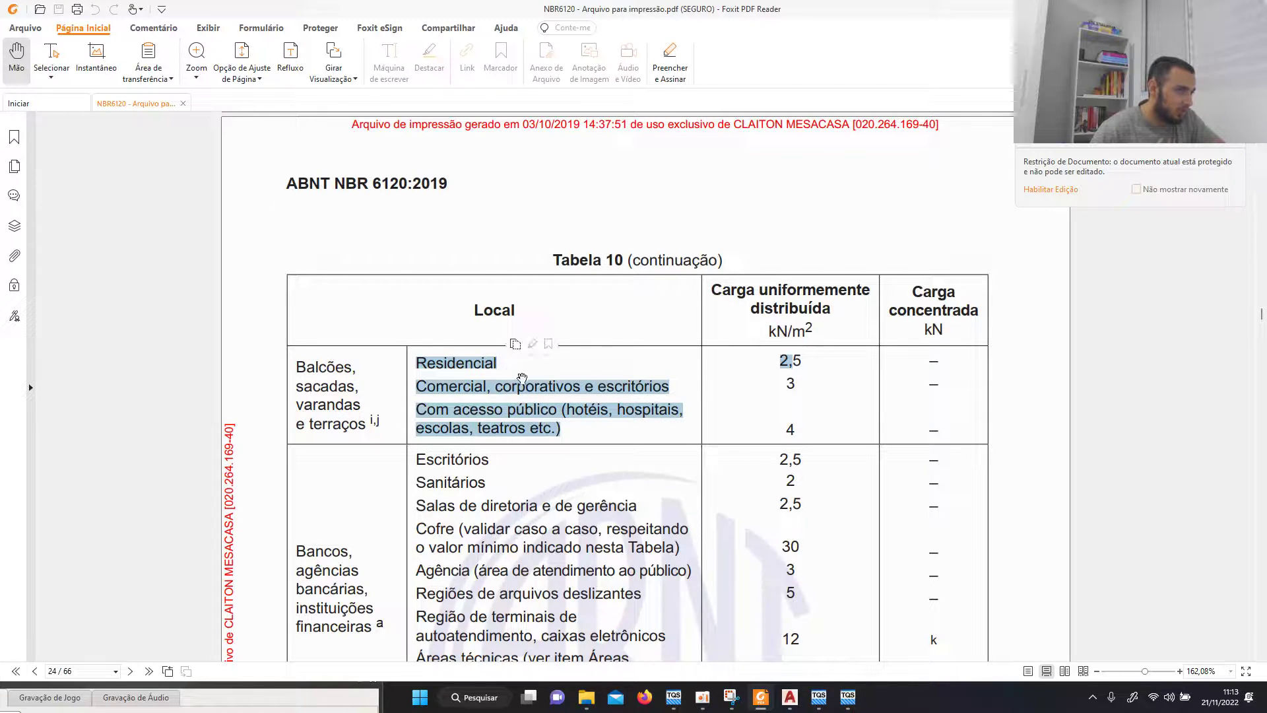
click(797, 361)
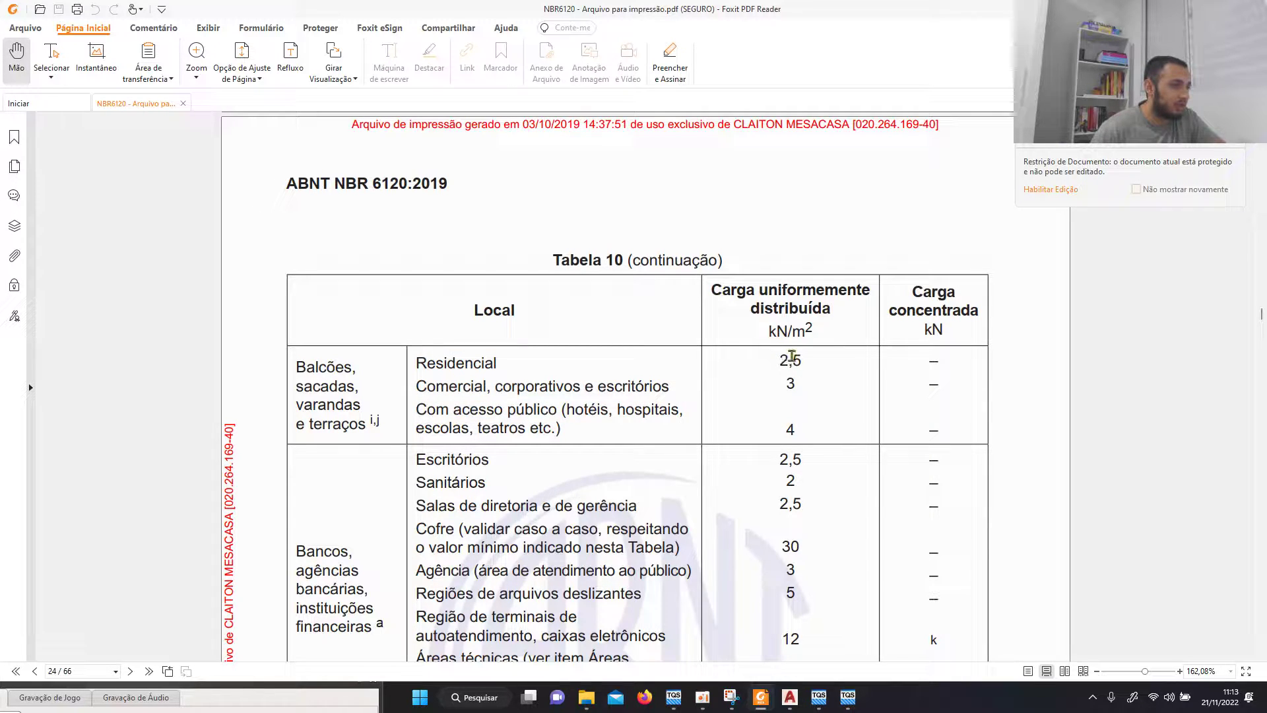
Step: Switch back to TQS, close the 3D viewer and return to balcony slabs L6 and L7 in the structural modeler
click(843, 703)
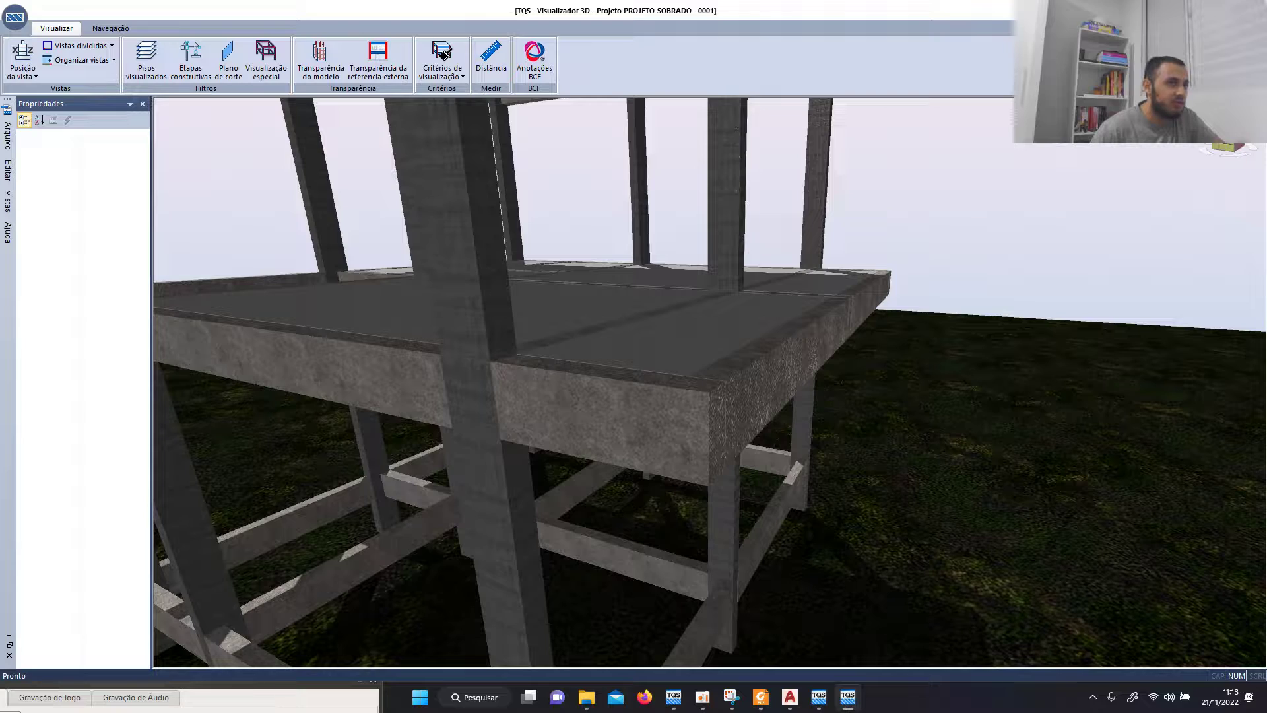
click(1252, 9)
click(843, 693)
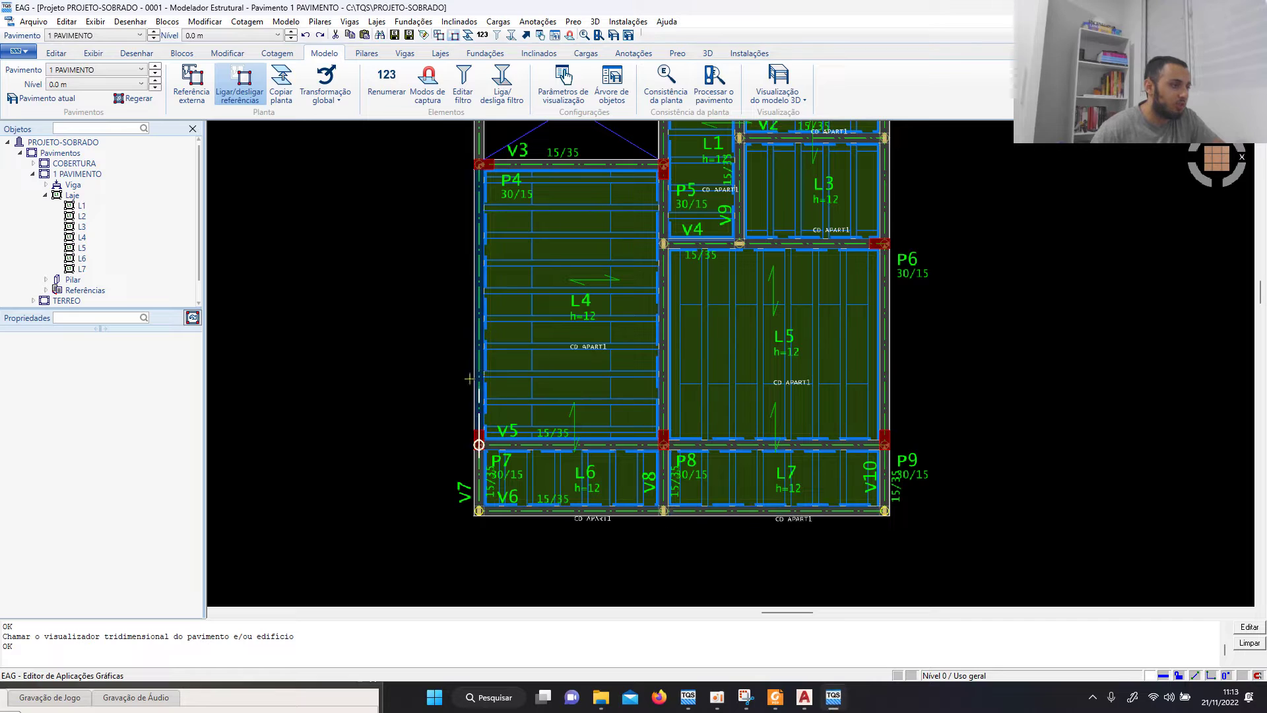
scroll(469, 378, up, 3)
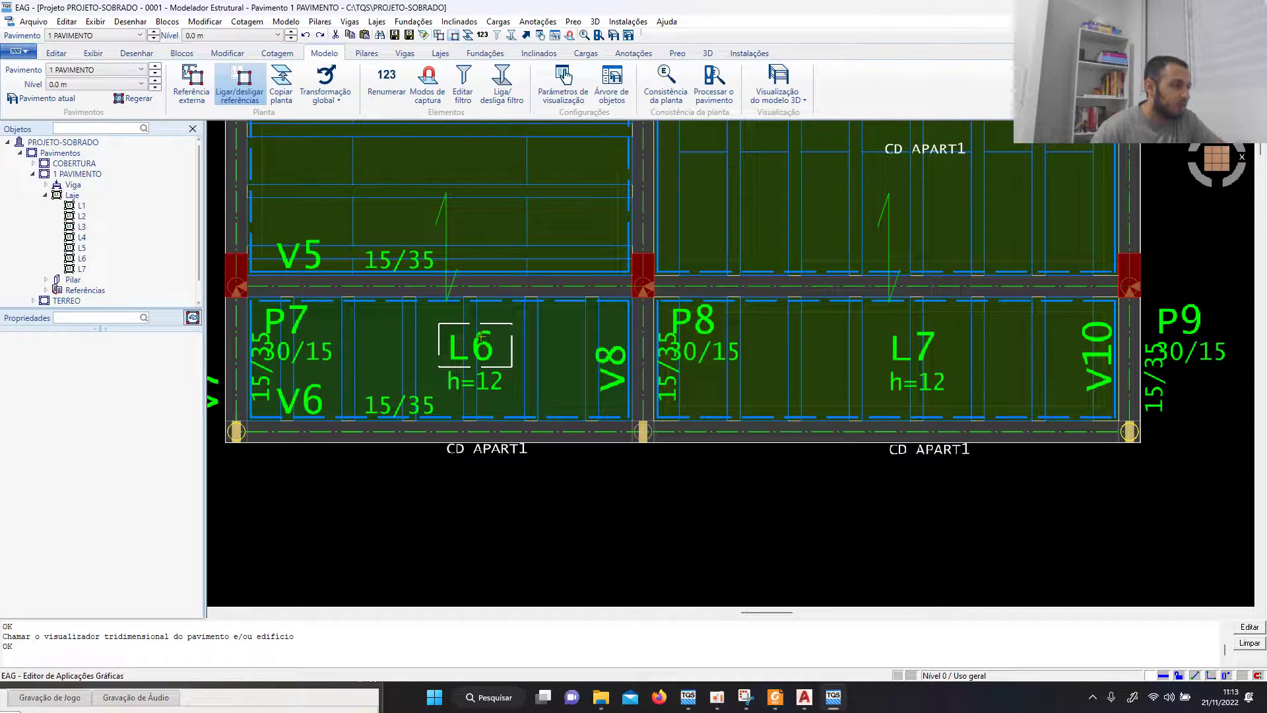
Step: Assign balcony slabs L6 and L7 a numeric distributed load of 0.1 tf/m2 permanent and 0.25 tf/m2 accidental
click(481, 335)
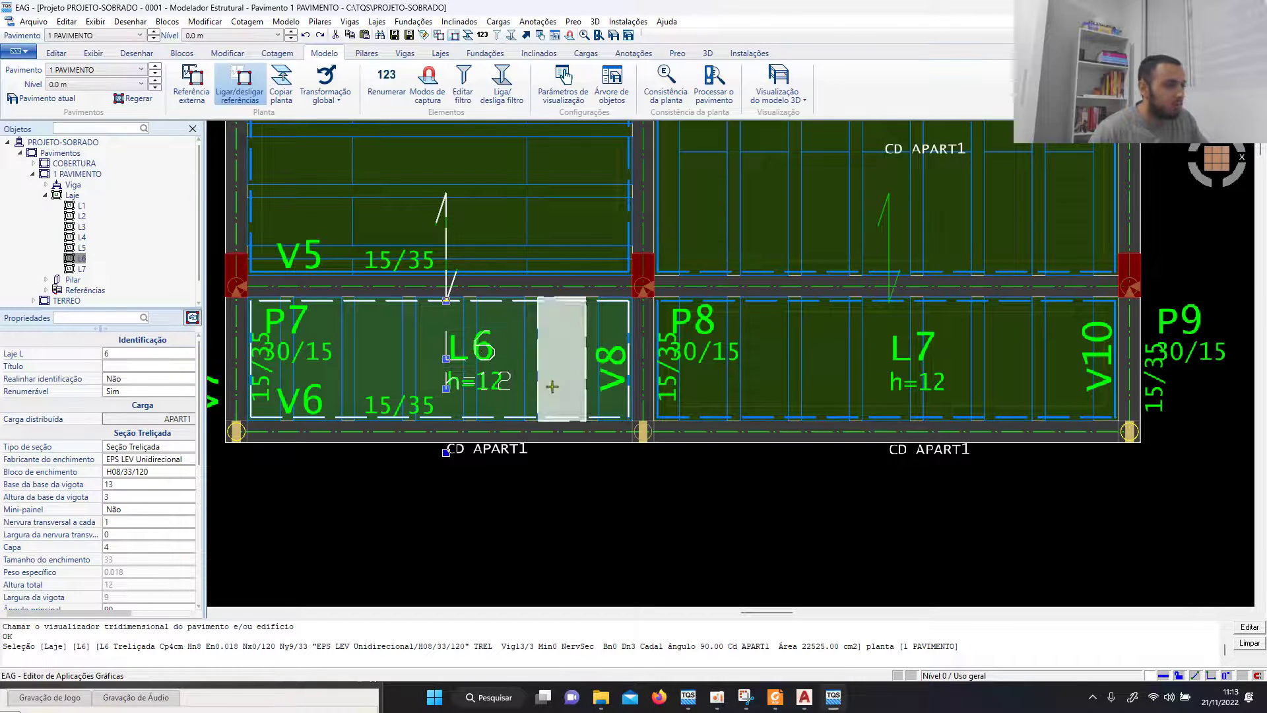
click(910, 353)
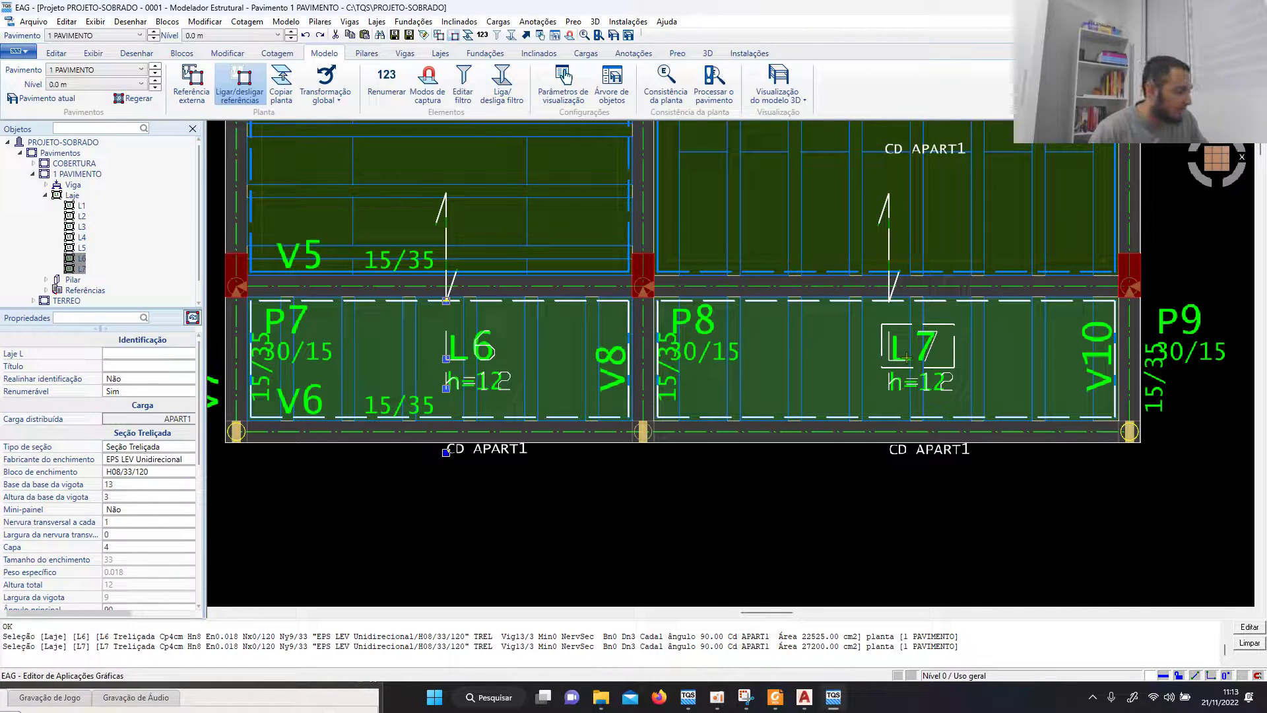
right_click(907, 358)
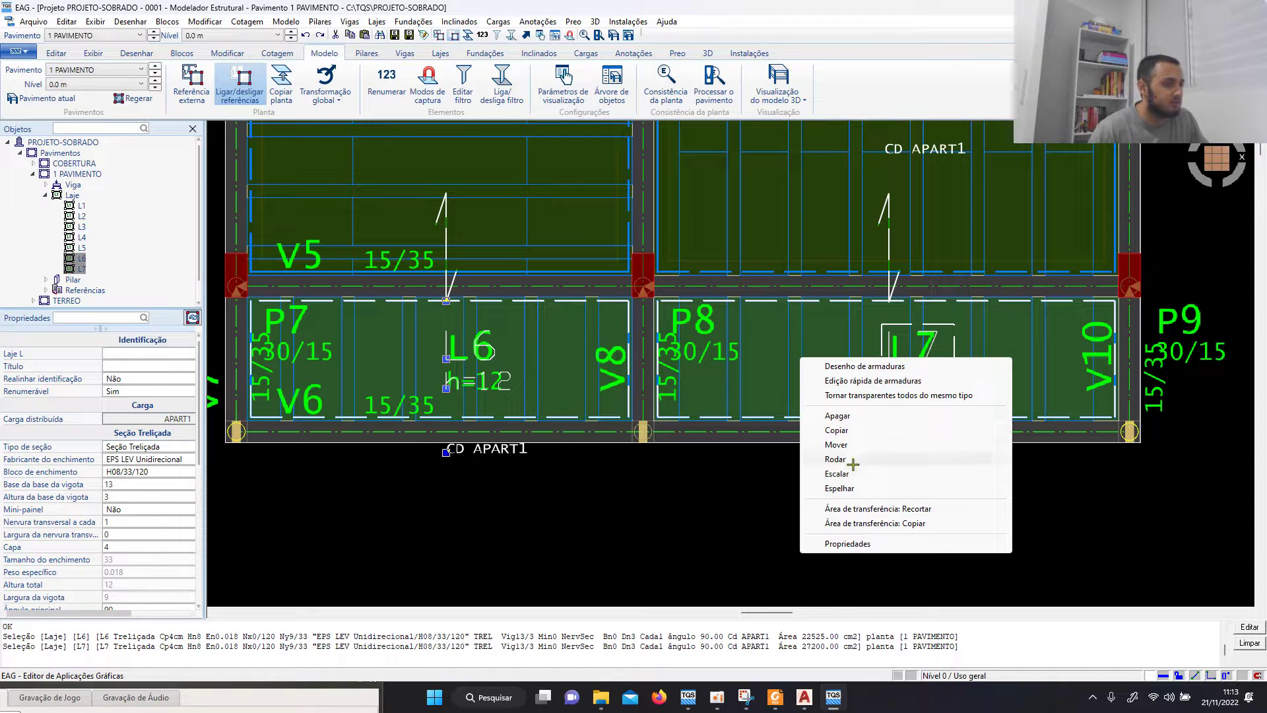
click(838, 543)
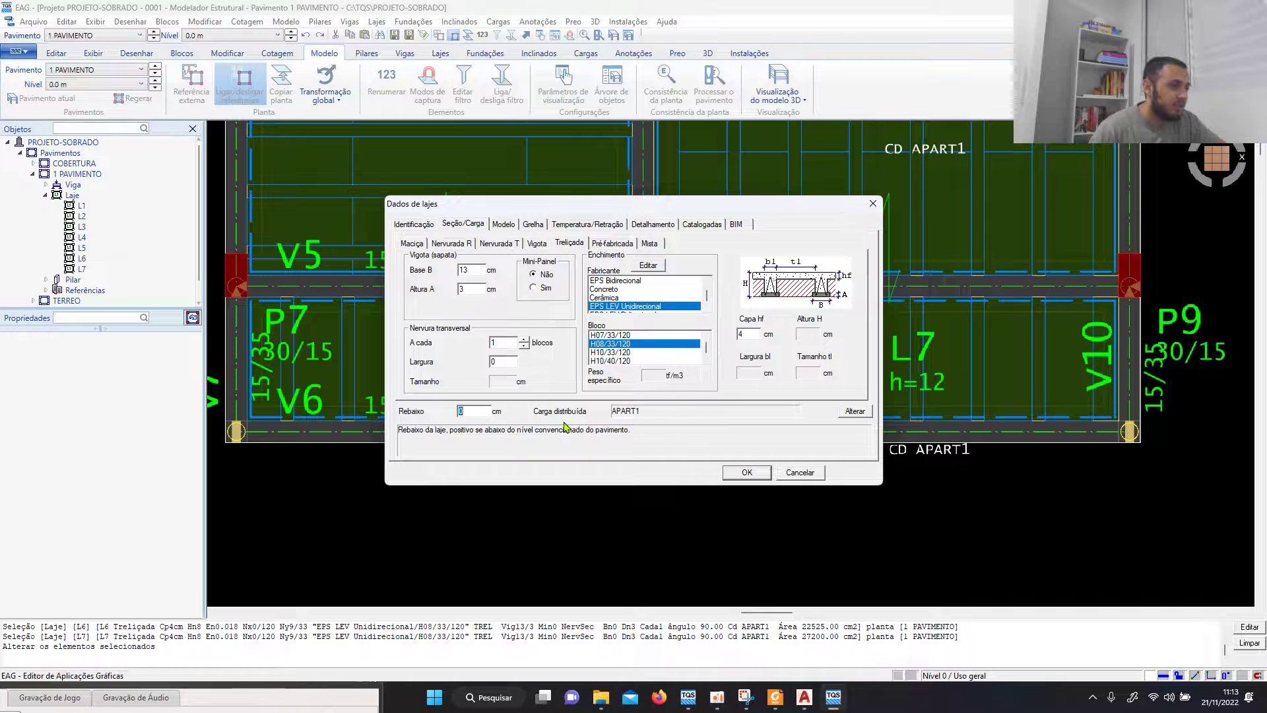
click(855, 411)
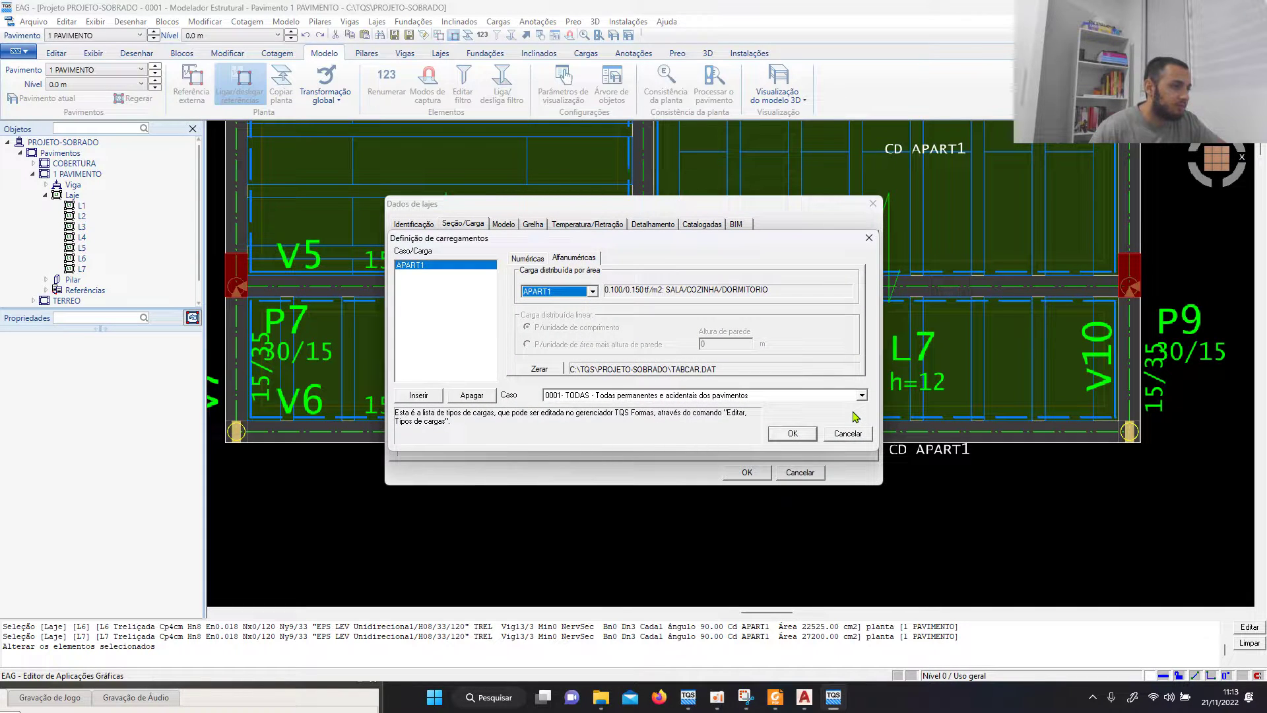
click(527, 258)
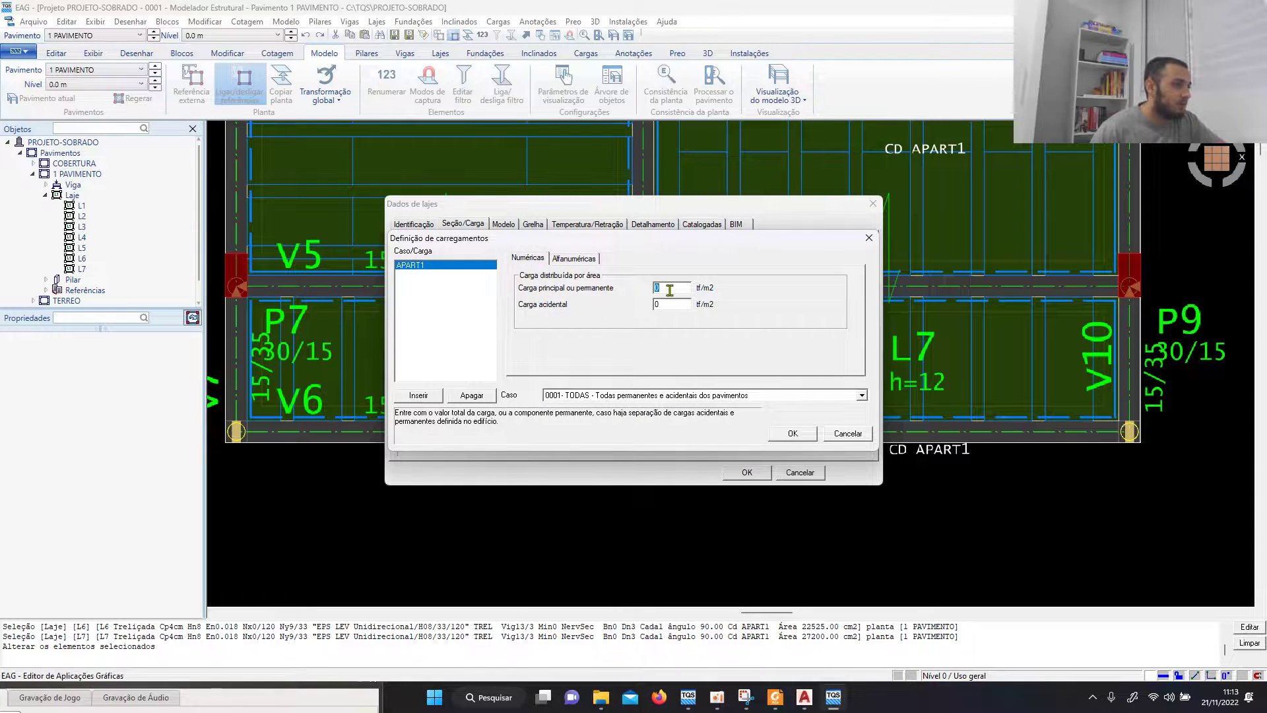
text(,1)
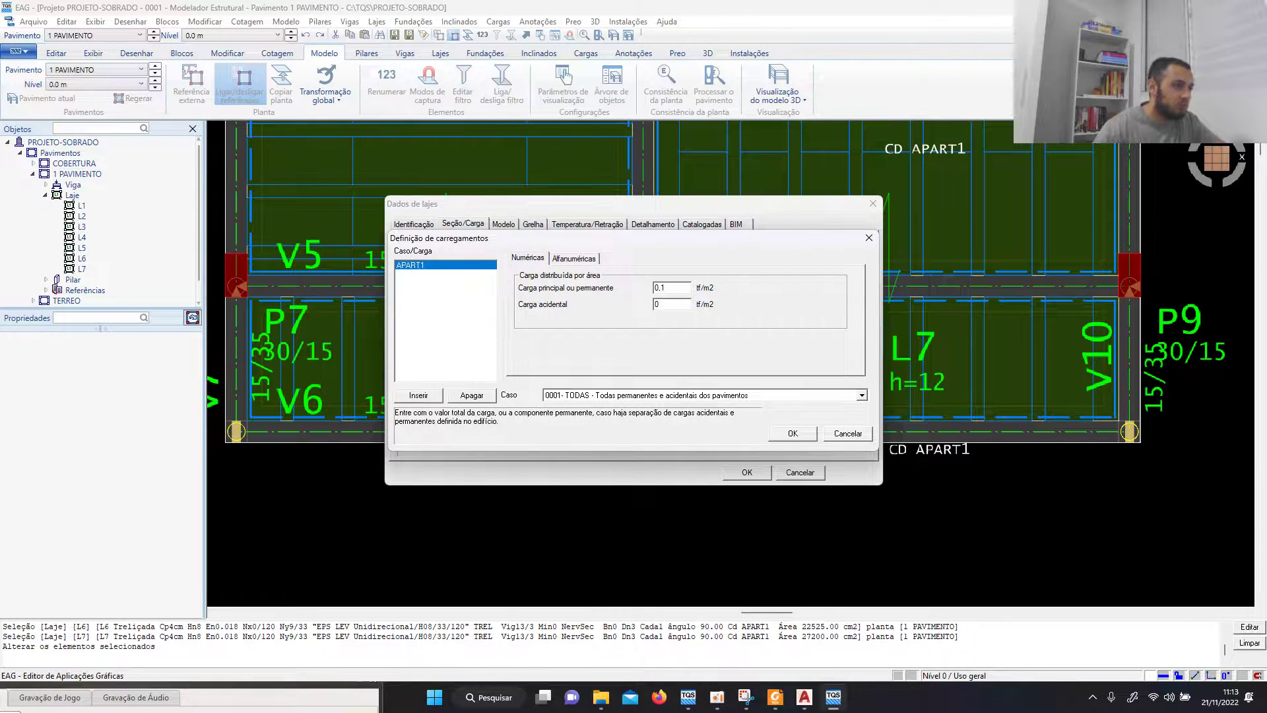
click(665, 306)
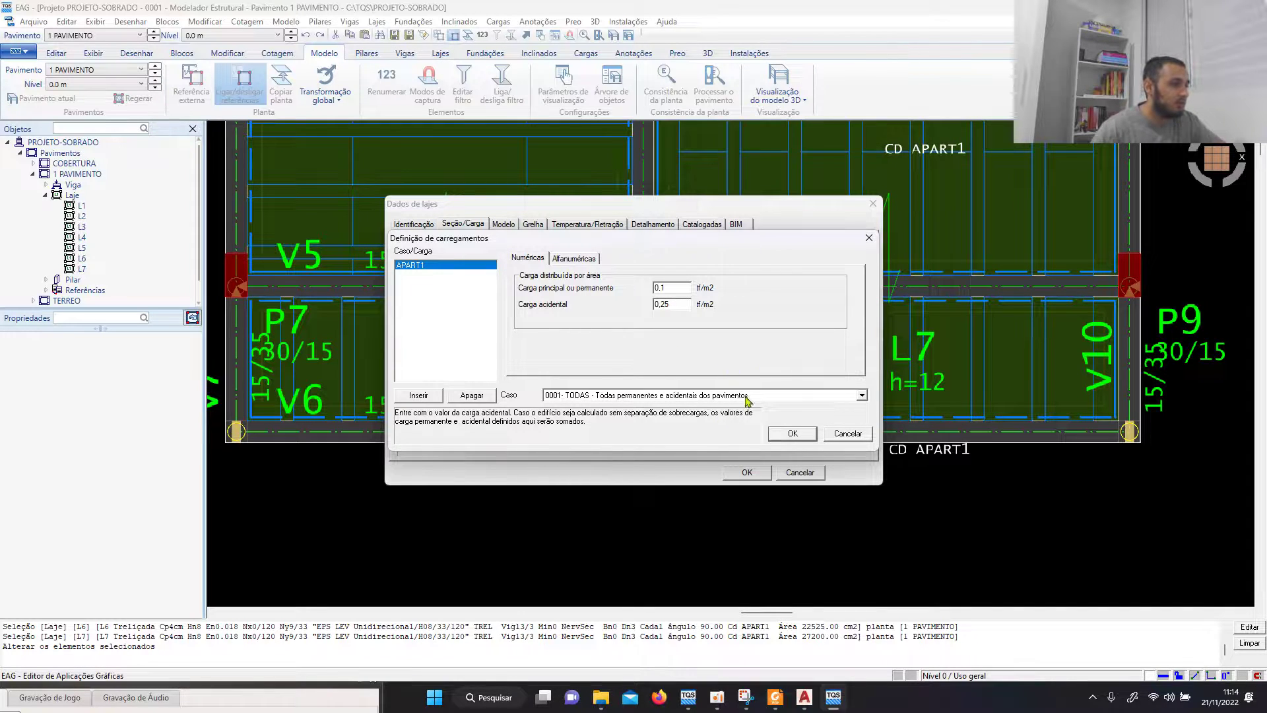
click(792, 433)
click(746, 472)
Step: Check the distributed load labels on the first-floor slabs, including L6 and L7, and save the structural model
scroll(830, 451, up, 3)
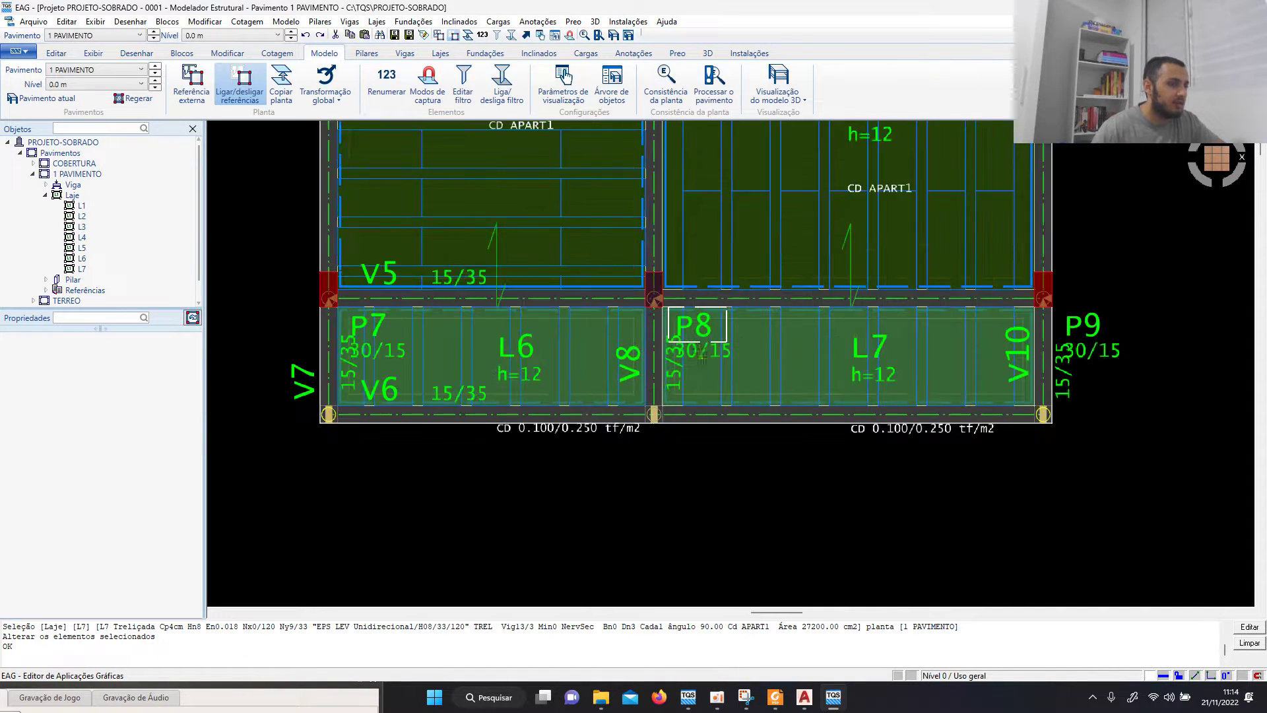
scroll(910, 440, down, 4)
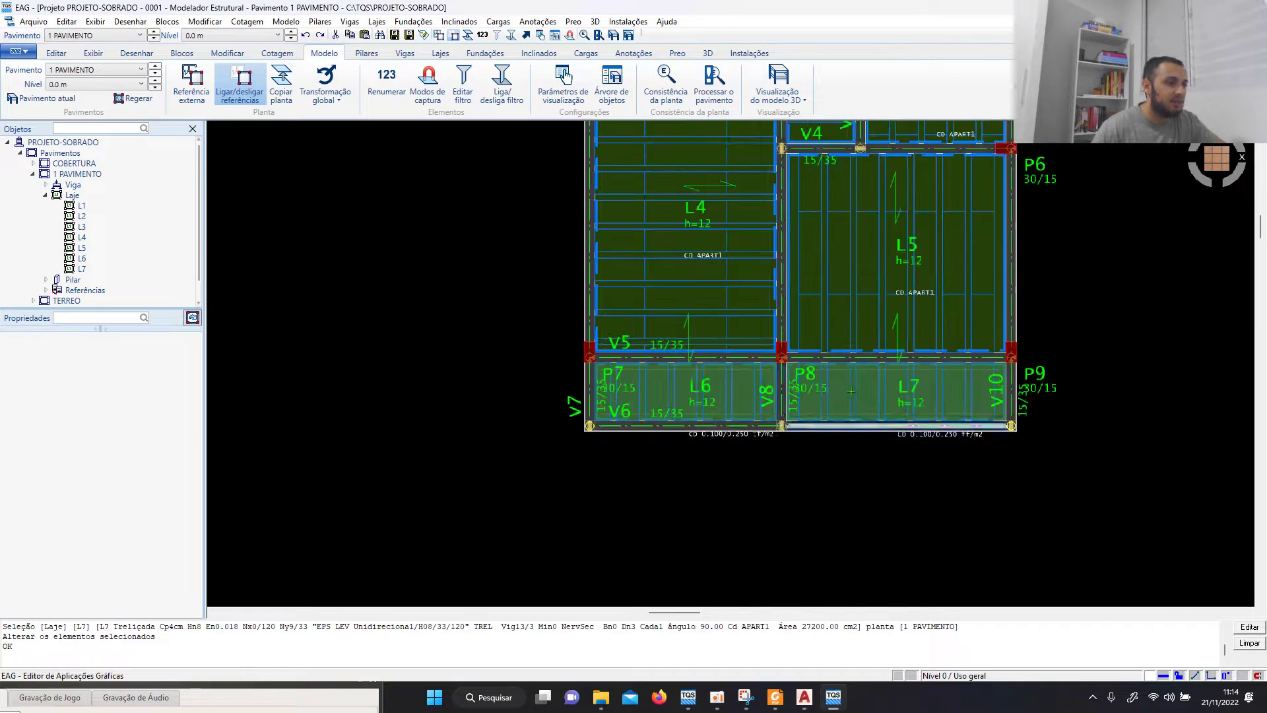
scroll(932, 281, up, 2)
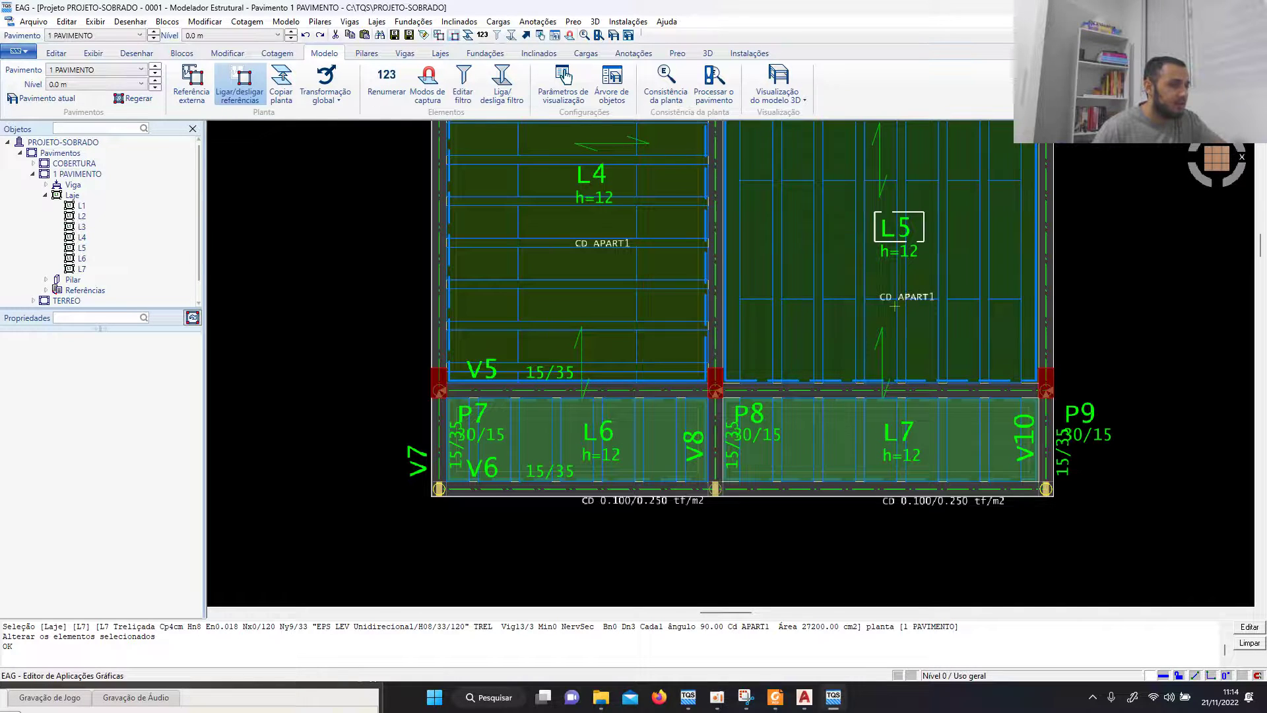
mouse_move(917, 301)
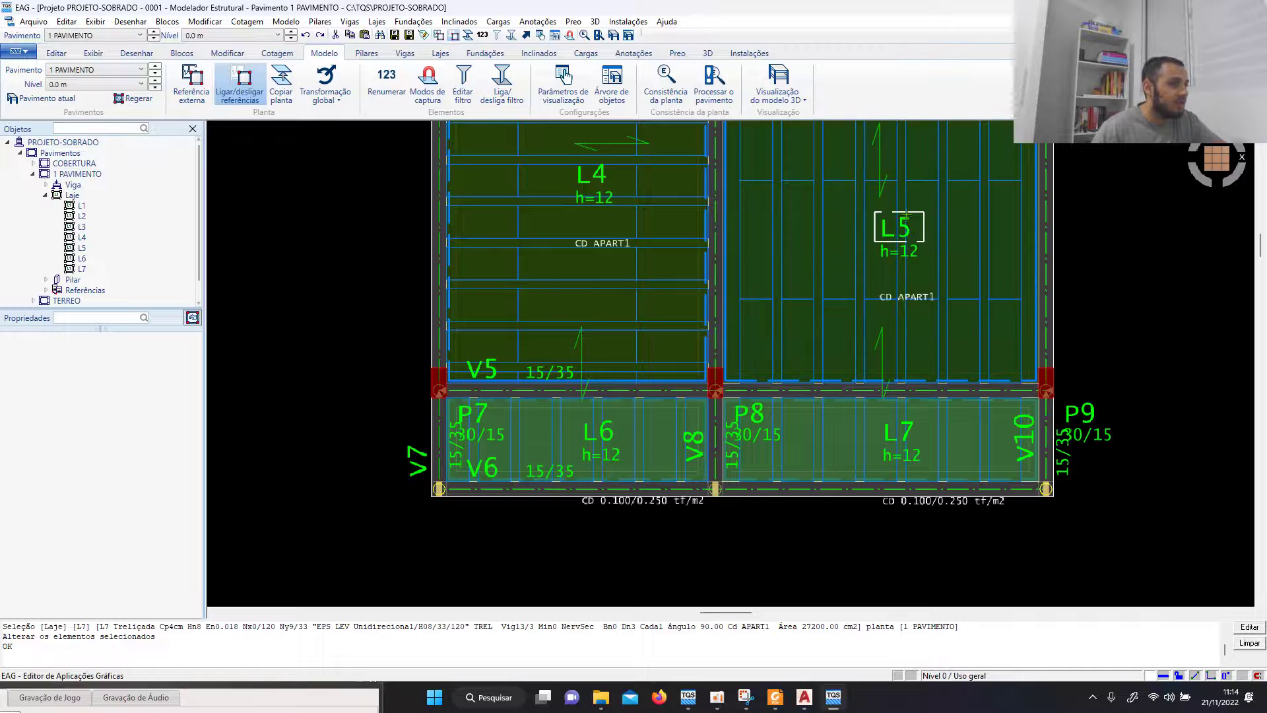
scroll(887, 247, down, 1)
scroll(891, 484, up, 3)
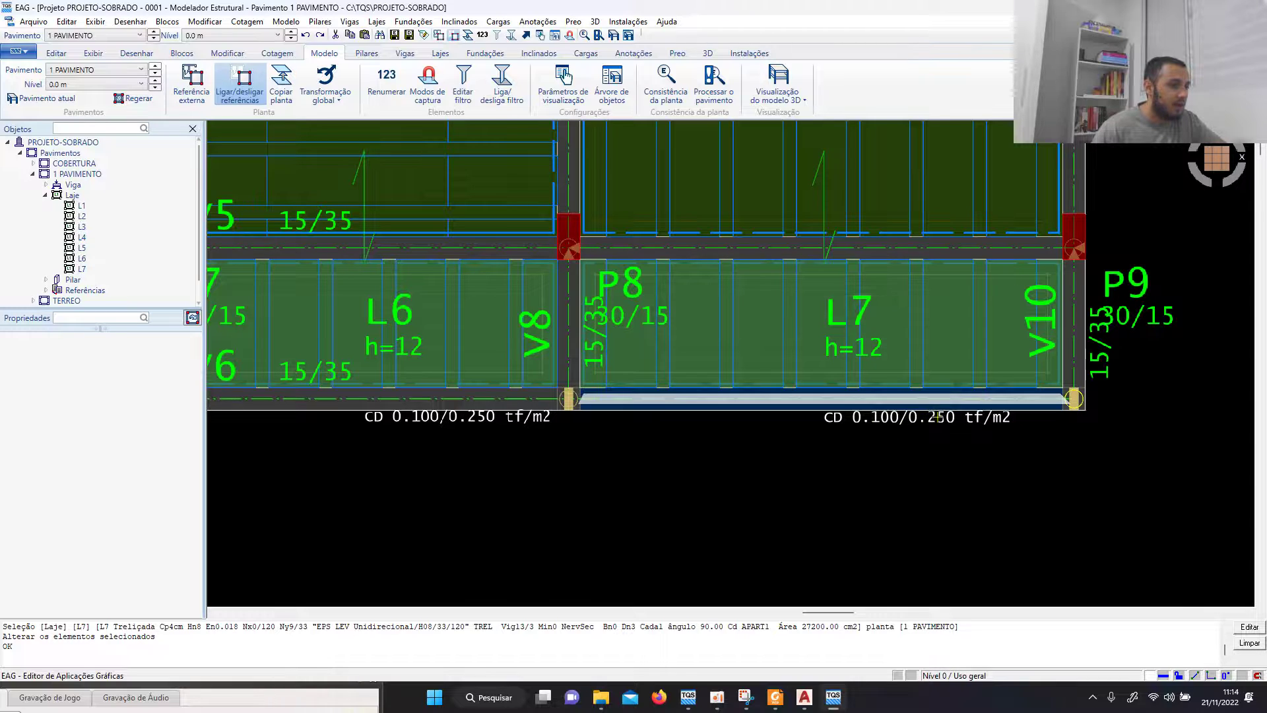
scroll(988, 424, down, 5)
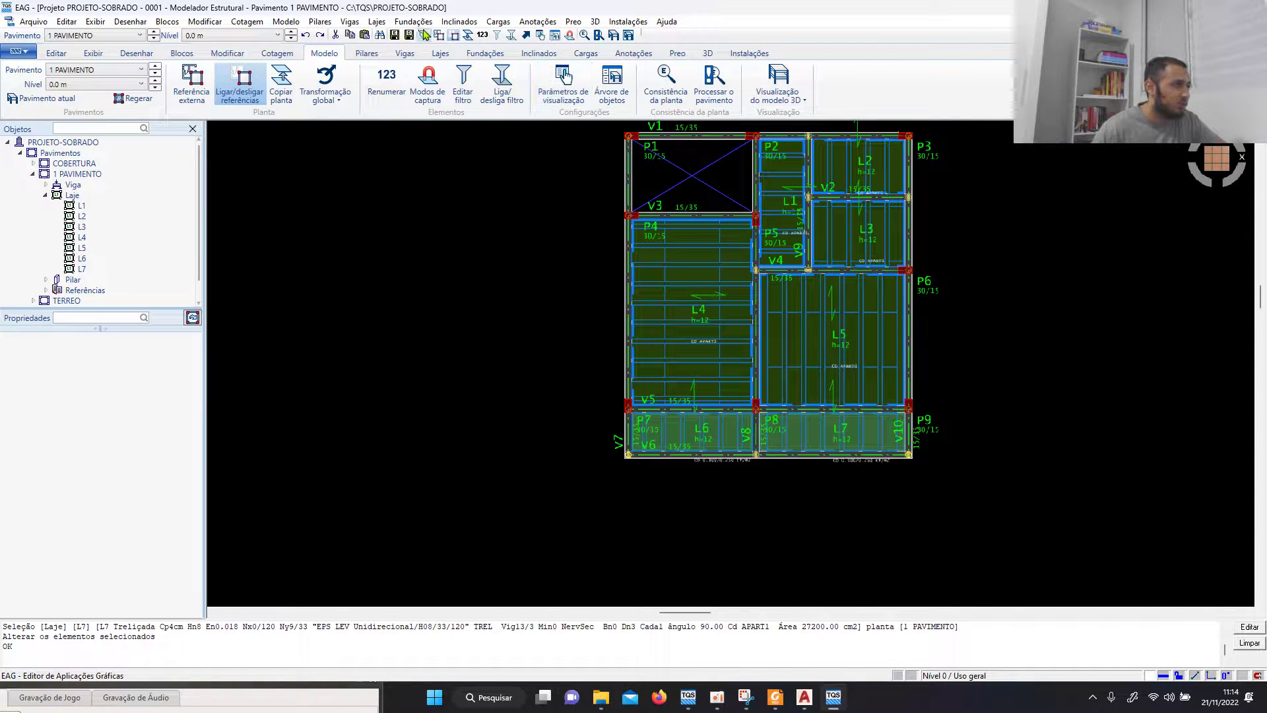
click(395, 35)
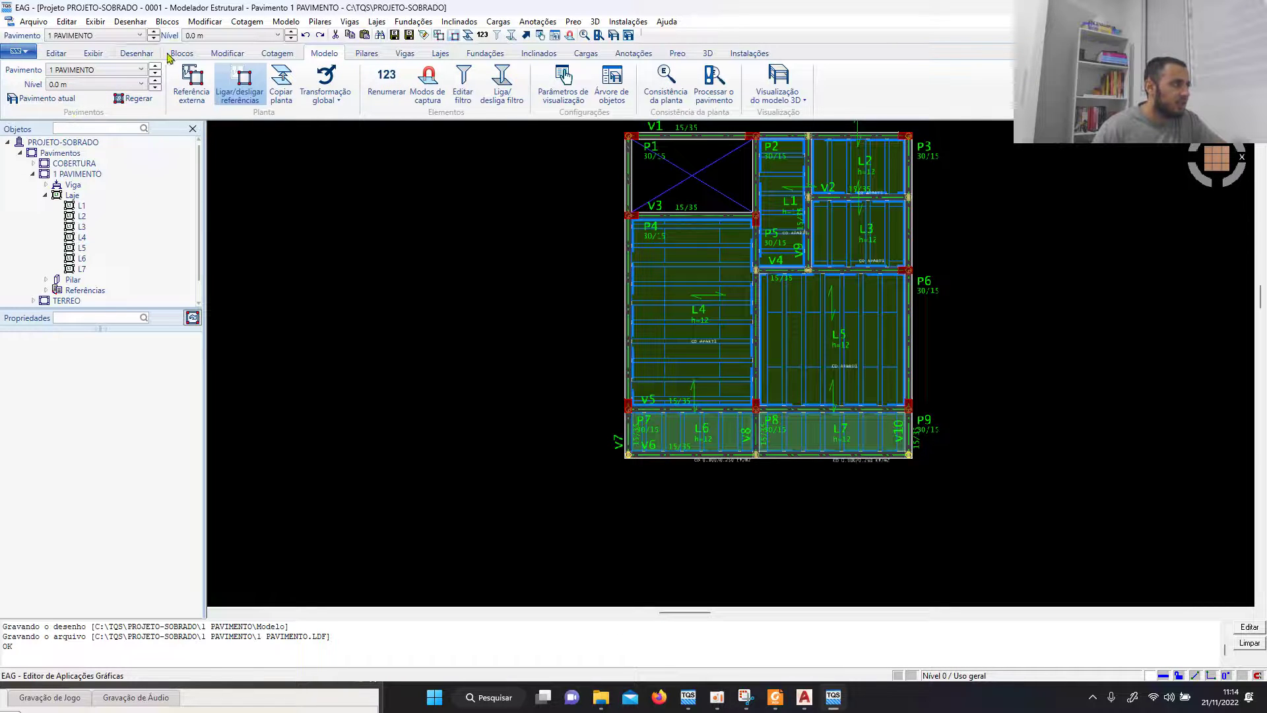
Step: Switch to the COBERTURA floor and examine the distributed loads assigned to slabs L1 to L4
scroll(455, 432, down, 1)
scroll(665, 287, up, 2)
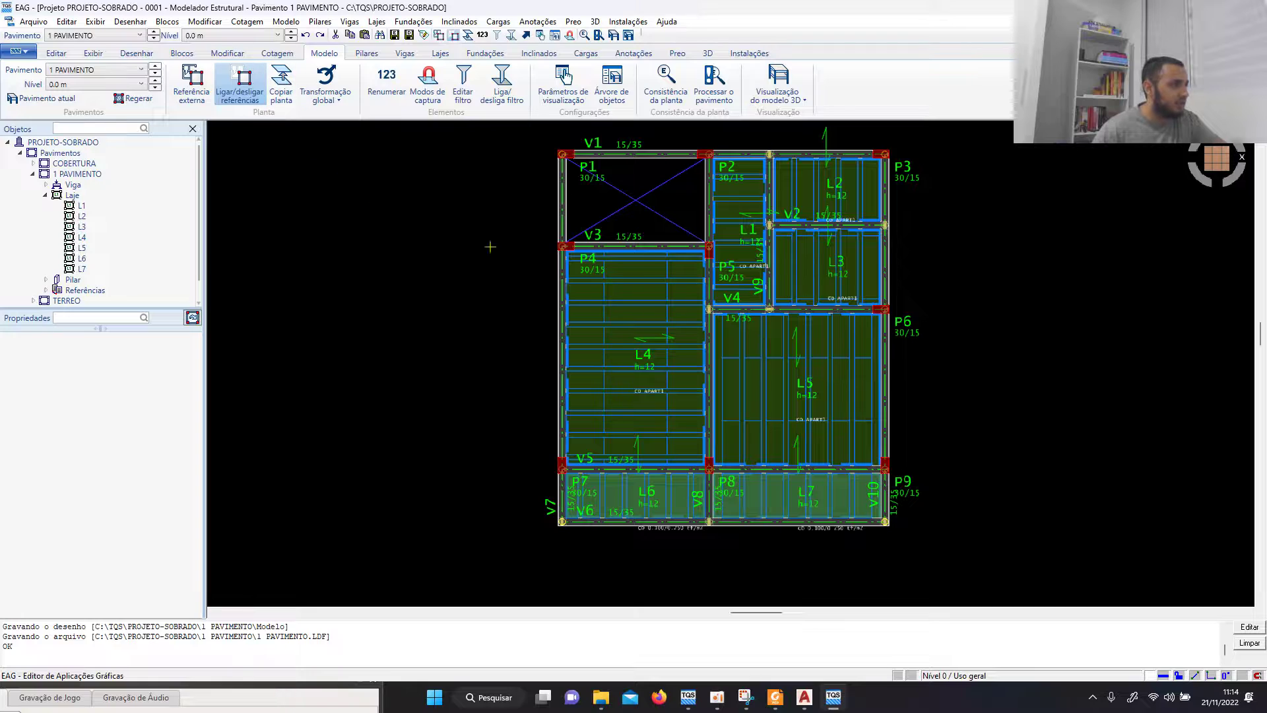
scroll(781, 267, up, 2)
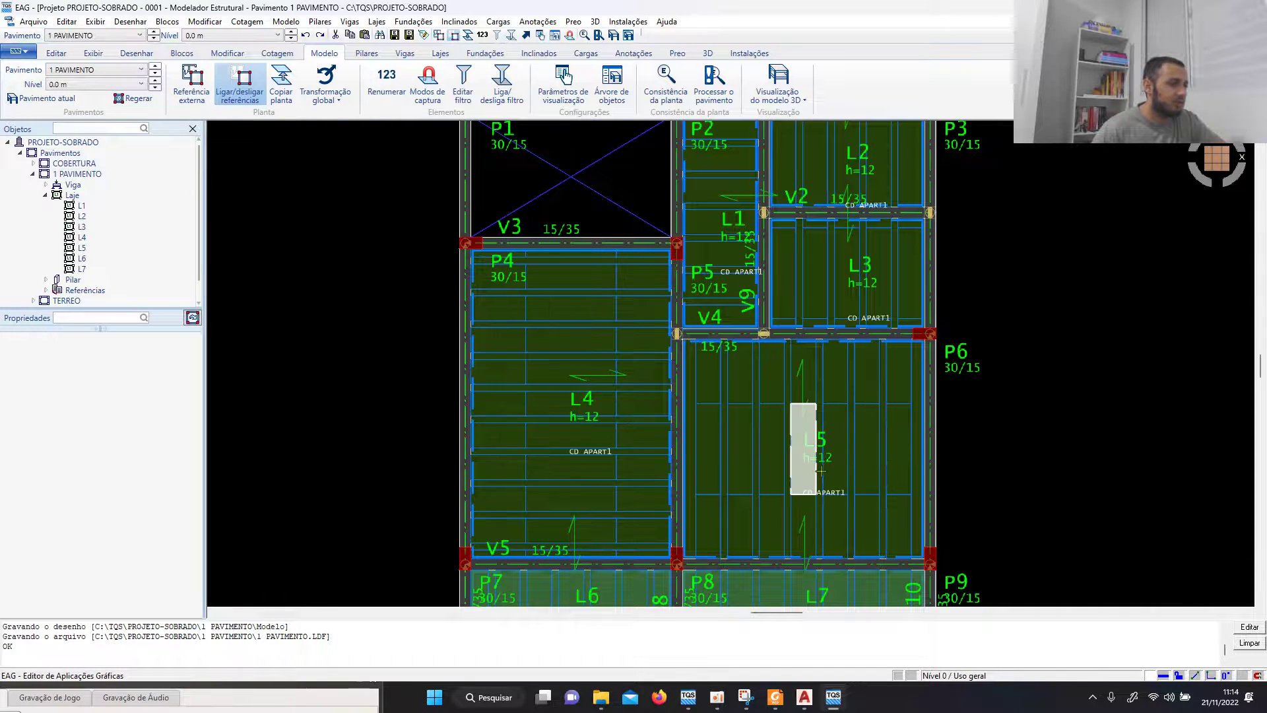
scroll(821, 470, down, 2)
scroll(792, 422, up, 1)
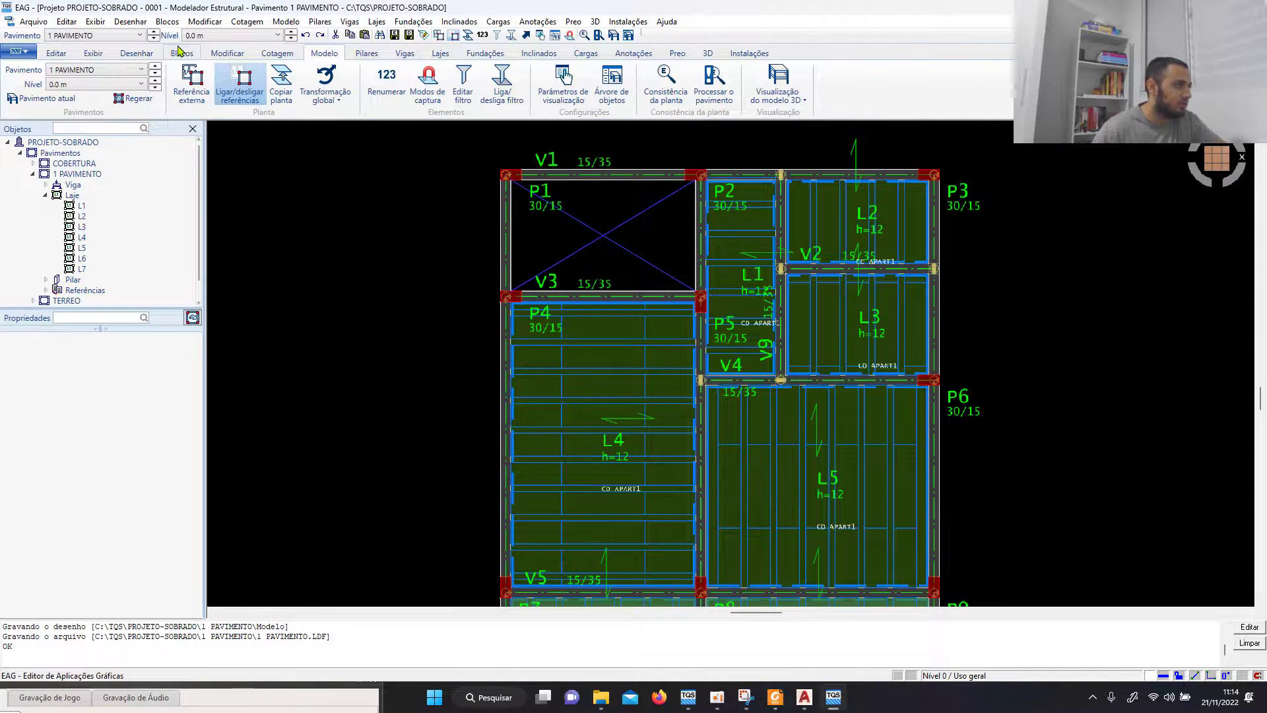
click(152, 34)
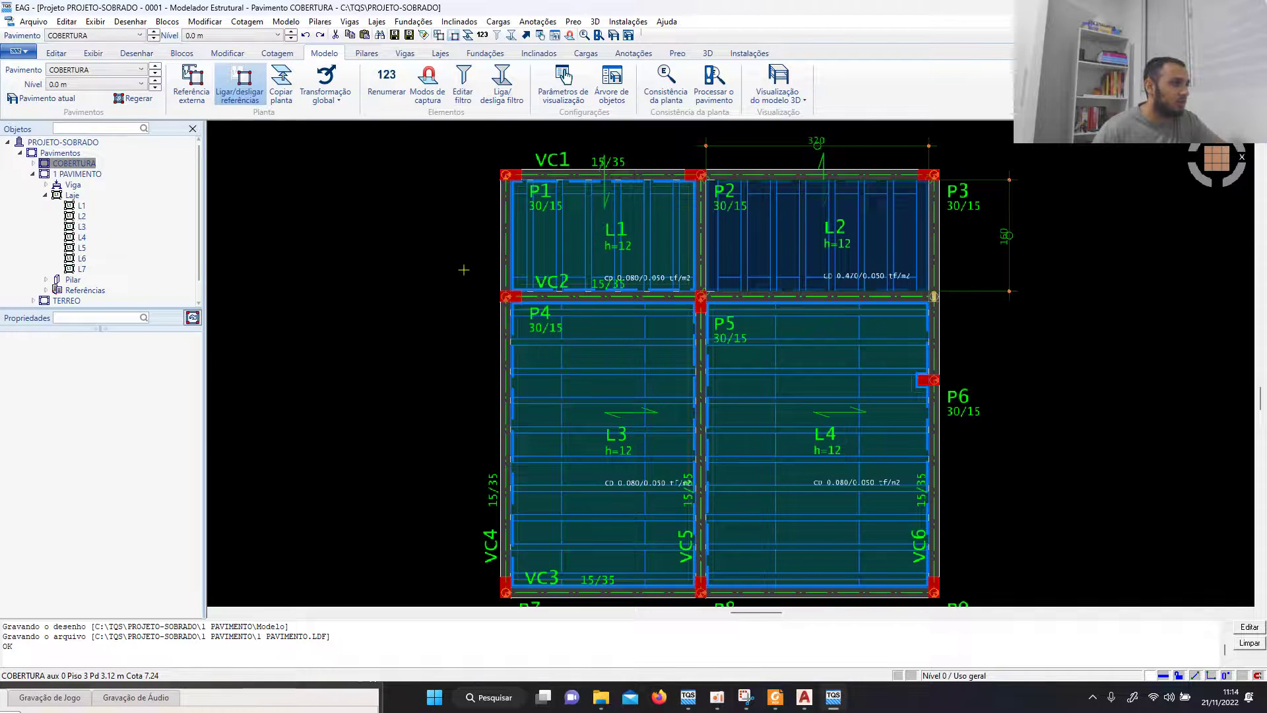
scroll(488, 316, down, 1)
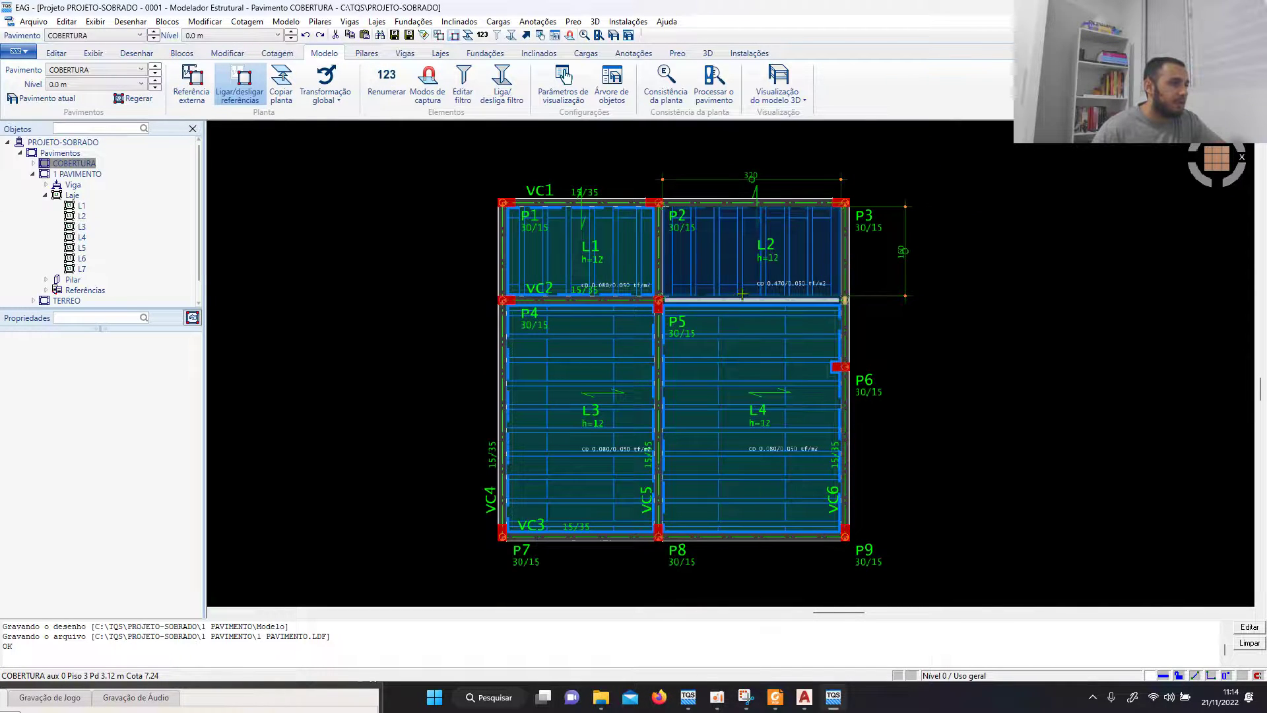
scroll(766, 266, up, 3)
scroll(534, 238, down, 3)
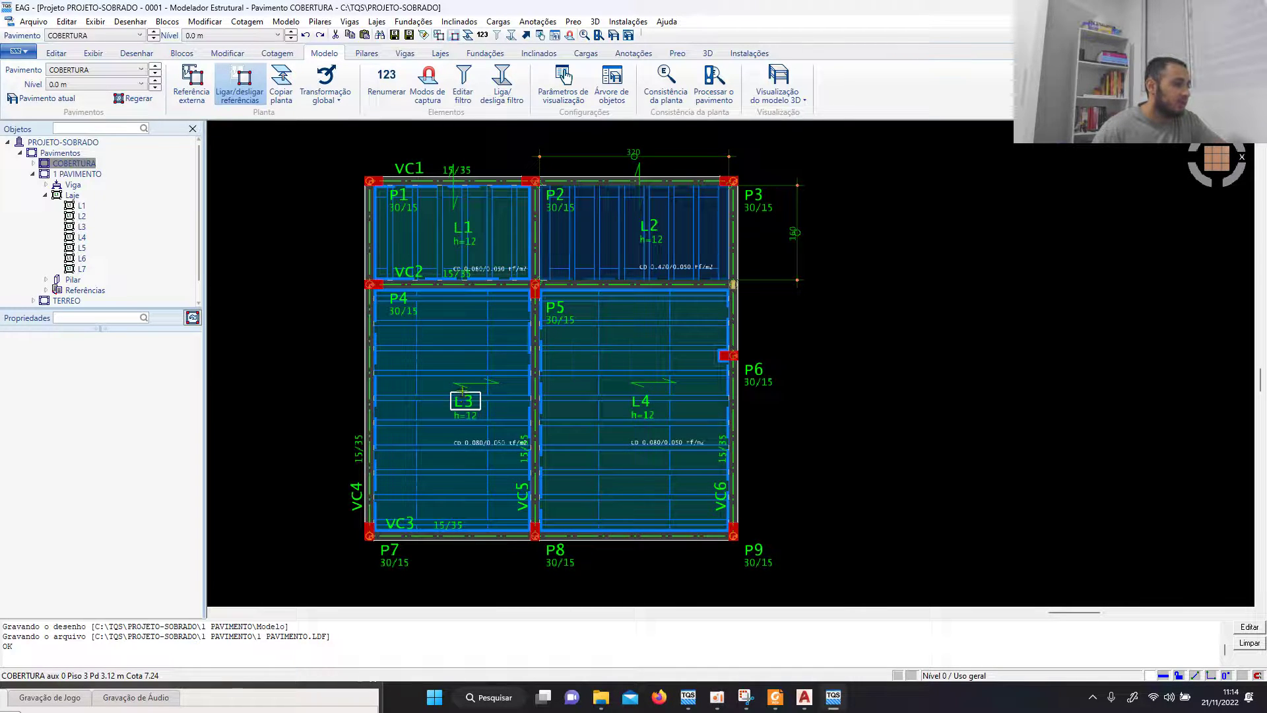
scroll(641, 429, up, 3)
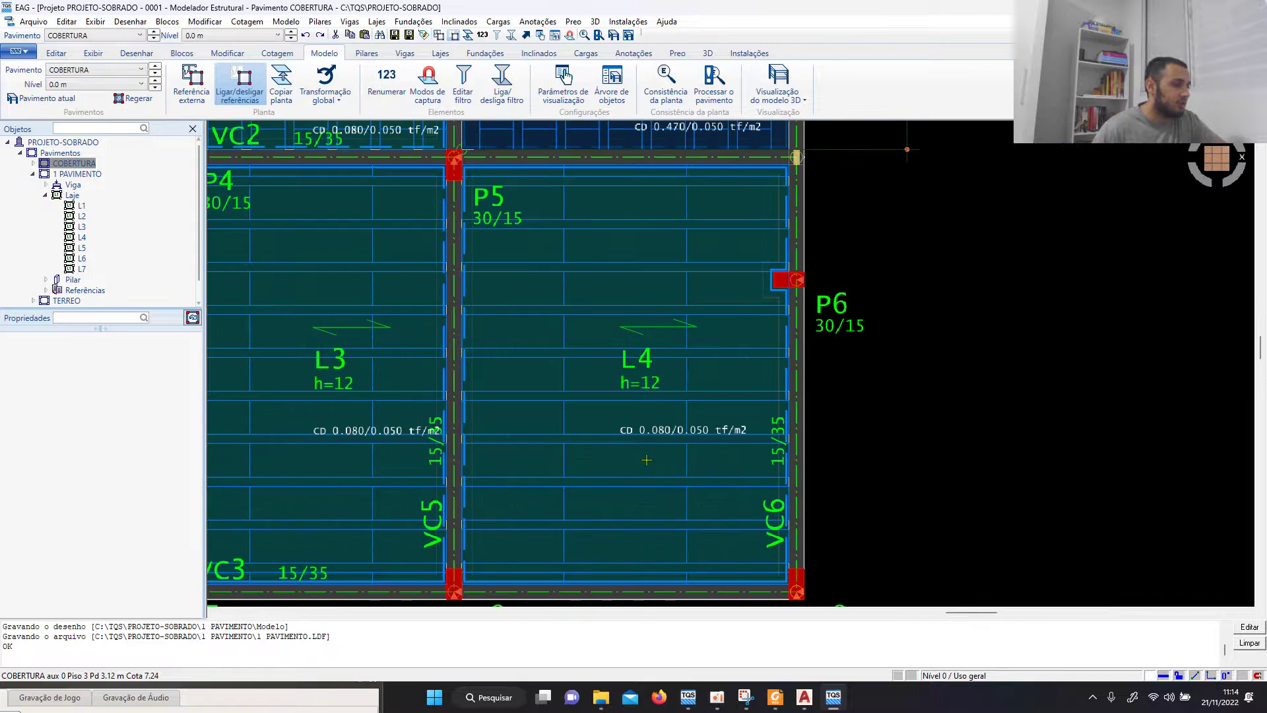
scroll(640, 419, down, 1)
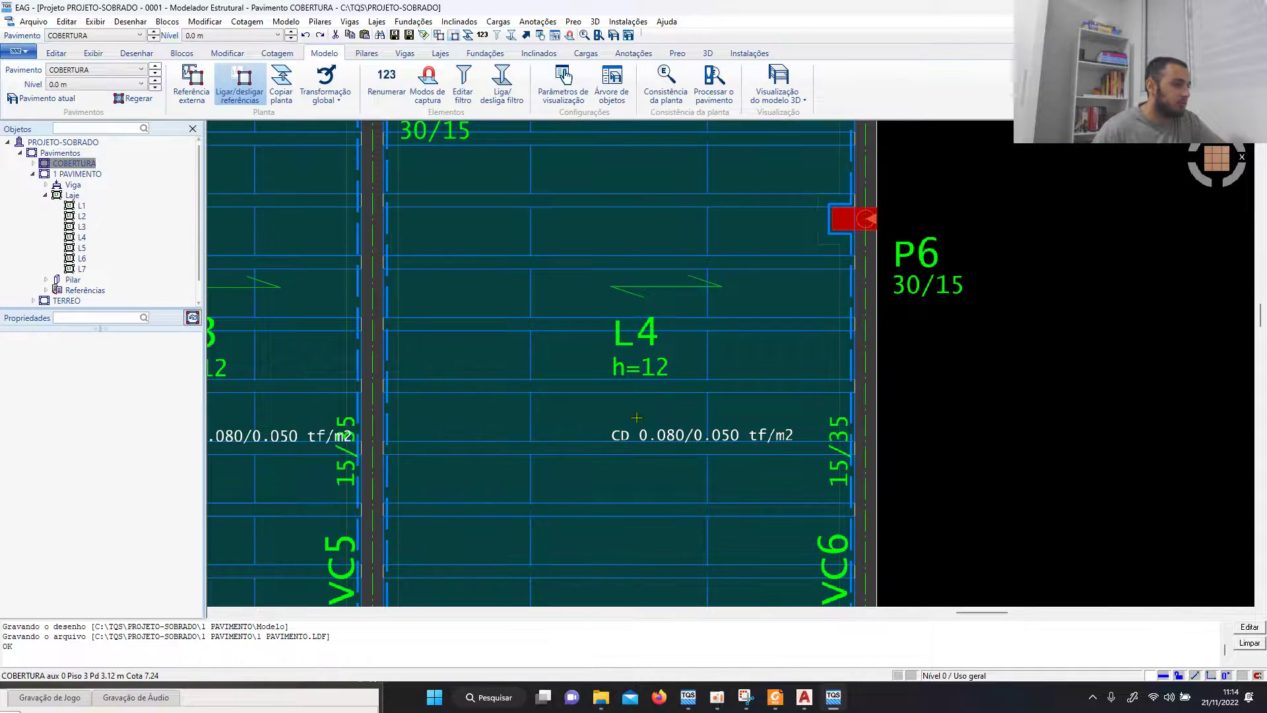
scroll(698, 476, down, 1)
scroll(697, 476, up, 3)
scroll(740, 470, down, 3)
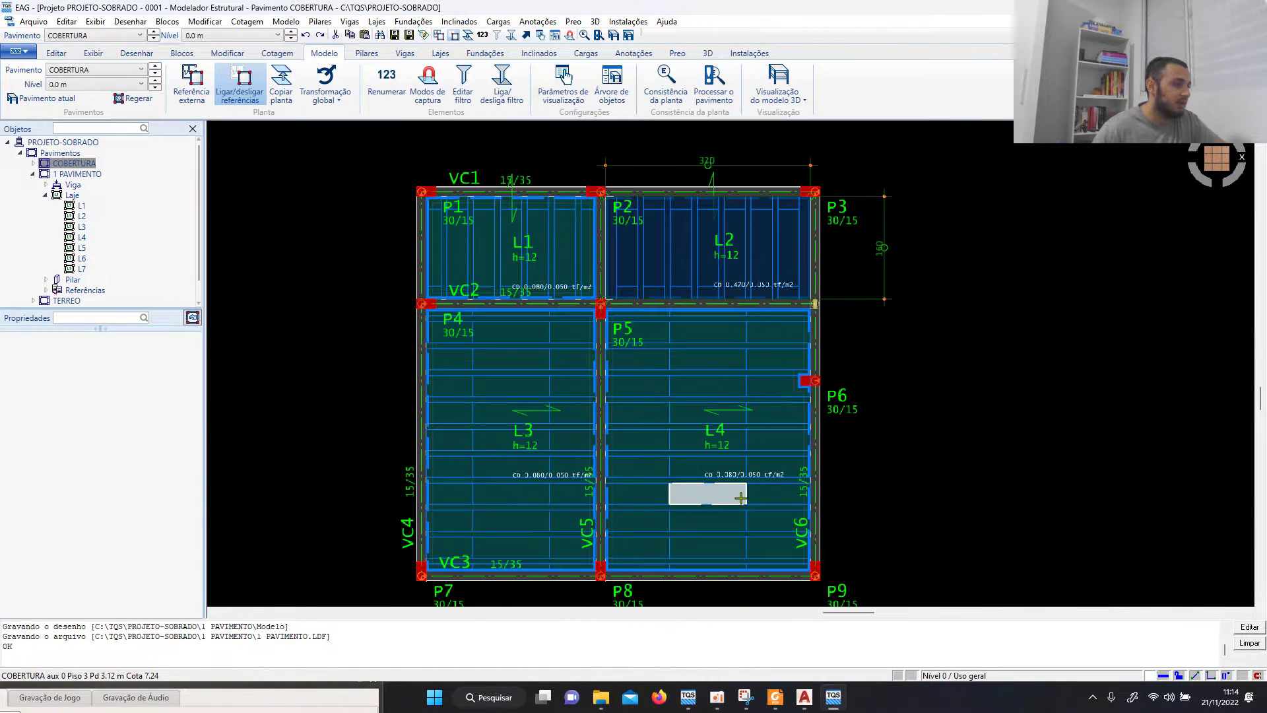
scroll(741, 470, up, 2)
scroll(741, 470, down, 2)
scroll(726, 343, up, 3)
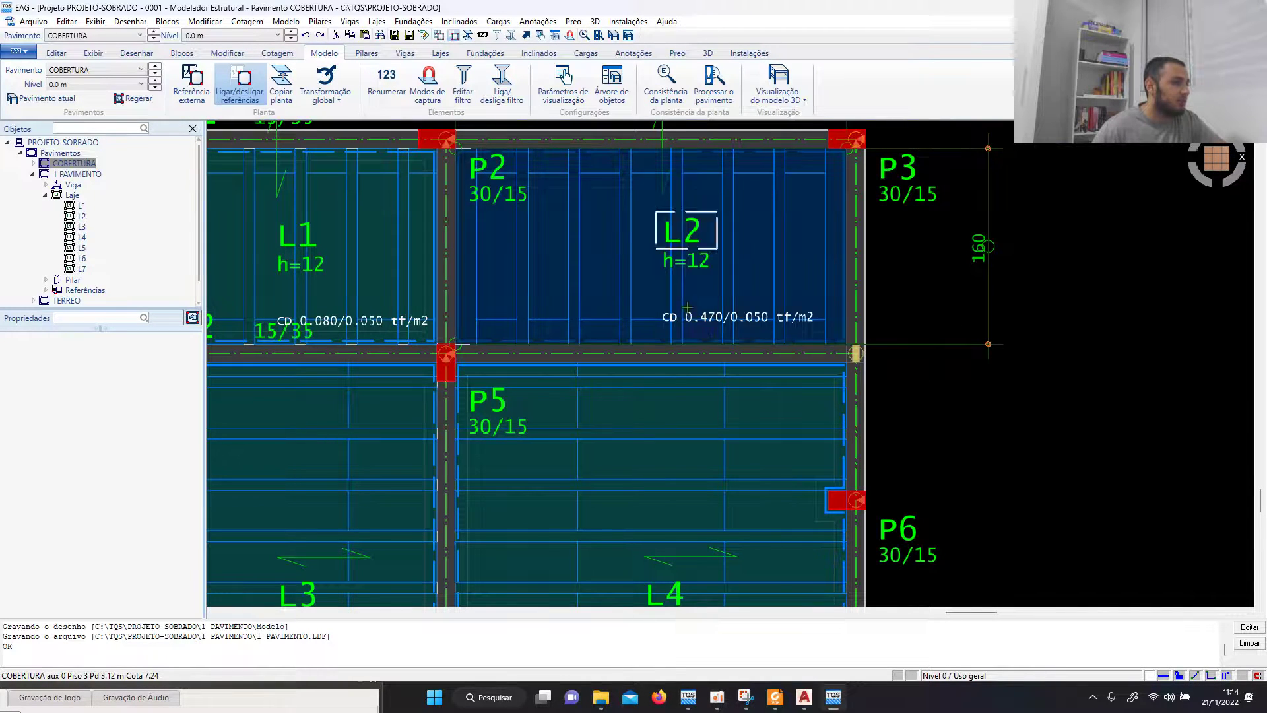
scroll(757, 329, down, 4)
scroll(594, 488, up, 2)
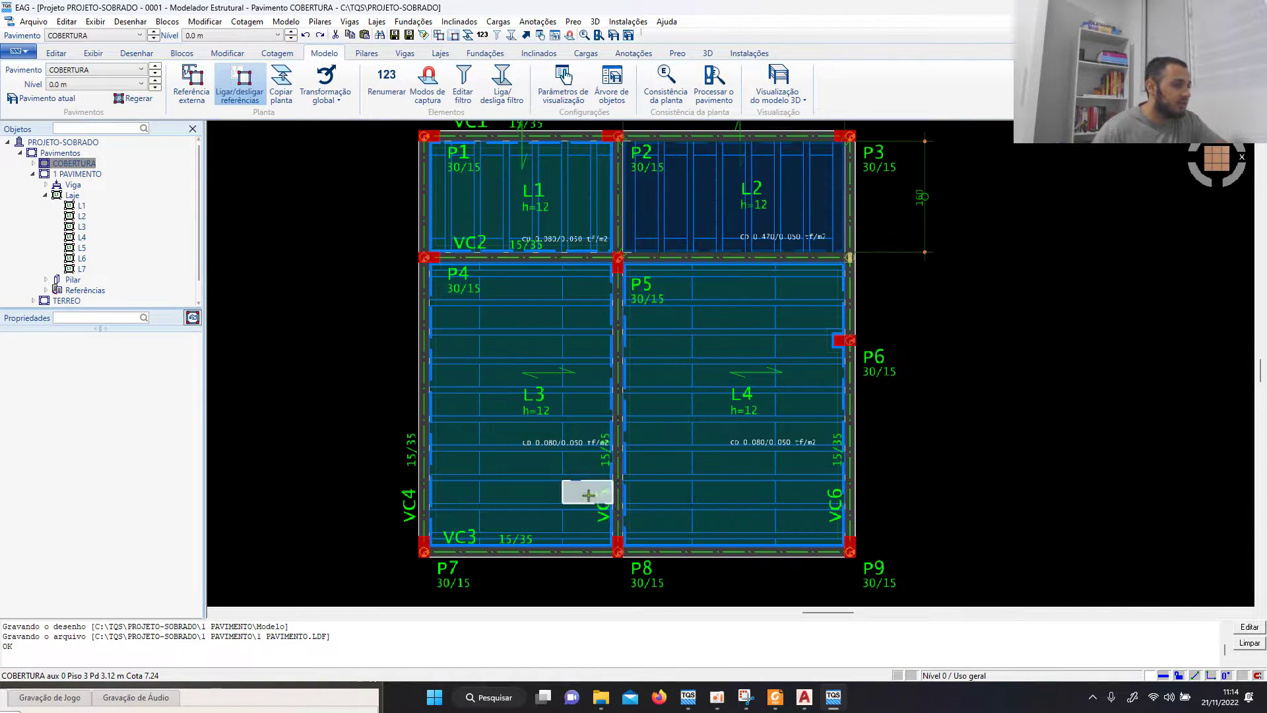
scroll(596, 370, down, 2)
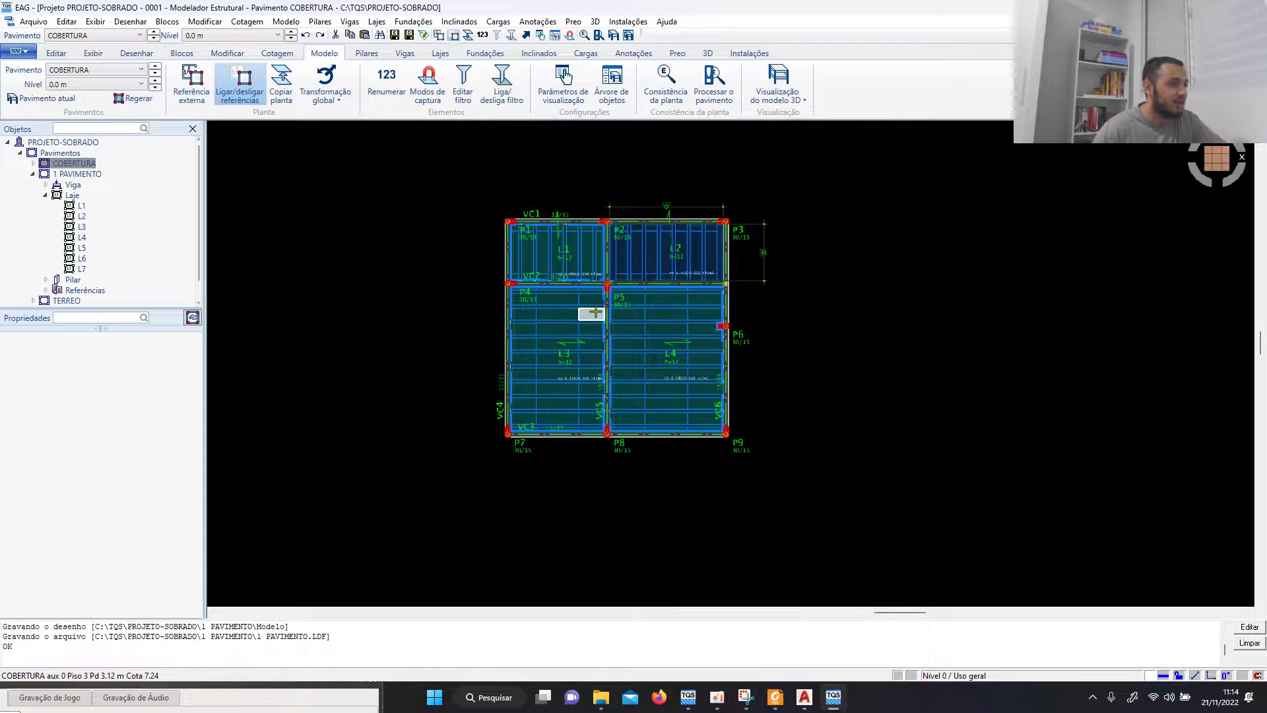
Step: Switch to the TERREO floor and examine its beam layout and open bays
click(138, 36)
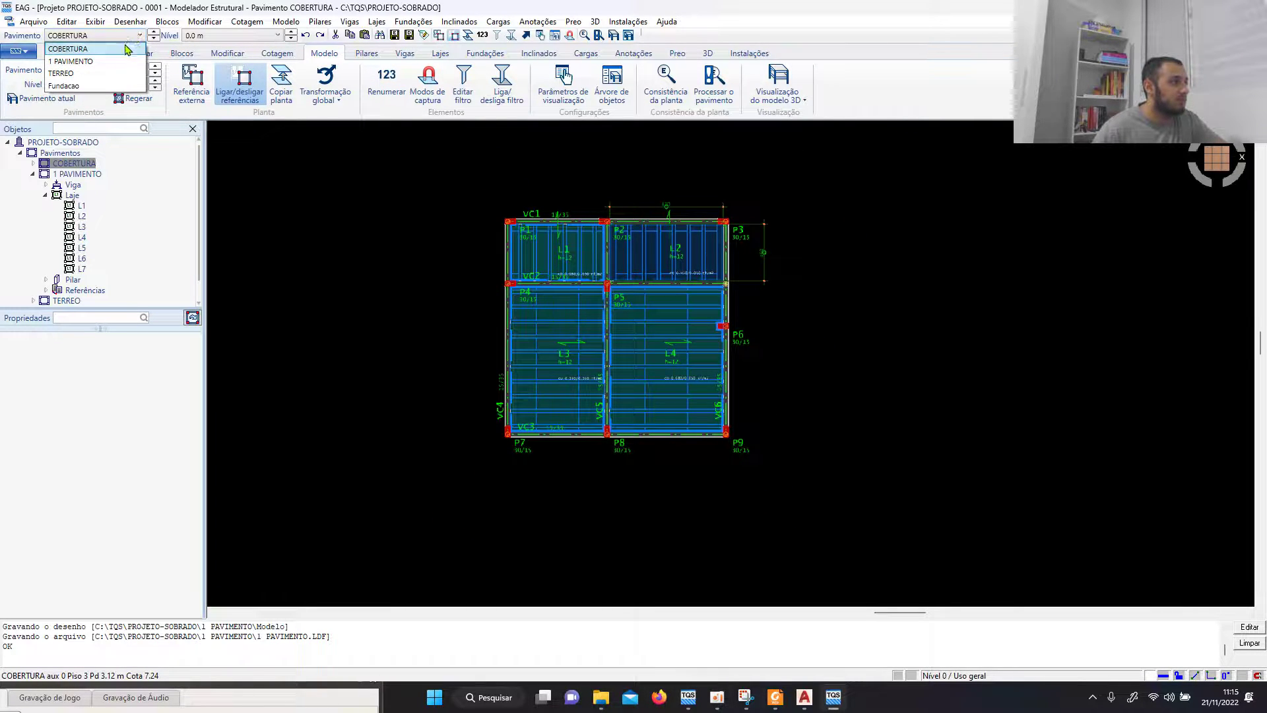
click(123, 74)
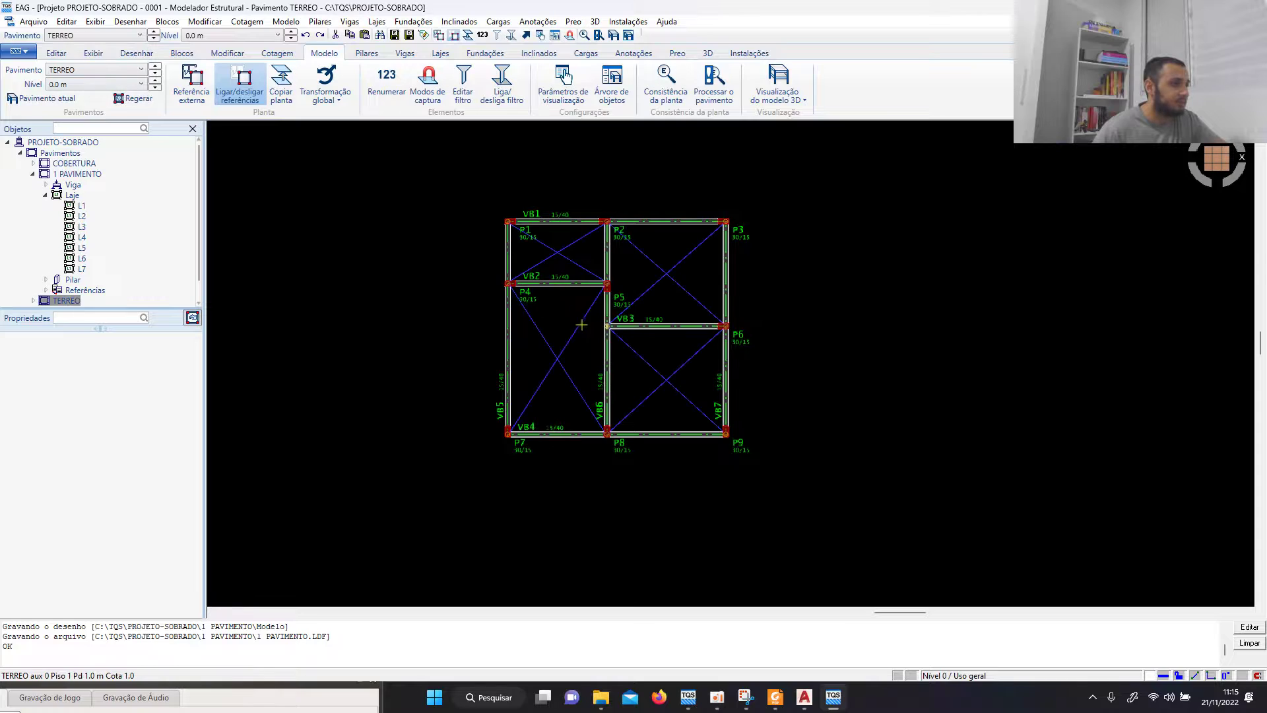
scroll(553, 340, up, 2)
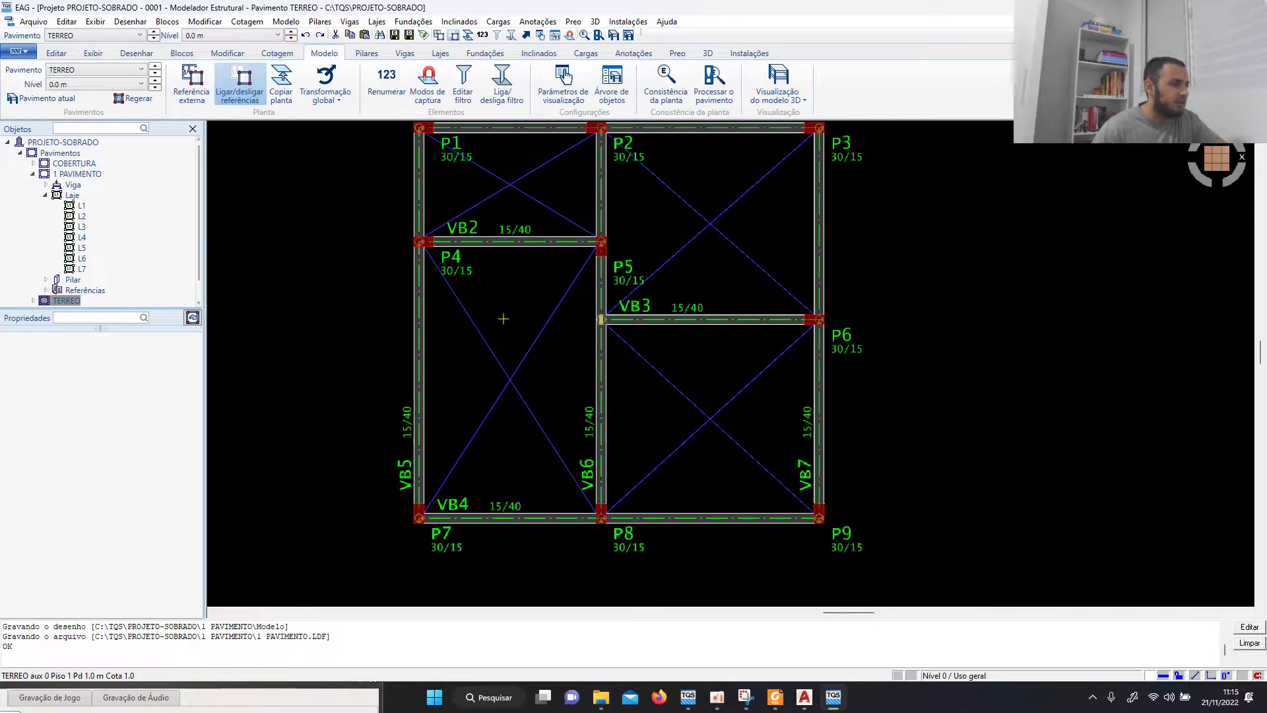
scroll(723, 441, down, 1)
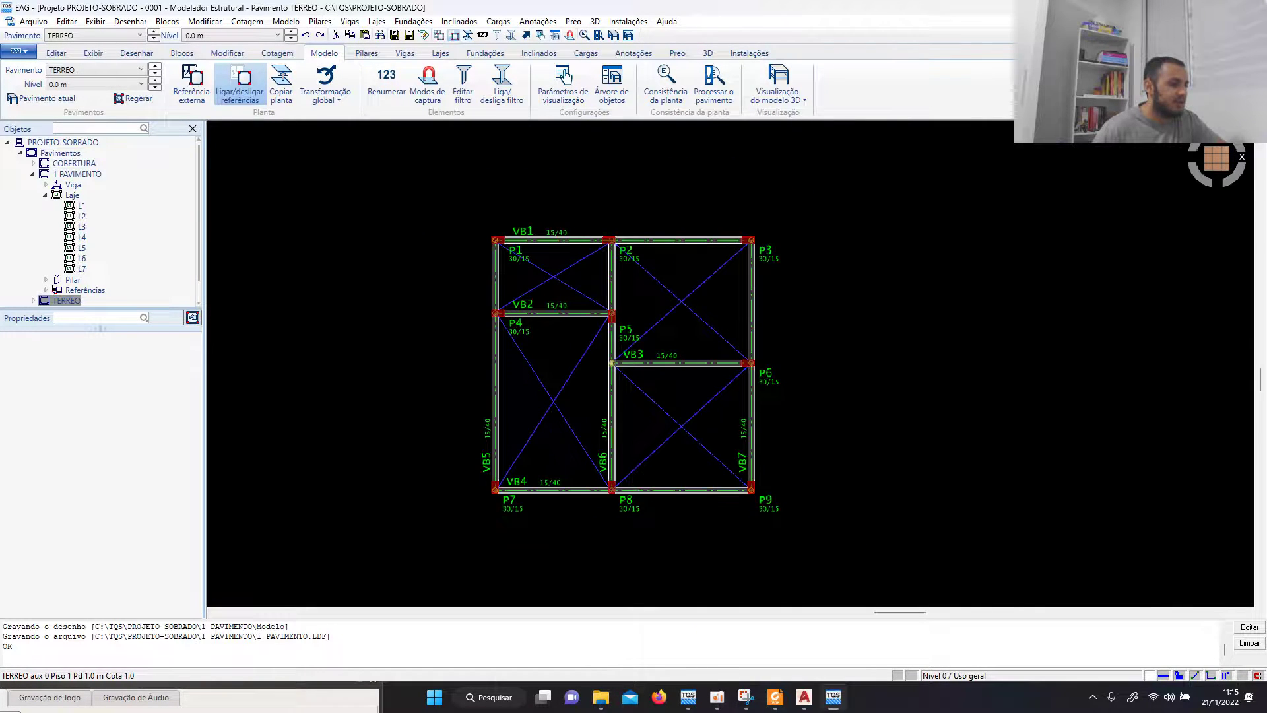
Step: Switch to AutoCAD and examine the walls around Cozinha, Sala de Estar and Garagem on the ground floor plan
click(804, 697)
scroll(666, 441, down, 3)
scroll(627, 397, up, 6)
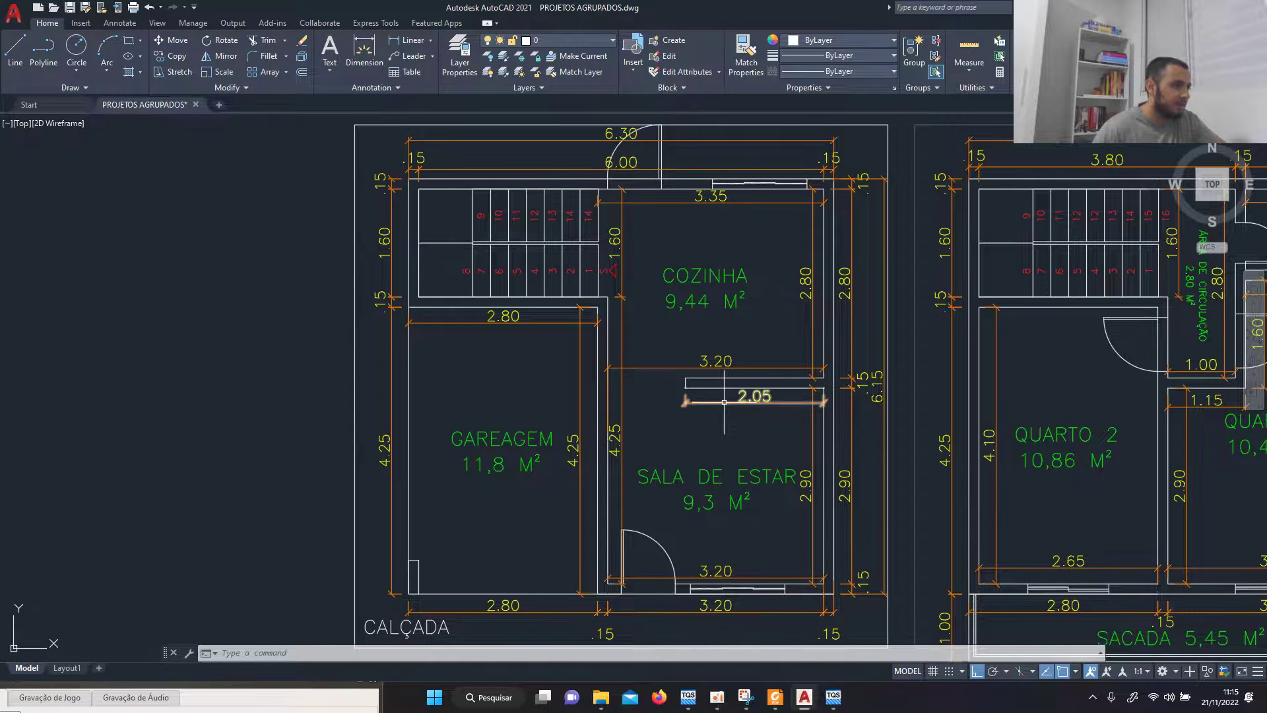
scroll(704, 396, down, 3)
scroll(712, 394, up, 3)
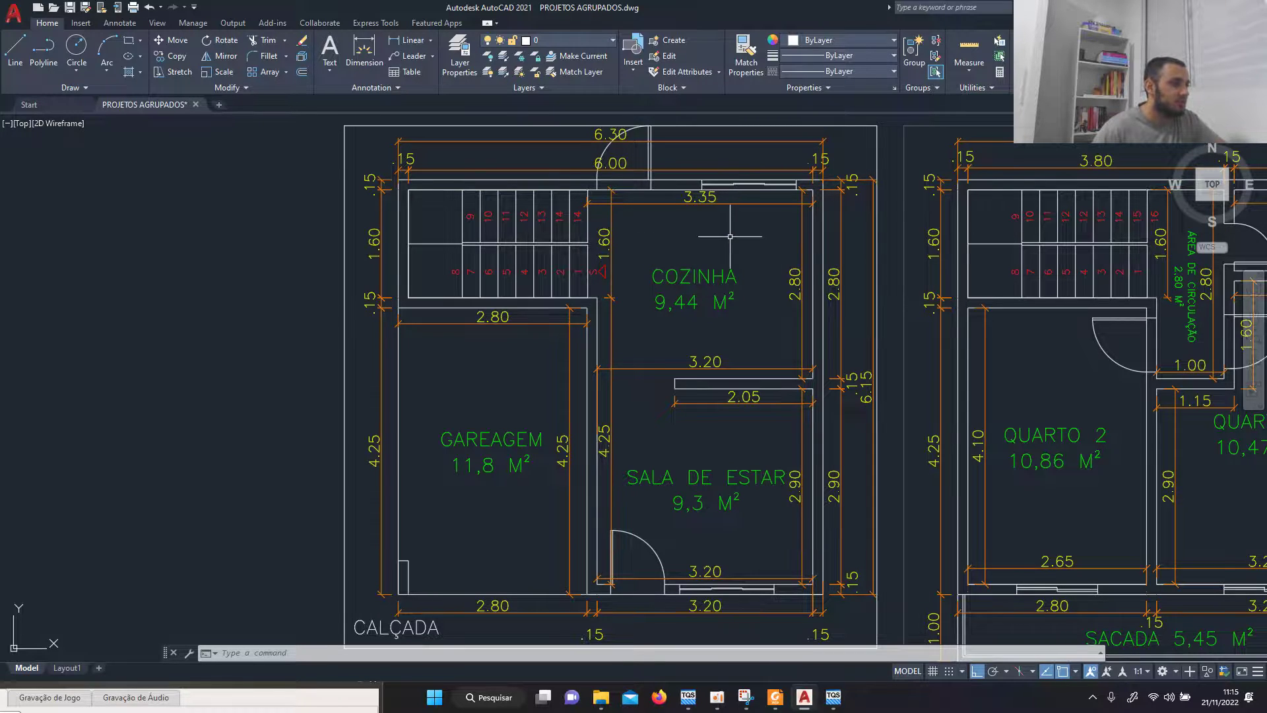
Step: Switch to the NBR 6120 PDF and look up in Tabela 2 the weight of a 14 cm horizontal-hole ceramic block wall with 1 cm coating
click(775, 696)
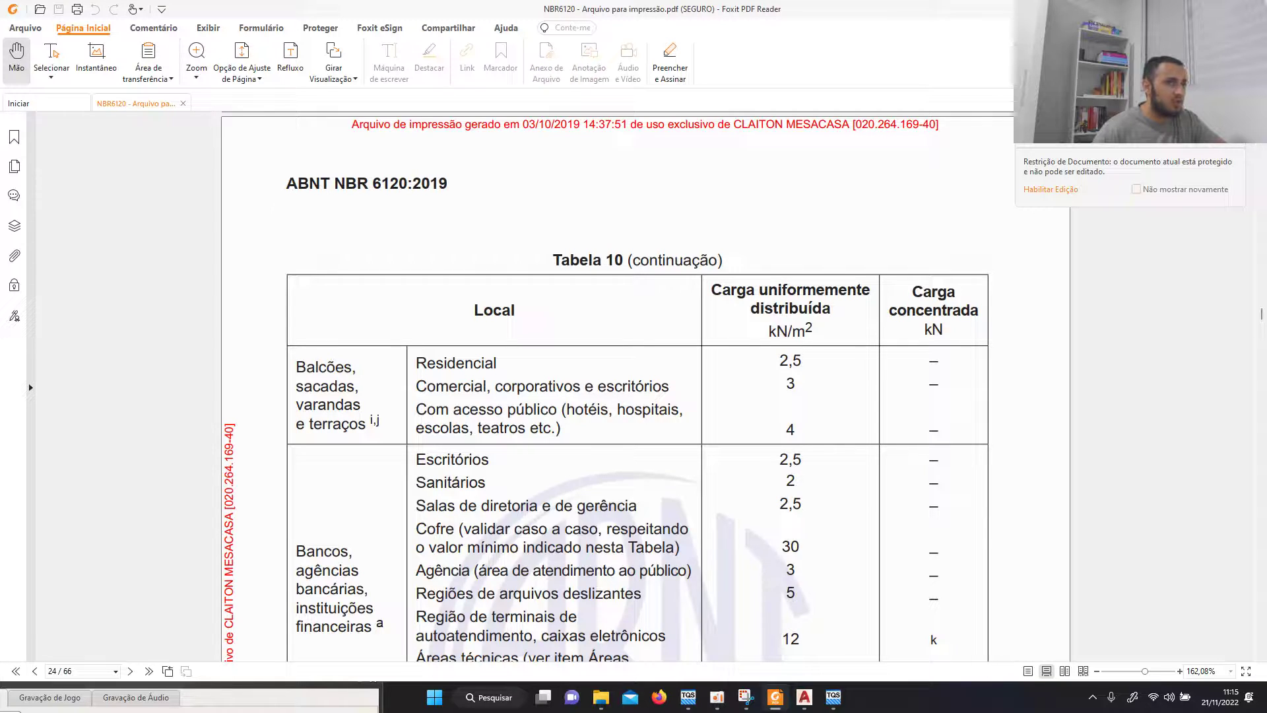
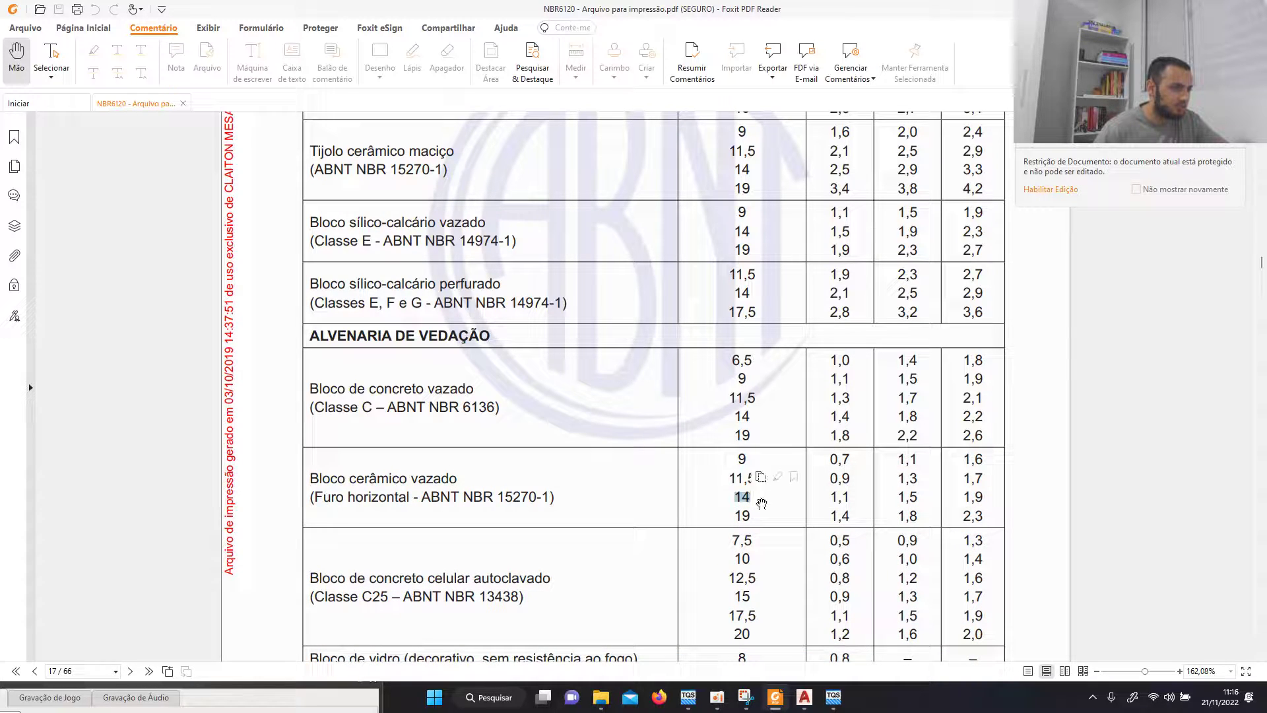
scroll(825, 508, up, 3)
scroll(831, 508, up, 1)
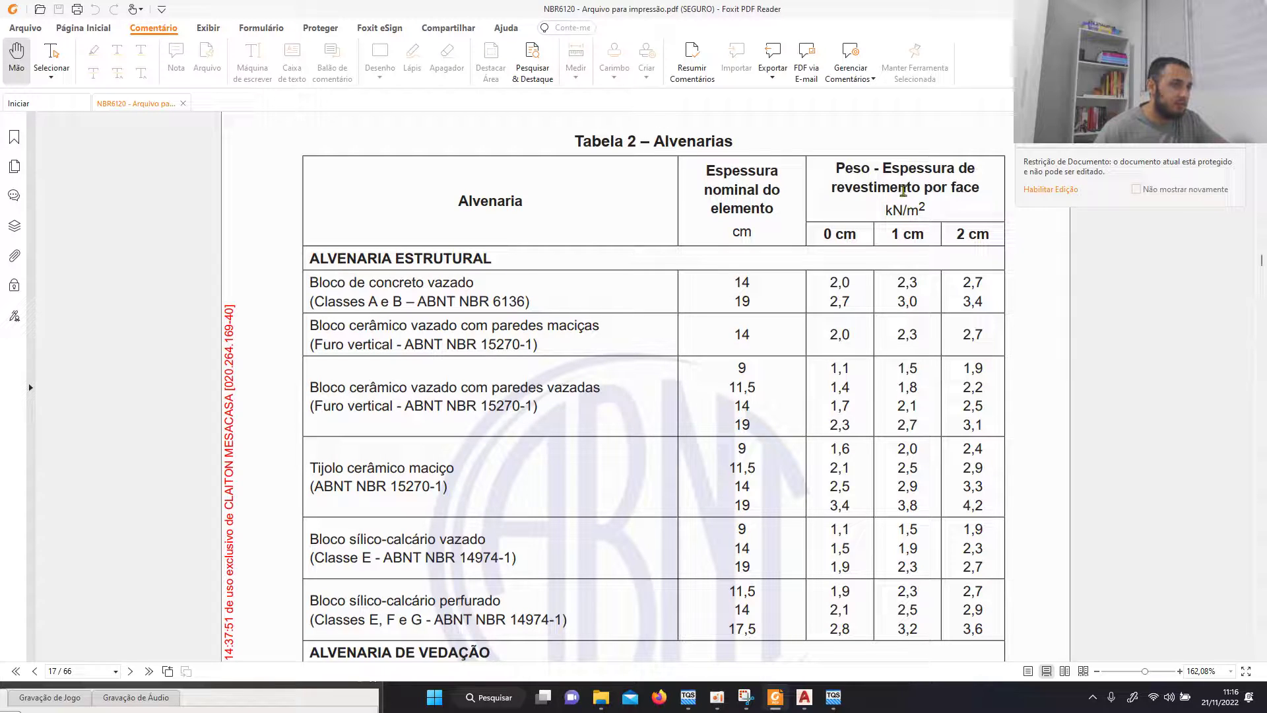
scroll(902, 190, down, 1)
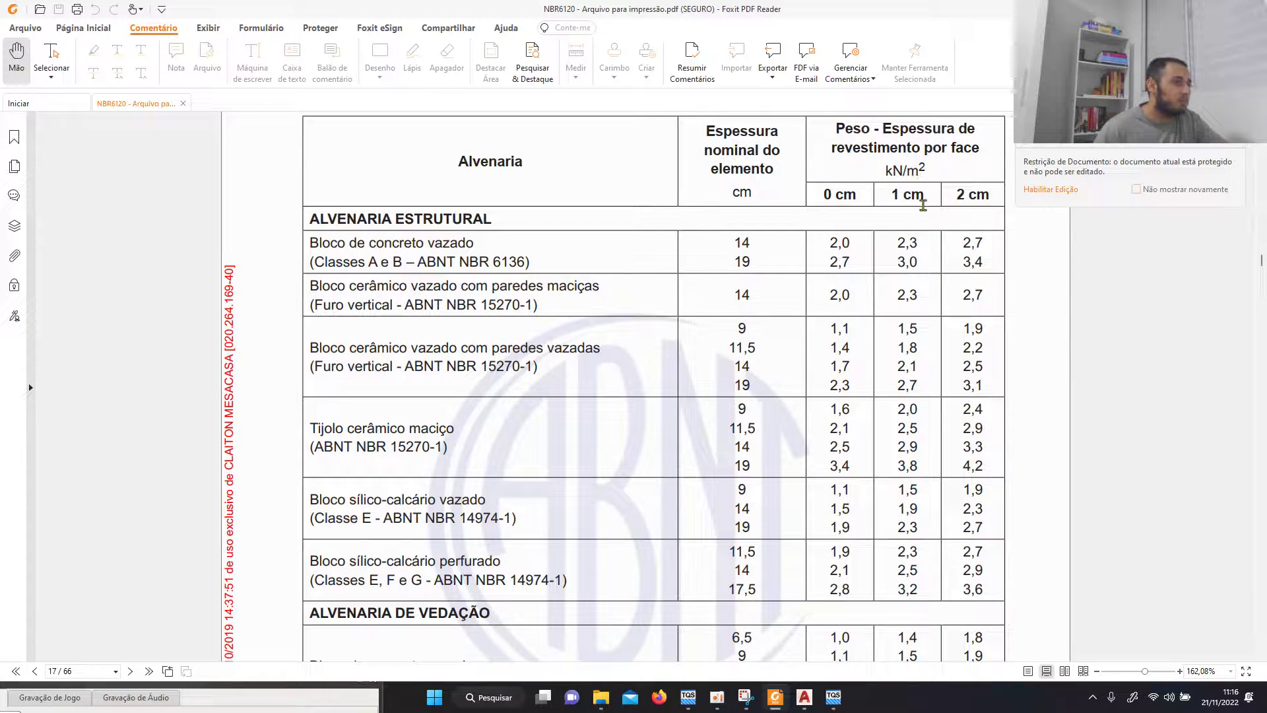
scroll(892, 188, down, 1)
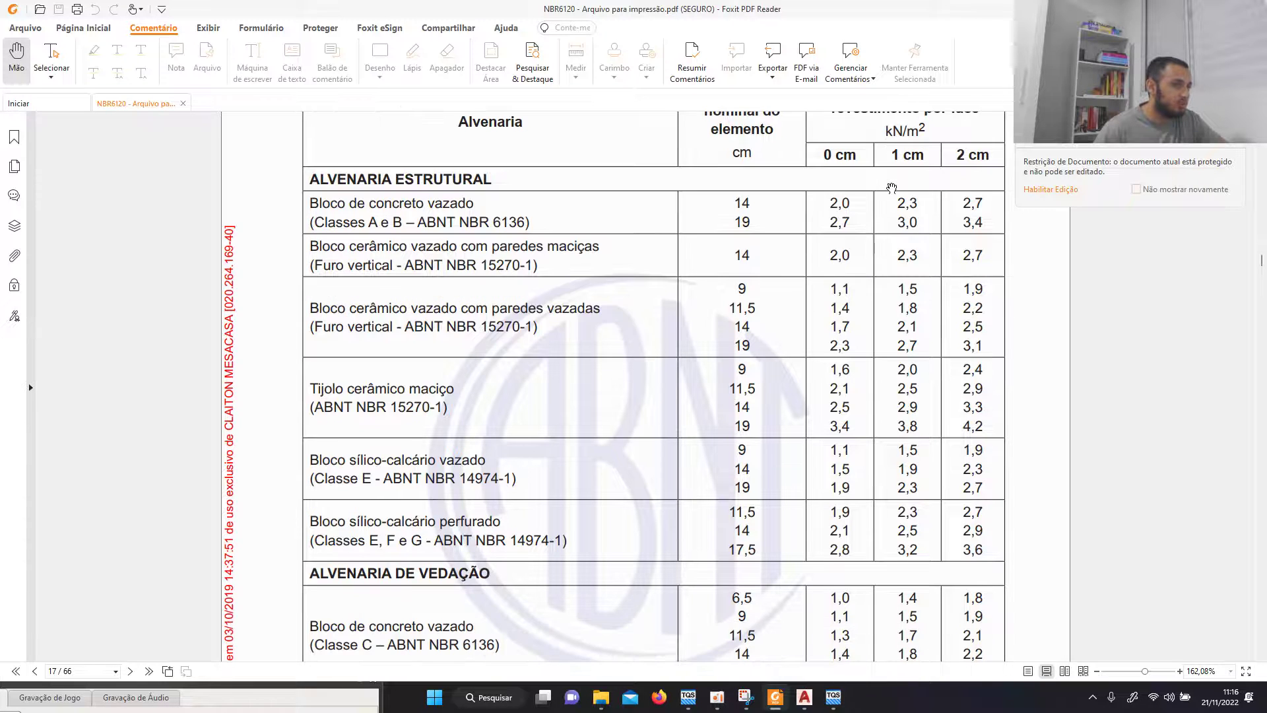
scroll(912, 156, up, 2)
scroll(908, 204, down, 11)
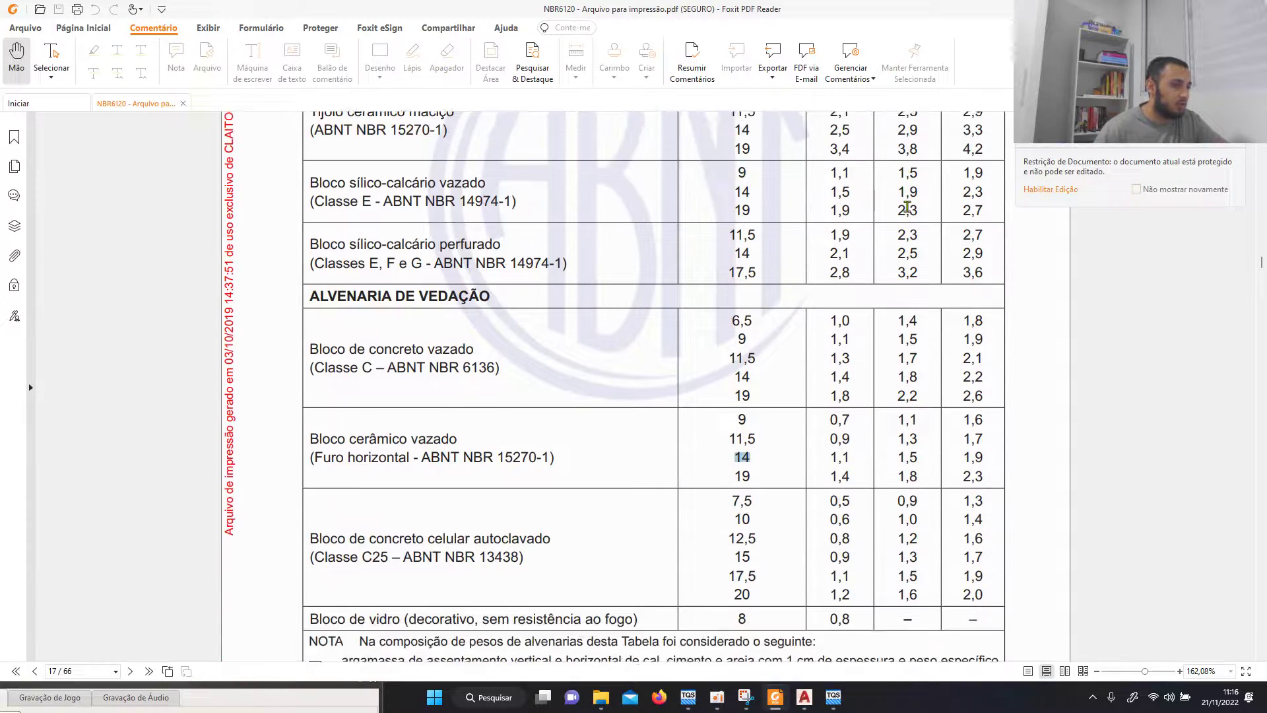
drag(898, 378, 915, 377)
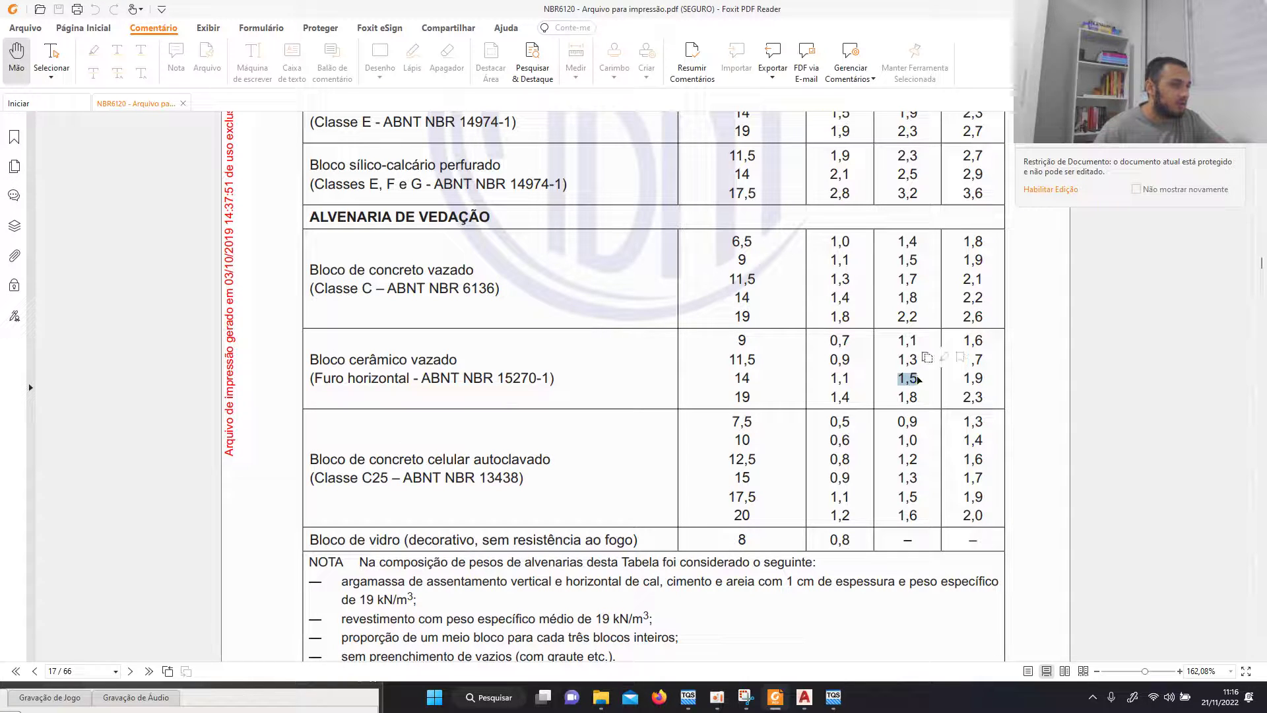
scroll(917, 369, up, 11)
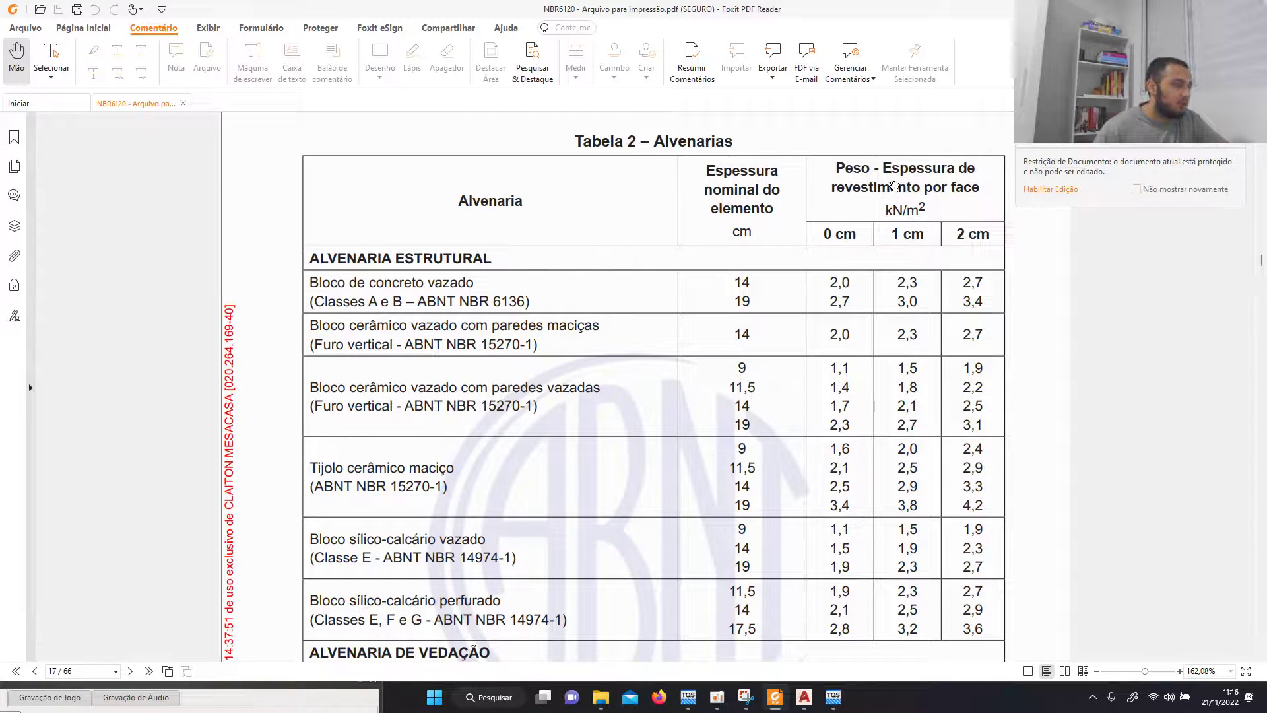
scroll(927, 213, down, 9)
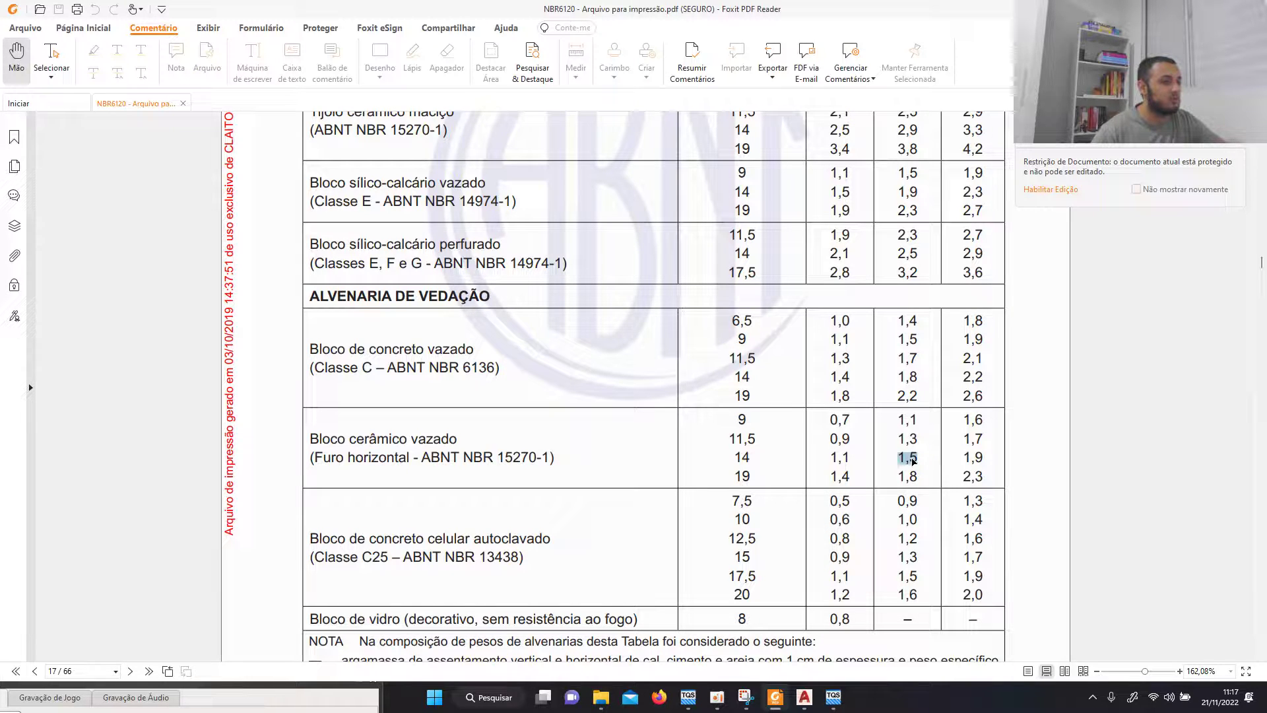
Step: Check the ground floor walls in AutoCAD, then switch to TQS and examine beam VB4 from P7 to P9 on the TERREO floor
click(804, 696)
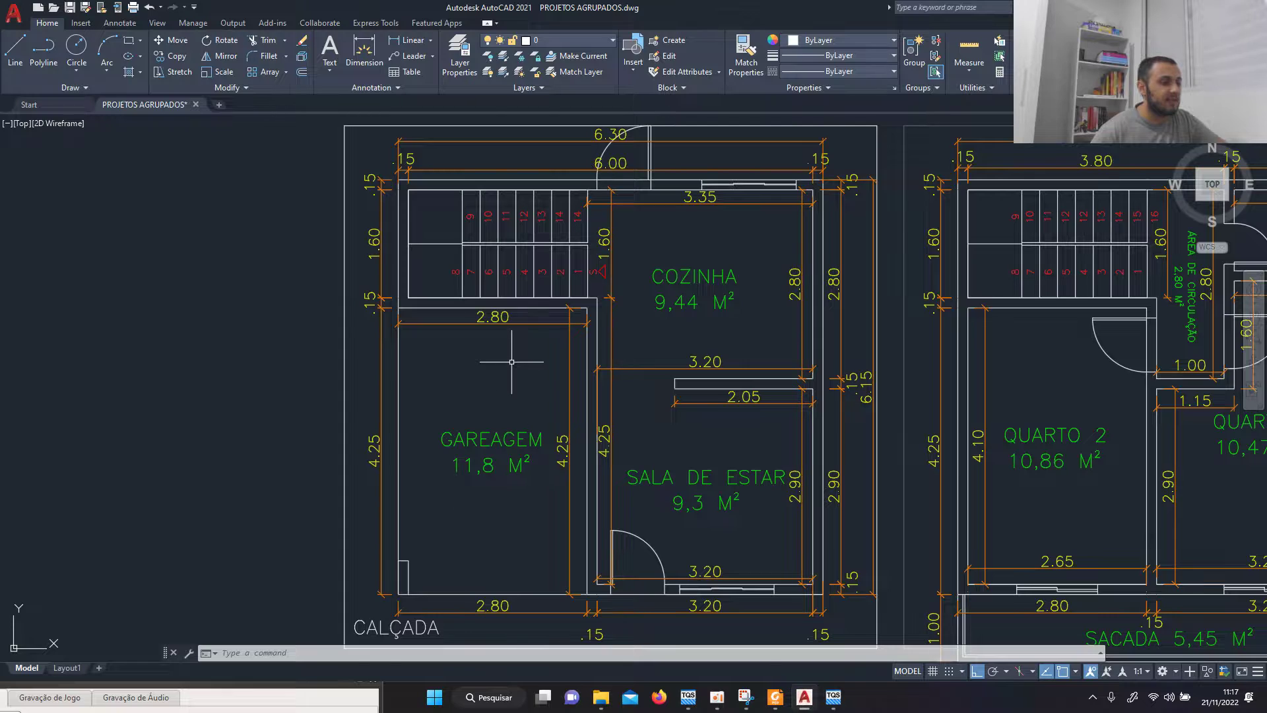
scroll(512, 362, down, 3)
scroll(522, 365, up, 3)
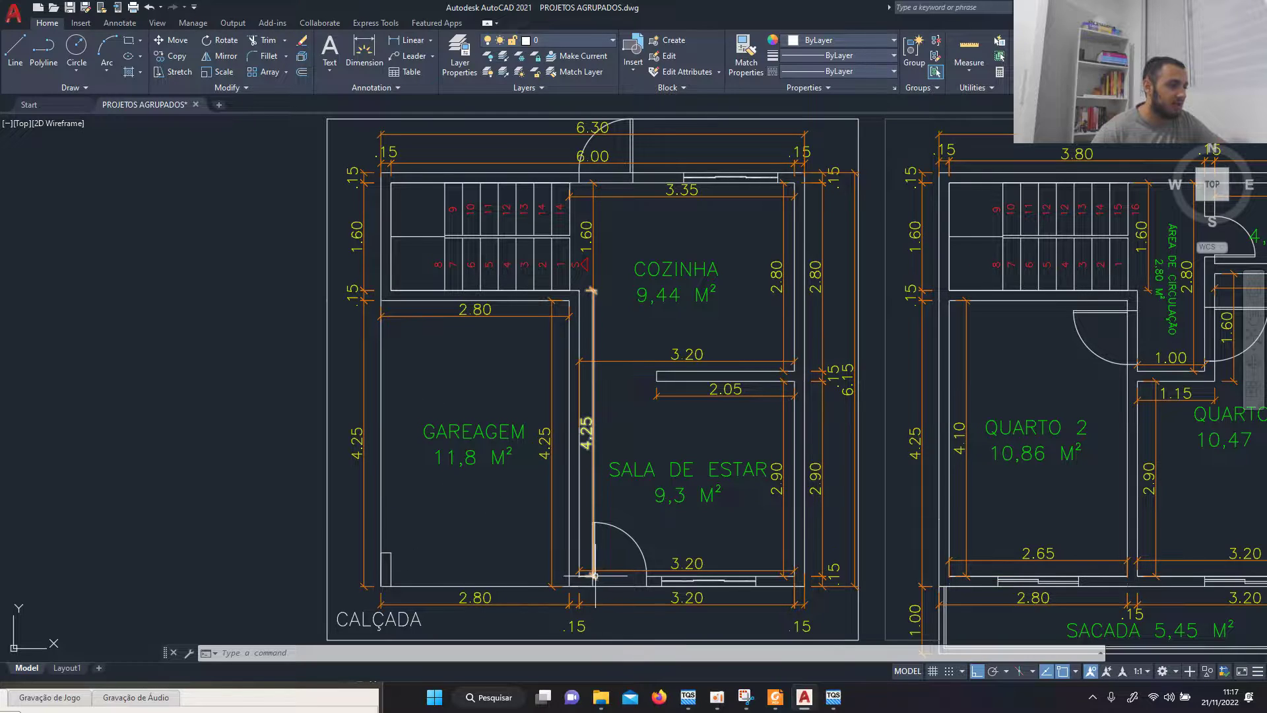
click(835, 708)
scroll(604, 414, down, 2)
scroll(602, 460, up, 5)
scroll(488, 522, down, 5)
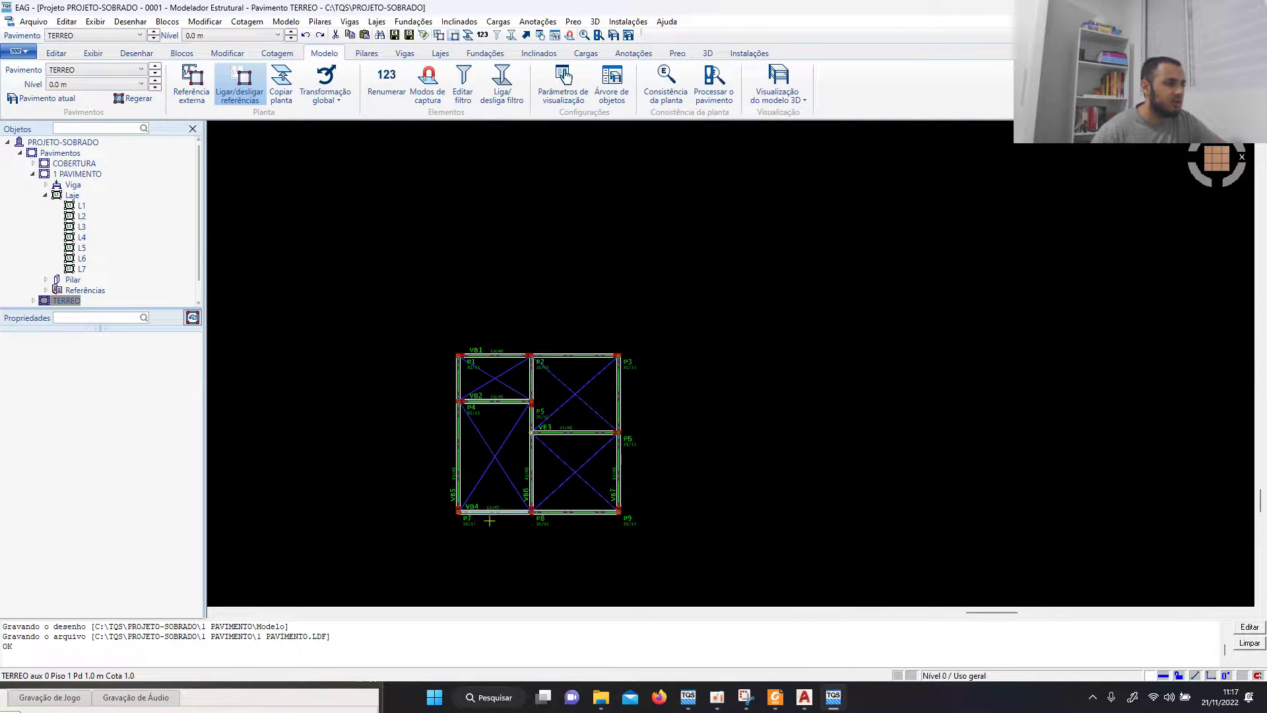
scroll(489, 521, up, 5)
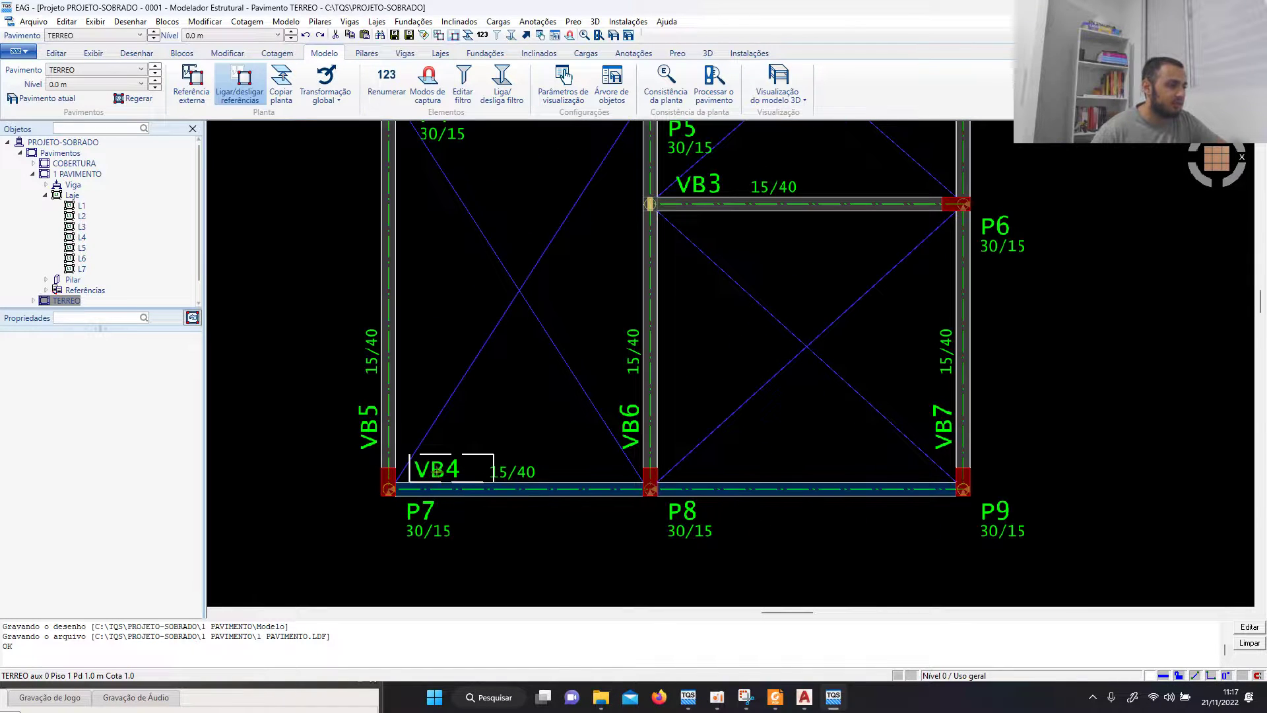
scroll(548, 490, up, 2)
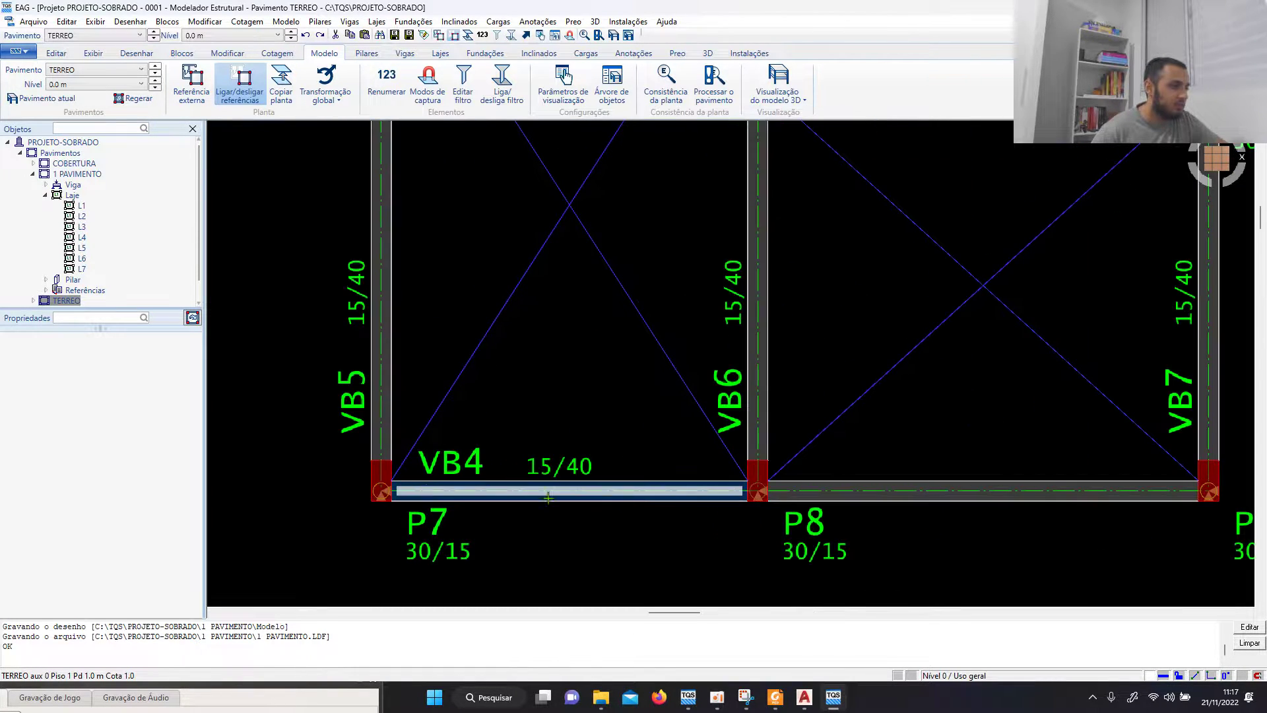
middle_drag(687, 469, 498, 441)
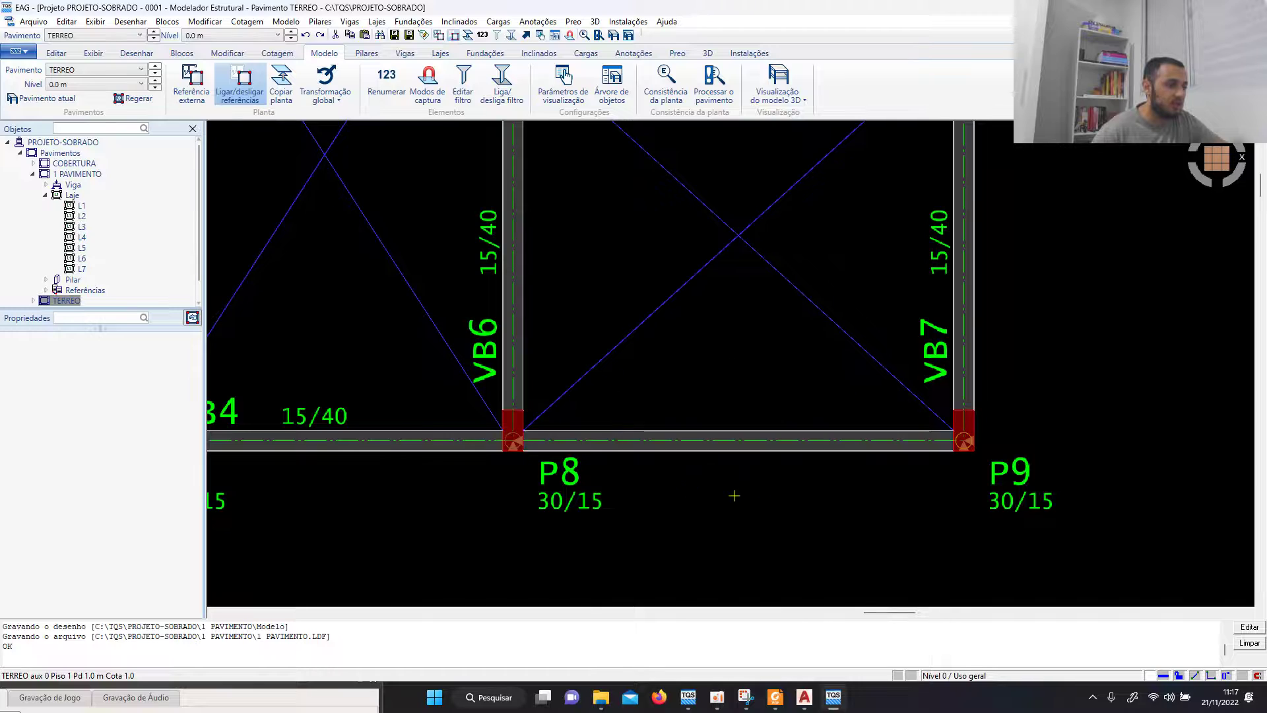
scroll(732, 495, down, 3)
Step: Switch to AutoCAD and examine the front wall of Sala de Estar and the open front of the Garagem
click(806, 699)
scroll(738, 536, up, 2)
middle_drag(738, 537, 653, 367)
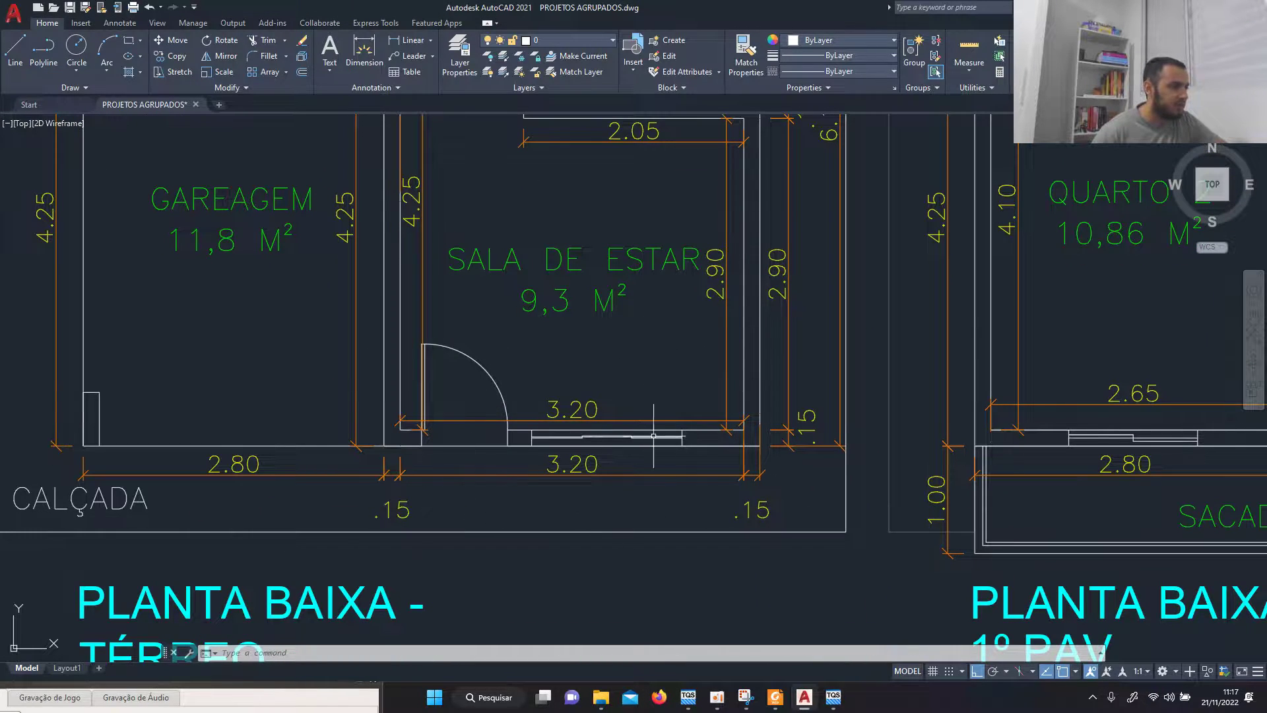
middle_drag(211, 403, 379, 440)
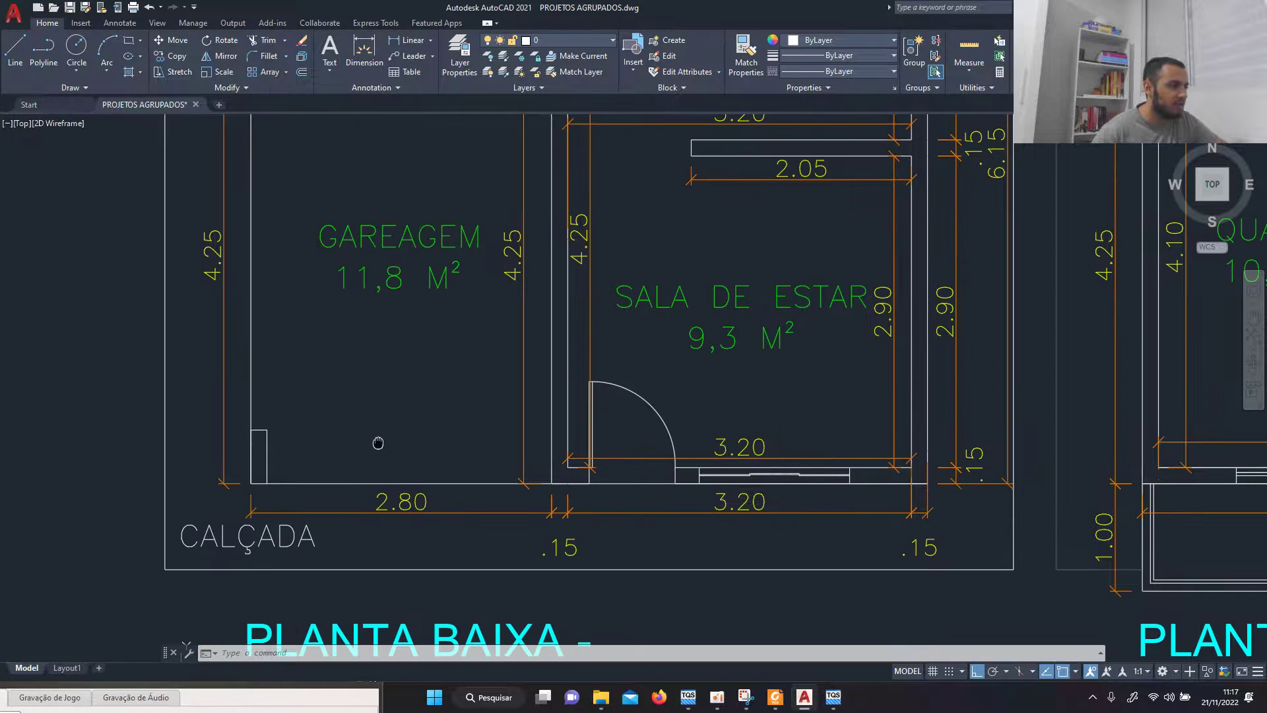
Step: Switch to TQS, review beam VB4's section and its distributed load definition for all spans, and cancel out of both
click(832, 703)
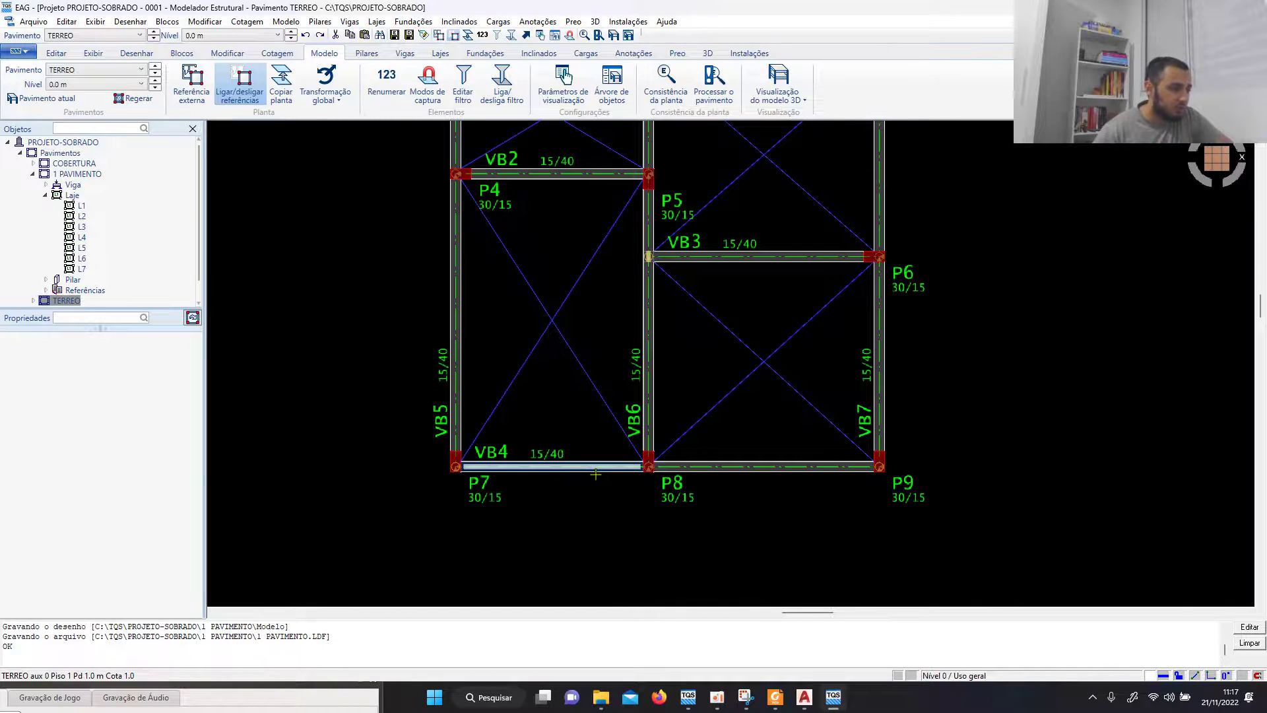
scroll(595, 474, up, 1)
scroll(489, 452, up, 3)
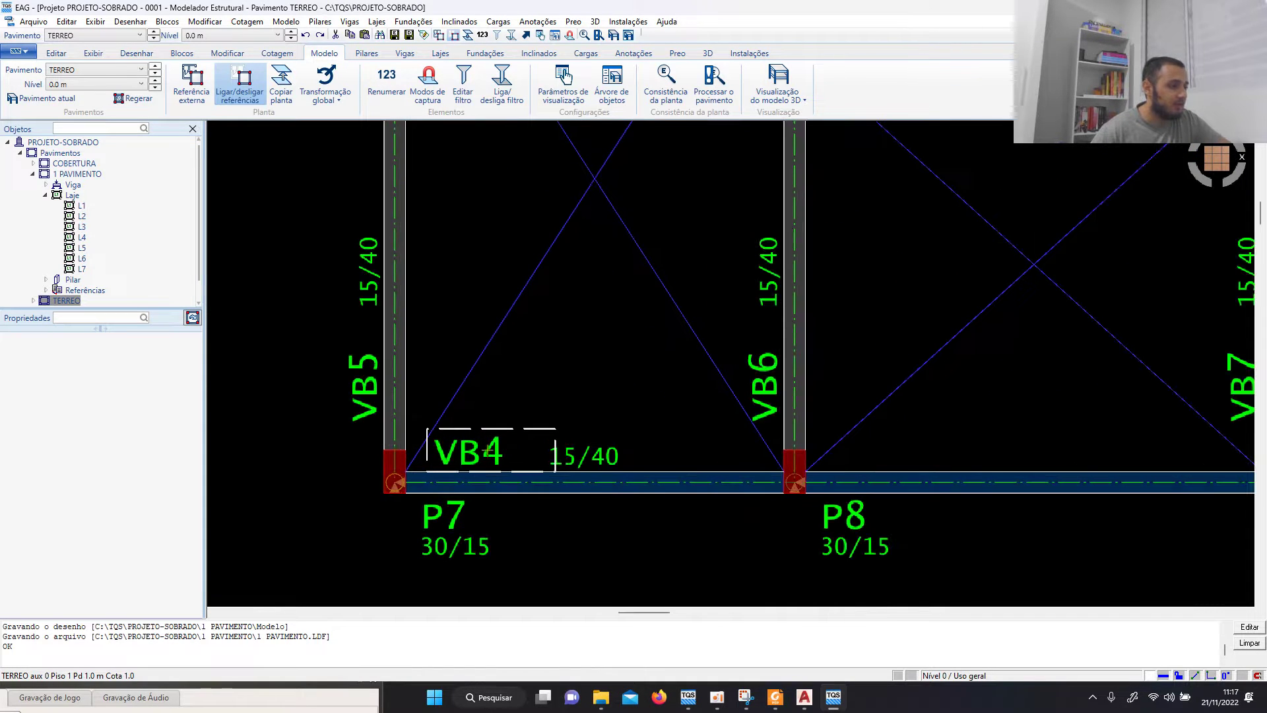
click(487, 451)
right_click(488, 451)
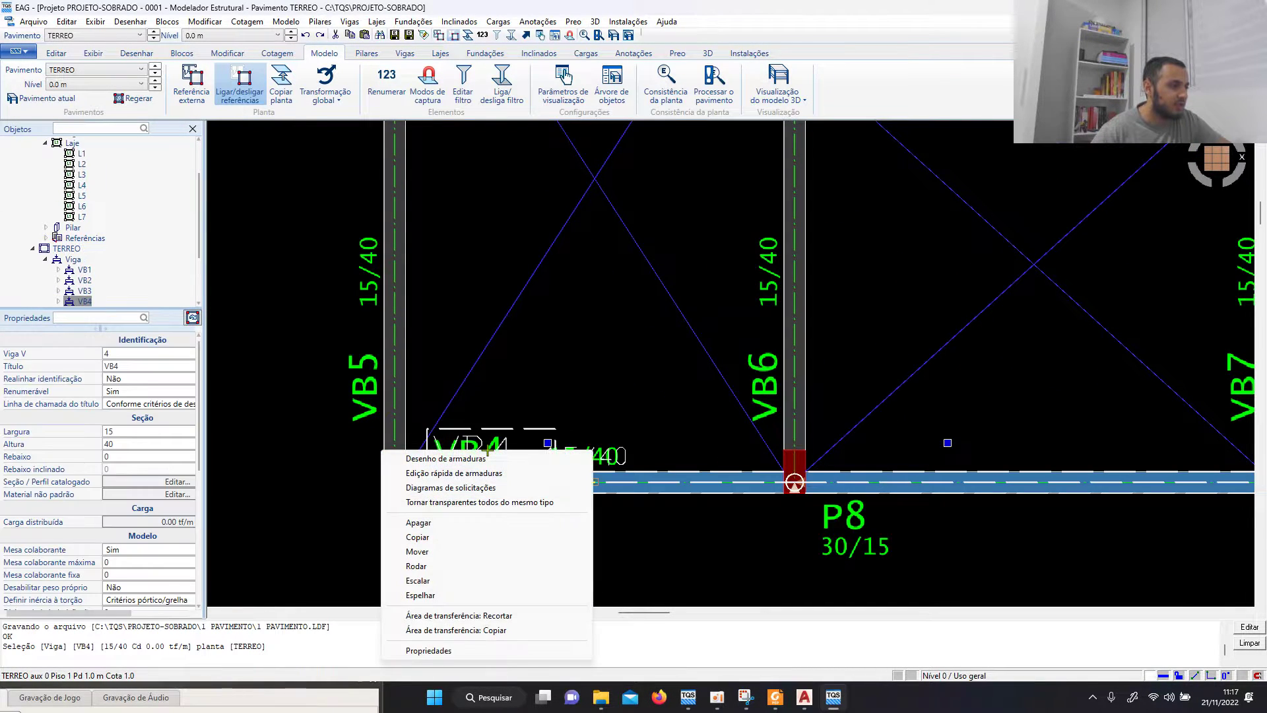
click(475, 650)
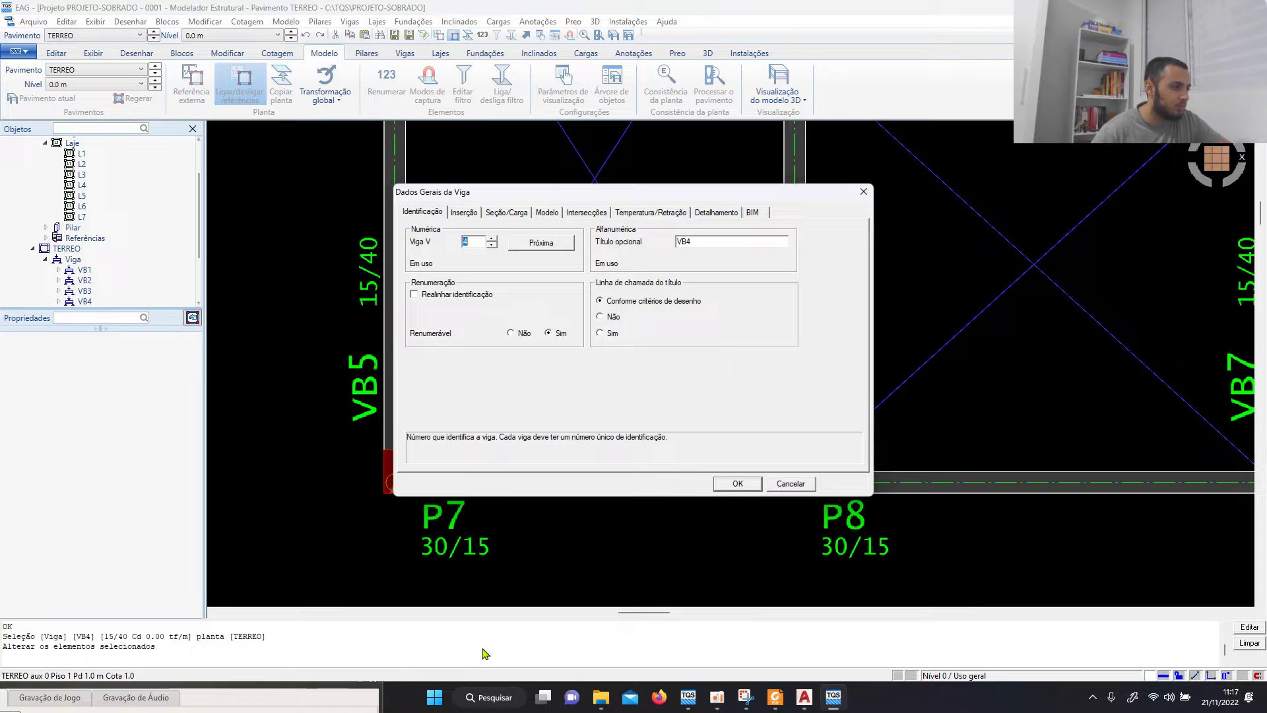
click(508, 212)
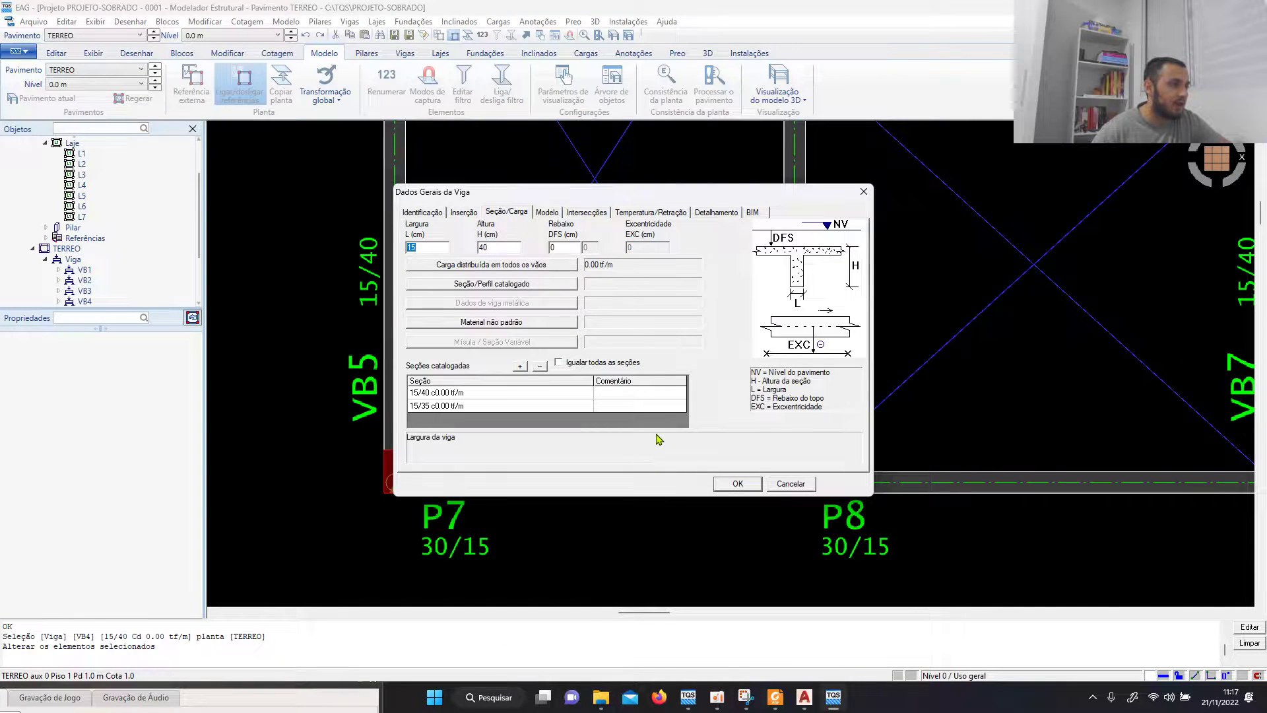
click(519, 266)
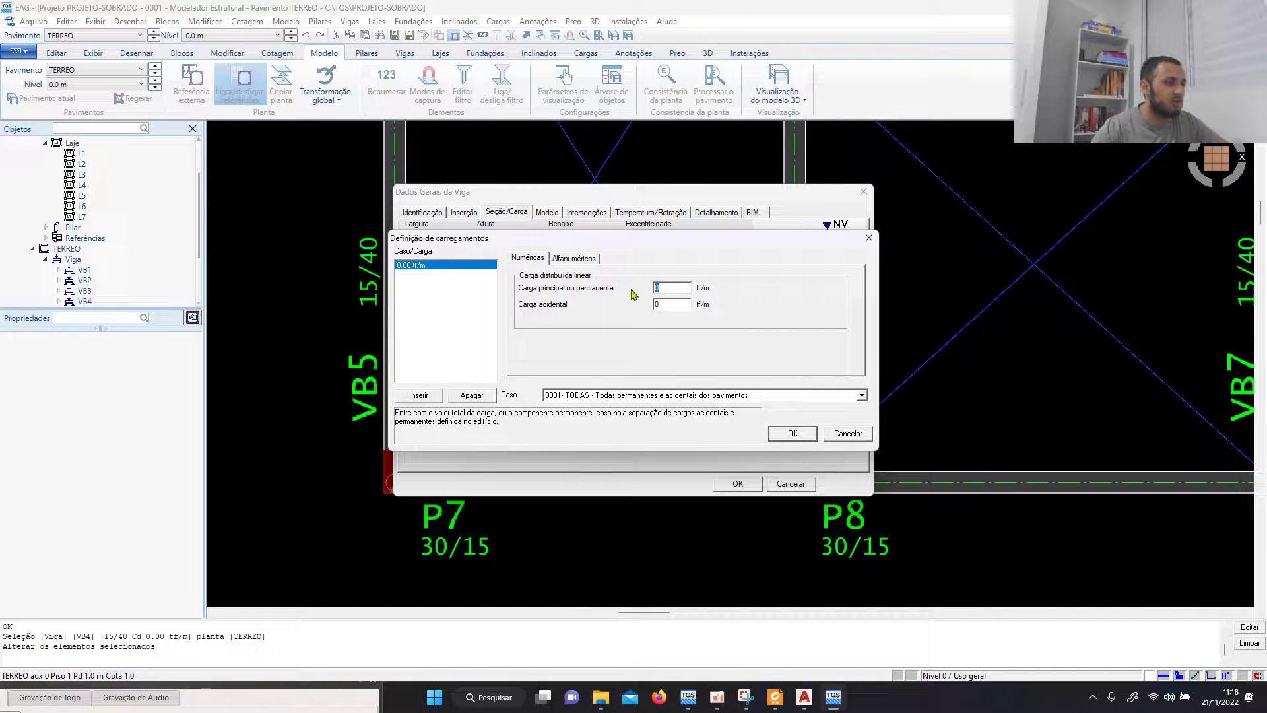
click(833, 435)
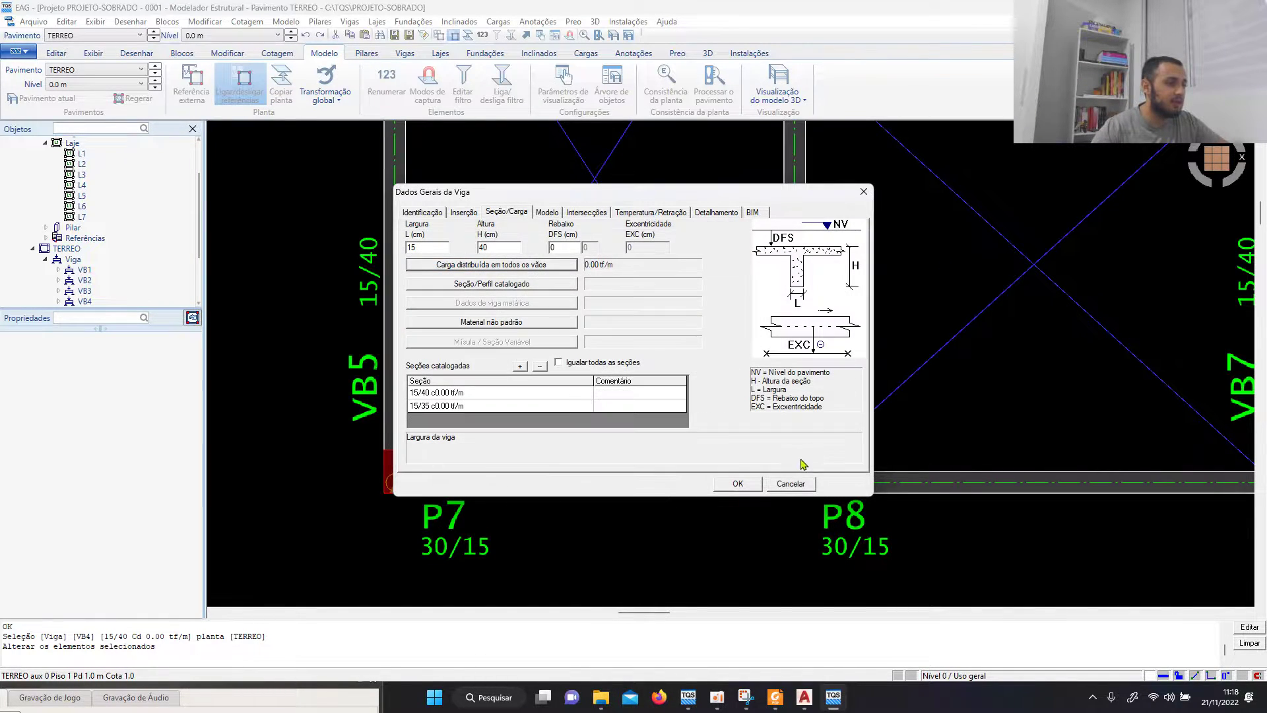
click(791, 483)
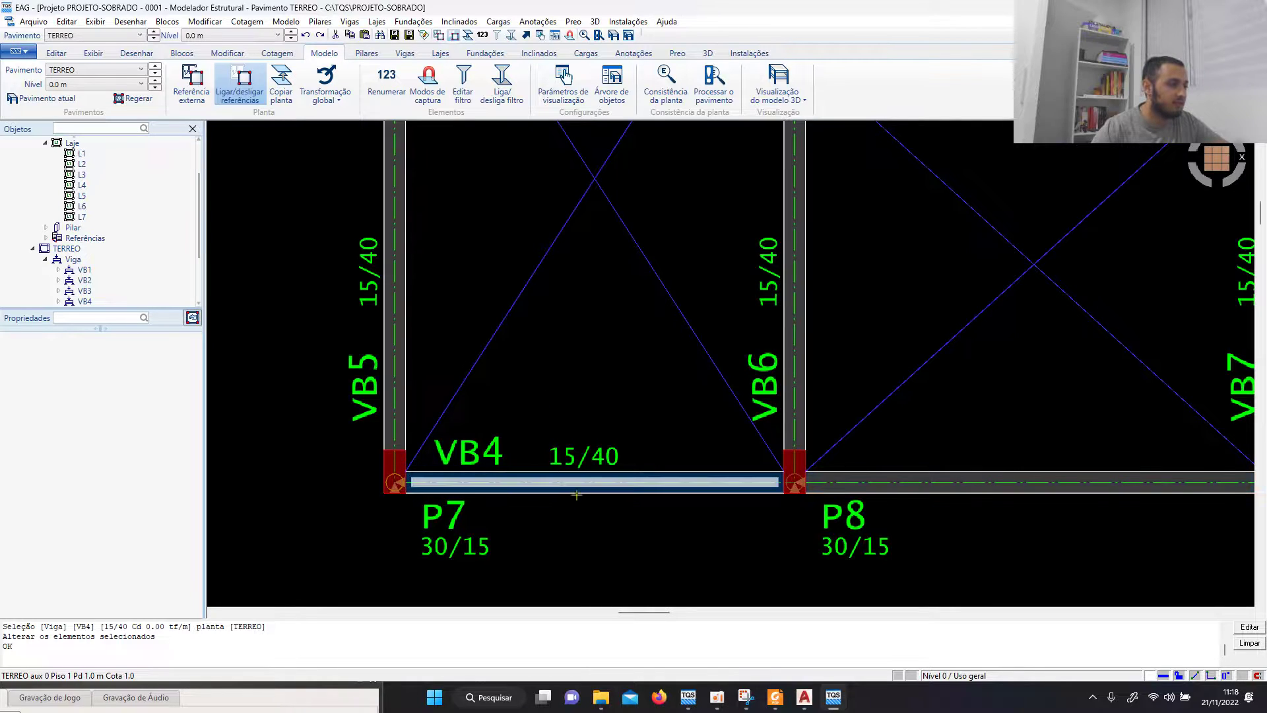
Step: Start a linearly distributed load for the VB4 span between P8 and P9, opening its permanent load value for entry
scroll(505, 449, down, 2)
scroll(660, 427, down, 2)
scroll(821, 469, up, 3)
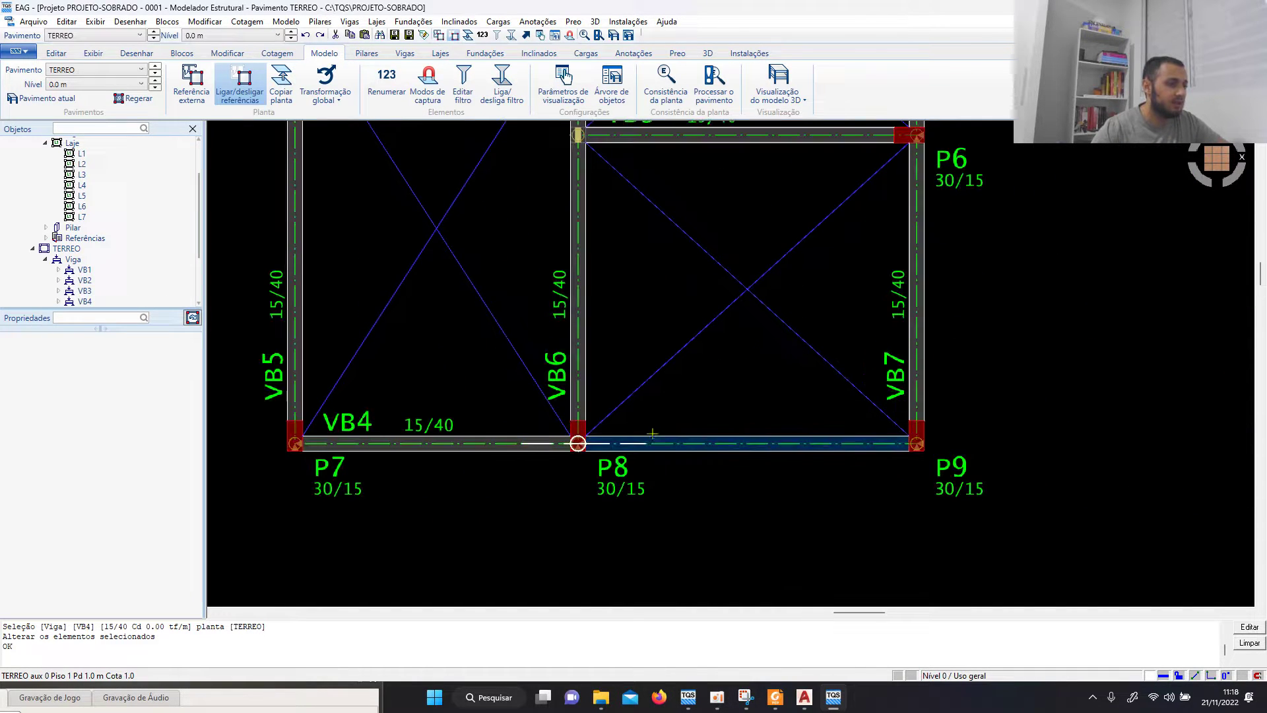
scroll(561, 484, up, 2)
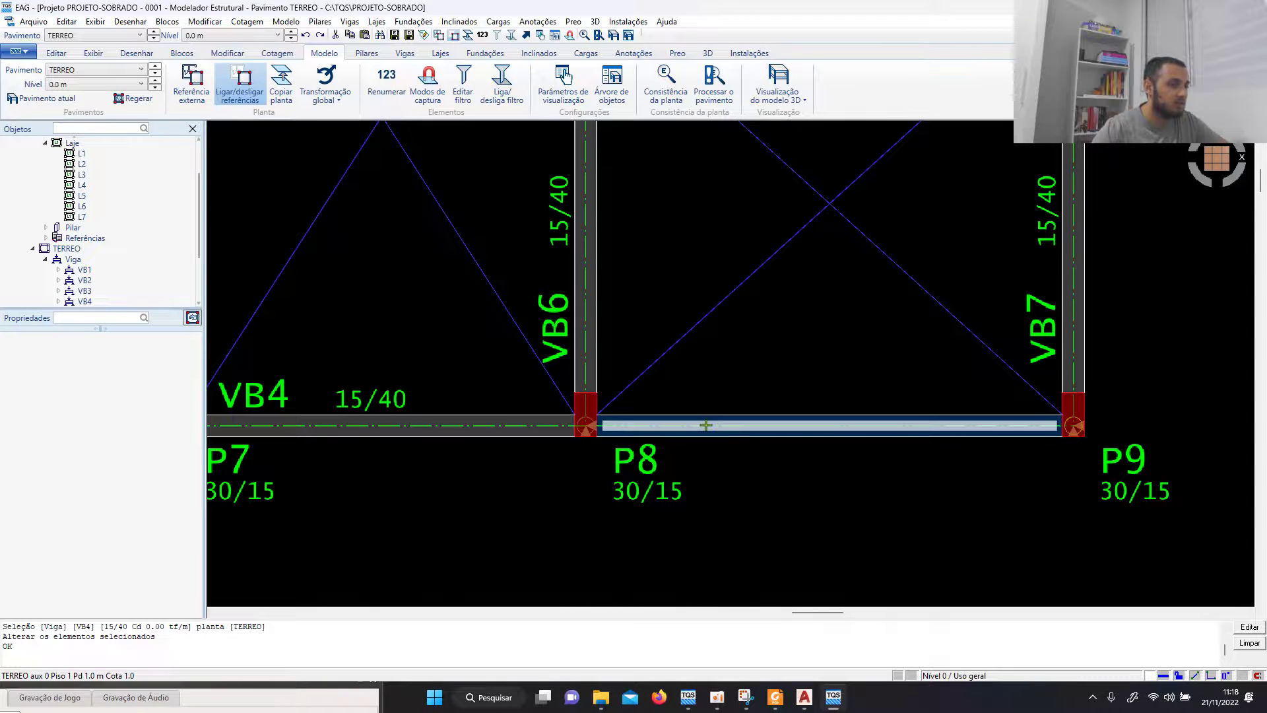
click(594, 54)
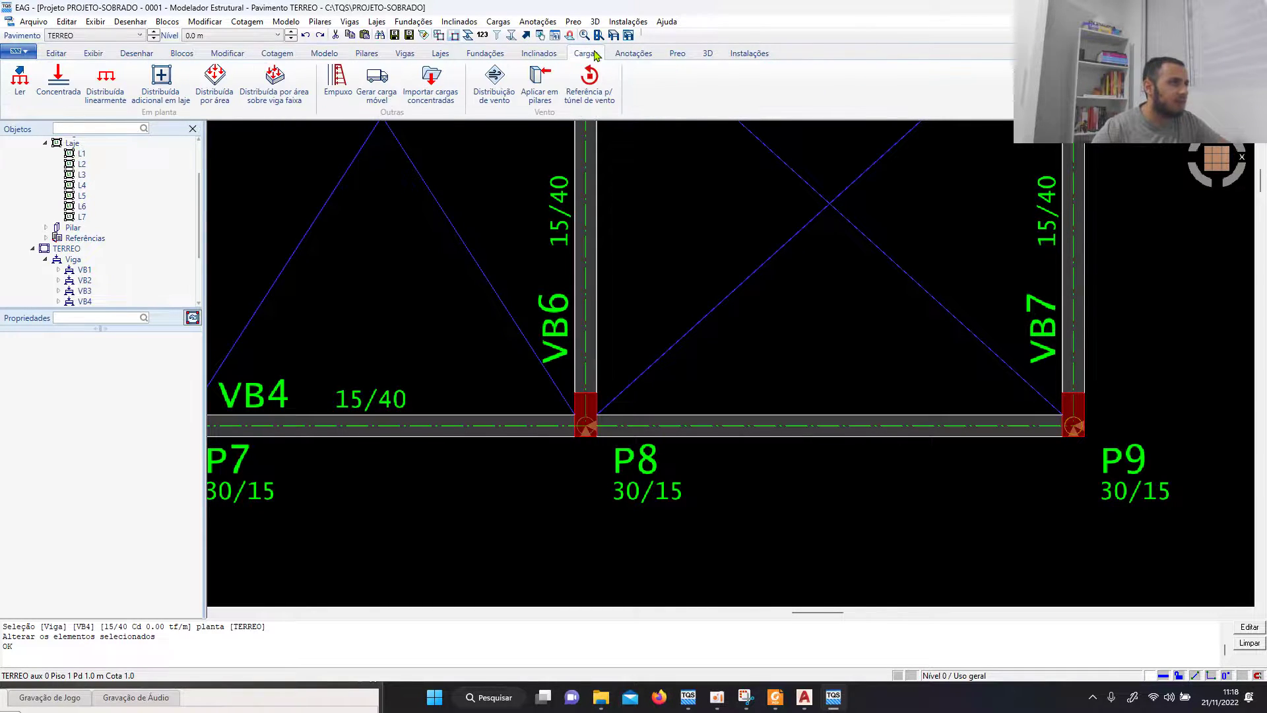
click(99, 81)
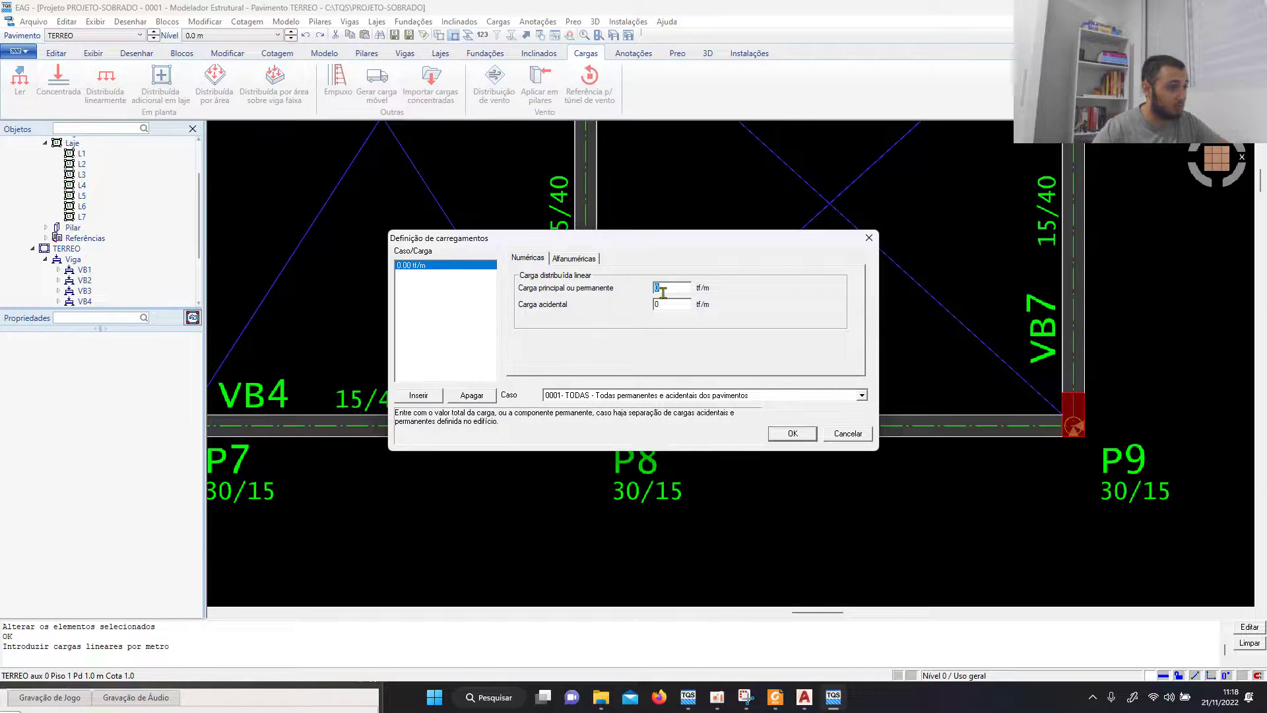
key(Tab)
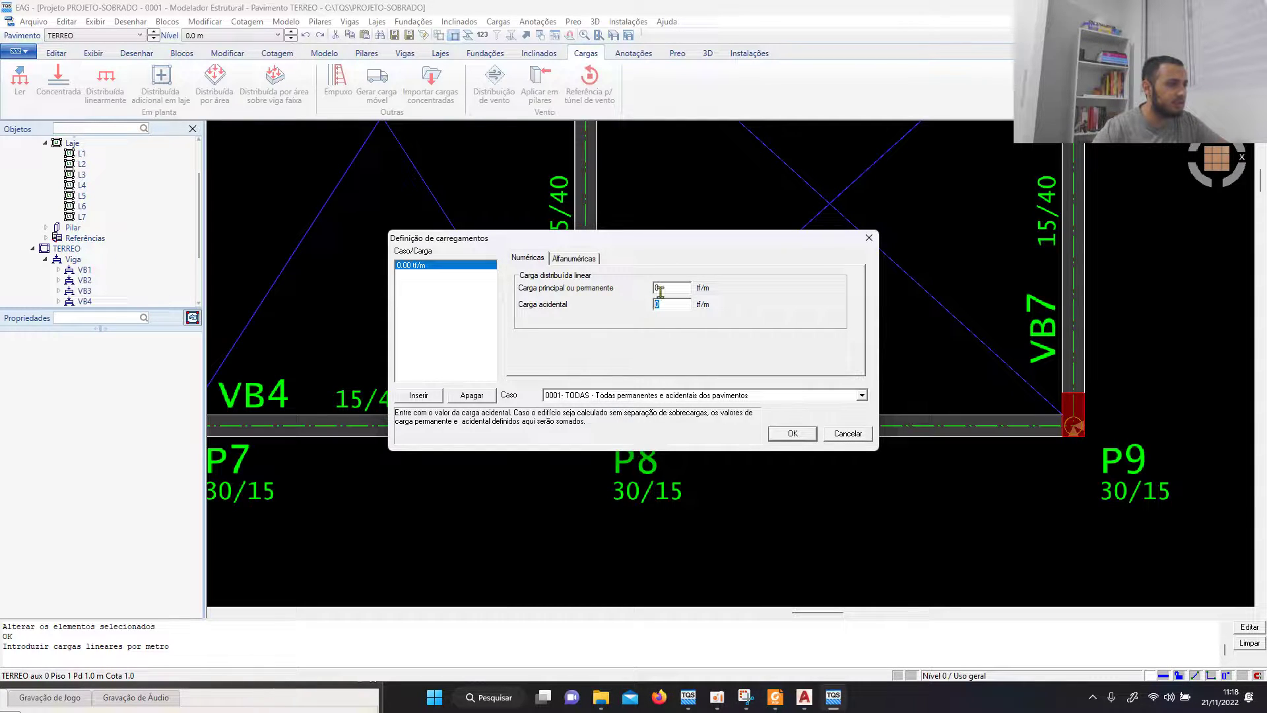
click(661, 290)
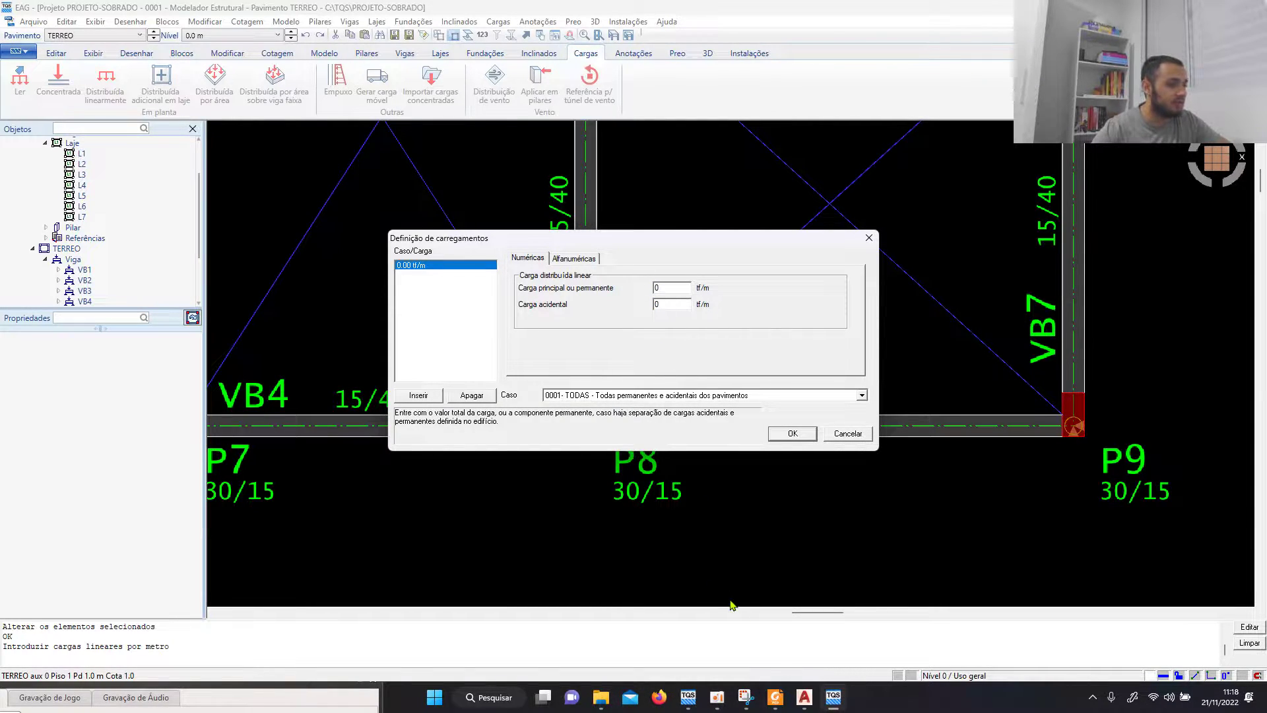
Step: Switch to AutoCAD and examine the door and window openings in the front wall of Sala de Estar
click(804, 697)
scroll(639, 425, down, 2)
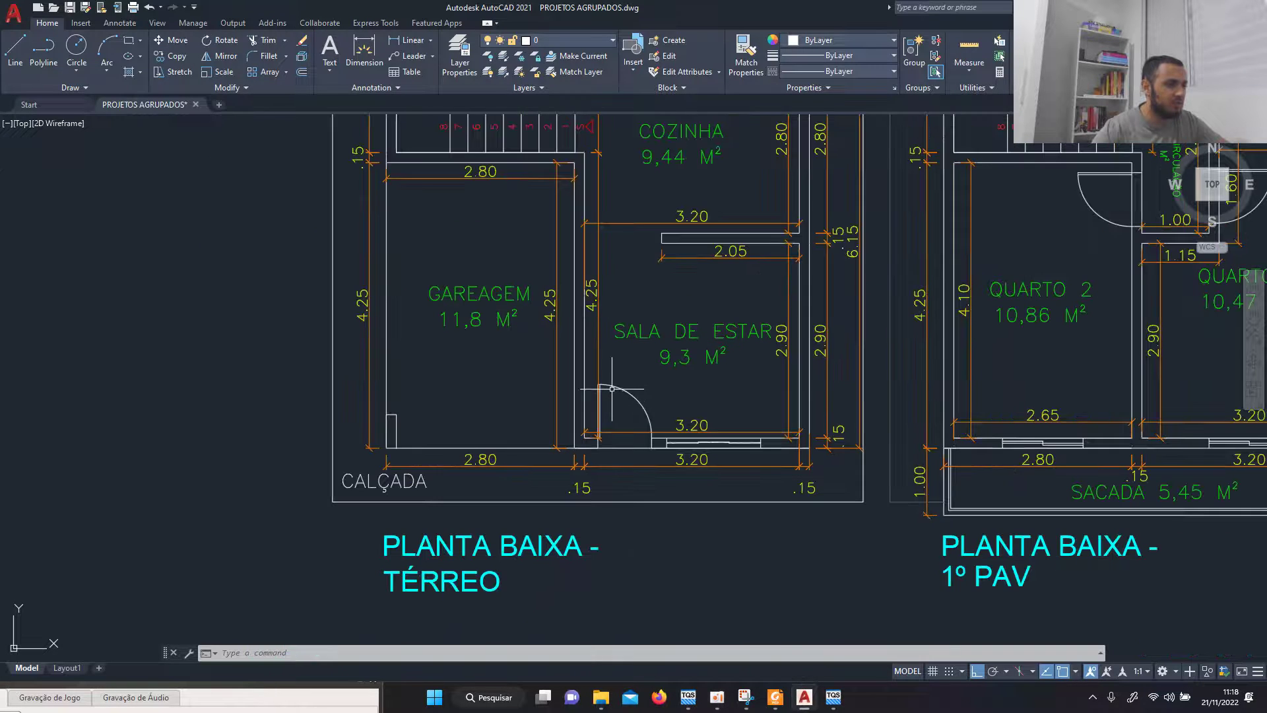
scroll(640, 425, up, 2)
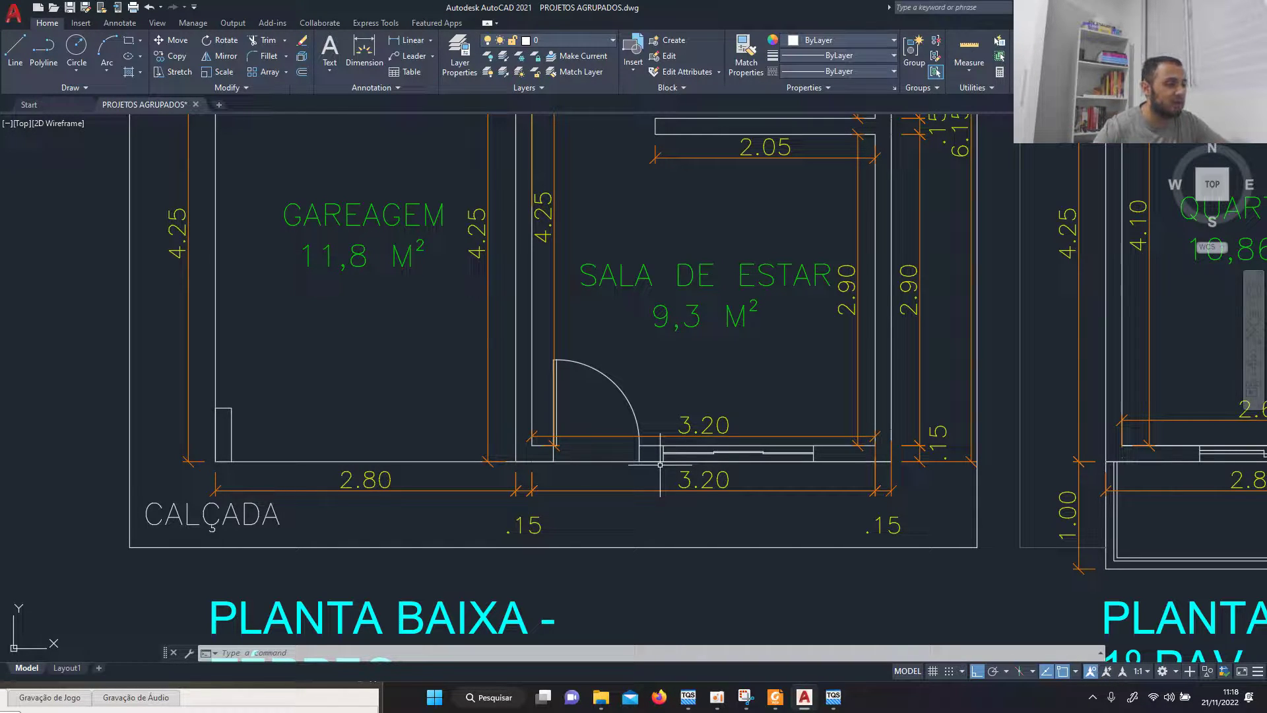
scroll(660, 464, down, 4)
scroll(653, 423, down, 2)
scroll(601, 344, up, 5)
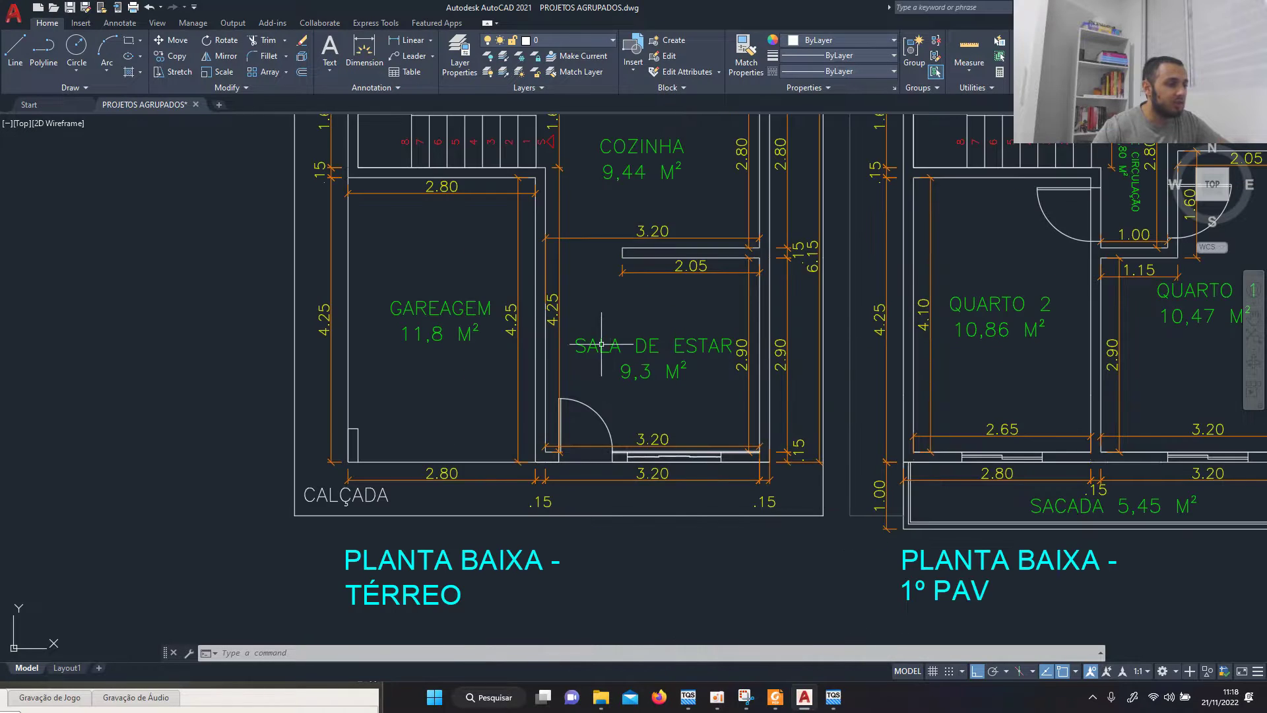
Step: Examine the door, window and wall height in the FACHADA elevation, and compare them with the ground floor front wall in plan
scroll(601, 344, down, 3)
scroll(614, 389, down, 3)
scroll(617, 503, up, 2)
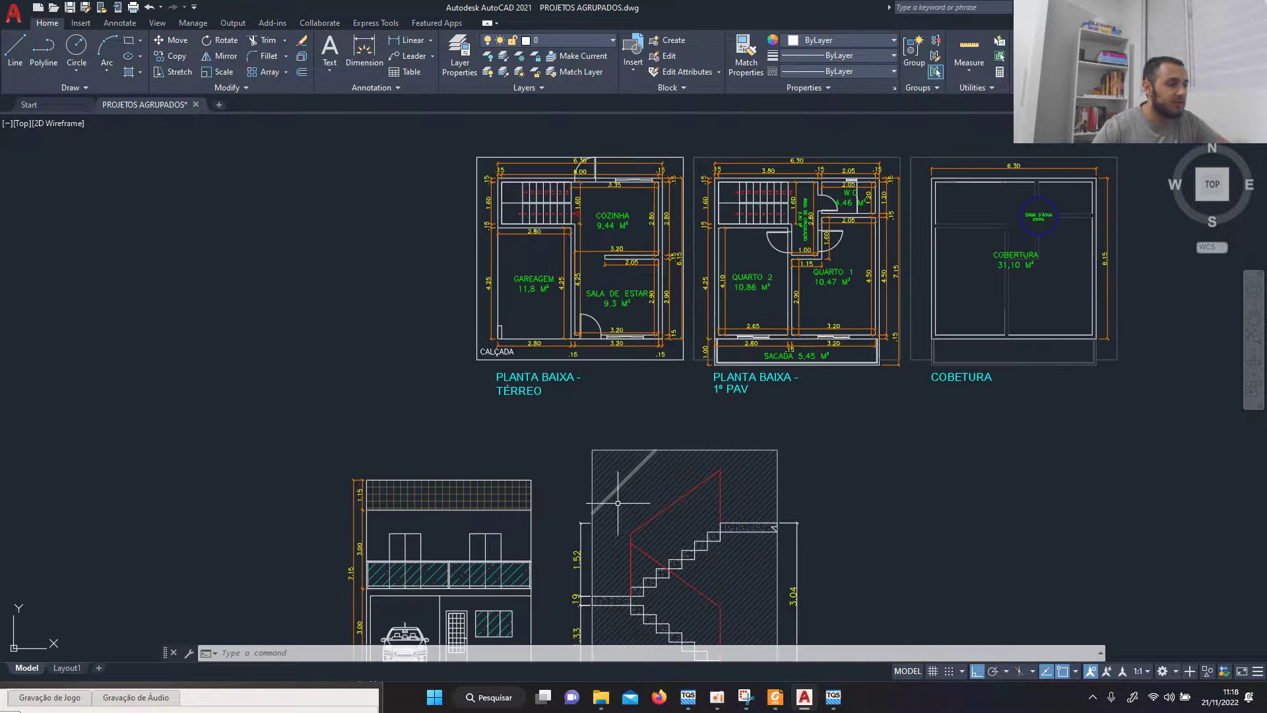
scroll(583, 377, down, 2)
scroll(633, 460, up, 2)
scroll(548, 554, up, 2)
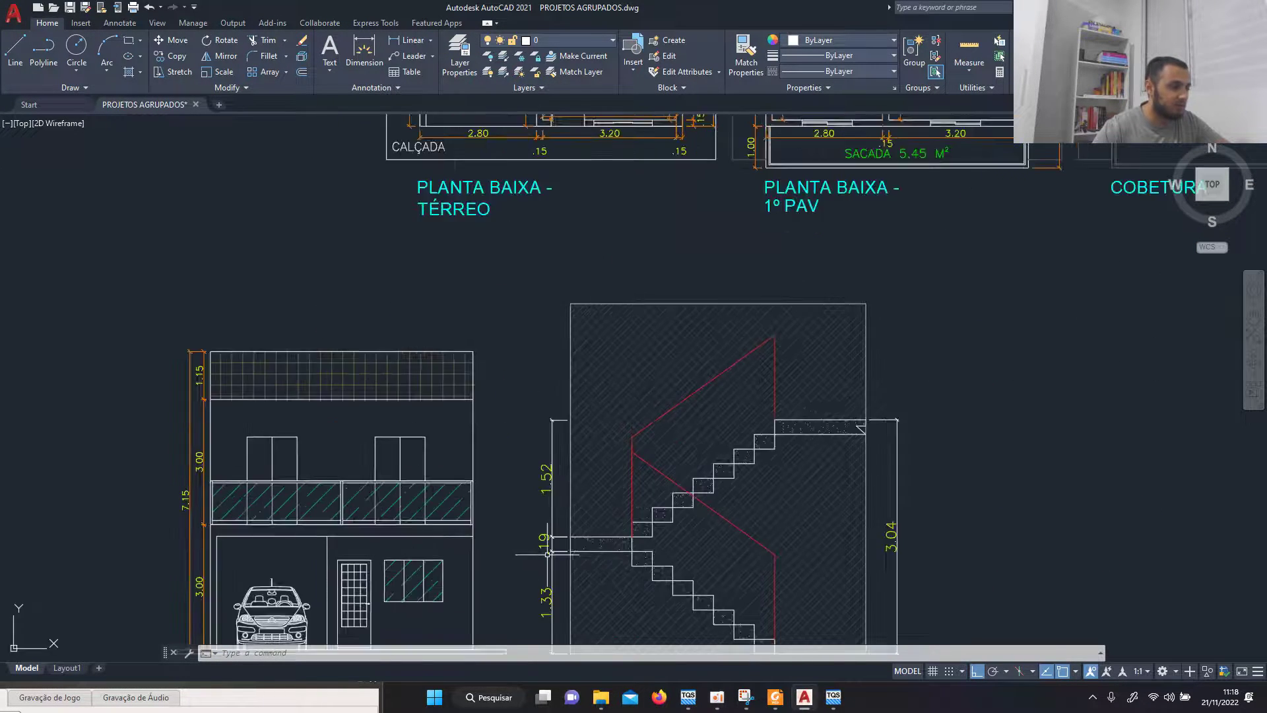
scroll(547, 554, up, 2)
scroll(739, 342, down, 4)
scroll(452, 441, up, 4)
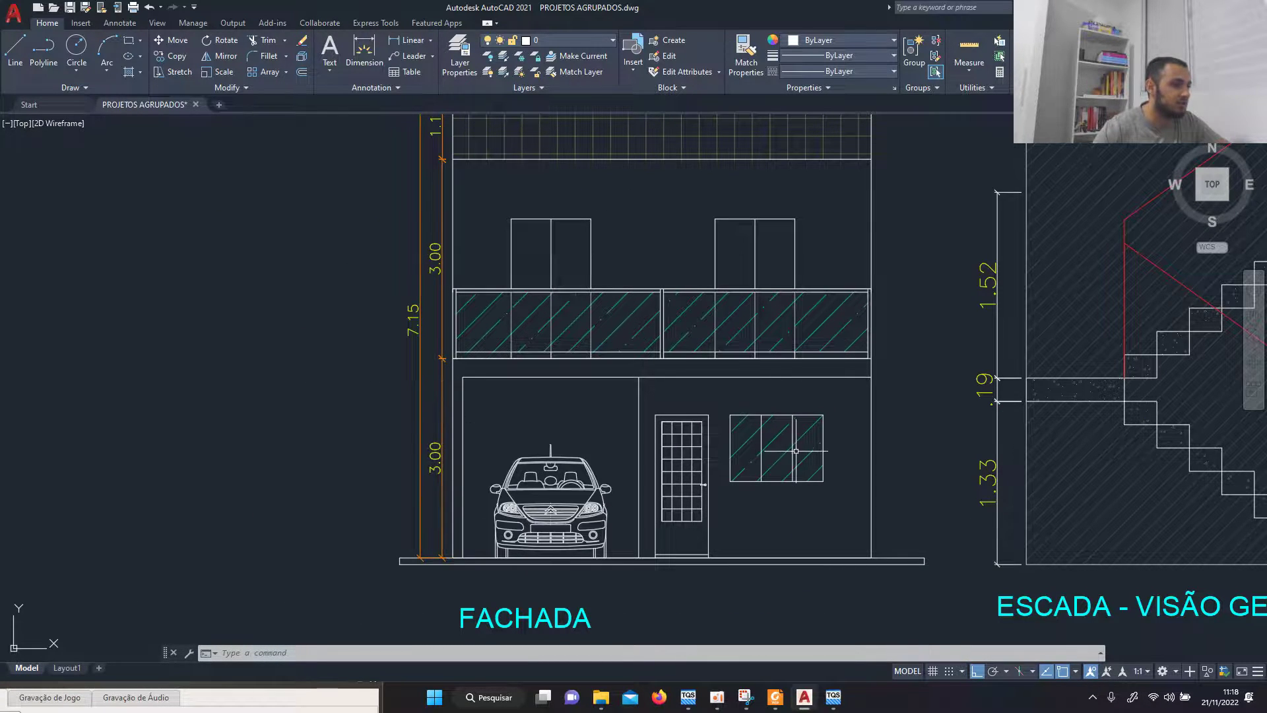
scroll(466, 470, down, 4)
scroll(509, 481, down, 2)
scroll(616, 258, up, 2)
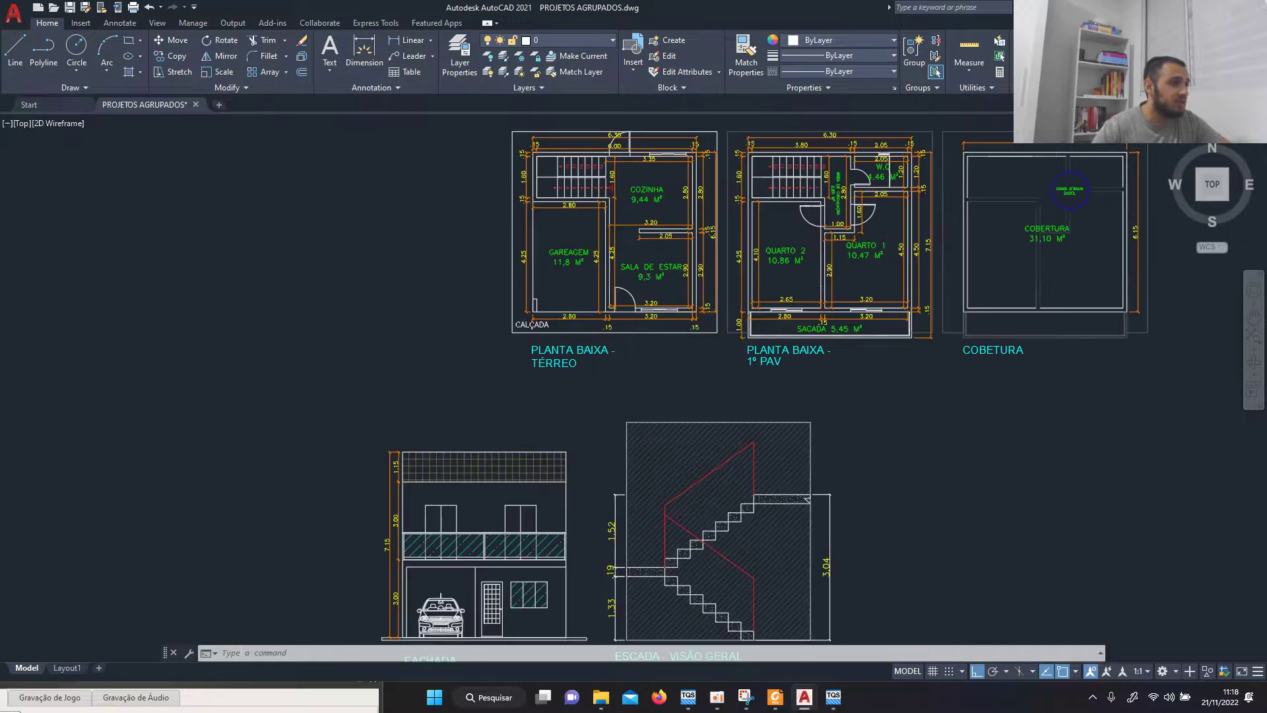
scroll(634, 308, up, 5)
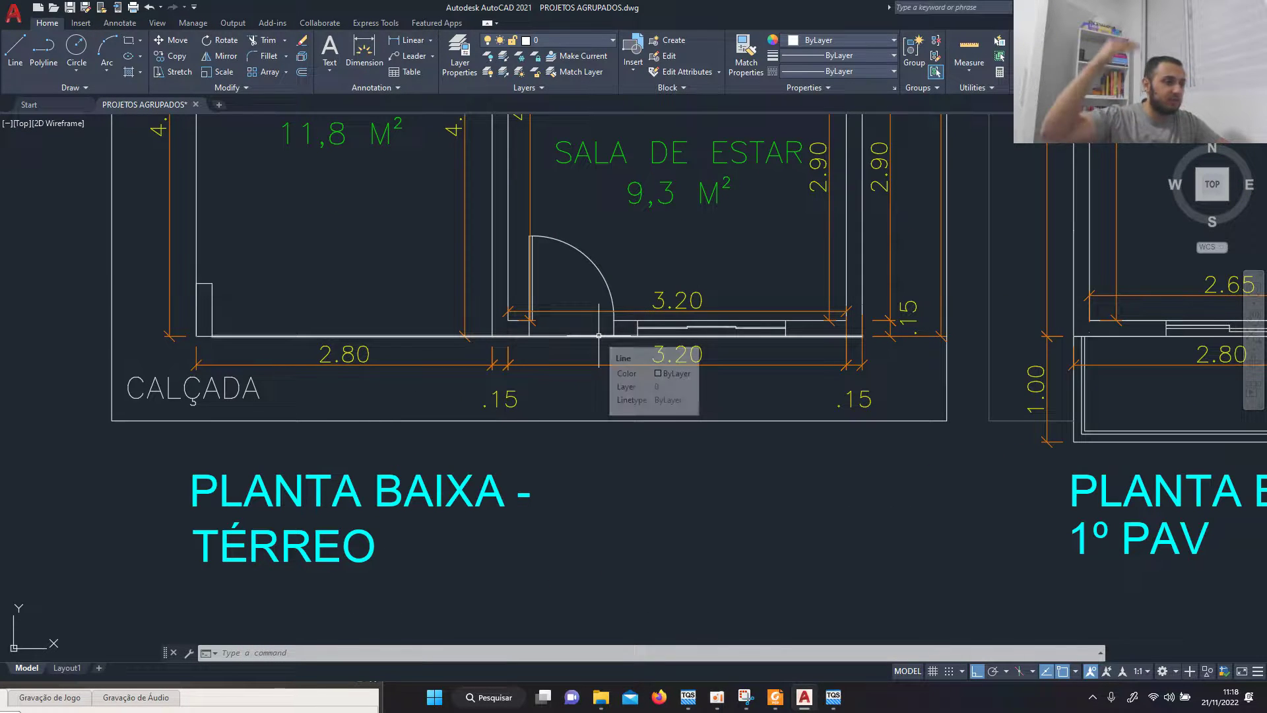
Step: Switch to TQS, cancel the linear load definition, and inspect the ground floor beams and columns in the 3D viewer
click(833, 697)
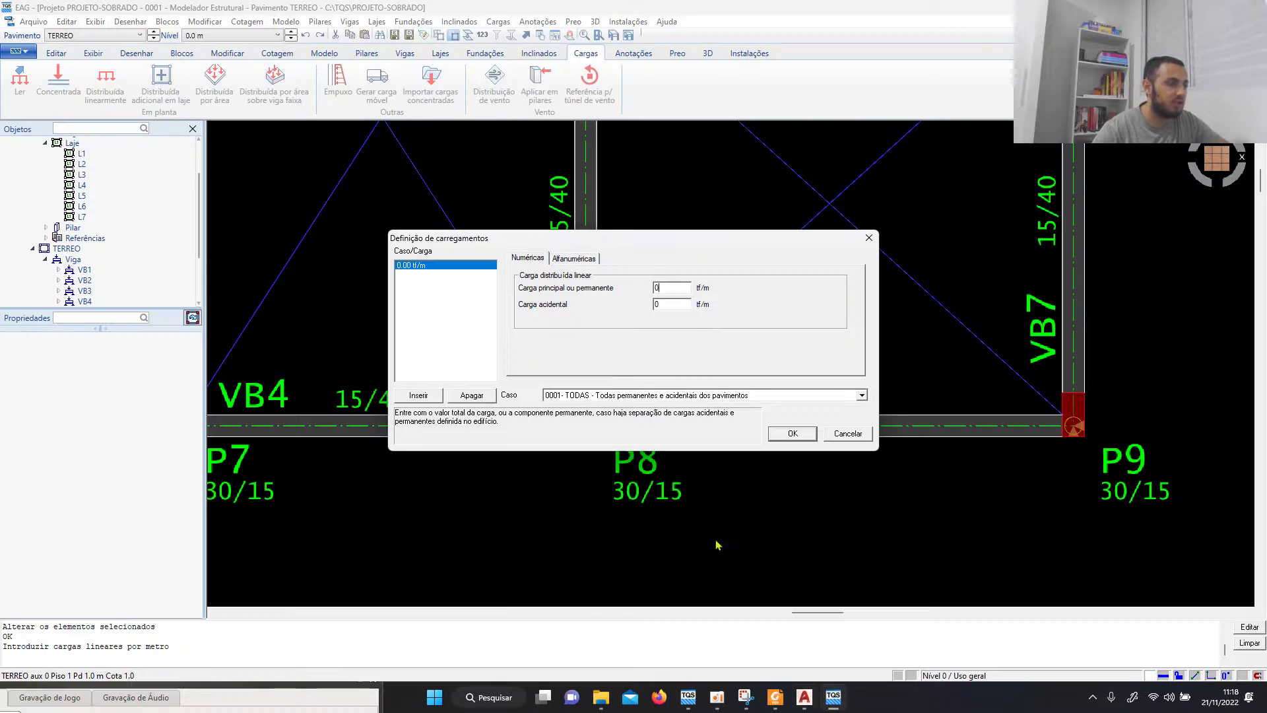
click(848, 433)
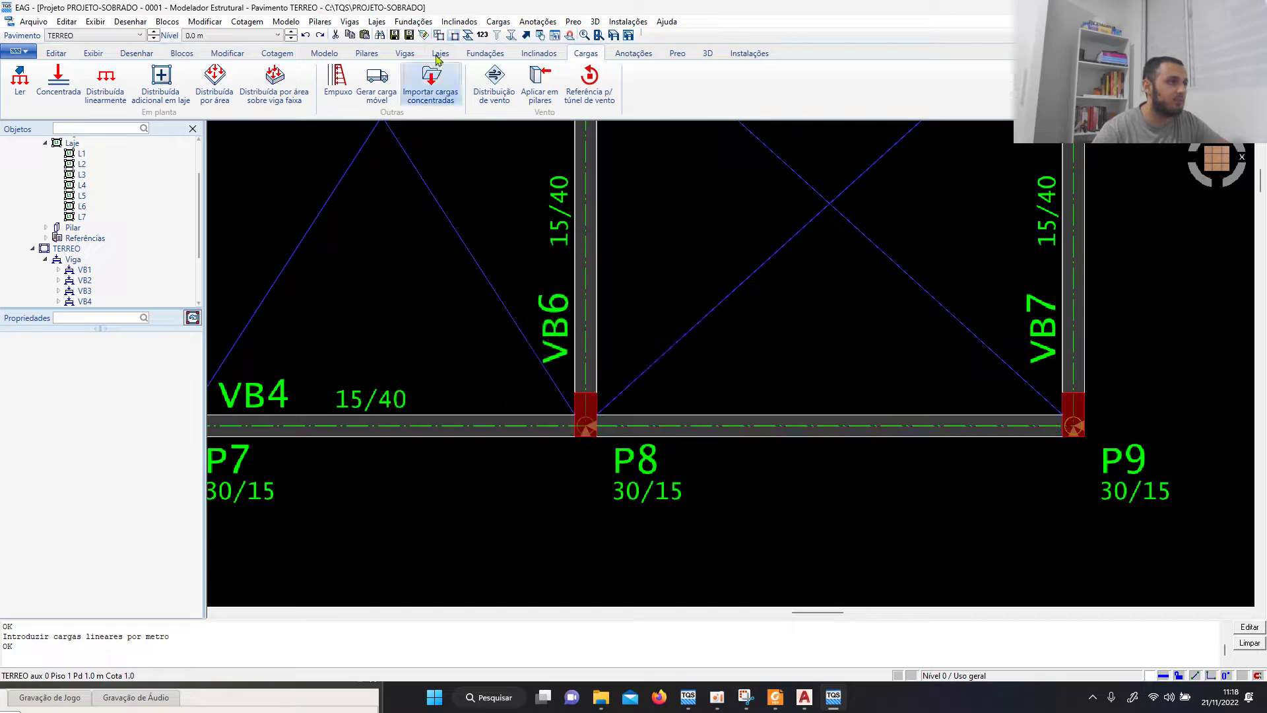
click(614, 35)
click(793, 499)
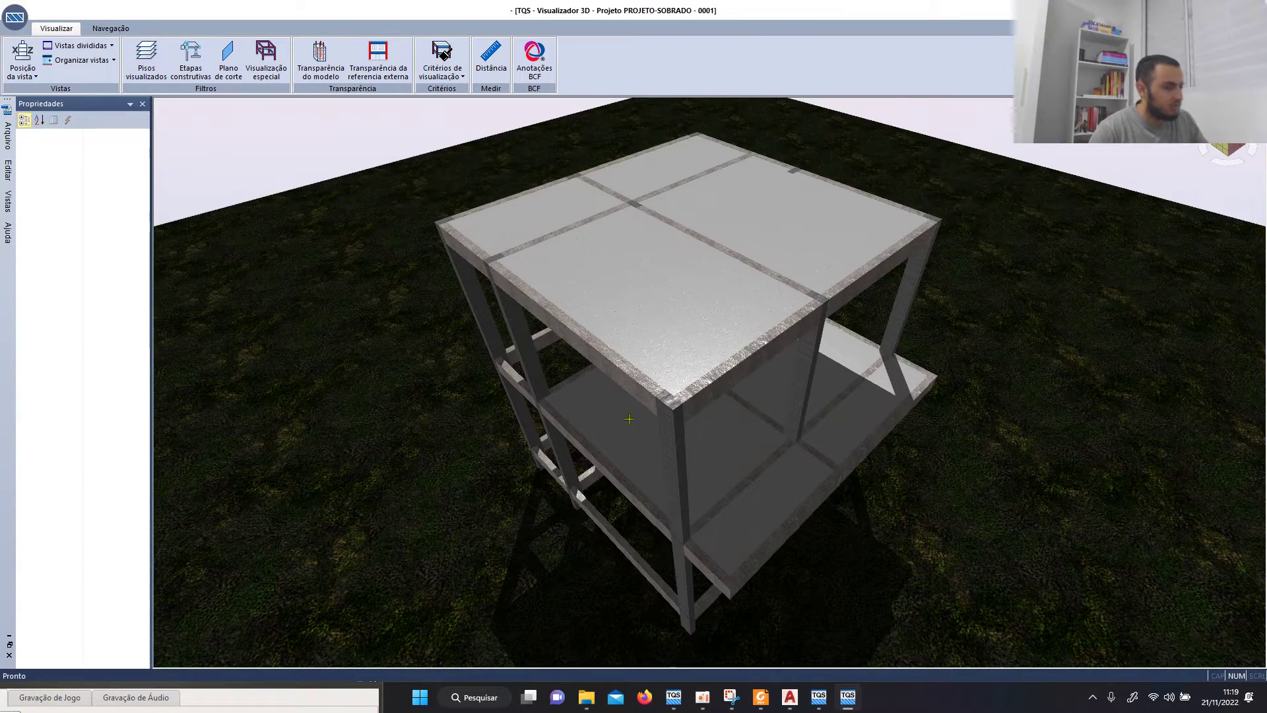
middle_drag(629, 418, 547, 356)
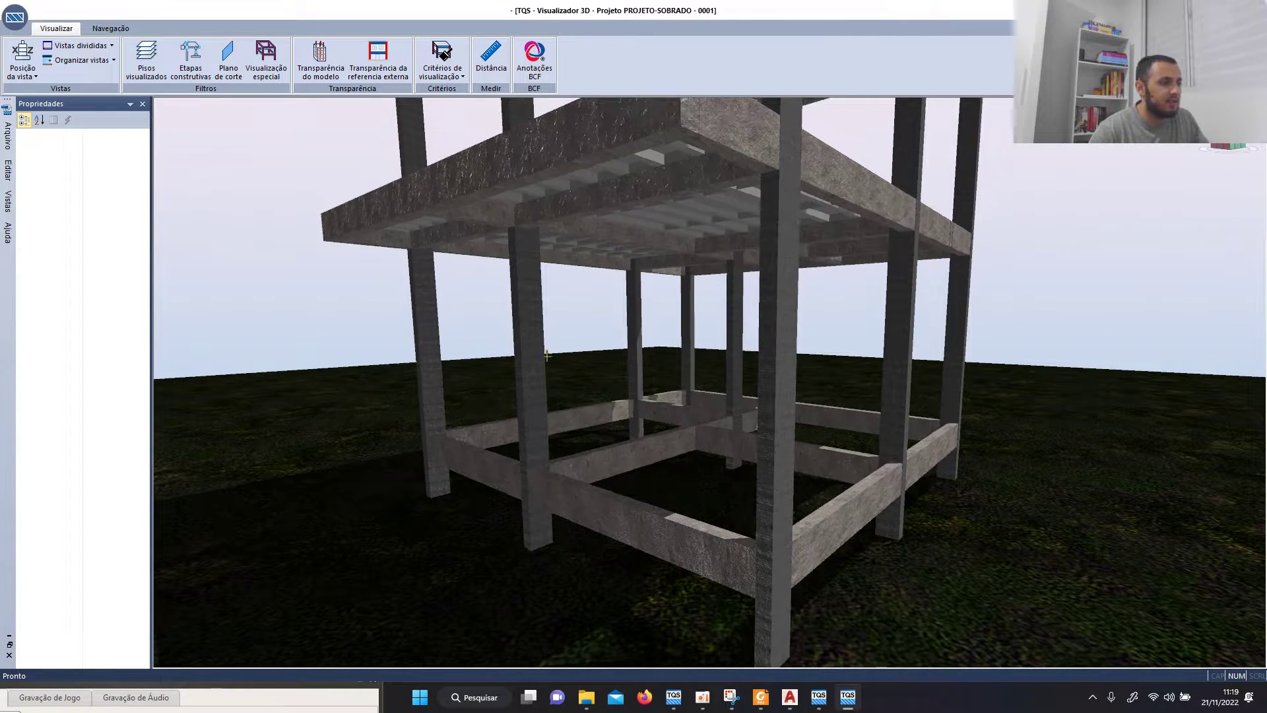
scroll(576, 385, up, 2)
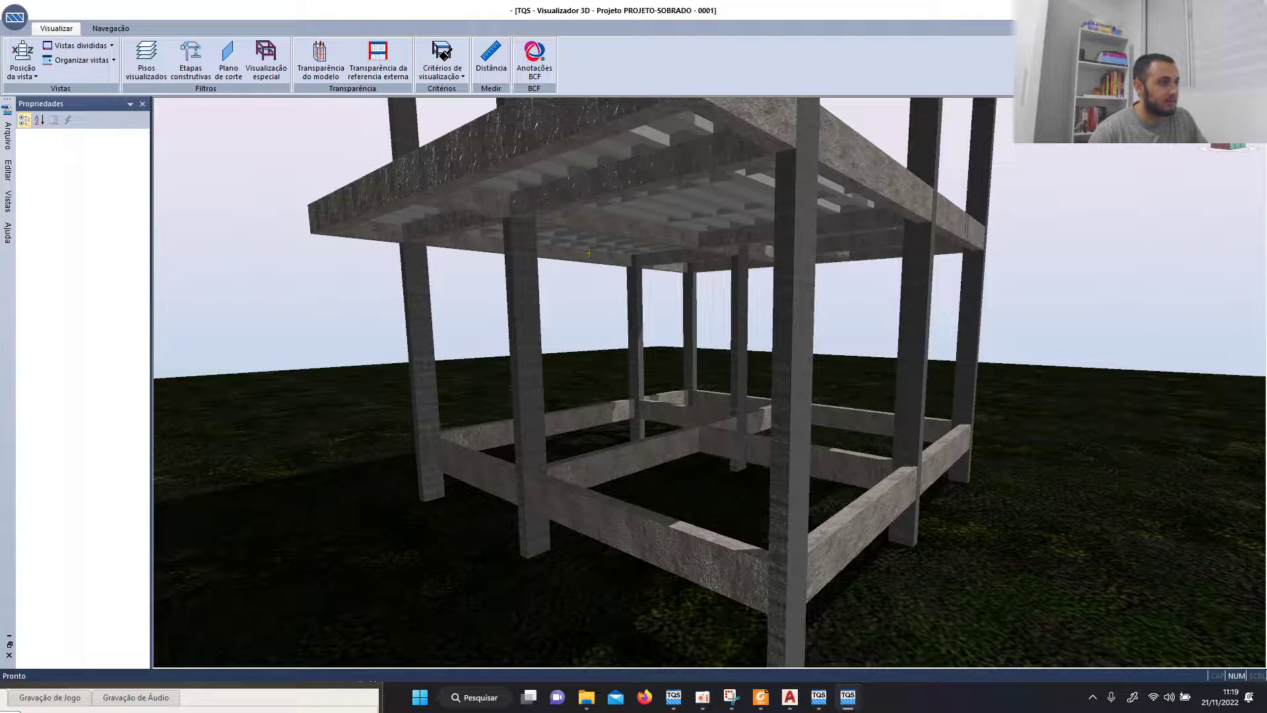
middle_drag(563, 225, 580, 261)
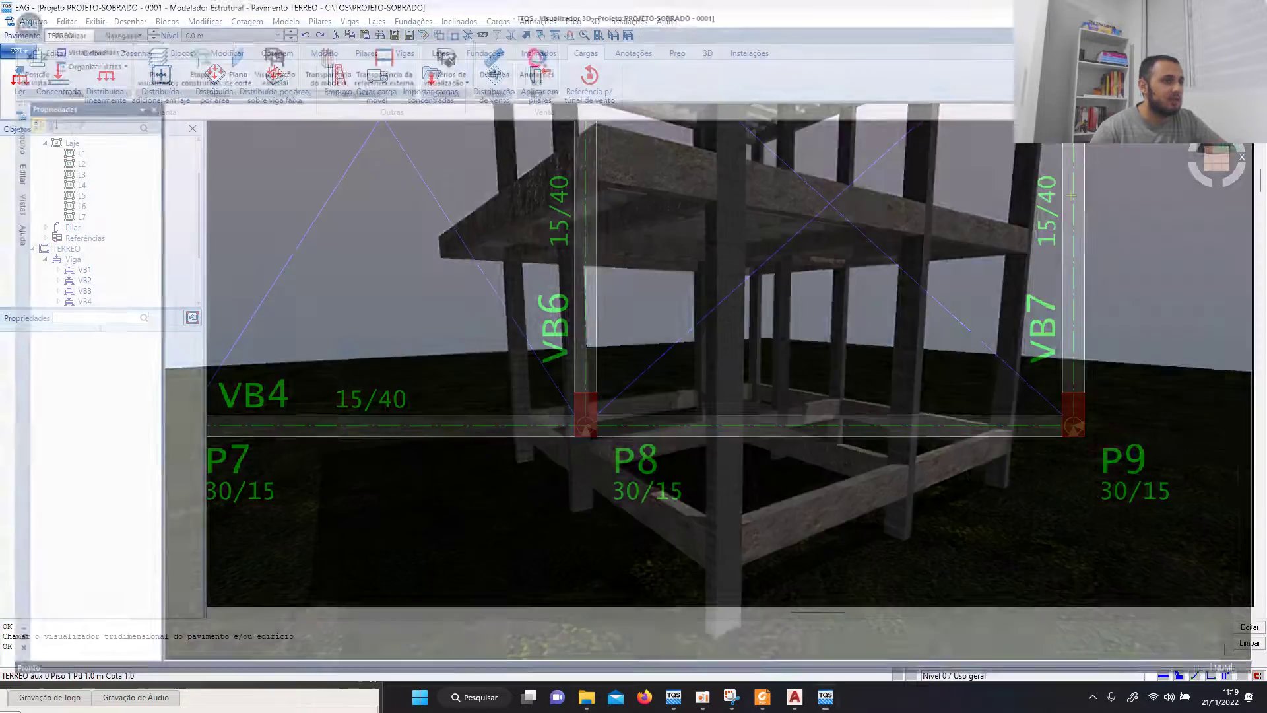
Step: Start a new linearly distributed load on TERREO and multiply 1,5 by 3 in Calculator to get the wall load
scroll(633, 447, down, 3)
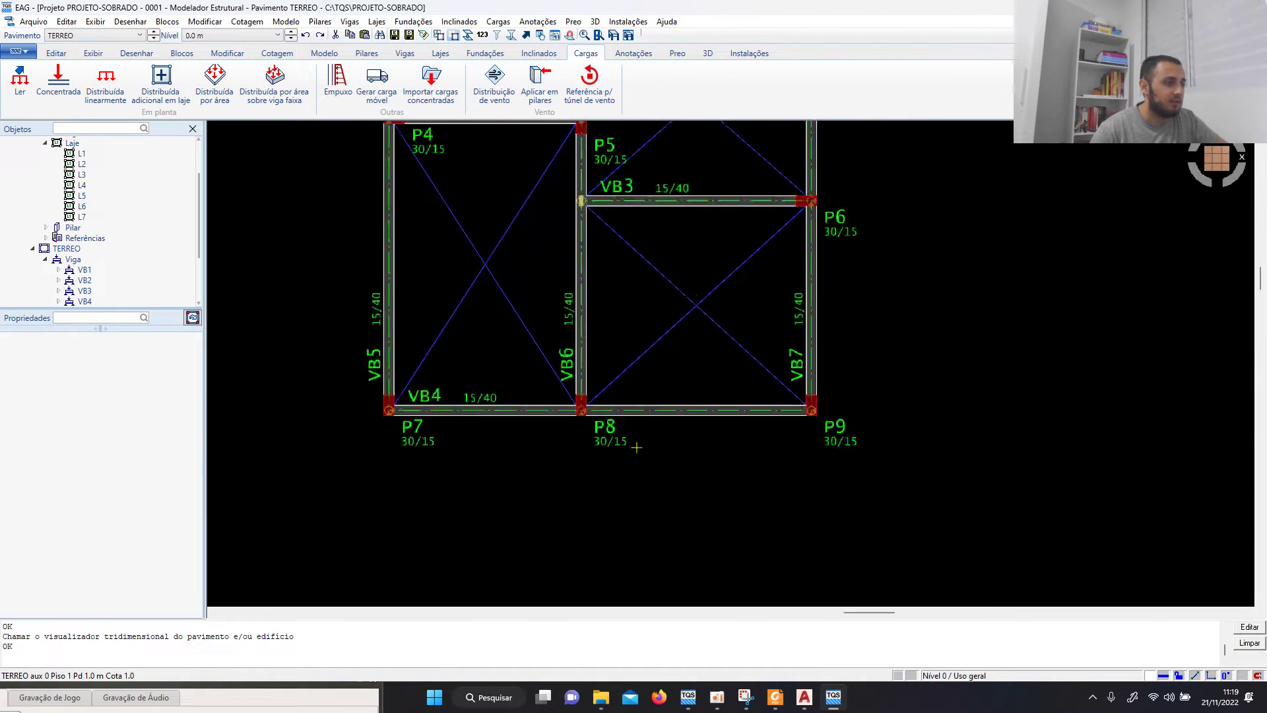
scroll(679, 436, up, 4)
click(105, 82)
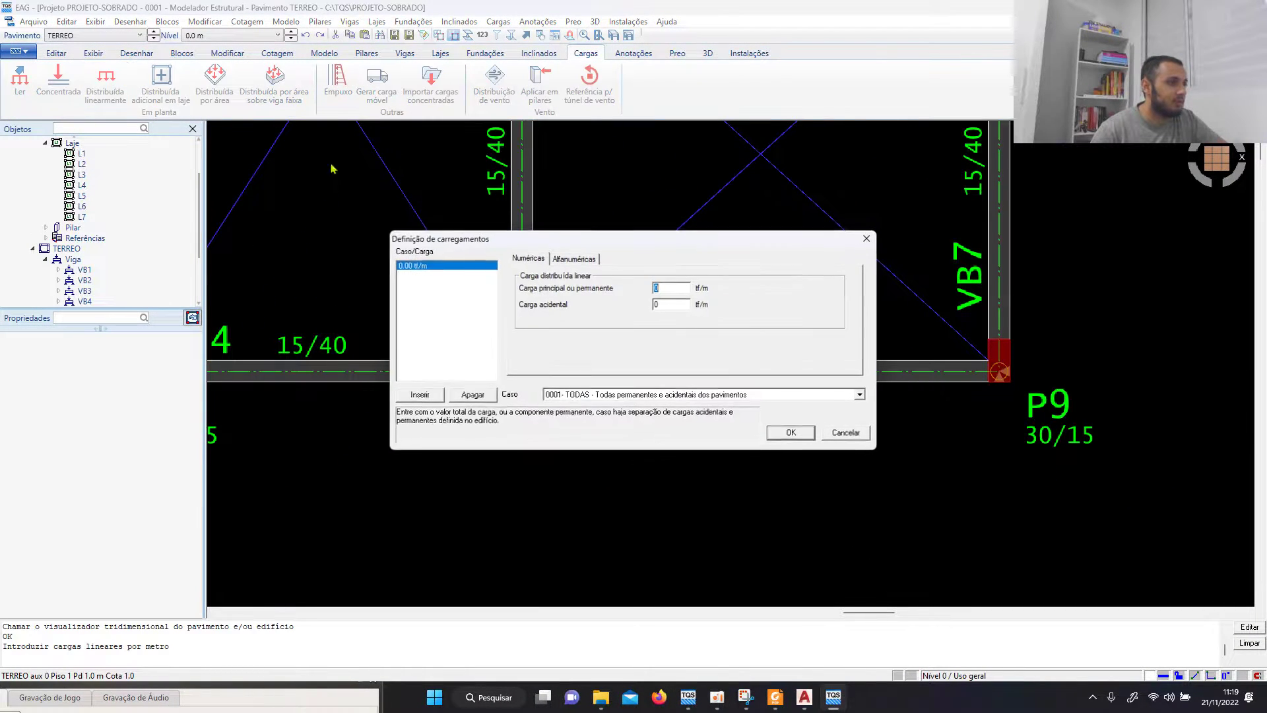
click(512, 700)
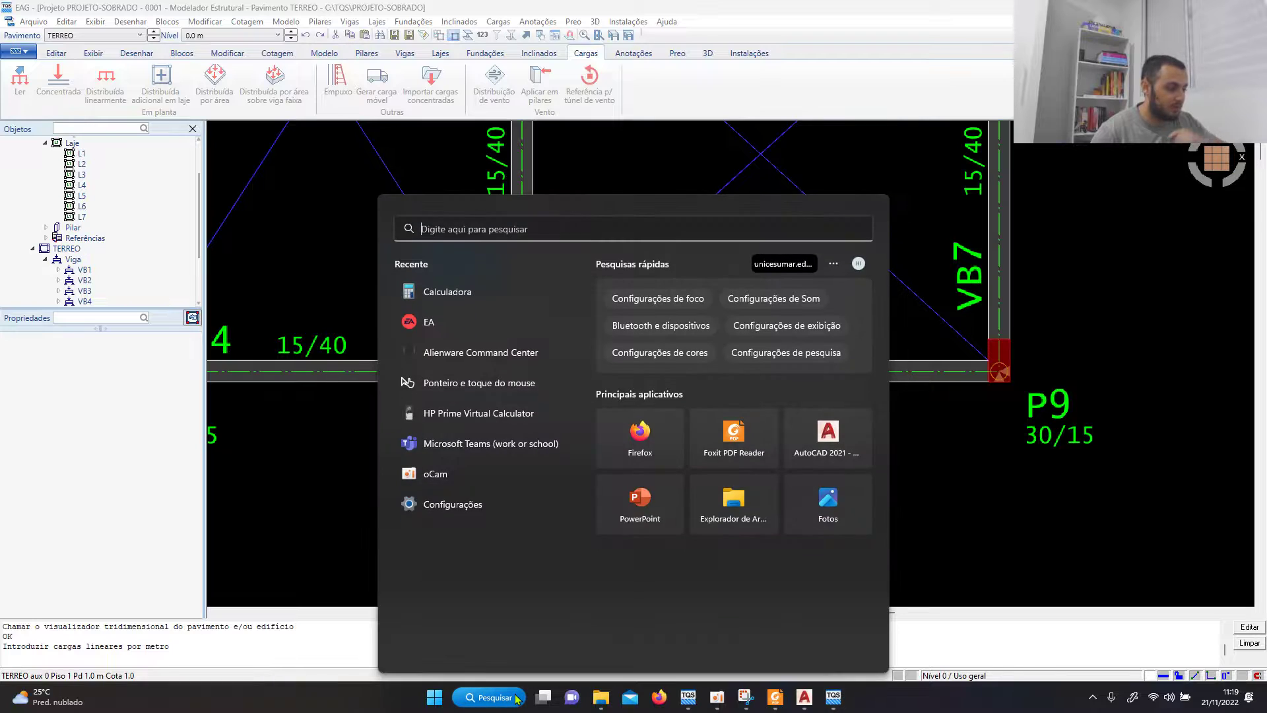
text(calculadora)
key(Return)
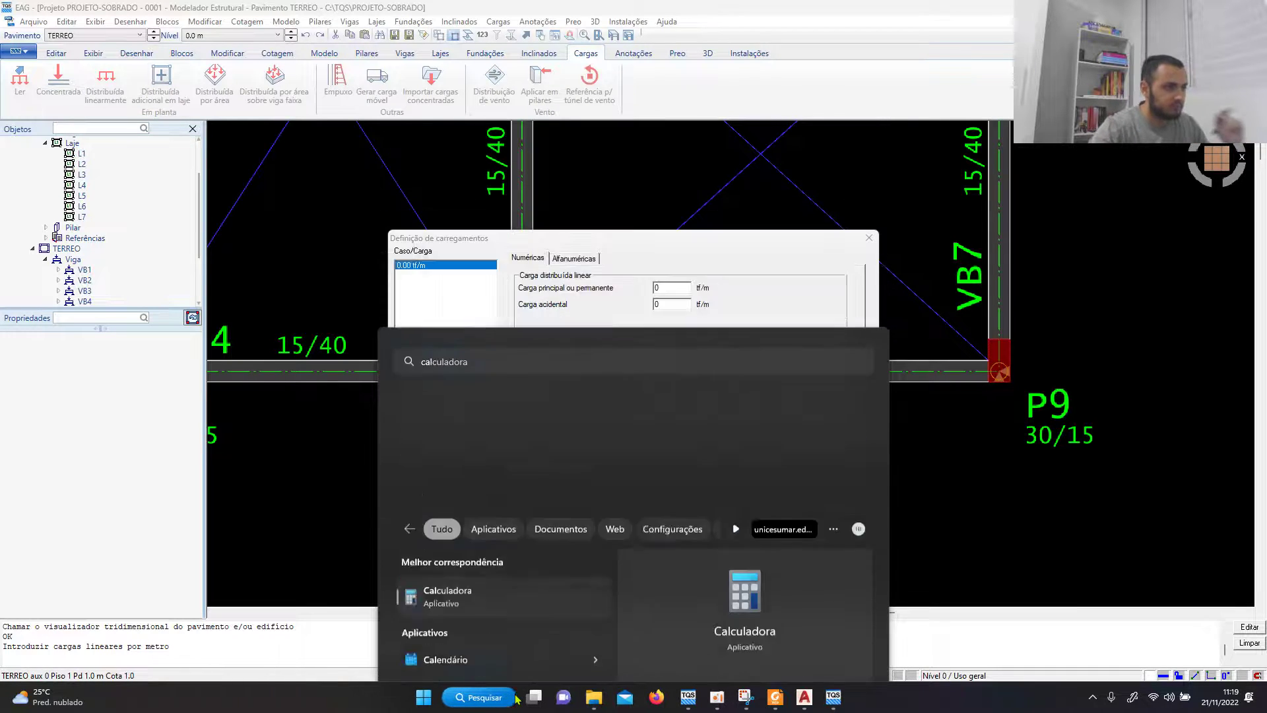
text(1,5)
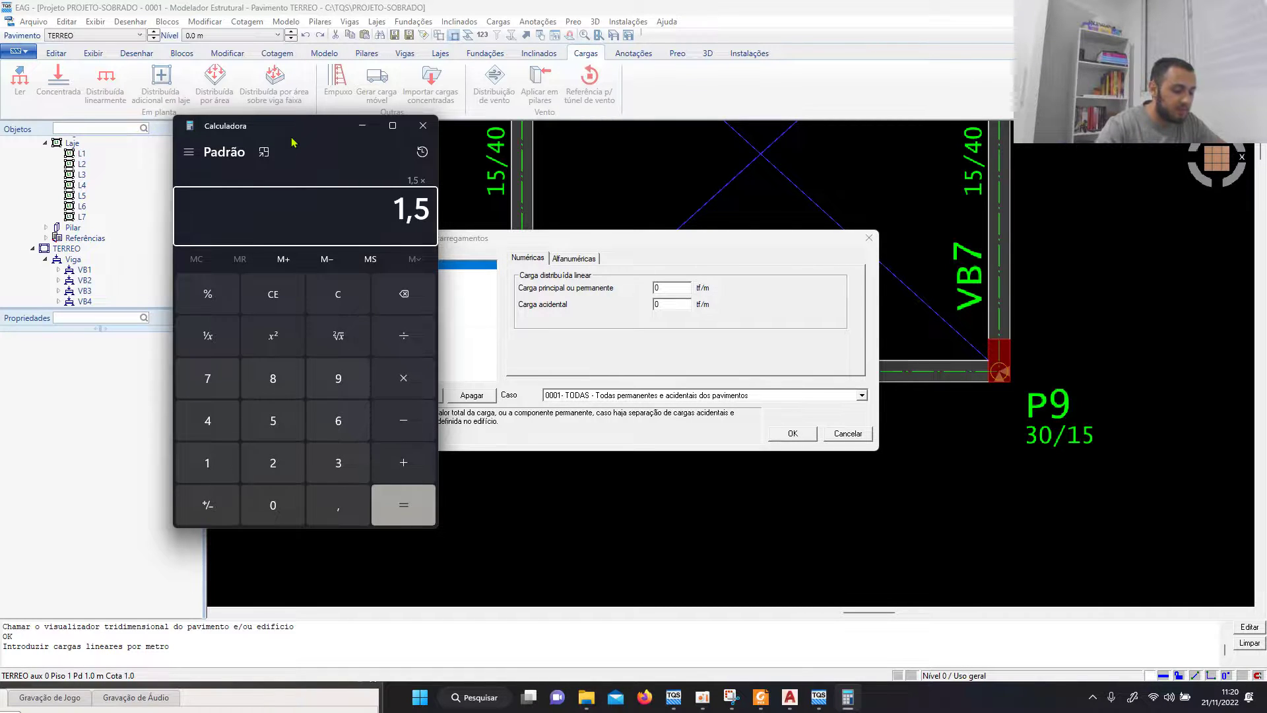
key(Return)
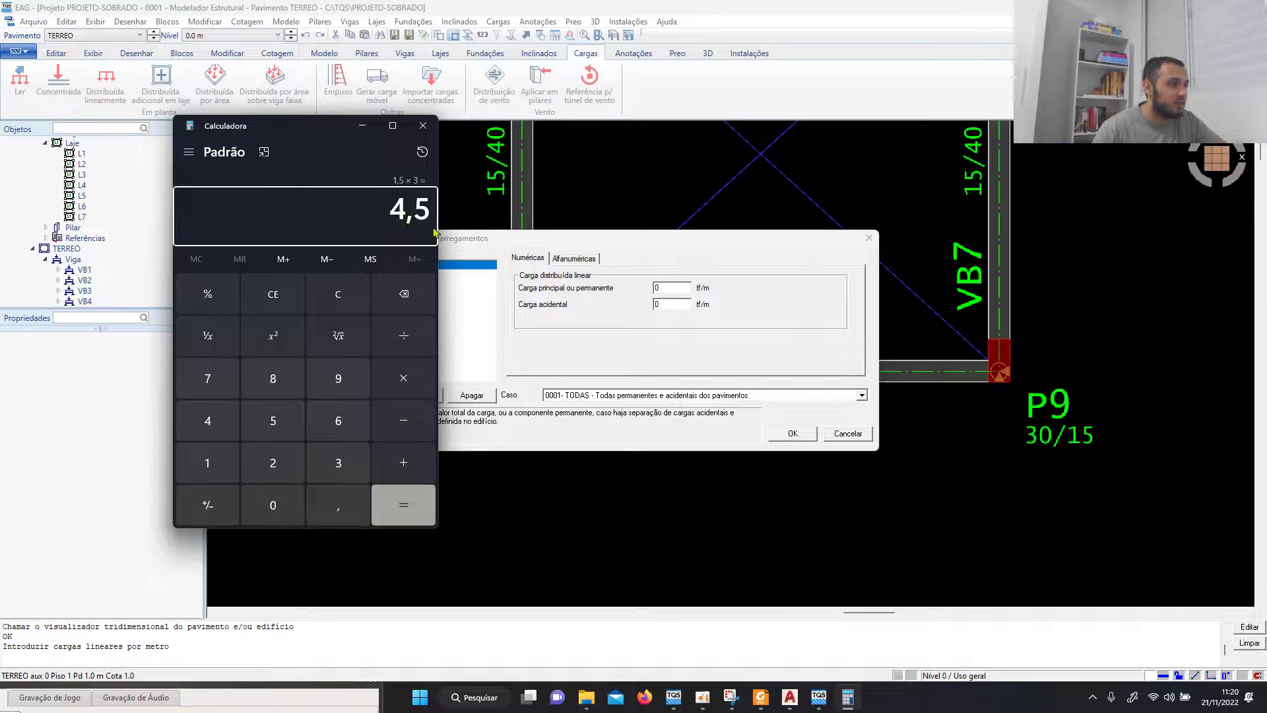
Step: Set the permanent load to 0.45 tf/m and place it orthogonally along VB4 from the face of P8 to the face of P9
drag(672, 290, 630, 275)
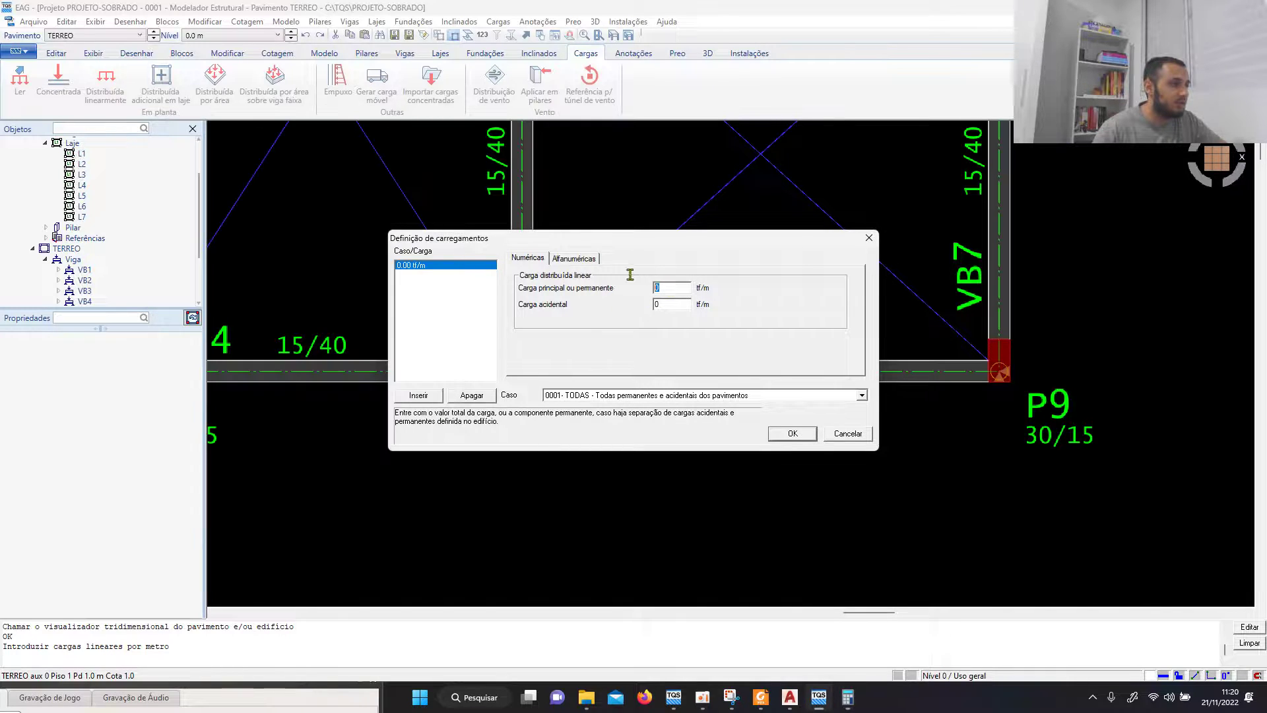
text(0.45)
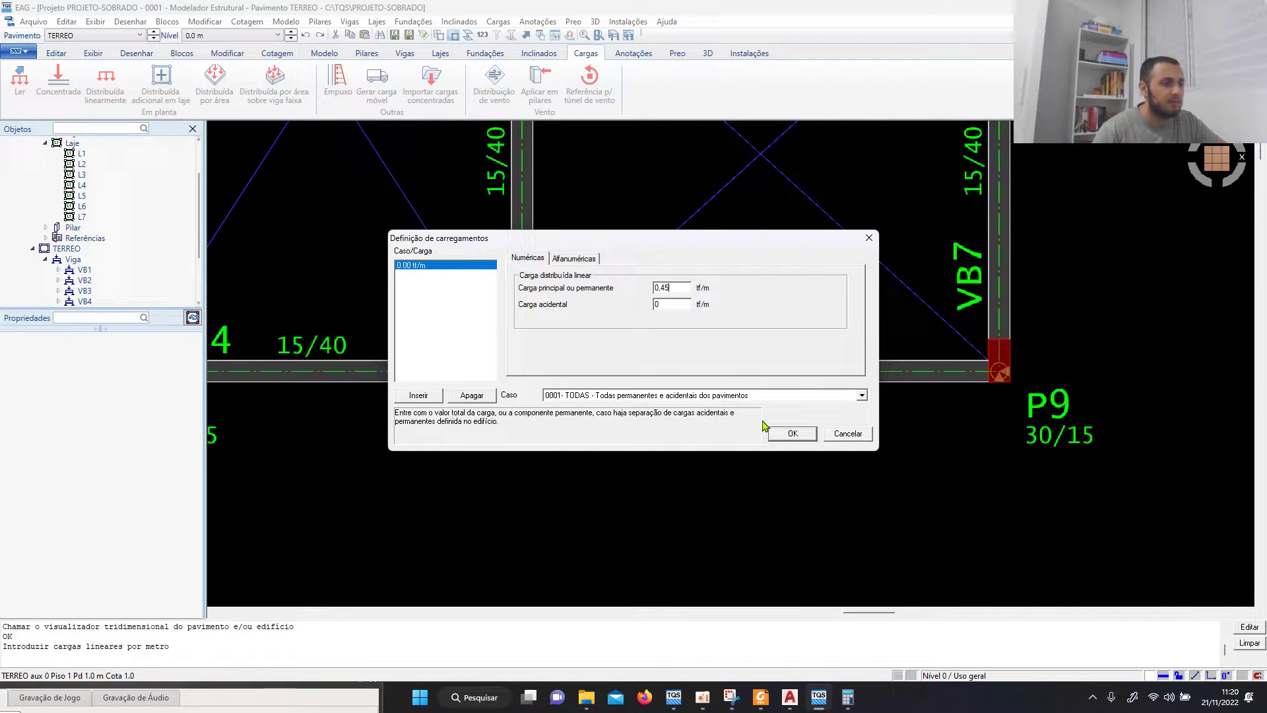
click(793, 433)
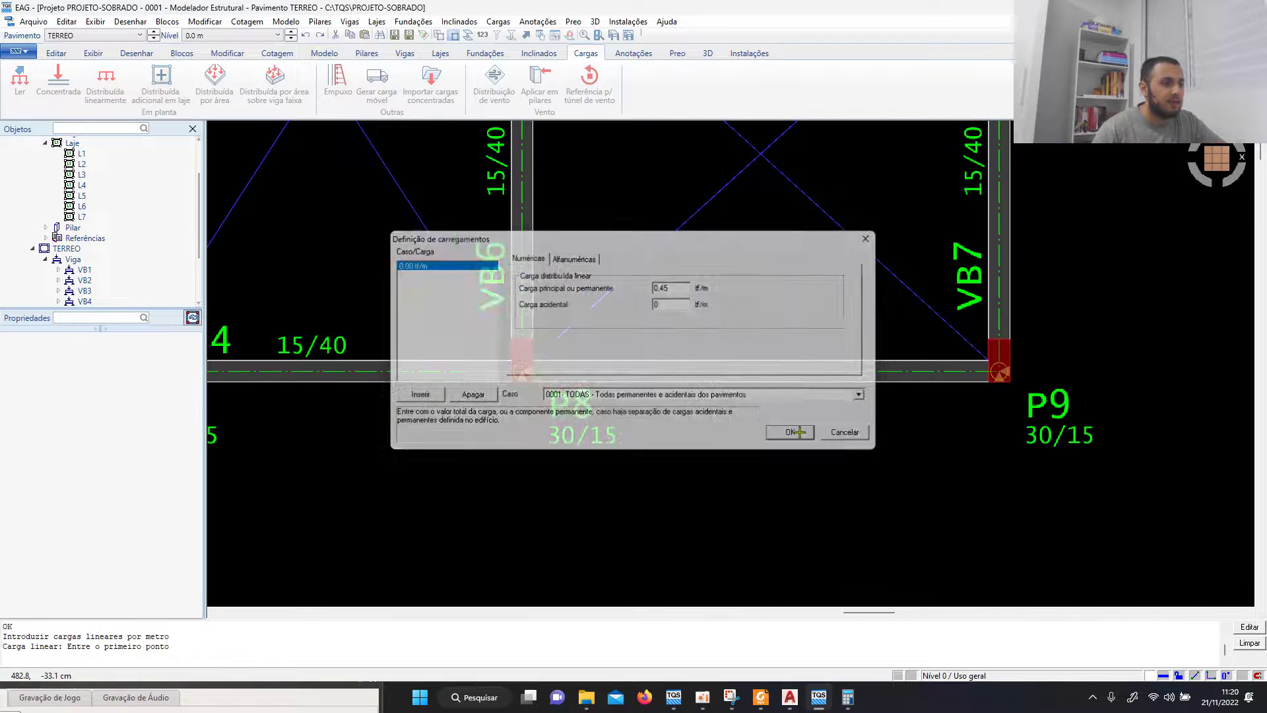
scroll(528, 377, up, 5)
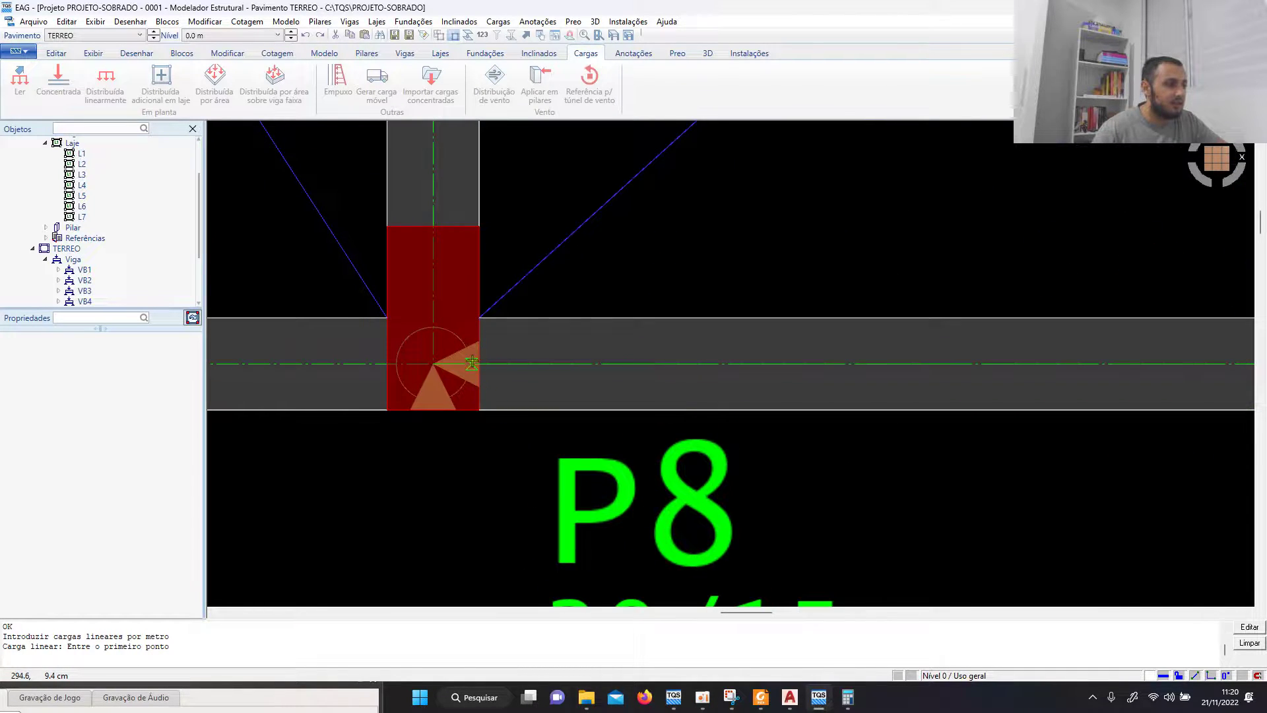
click(478, 363)
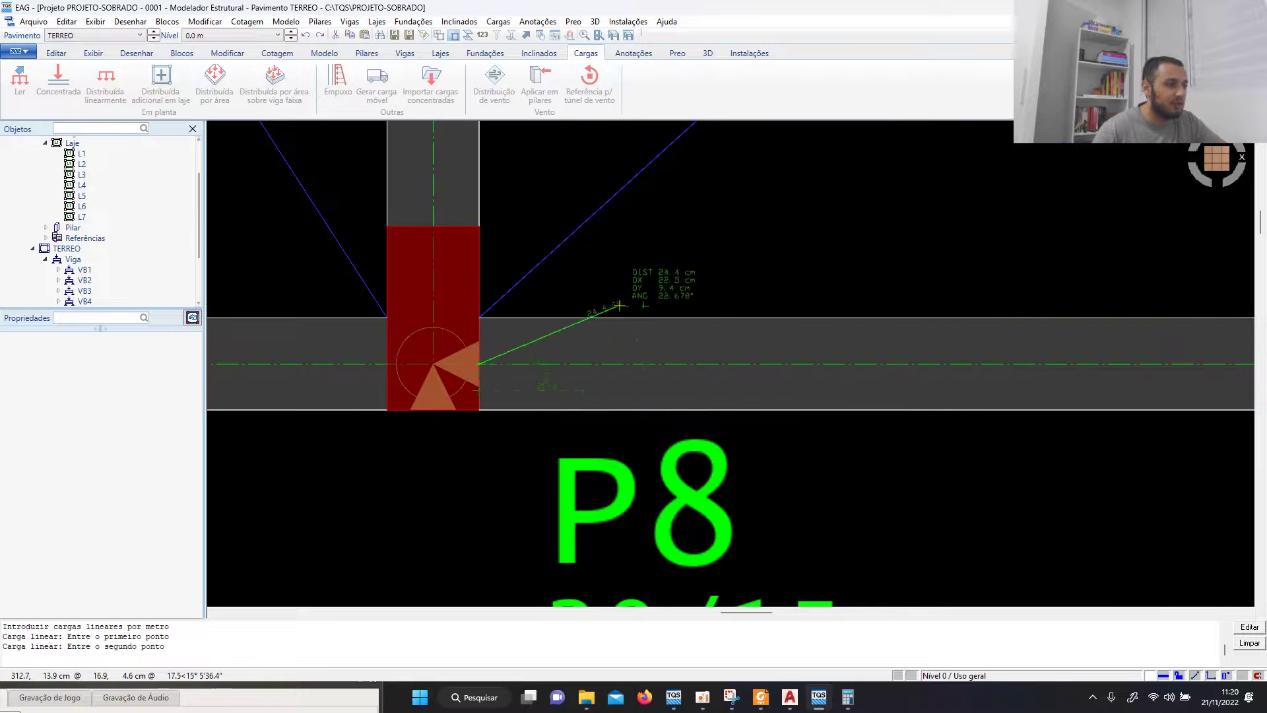
scroll(606, 317, down, 2)
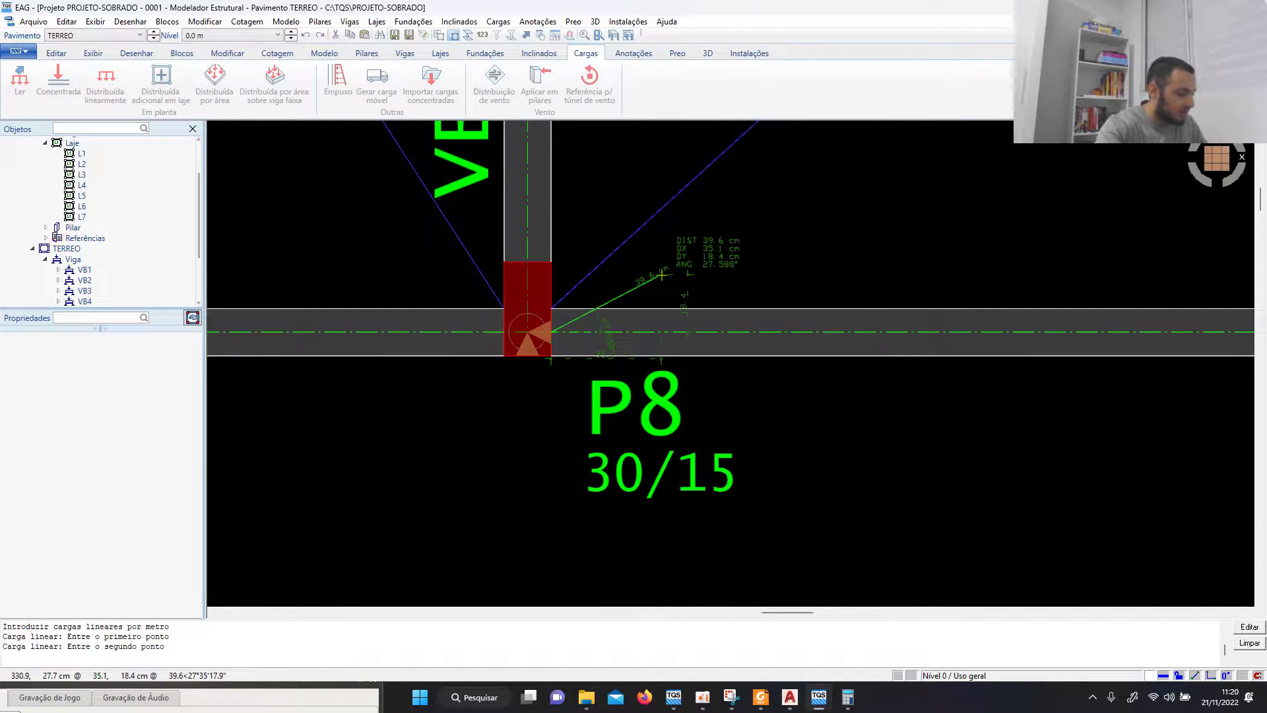
key(F8)
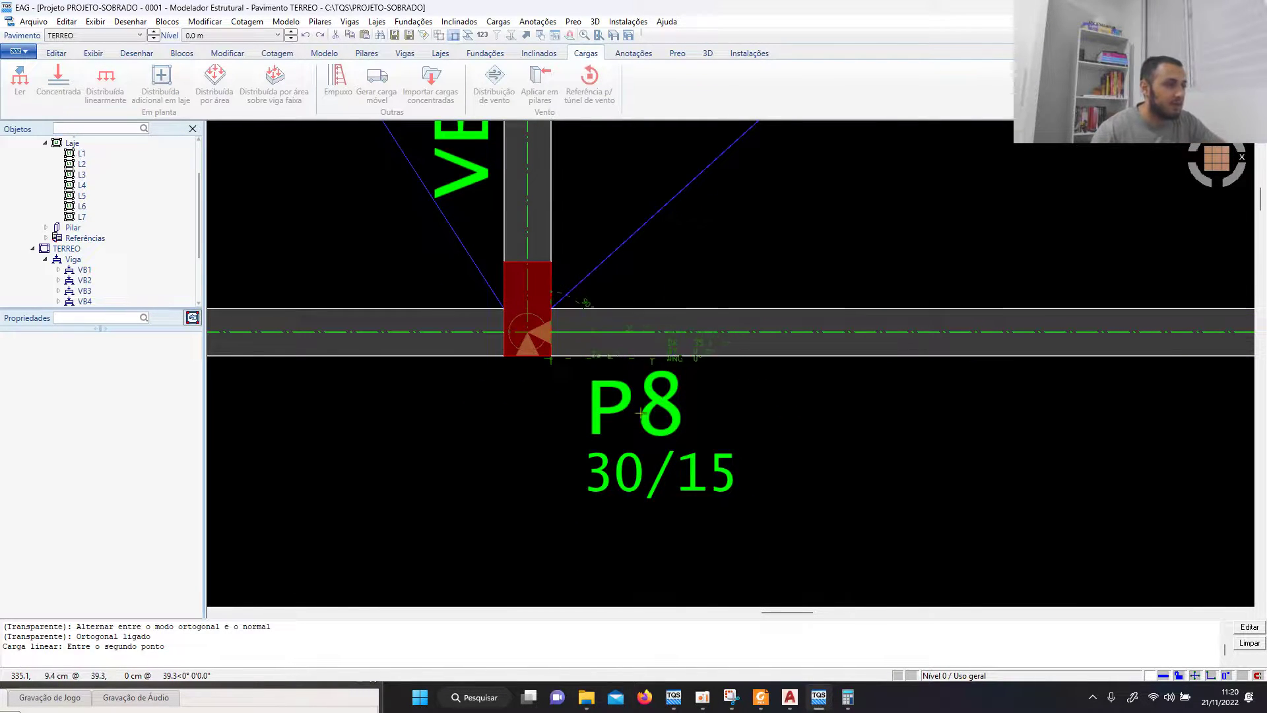
scroll(476, 382, down, 1)
scroll(476, 381, down, 2)
scroll(1075, 354, up, 6)
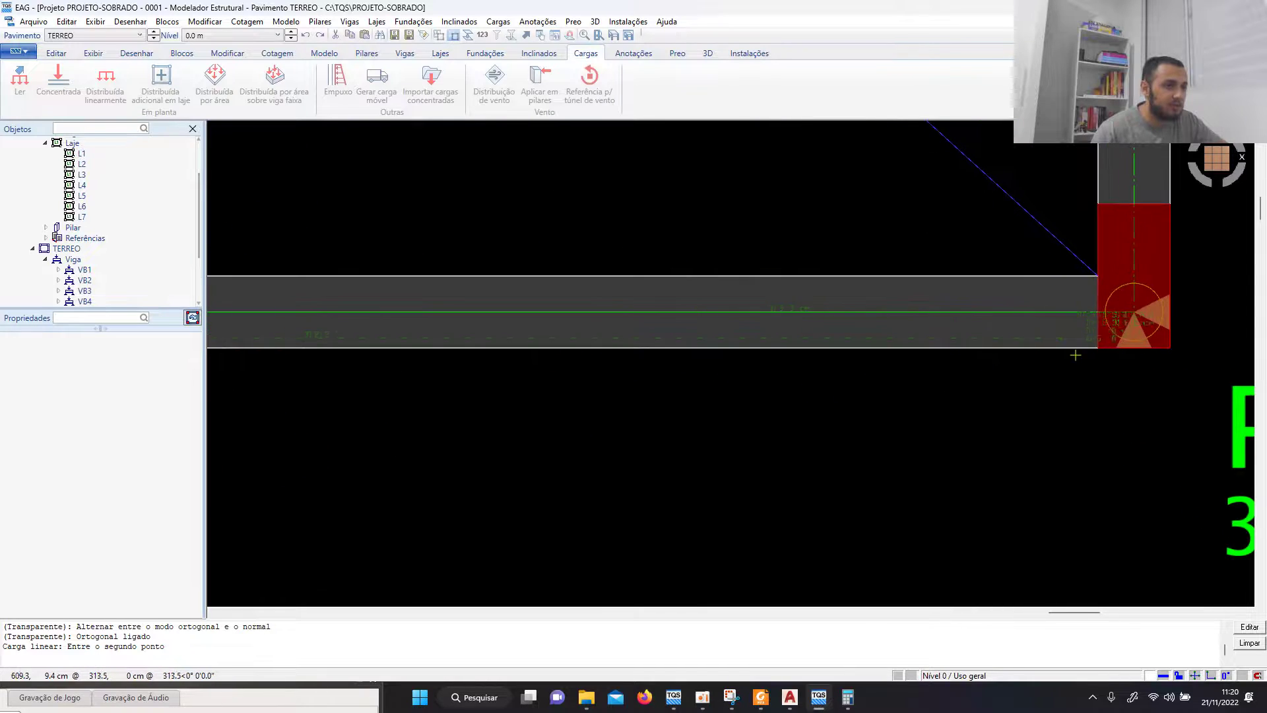
click(1089, 317)
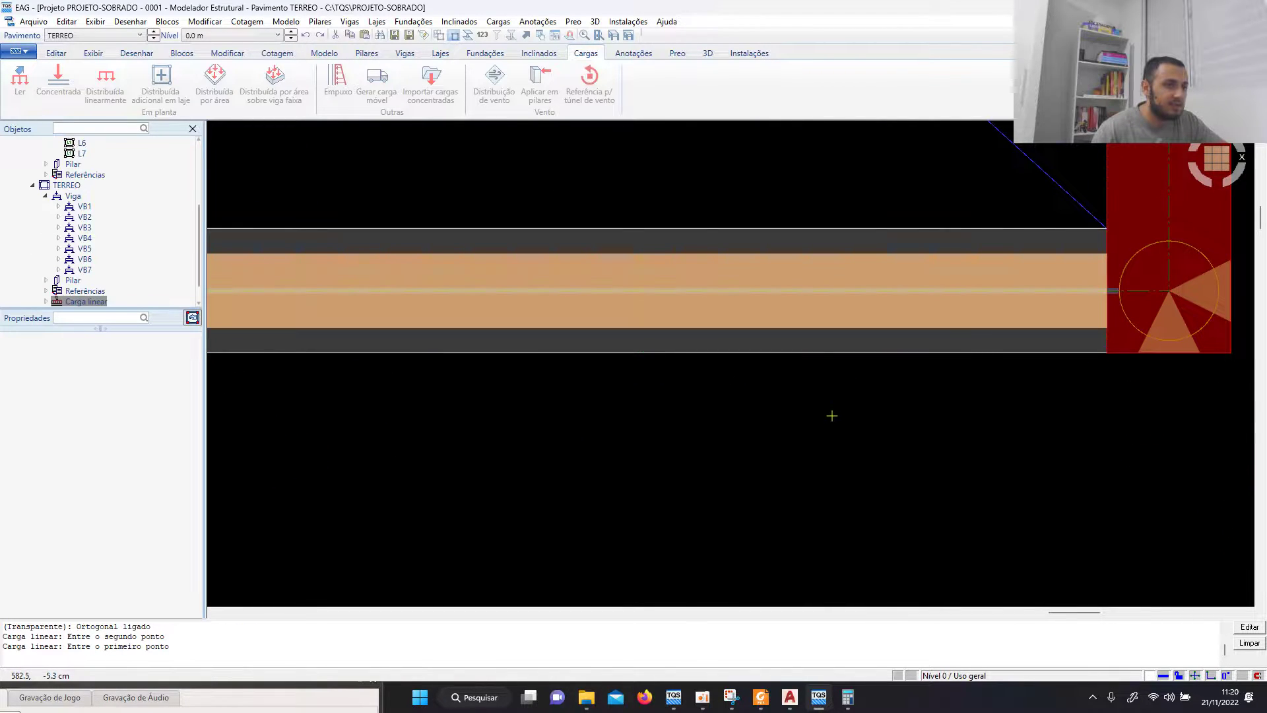
Step: Review the TERREO beam layout, and switch to AutoCAD to check which ground floor walls remain around Sala de Estar
scroll(838, 422, down, 3)
scroll(843, 425, down, 4)
scroll(666, 350, up, 3)
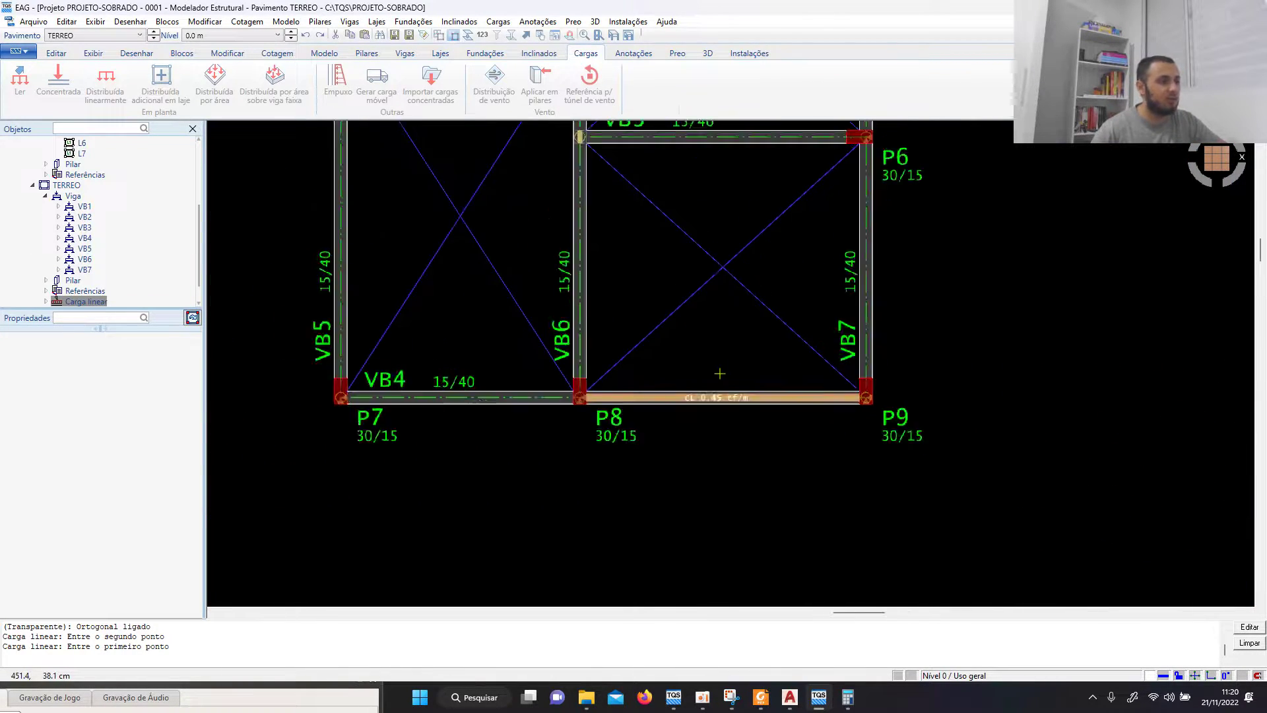
scroll(653, 363, down, 4)
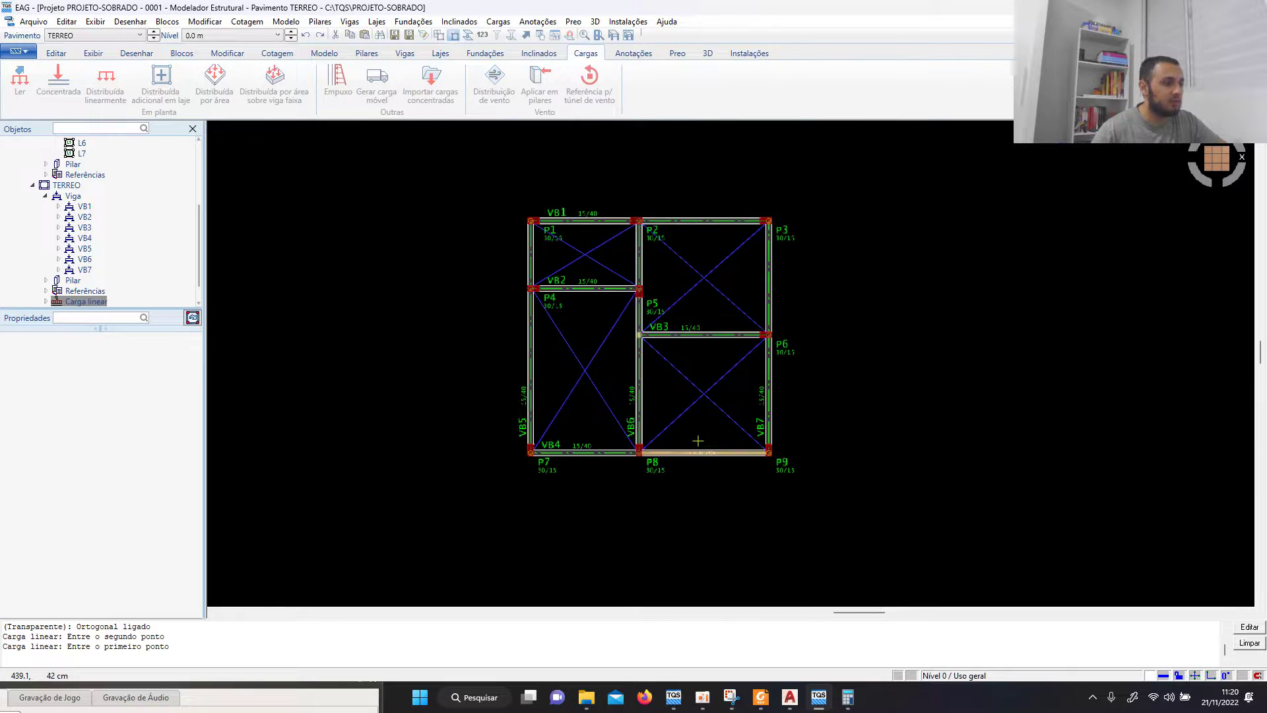
scroll(865, 476, up, 1)
scroll(865, 476, down, 1)
click(791, 697)
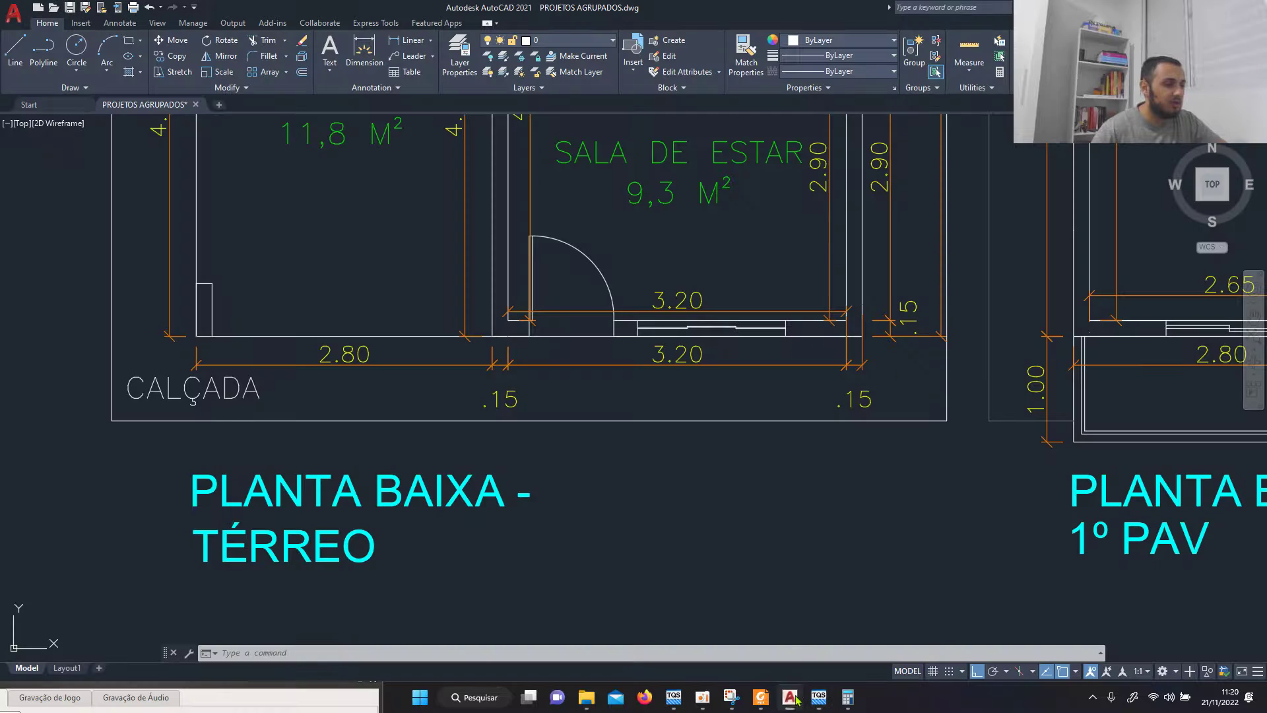
scroll(604, 488, down, 2)
scroll(658, 415, up, 2)
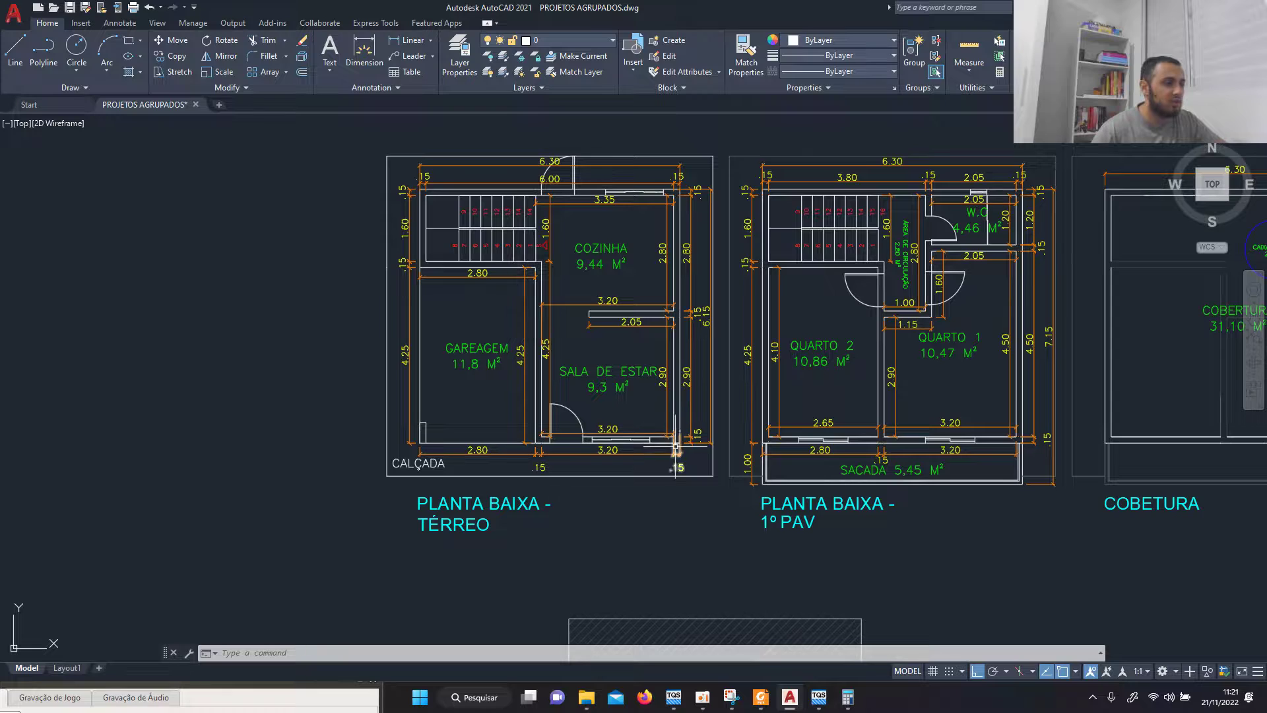
Step: Switch to TQS at beam VB7 and end the linear load placement
click(818, 697)
scroll(792, 412, up, 3)
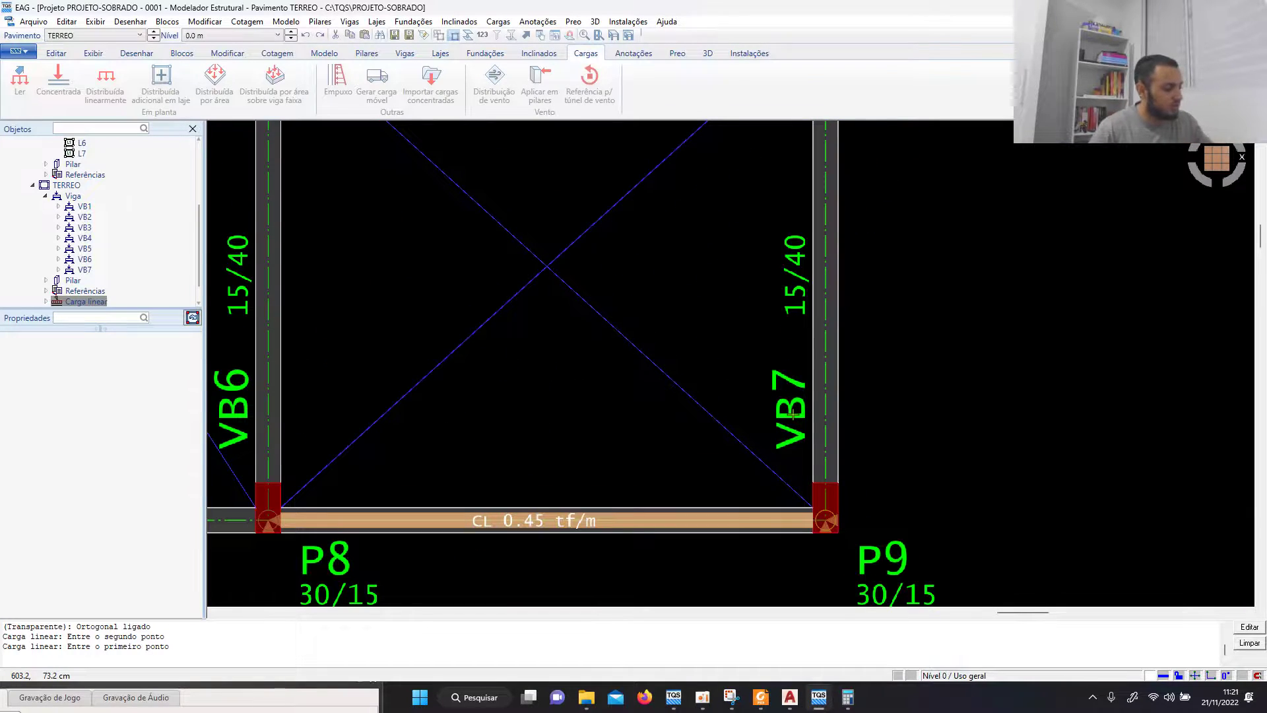
key(Escape)
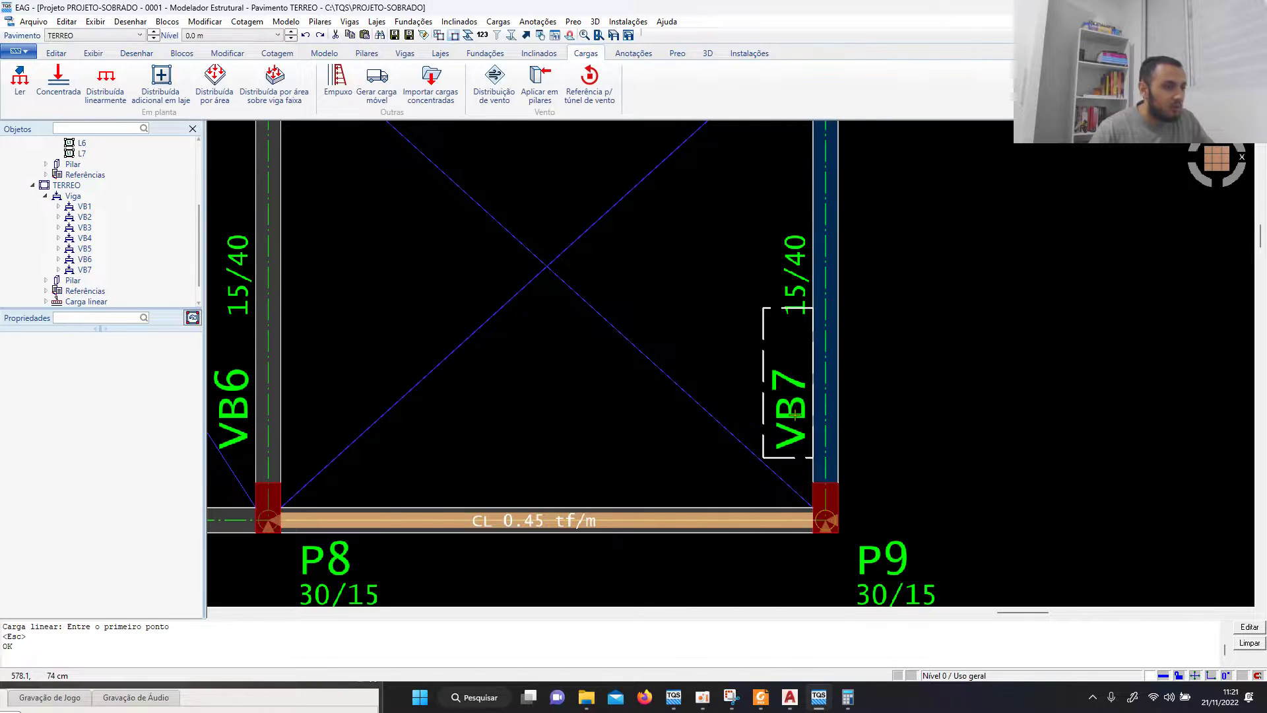
Step: Set a permanent distributed load of 0.45 tf/m on all spans of beam VB7 in its section and load data
click(796, 415)
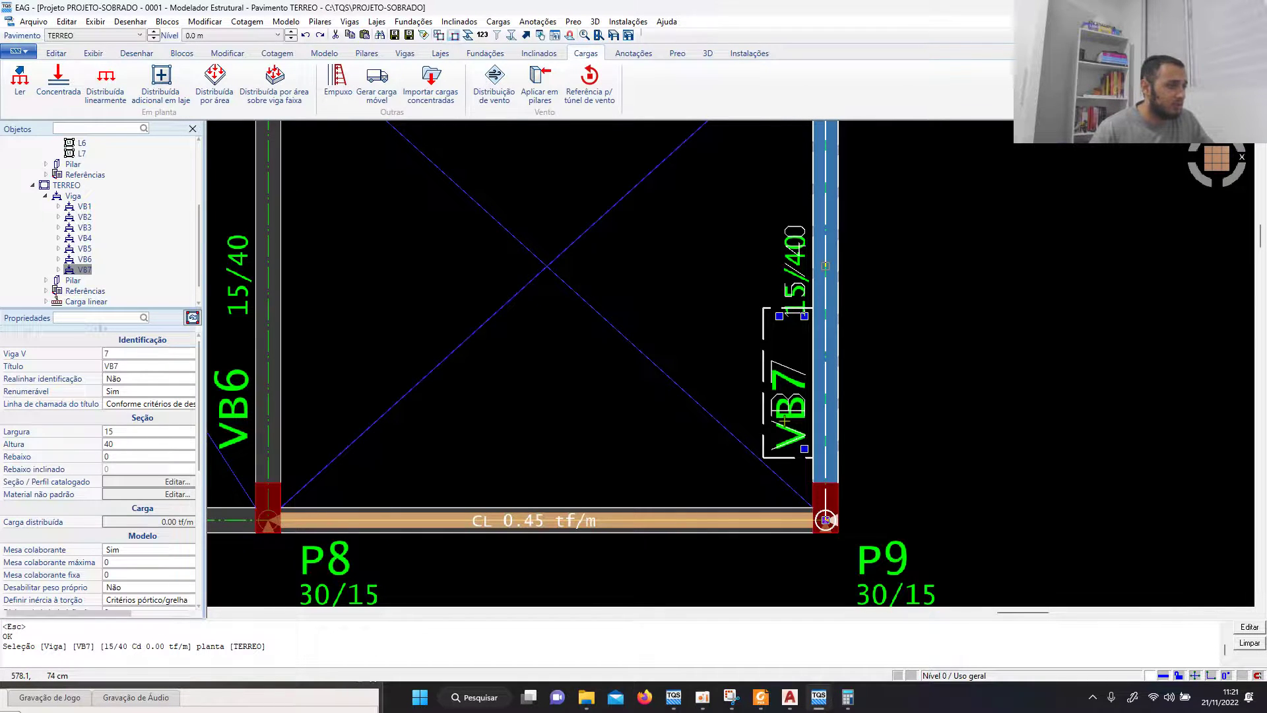
right_click(785, 421)
click(728, 613)
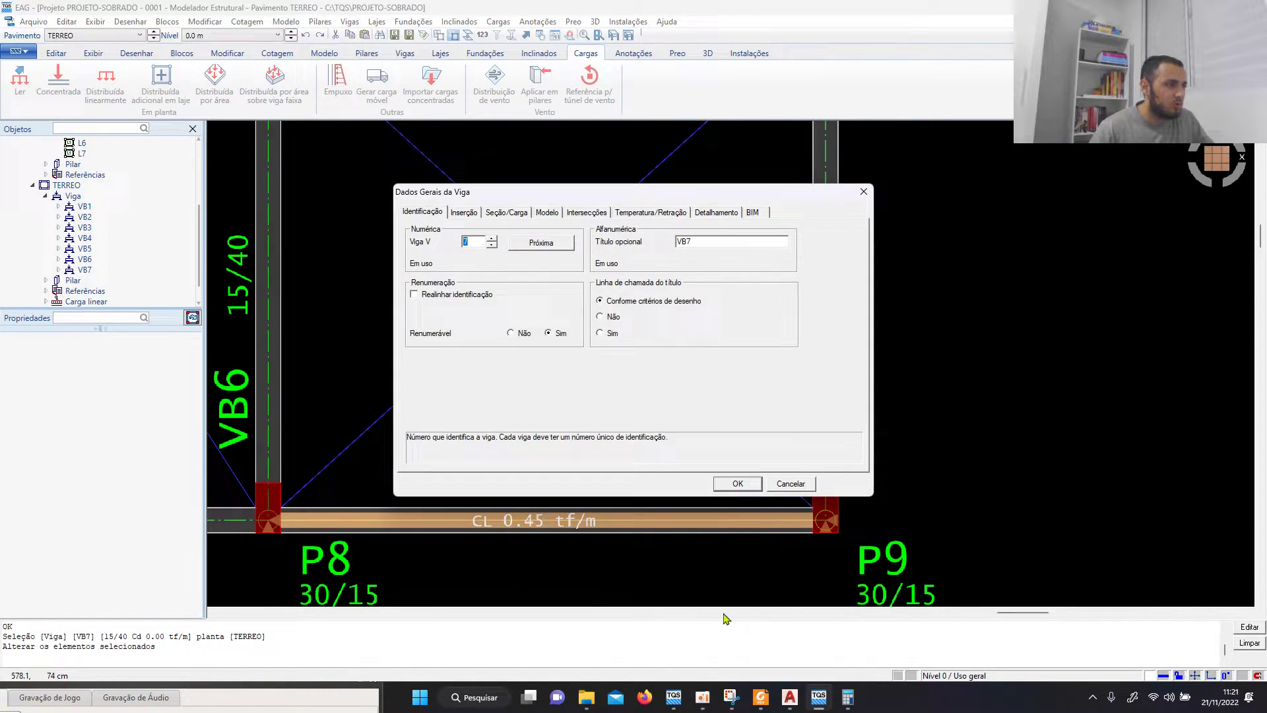
click(496, 213)
click(508, 265)
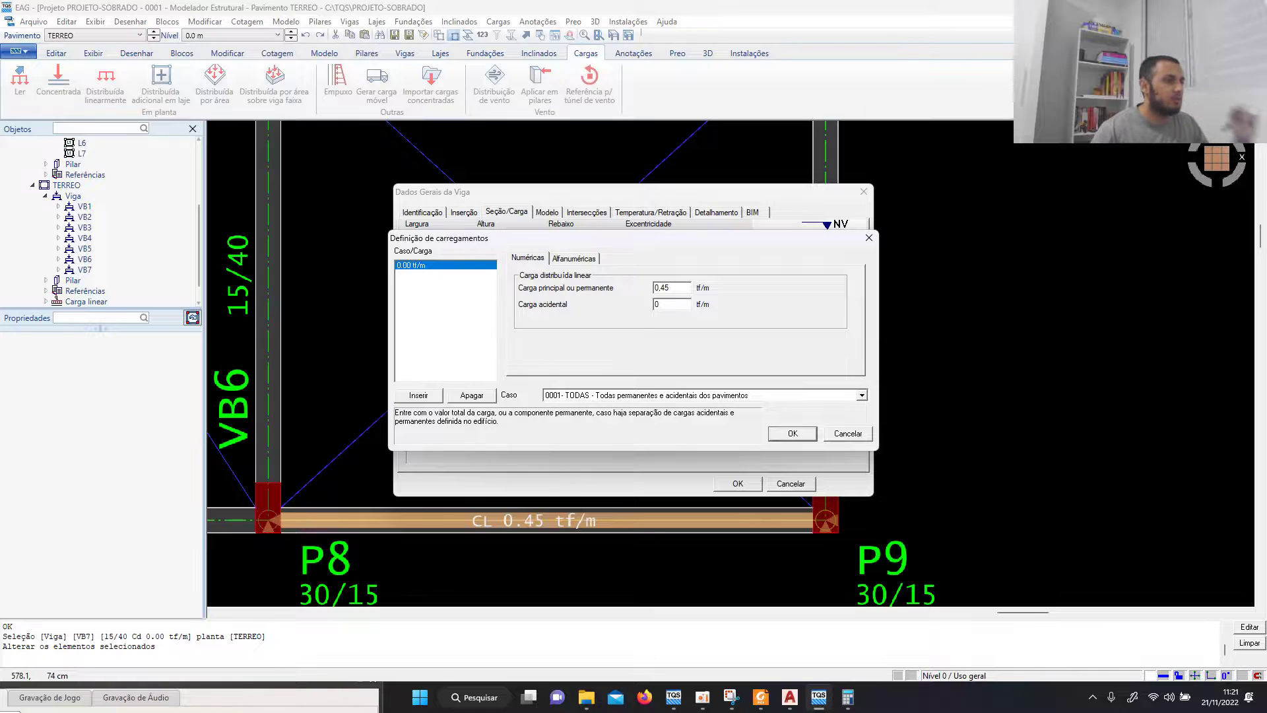
click(793, 433)
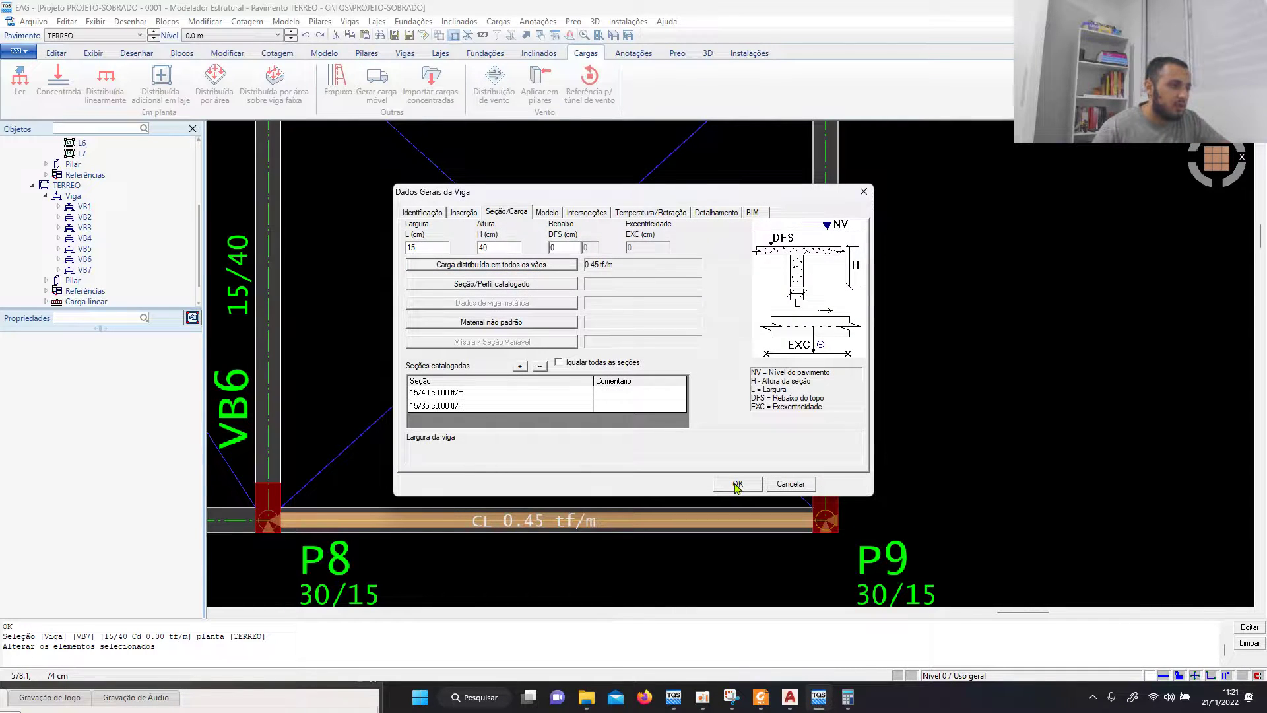
click(517, 265)
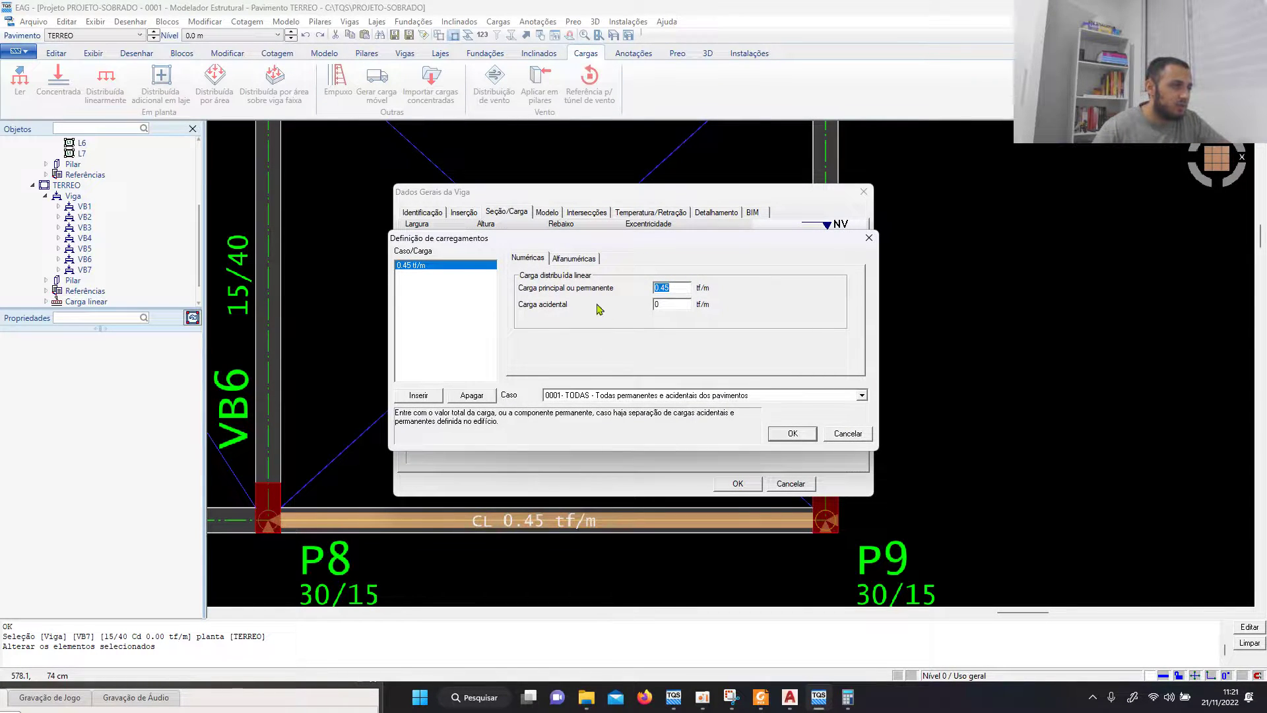
click(791, 435)
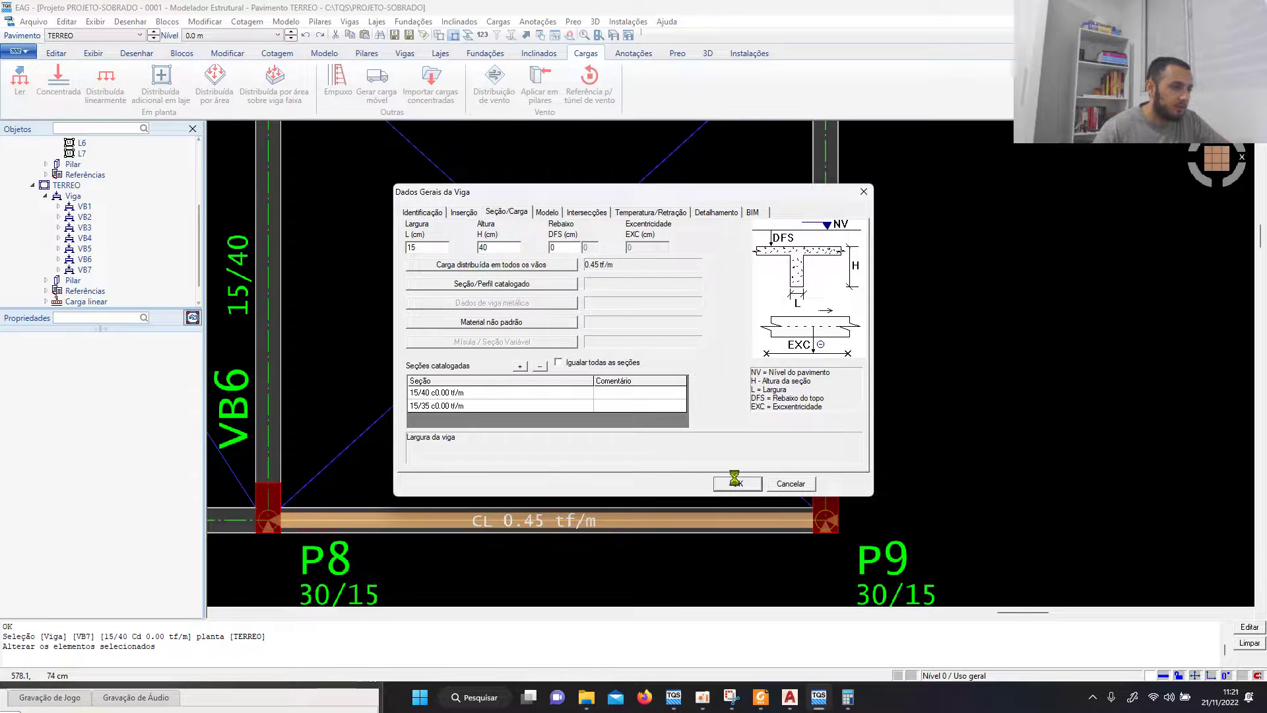
click(734, 482)
Step: Check the distributed load on VB7 over its full length and save the structural model
scroll(746, 462, down, 3)
scroll(763, 452, up, 3)
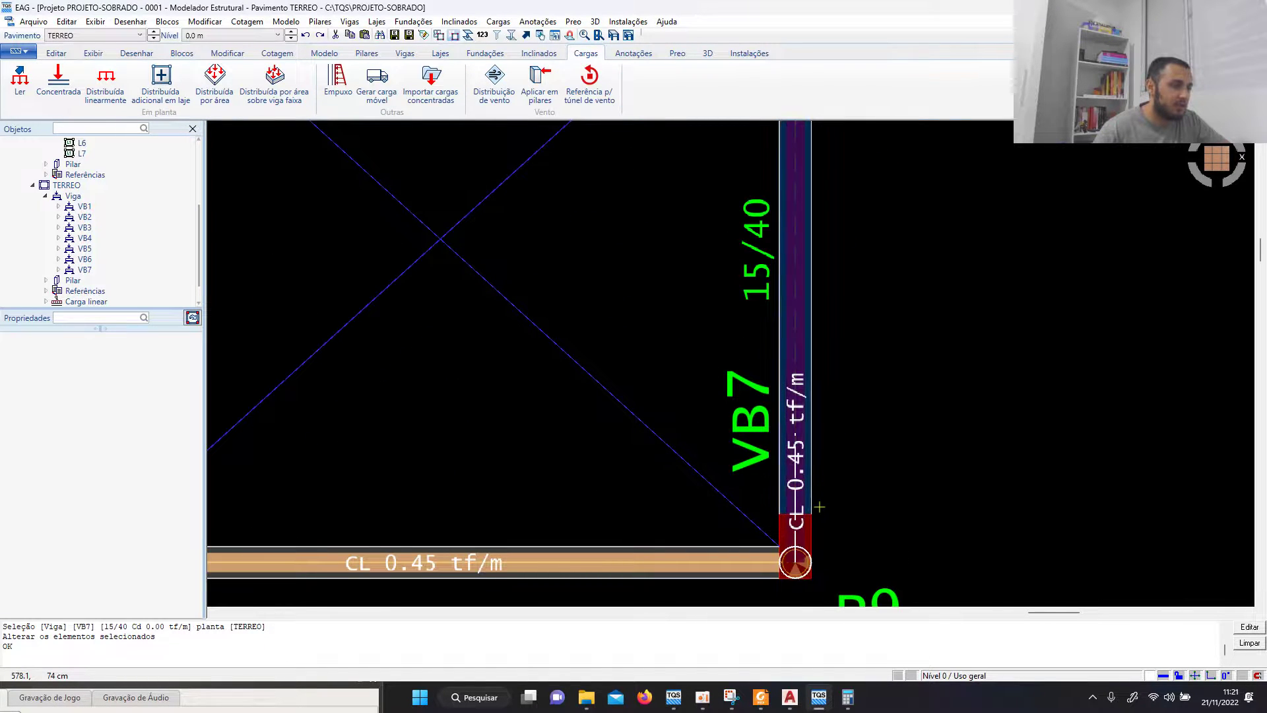
scroll(788, 515, down, 4)
scroll(776, 485, up, 3)
scroll(775, 489, down, 4)
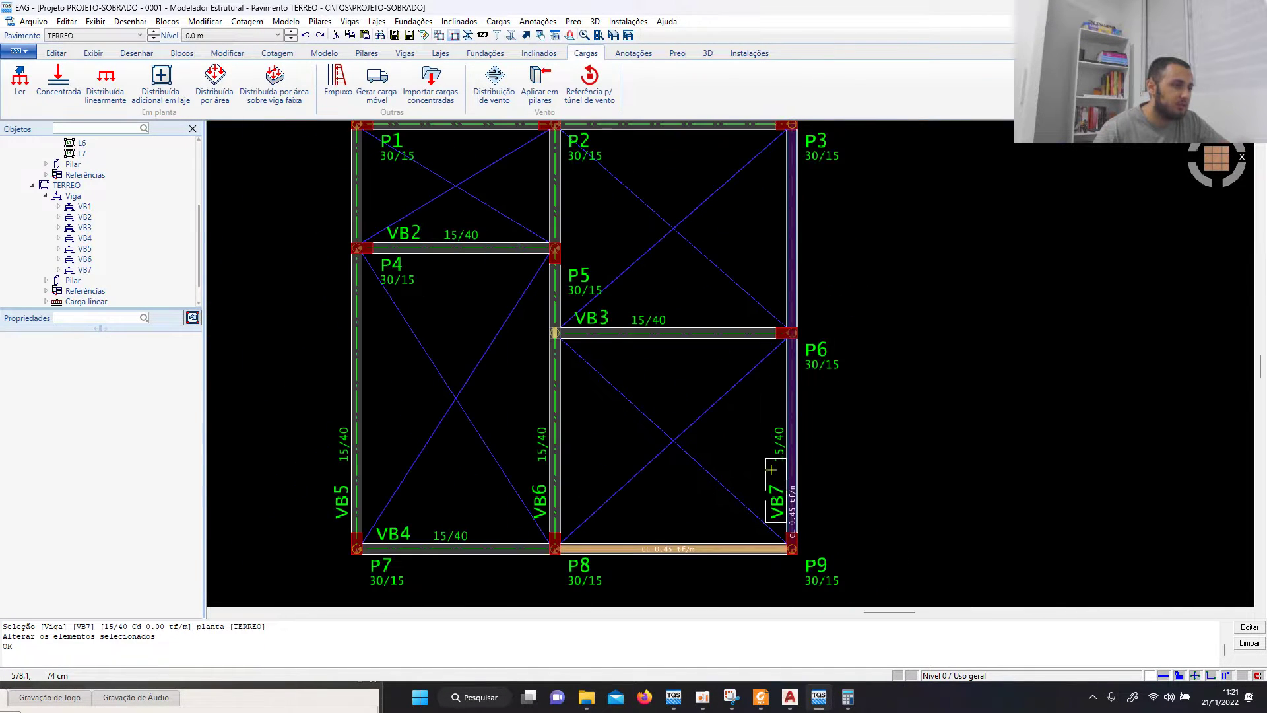
scroll(819, 445, down, 3)
scroll(809, 488, up, 6)
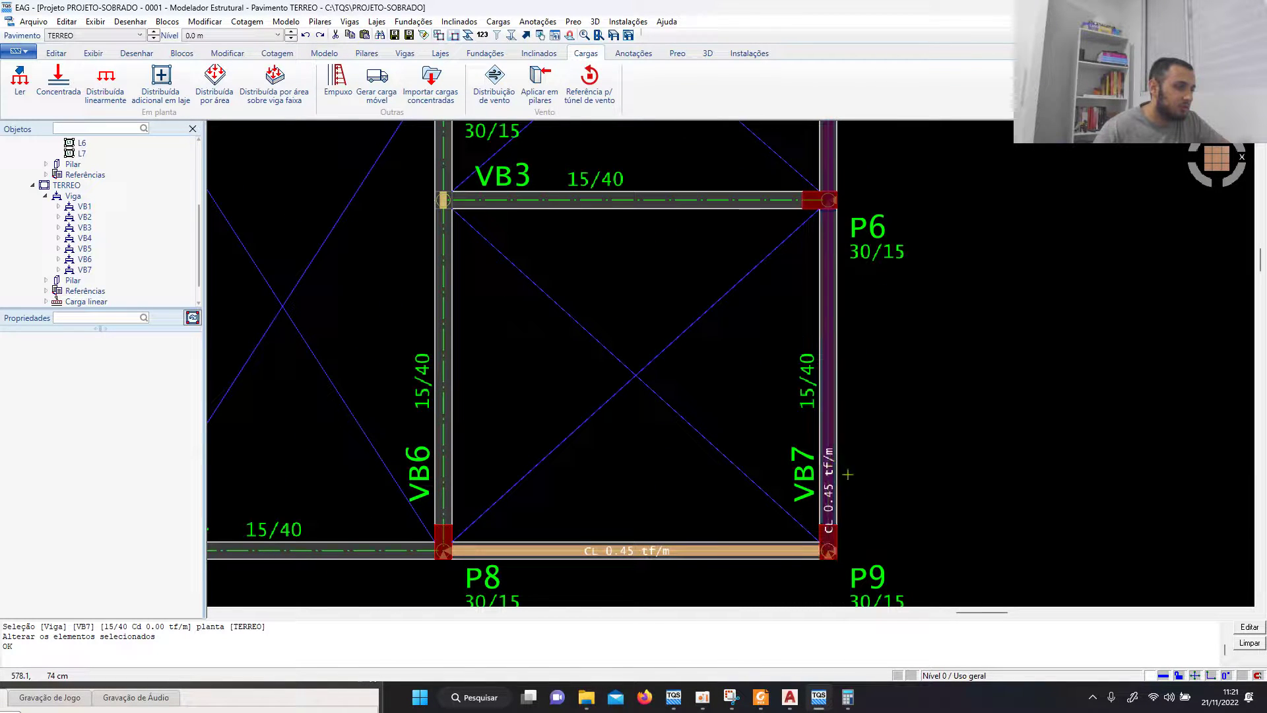
scroll(833, 503, up, 1)
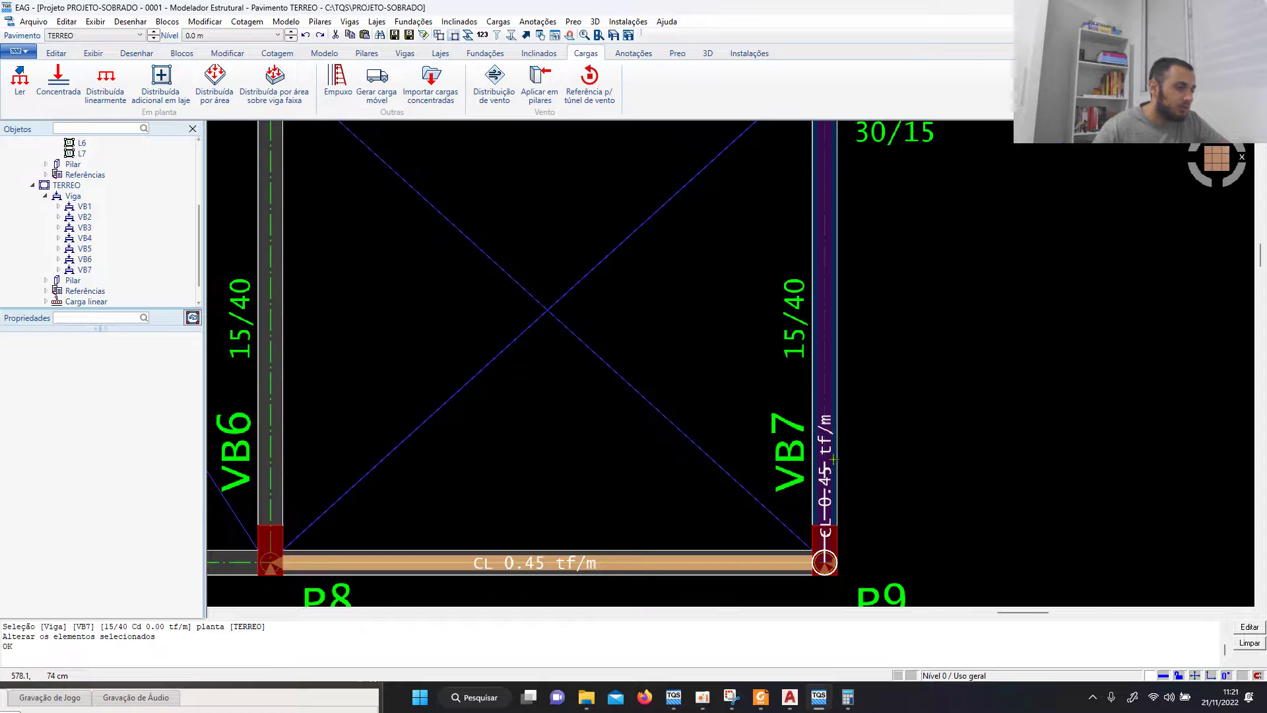
scroll(835, 503, down, 1)
scroll(930, 494, down, 3)
scroll(856, 382, up, 1)
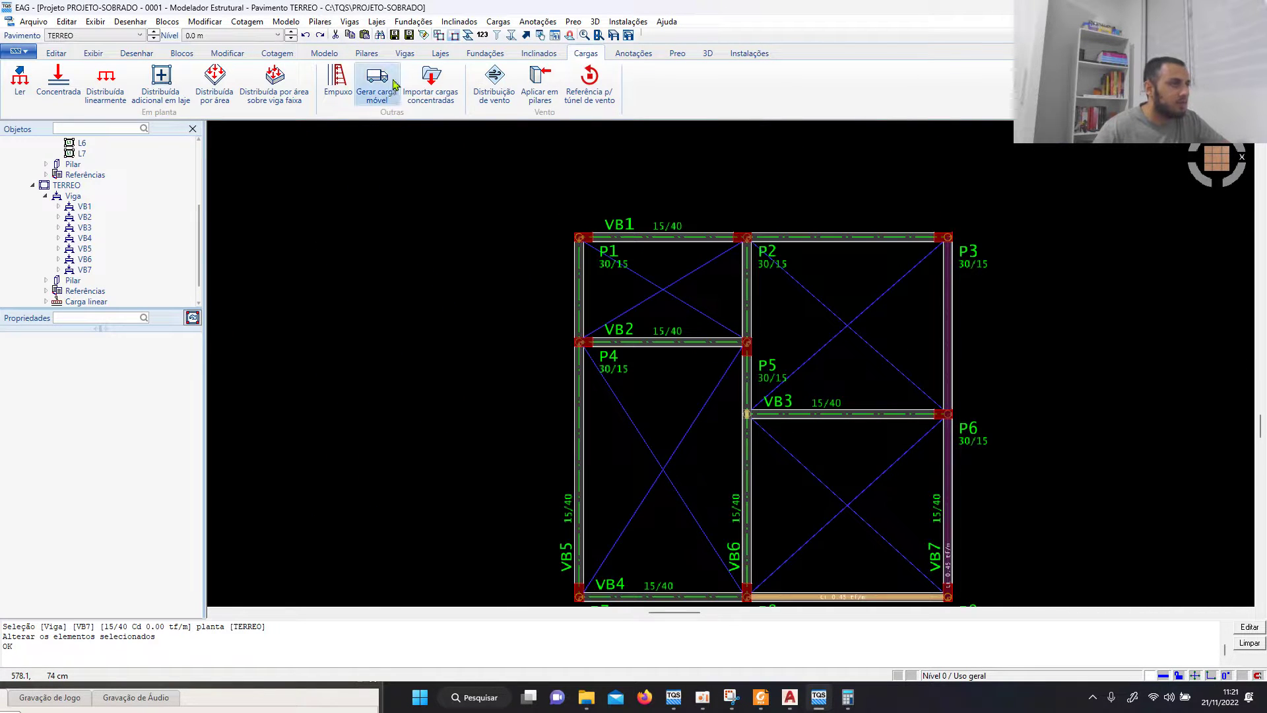
click(394, 35)
Step: Switch to AutoCAD to check the ground floor's rear wall along the stairs and Cozinha, and return to TQS
scroll(743, 233, up, 1)
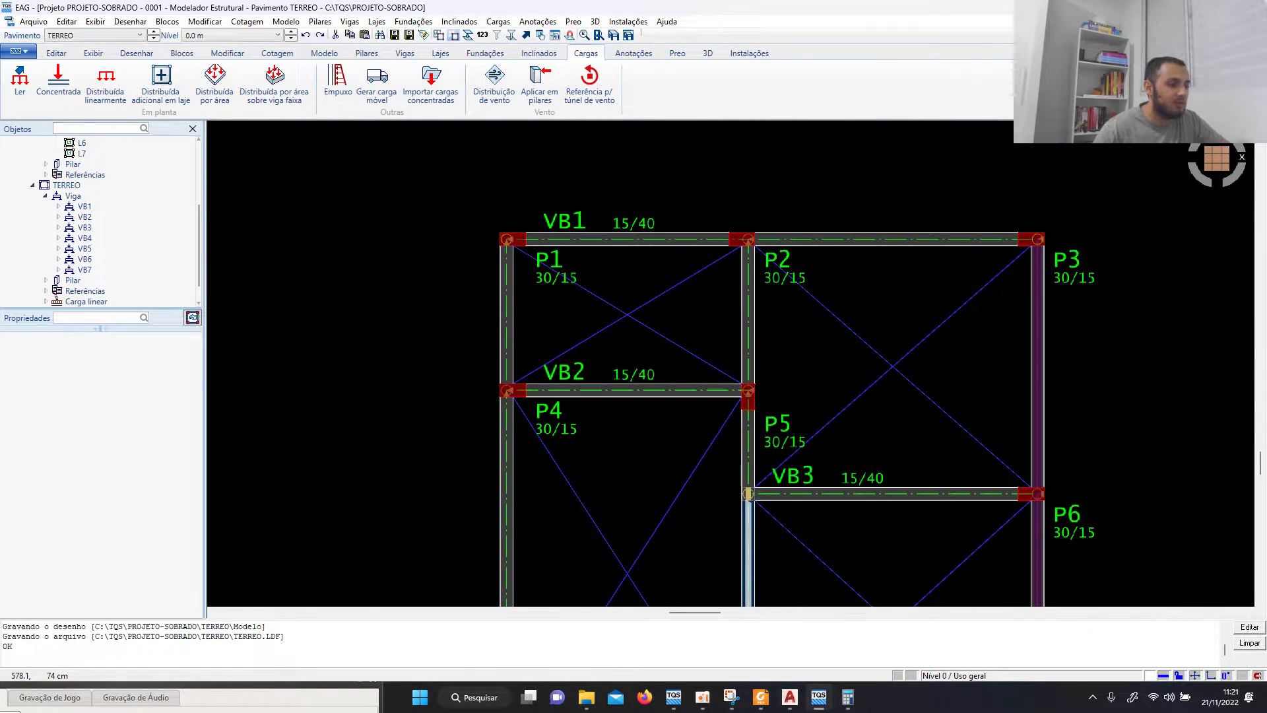
click(790, 696)
scroll(580, 290, down, 2)
scroll(581, 291, up, 4)
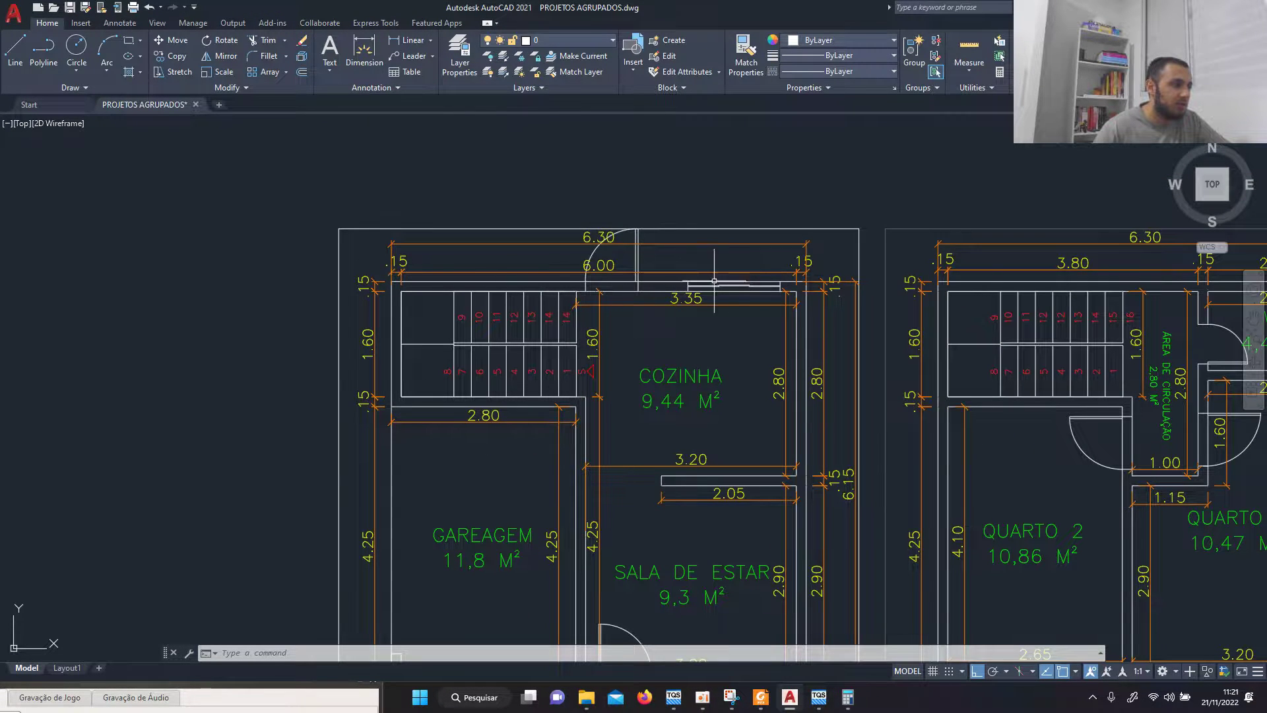
click(818, 697)
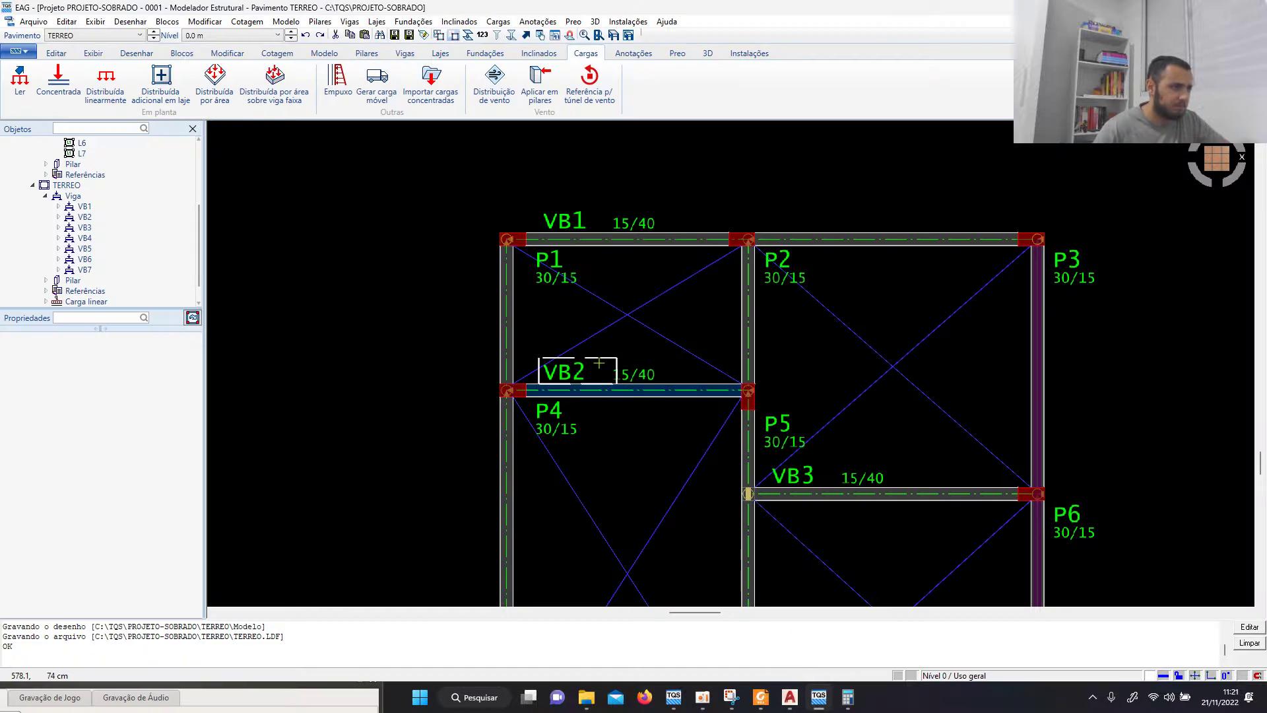
Step: Set a permanent distributed load of 0.45 tf/m on all spans of beam VB1
scroll(580, 222, up, 2)
click(564, 259)
right_click(458, 252)
click(492, 454)
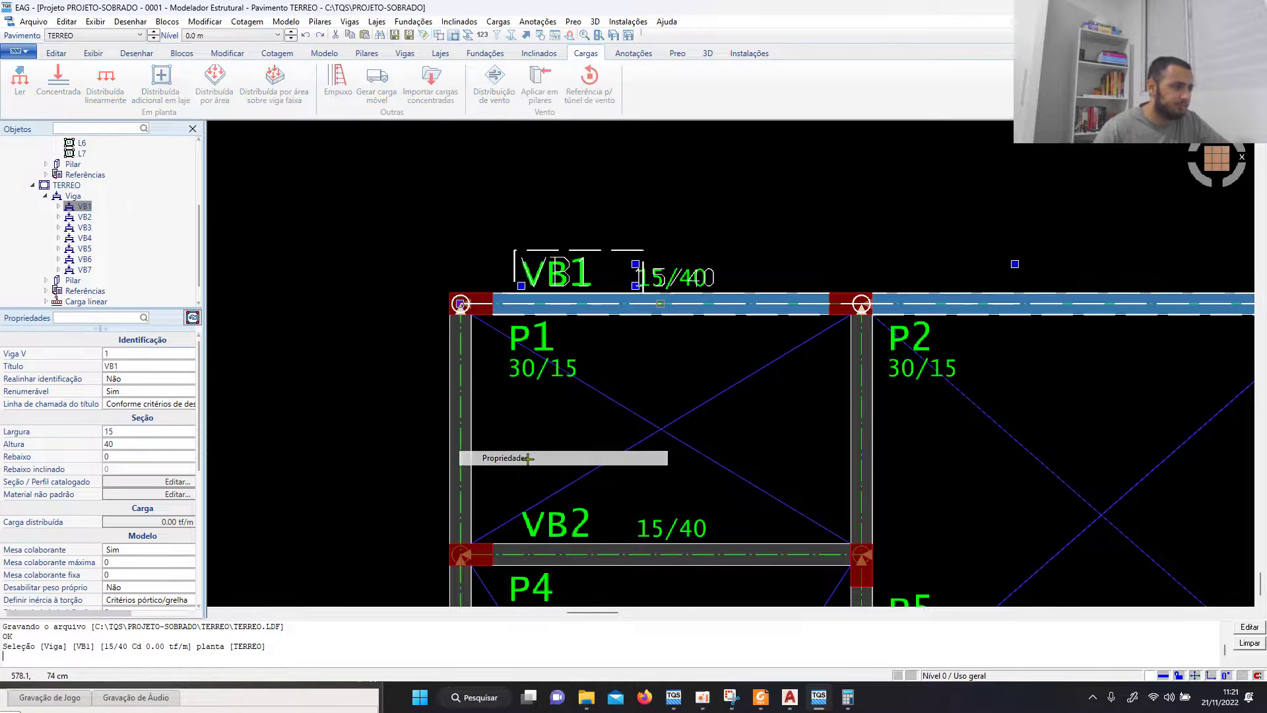
click(504, 266)
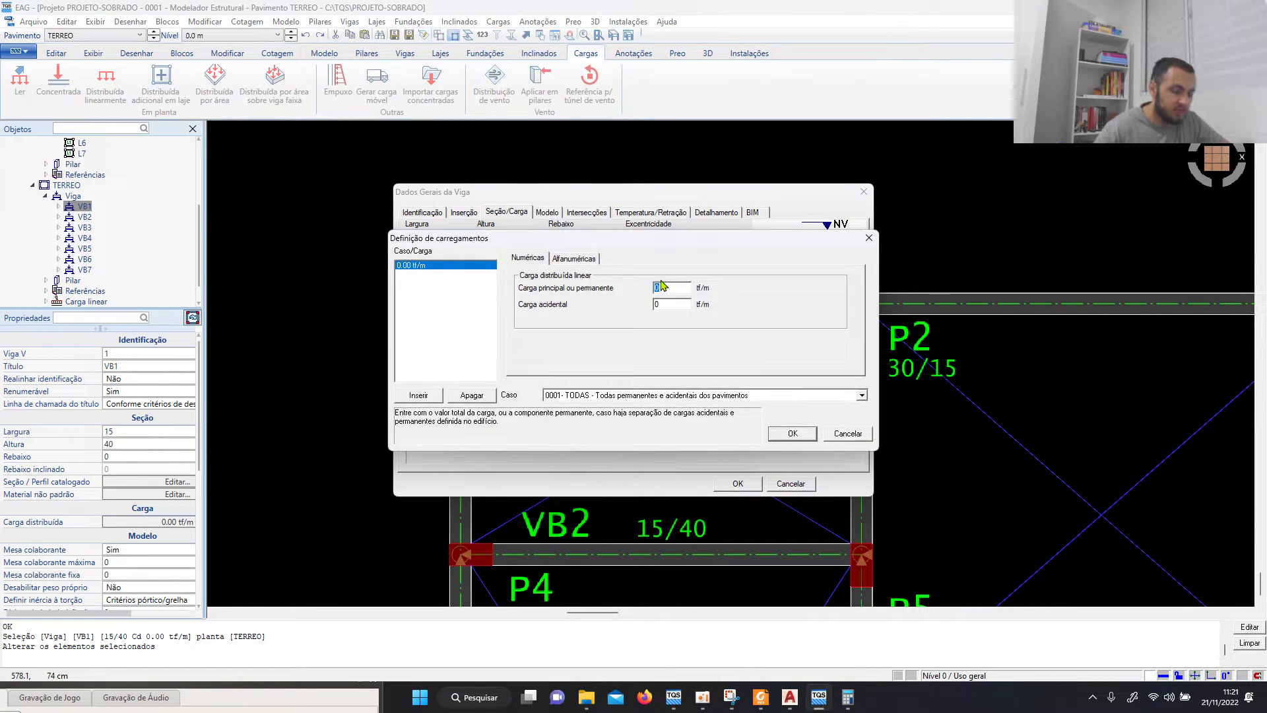
text(0.45)
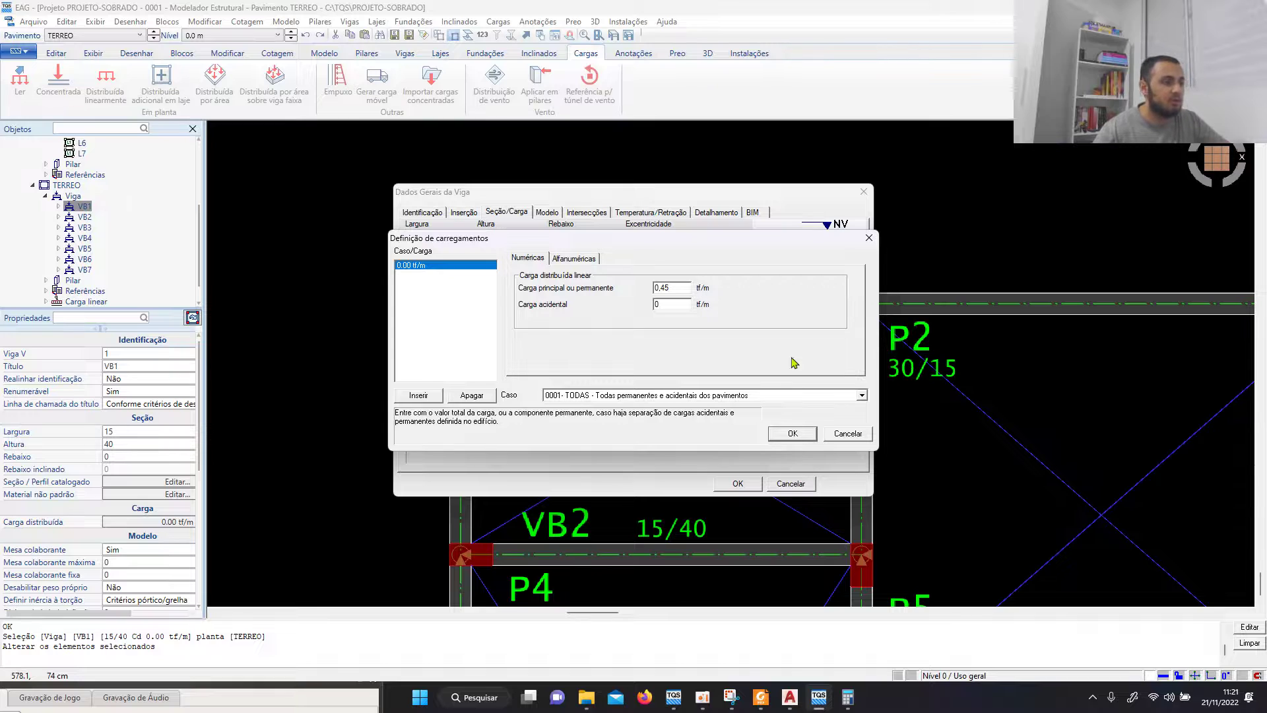
click(792, 434)
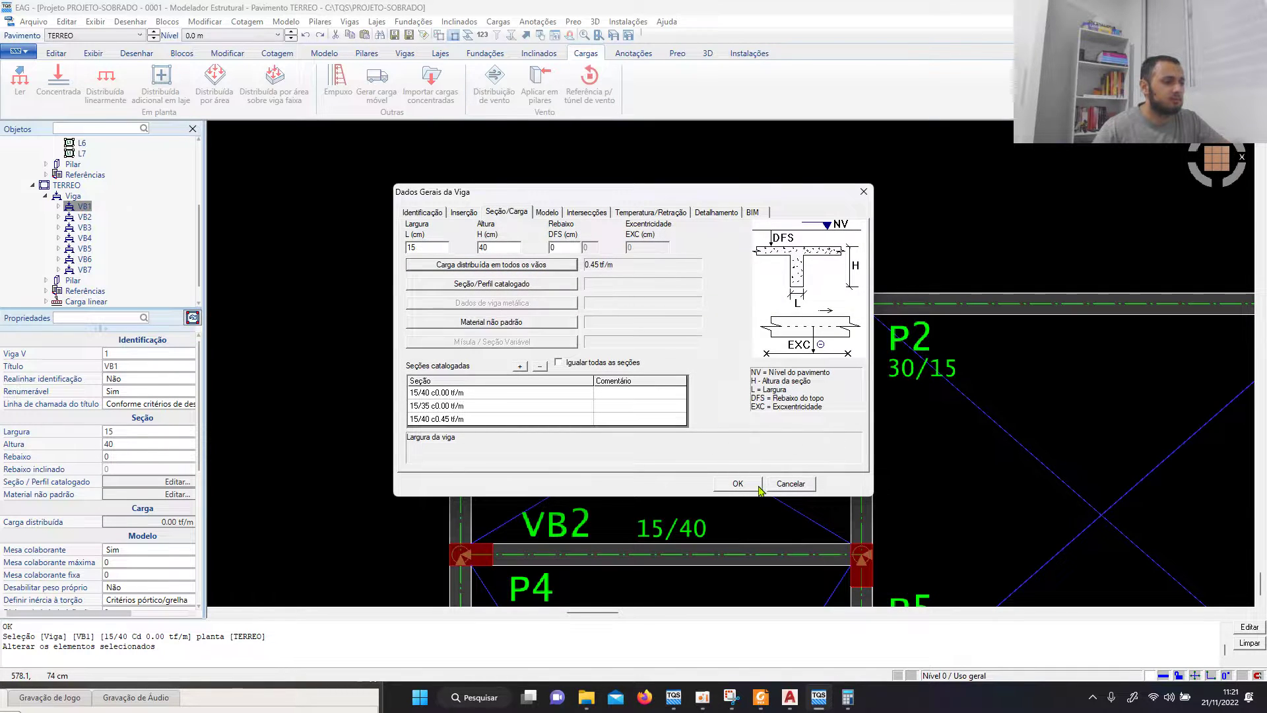
click(738, 483)
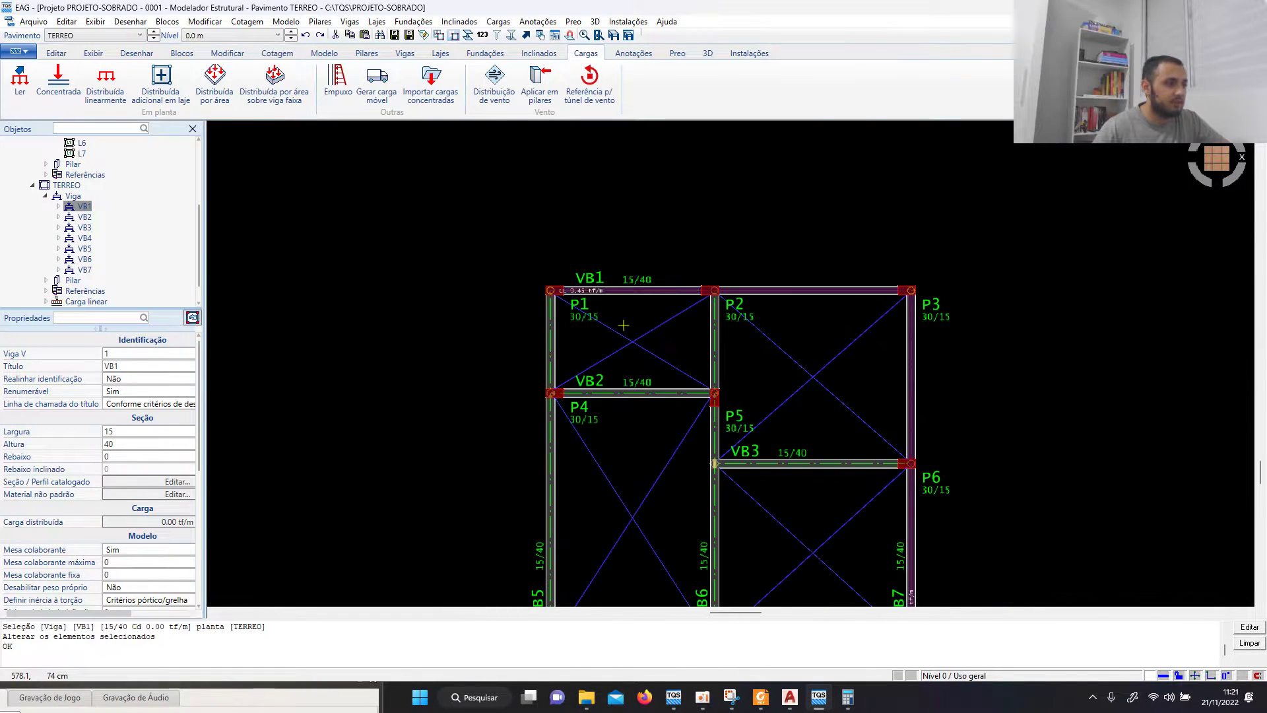
Step: Review the VB1 load, check the ground floor walls around the garage and stairs in AutoCAD, and return to TQS
scroll(560, 189, down, 3)
scroll(586, 242, up, 4)
scroll(578, 462, down, 2)
scroll(568, 331, up, 2)
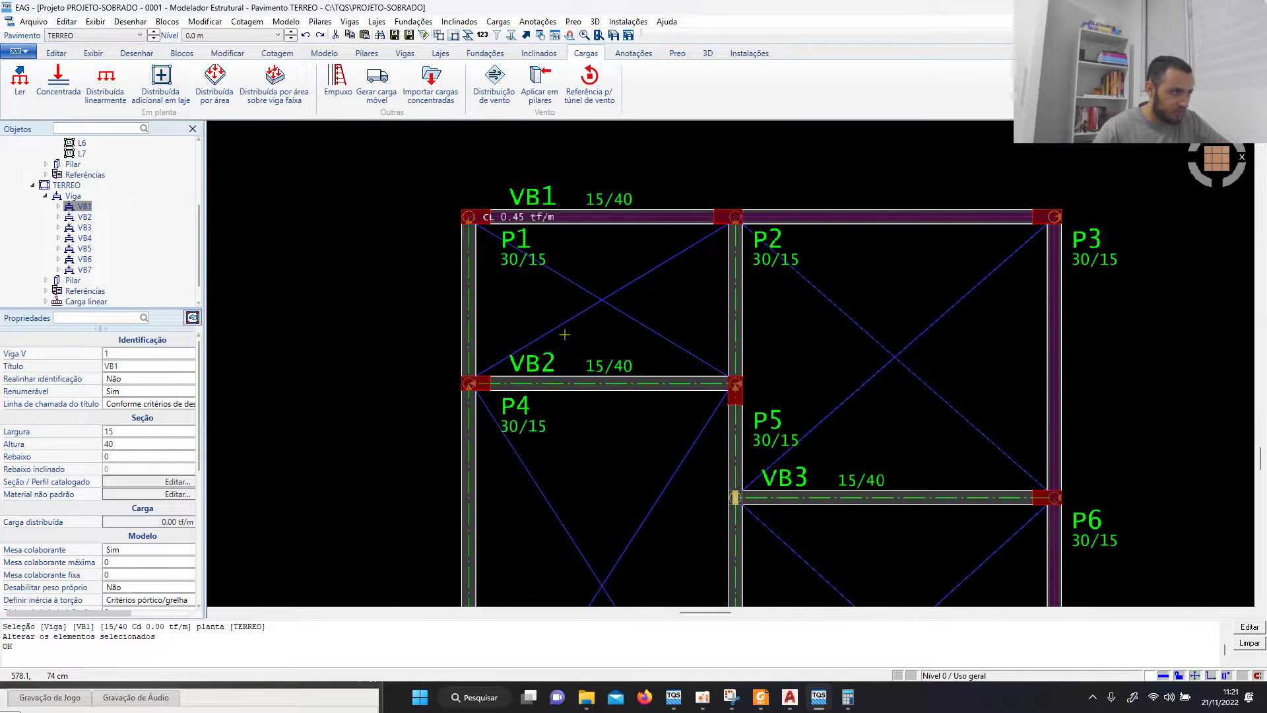
click(849, 705)
click(848, 704)
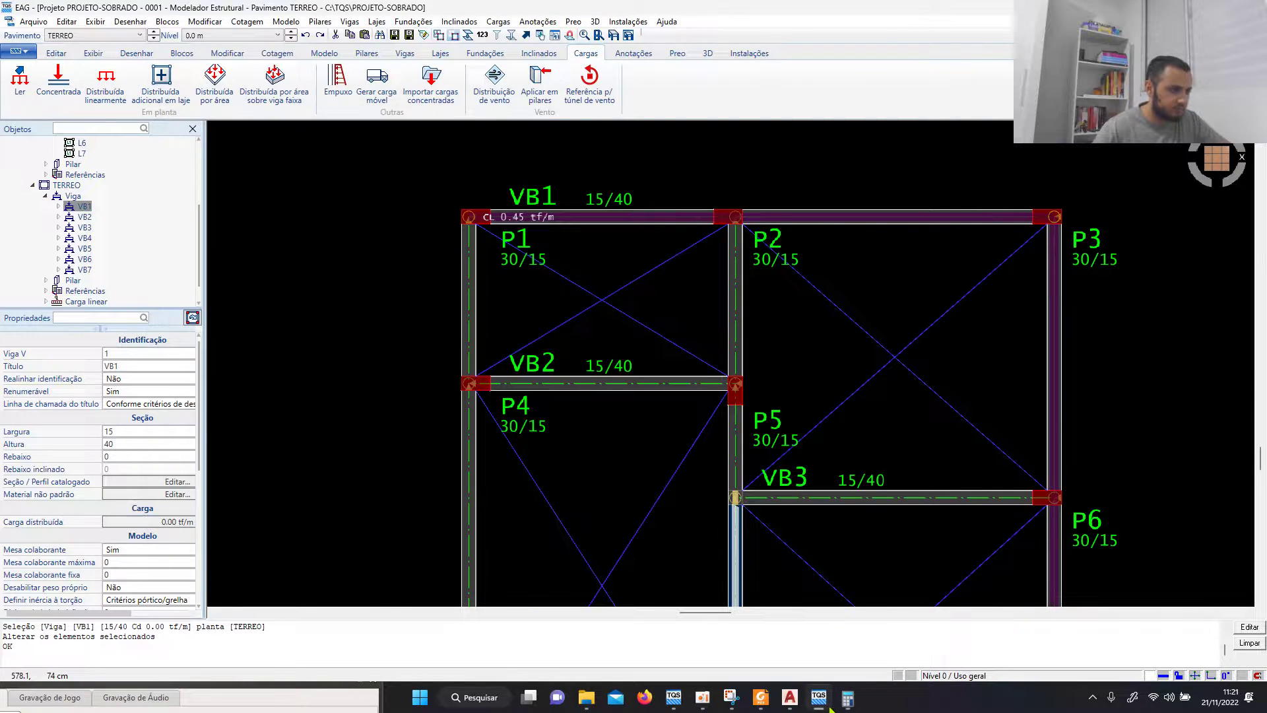
click(792, 701)
scroll(549, 366, down, 2)
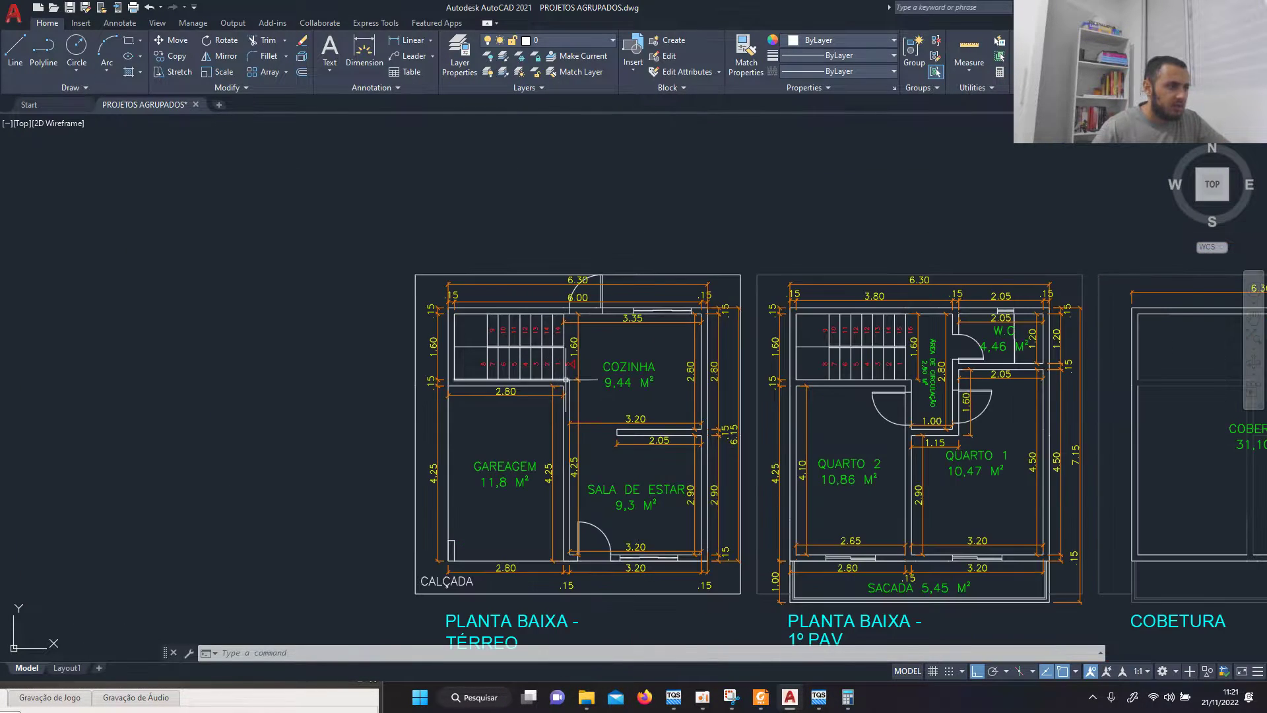
scroll(554, 370, up, 2)
scroll(570, 323, down, 2)
scroll(605, 434, up, 2)
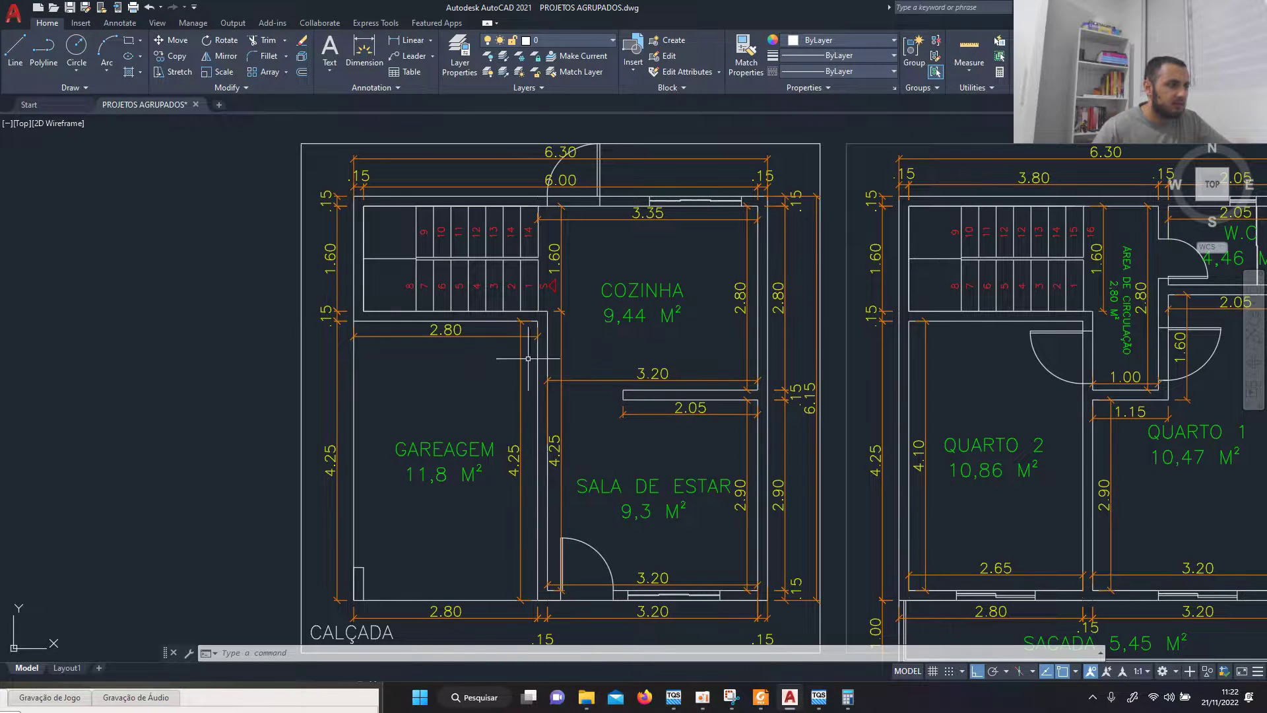
click(819, 697)
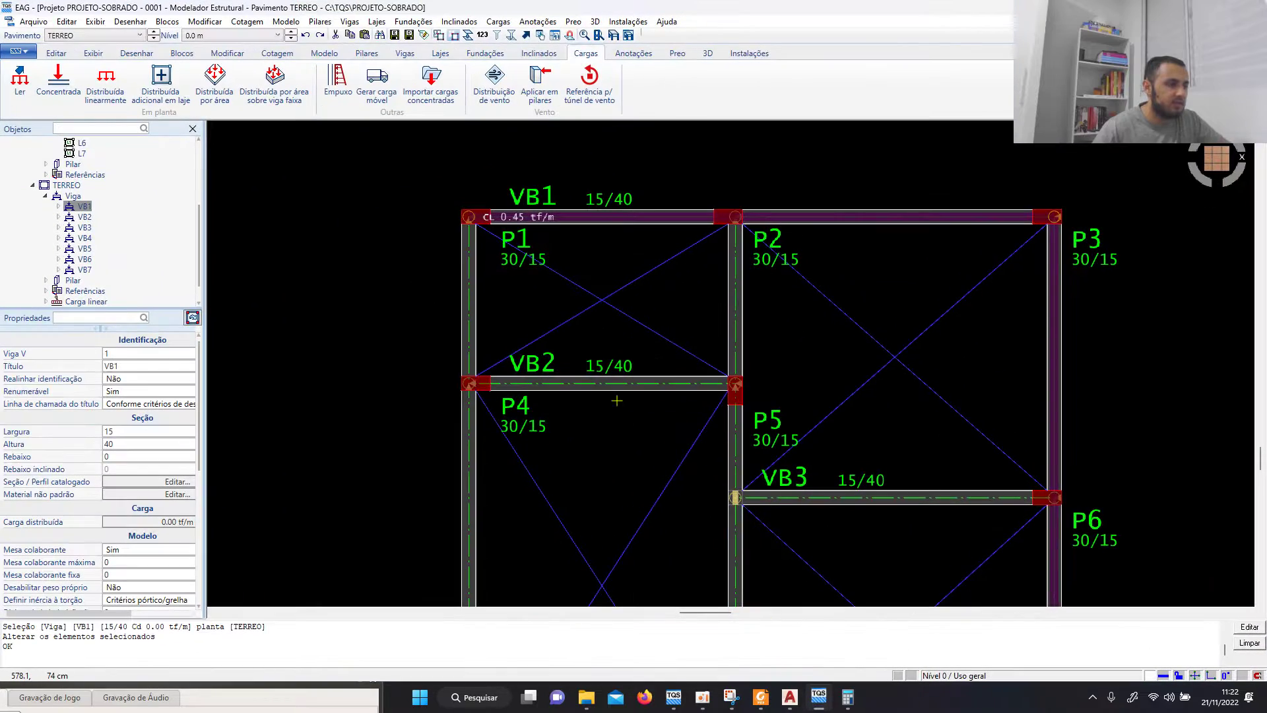
Step: Locate the walled stretch of VB6 and start a linearly distributed load with a permanent value of 0.45 tf/m
scroll(658, 505, down, 2)
scroll(658, 505, up, 4)
scroll(658, 505, down, 2)
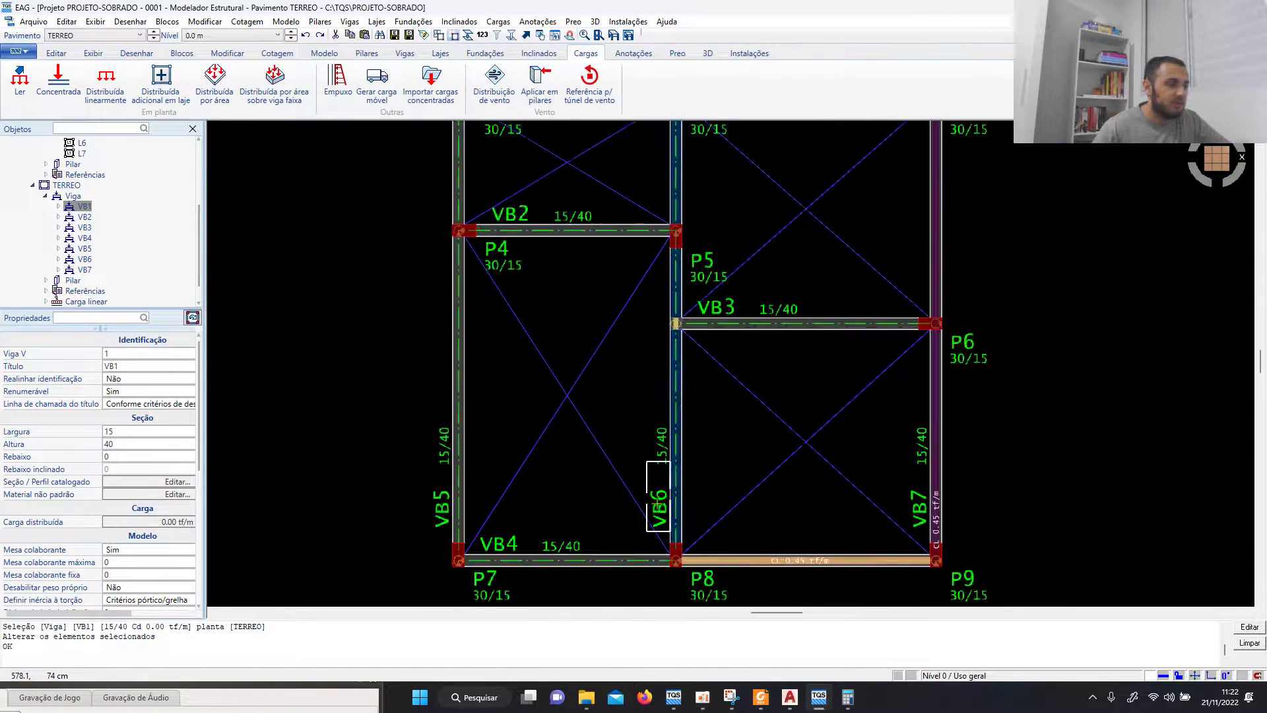
scroll(685, 171, up, 3)
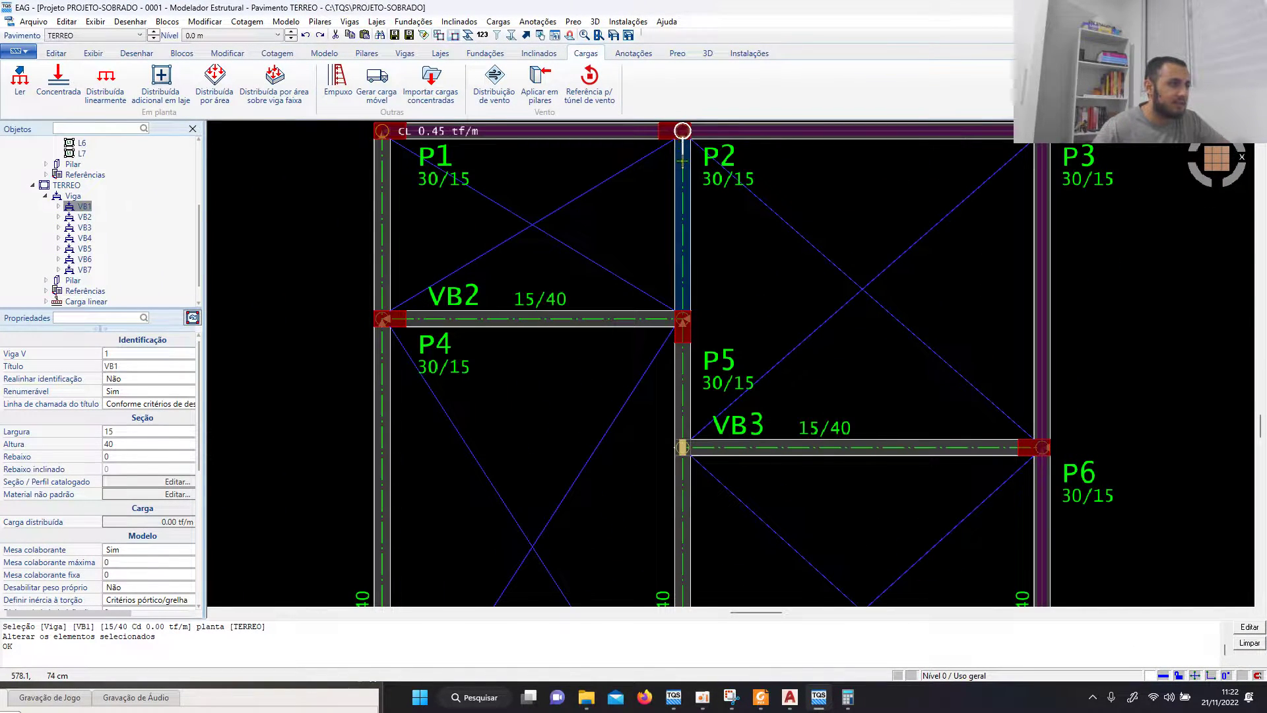
scroll(680, 187, down, 2)
scroll(676, 427, up, 2)
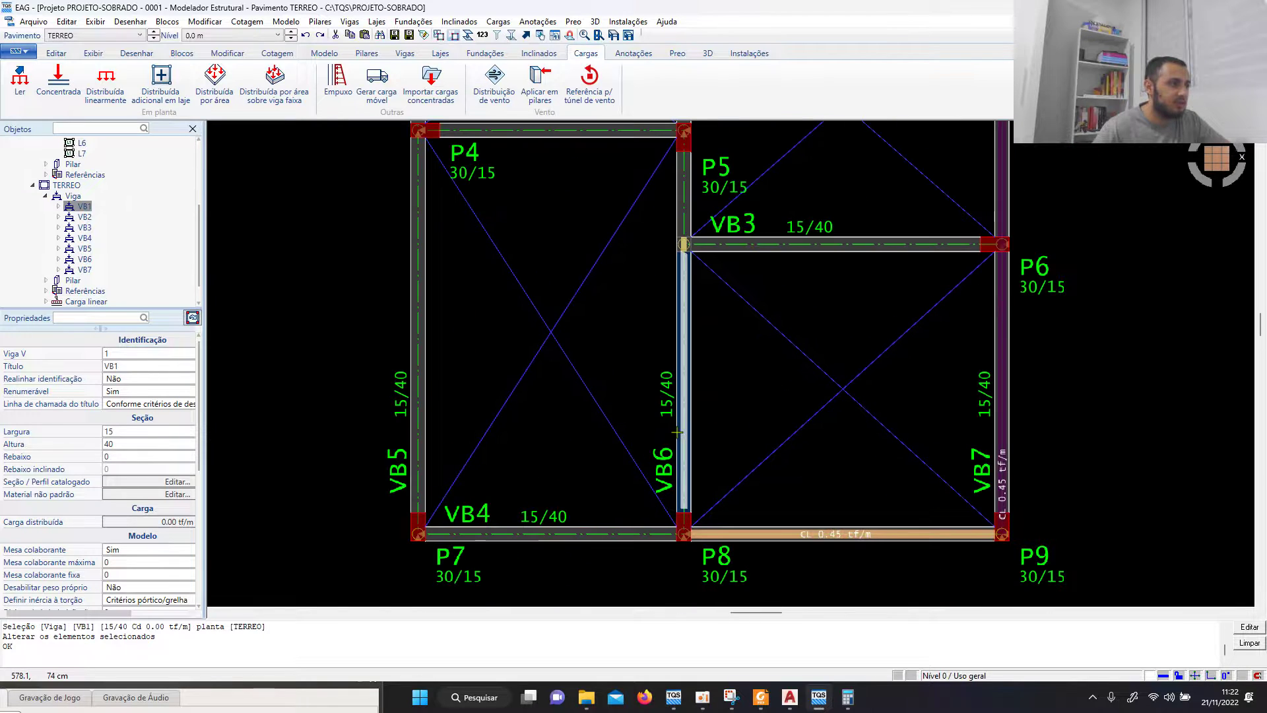
click(106, 95)
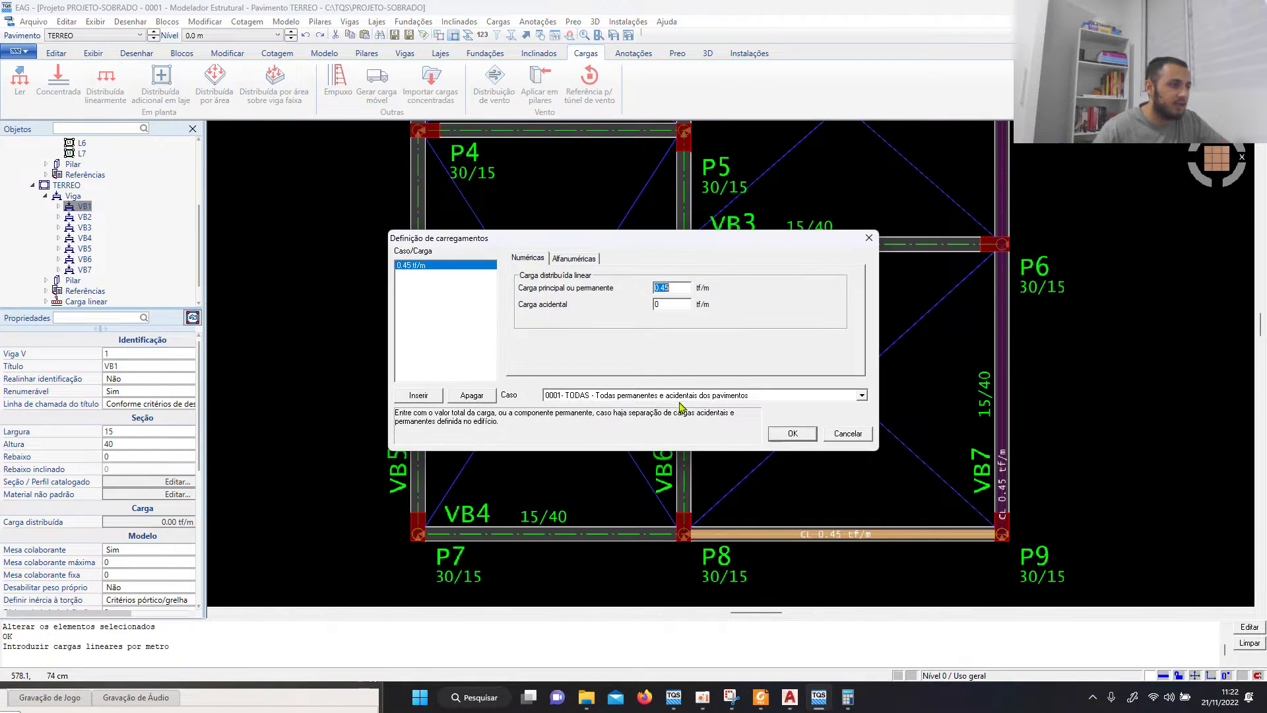
click(793, 433)
Step: Place the linear load along VB6 from the face of P8 to the face of P5, end the placement and save the model
scroll(684, 531, up, 4)
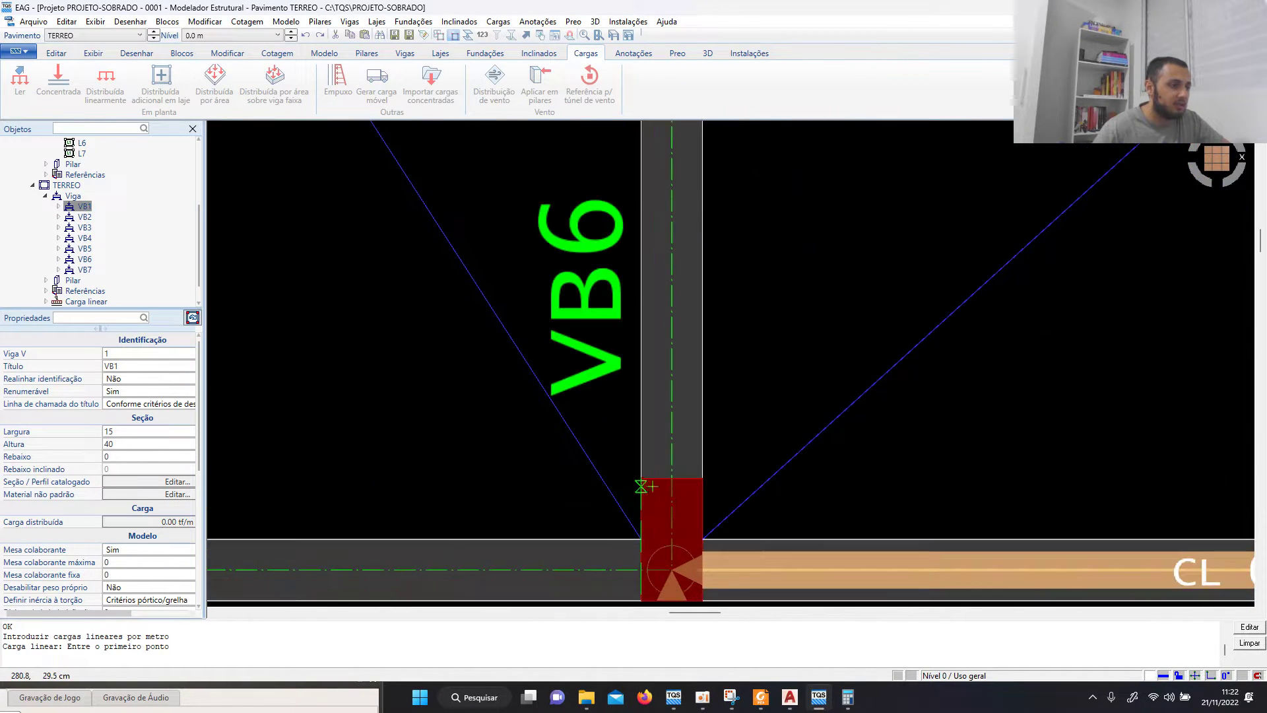
click(674, 524)
scroll(673, 567, down, 4)
scroll(679, 467, up, 5)
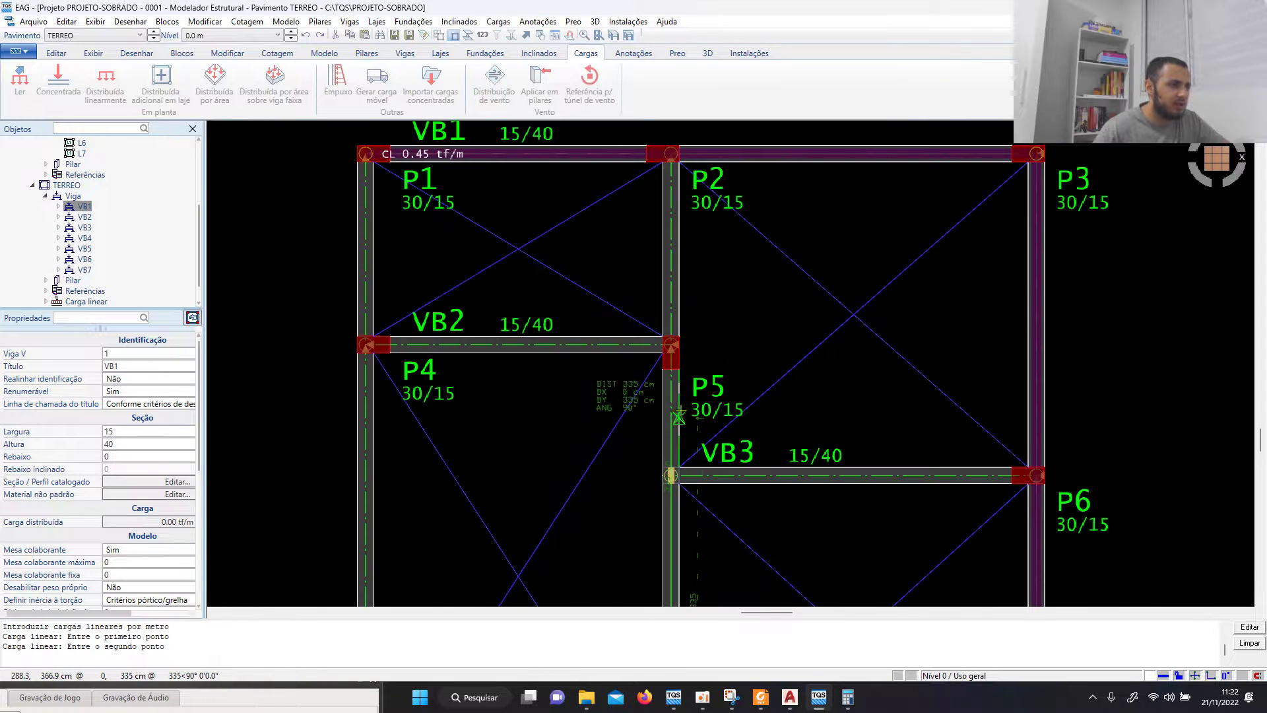
click(701, 344)
scroll(729, 316, down, 5)
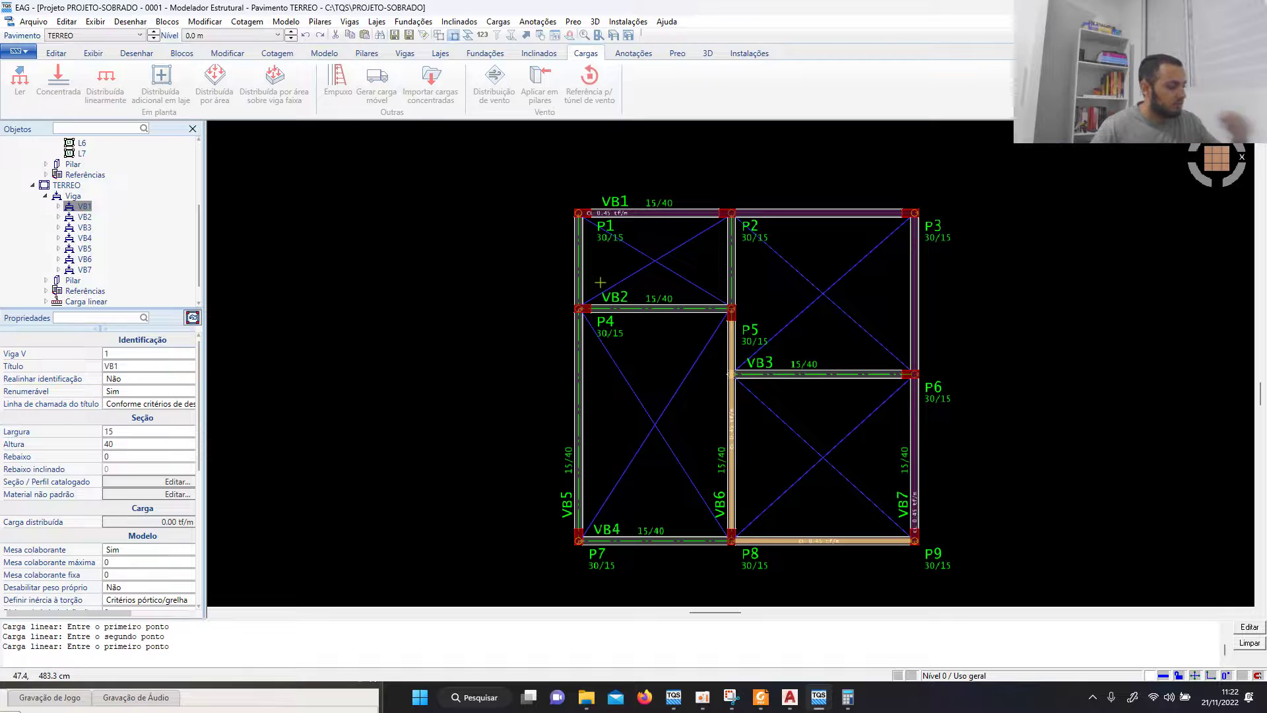
key(Escape)
click(394, 36)
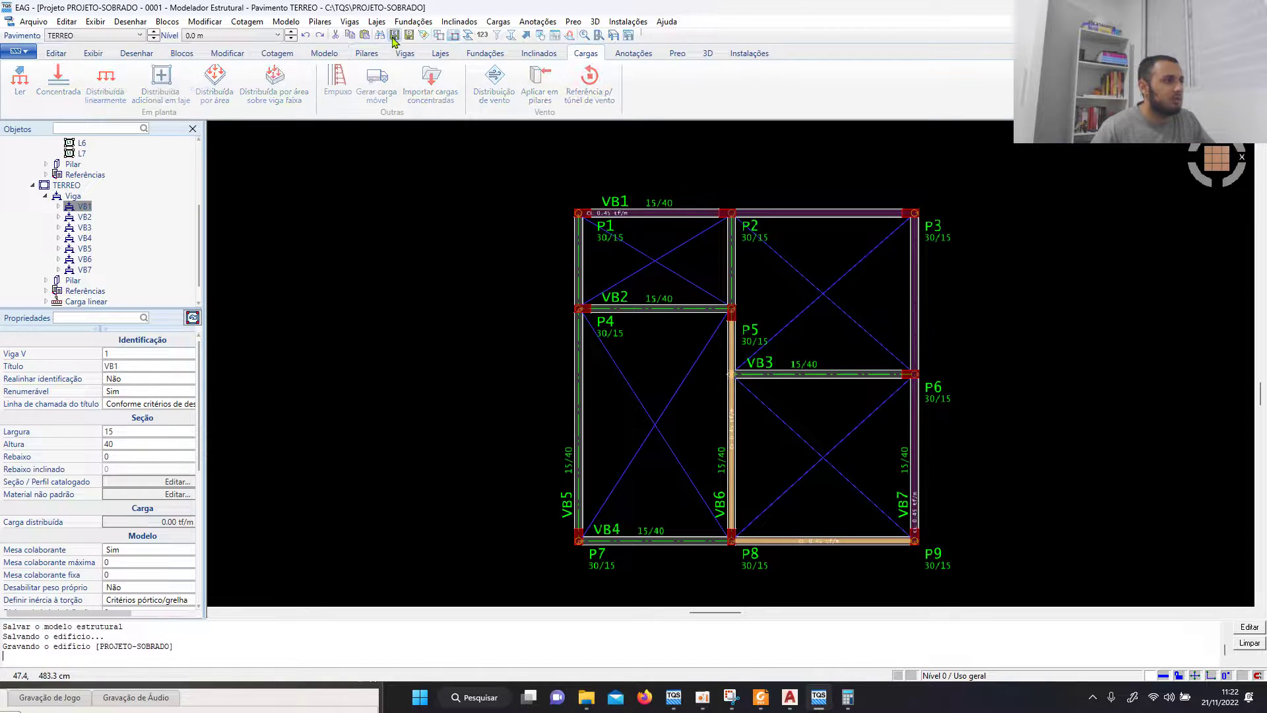
Step: Review the TERREO beam loads, and switch to AutoCAD to examine the partition wall between Cozinha and Sala de Estar
scroll(645, 277, up, 4)
scroll(651, 330, down, 5)
scroll(798, 380, up, 4)
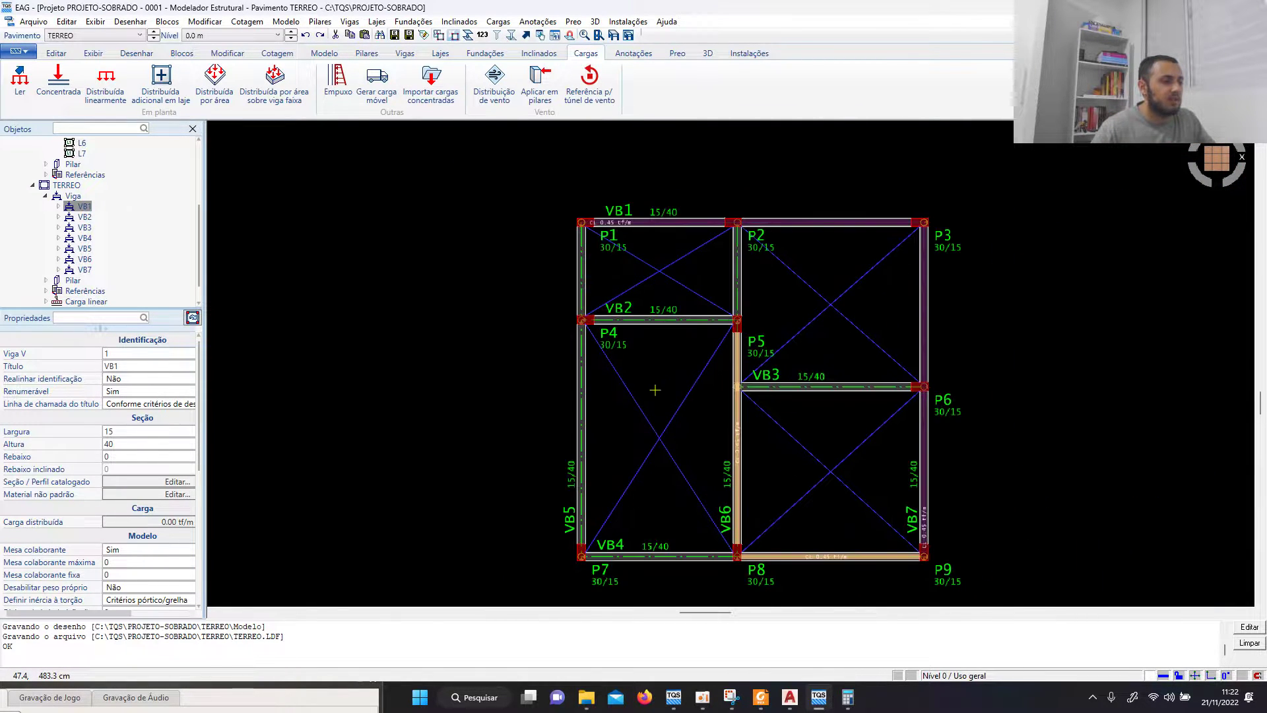
click(794, 699)
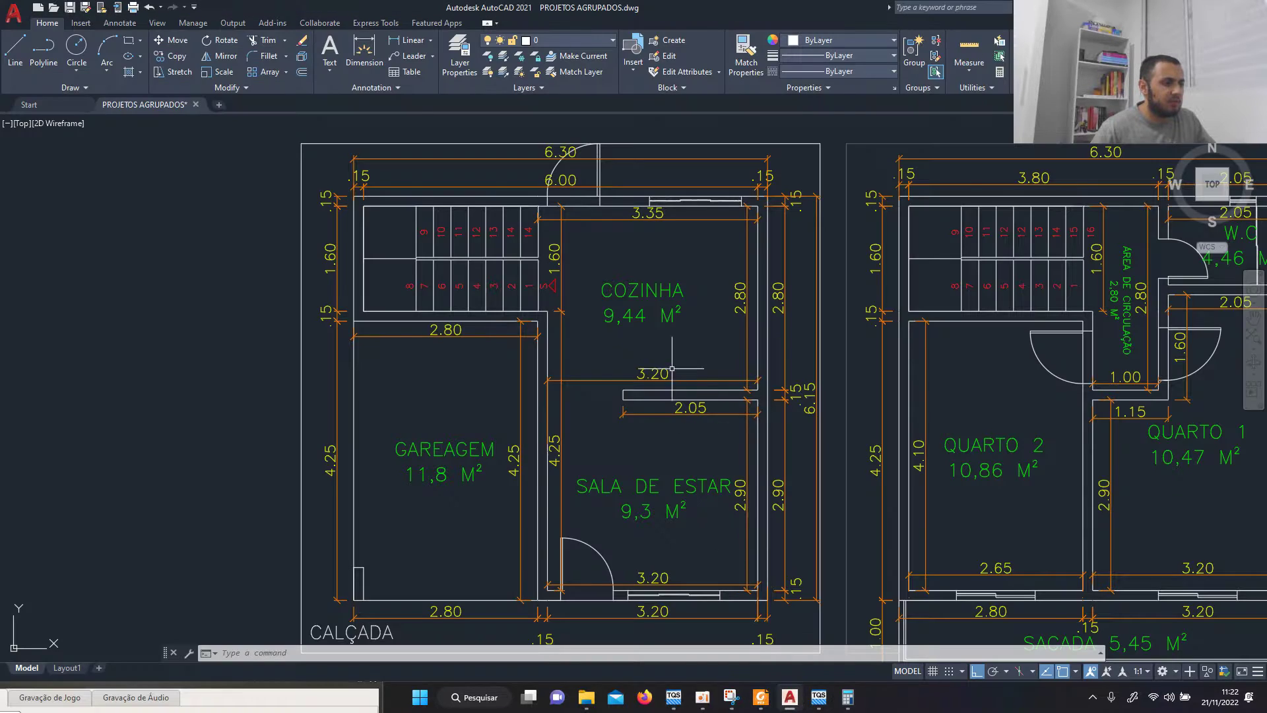
scroll(671, 420, up, 2)
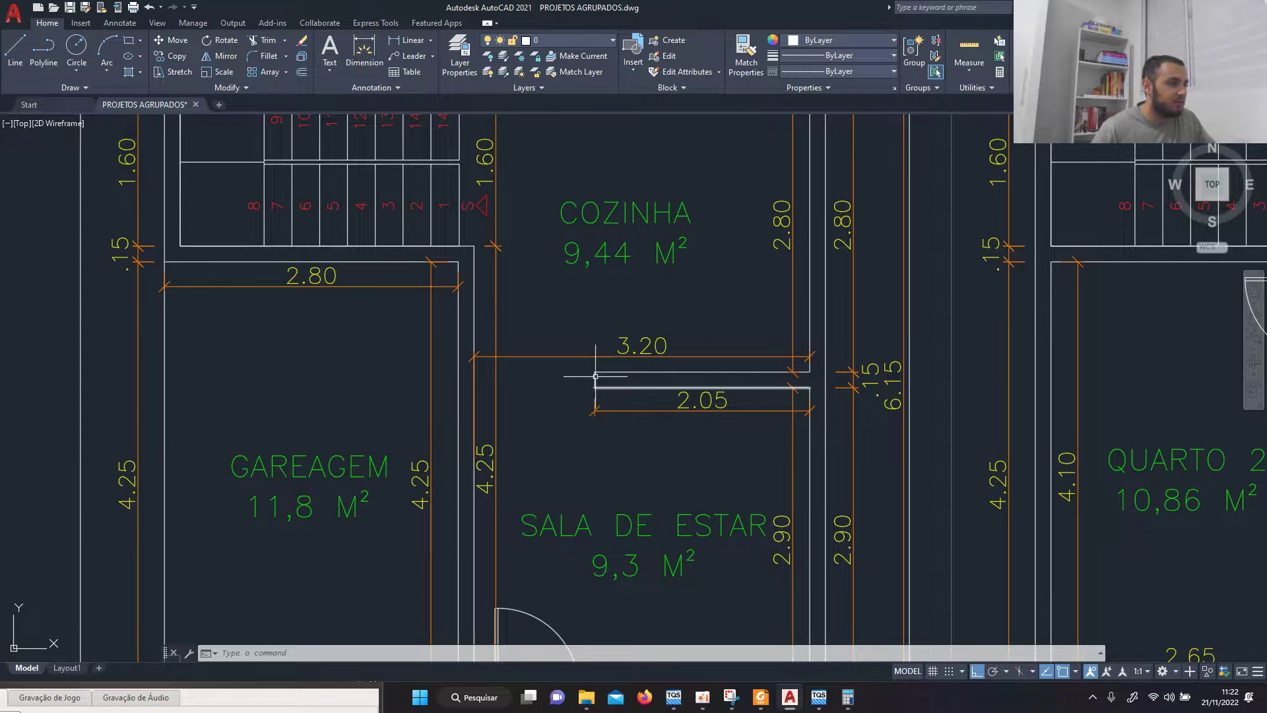
Step: Switch back to TQS and start a linearly distributed load with a permanent value of 0.45 tf/m
click(818, 697)
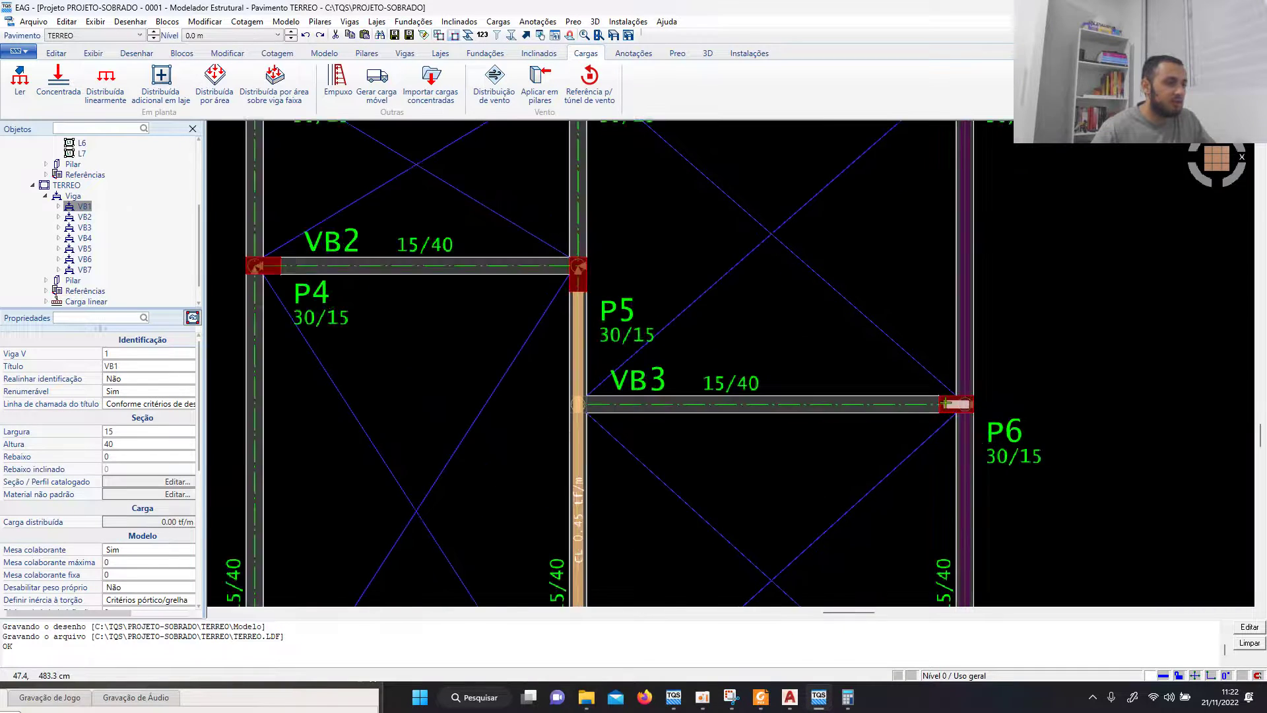
click(792, 705)
click(792, 705)
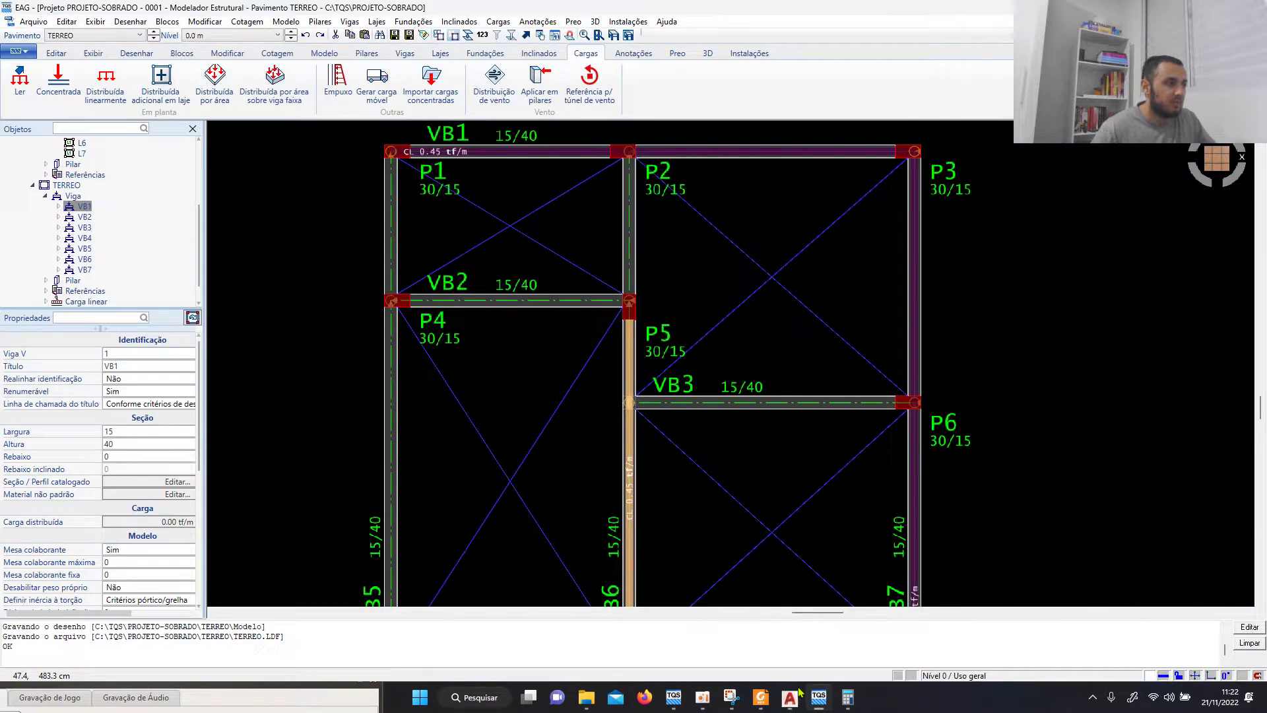
click(99, 96)
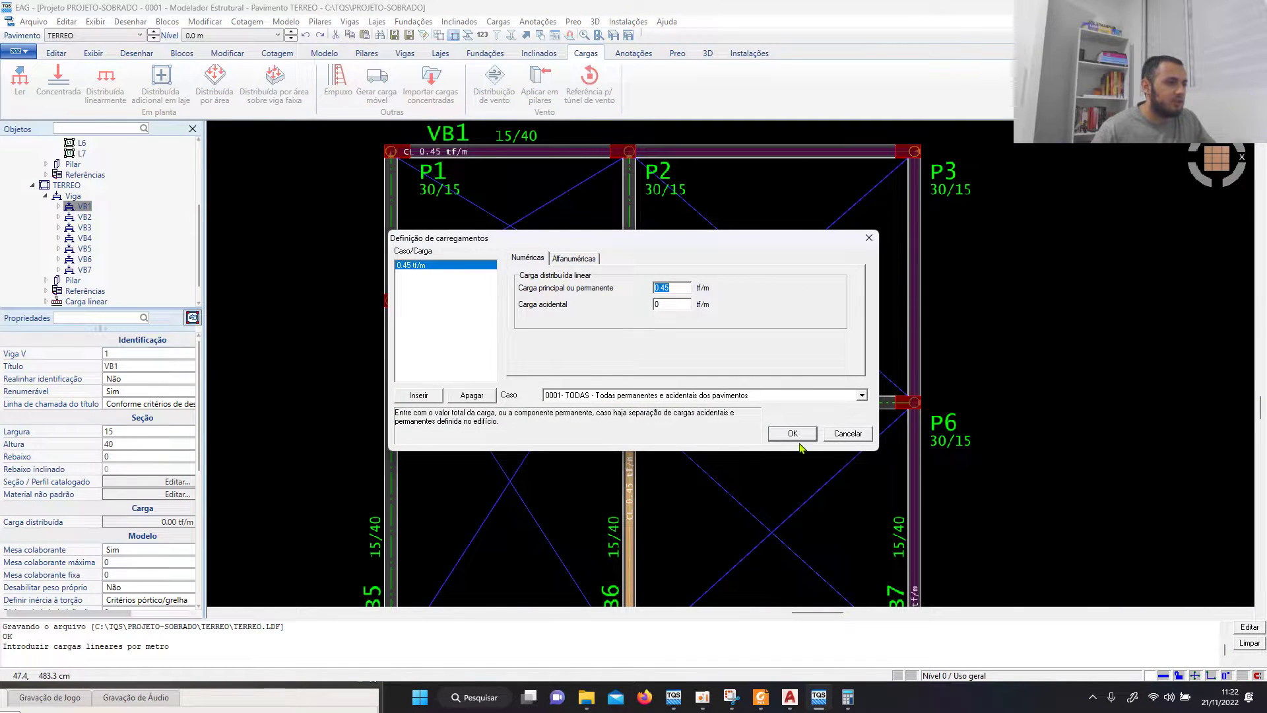
click(794, 435)
Step: Set the load's first point on VB3's axis, aligned through an auxiliary point with VB7's inner face at P6
scroll(815, 409, up, 3)
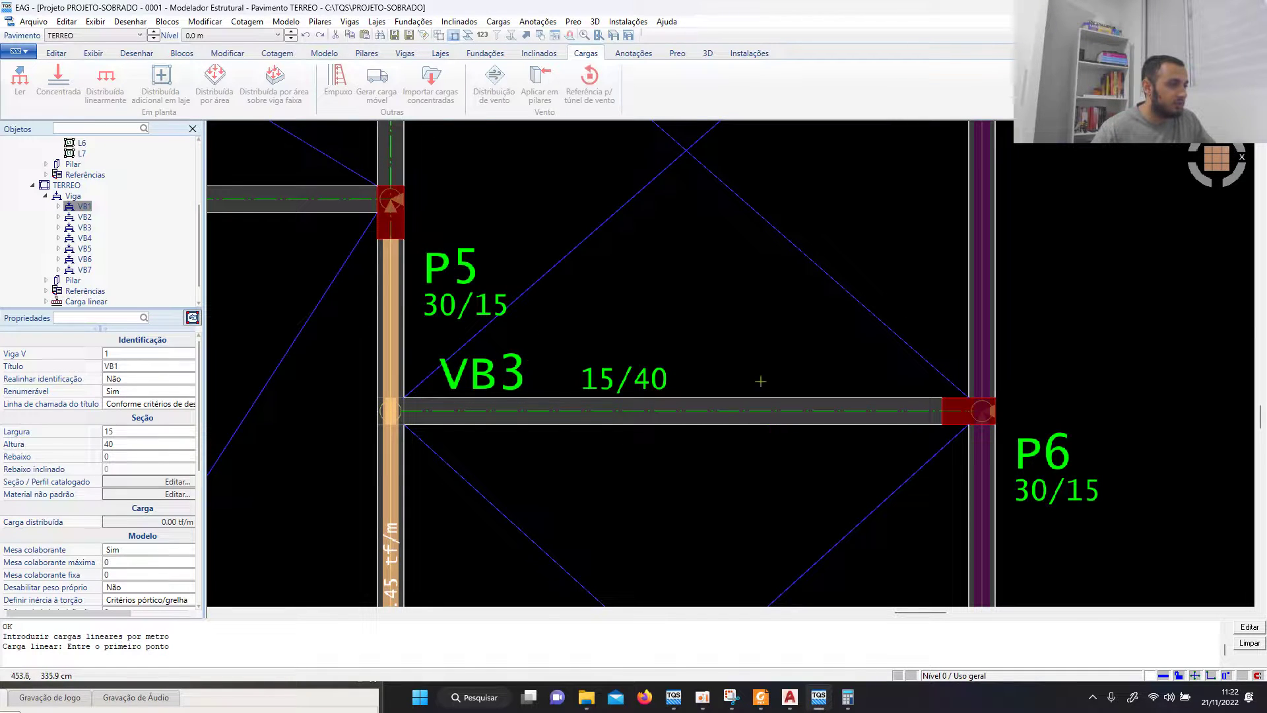
scroll(924, 409, up, 1)
scroll(931, 399, up, 2)
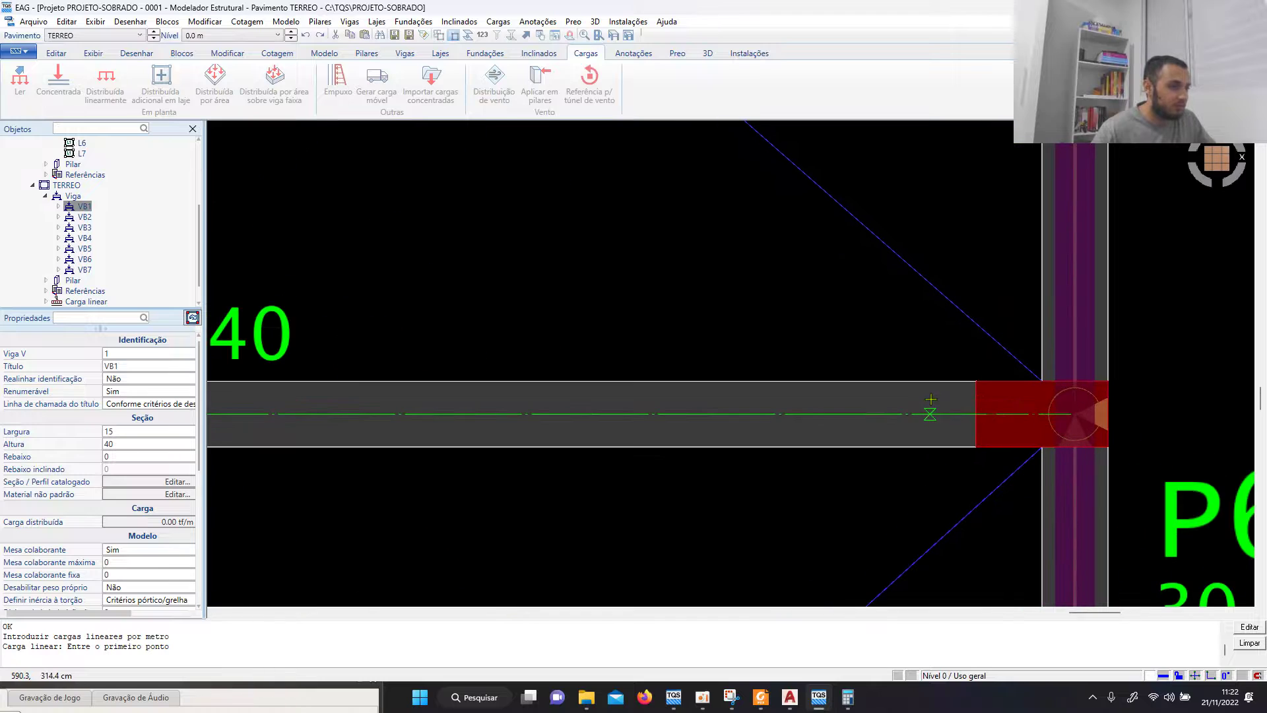
scroll(931, 399, down, 3)
scroll(921, 423, up, 1)
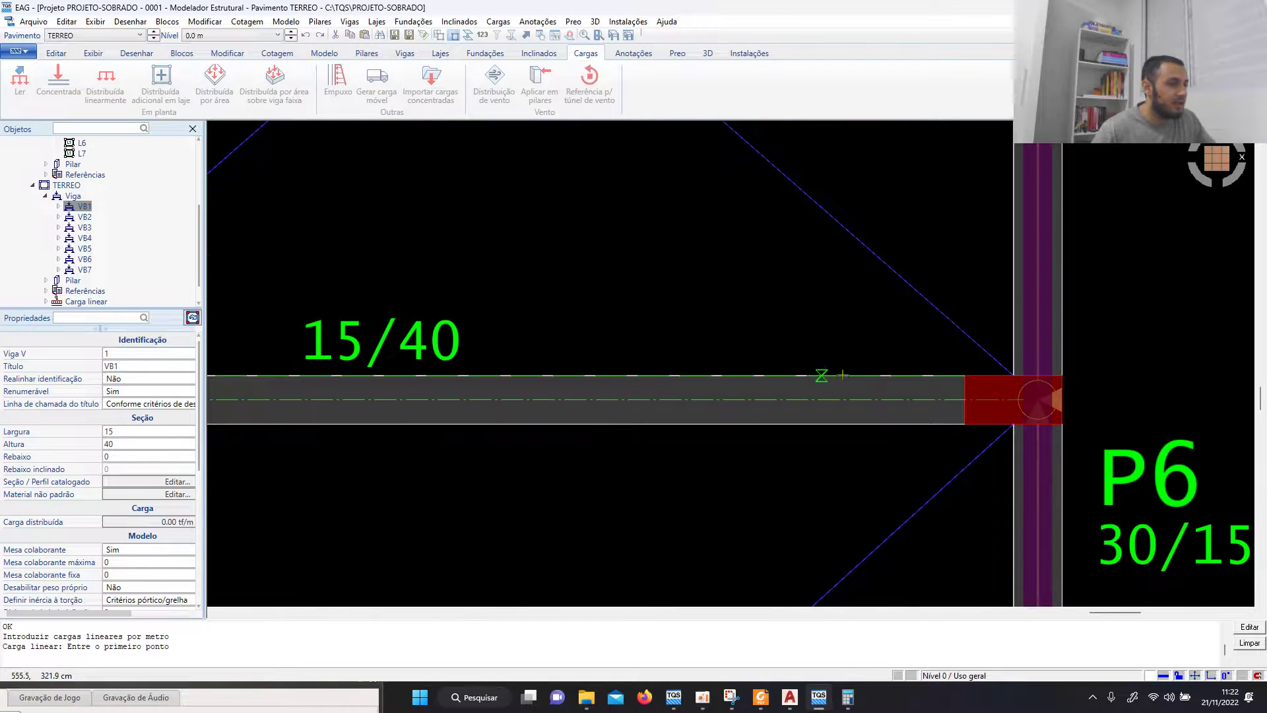
scroll(912, 400, down, 1)
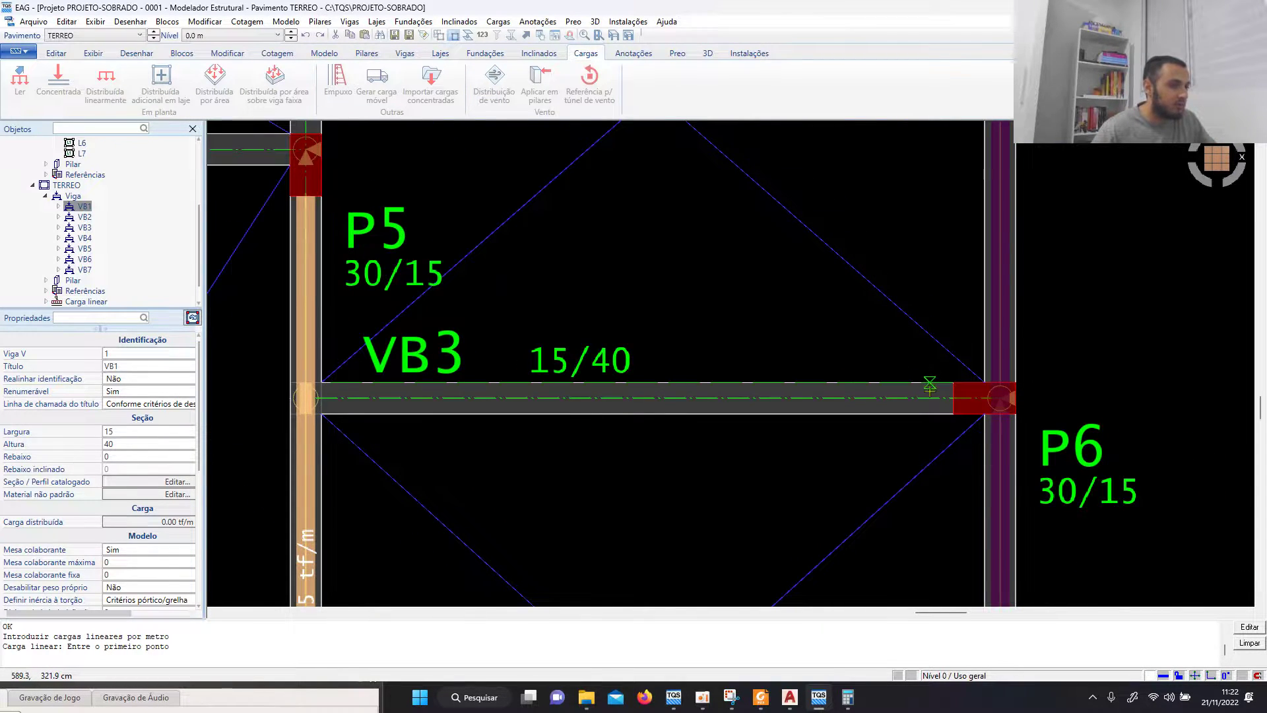
scroll(930, 393, up, 1)
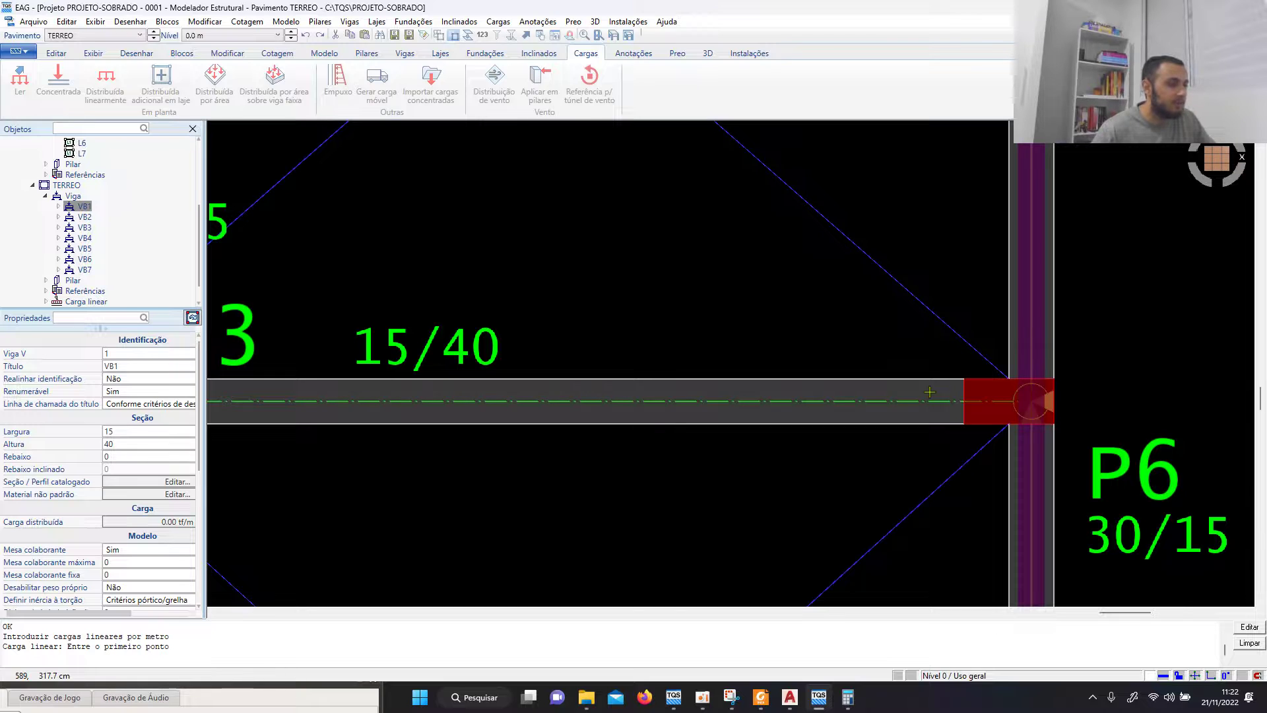
scroll(941, 401, up, 1)
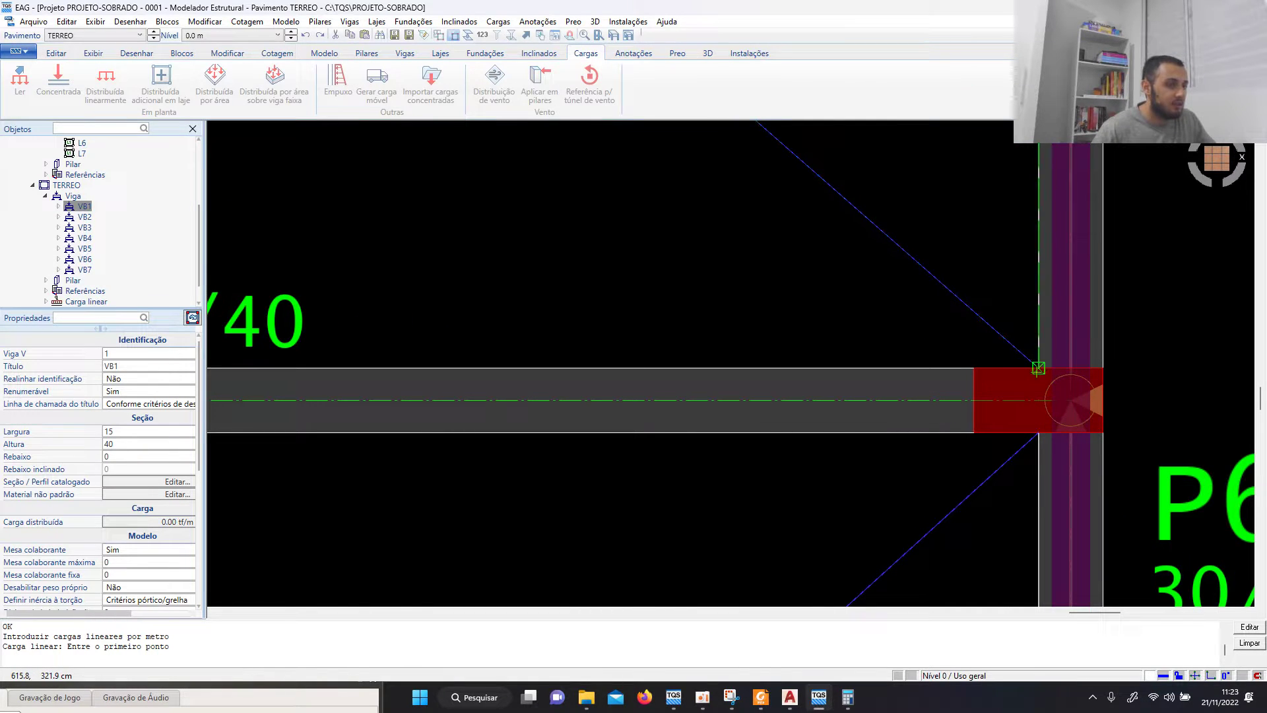
key(a)
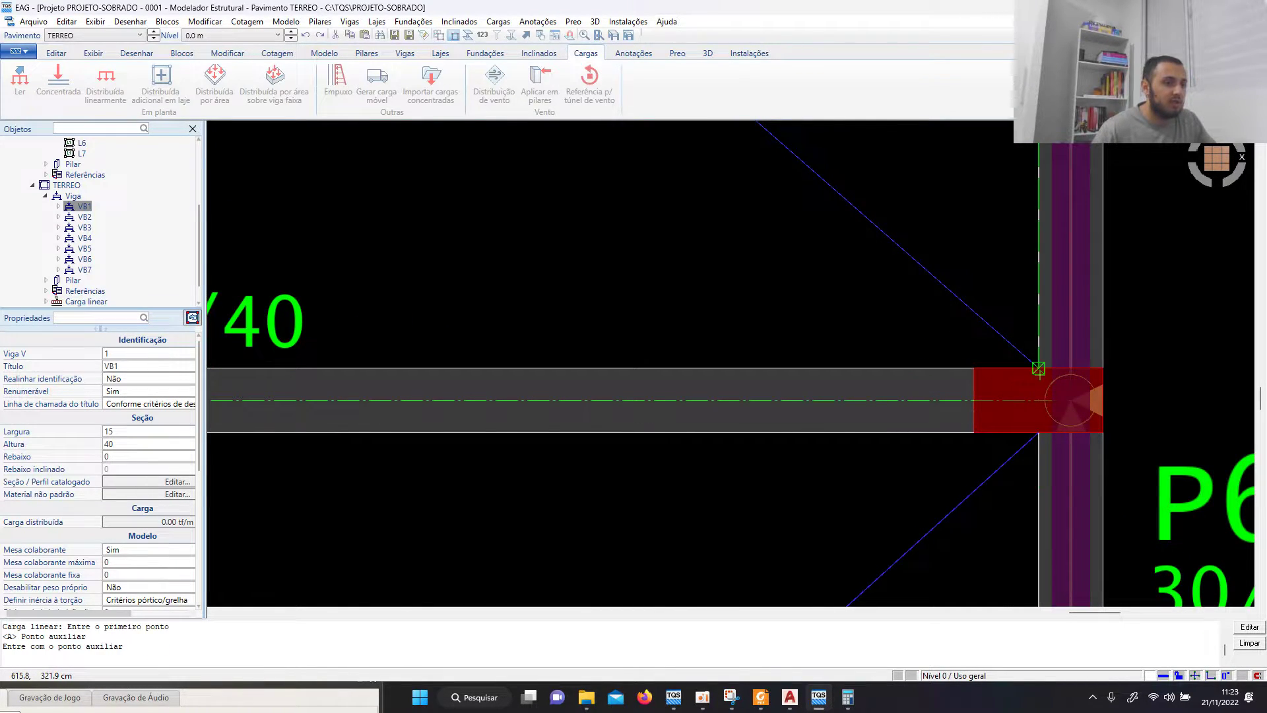
click(1039, 368)
click(1039, 400)
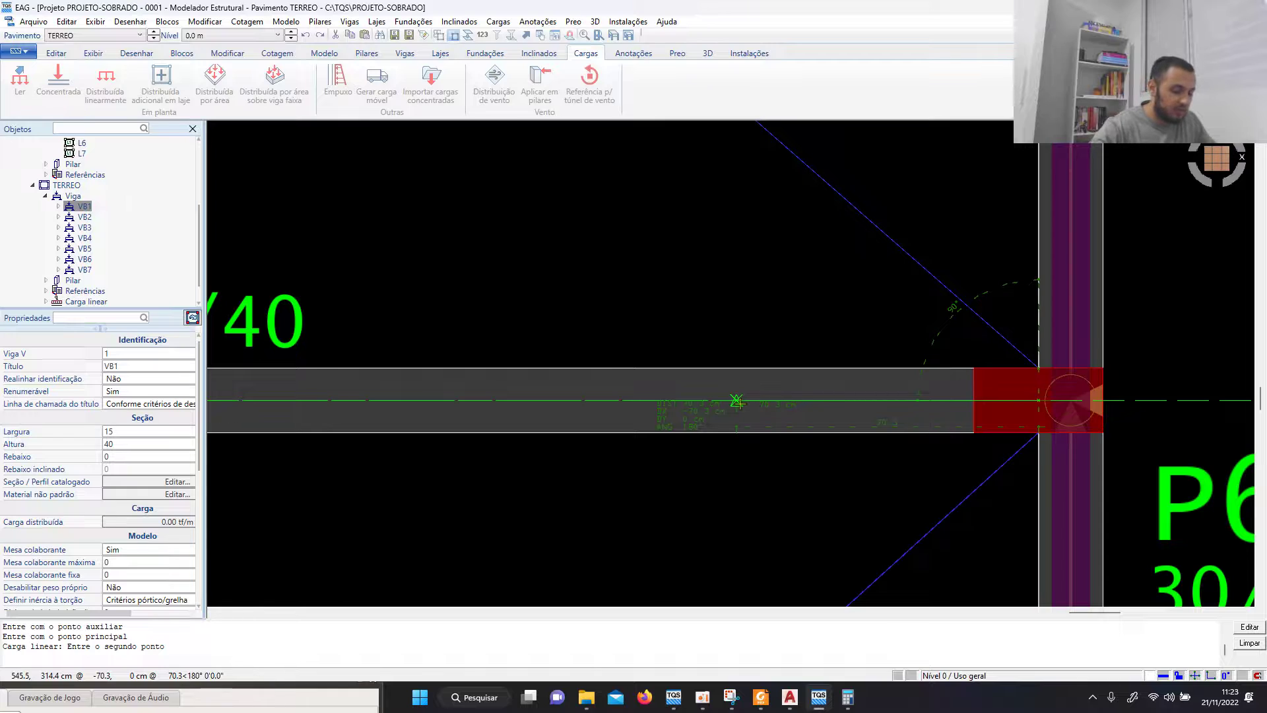
Step: Extend the linear load 205 cm along VB3 from P6 towards VB6 and end the placement
text(205)
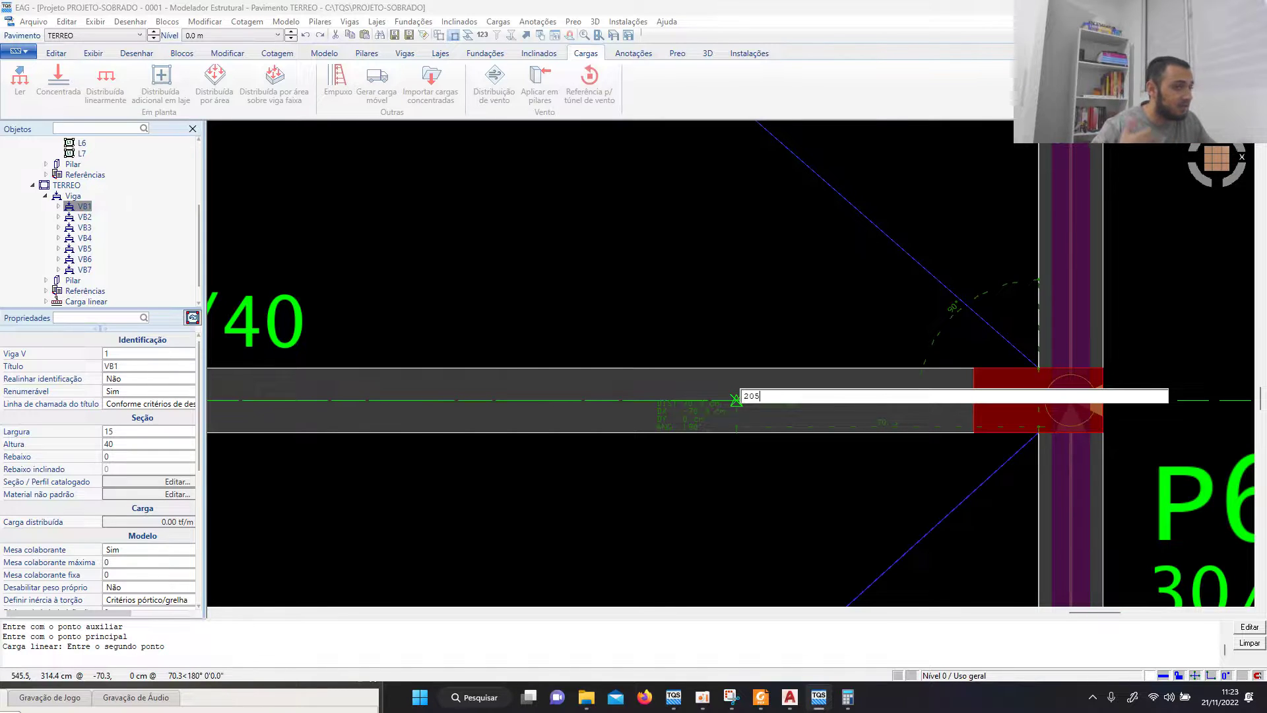
key(Return)
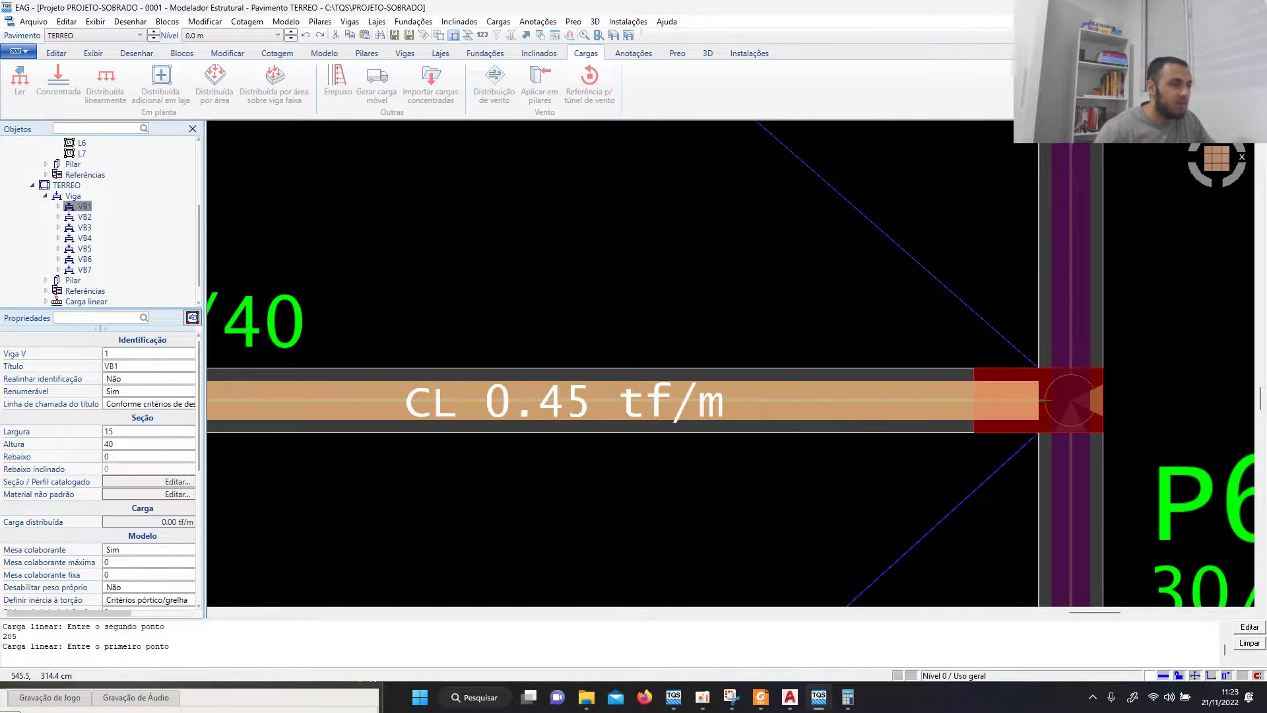
scroll(739, 400, down, 5)
scroll(624, 410, up, 2)
key(Escape)
scroll(877, 397, down, 2)
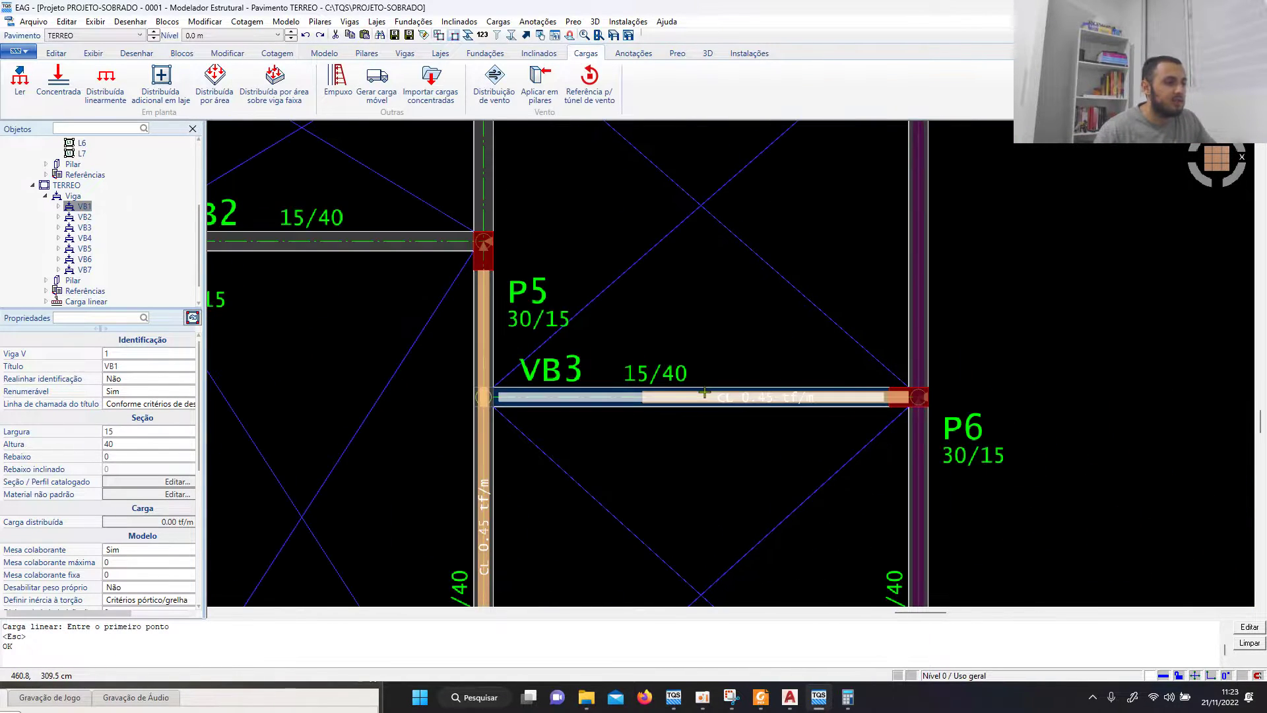
Step: Move the VB3 load's endpoint at P6 back 15 cm along the beam axis to the column face
scroll(874, 396, up, 2)
scroll(869, 397, up, 2)
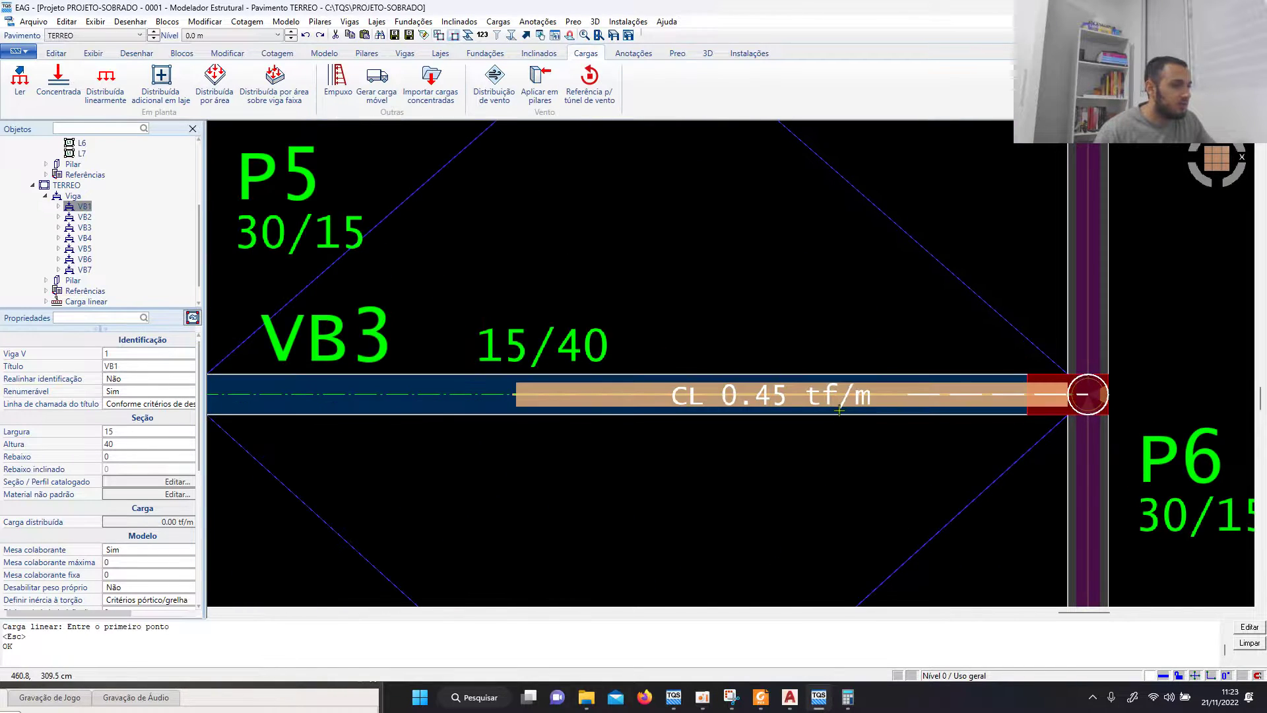
click(884, 399)
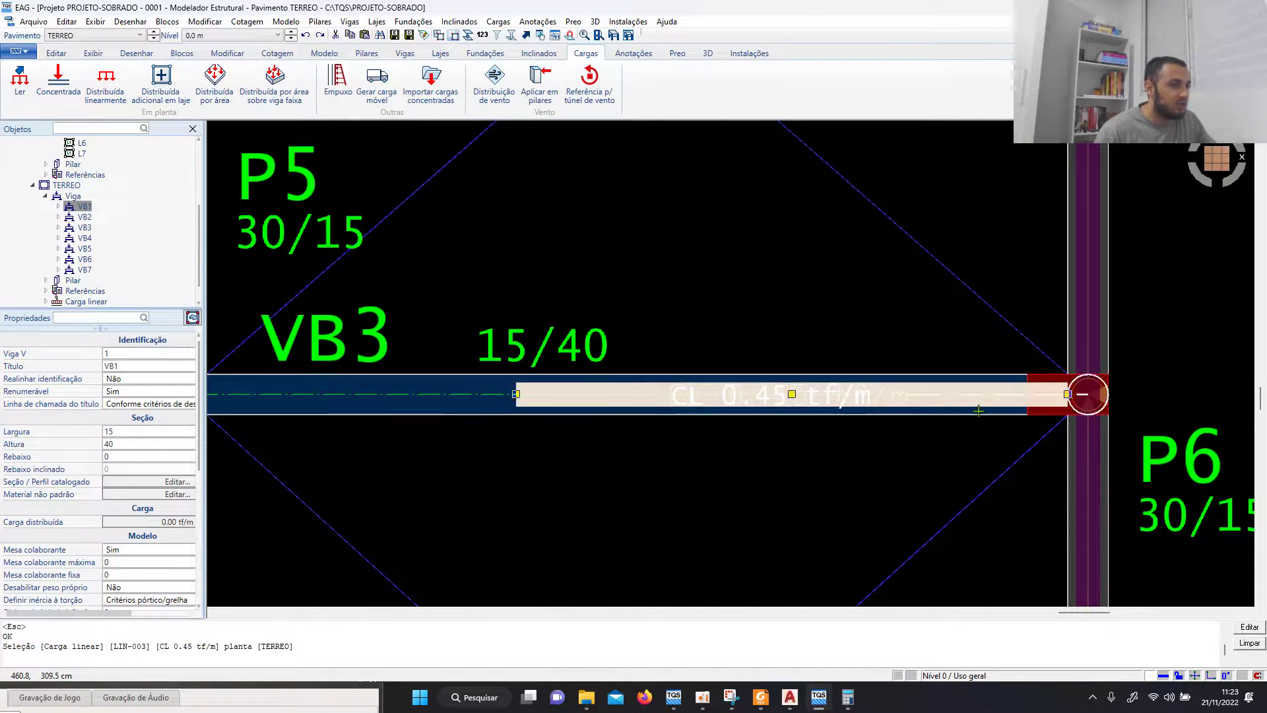
scroll(1040, 400, up, 3)
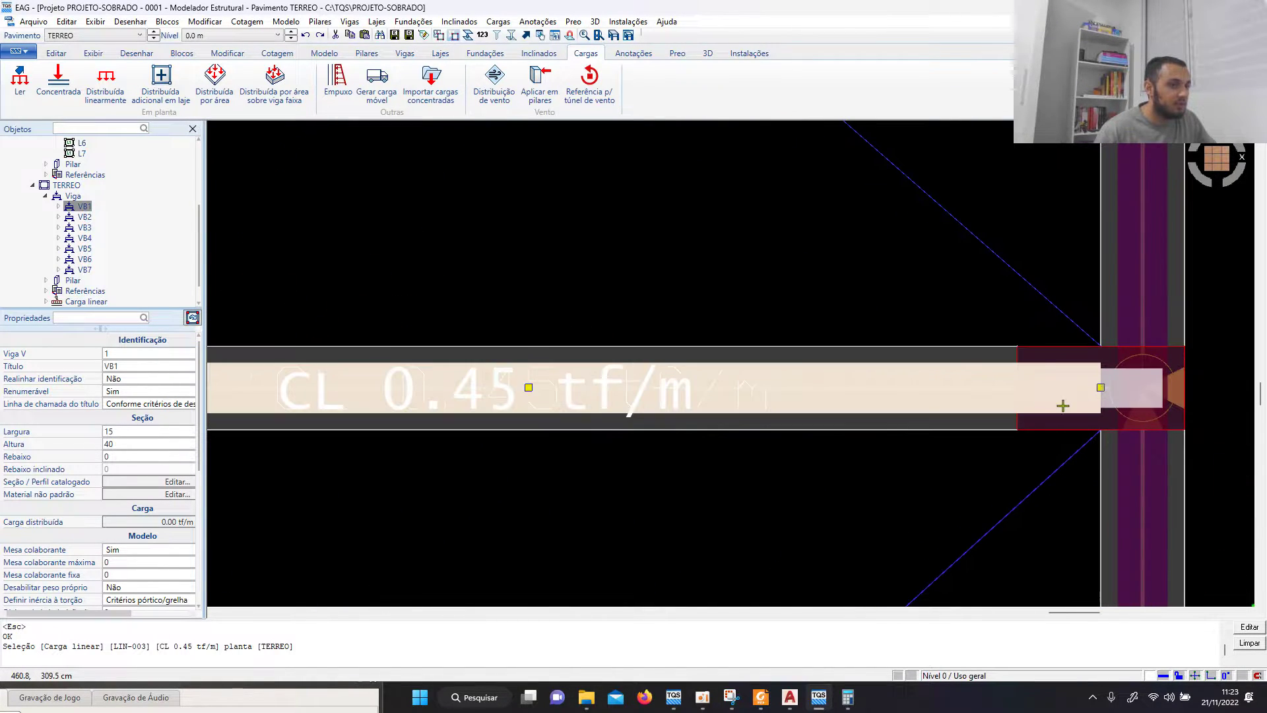
click(1102, 389)
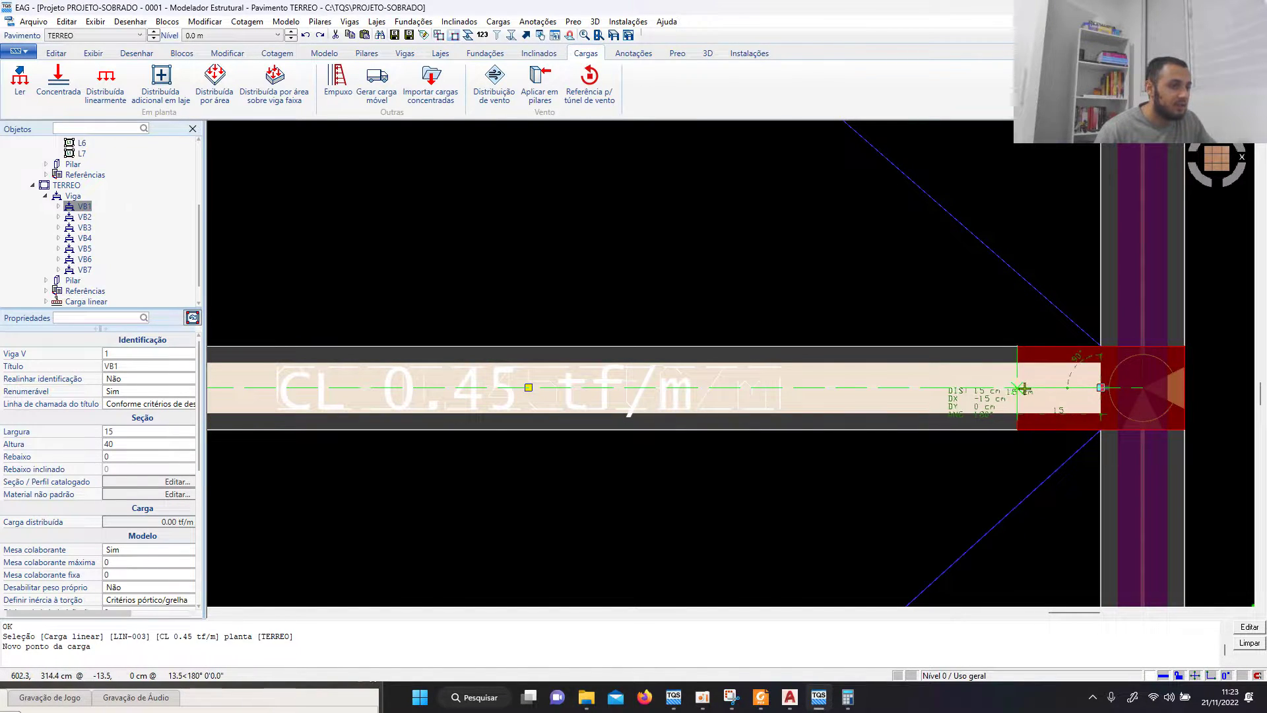
scroll(1020, 388, down, 3)
scroll(1037, 393, up, 2)
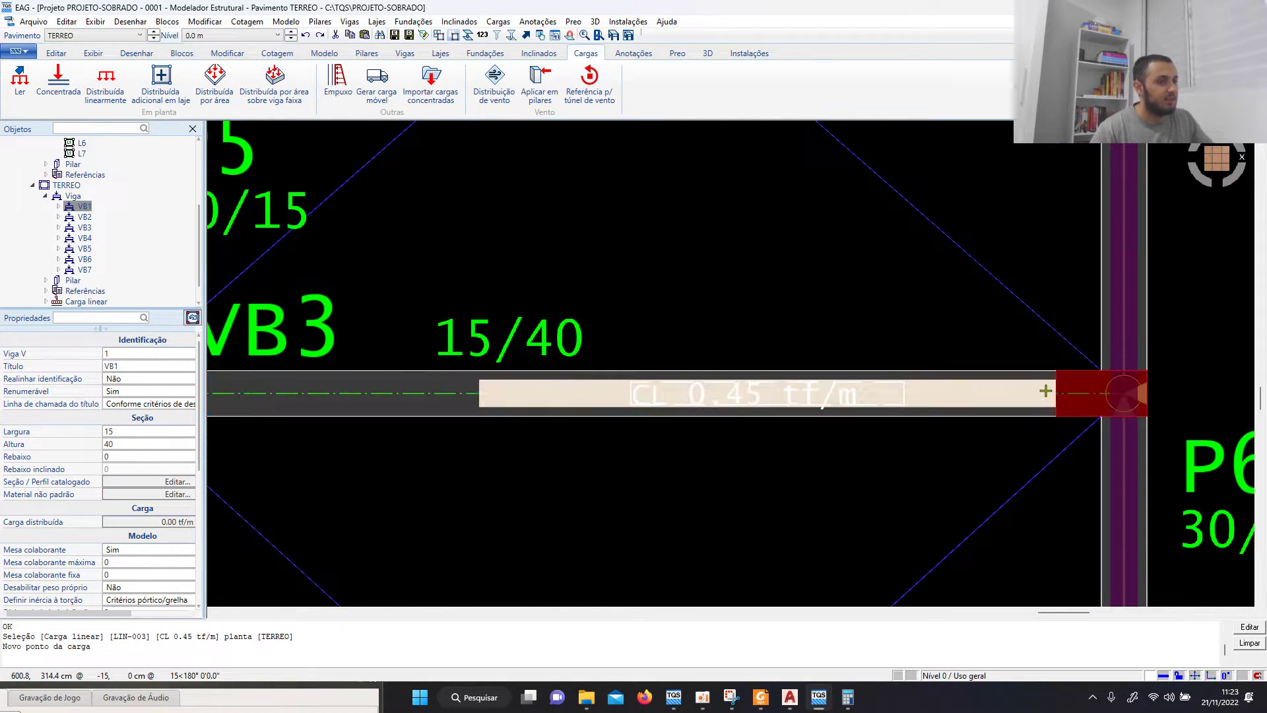
Step: Check the adjusted load on VB3, save the model and review the beams around VB1, VB2 and VB3
scroll(1043, 392, down, 1)
scroll(1049, 396, up, 1)
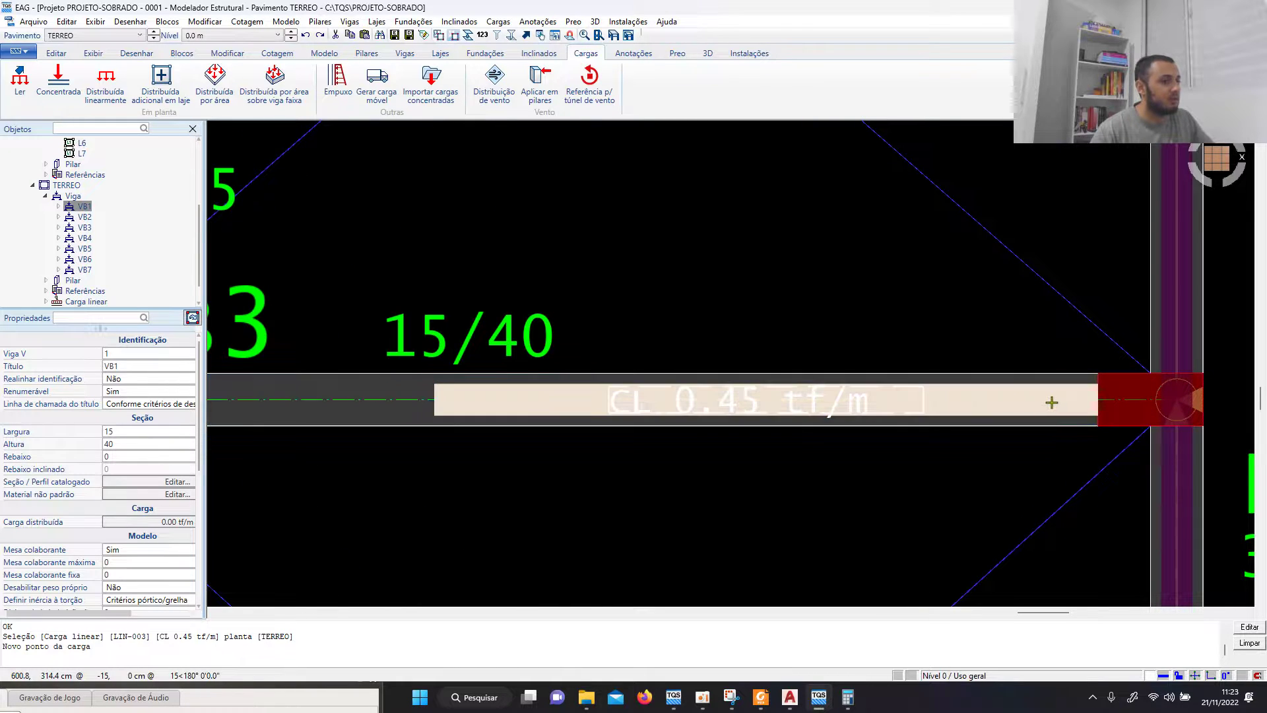
scroll(1051, 400, down, 1)
scroll(1051, 400, up, 1)
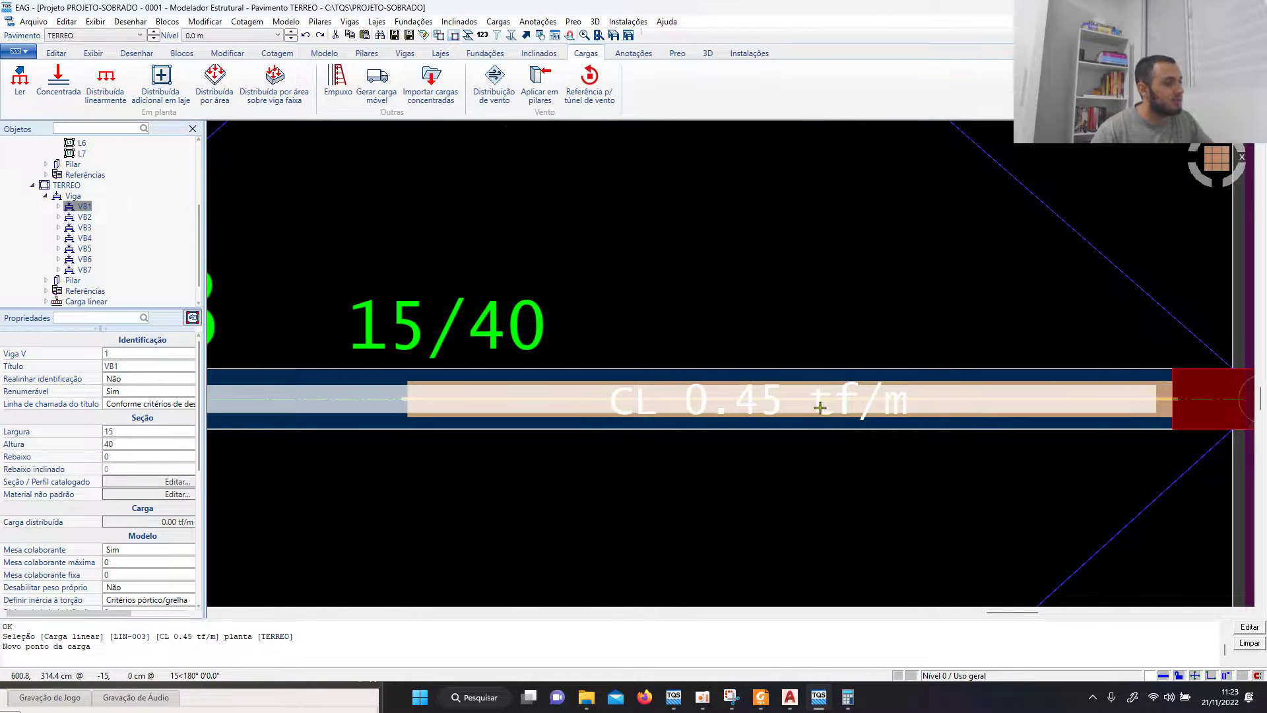
scroll(753, 405, down, 1)
scroll(735, 403, up, 3)
scroll(802, 377, down, 5)
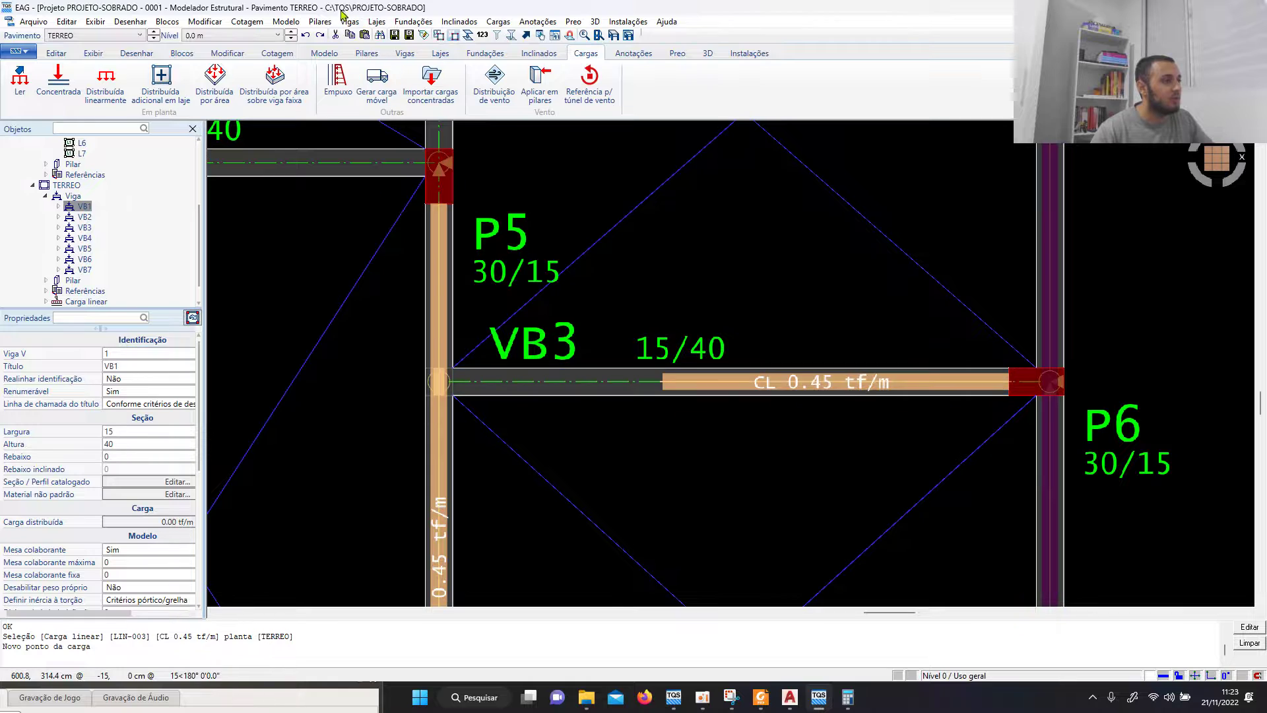
click(395, 36)
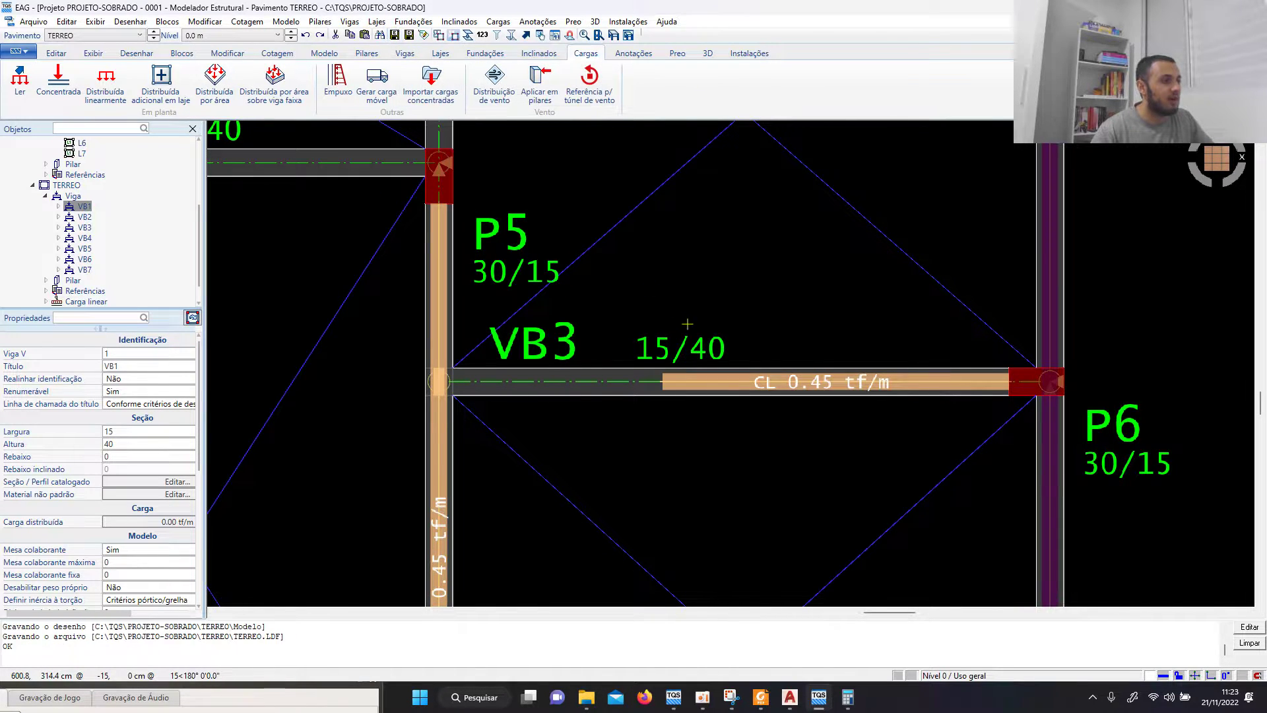
scroll(683, 379, down, 5)
scroll(541, 274, up, 2)
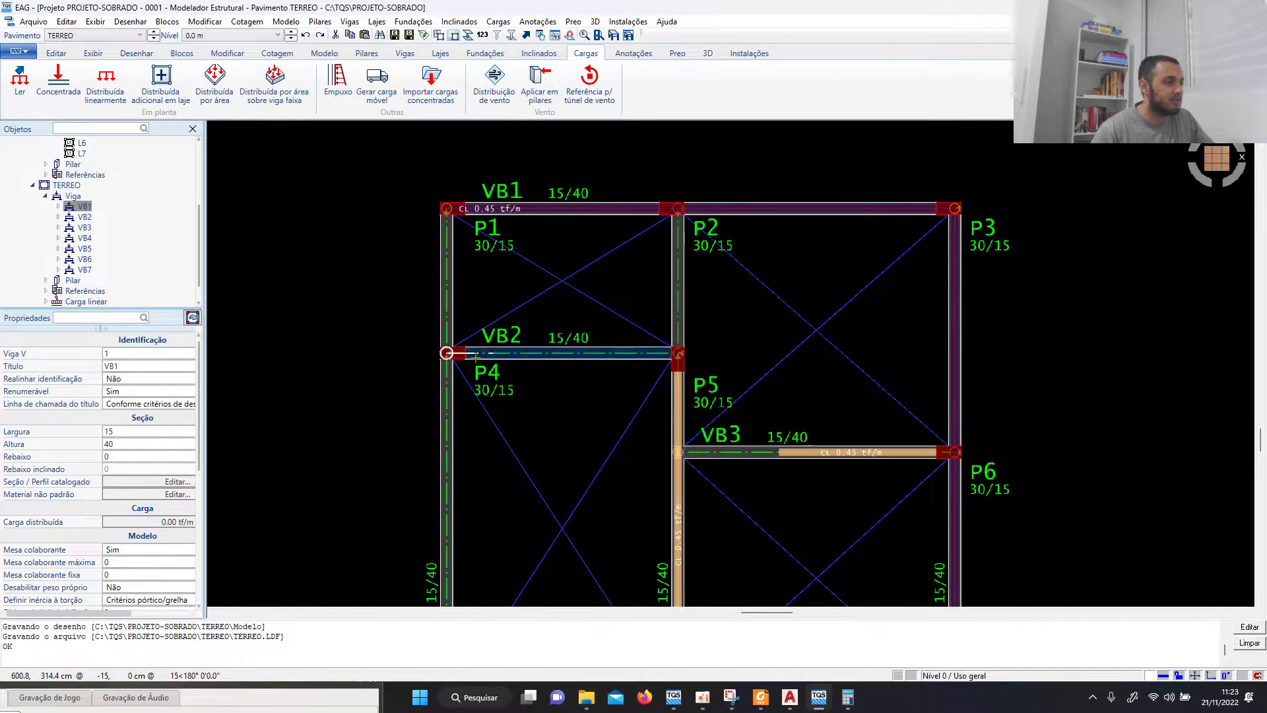
Step: Check the wall beside the staircase in the AutoCAD ground-floor plan against beam VB2, and return to the TQS structural model
scroll(485, 295, up, 2)
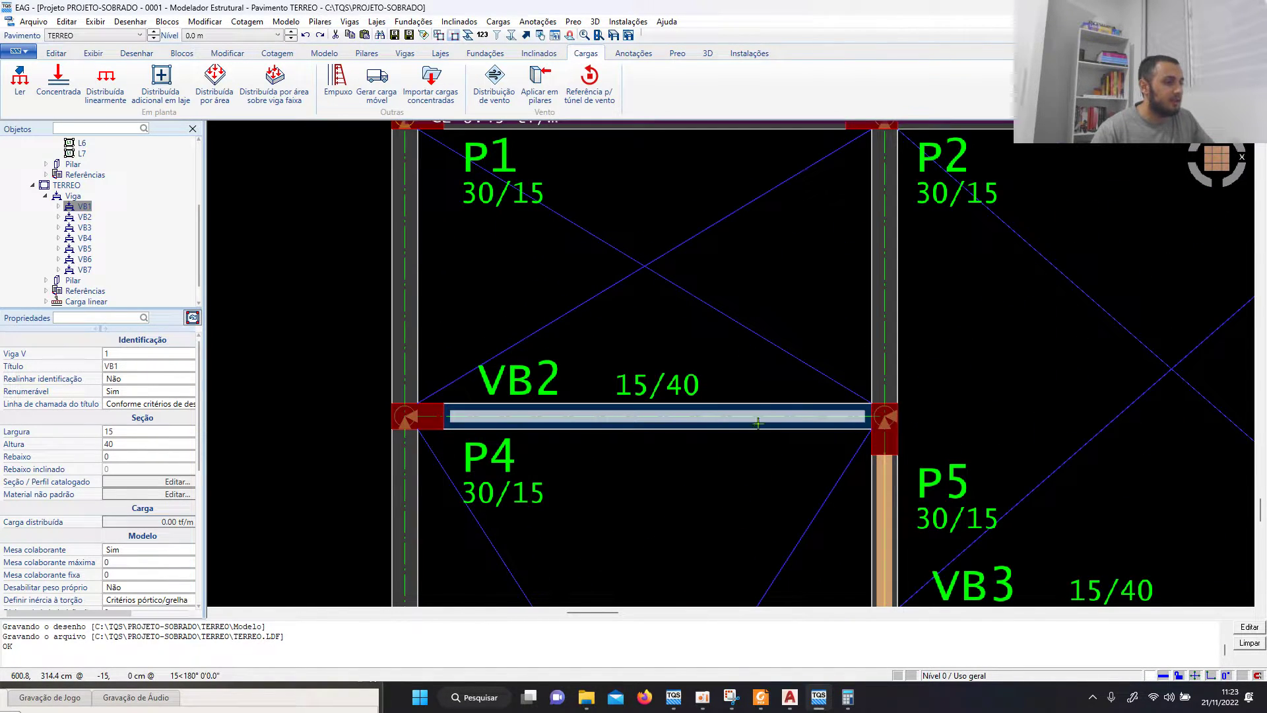
scroll(666, 406, down, 1)
scroll(660, 410, up, 1)
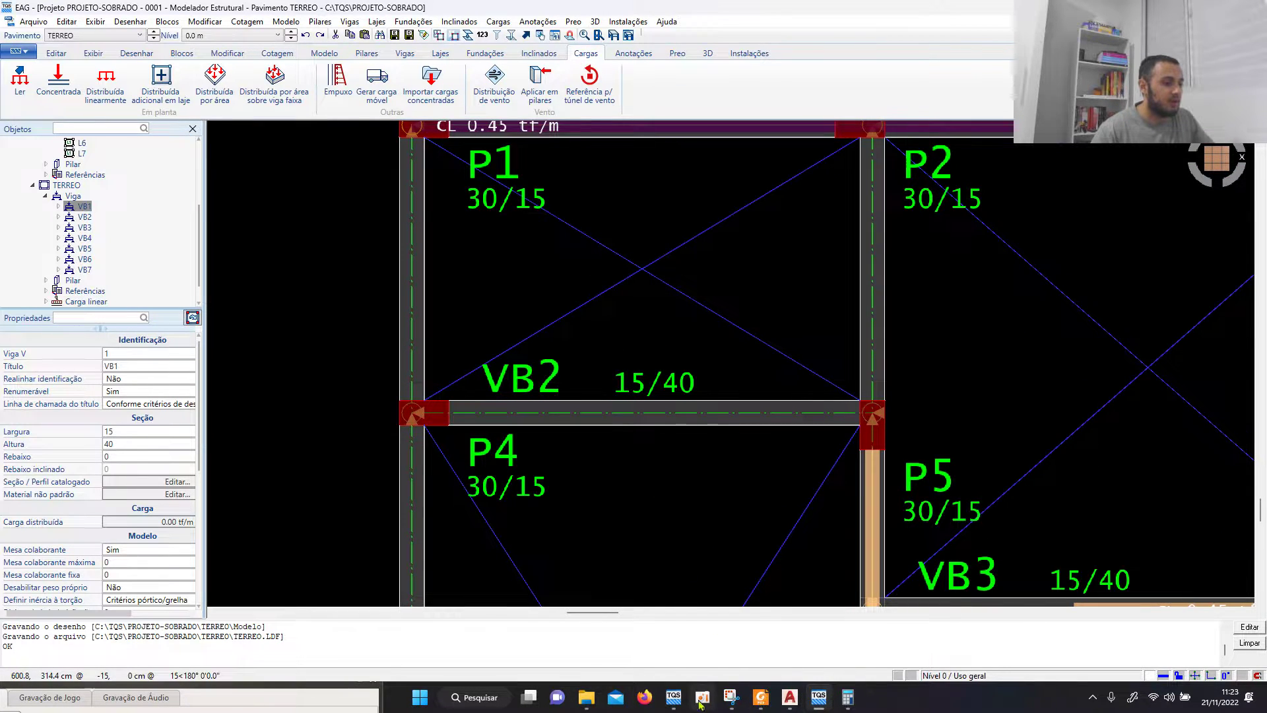
click(790, 697)
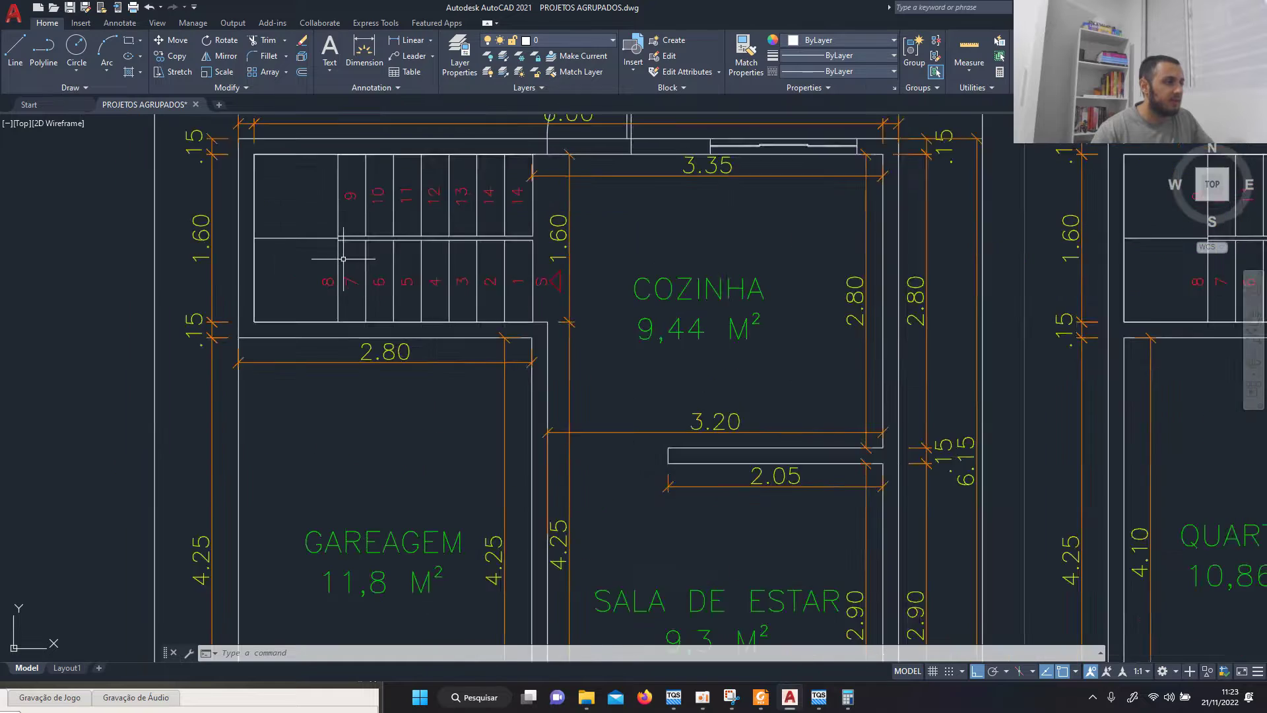
scroll(343, 259, up, 2)
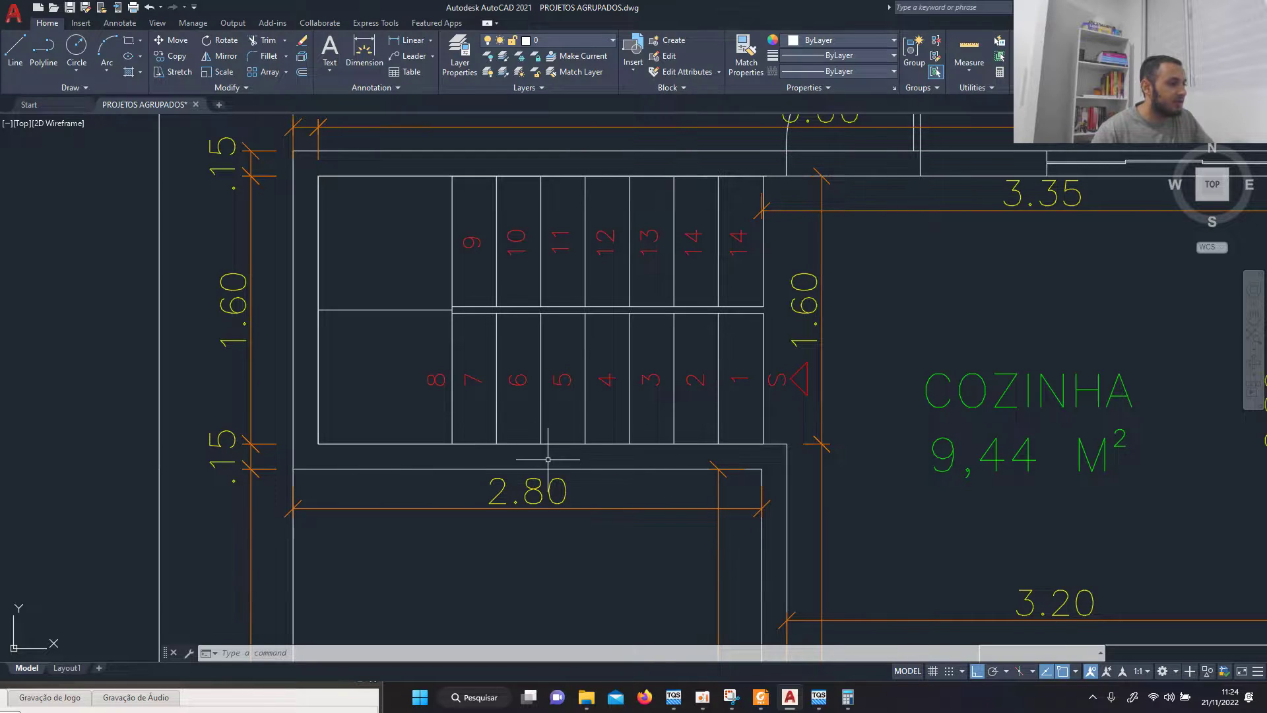
click(818, 699)
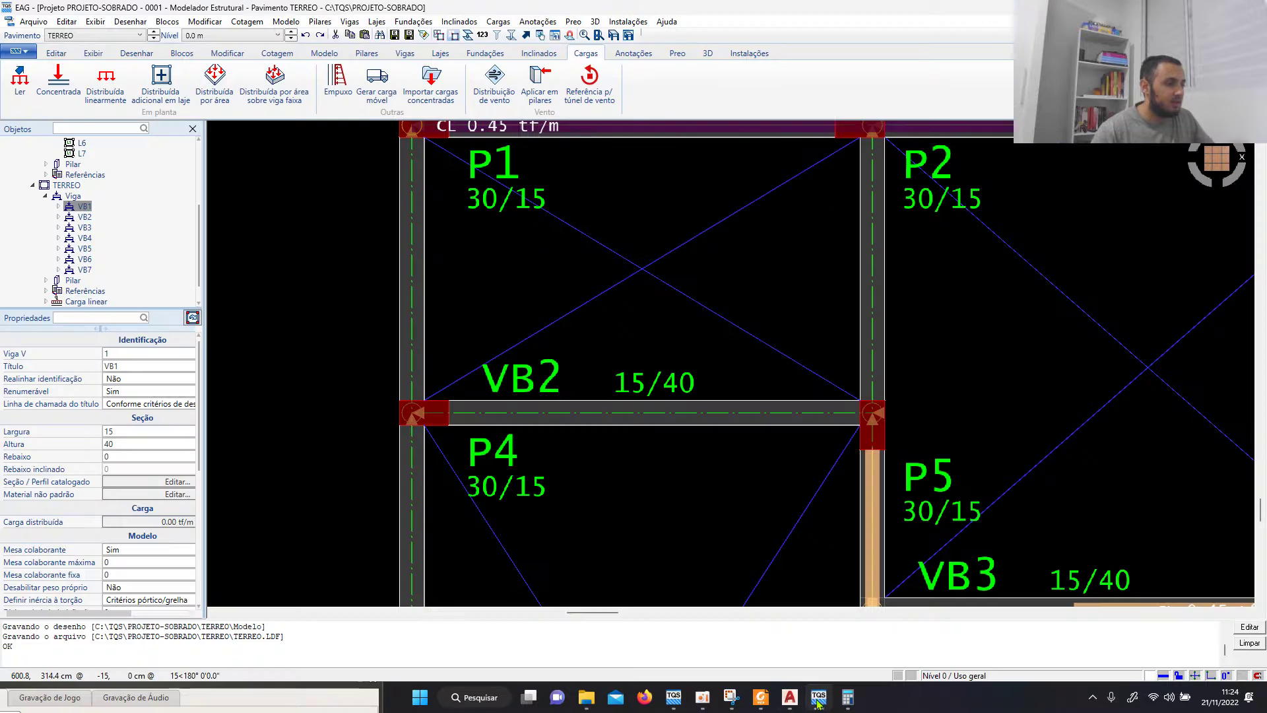
Step: Set beam VB2's distributed load on all spans to a permanent 0.45 tf/m and save the model
right_click(548, 377)
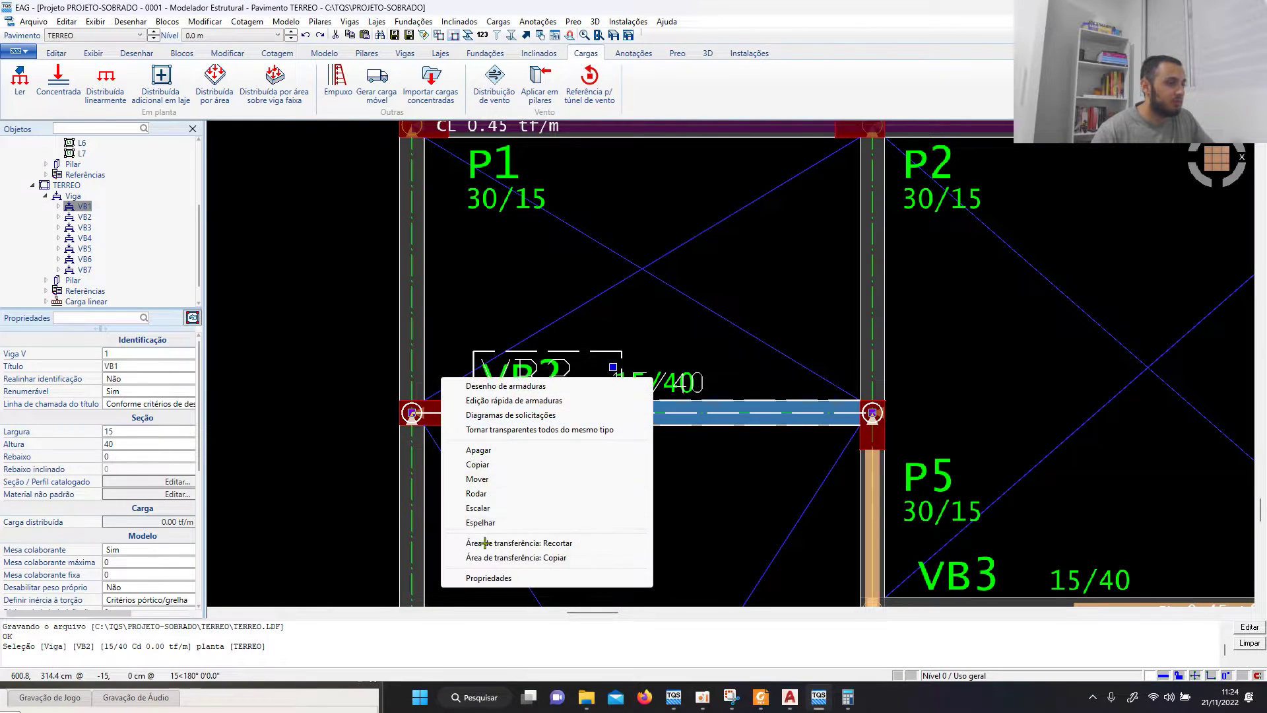
click(487, 578)
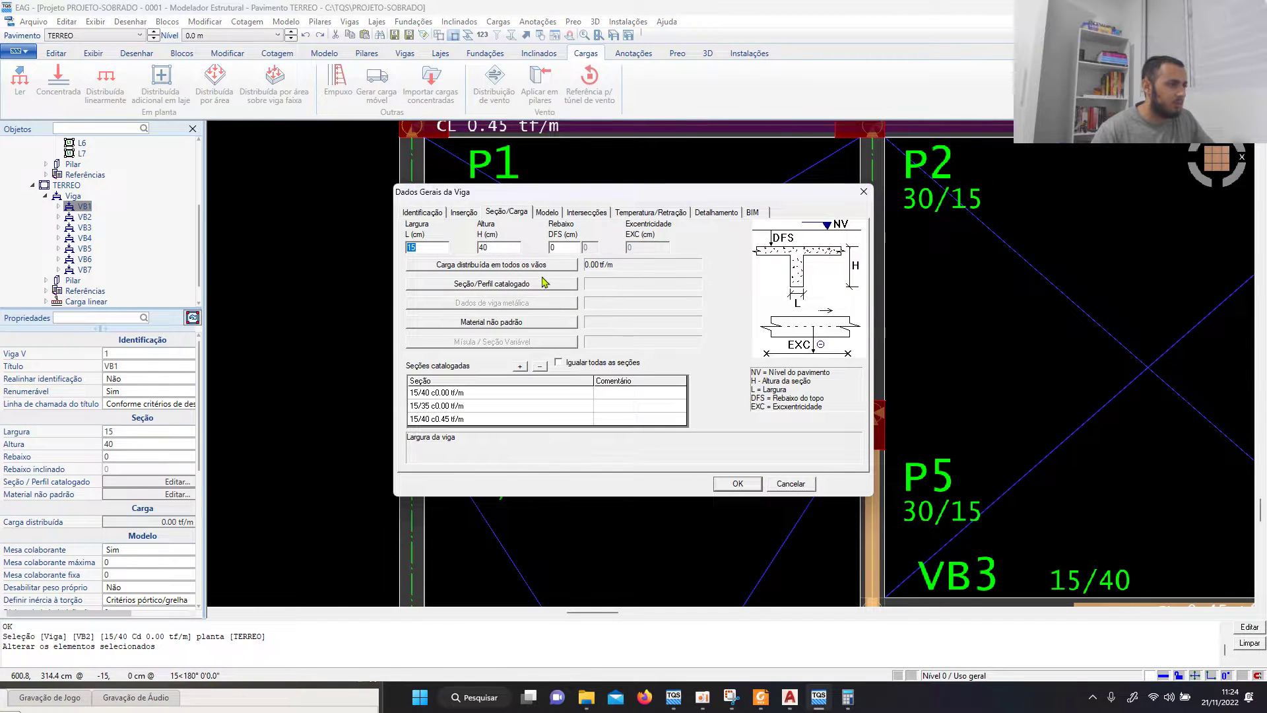
click(540, 264)
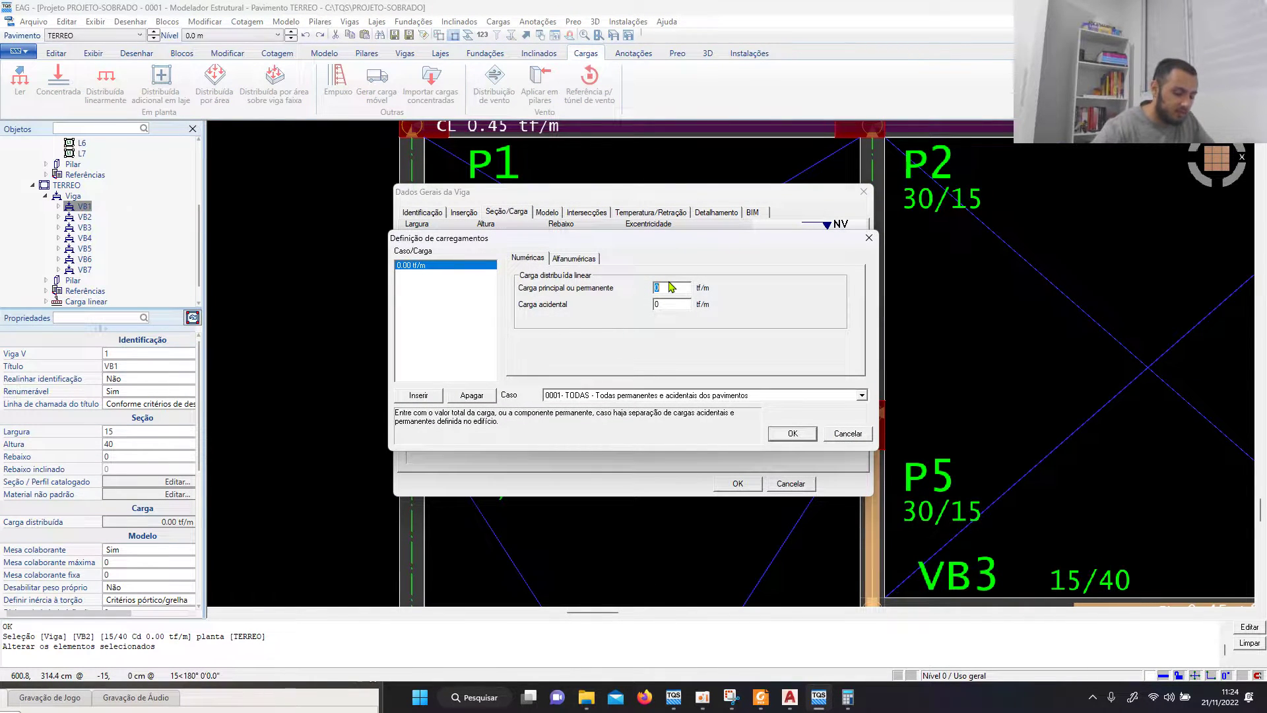
click(778, 430)
click(738, 483)
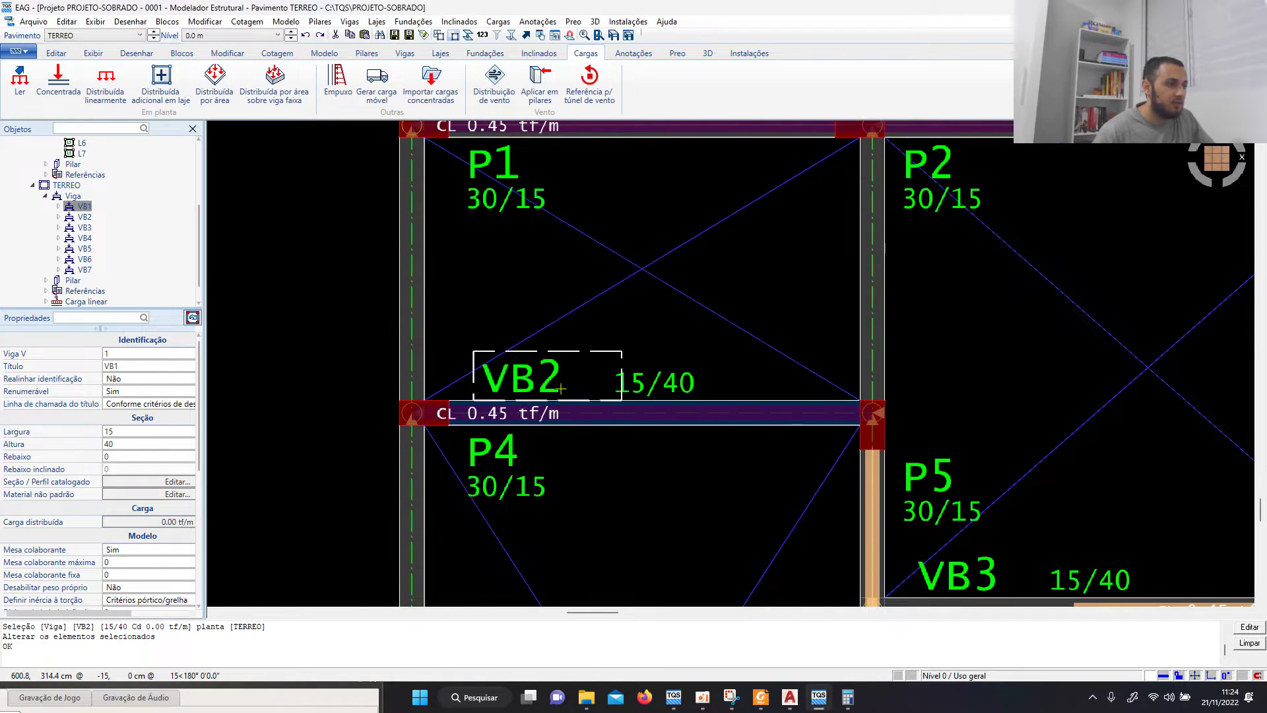
scroll(560, 388, down, 2)
key(ctrl+s)
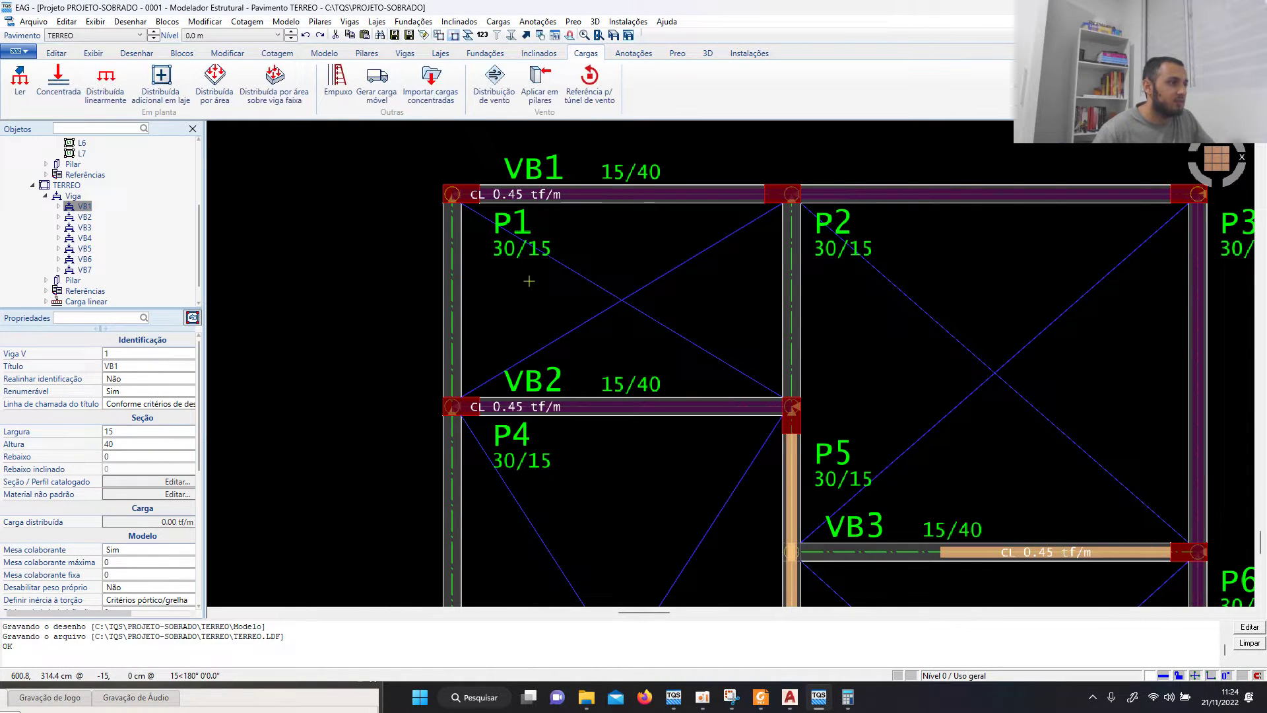
Step: Switch to the AutoCAD drawing and examine the stair landing in the ESCADA - VISÃO GERAL section and the ground-floor plan
scroll(529, 281, down, 2)
scroll(522, 264, up, 1)
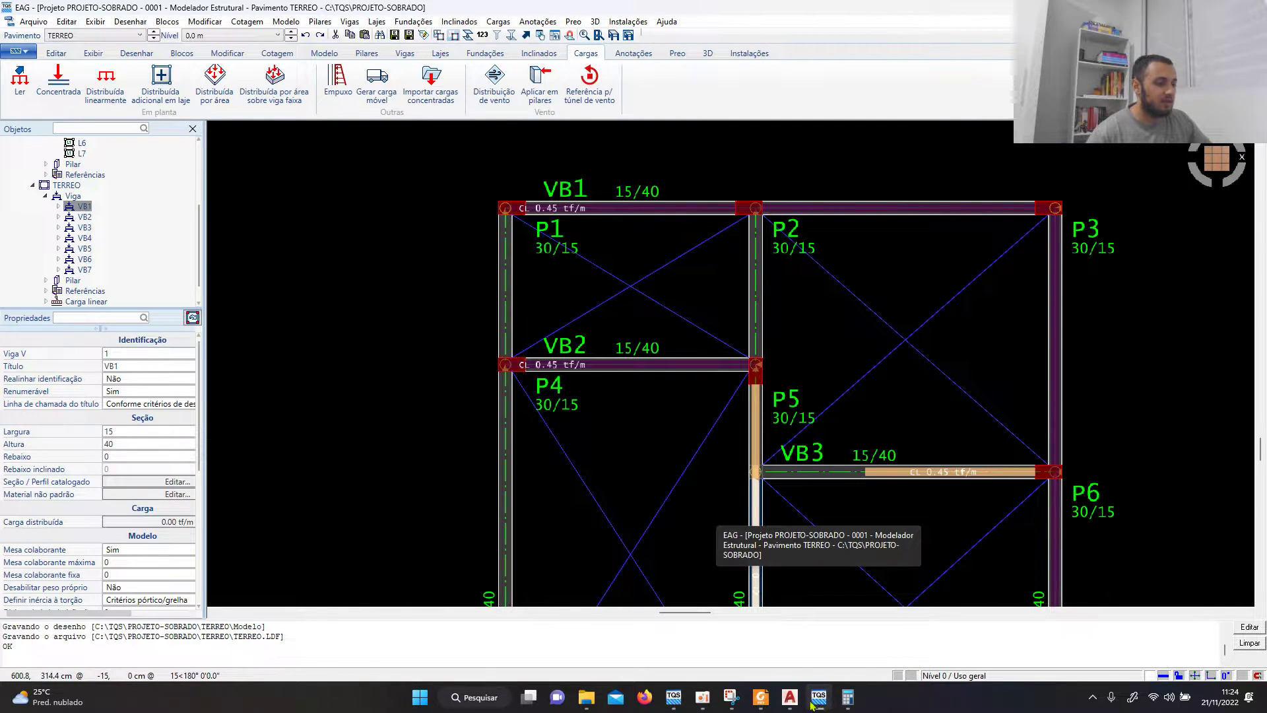
click(790, 697)
scroll(649, 461, down, 6)
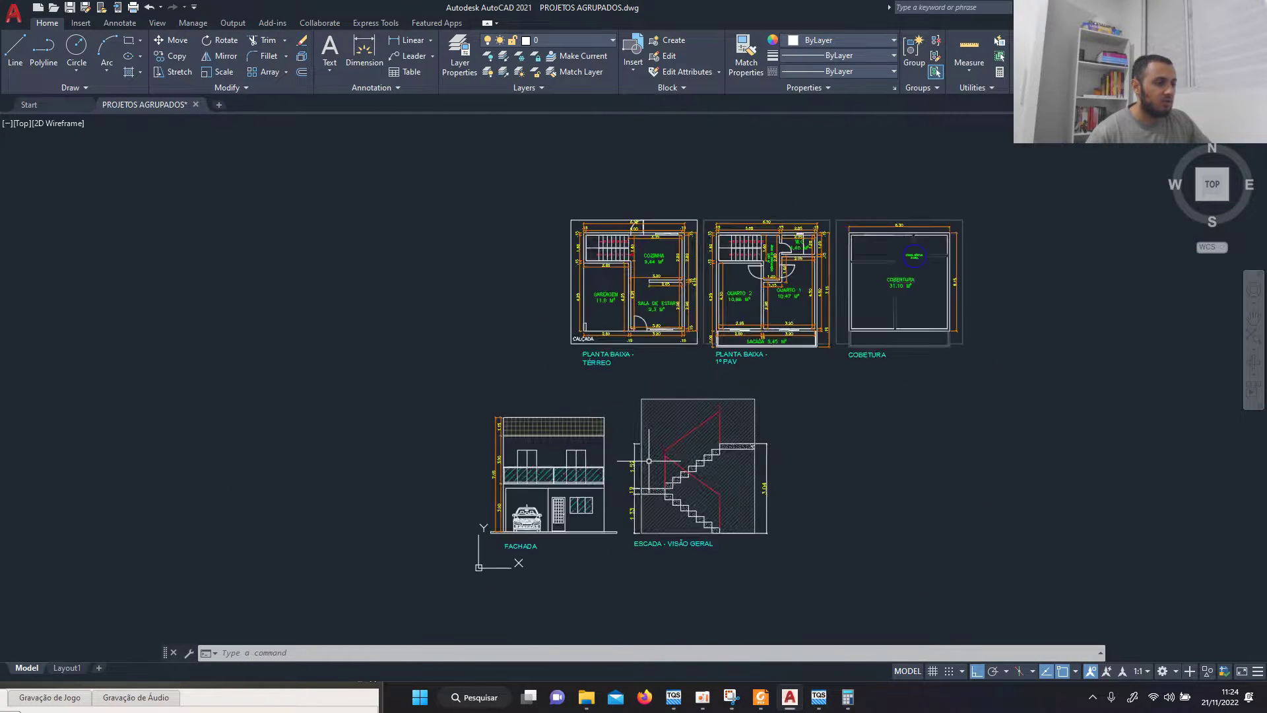
scroll(649, 461, up, 8)
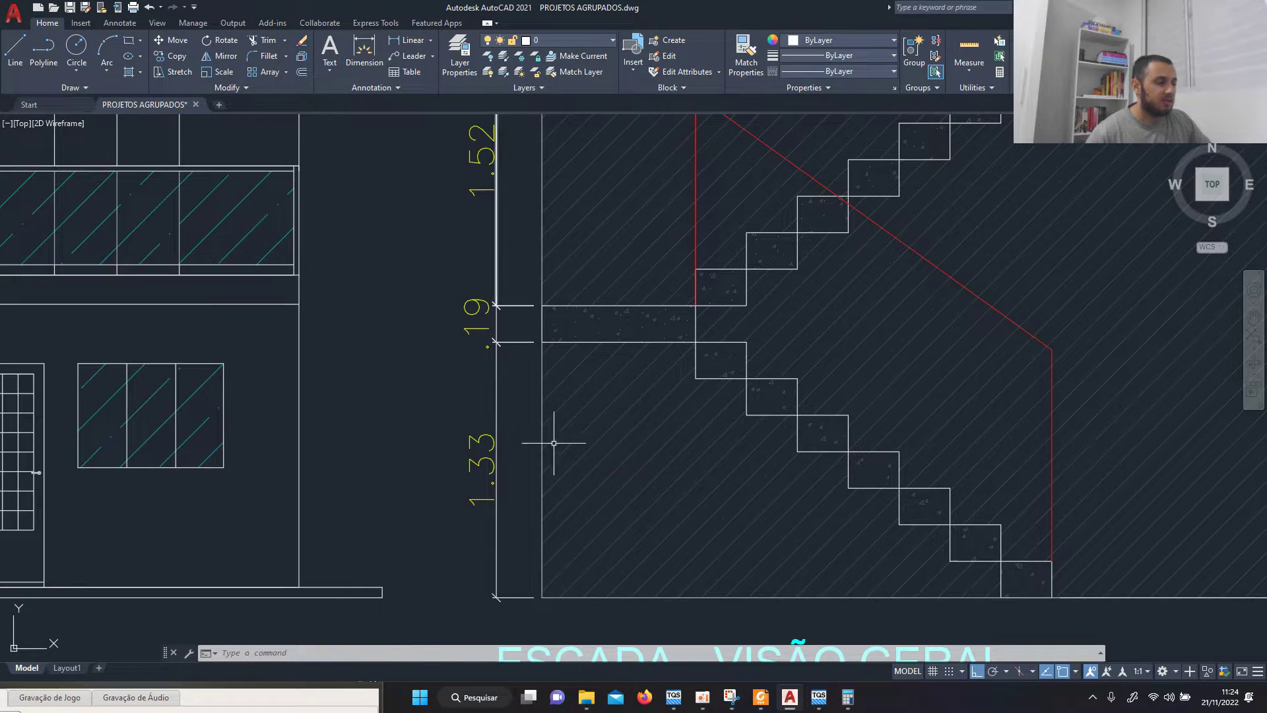
scroll(553, 443, down, 2)
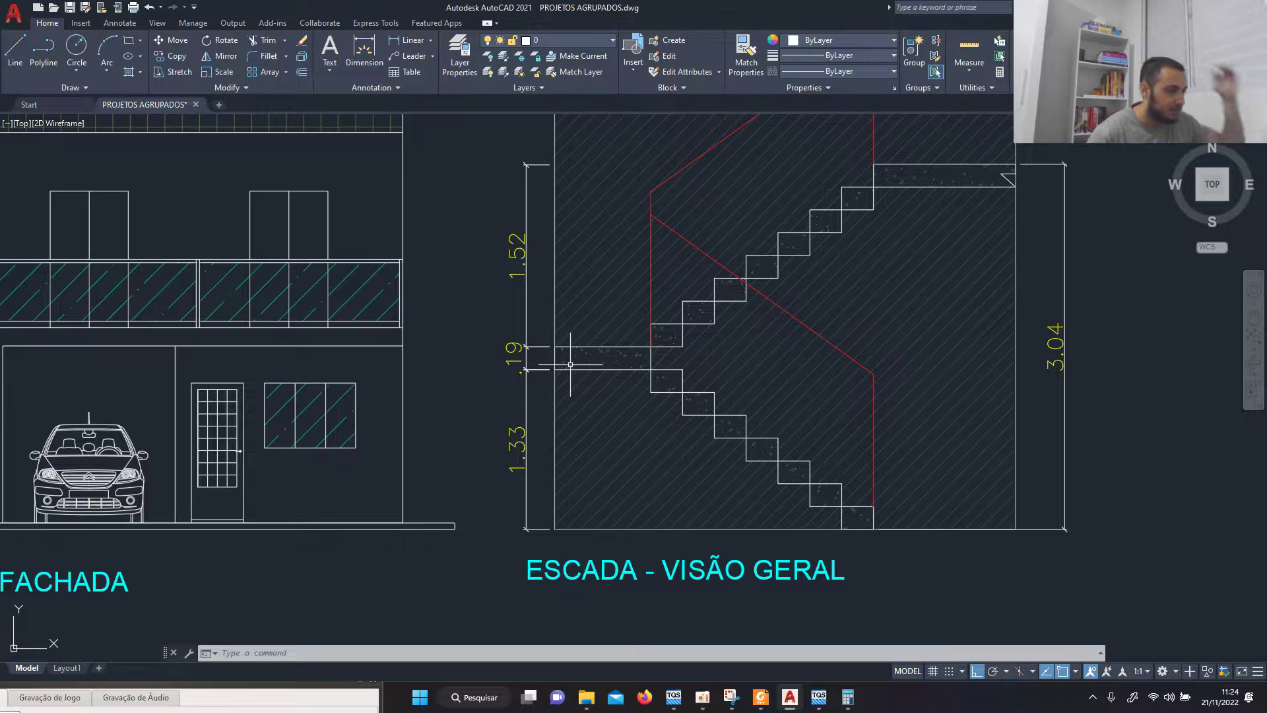
scroll(601, 446, down, 2)
scroll(605, 453, down, 5)
scroll(527, 340, up, 8)
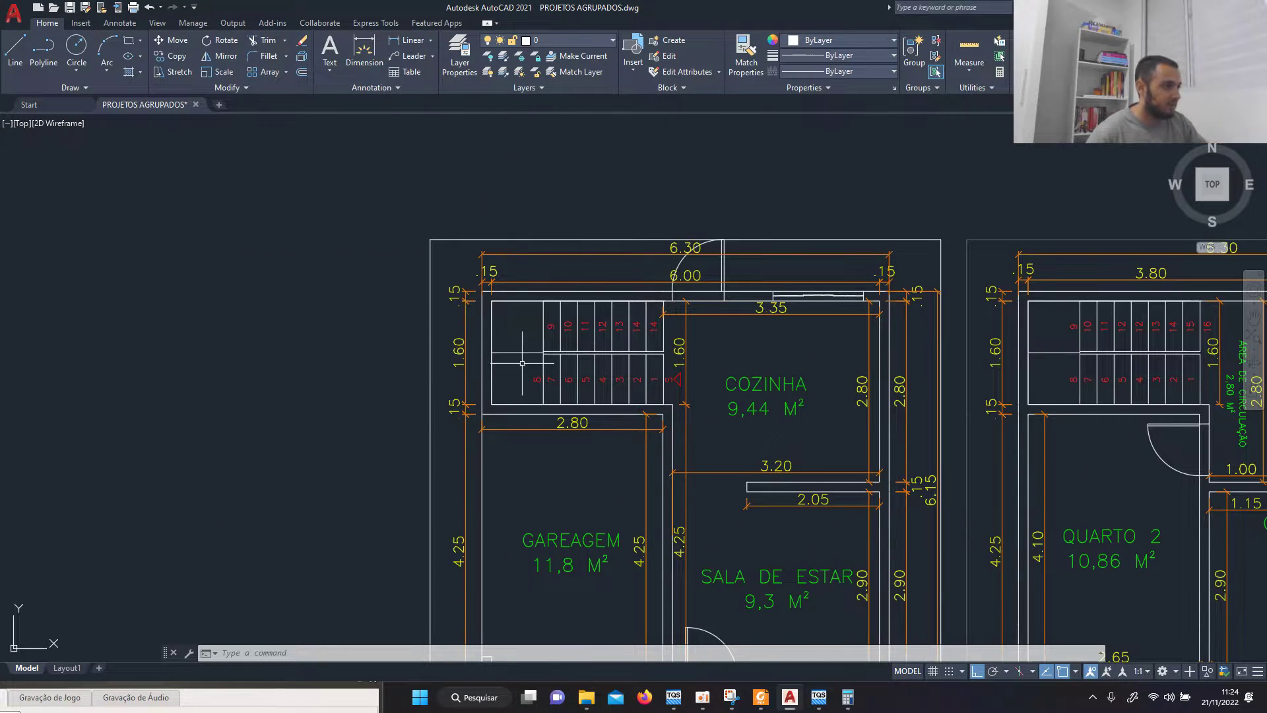
scroll(525, 271, down, 5)
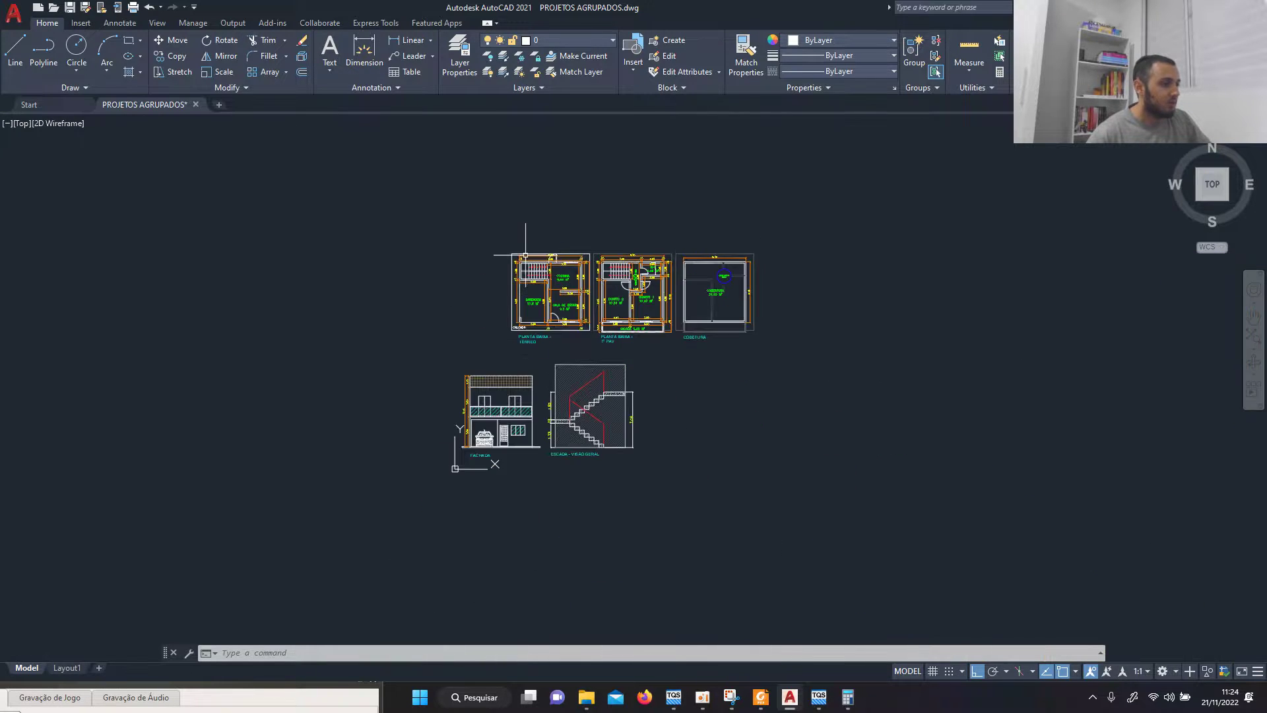
scroll(561, 451, up, 6)
scroll(561, 450, up, 2)
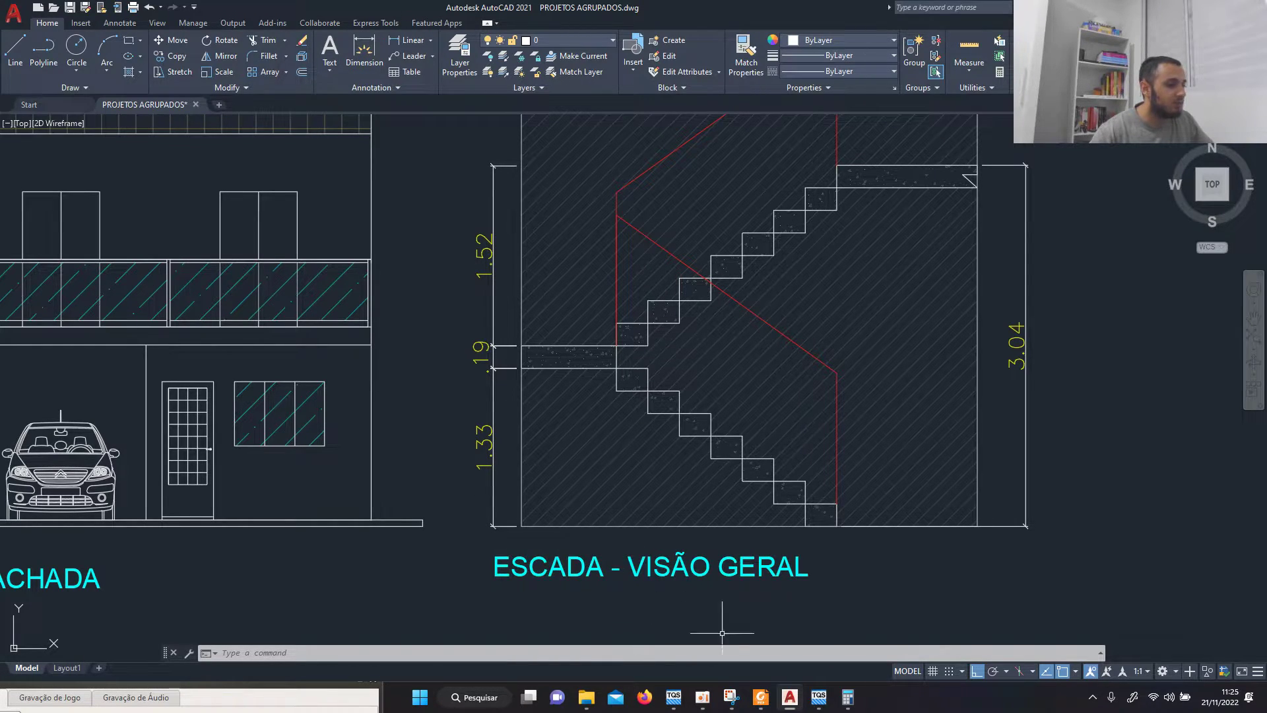
Step: Calculate the landing's line load as 1,5 × 1,5 in the Windows calculator
click(847, 706)
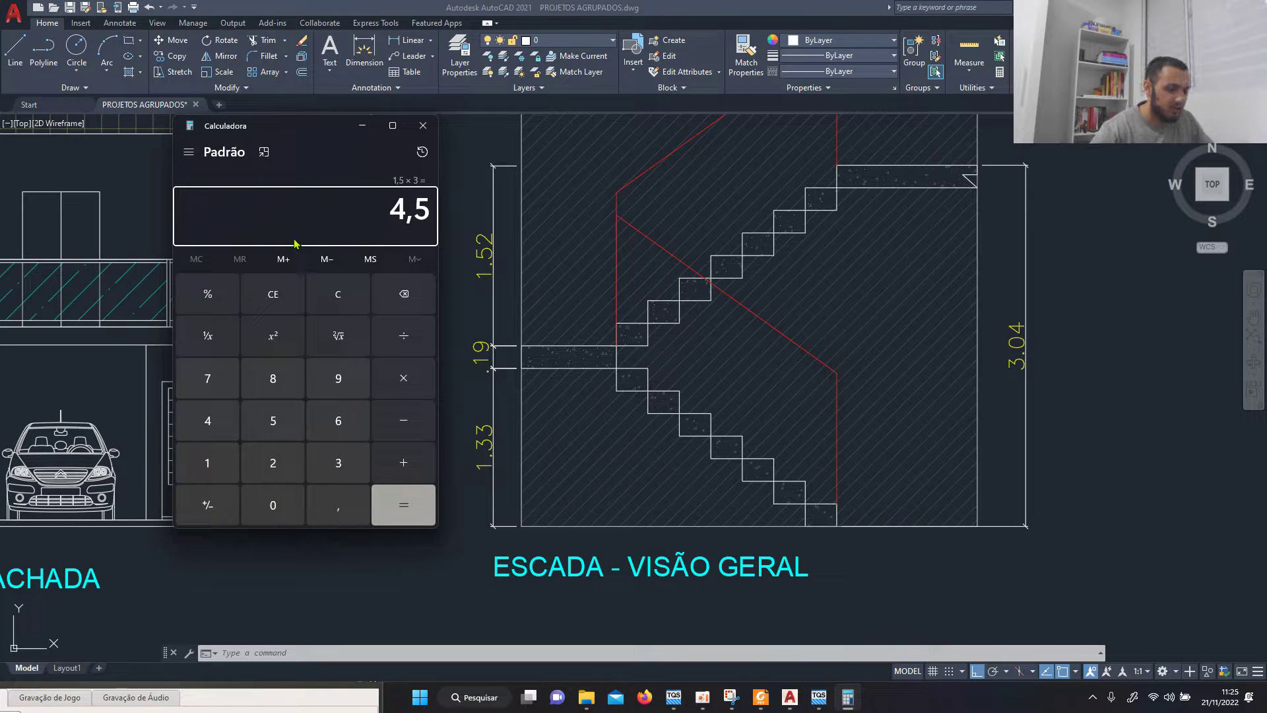
text(5)
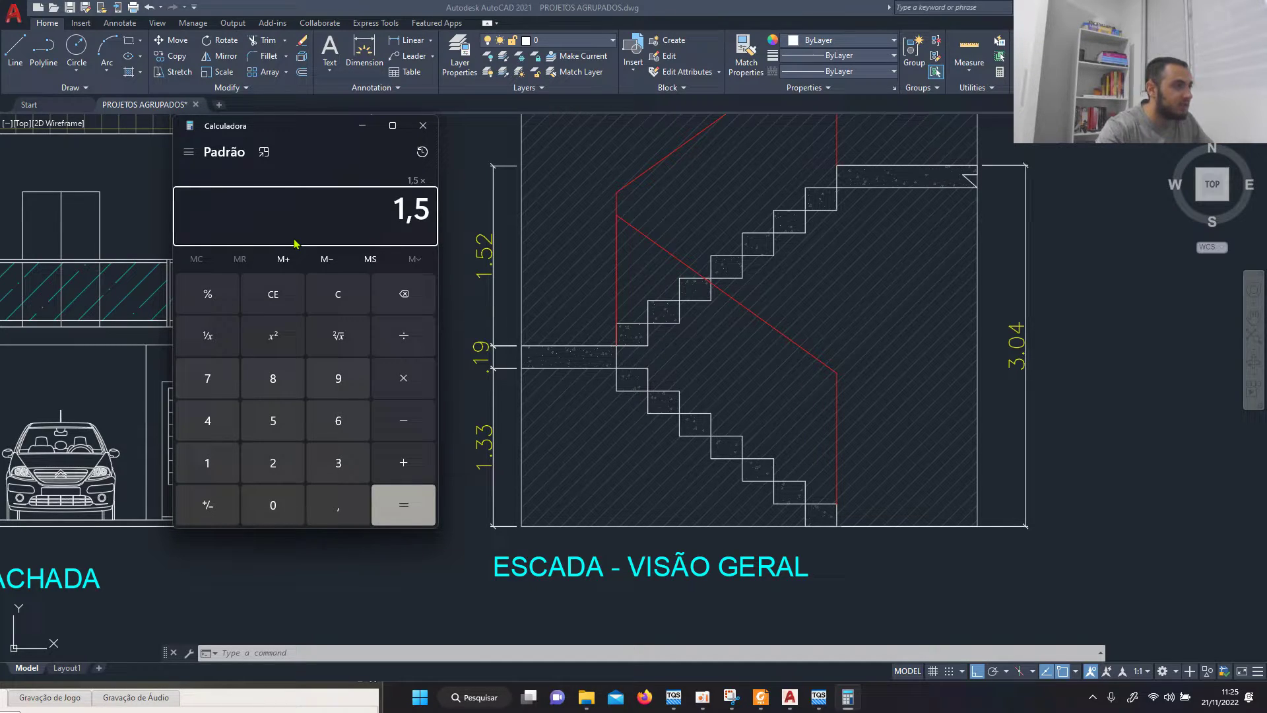
key(Return)
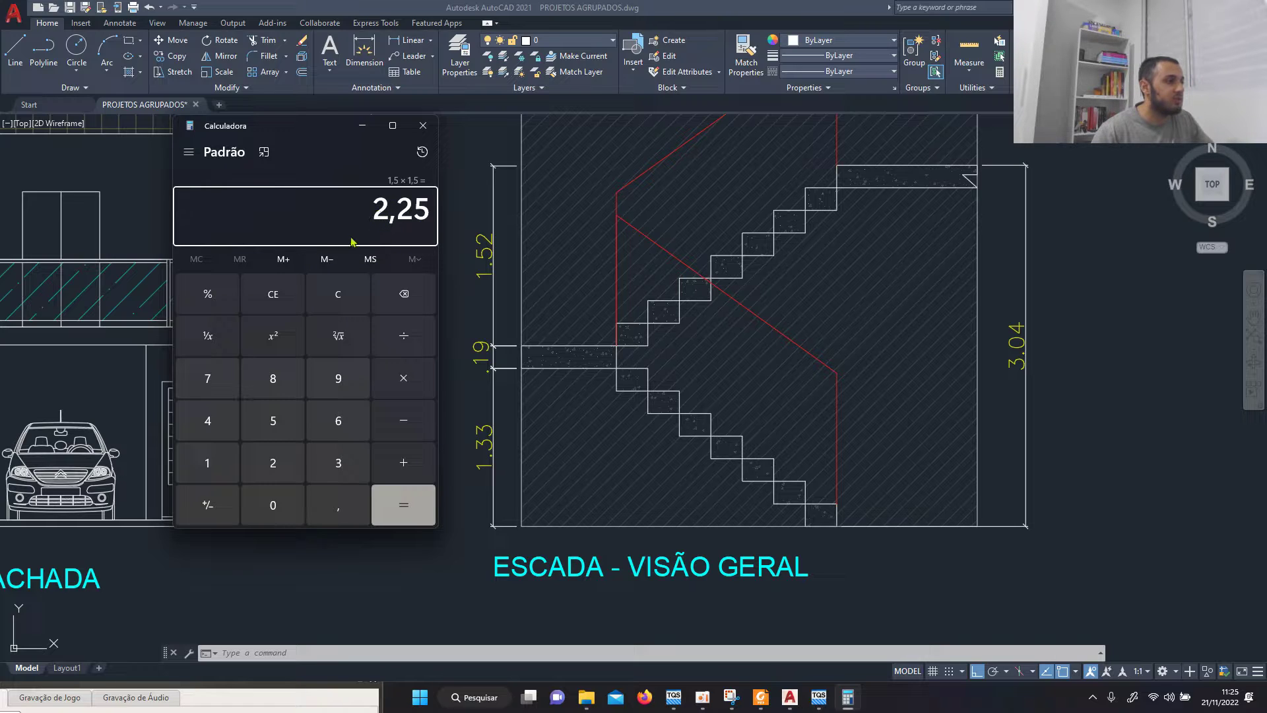
Step: Switch to the TQS model and apply a permanent linear load of 0.225 tf/m on beam VB5 from column P4 to P1
click(820, 705)
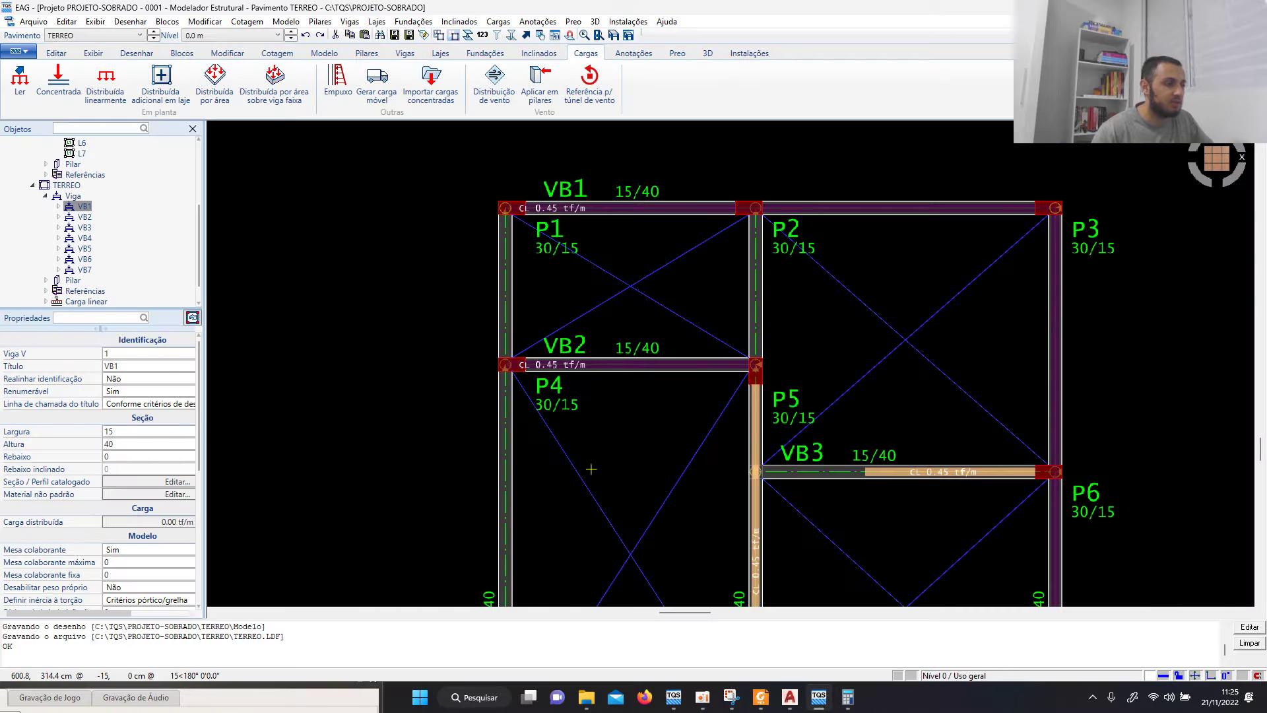
scroll(512, 334, up, 2)
click(107, 97)
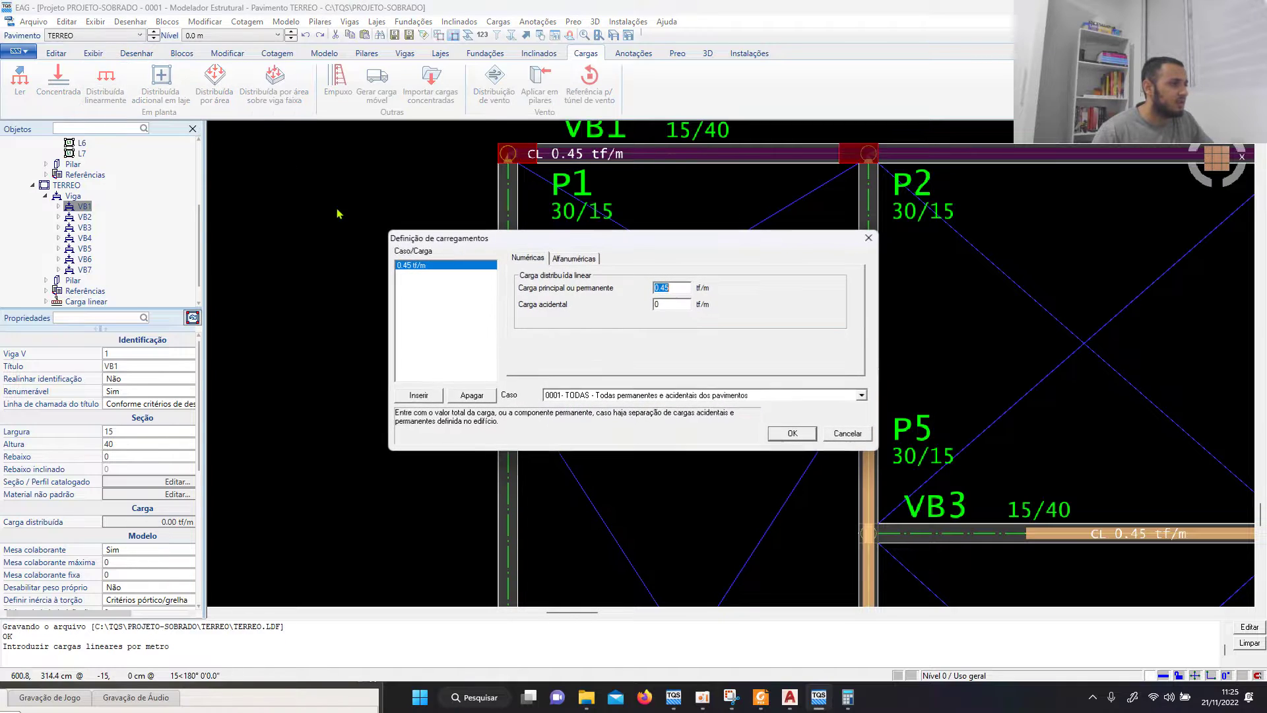
text(0)
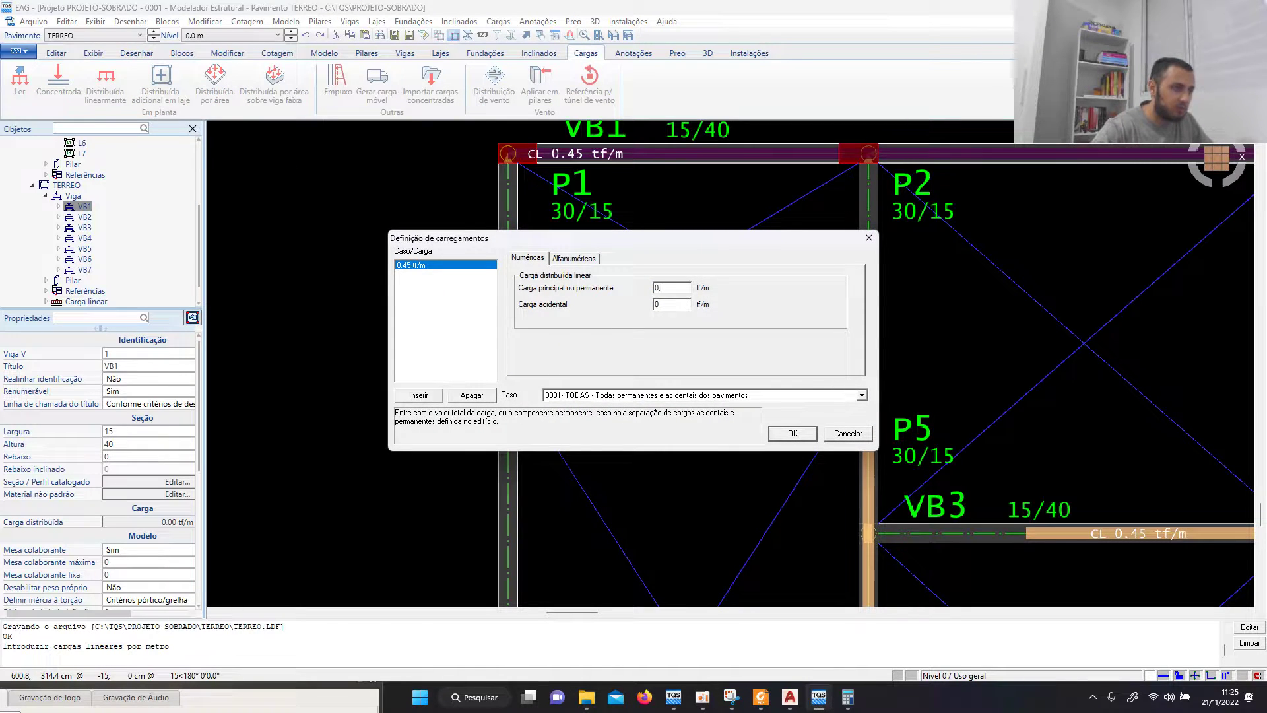
text(,225)
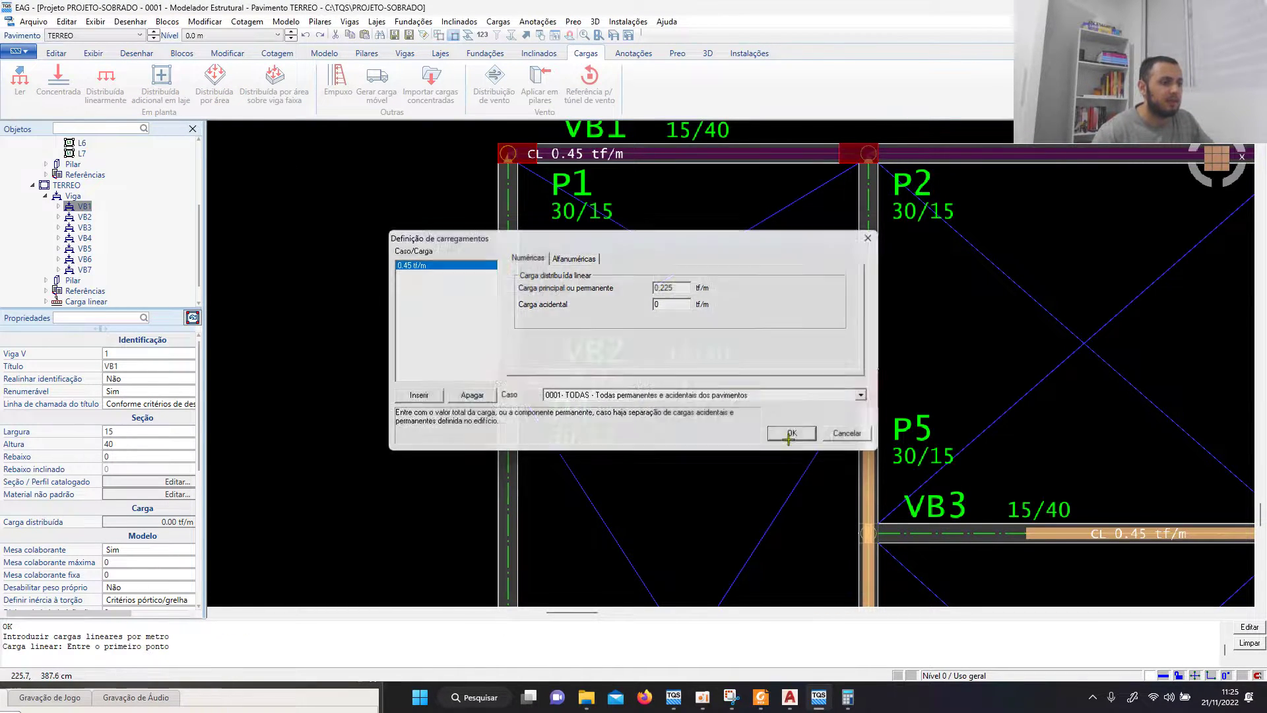
key(Return)
scroll(512, 397, up, 4)
click(512, 397)
scroll(513, 397, down, 4)
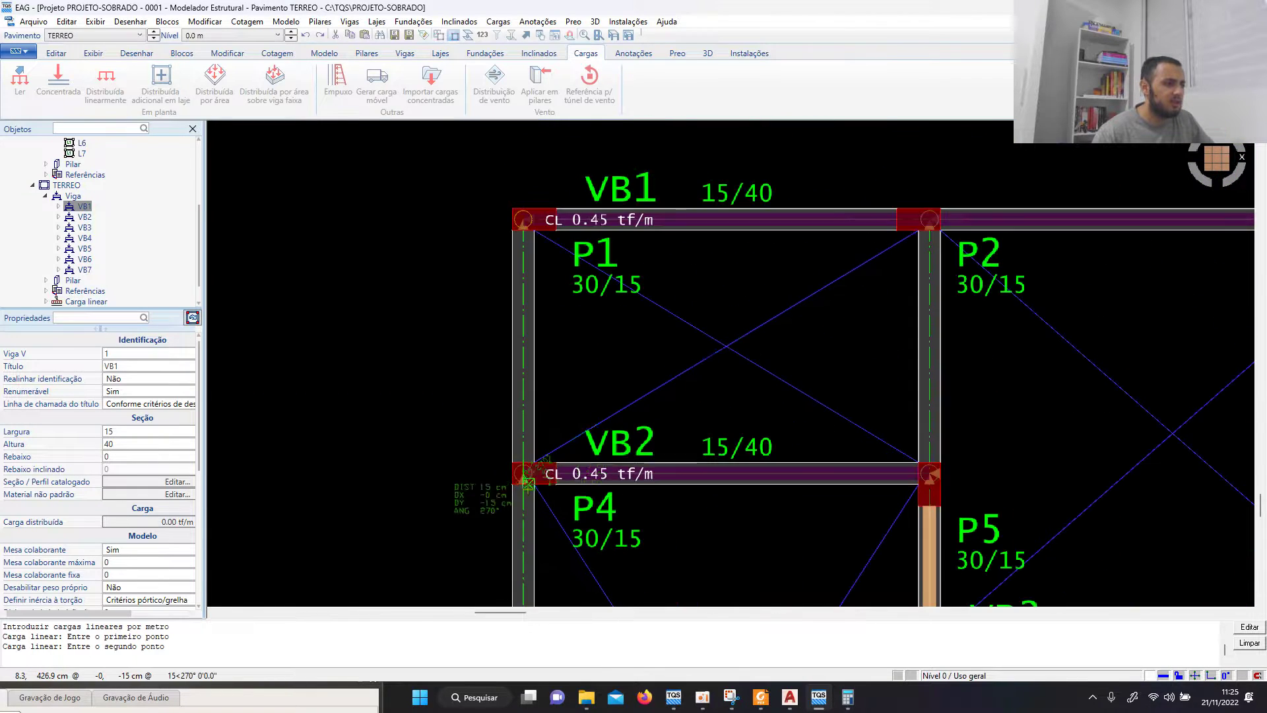
scroll(520, 212, up, 5)
click(491, 279)
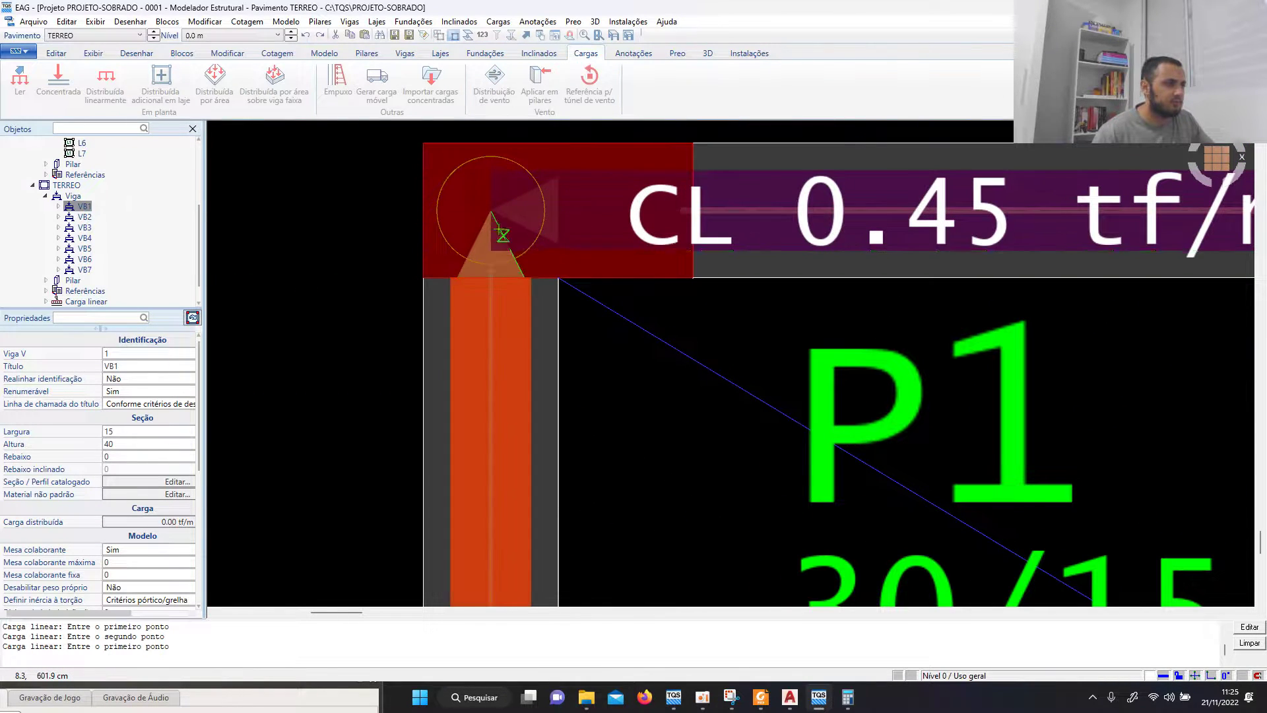
scroll(507, 310, down, 5)
key(Escape)
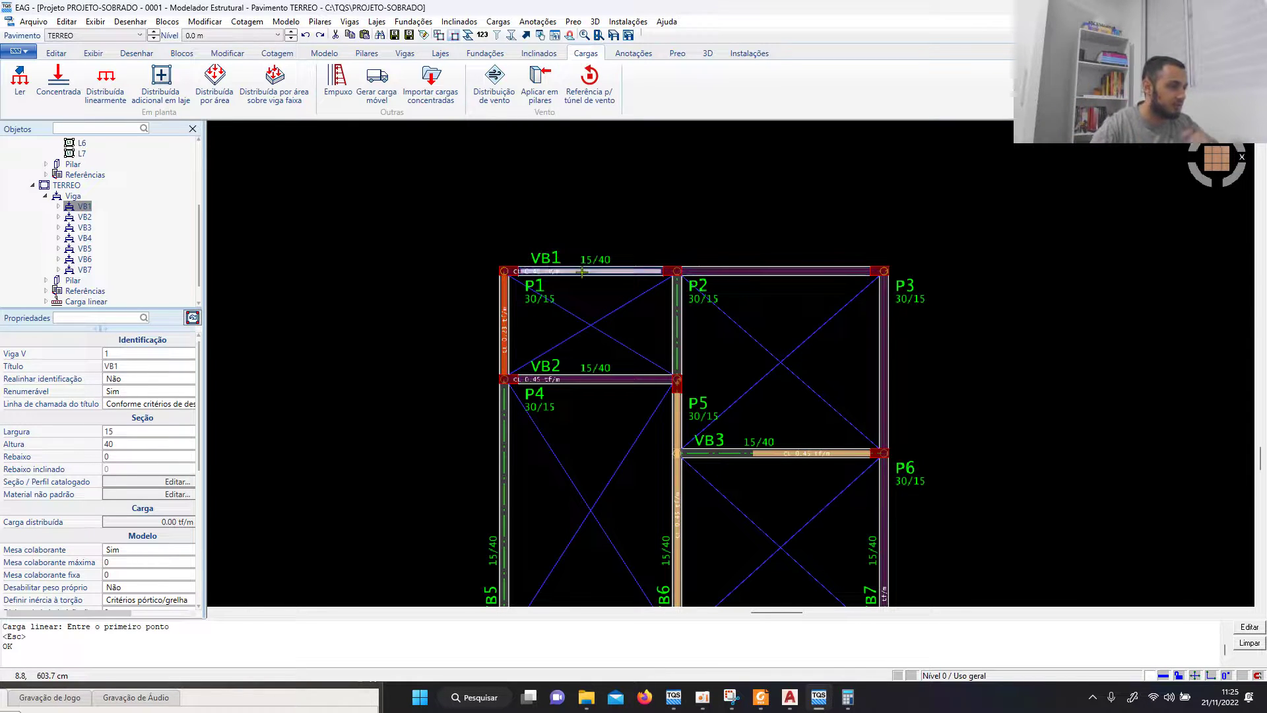
Step: Review the linear loads on the TERREO floor's beams and save the model
scroll(557, 259, up, 2)
scroll(551, 208, down, 2)
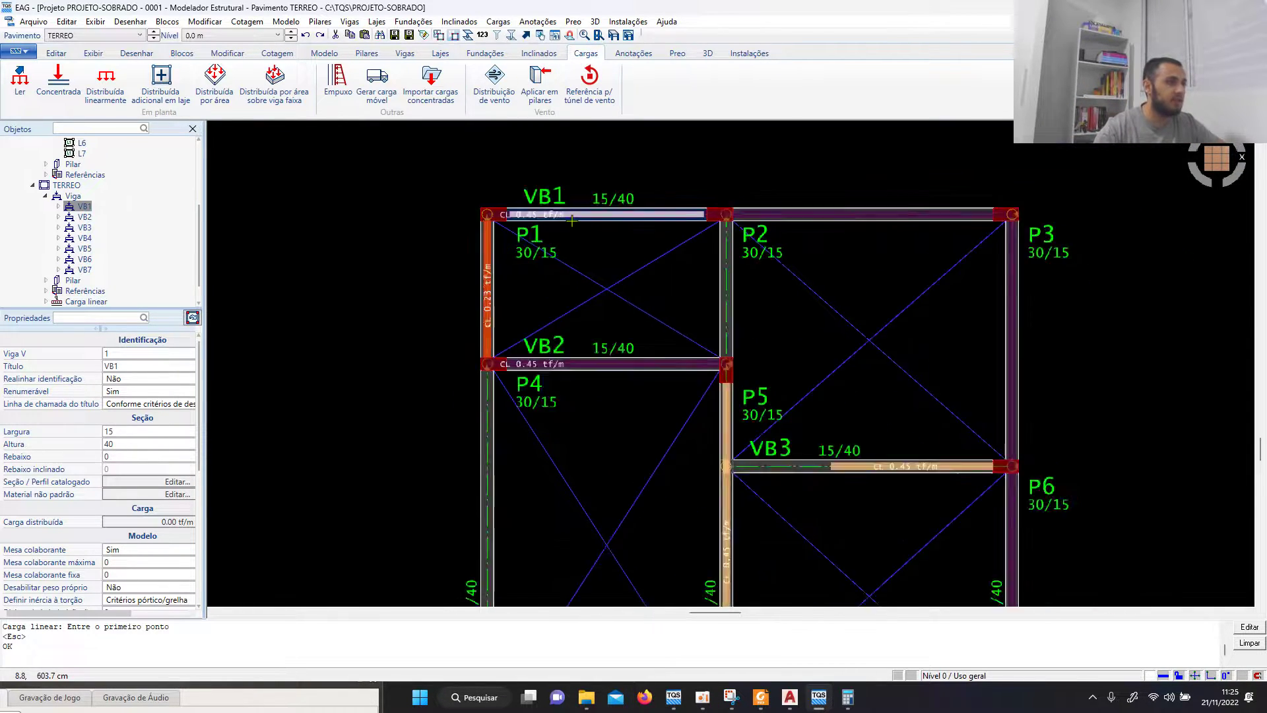
scroll(771, 300, down, 2)
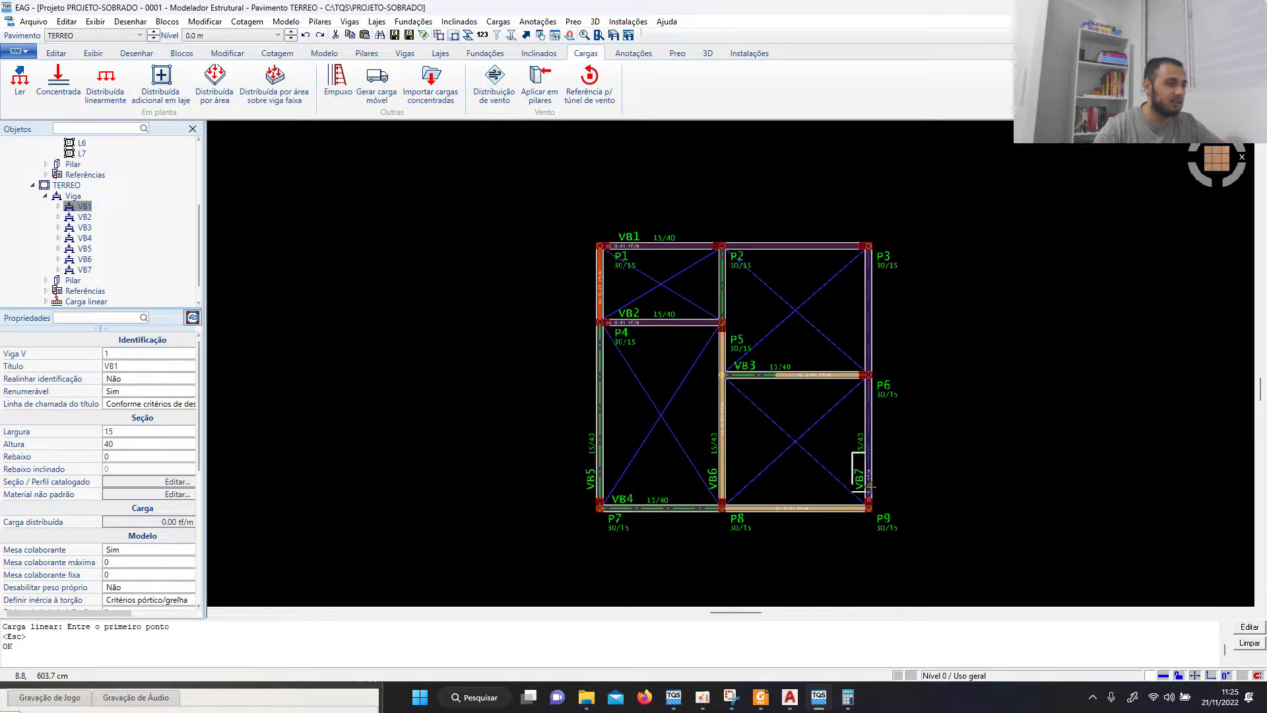
scroll(723, 327, up, 2)
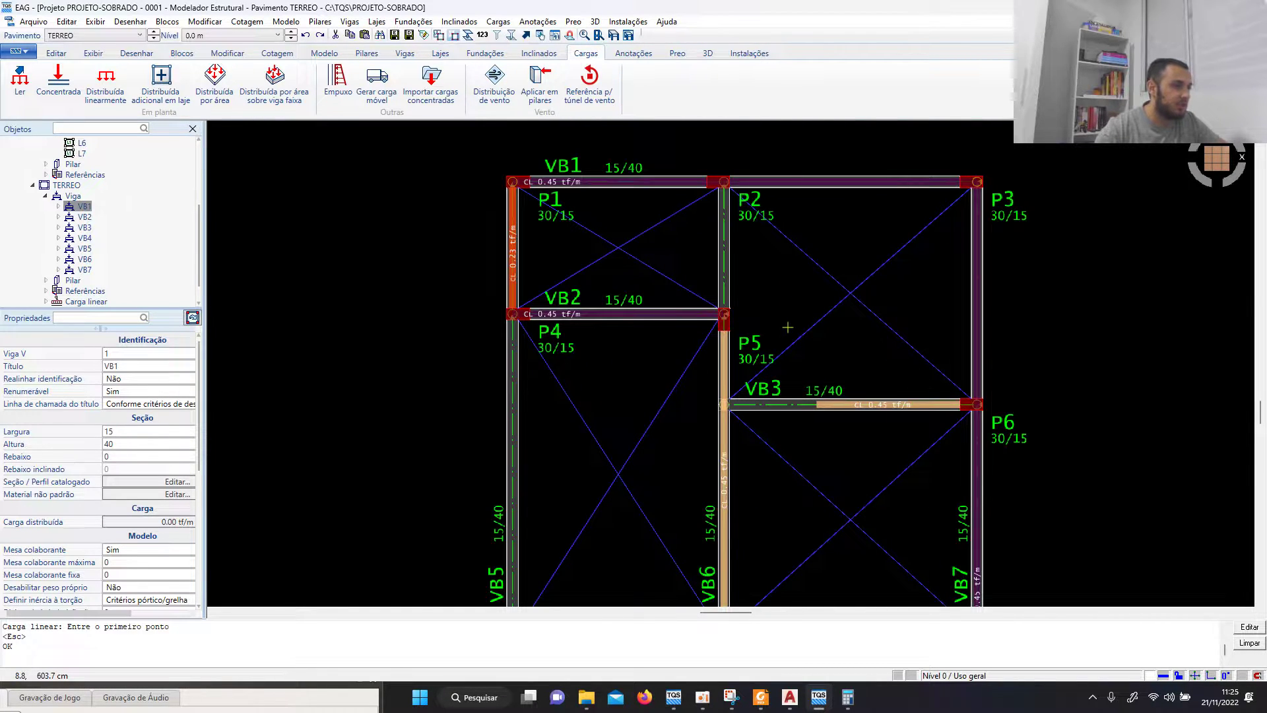
scroll(706, 347, down, 2)
scroll(705, 343, up, 2)
scroll(624, 271, up, 1)
scroll(594, 343, down, 4)
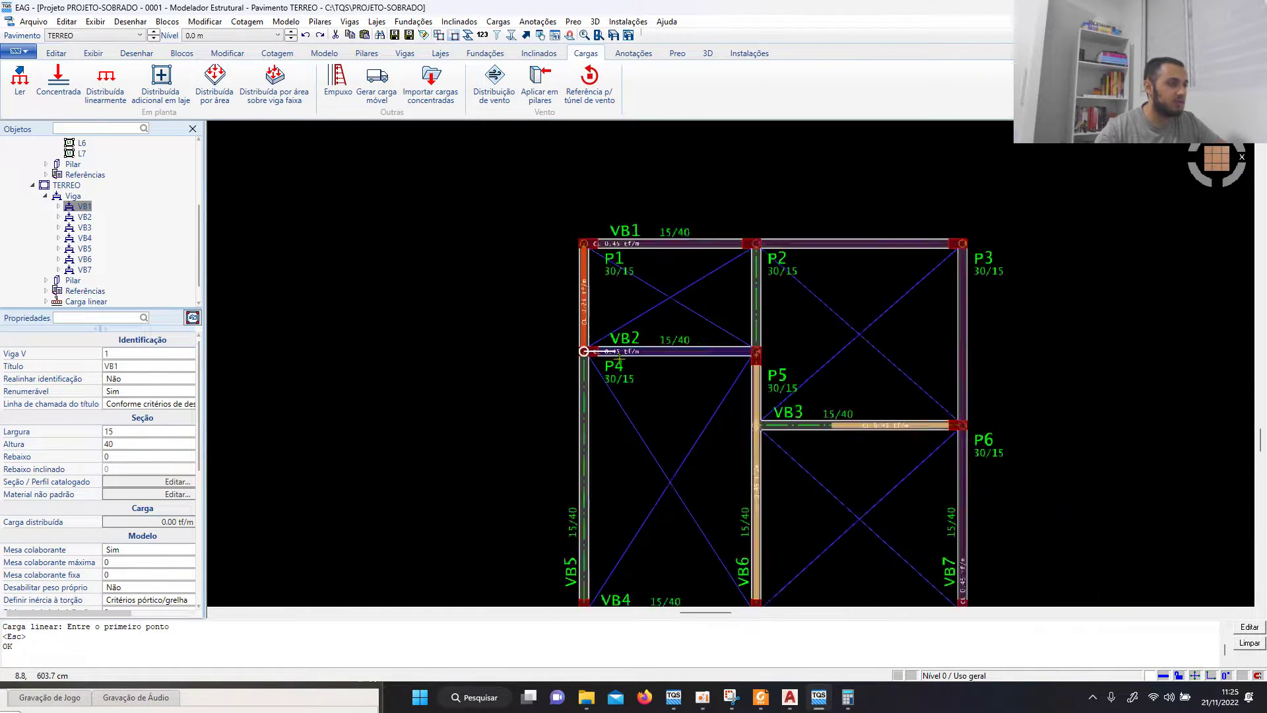
scroll(696, 542, up, 2)
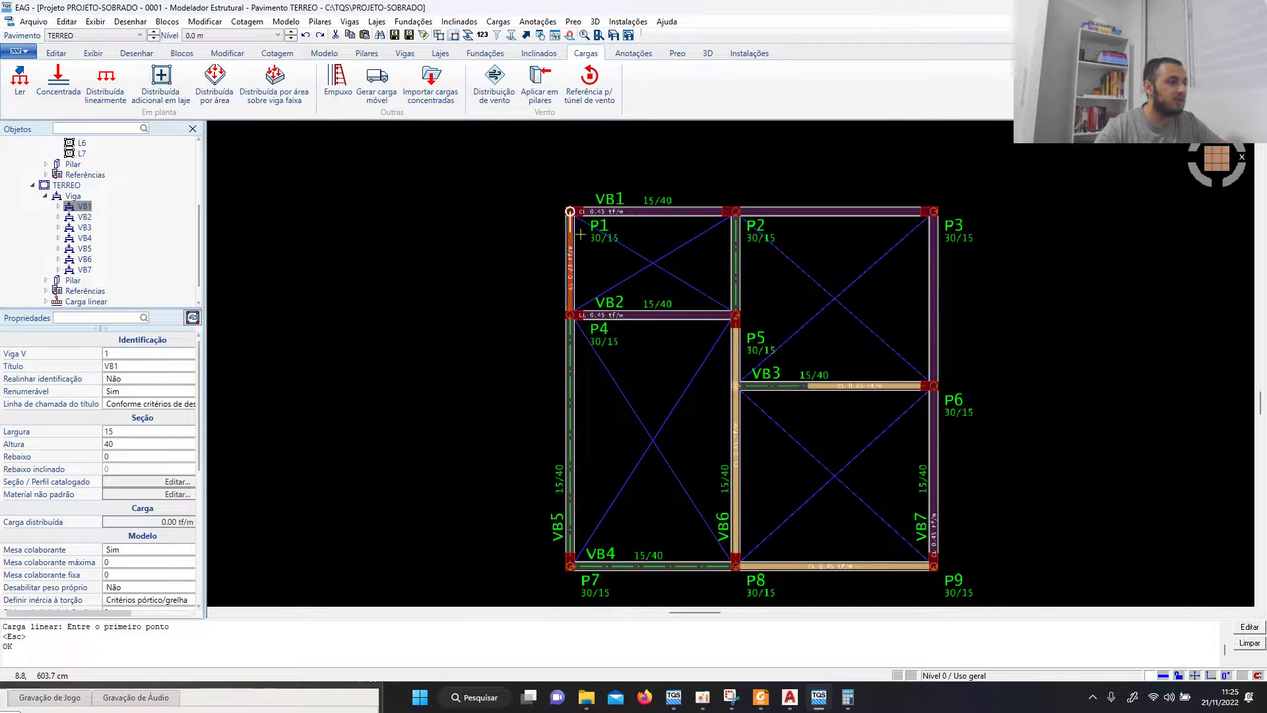
click(394, 36)
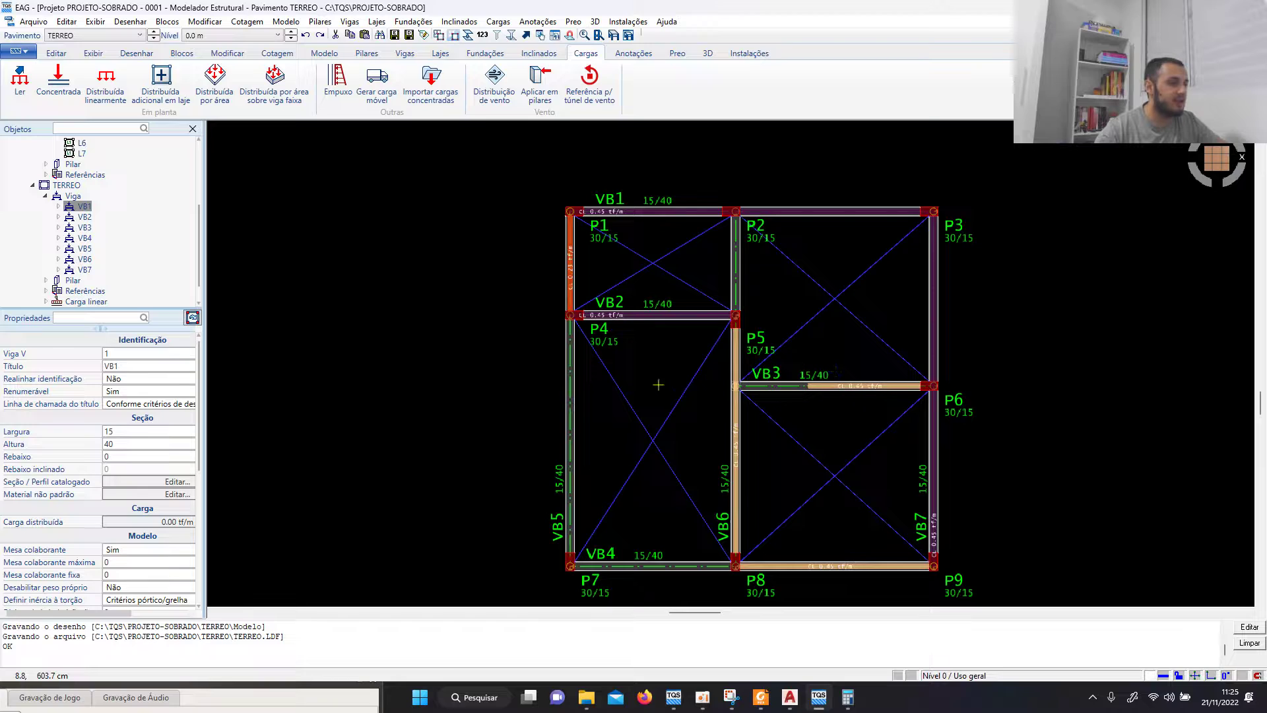
Step: Display the 1 PAVIMENTO floor of the structural model and look over its beams and slabs
scroll(635, 353, down, 2)
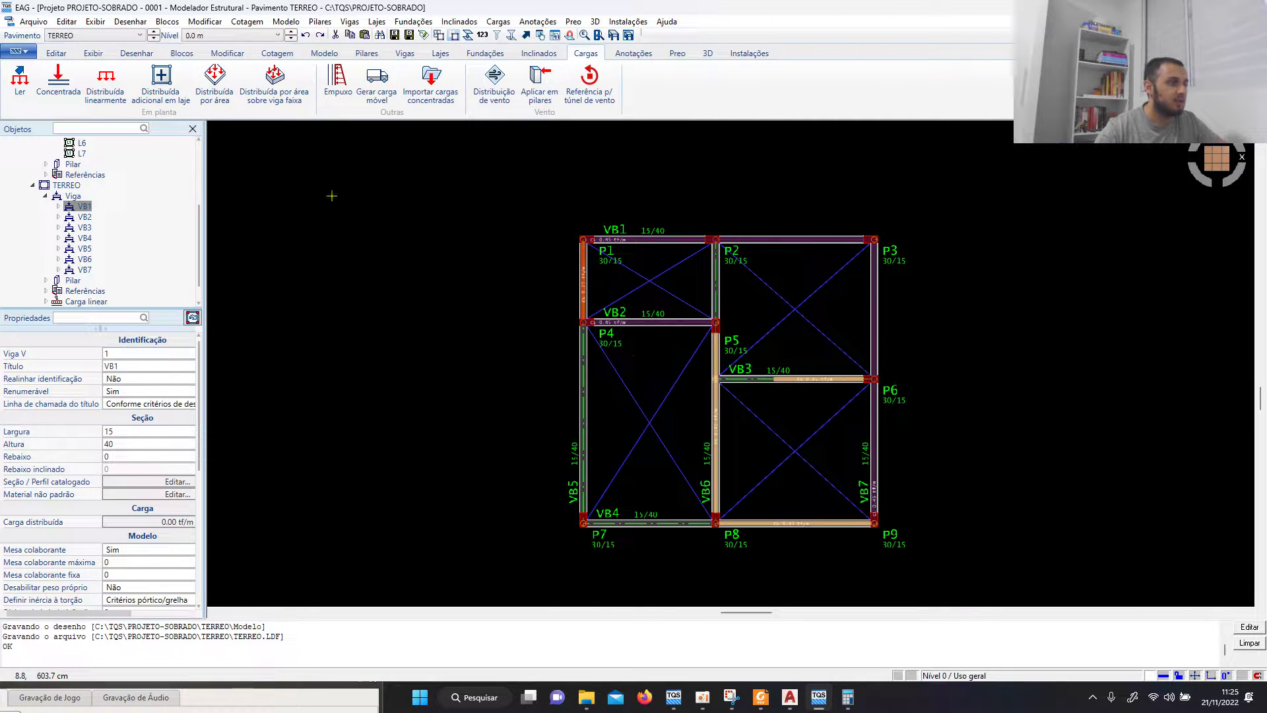
key(Escape)
click(122, 36)
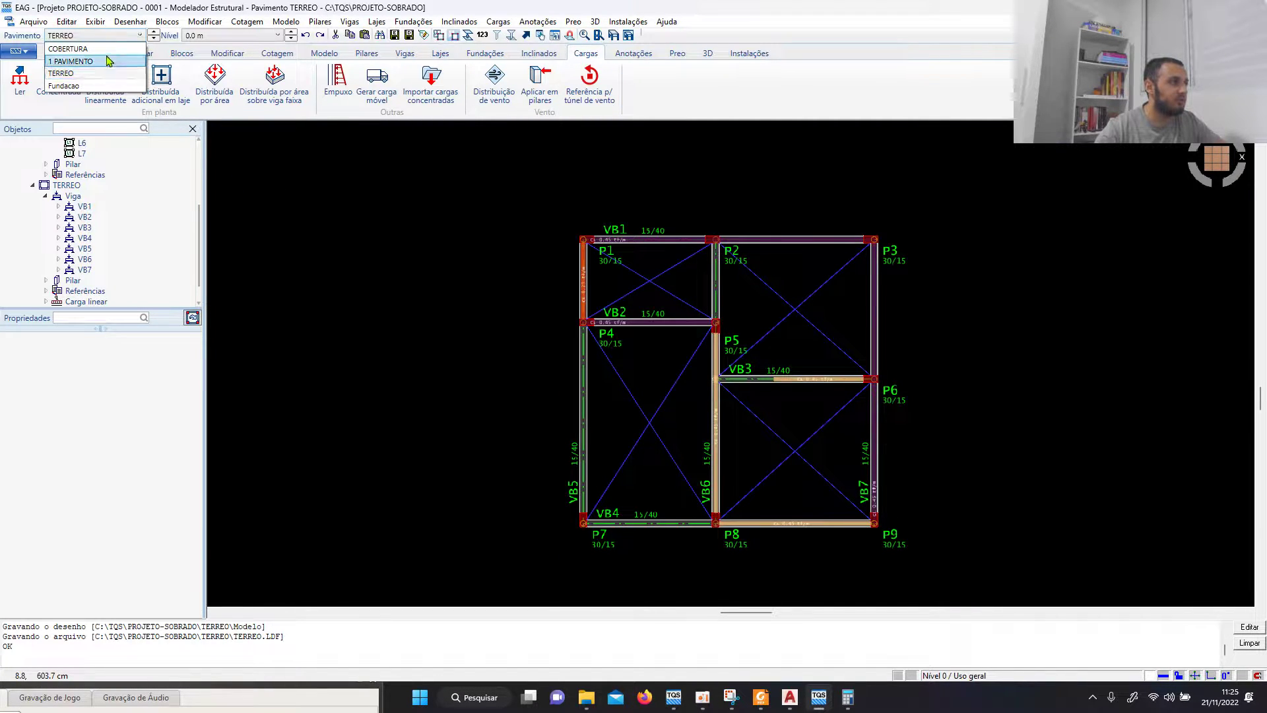
click(105, 62)
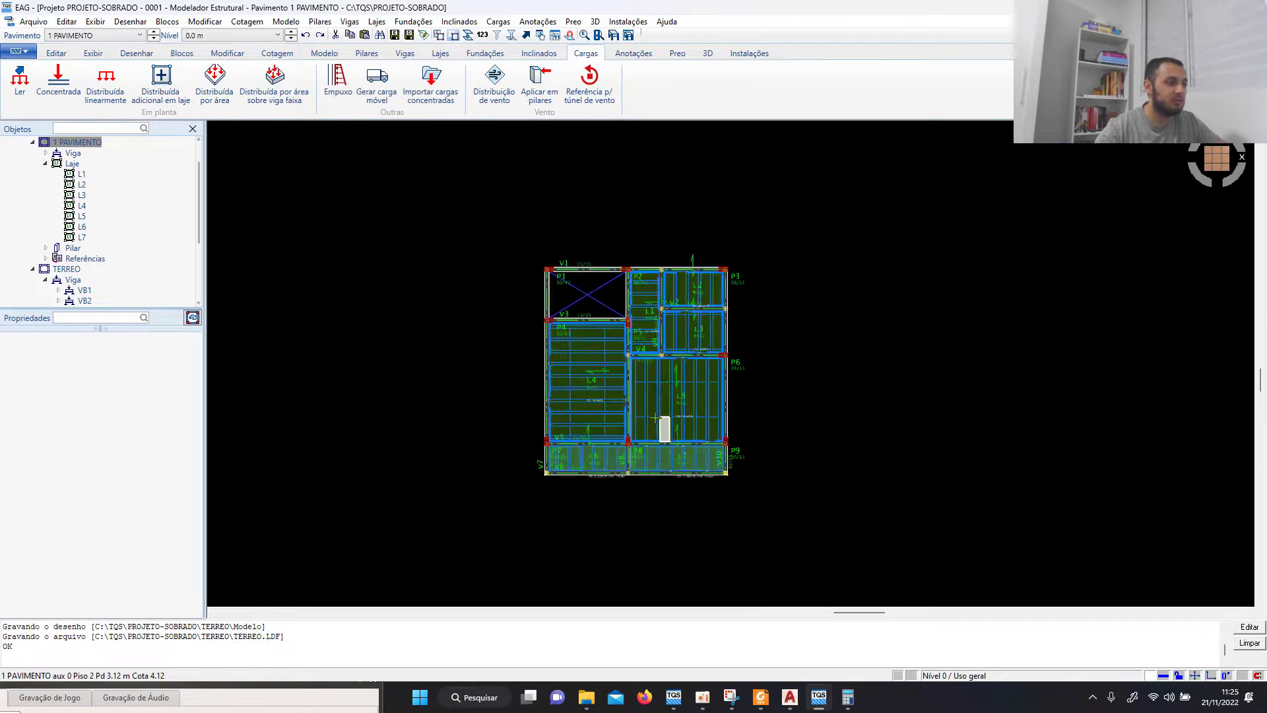
scroll(655, 417, up, 3)
scroll(655, 417, down, 2)
scroll(500, 470, up, 3)
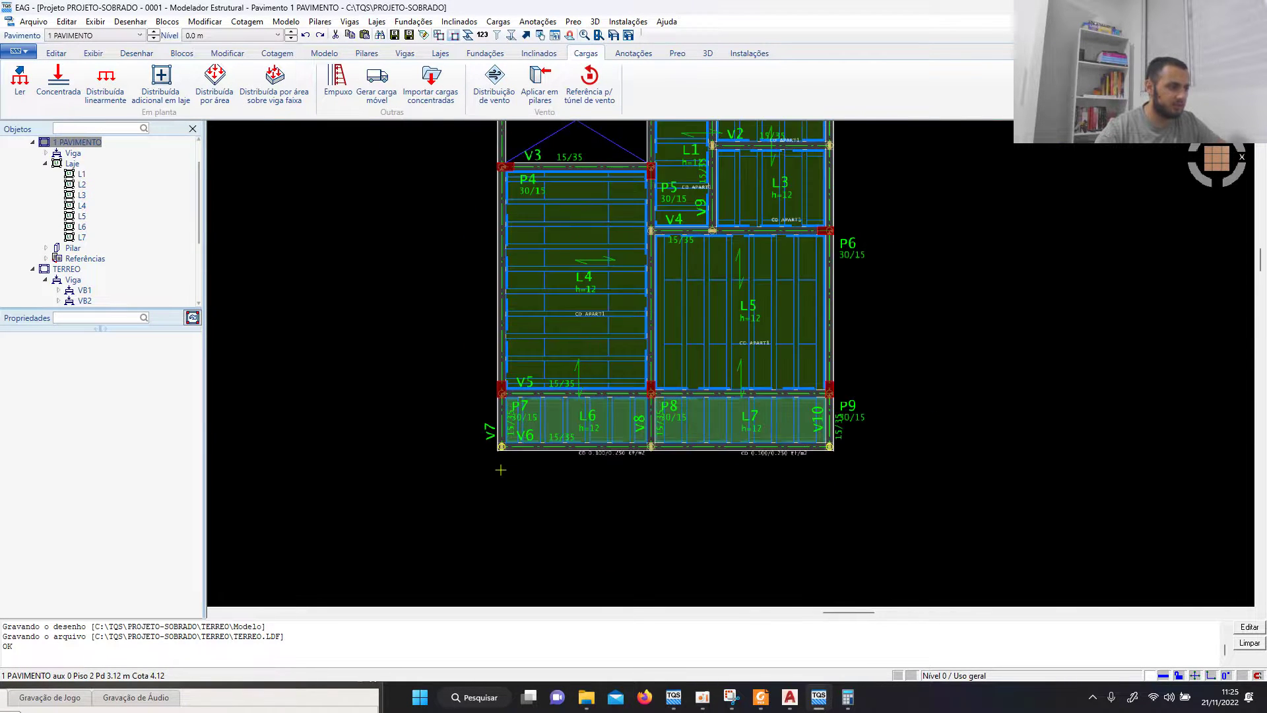
scroll(501, 472, down, 5)
scroll(537, 429, up, 3)
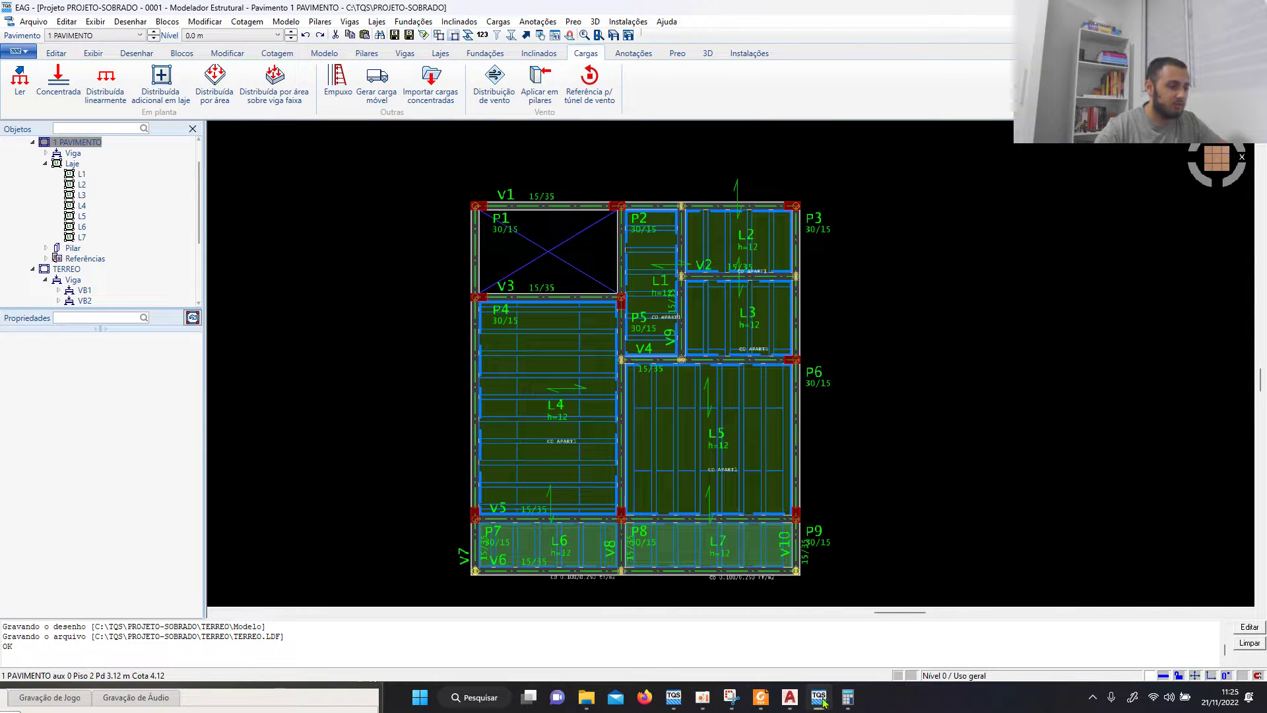
Step: Switch to the AutoCAD drawing and examine the walls on the upper-floor plan with QUARTO 1, QUARTO 2 and SACADA
click(790, 697)
scroll(311, 291, down, 8)
scroll(370, 297, up, 5)
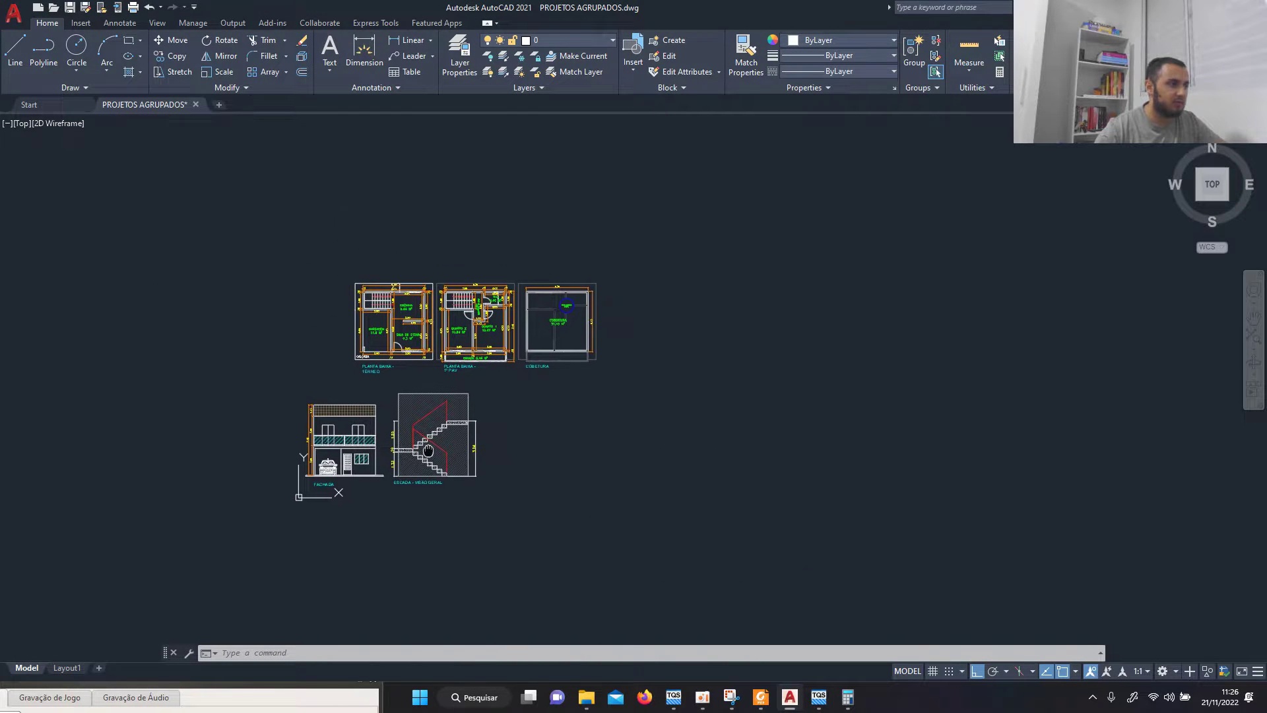
scroll(465, 352, up, 4)
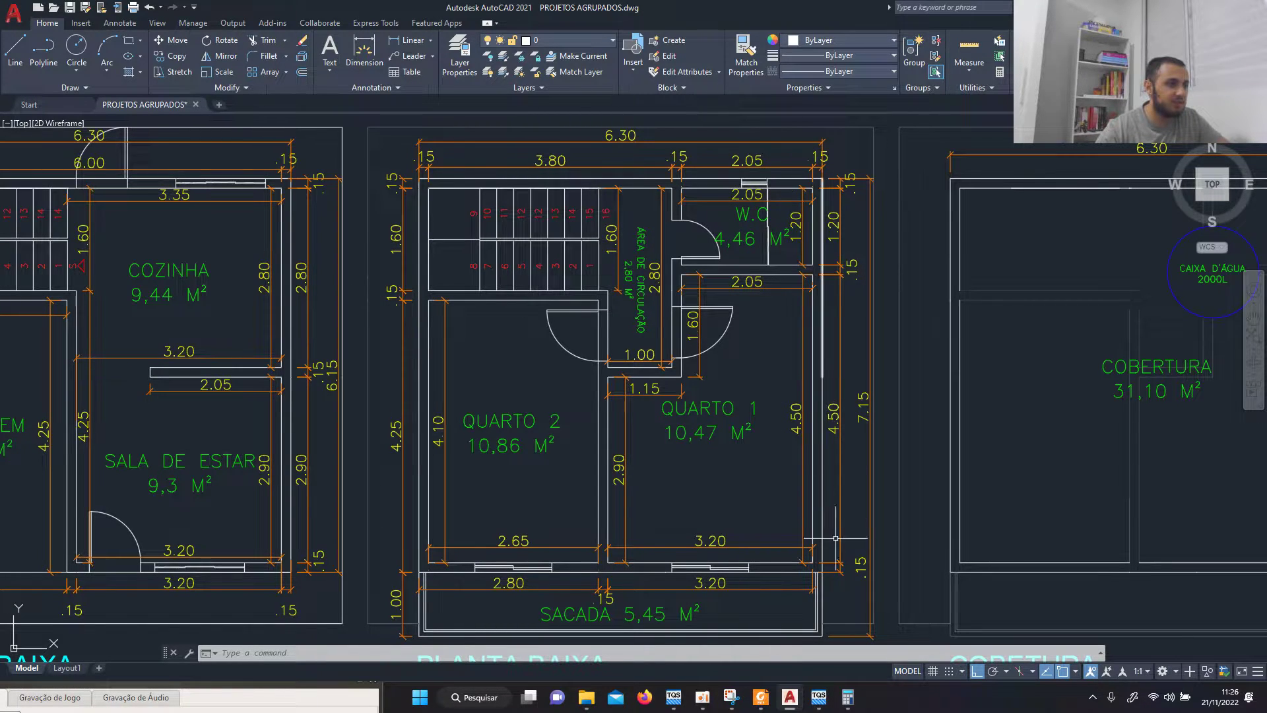
Step: Switch back to the TQS model and define a distributed linear load of 0.45 tf/m permanent
click(817, 703)
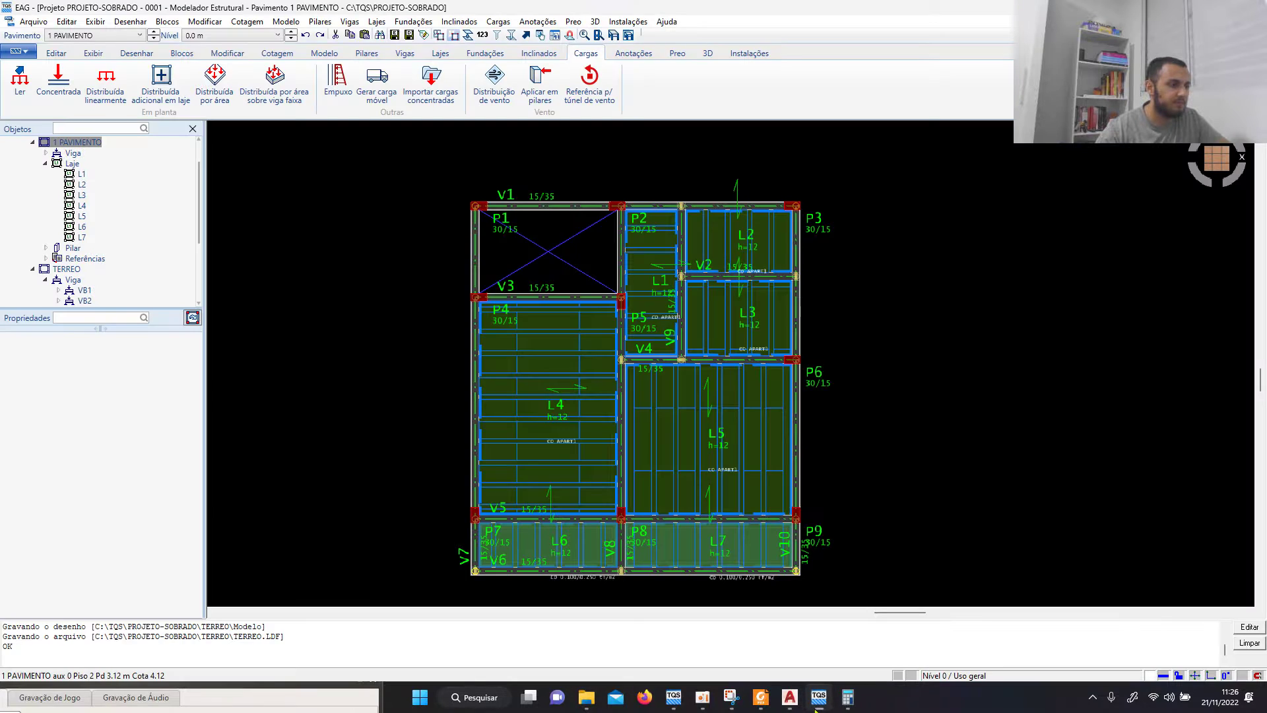
scroll(396, 461, up, 5)
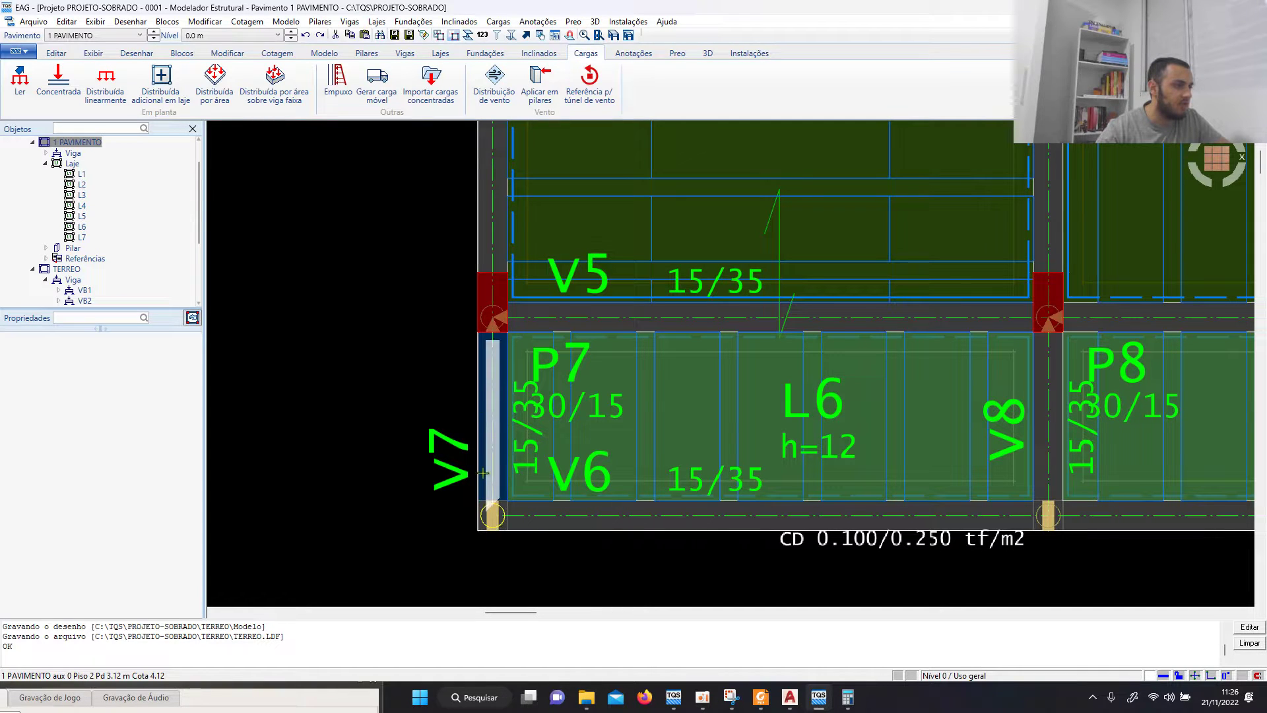
scroll(491, 476, down, 2)
scroll(502, 423, down, 1)
scroll(508, 429, up, 2)
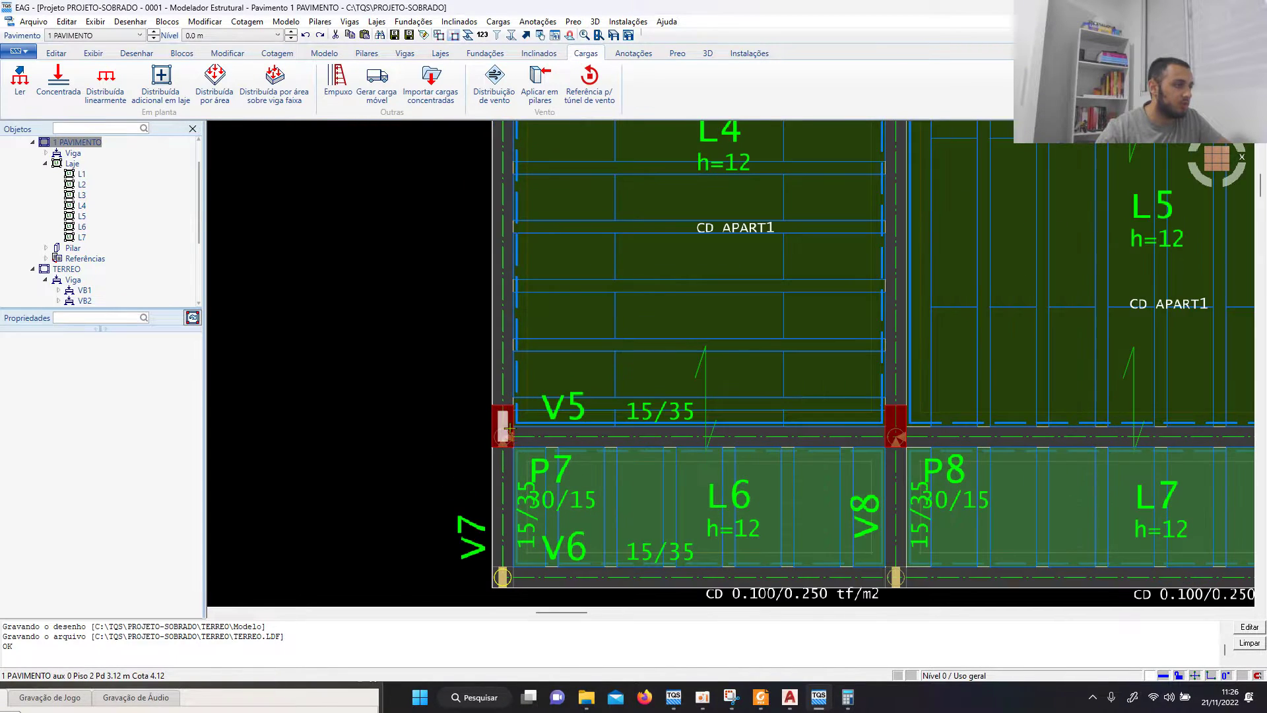
scroll(488, 455, down, 3)
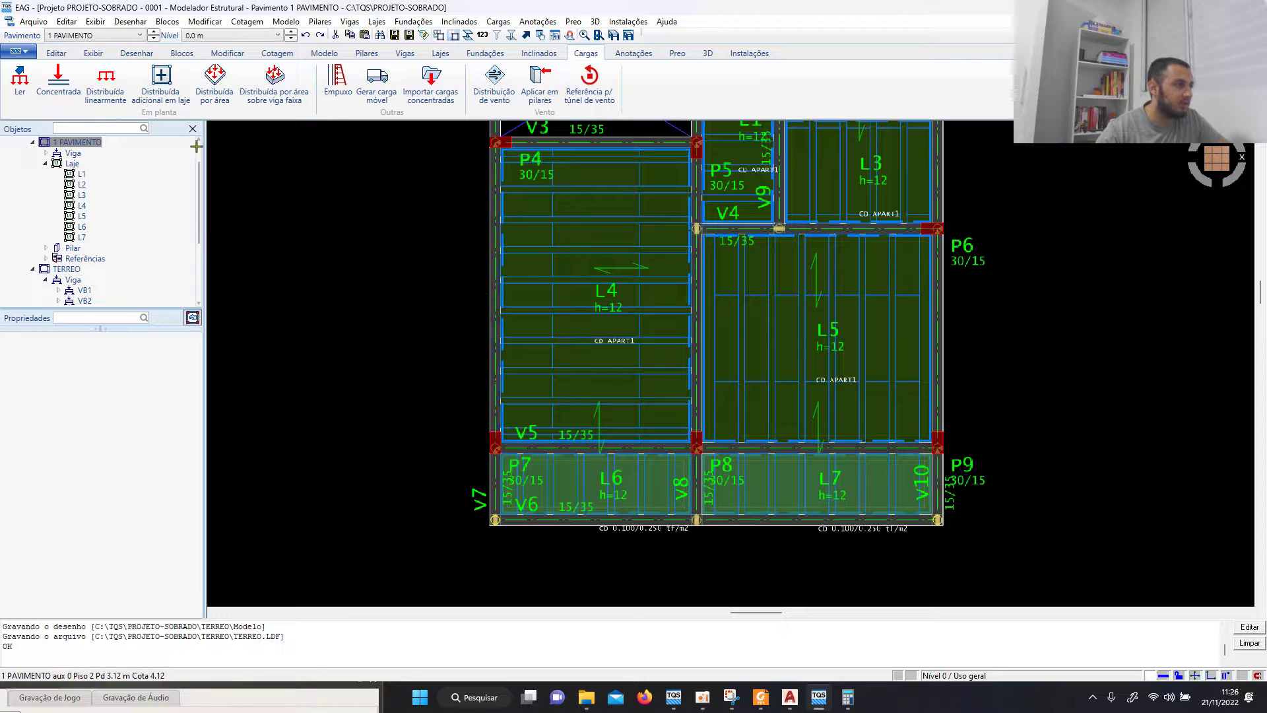
click(105, 79)
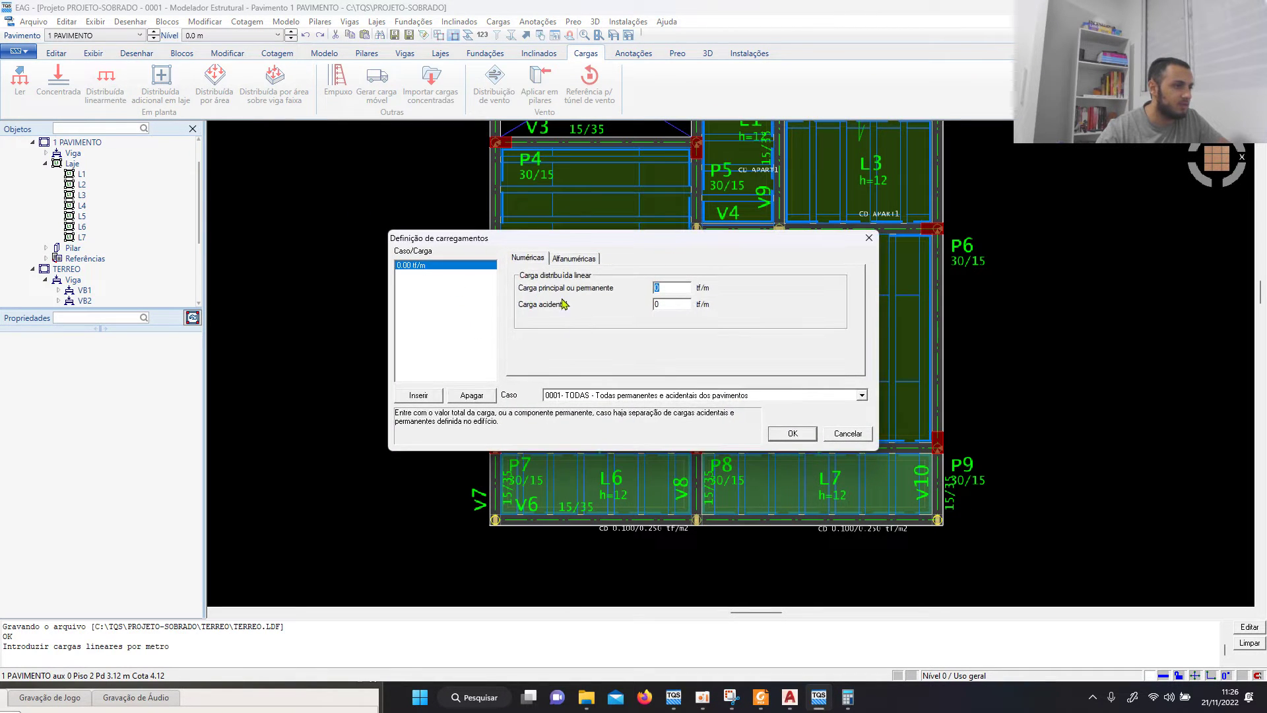
click(784, 436)
Step: Place the linear load along beam V7 from column P7 to column P1
scroll(470, 433, up, 4)
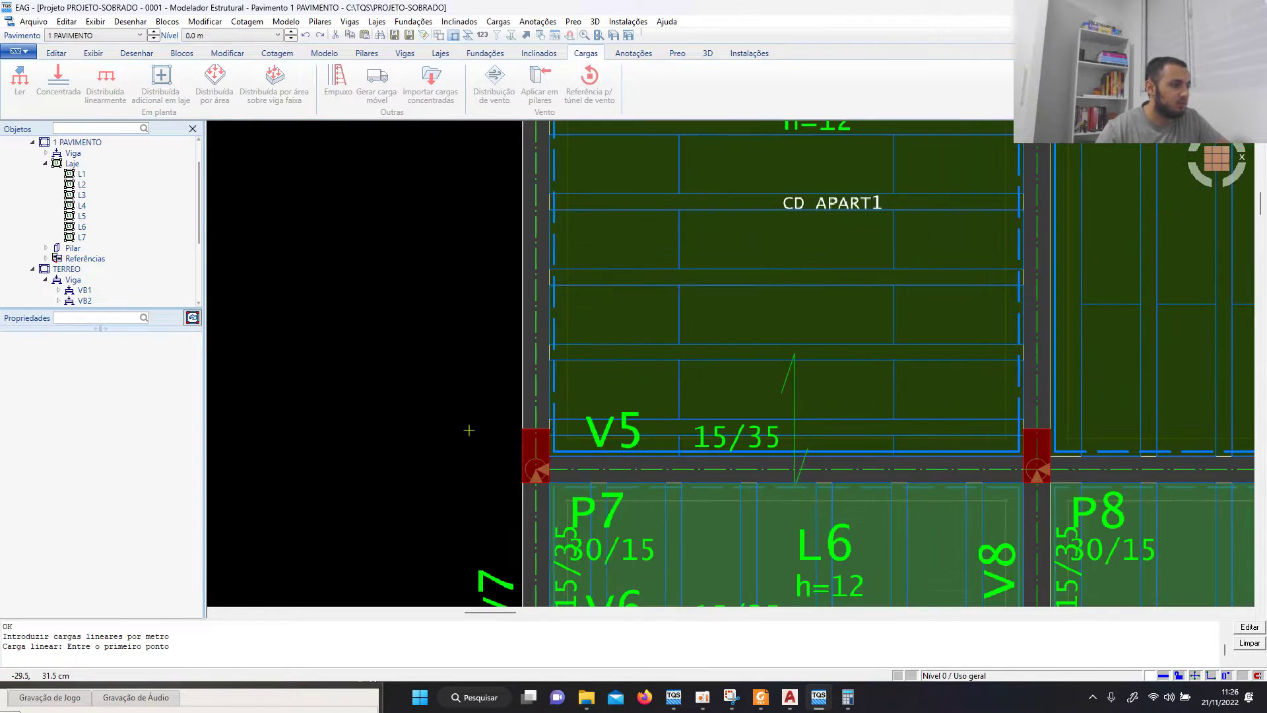
scroll(509, 505, down, 5)
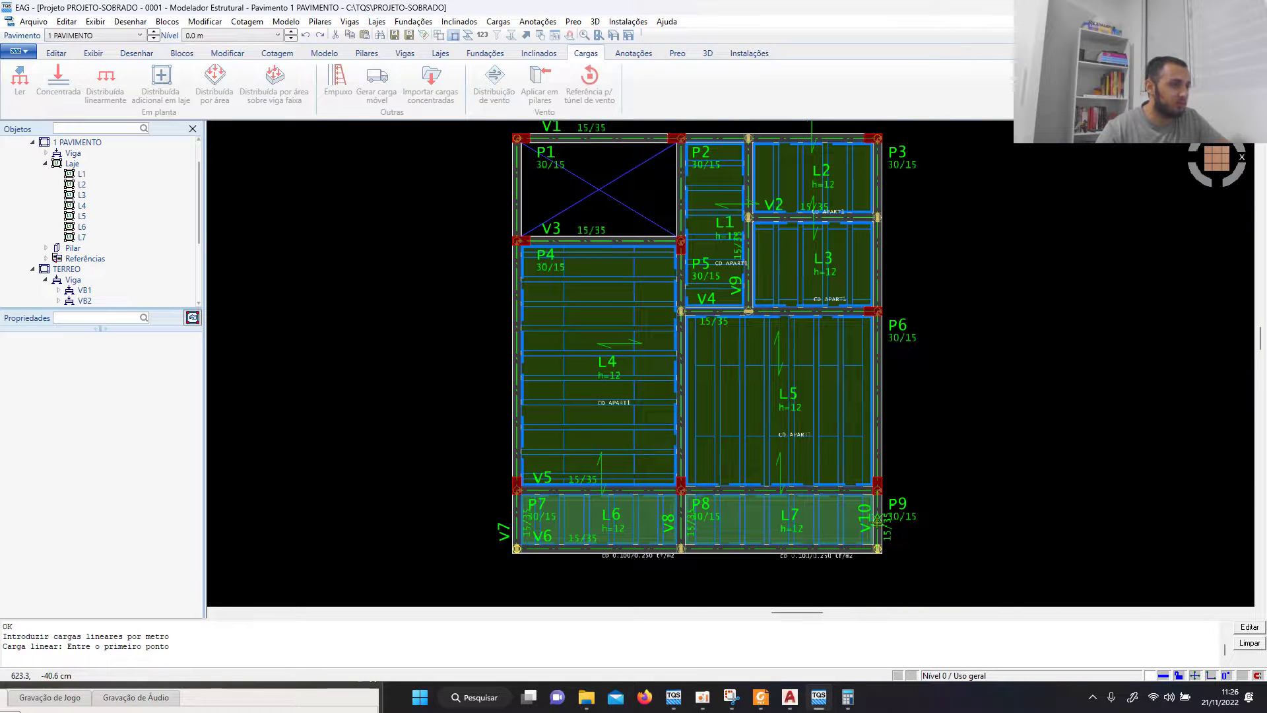
scroll(521, 485, up, 5)
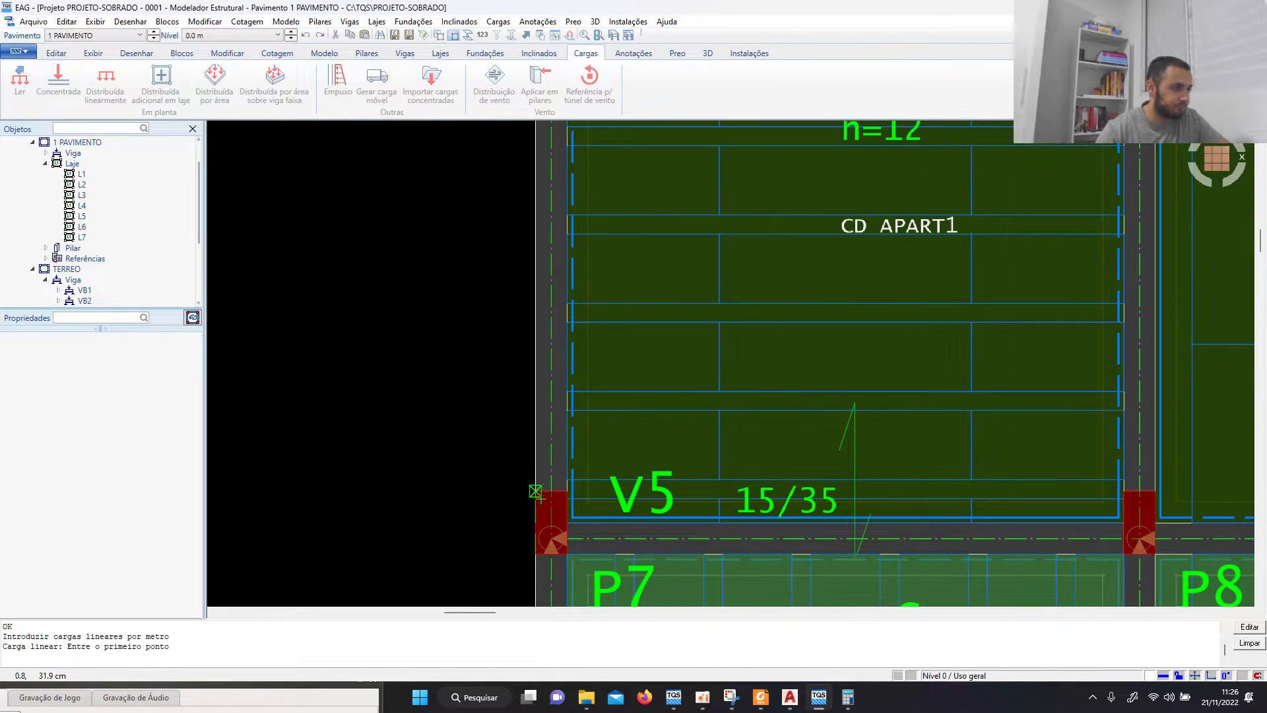
click(552, 489)
scroll(530, 305, down, 5)
scroll(543, 341, up, 5)
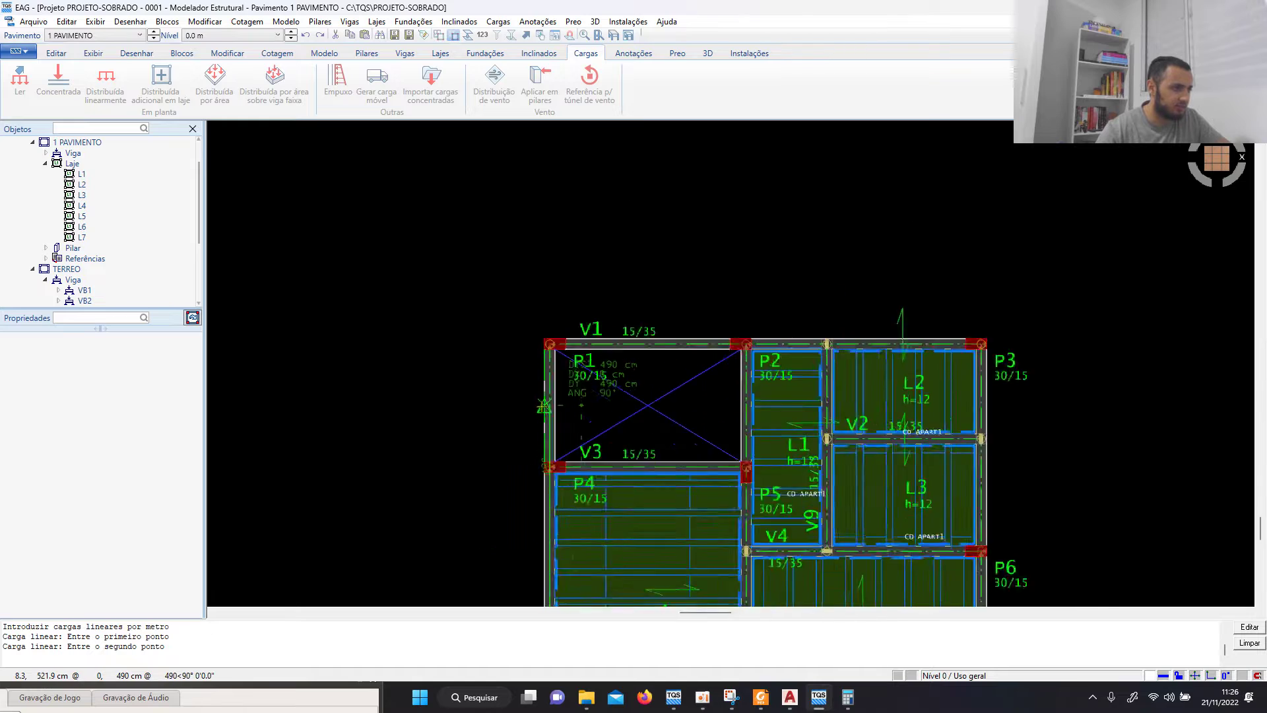
scroll(543, 341, up, 2)
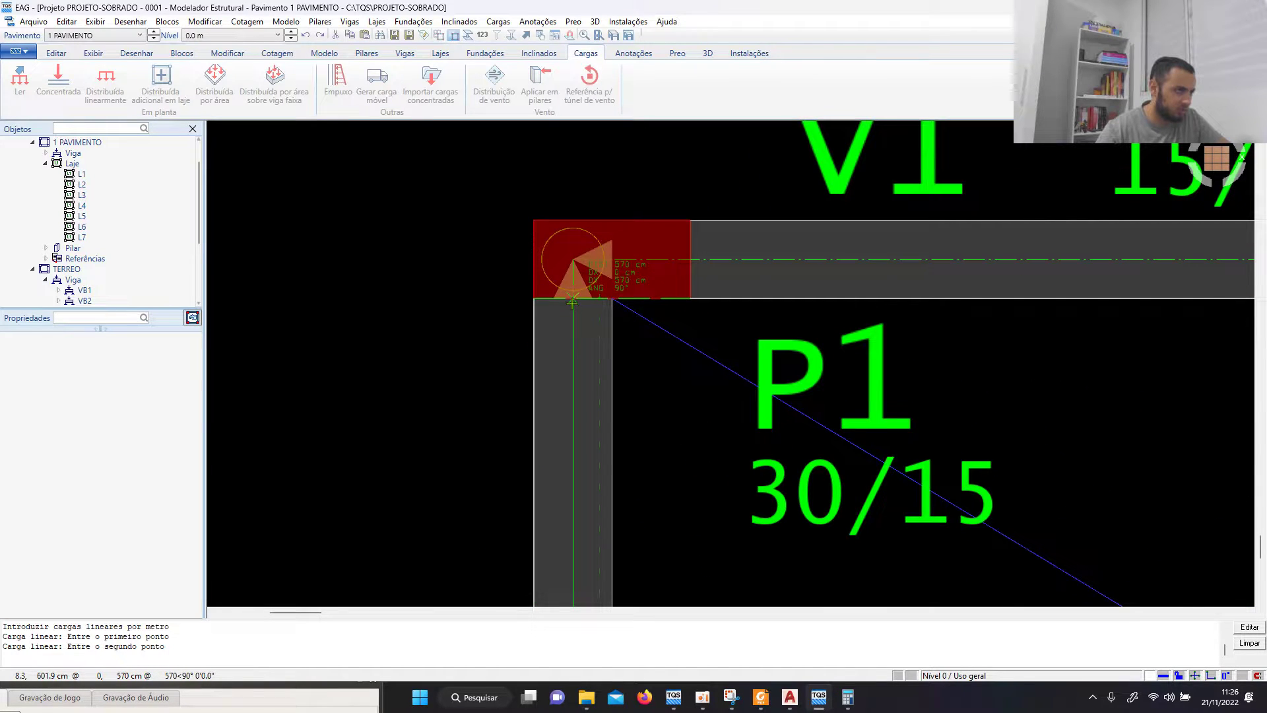
scroll(572, 301, down, 4)
scroll(573, 304, up, 4)
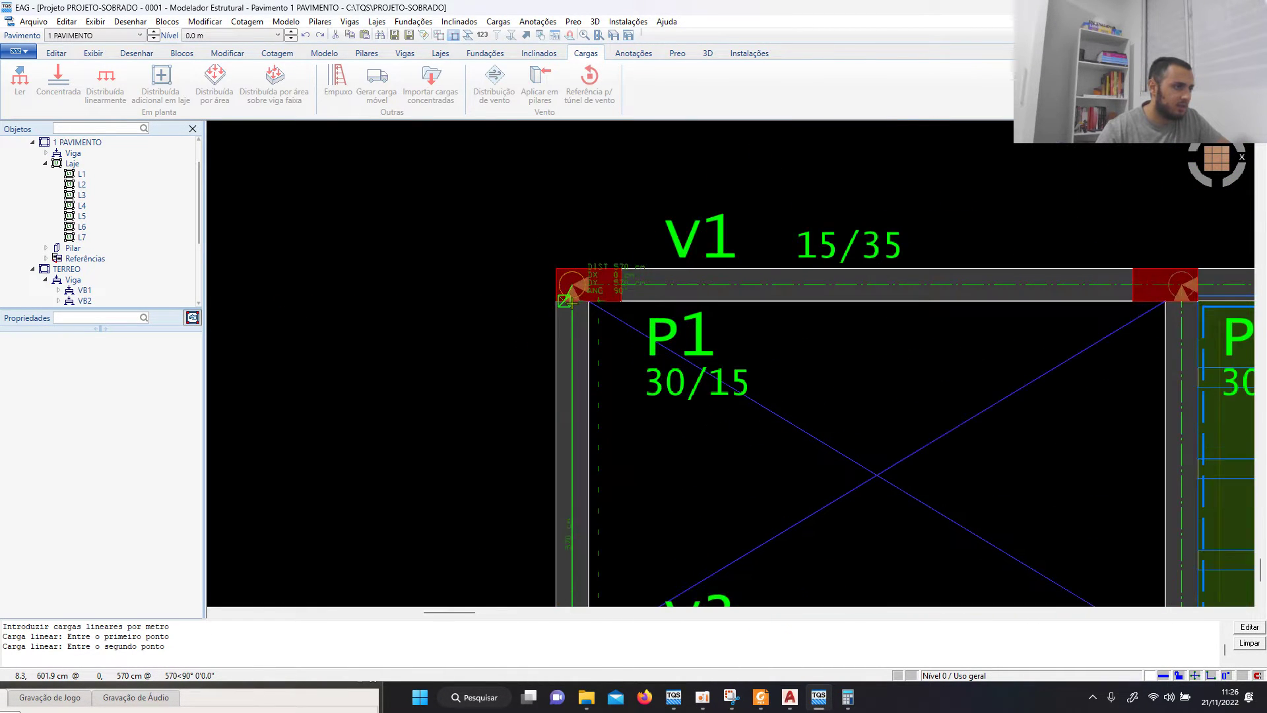
click(573, 306)
scroll(527, 350, down, 3)
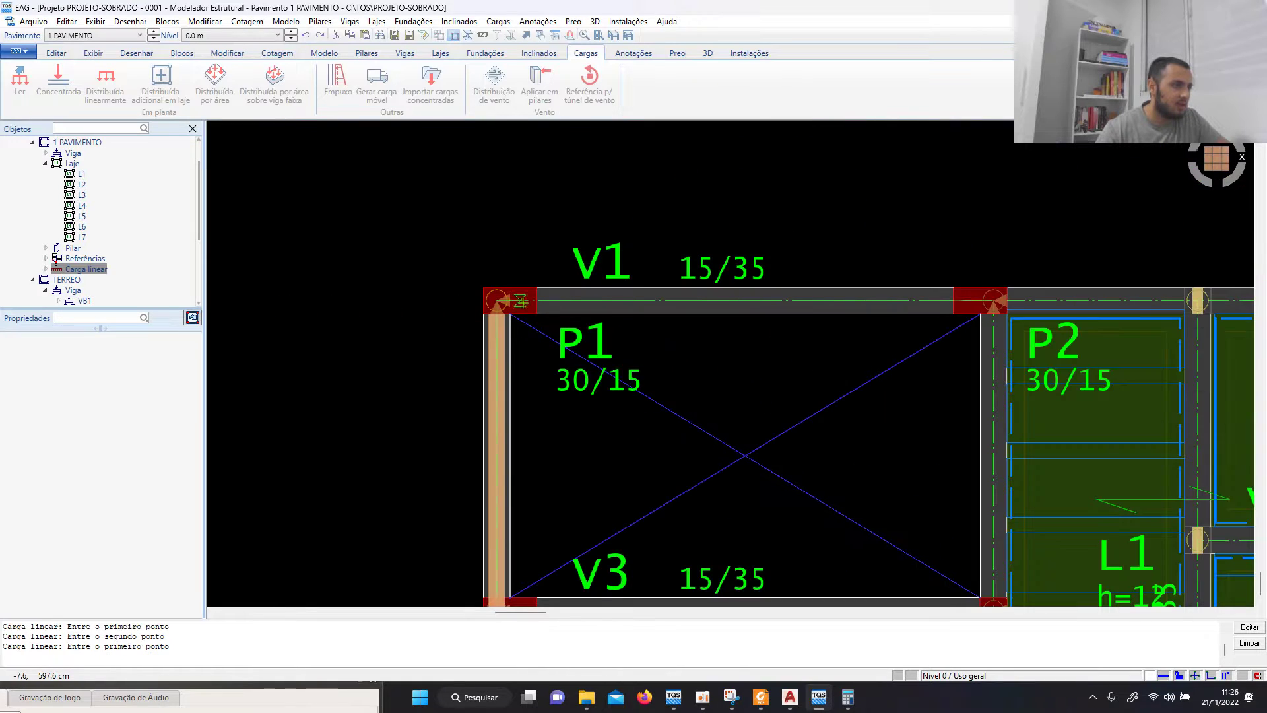
Step: Place the same linear load along beam V10 from column P9 to column P3 and end the load command
scroll(462, 274, down, 4)
scroll(792, 465, up, 6)
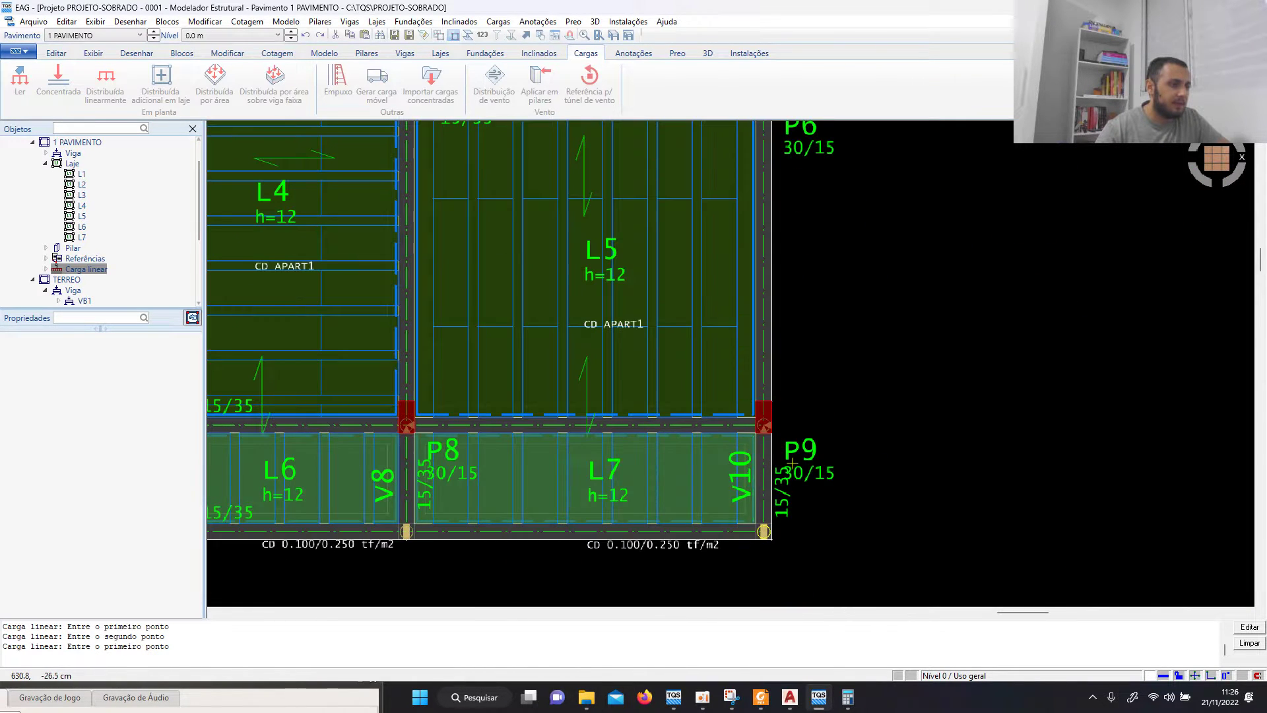
scroll(756, 523, down, 2)
scroll(772, 462, up, 6)
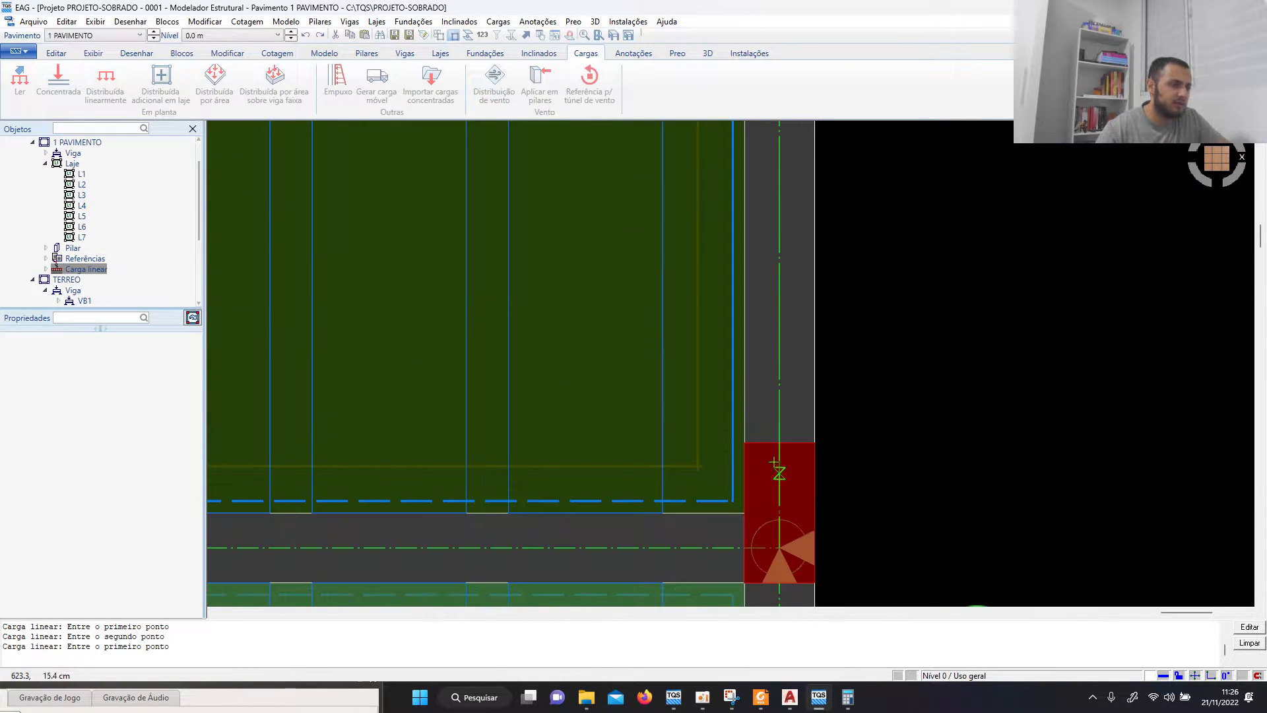
click(769, 441)
scroll(768, 441, down, 5)
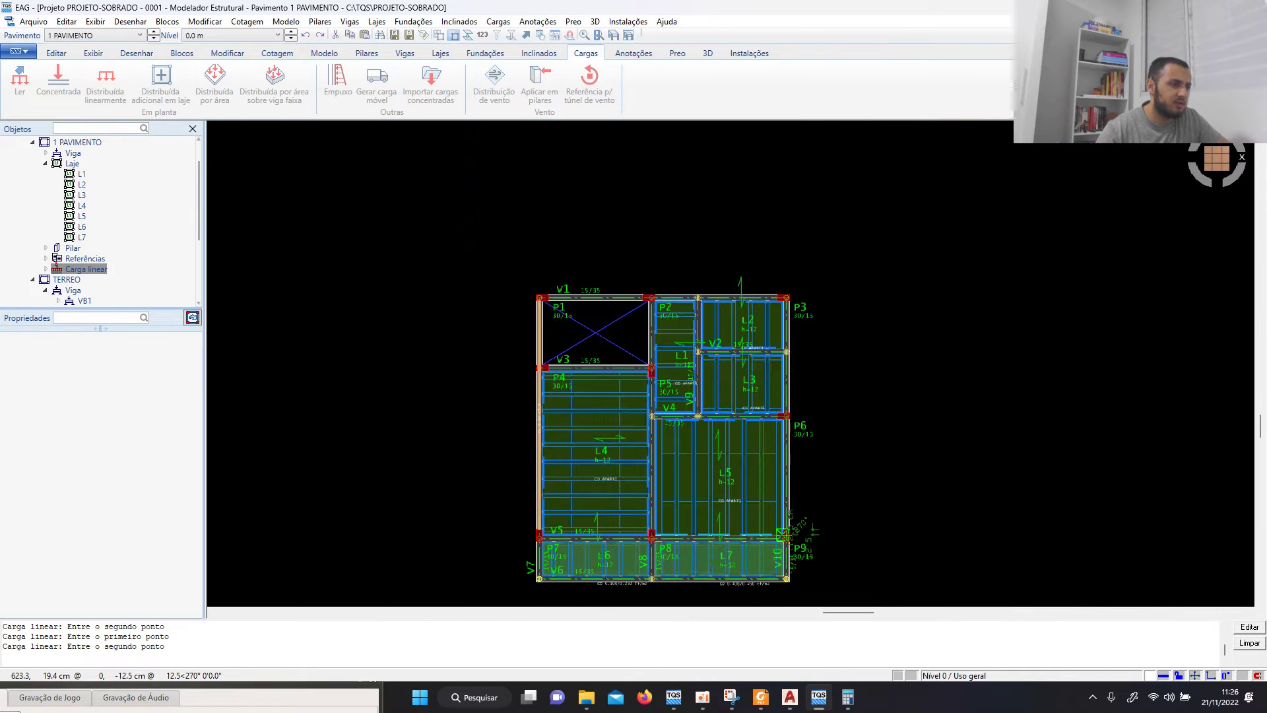
scroll(515, 485, up, 3)
scroll(594, 396, down, 4)
scroll(743, 297, up, 7)
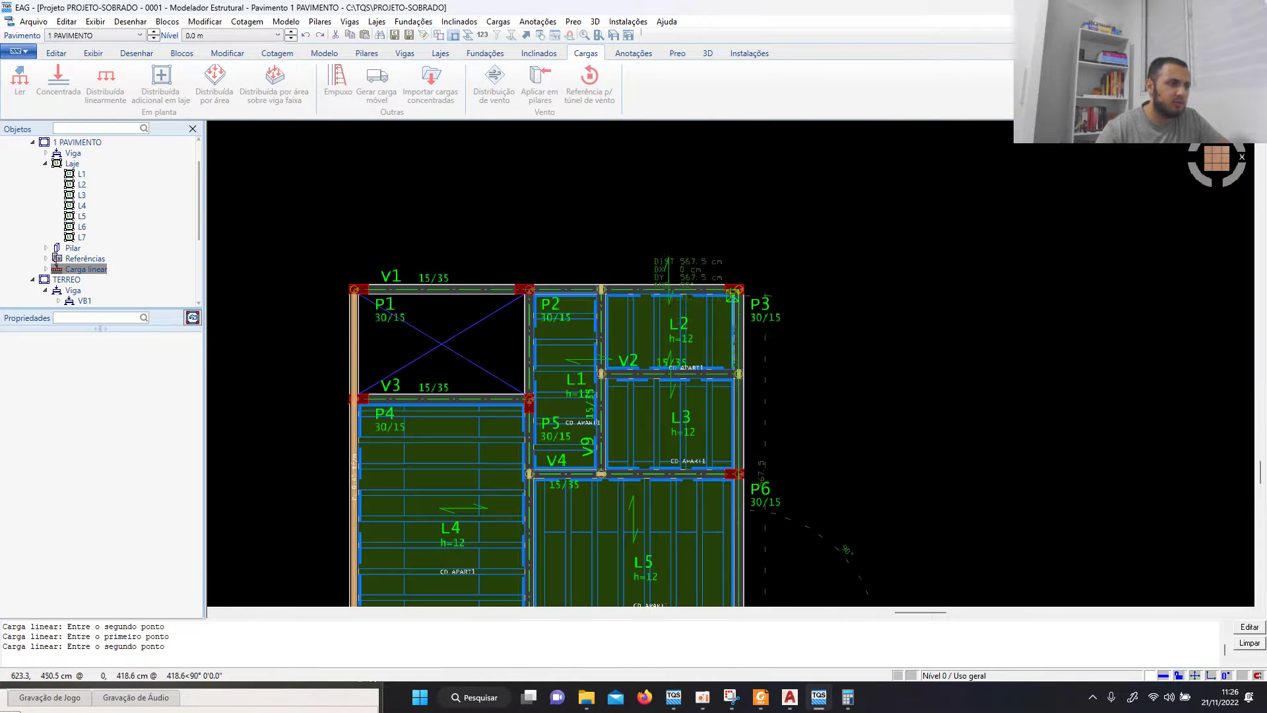
scroll(742, 297, up, 1)
click(767, 345)
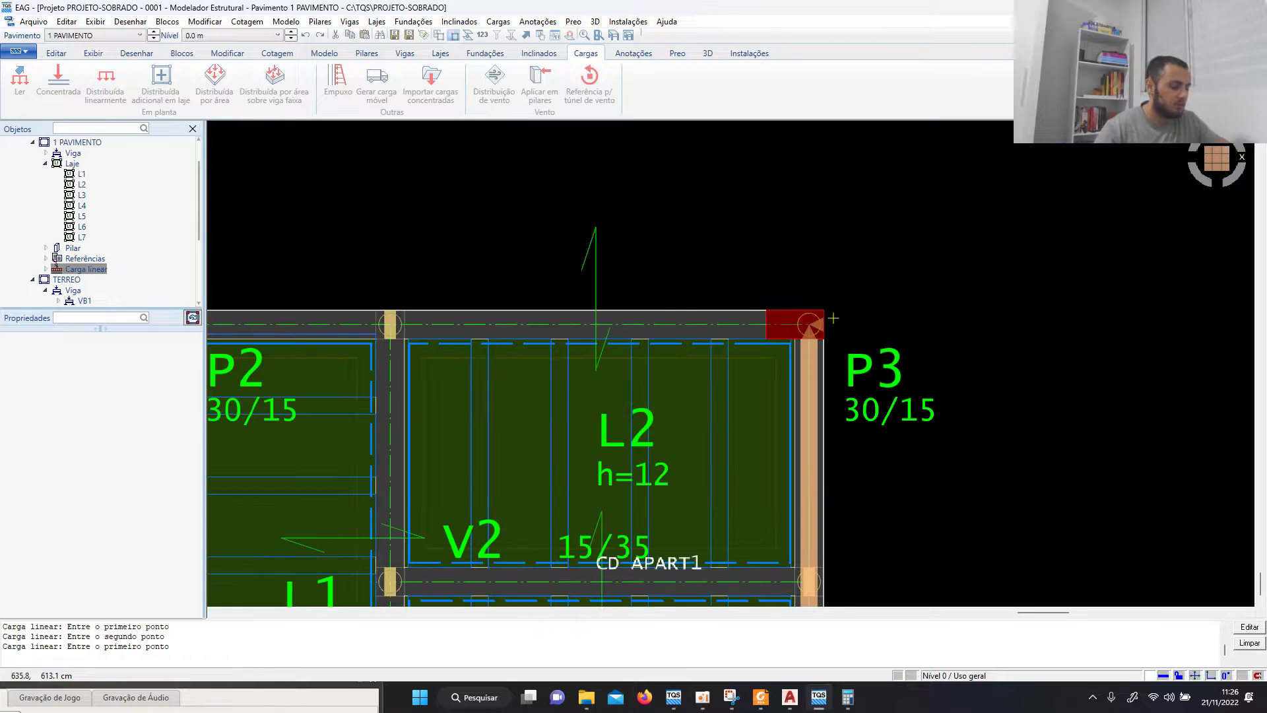
scroll(833, 318, down, 2)
scroll(833, 318, down, 3)
key(Escape)
Step: Assign a permanent distributed load of 0.45 tf/m to all spans of beam V1
scroll(291, 288, up, 3)
click(390, 311)
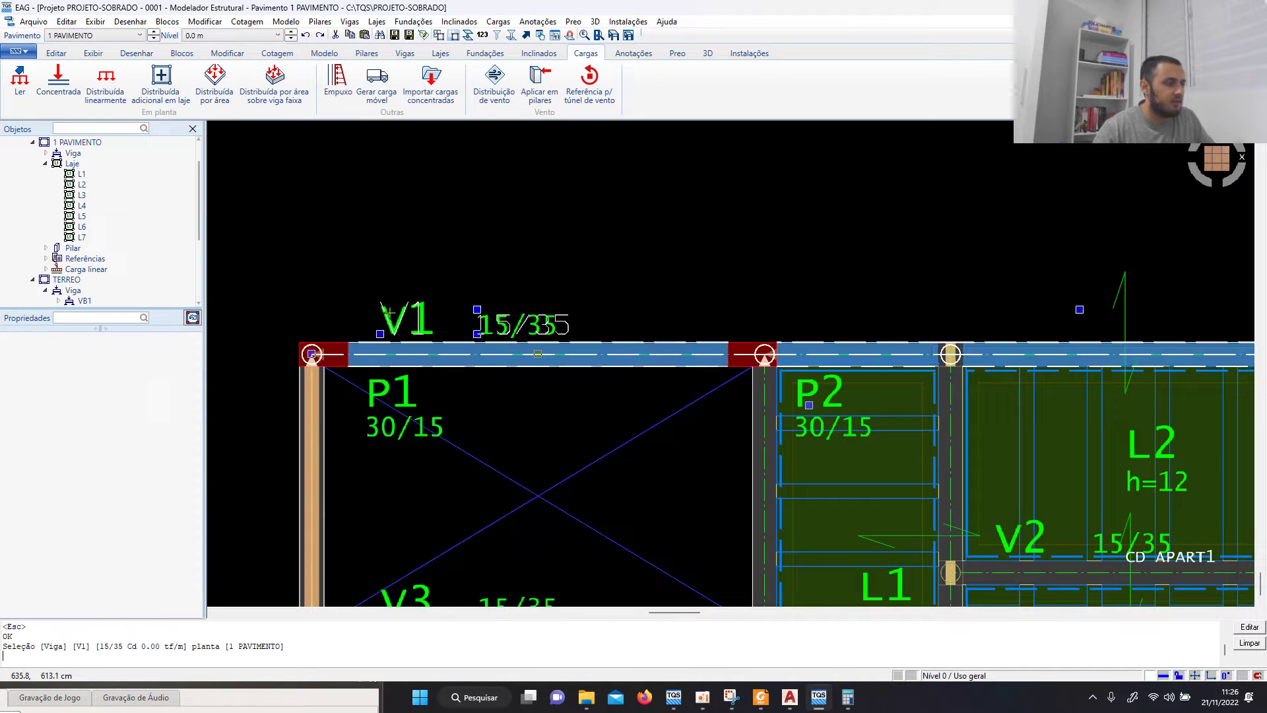
right_click(389, 312)
click(396, 512)
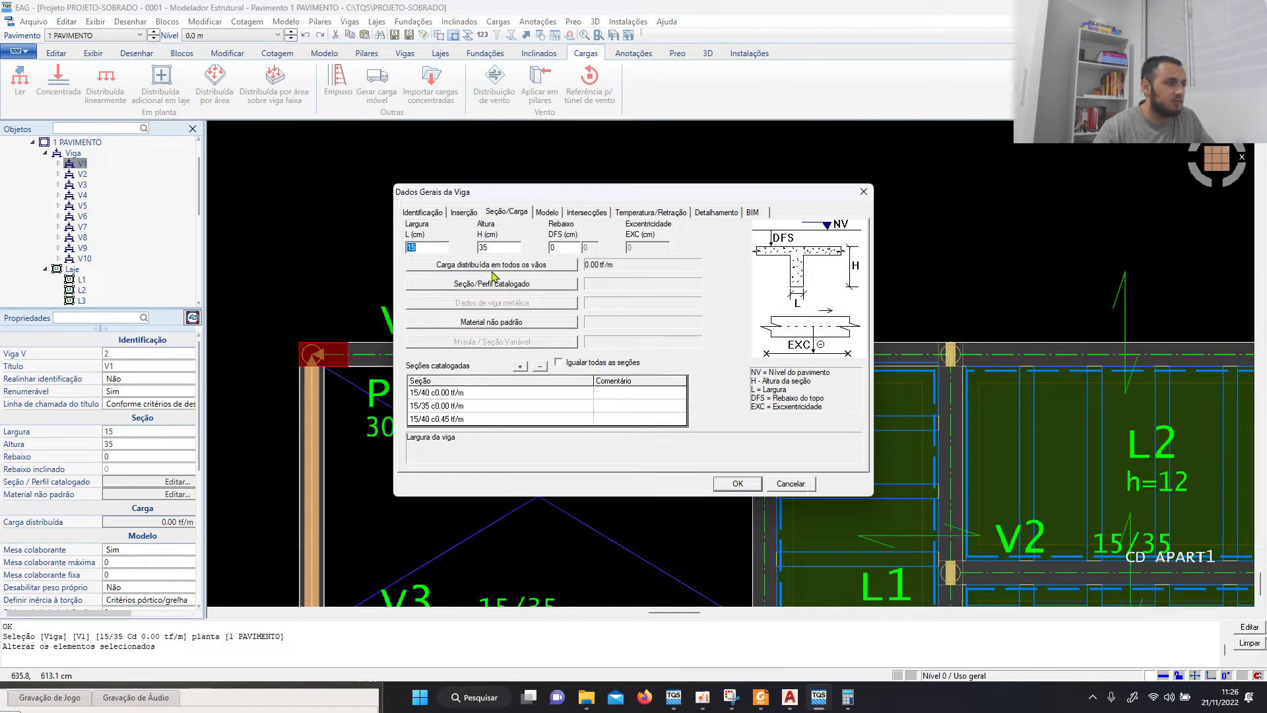
text(0.45)
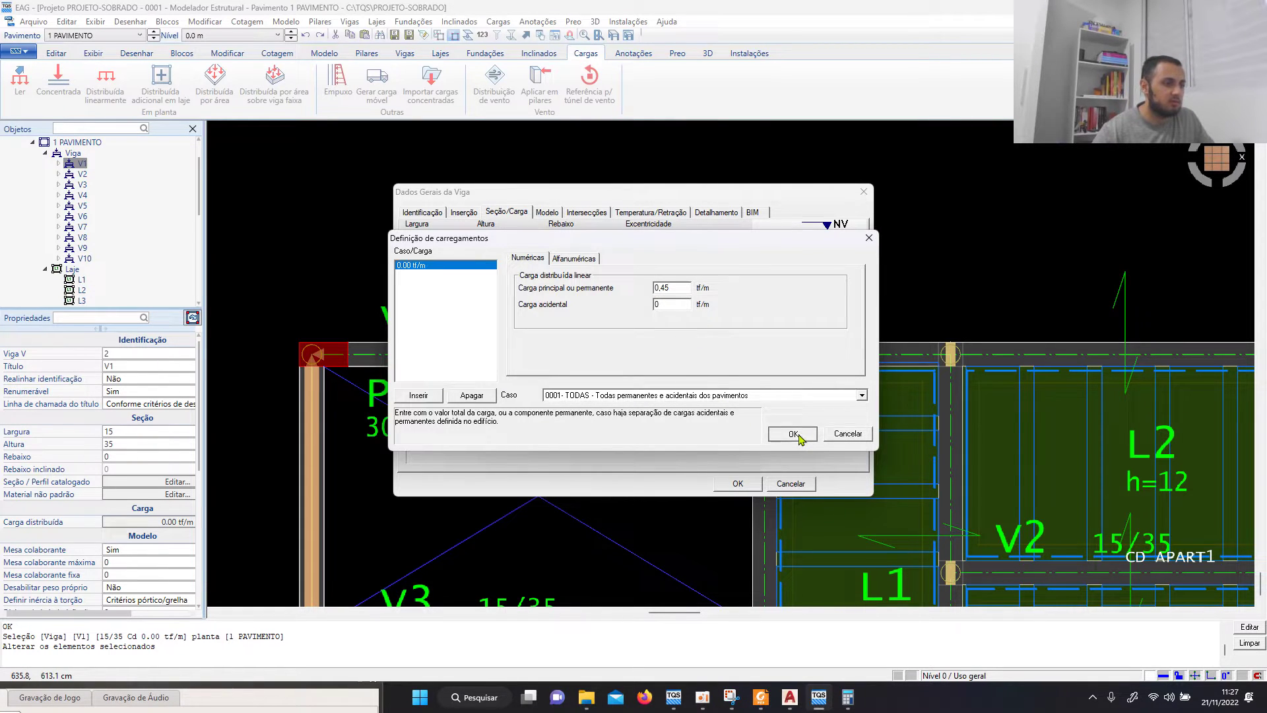
click(794, 434)
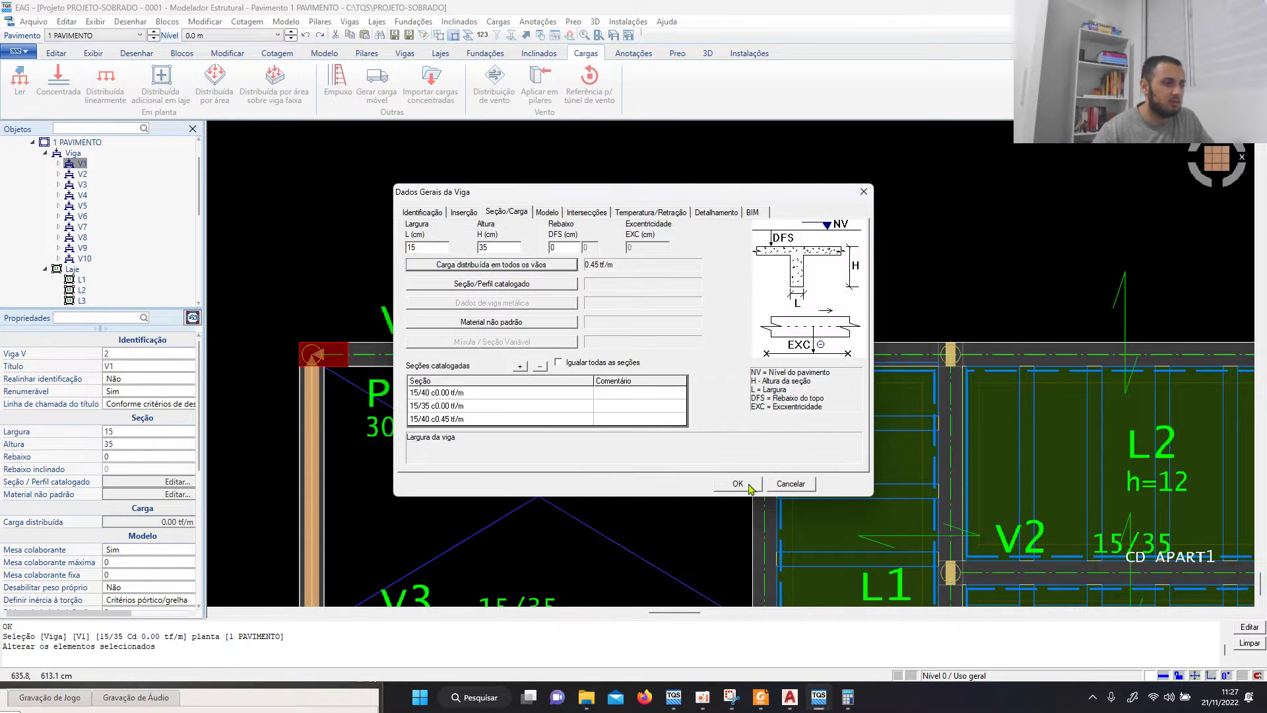
click(737, 483)
Step: Assign a permanent distributed load of 0.45 tf/m to all spans of beam V3
scroll(641, 249, down, 3)
scroll(660, 383, up, 5)
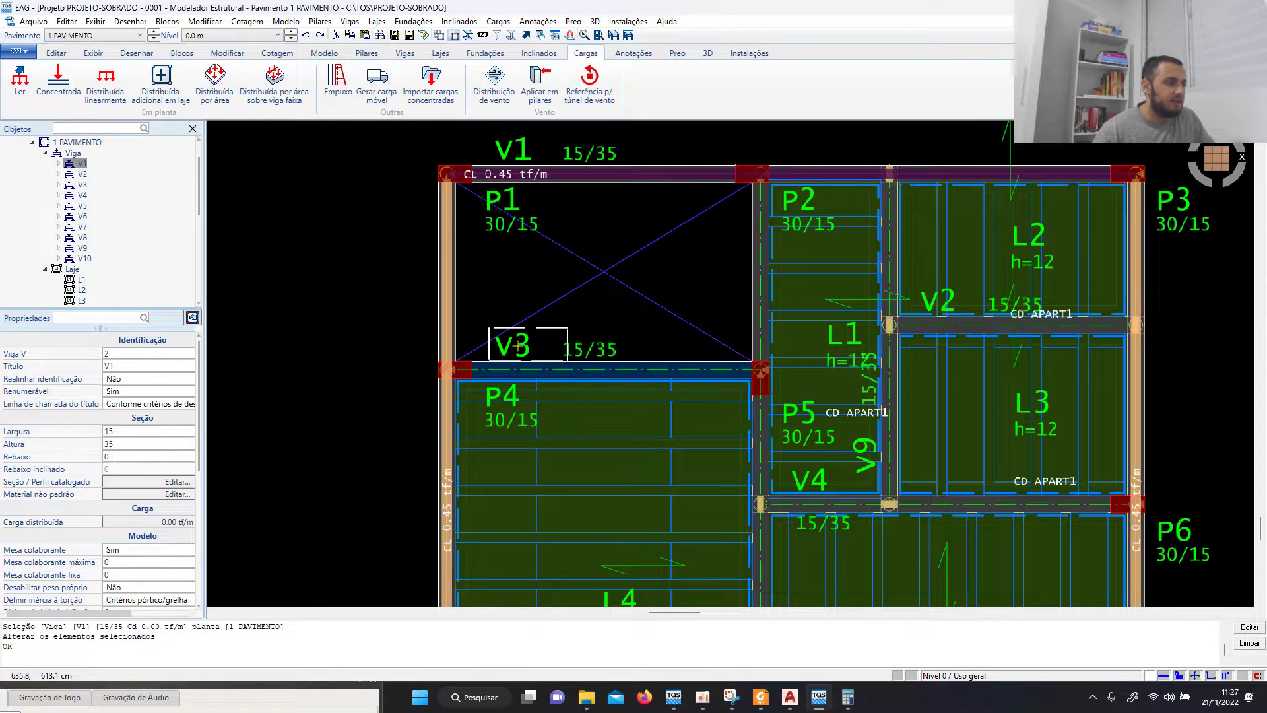
click(521, 347)
right_click(520, 347)
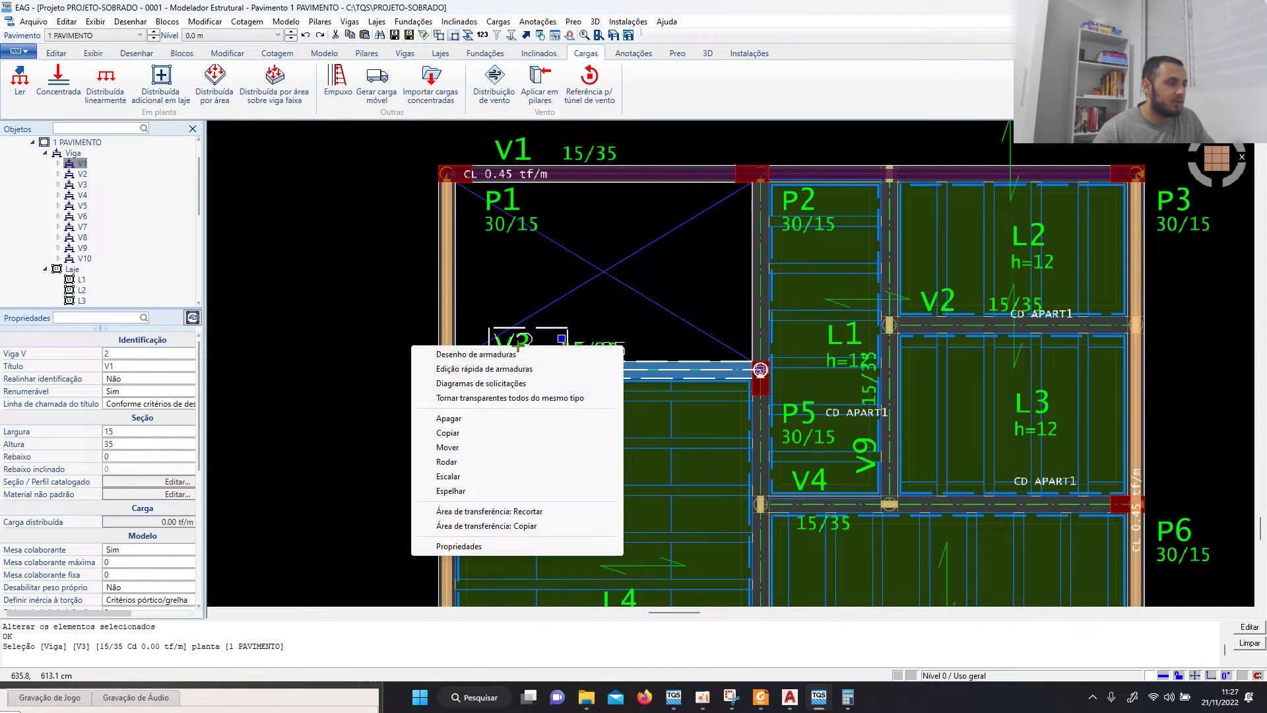
click(491, 547)
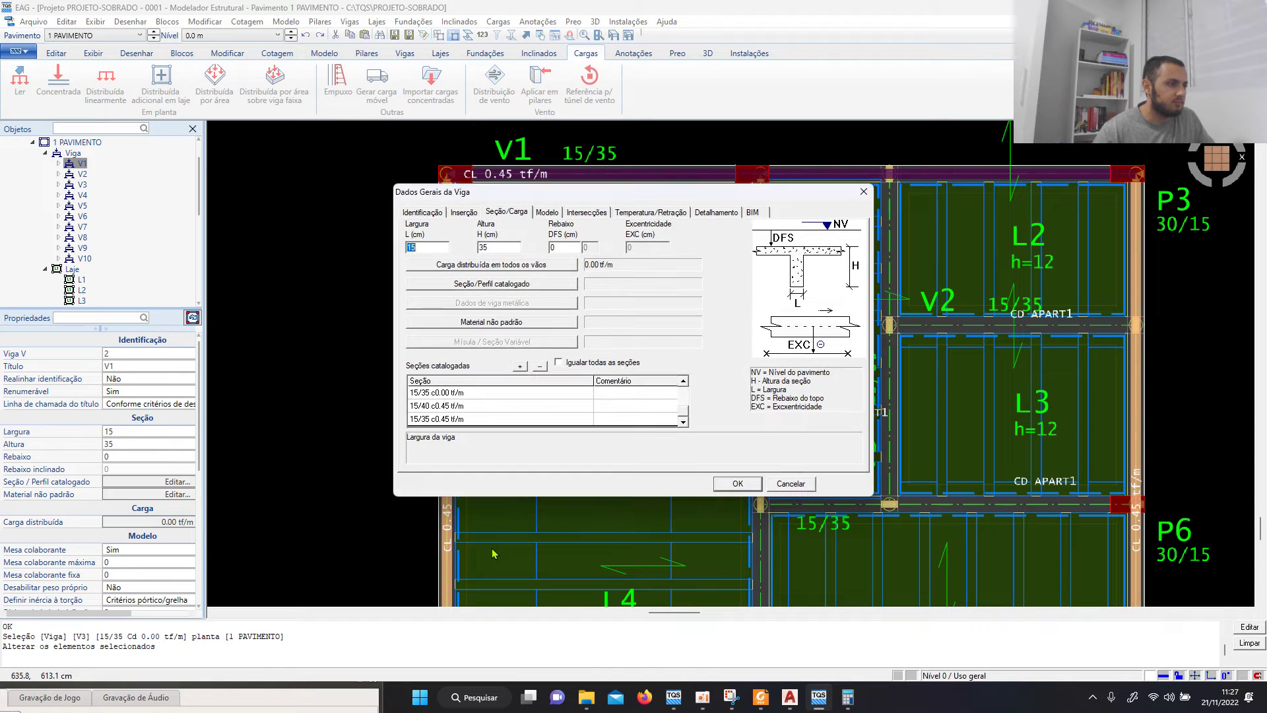
click(526, 267)
text(0,)
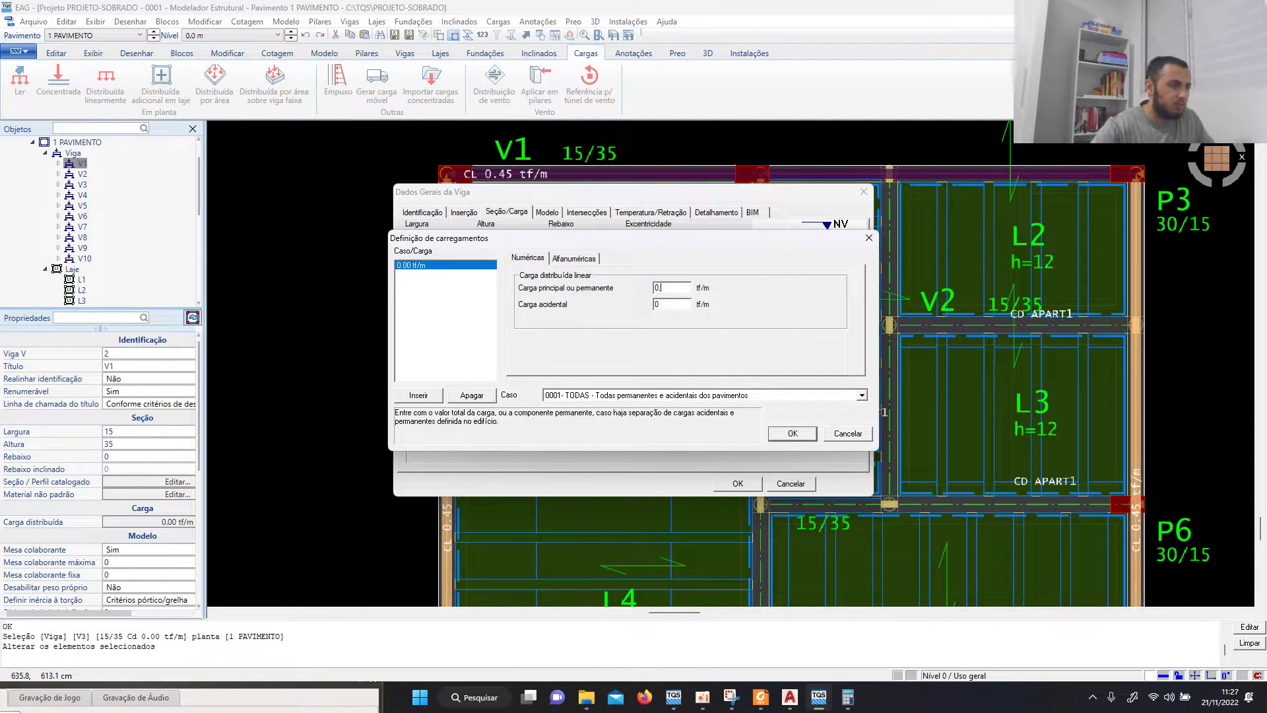
click(789, 434)
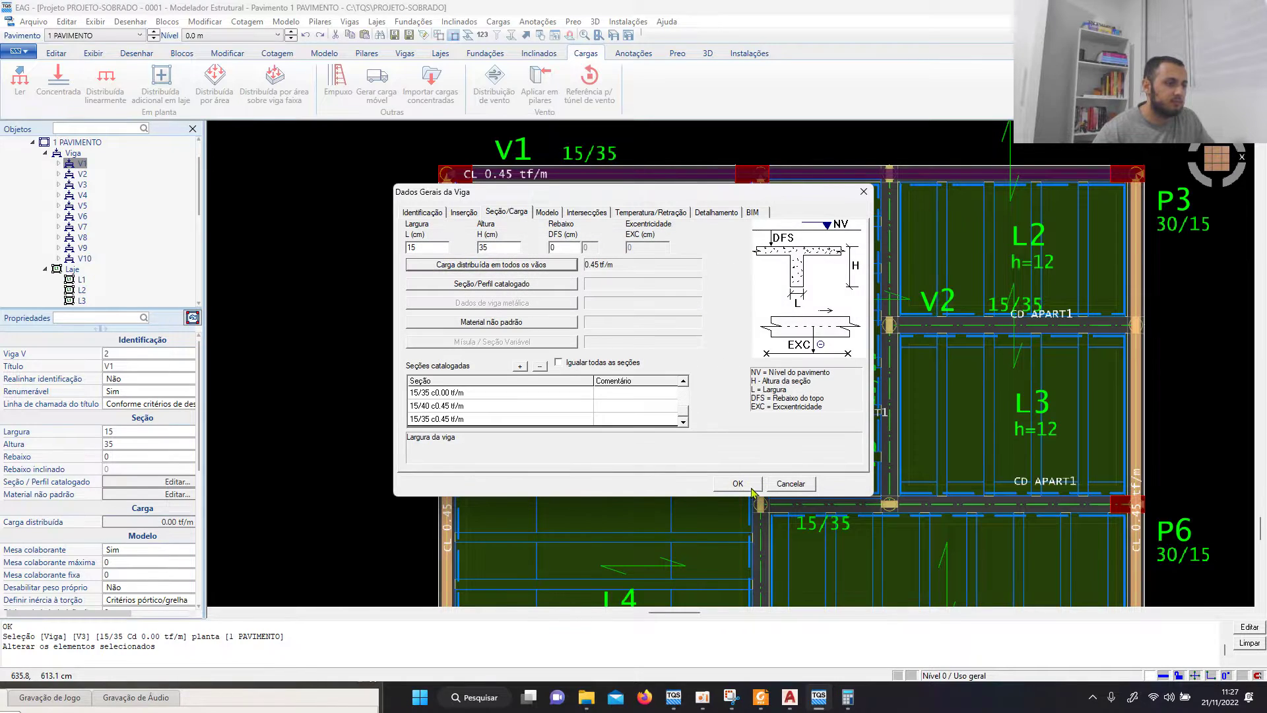
click(737, 483)
Step: Examine the beam loads on the 1 PAVIMENTO floor and the beams around slabs L6 and L7
scroll(662, 330, down, 2)
scroll(665, 312, up, 3)
scroll(665, 307, down, 4)
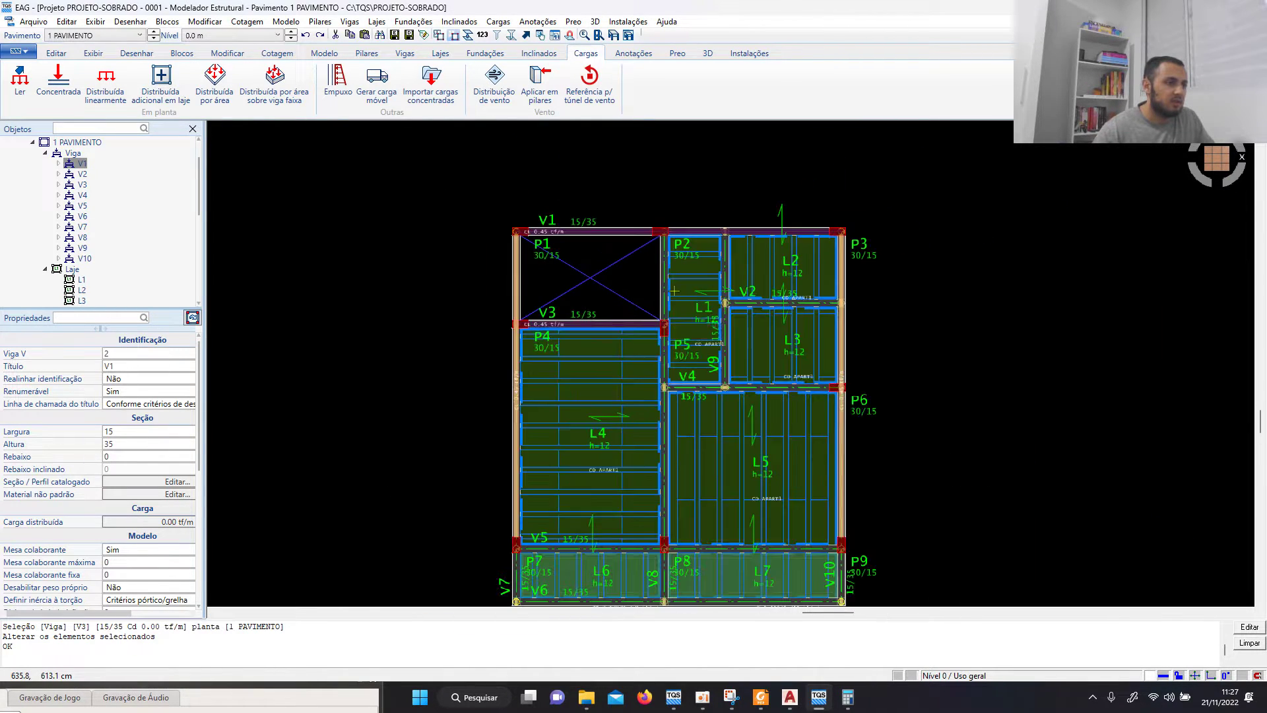
scroll(663, 515, up, 4)
scroll(630, 333, down, 5)
scroll(620, 492, up, 4)
scroll(620, 503, up, 2)
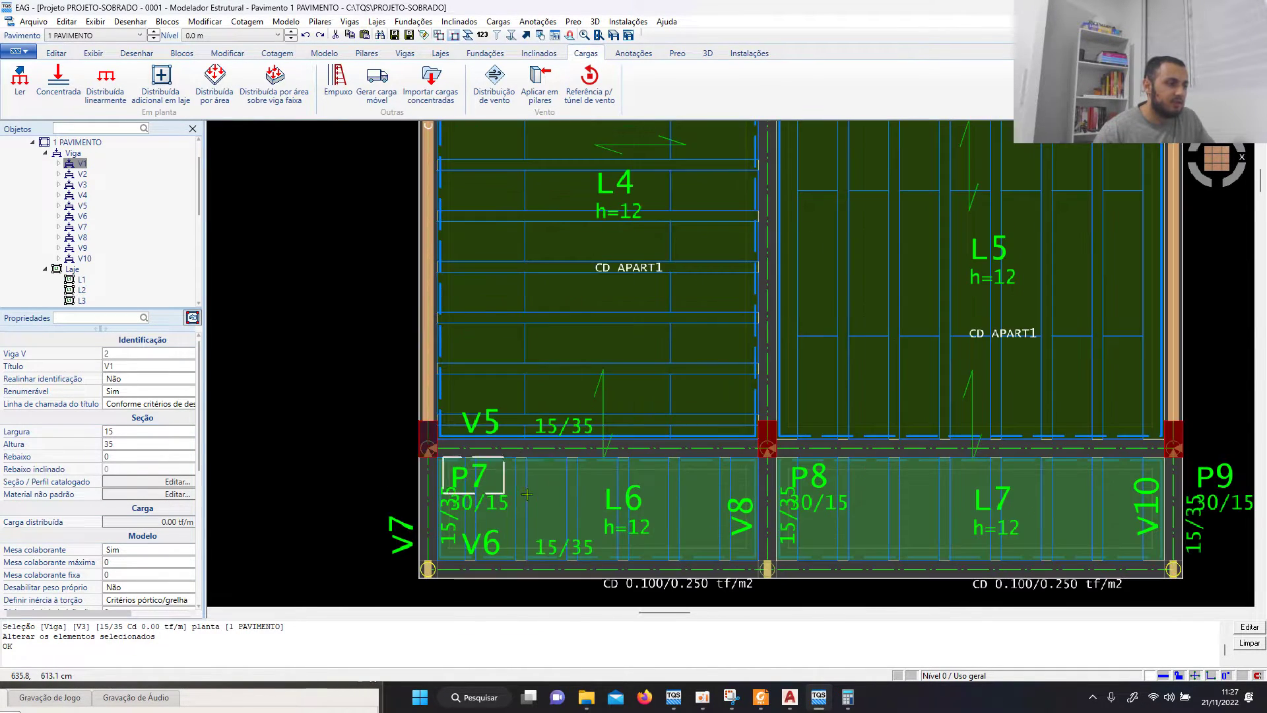
Step: After checking the AutoCAD floor plan, assign a permanent distributed load of 0.45 tf/m to all spans of beam V5 and save the floor
click(817, 705)
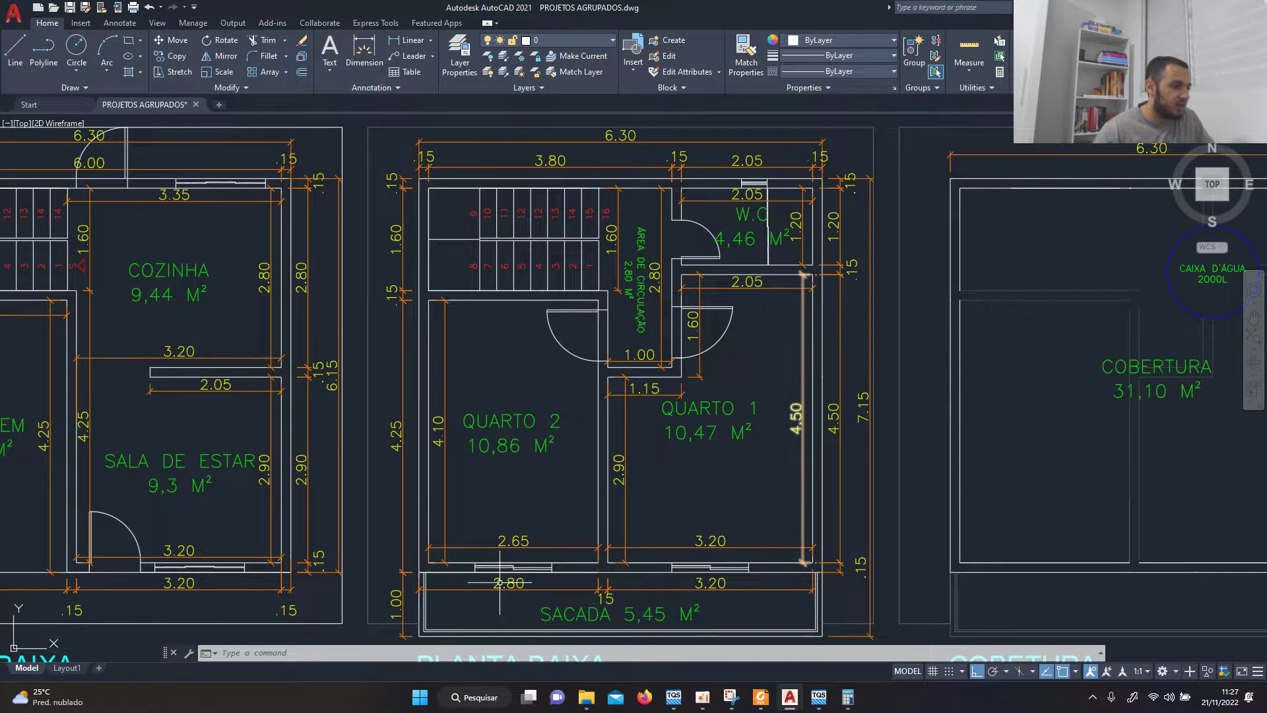
click(816, 703)
scroll(502, 423, up, 2)
click(503, 414)
right_click(503, 414)
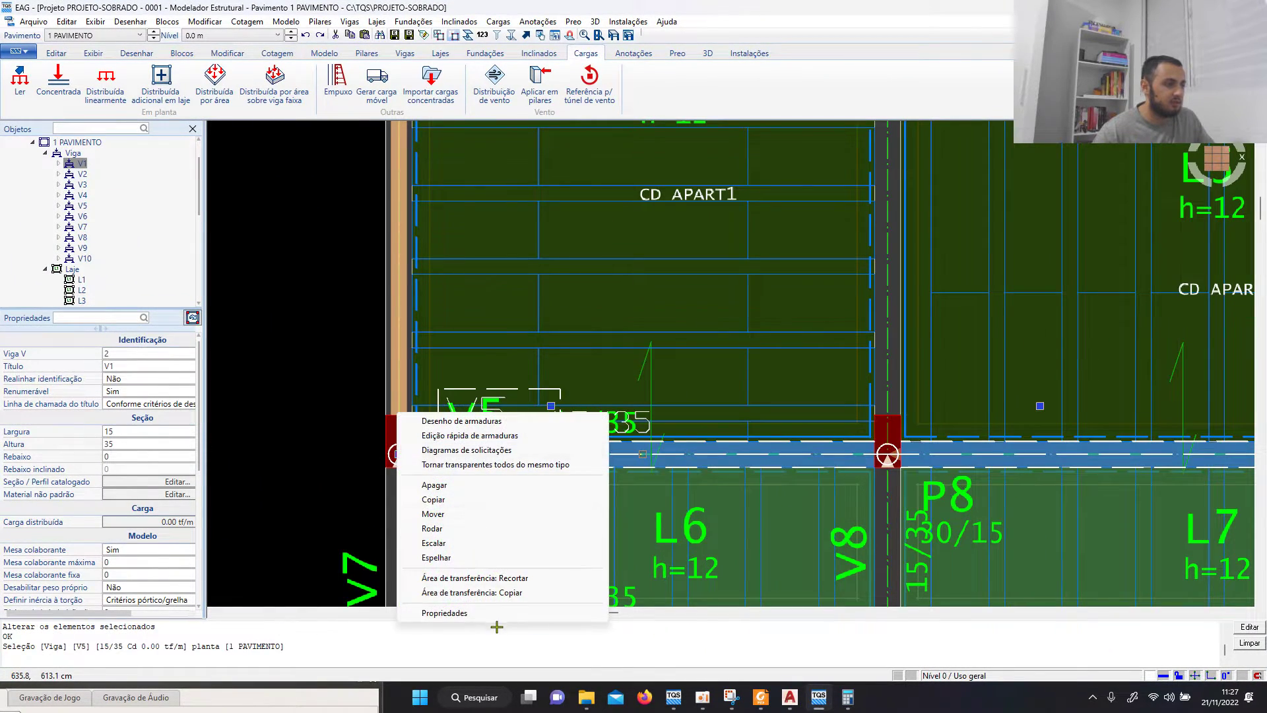
click(493, 611)
click(502, 264)
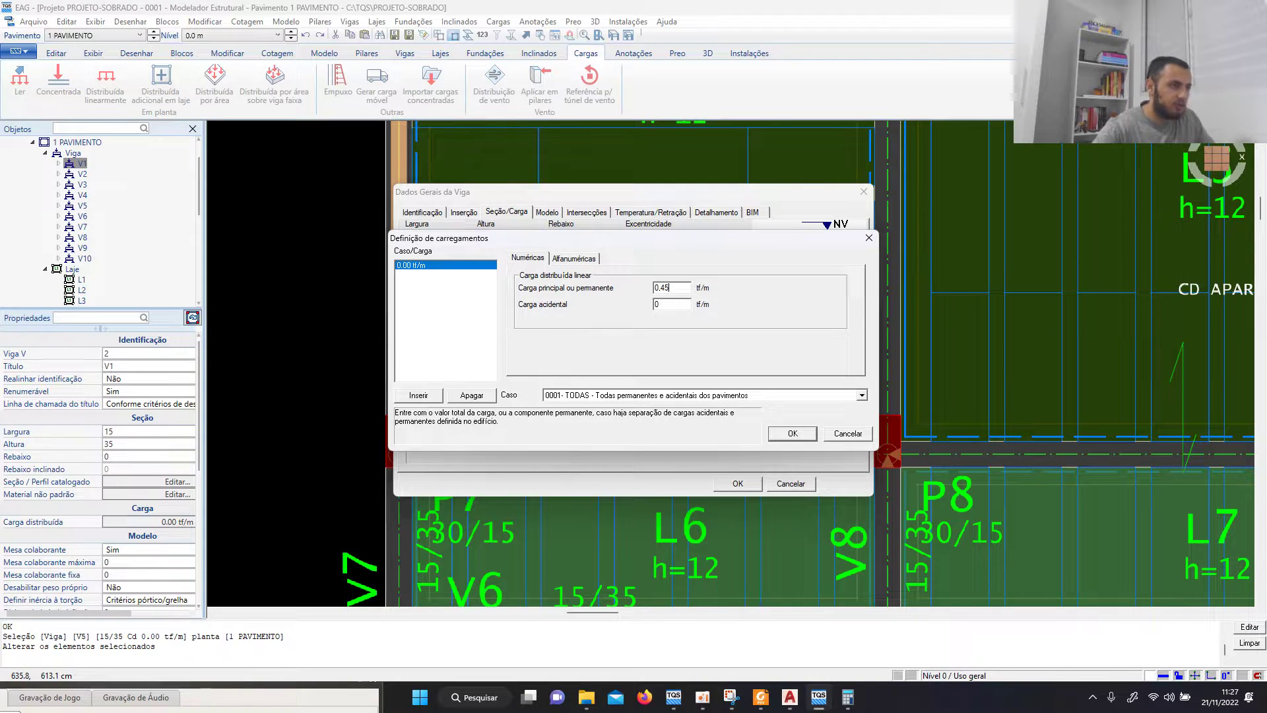
click(792, 434)
click(737, 483)
click(407, 33)
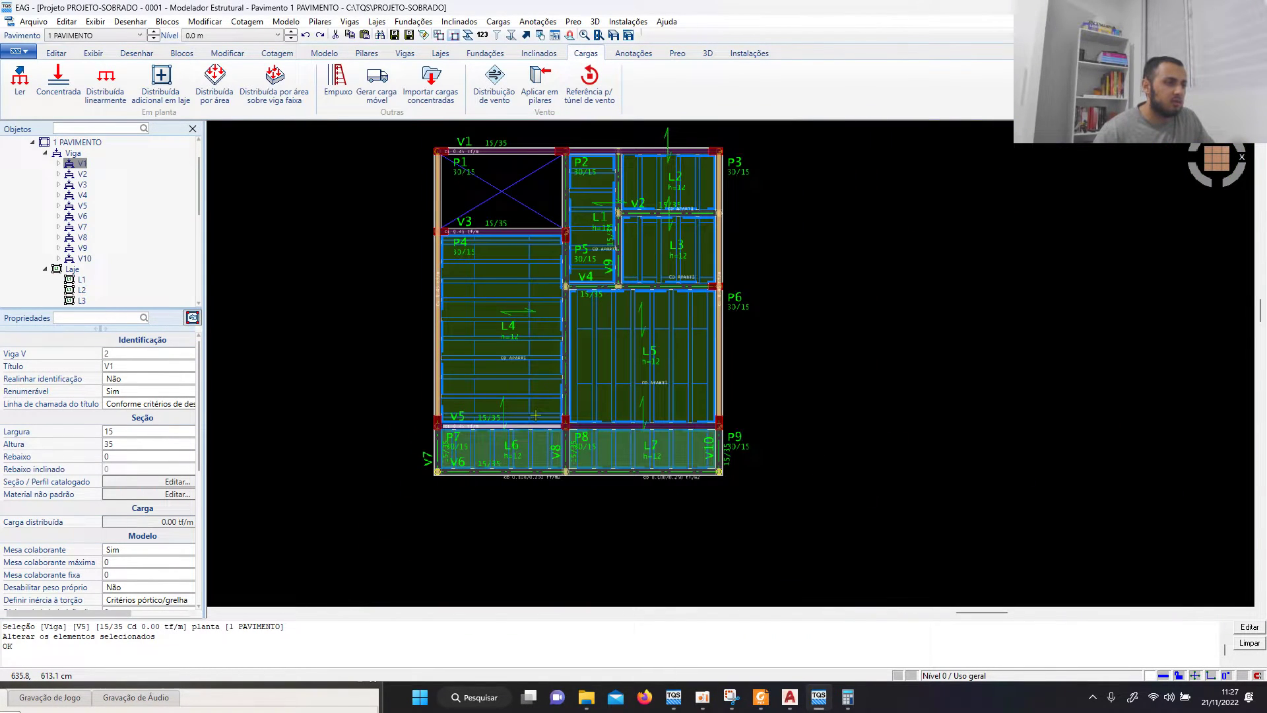
click(395, 34)
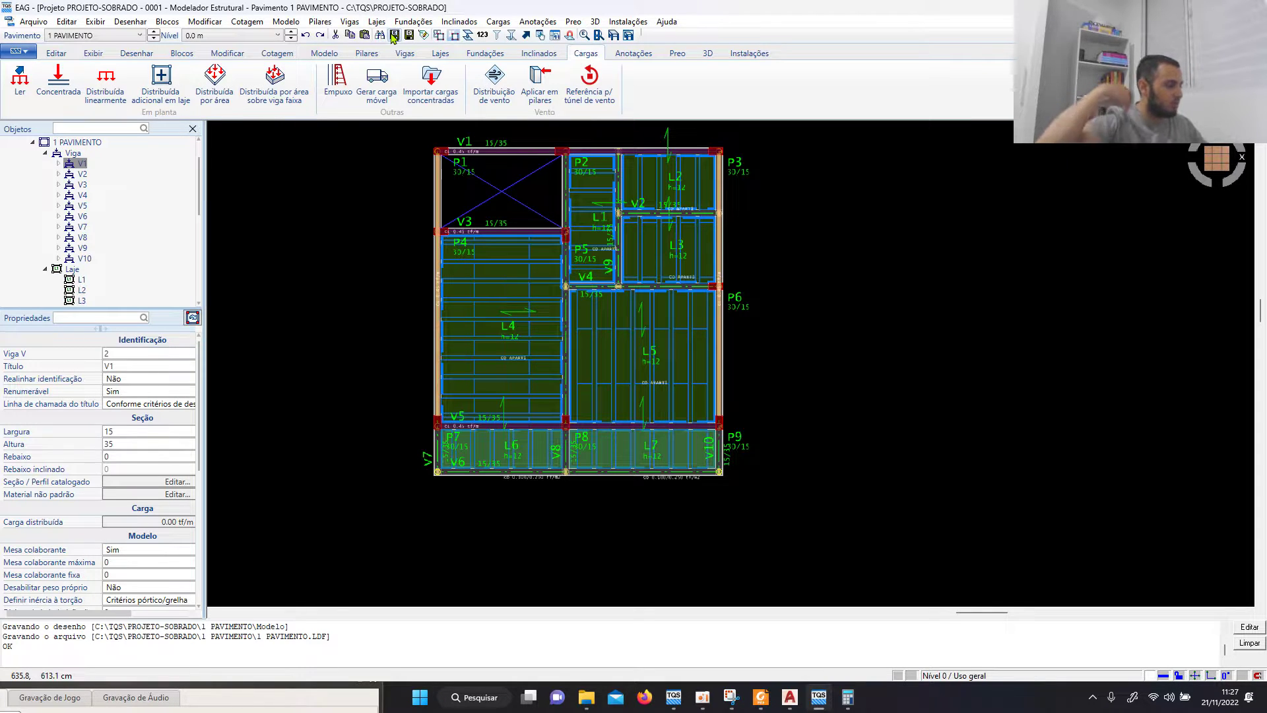
Step: Check the wall between QUARTO 2 and QUARTO 1 on the AutoCAD floor plan against beam V8 in the structural model
scroll(592, 427, up, 3)
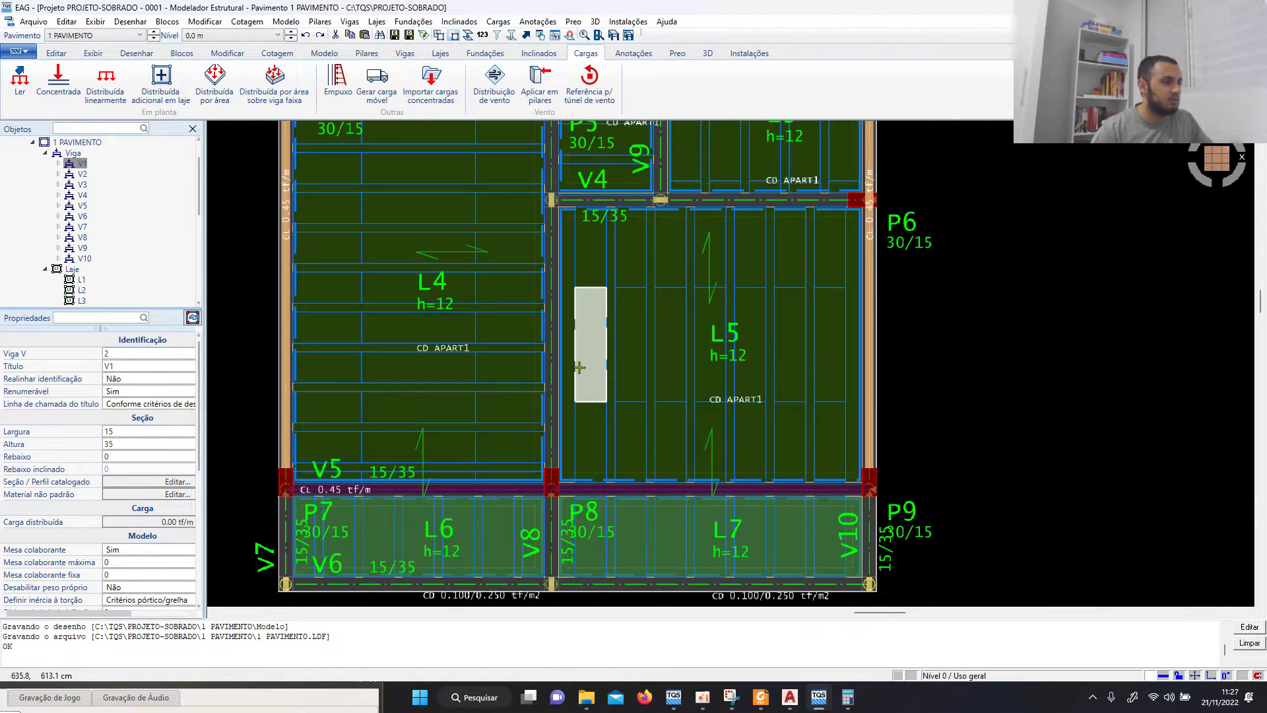
scroll(592, 427, down, 2)
scroll(592, 427, up, 2)
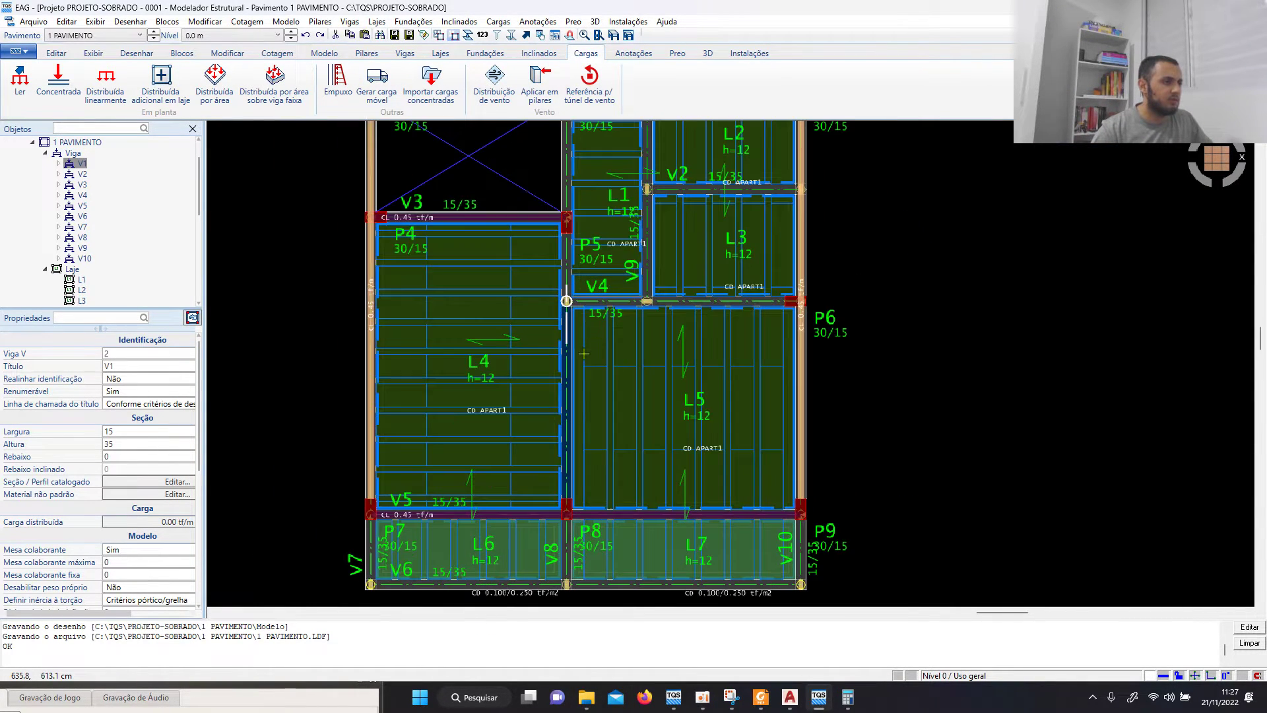
click(790, 696)
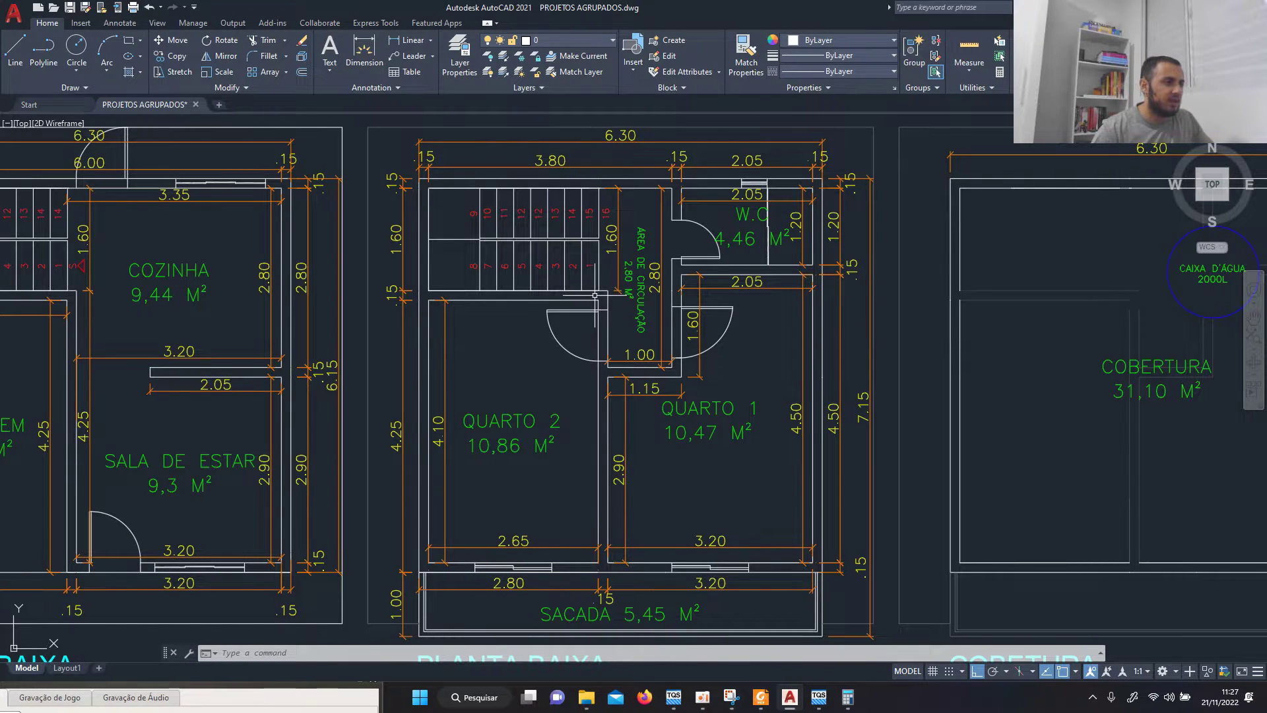
click(819, 698)
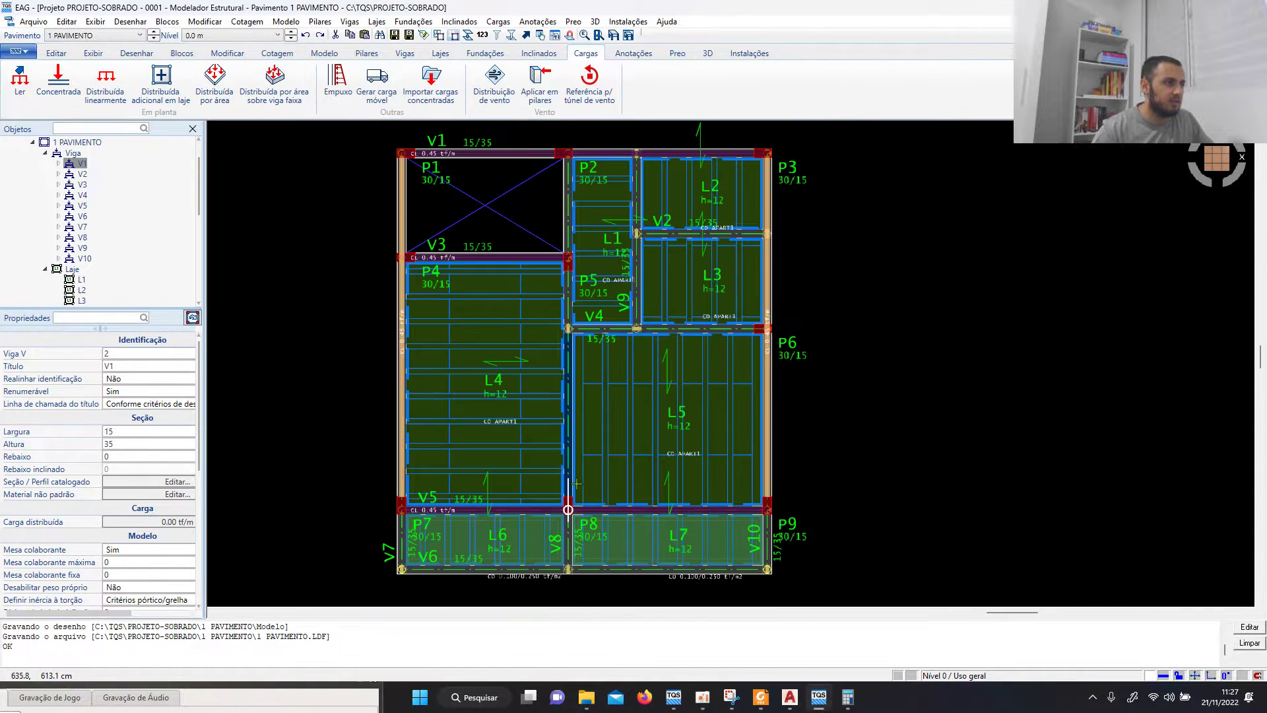
scroll(568, 467, up, 2)
key(Escape)
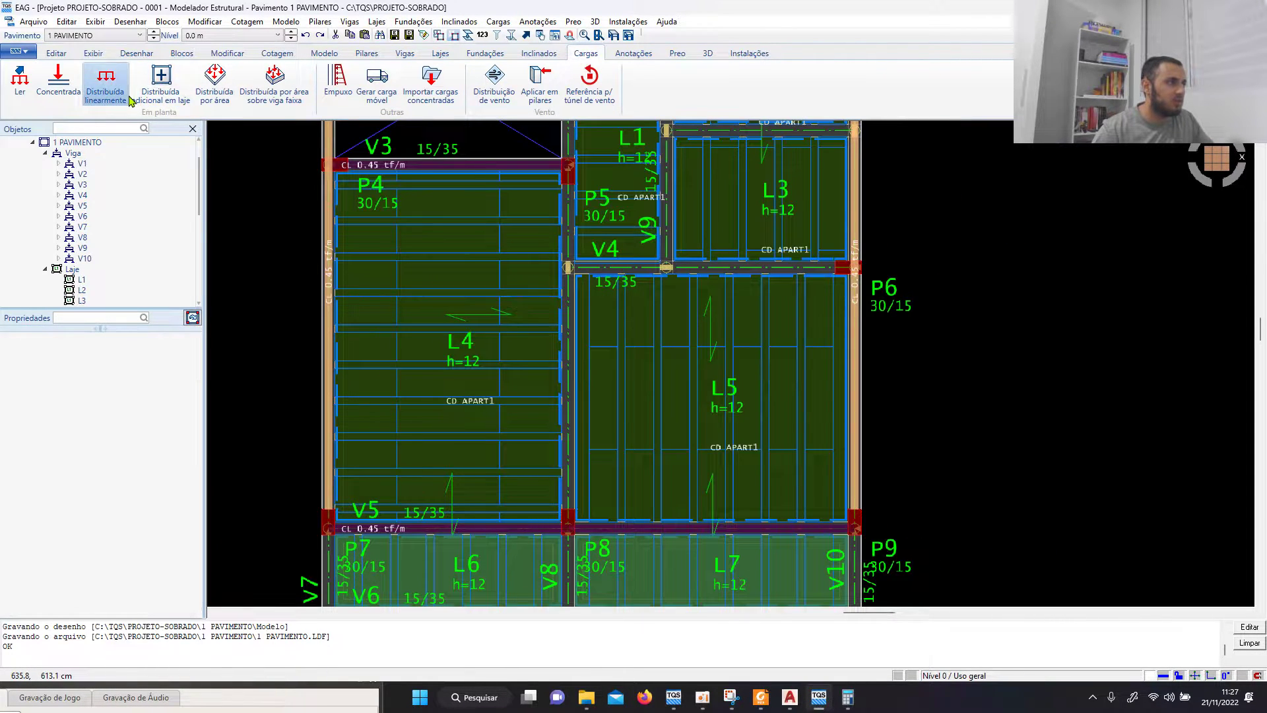
Step: Place a permanent linear load of 0.45 tf/m along beam V8 from column P8 to column P5 and save the floor
click(127, 98)
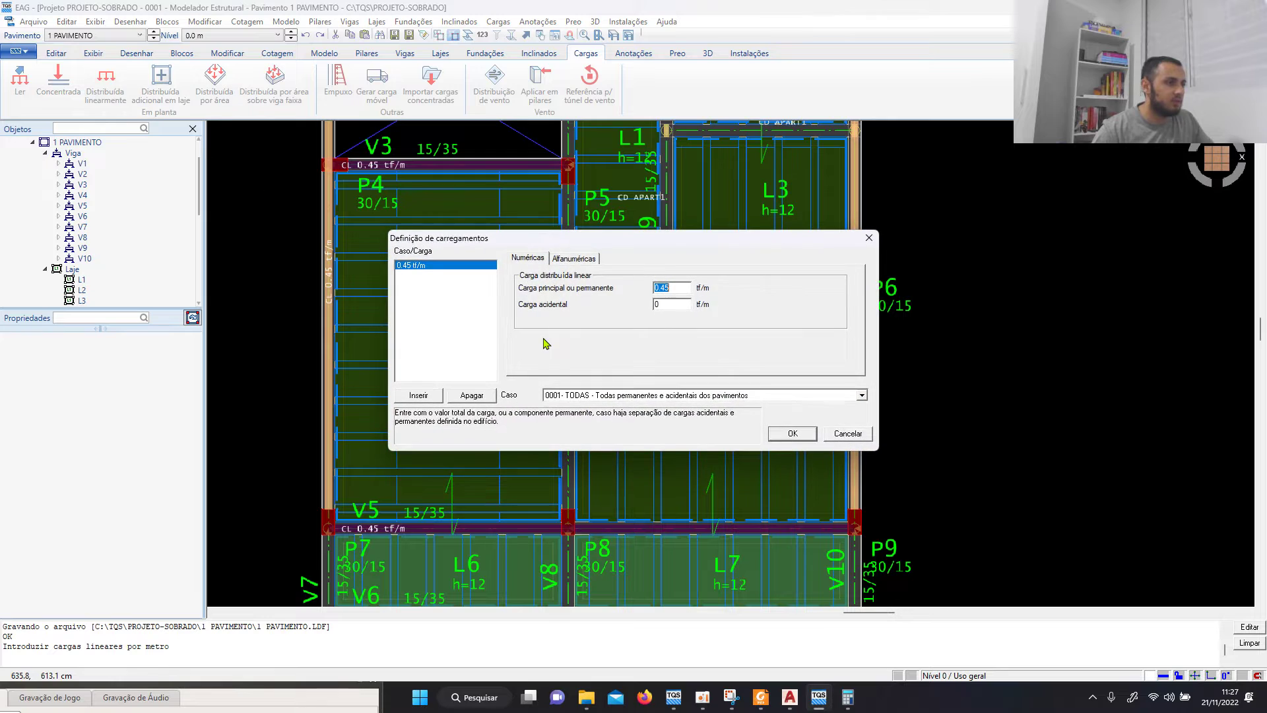
click(789, 433)
scroll(535, 522, up, 3)
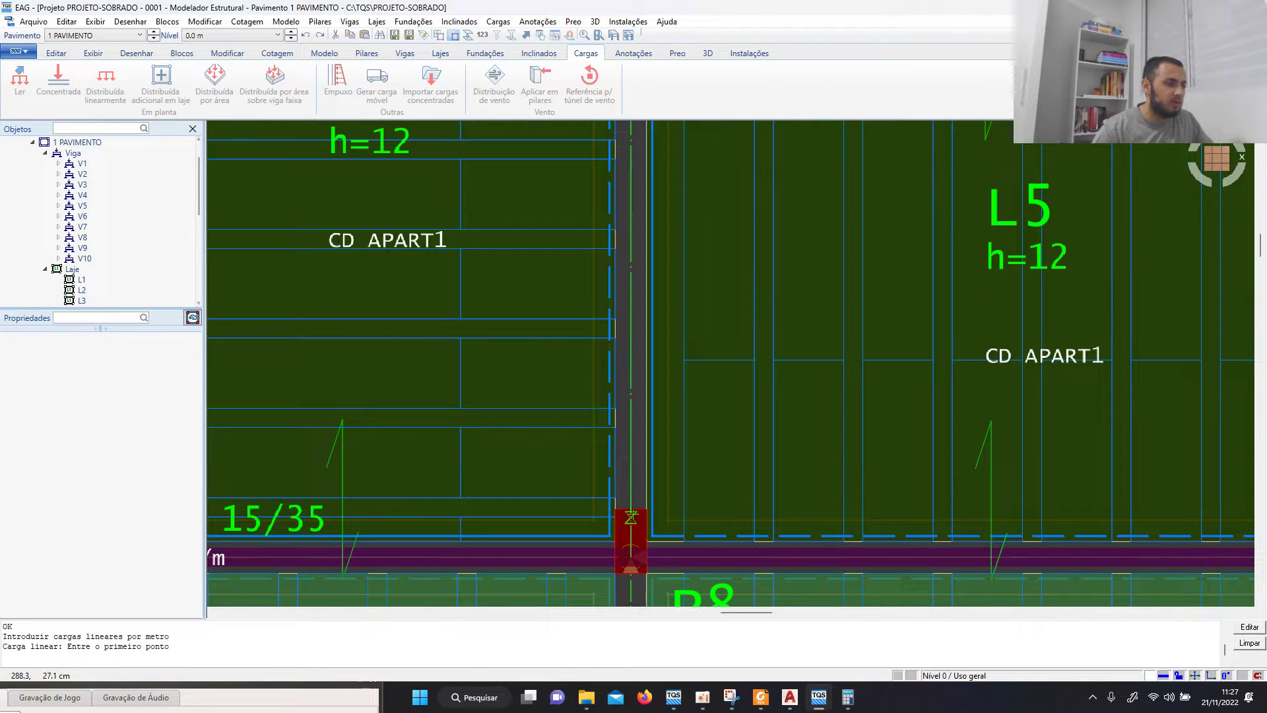
click(631, 518)
scroll(631, 518, down, 5)
scroll(665, 440, up, 6)
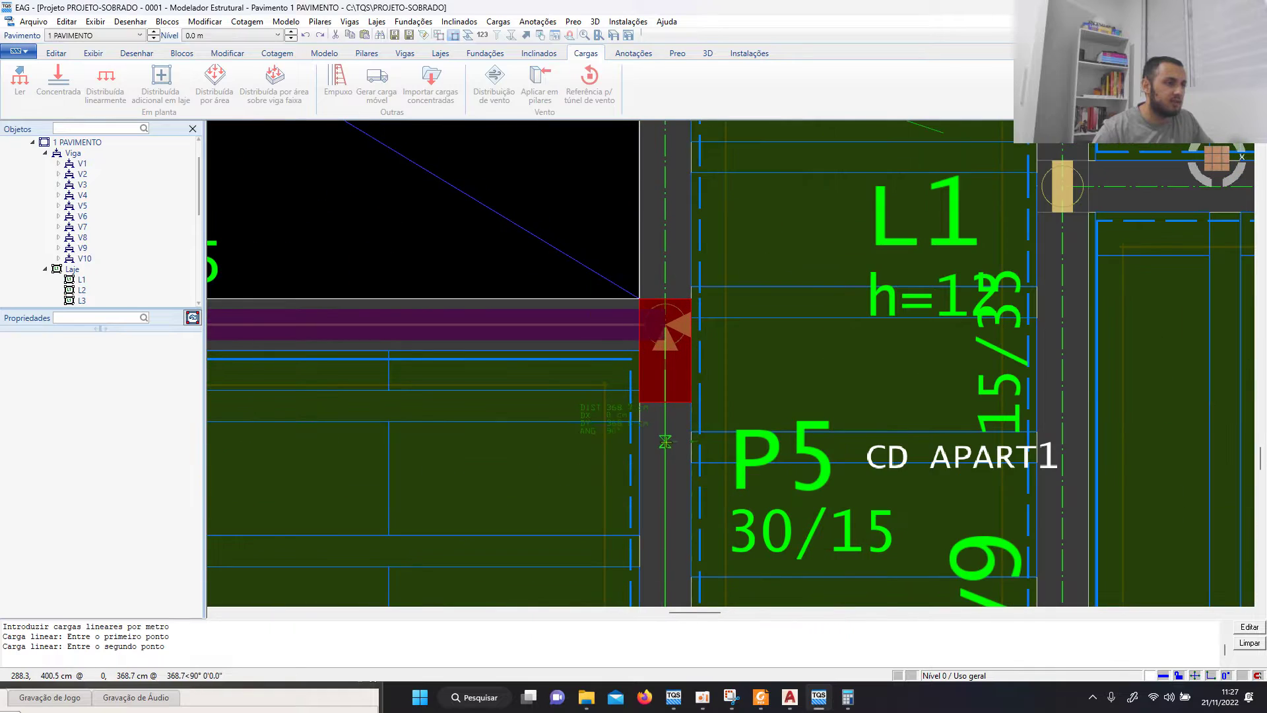
click(665, 441)
scroll(665, 440, down, 5)
key(Escape)
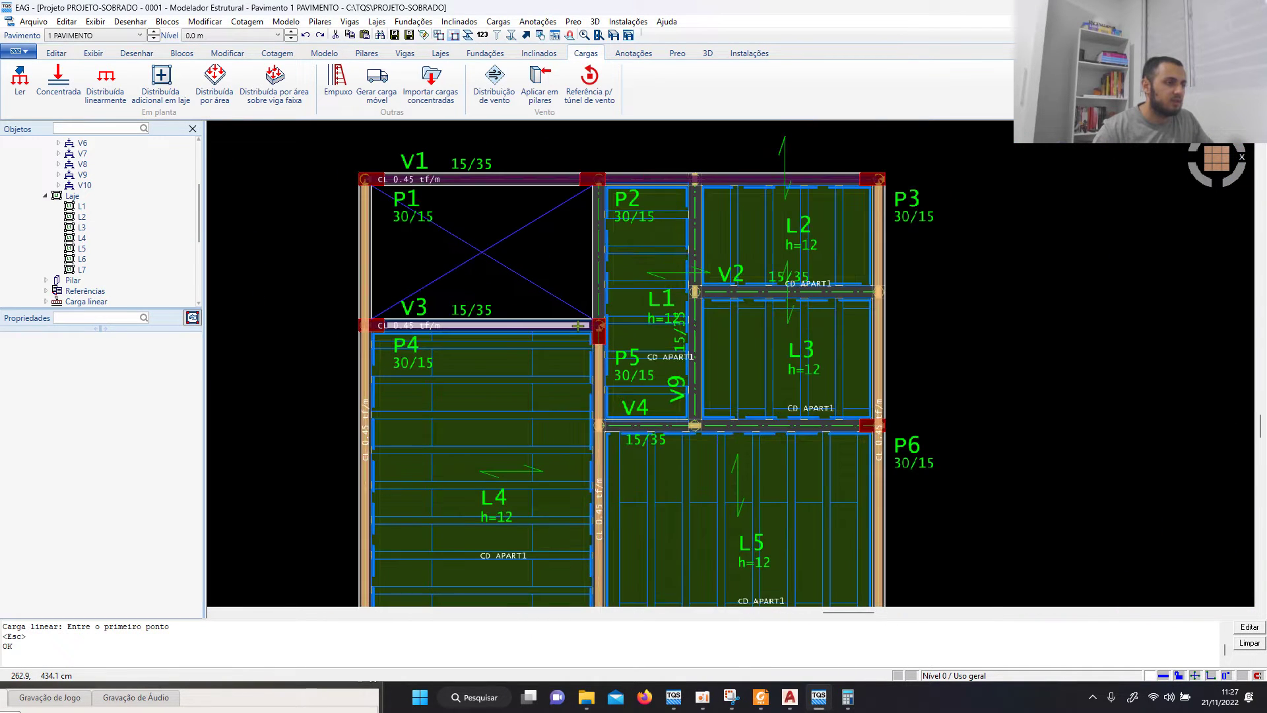
click(394, 34)
Step: Examine the wall between the circulation area and QUARTO 1 on the 1º PAV plan in AutoCAD, and return to the structural model
scroll(785, 609, down, 1)
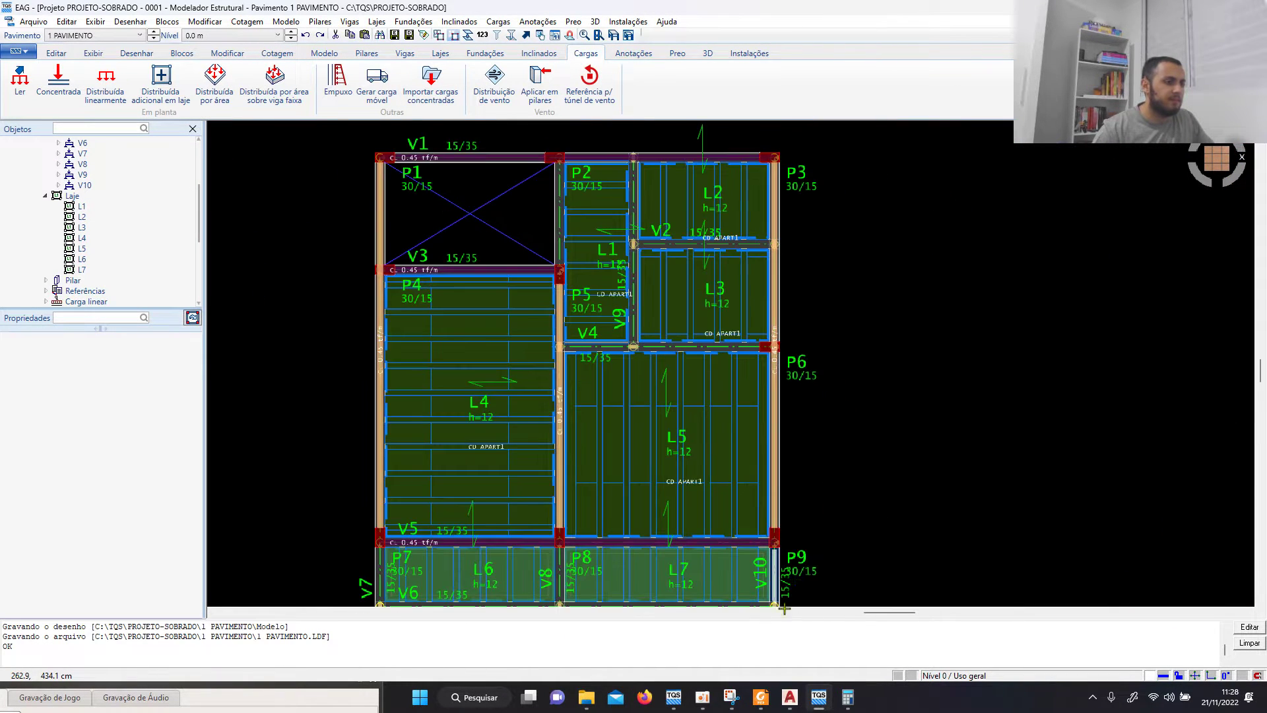
click(791, 697)
scroll(634, 438, down, 3)
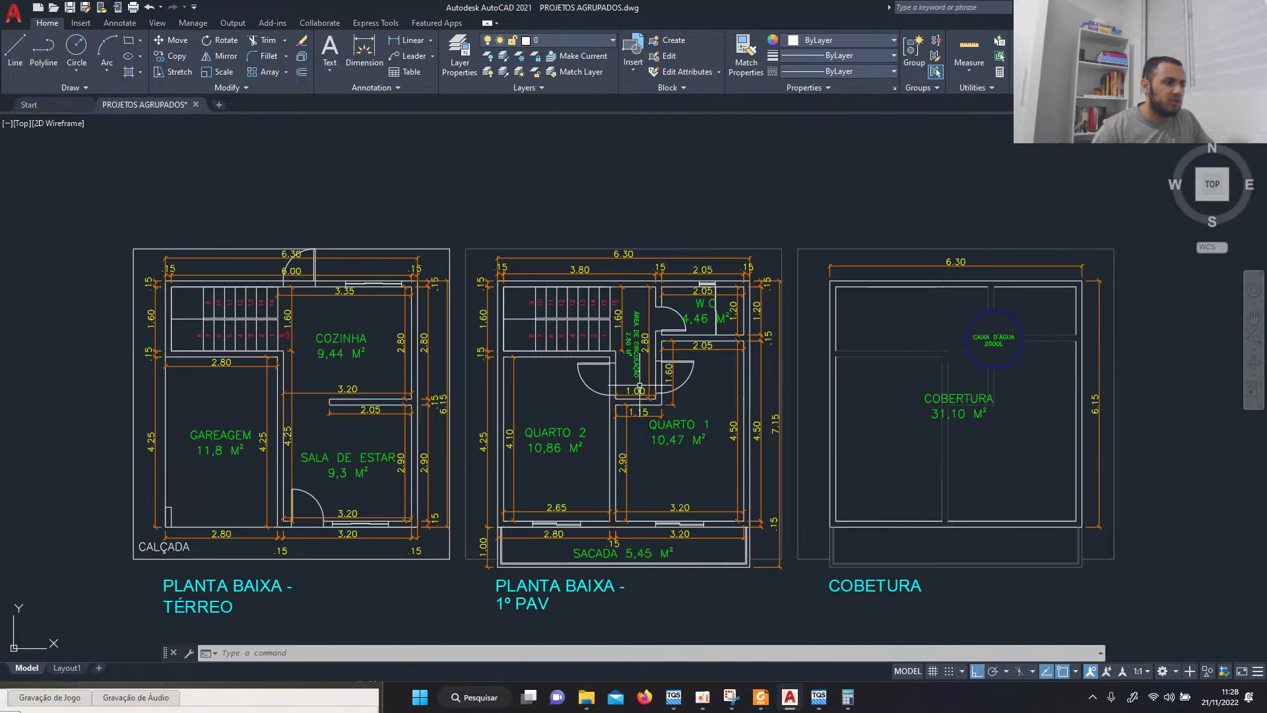
scroll(577, 426, up, 6)
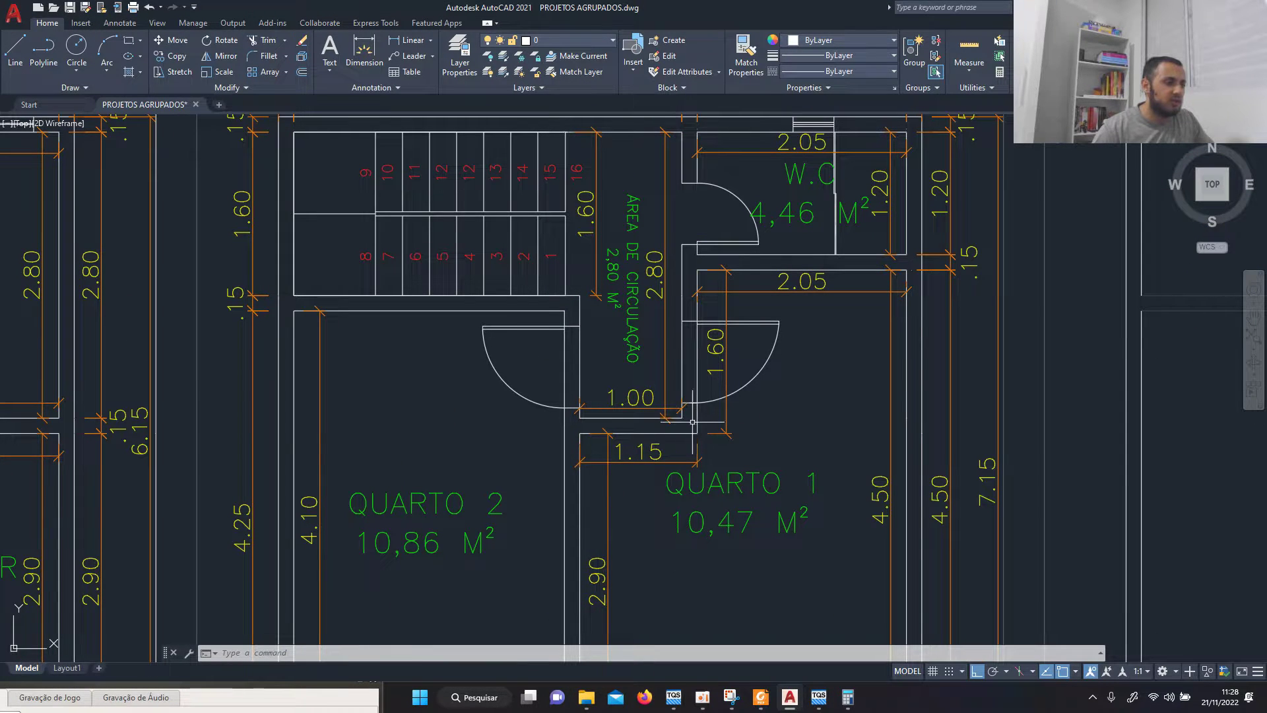
click(818, 698)
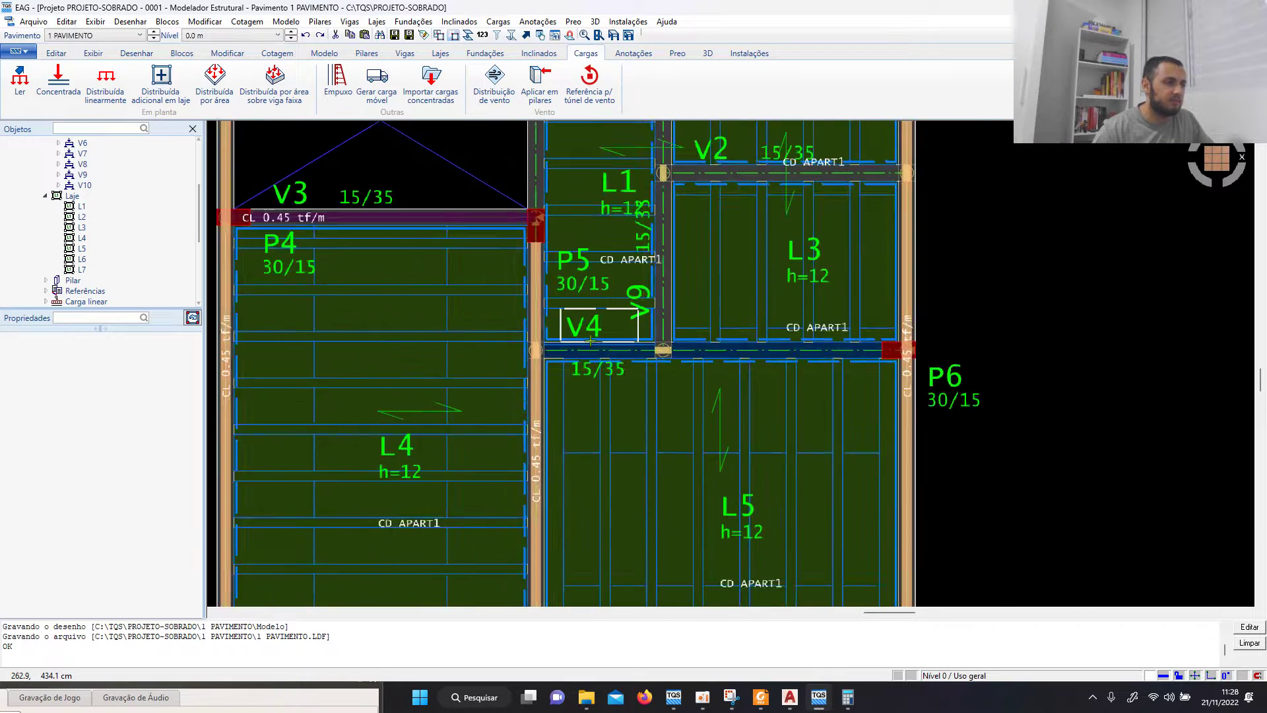
Step: Start a permanent linear load of 0.45 tf/m on beam V4, using an auxiliary point to begin it at the face of beam V8
scroll(591, 342, up, 3)
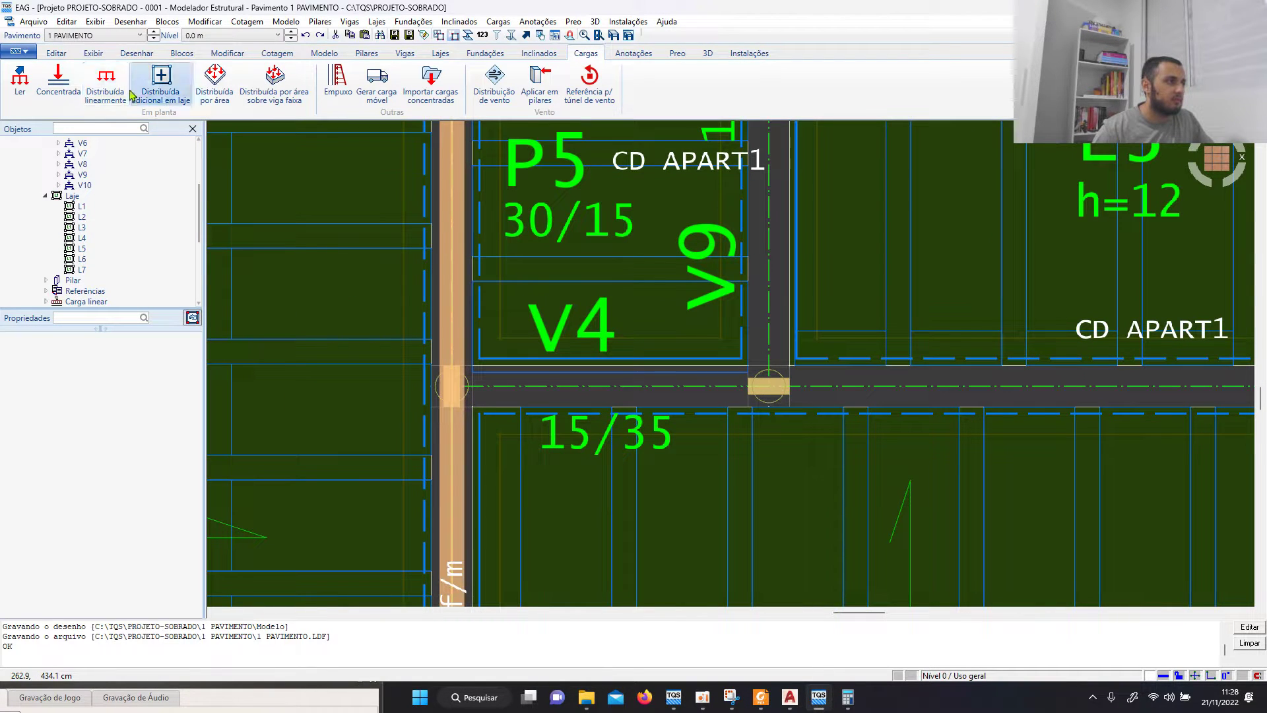
click(107, 82)
click(794, 432)
scroll(670, 440, down, 2)
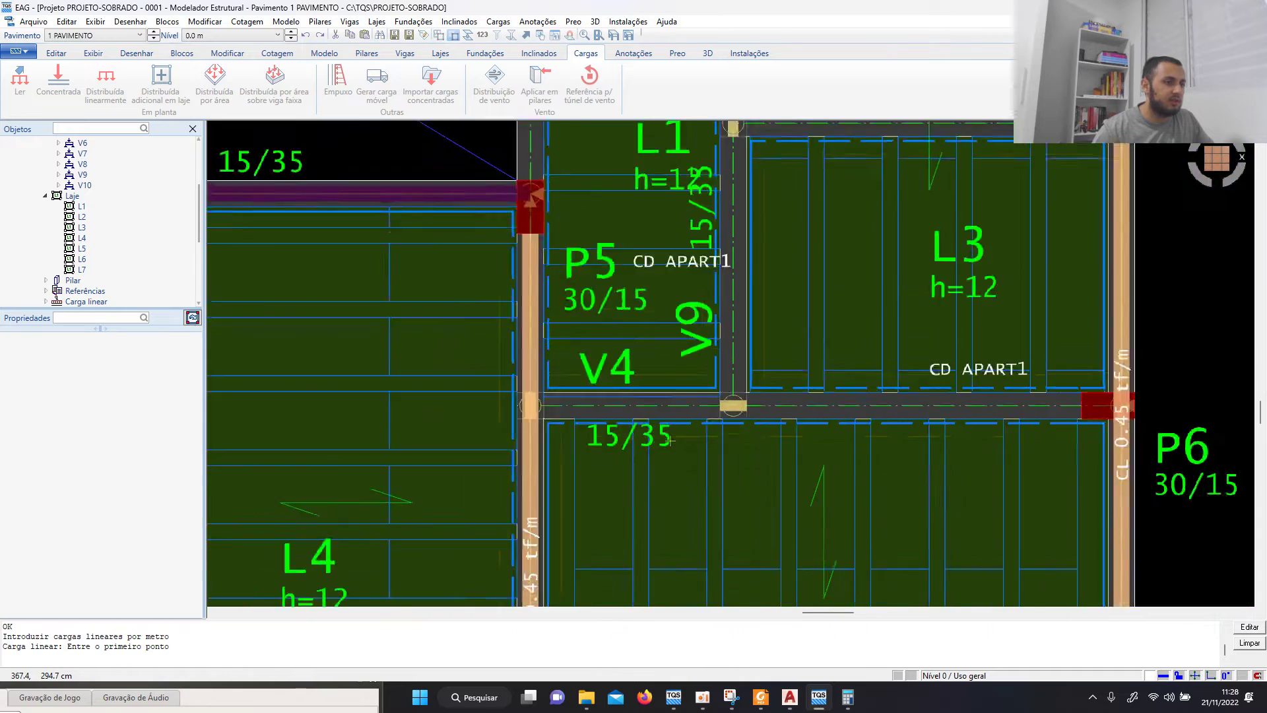
scroll(742, 377, up, 2)
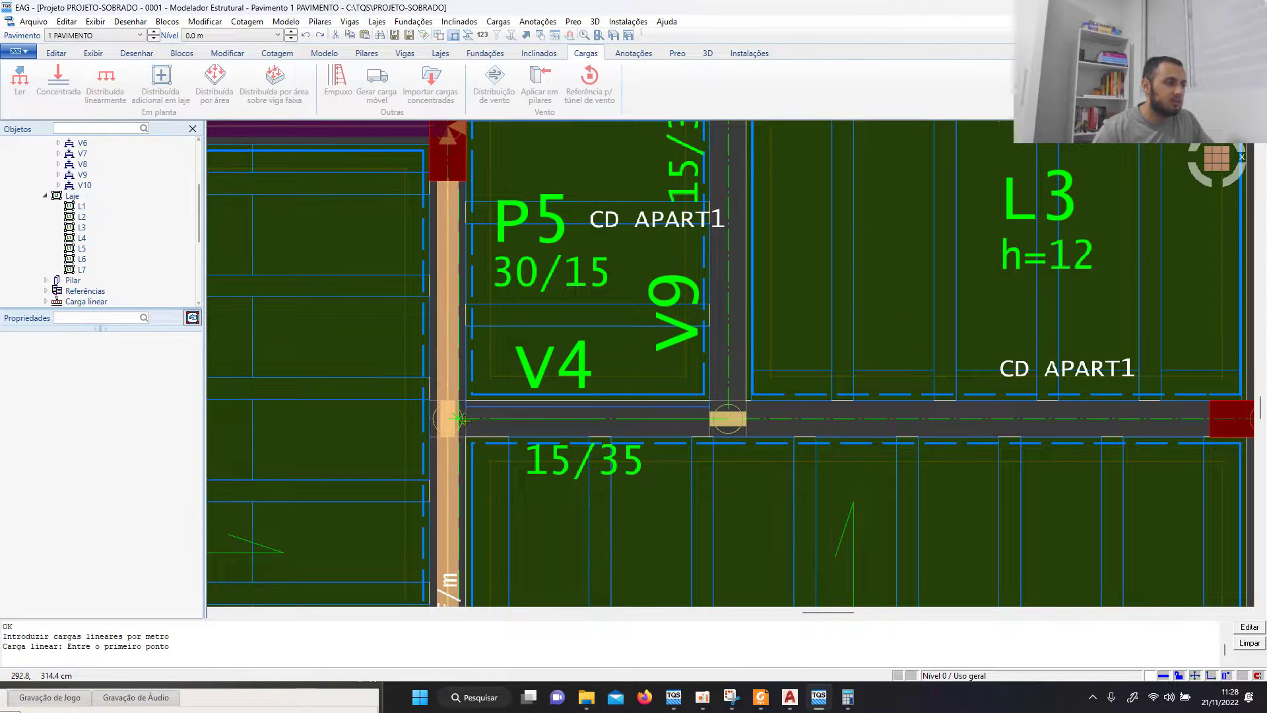
scroll(462, 419, up, 3)
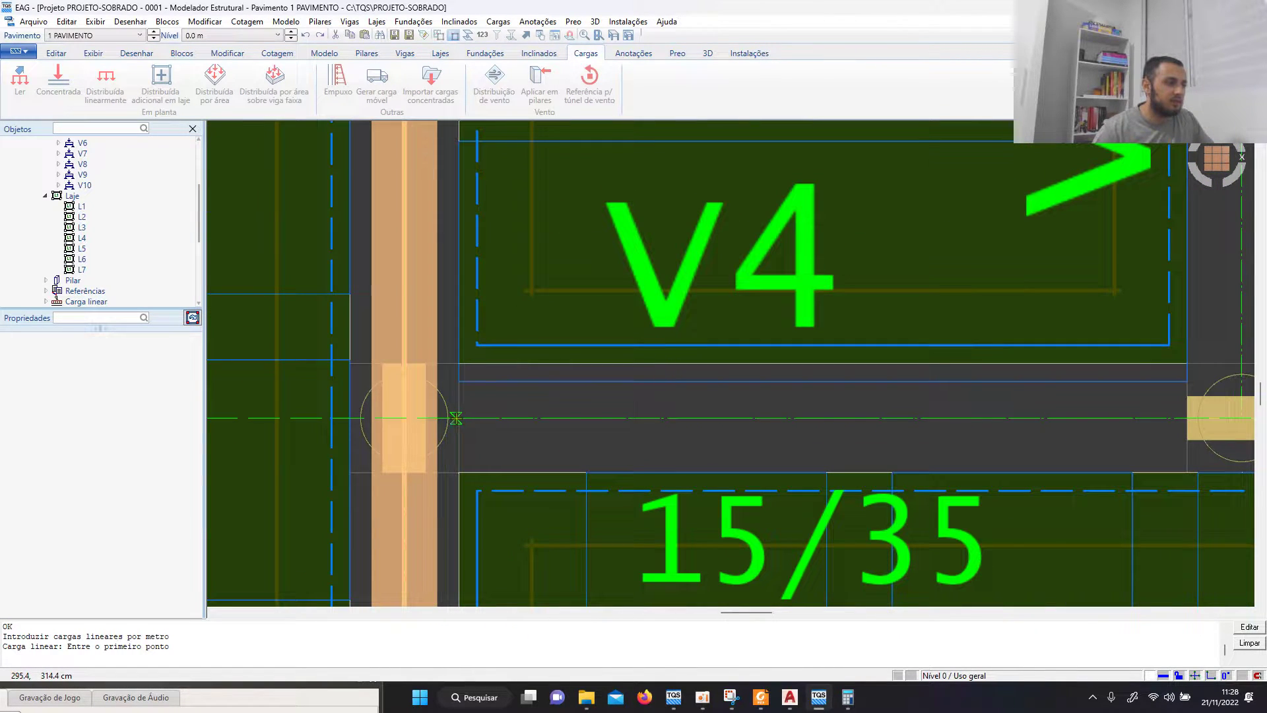
key(a)
click(459, 382)
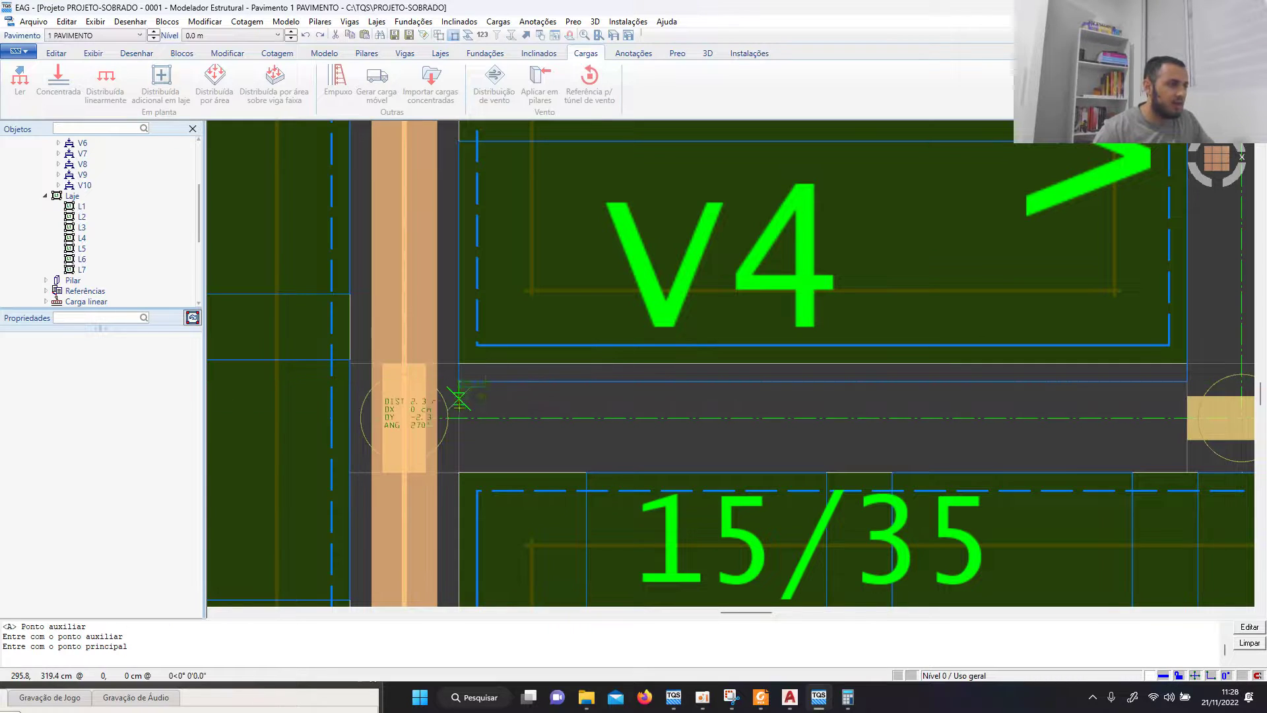
click(458, 419)
Step: Finish the linear load on beam V4 at its junction with beam V9, end the load command and save the floor
scroll(458, 418, down, 4)
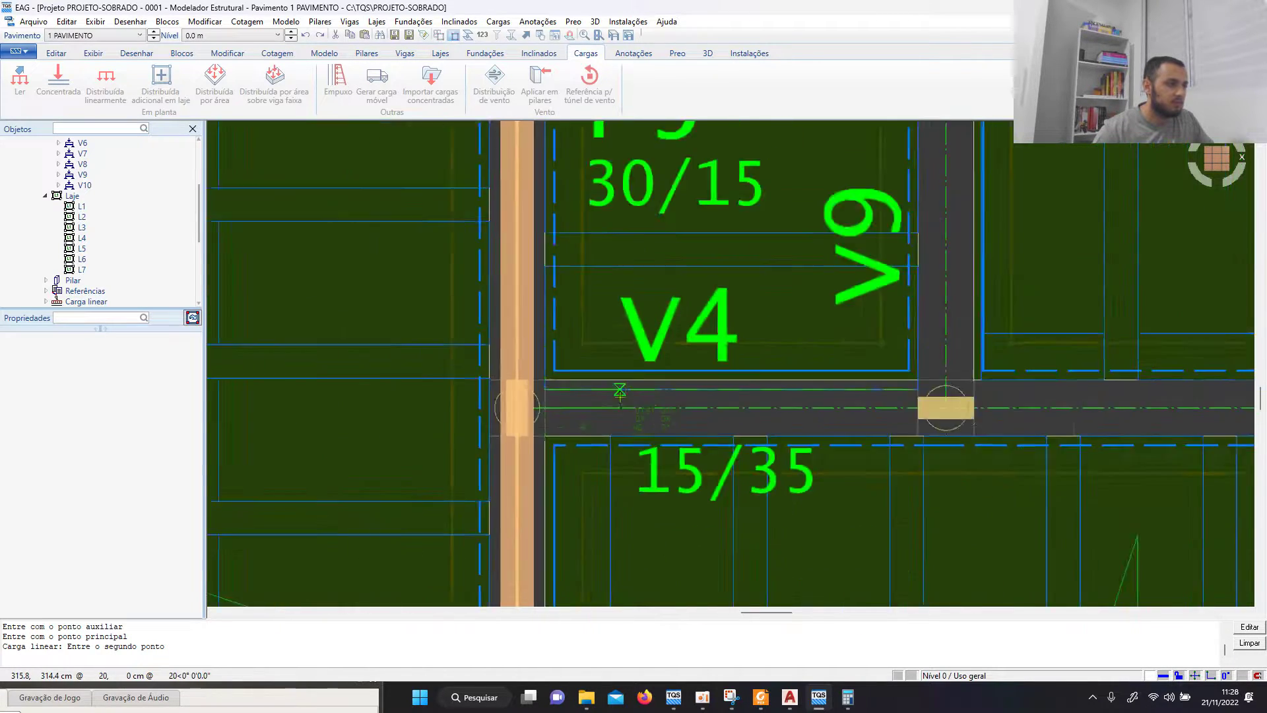
scroll(825, 399, up, 3)
click(825, 400)
scroll(825, 400, down, 6)
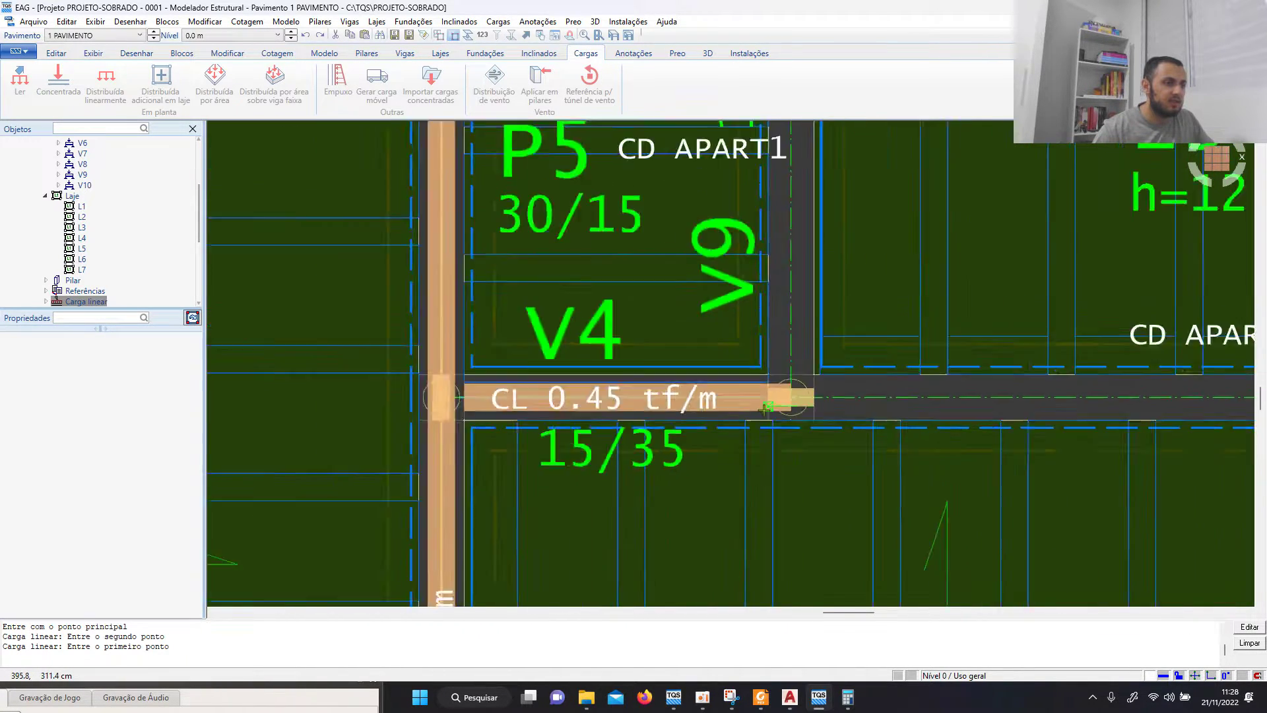
key(Escape)
scroll(769, 381, up, 4)
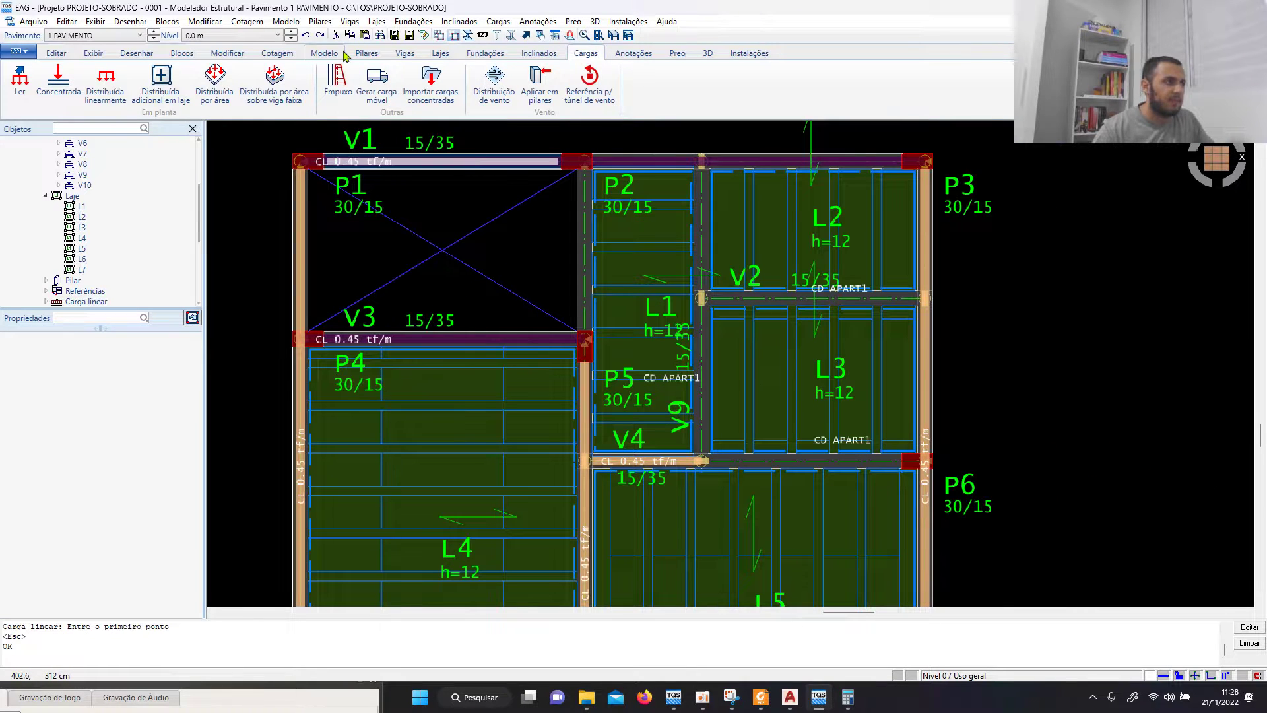
click(402, 35)
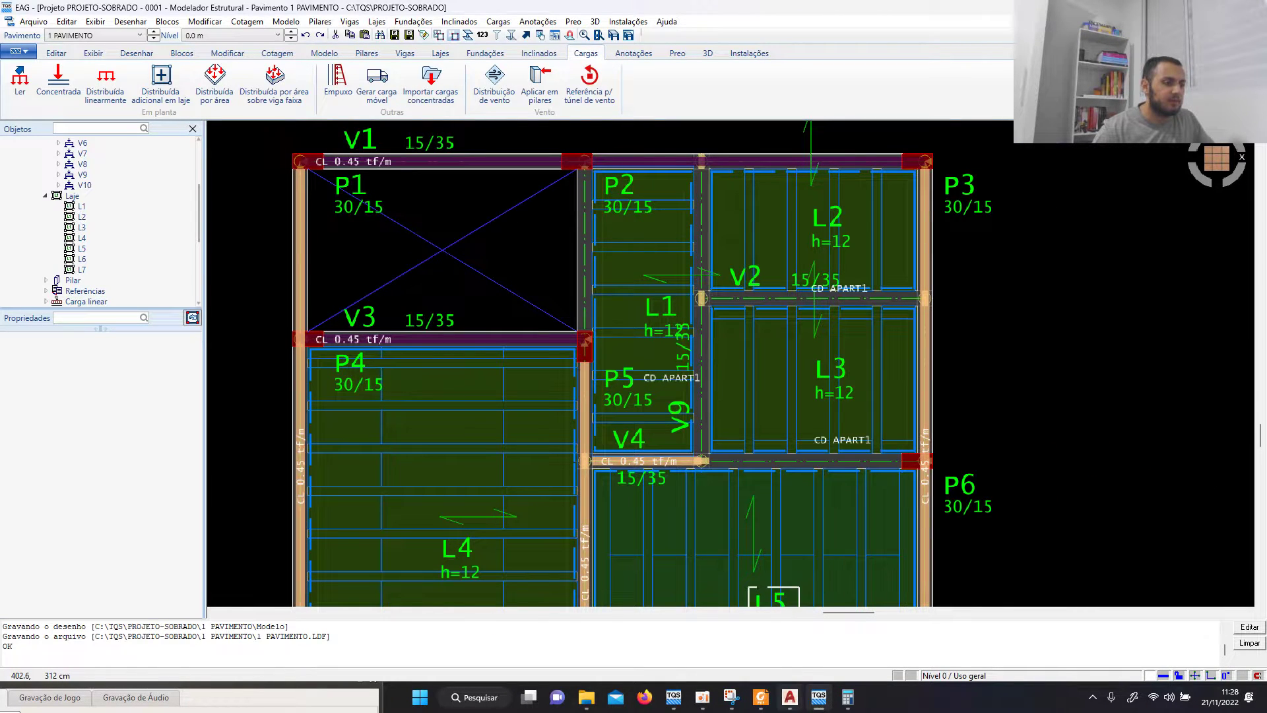
Step: After checking the AutoCAD plan, assign a permanent distributed load of 0.45 tf/m to all spans of beam V9 and save the floor
key(alt+Tab)
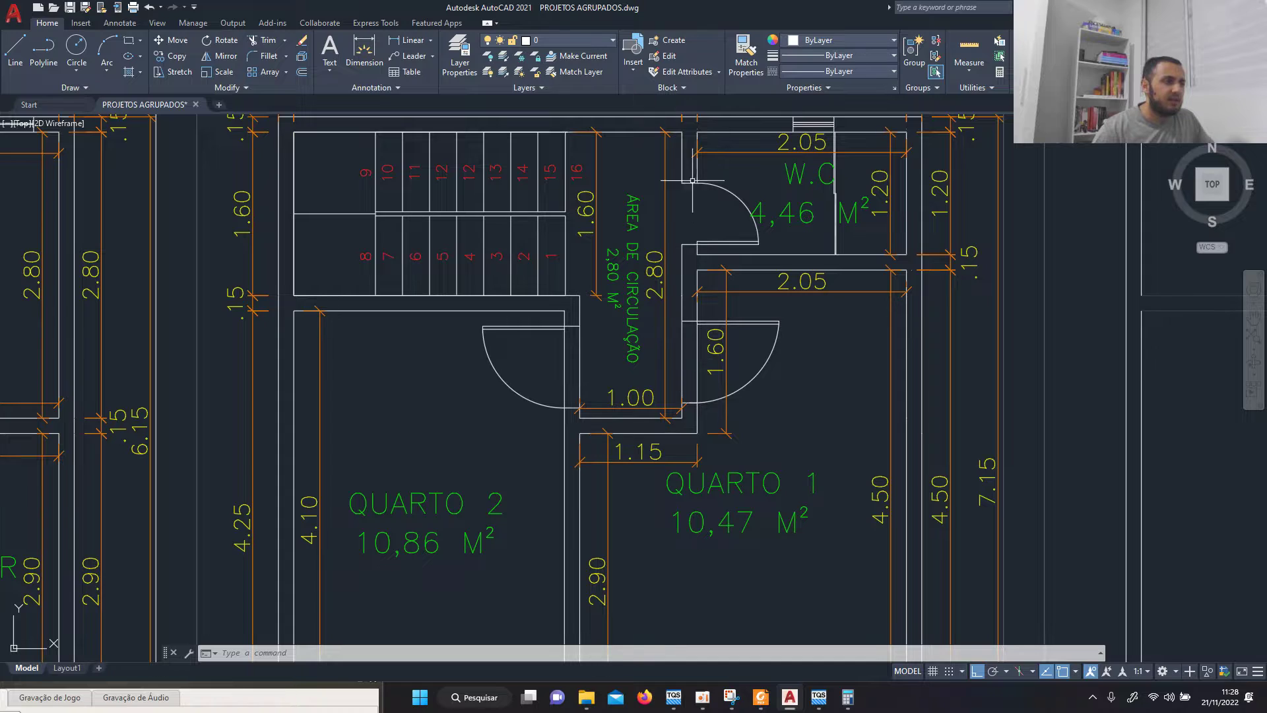
click(819, 697)
scroll(526, 417, up, 5)
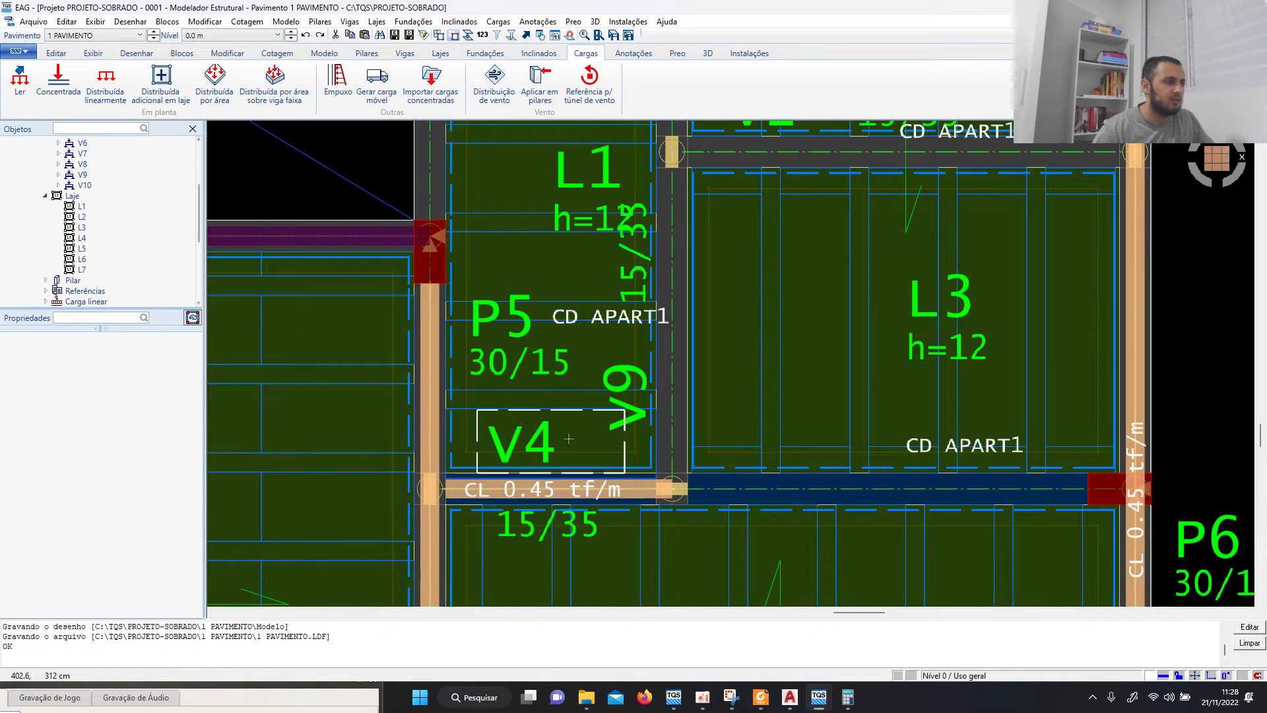
scroll(575, 439, down, 4)
right_click(599, 427)
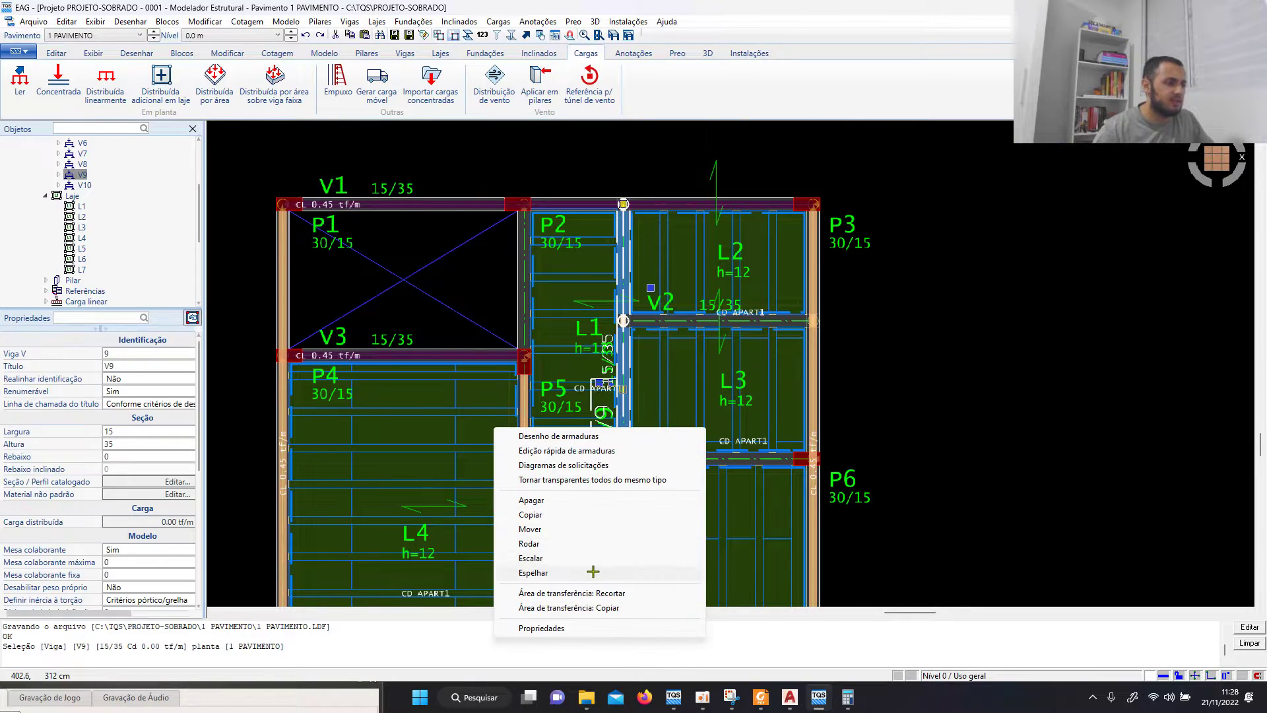
click(593, 629)
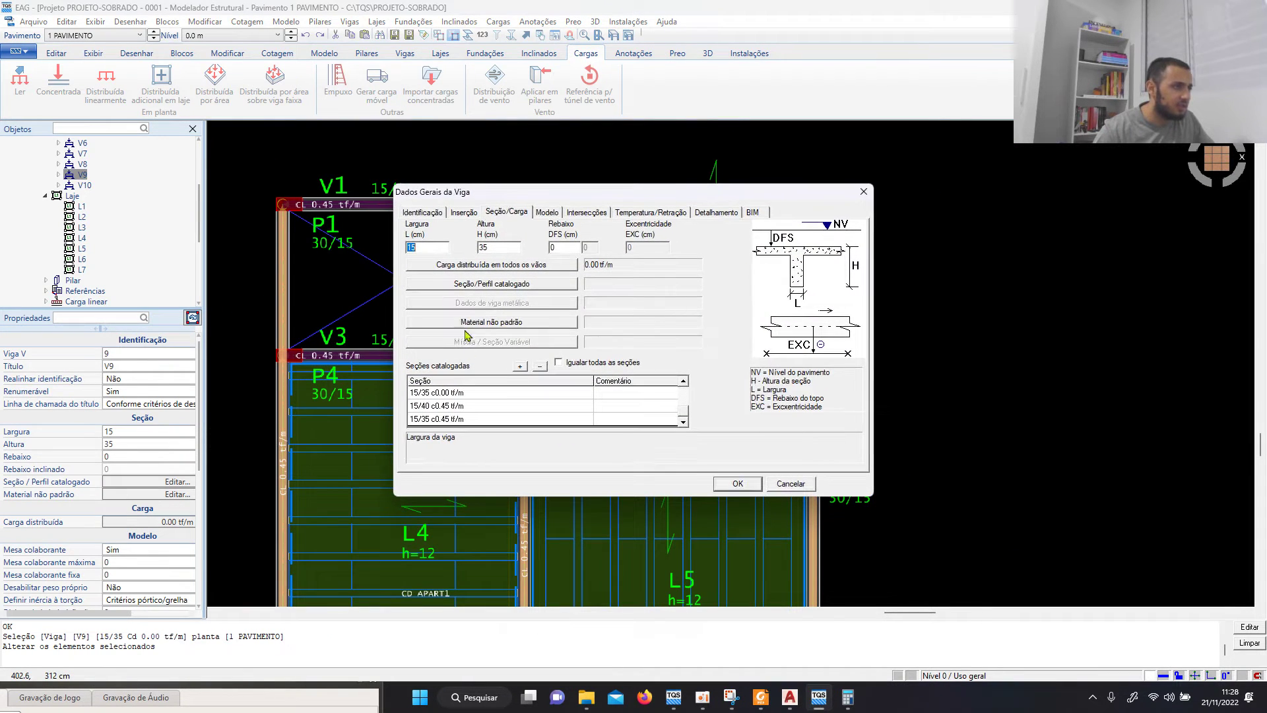
click(510, 265)
text(0,45)
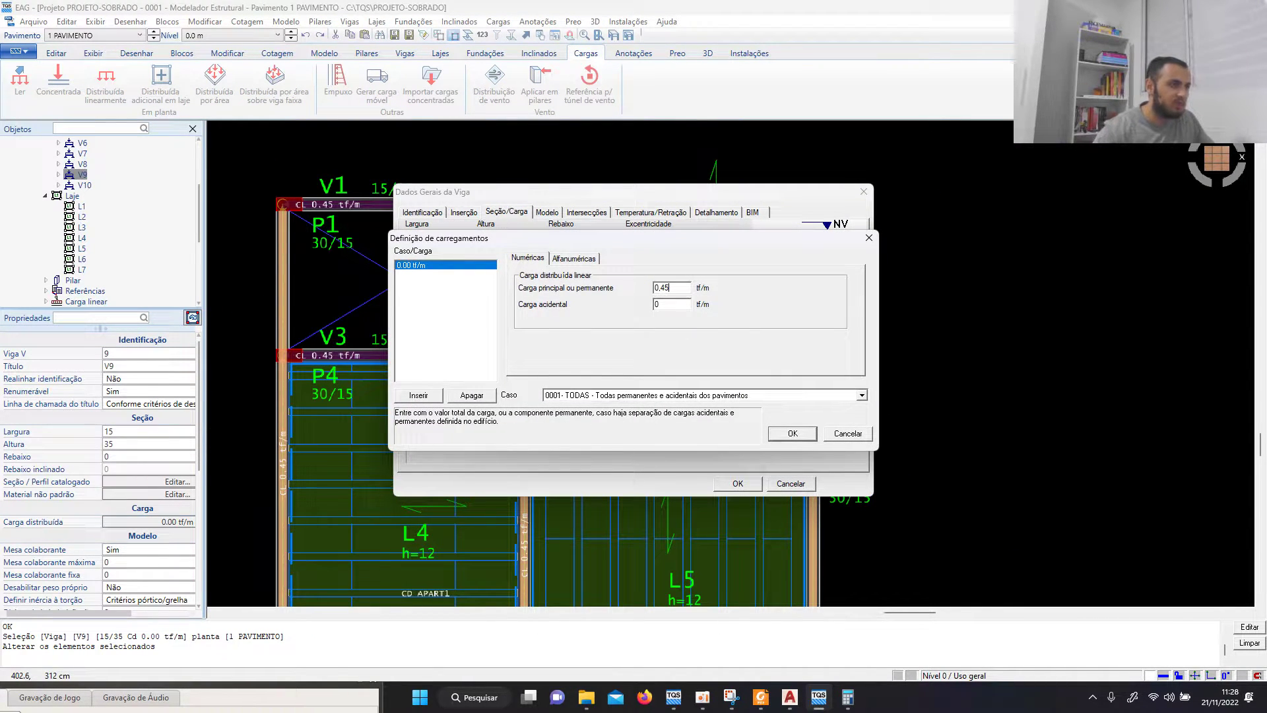
click(793, 433)
click(738, 484)
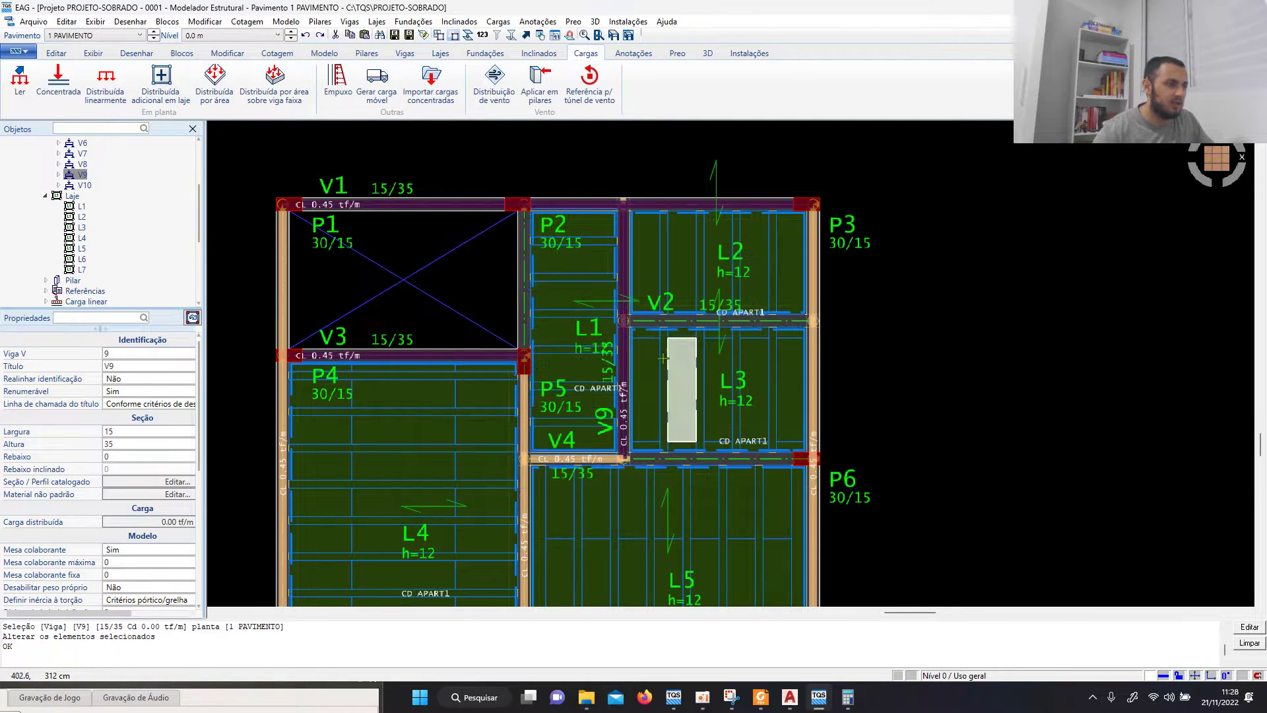
scroll(662, 362, up, 3)
click(395, 35)
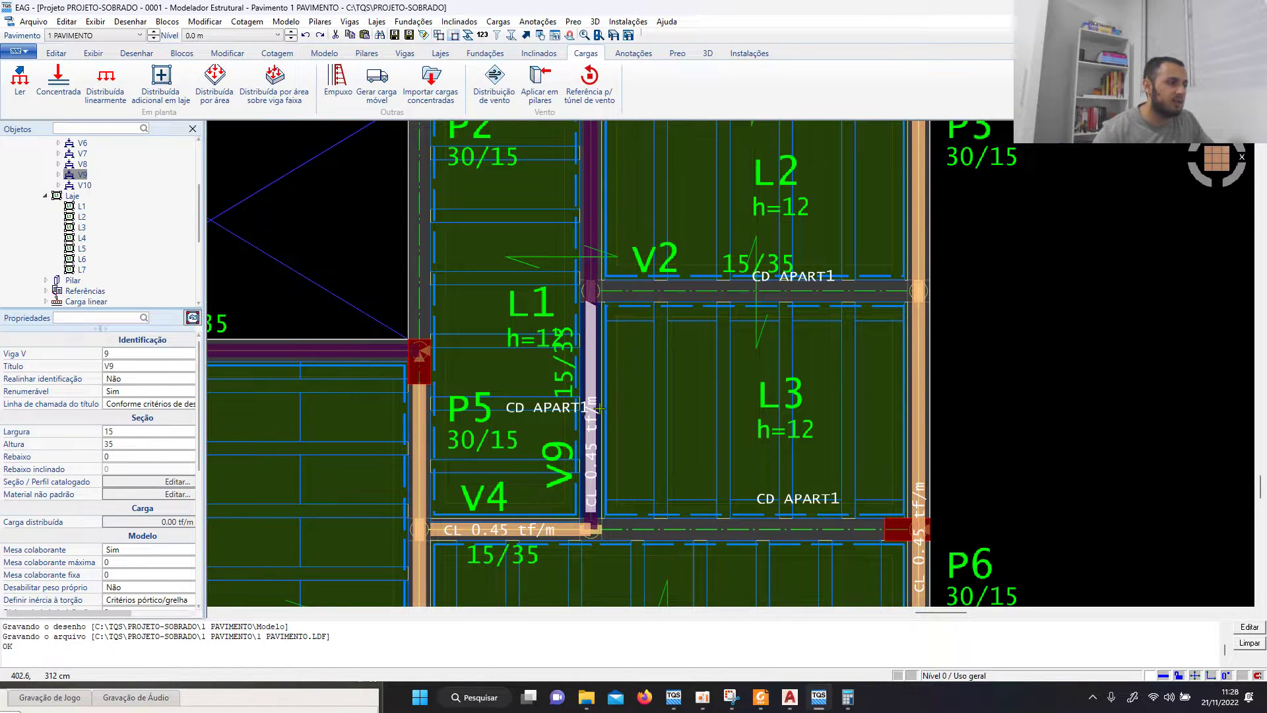
Step: Examine the wall between the W.C. and QUARTO 1 on the AutoCAD floor plan, and return to the structural model
click(791, 706)
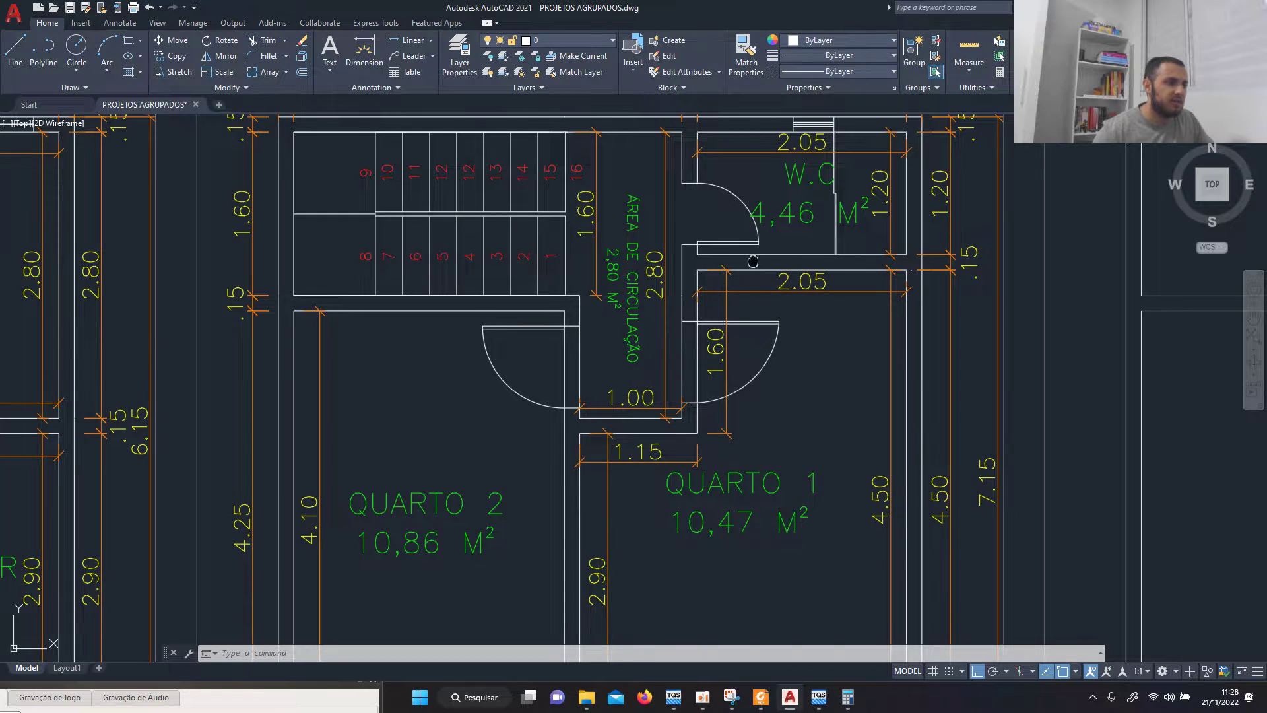
middle_drag(881, 270, 779, 350)
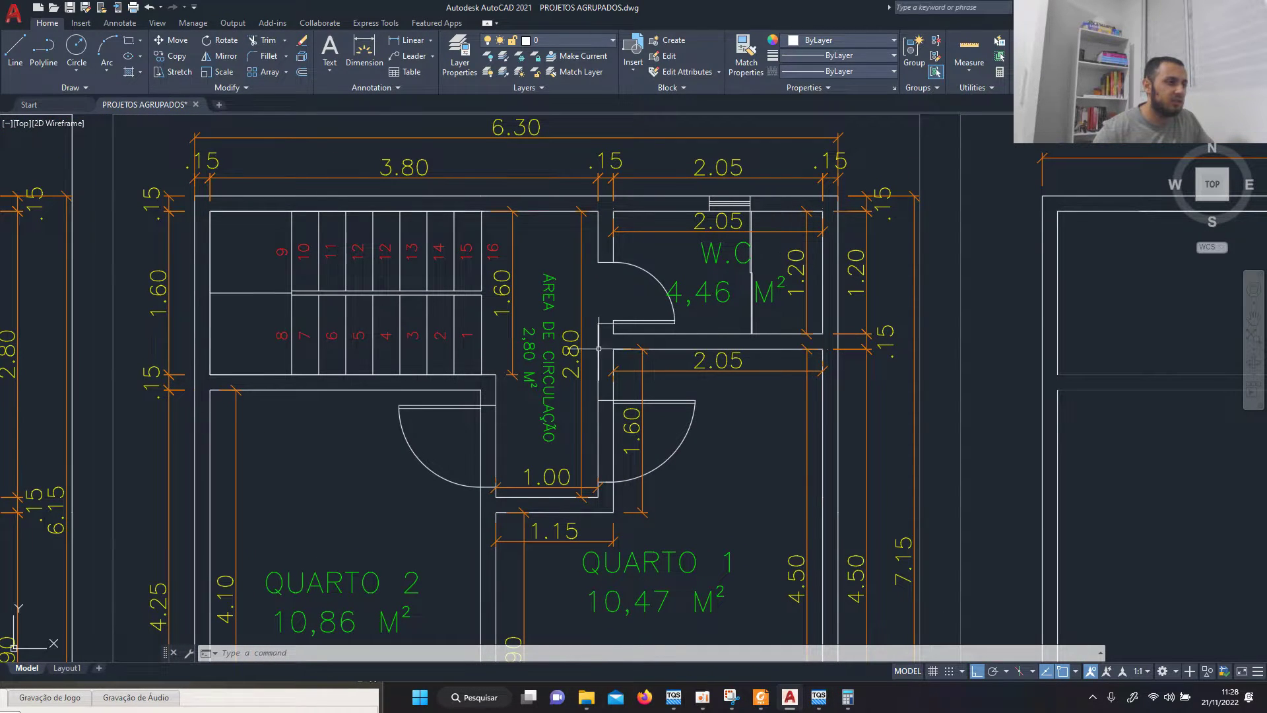
click(818, 697)
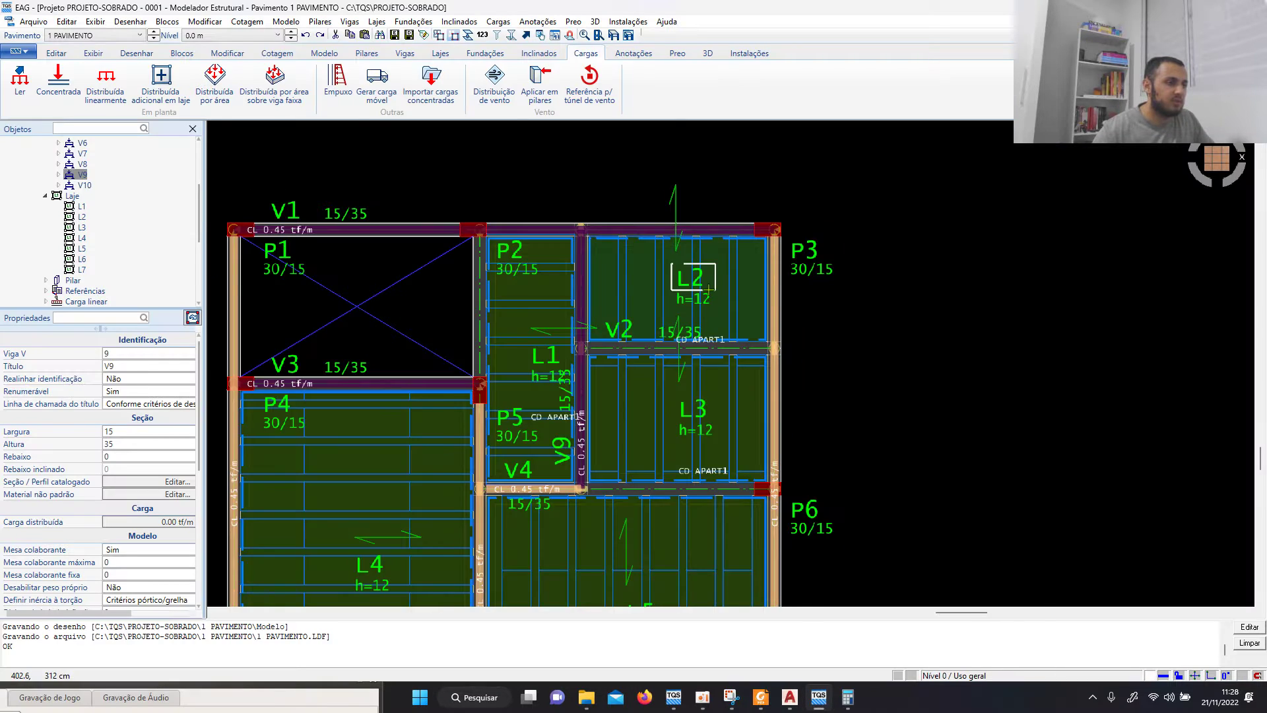
Step: Assign a permanent distributed load of 0.45 tf/m to beam V2 between slabs L2 and L3, and save the floor
scroll(709, 289, up, 4)
right_click(556, 379)
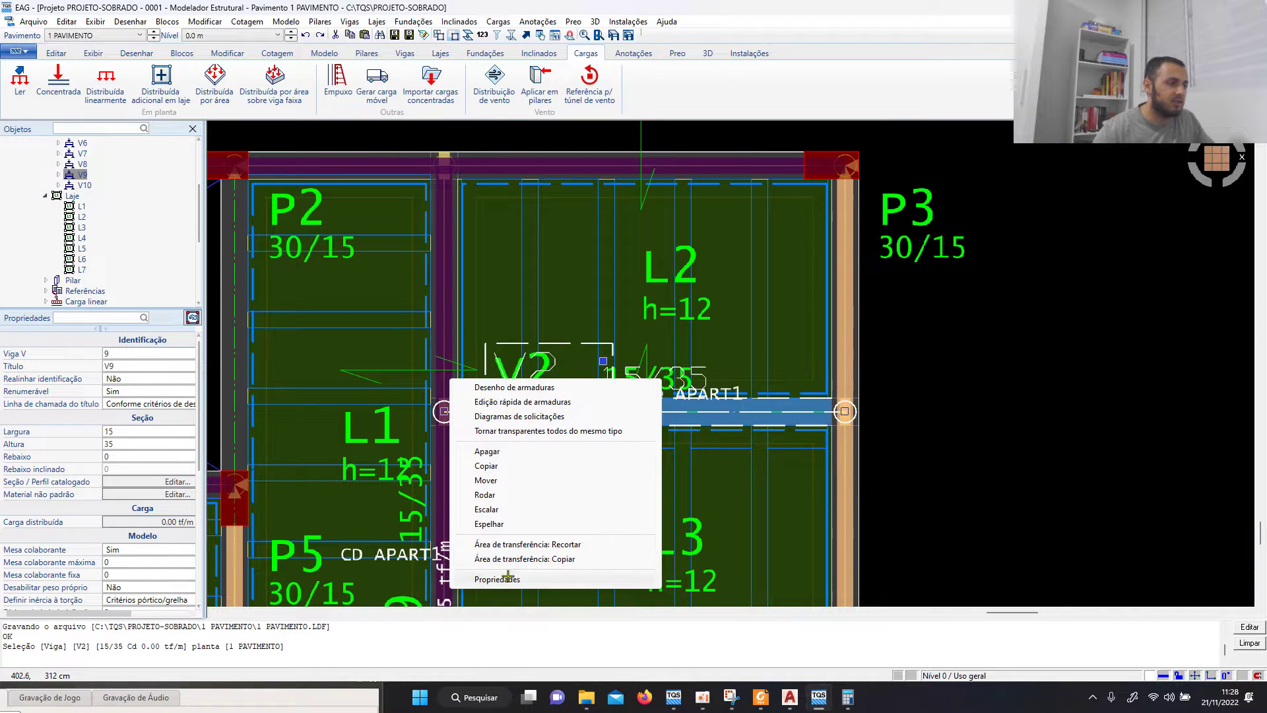
click(509, 578)
click(548, 267)
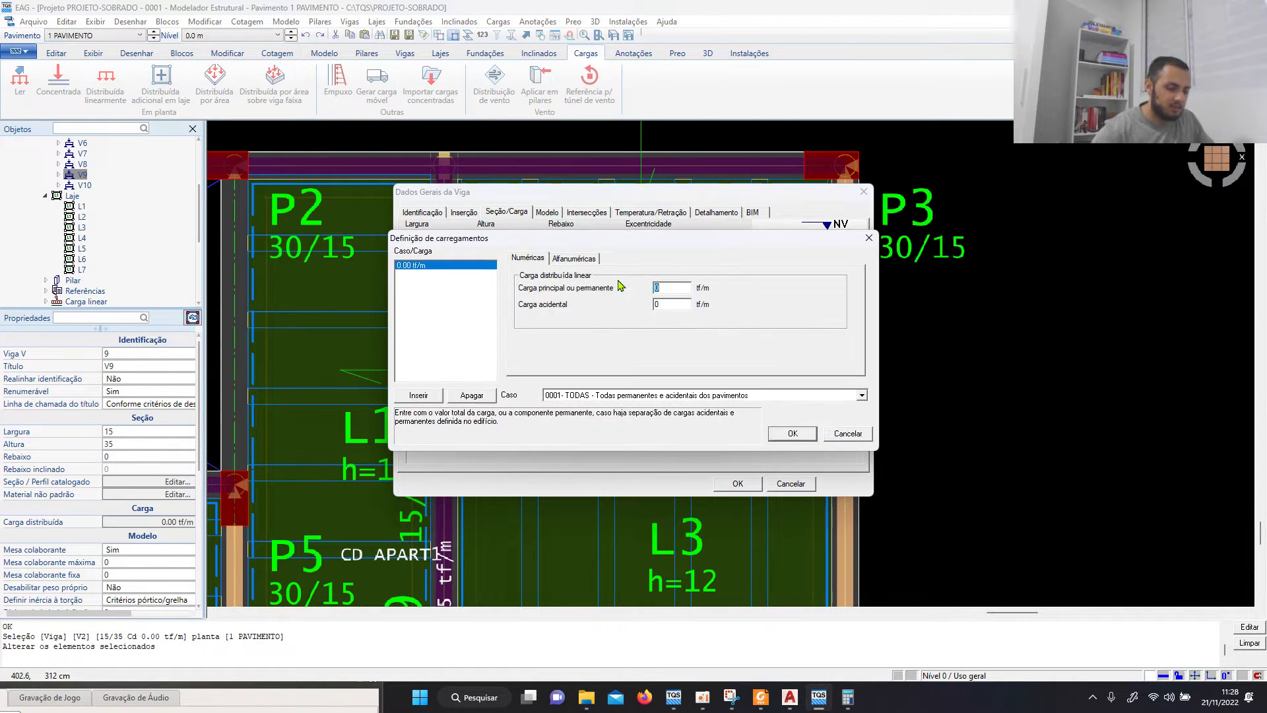
click(792, 434)
click(738, 483)
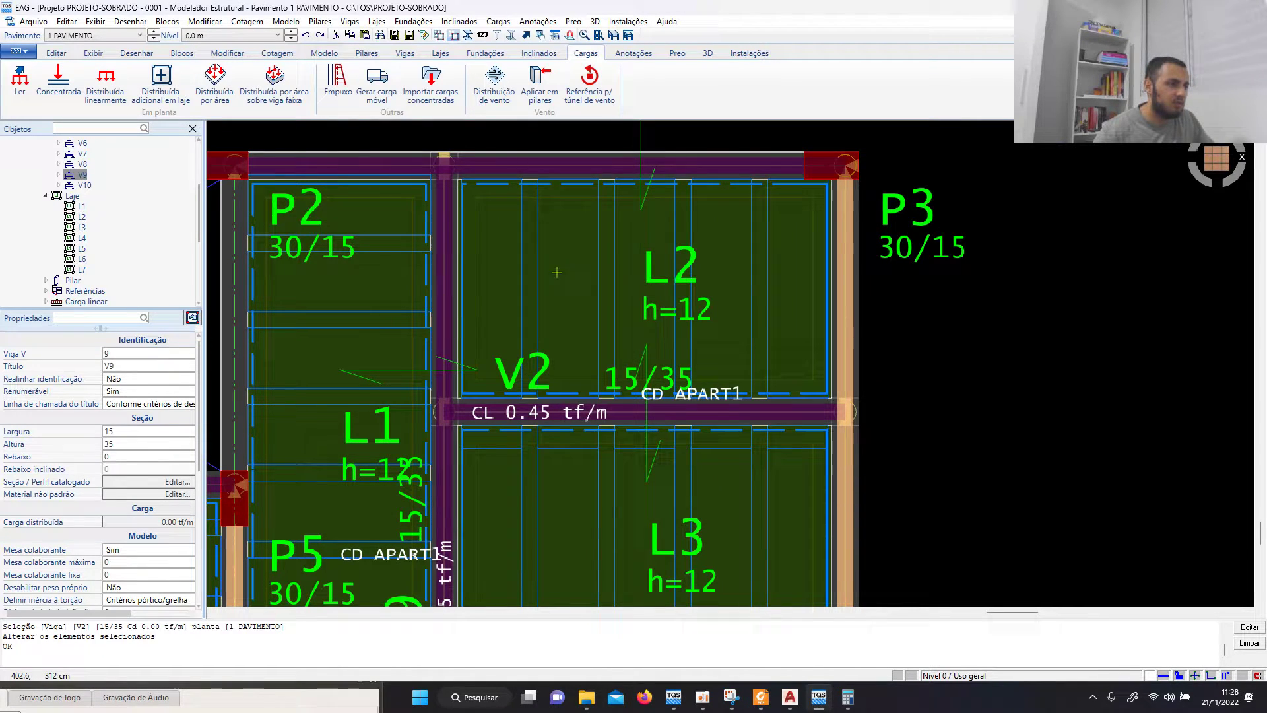
click(394, 38)
Step: Examine the balcony area of slabs L6 and L7 and the beams around it
scroll(700, 266, down, 7)
scroll(681, 381, up, 3)
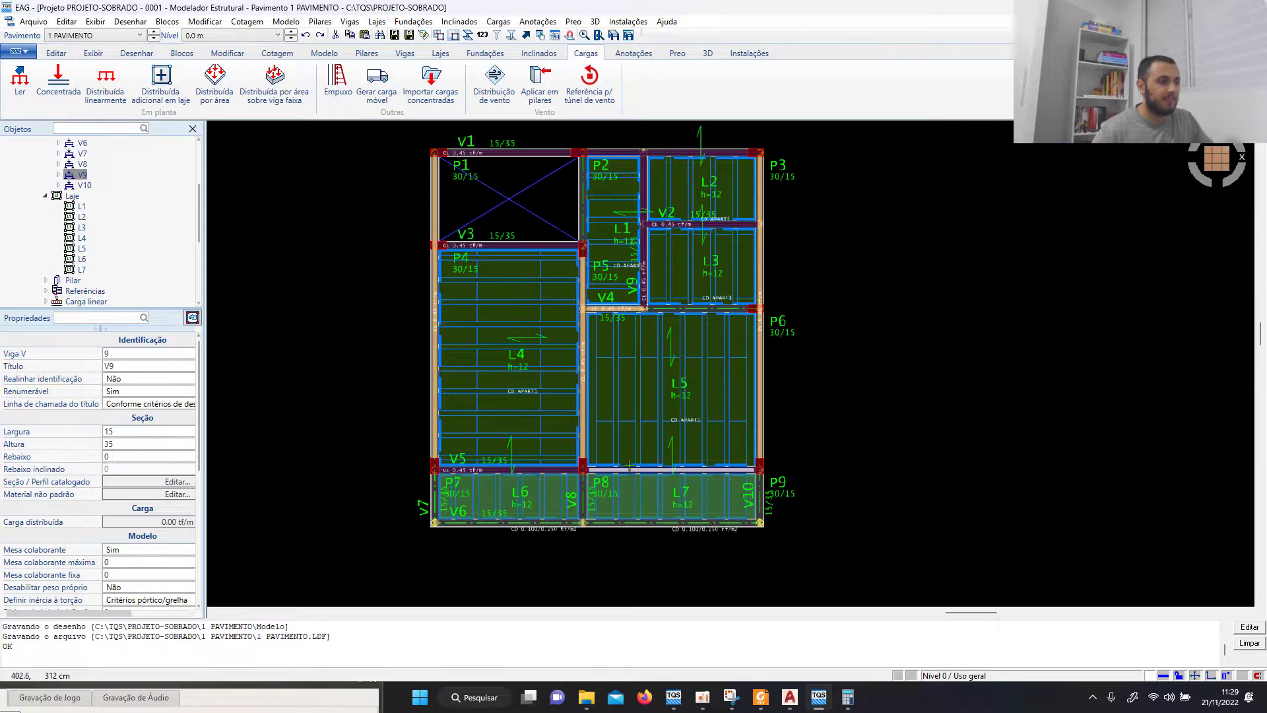
scroll(653, 452, up, 3)
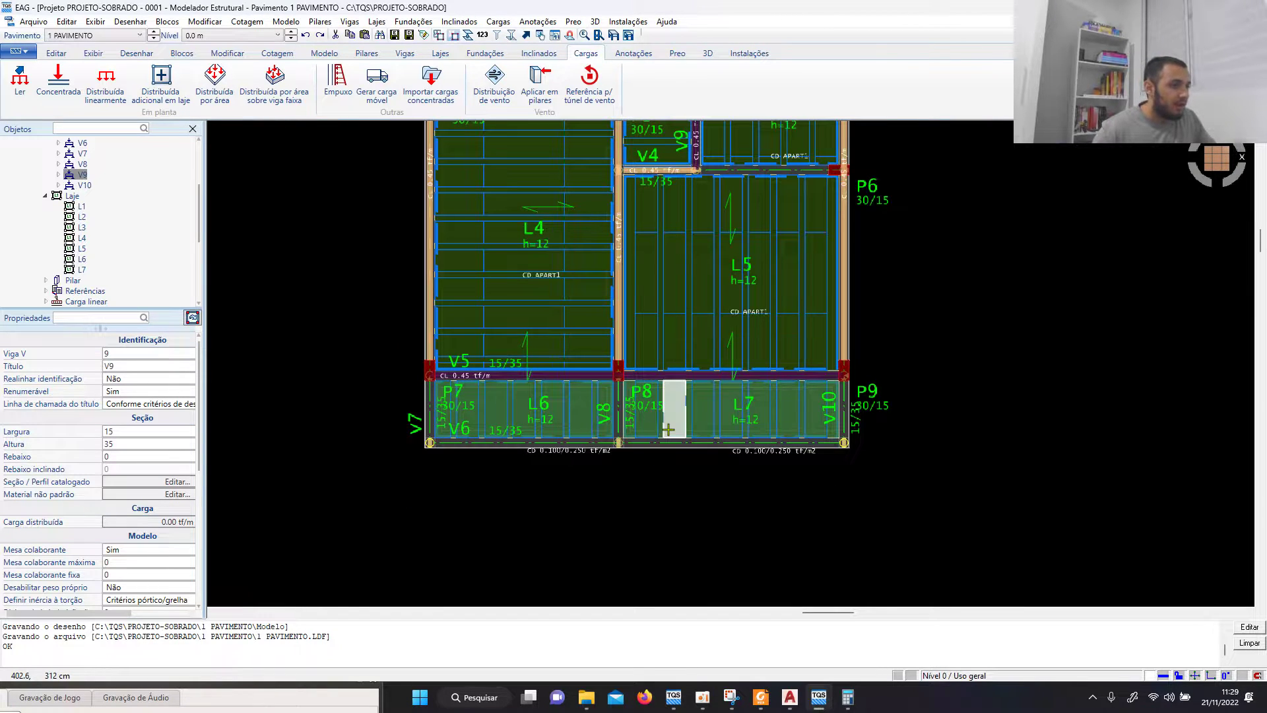
scroll(667, 422, down, 4)
scroll(667, 421, up, 2)
scroll(667, 421, down, 3)
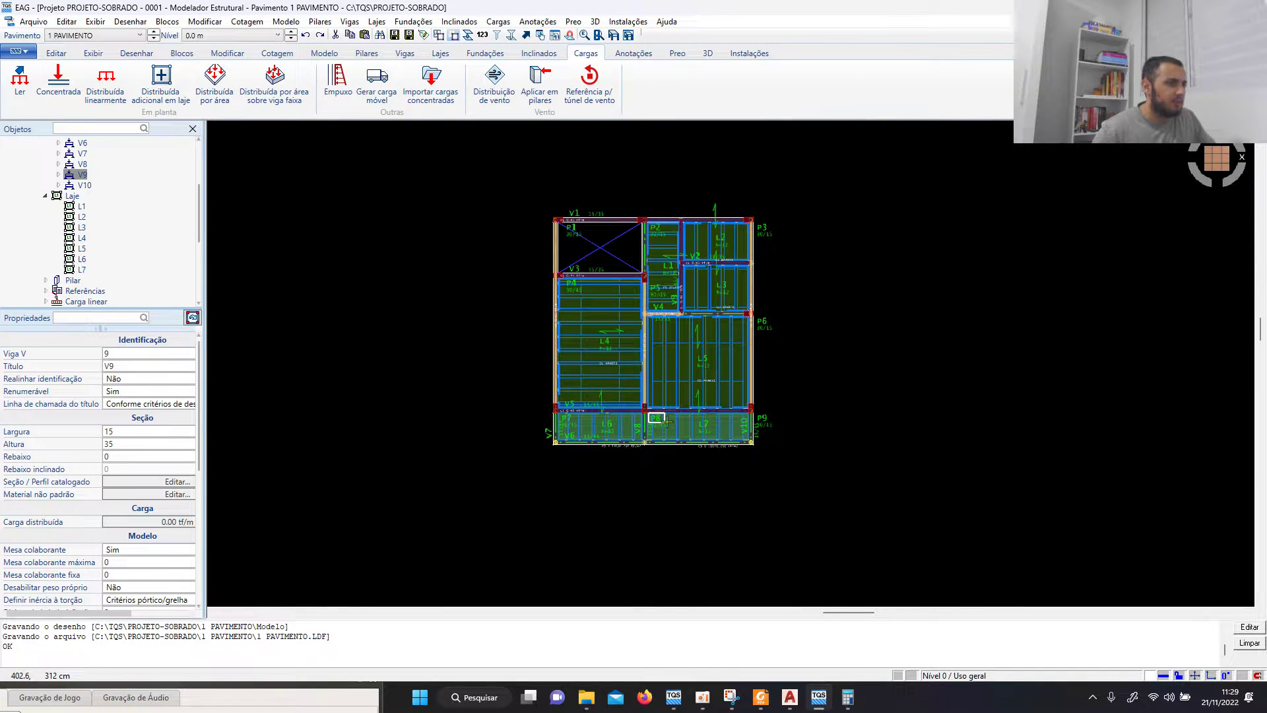
scroll(604, 435, up, 3)
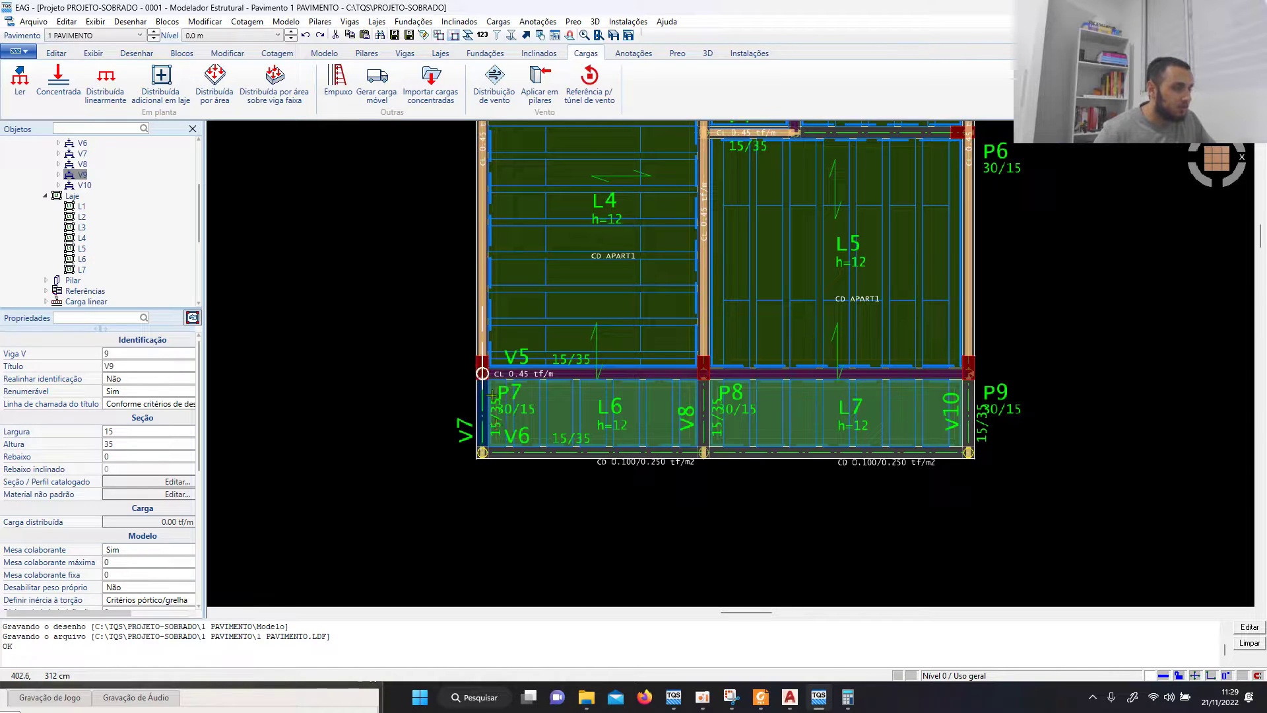
scroll(491, 414, up, 2)
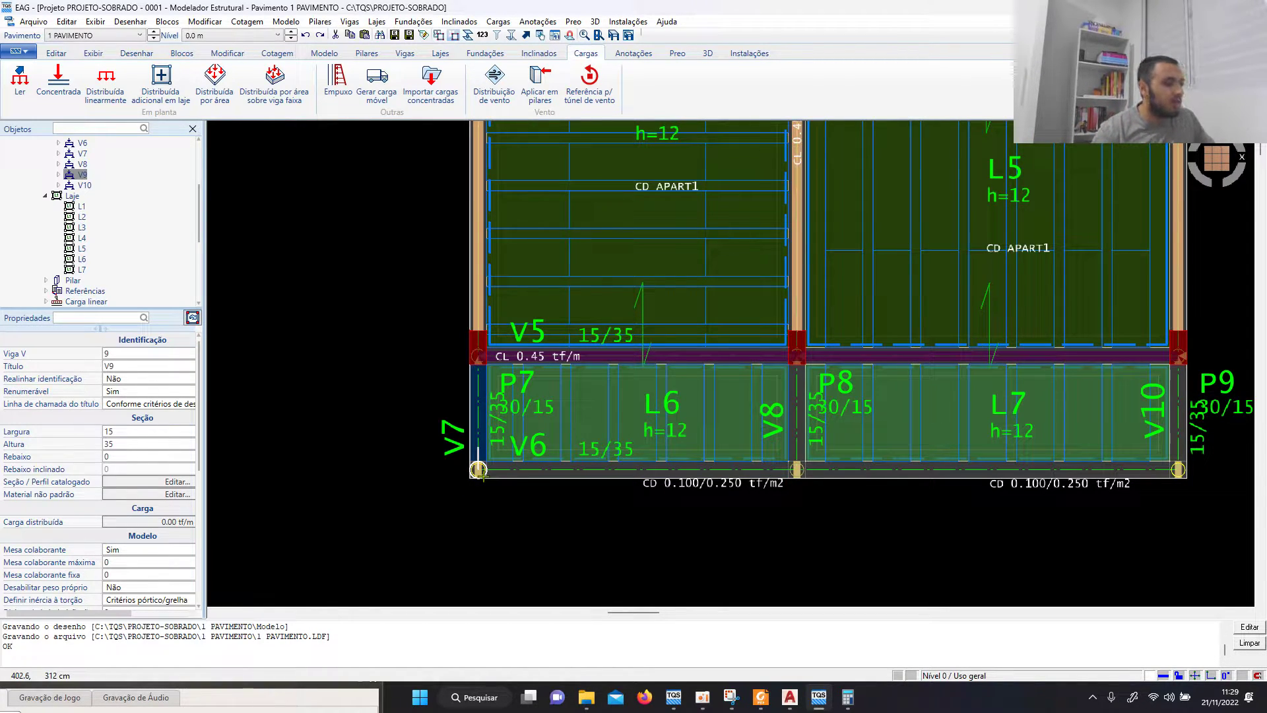
Step: Inspect the outer edge beams V7 and V6 of balcony slab L6 and check V7's assigned distributed load
scroll(479, 470, up, 2)
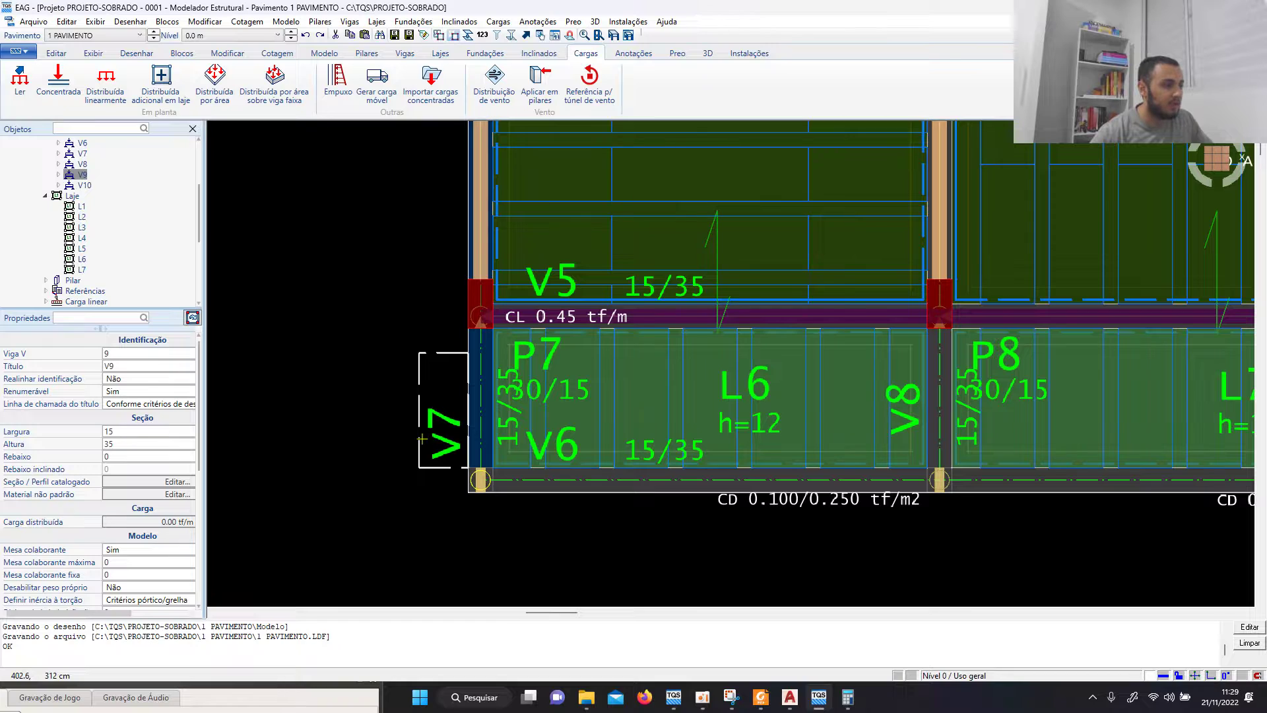
scroll(421, 438, down, 2)
scroll(465, 449, up, 2)
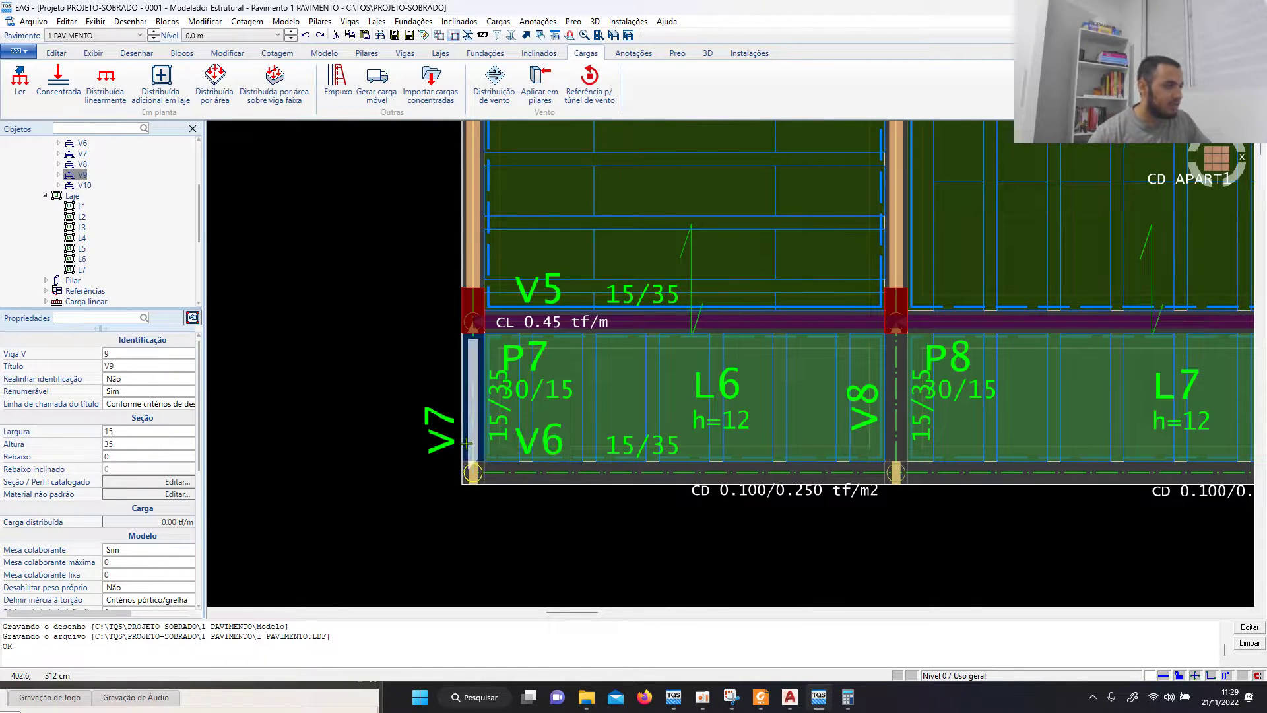
scroll(466, 443, up, 1)
scroll(534, 495, down, 1)
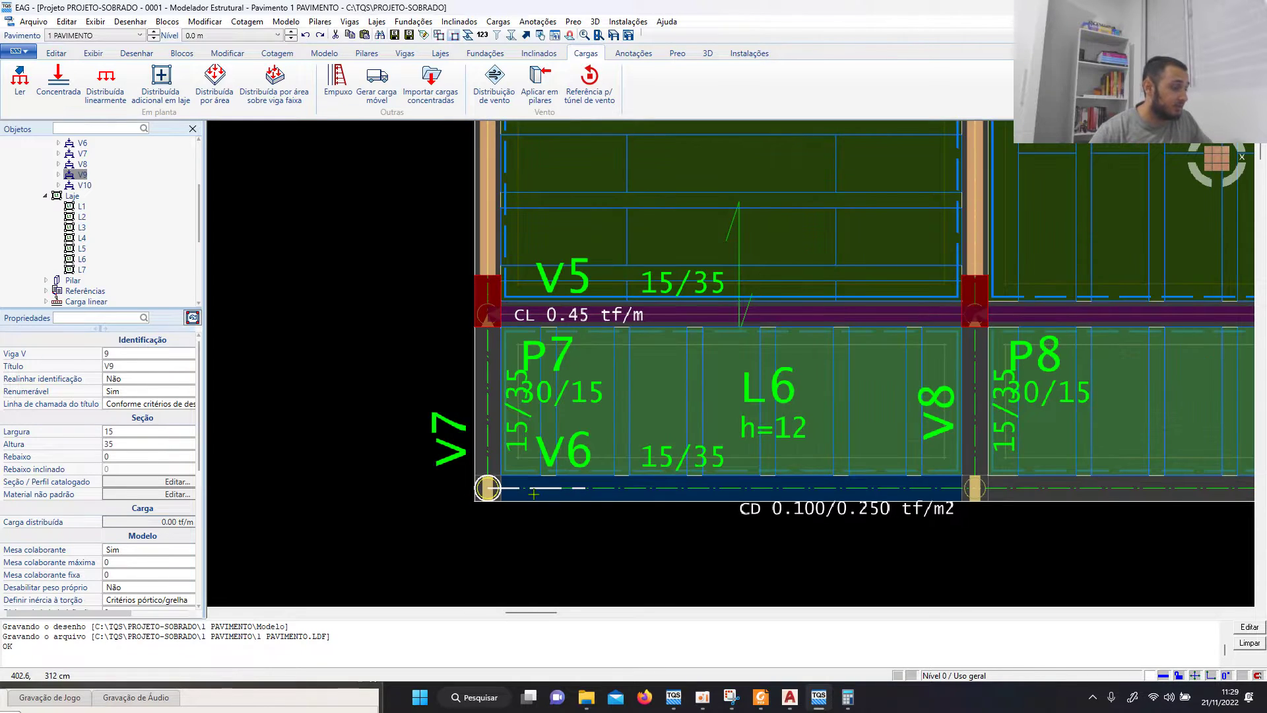
scroll(546, 477, up, 1)
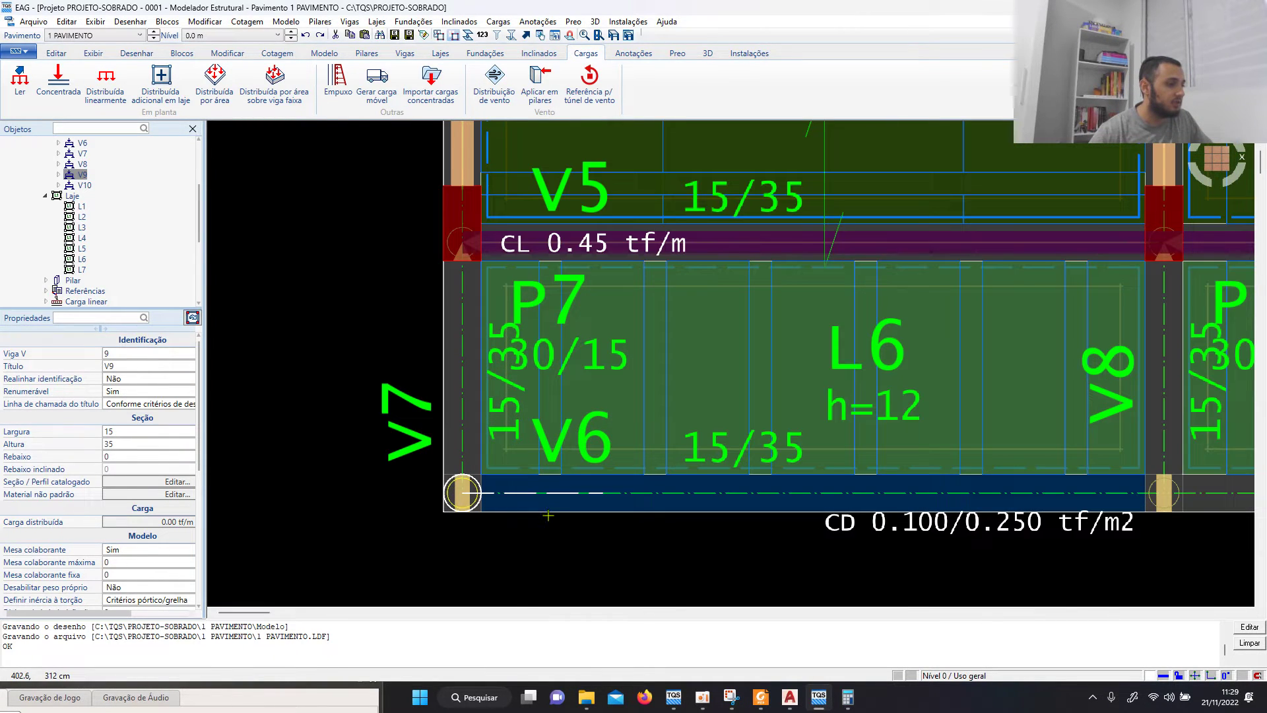
scroll(548, 520, down, 1)
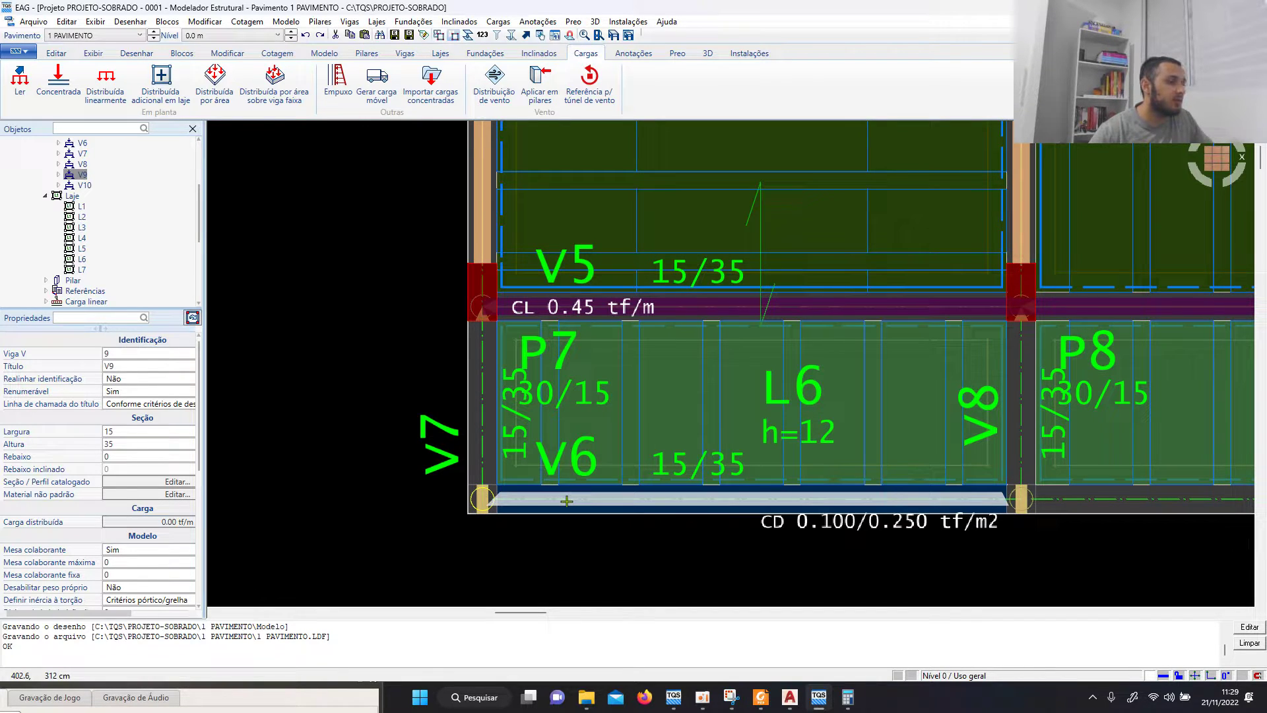
scroll(567, 501, down, 1)
scroll(566, 501, up, 2)
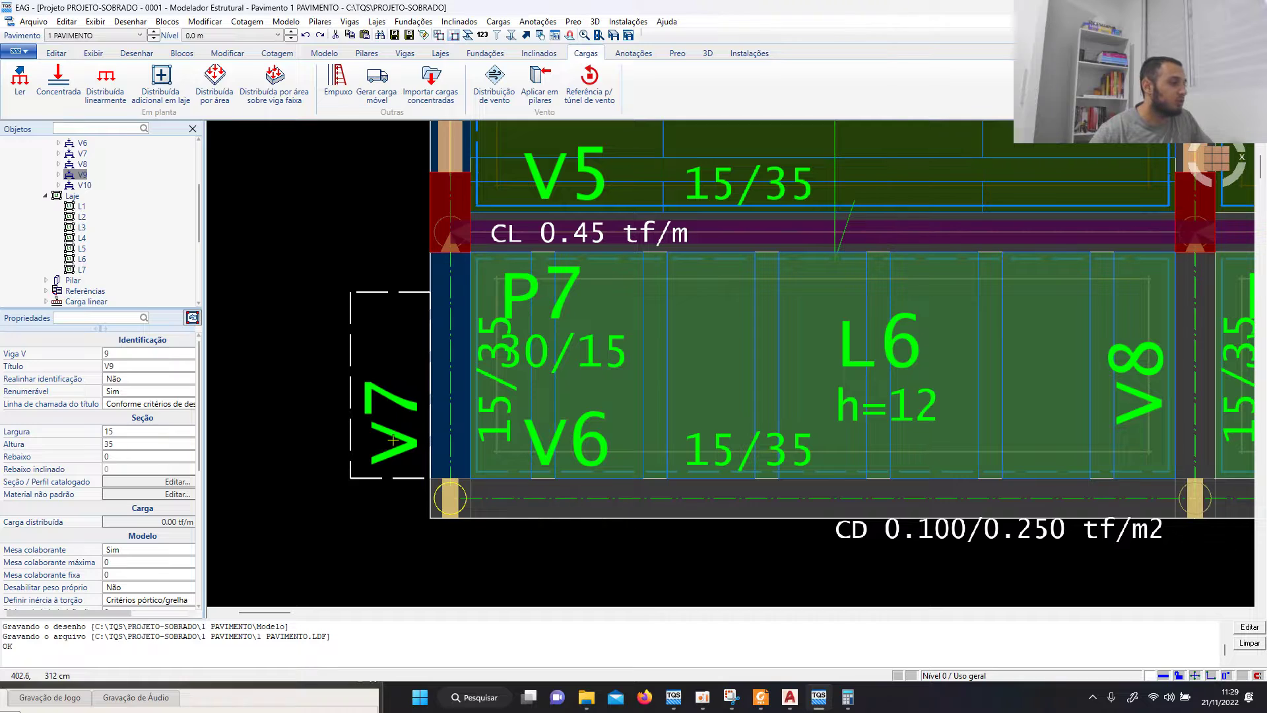
mouse_move(393, 439)
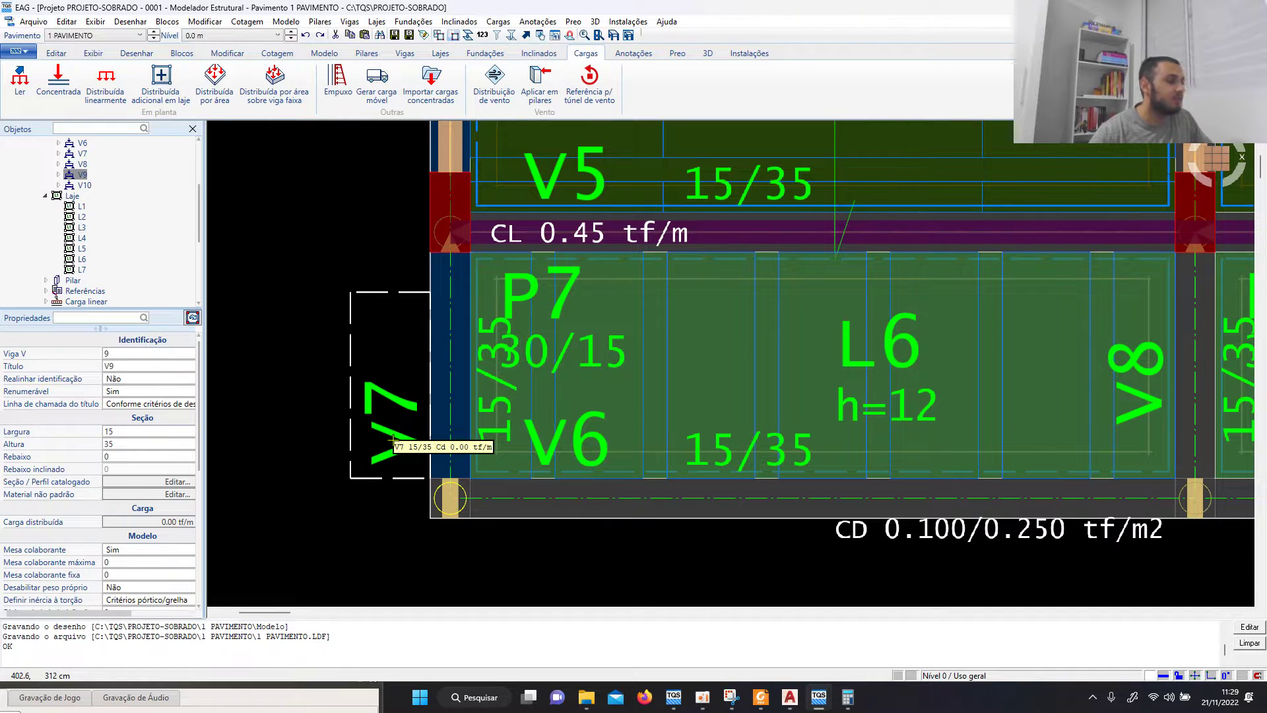
scroll(396, 441, down, 1)
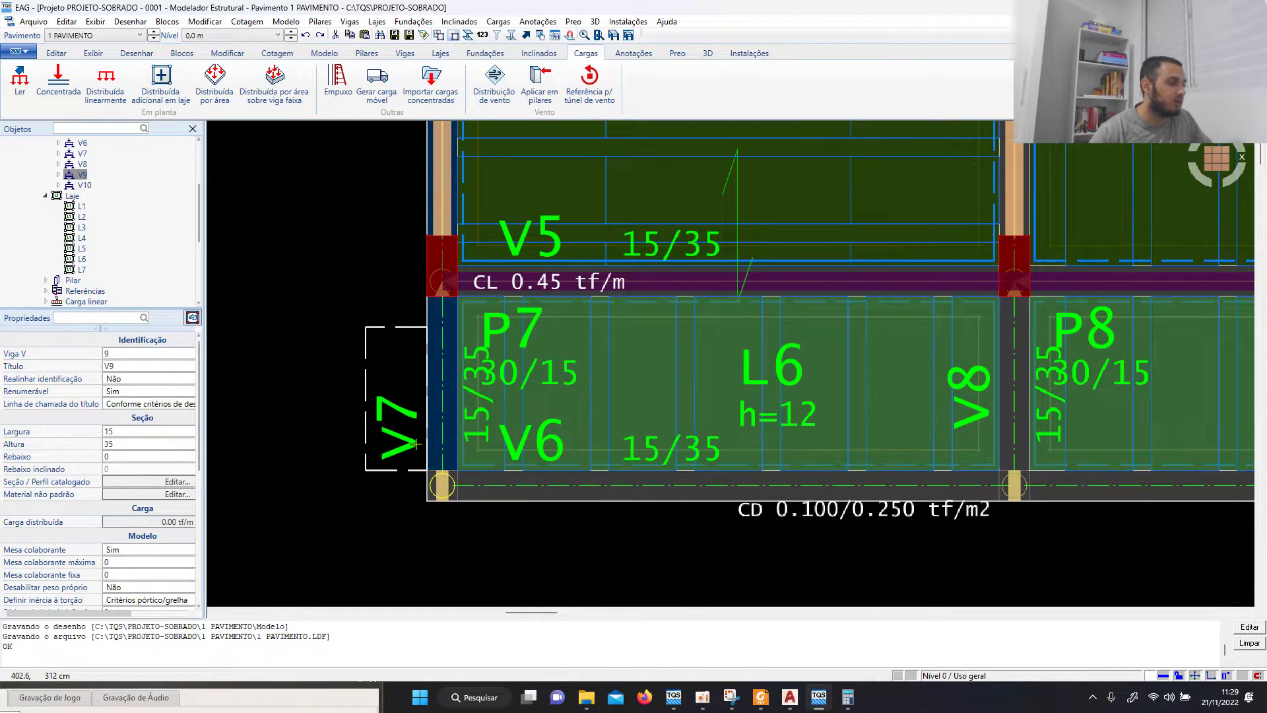
scroll(416, 444, up, 1)
scroll(415, 443, down, 1)
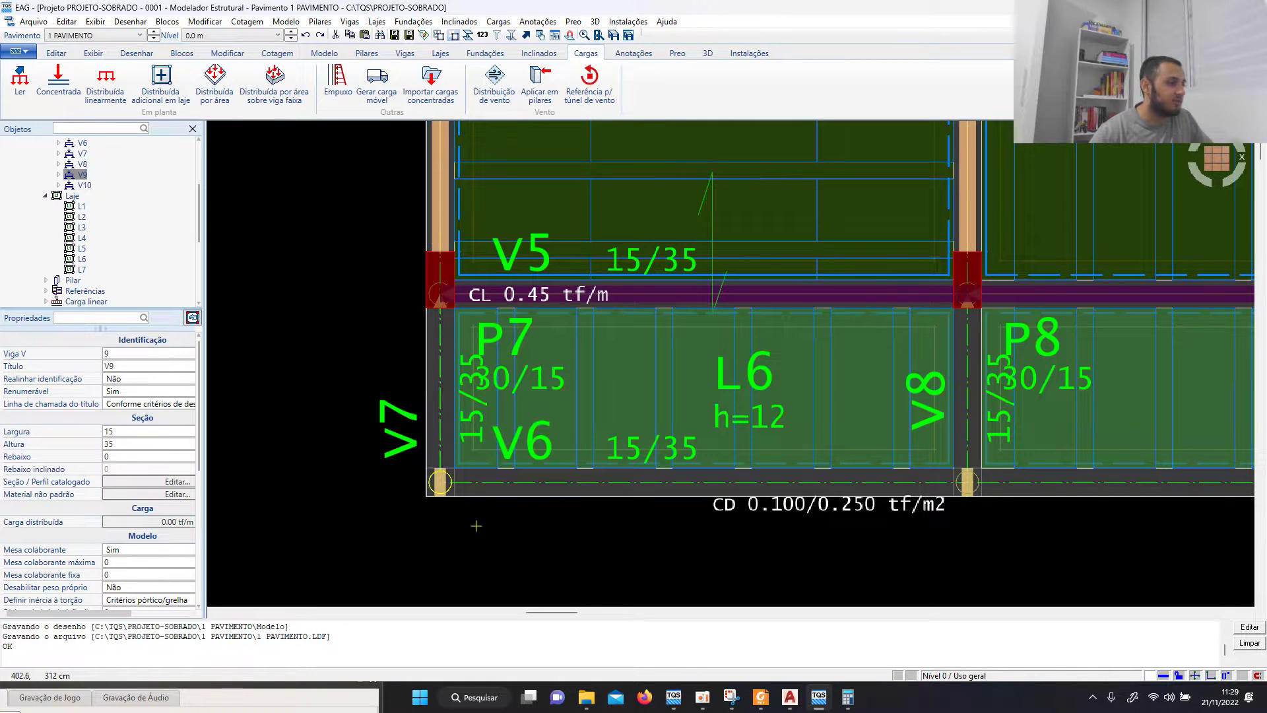
scroll(489, 542, up, 1)
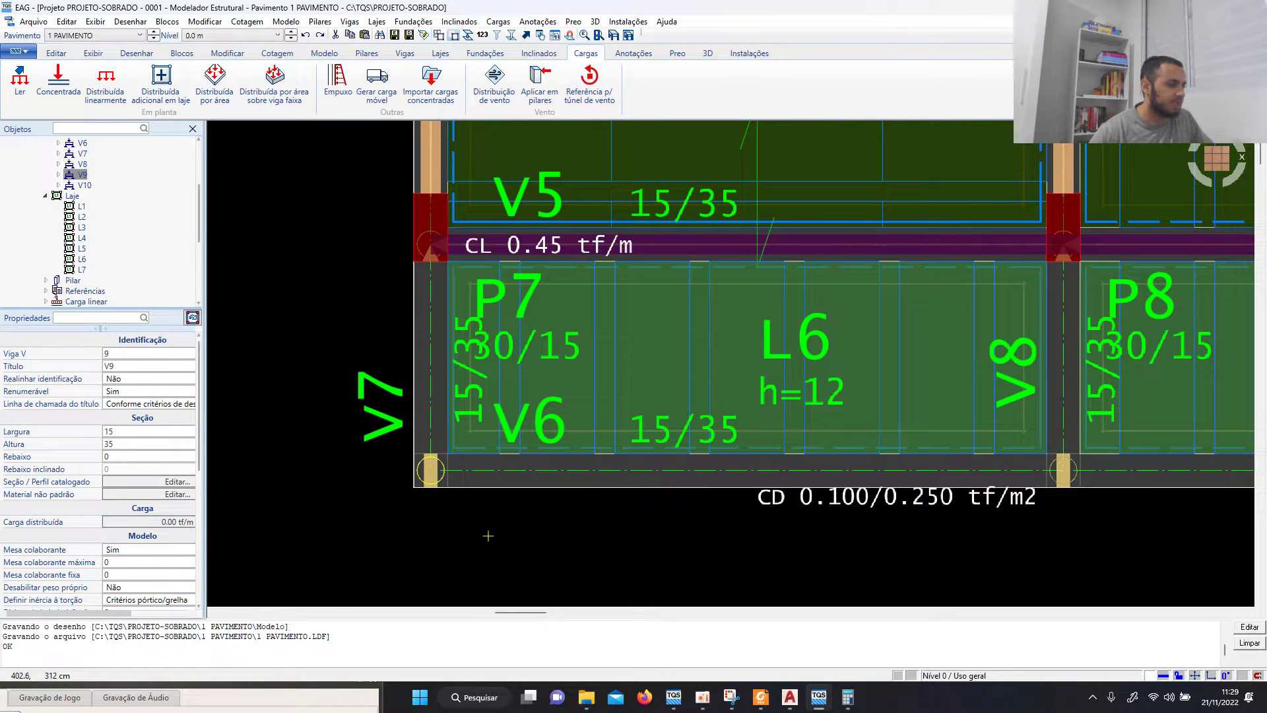
Step: Switch to the NBR 6120 PDF in Foxit Reader and search for "sacada" to locate note j of Tabela 10
click(761, 706)
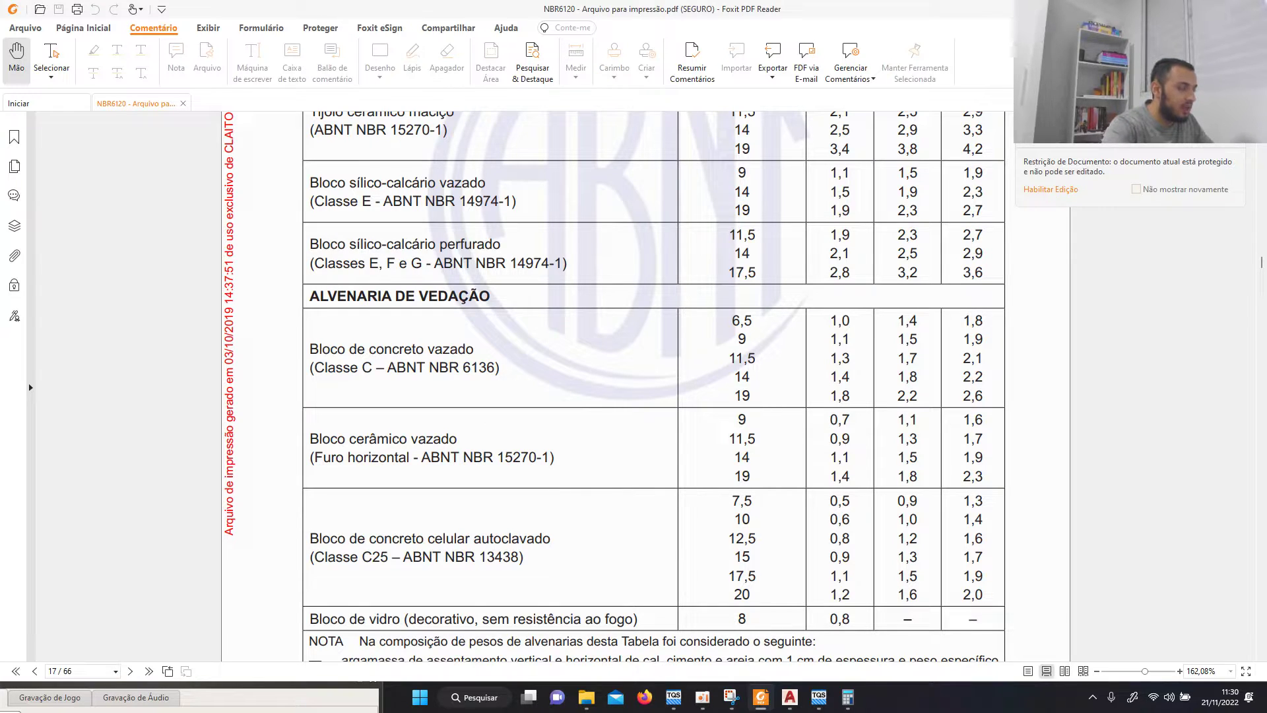
key(Return)
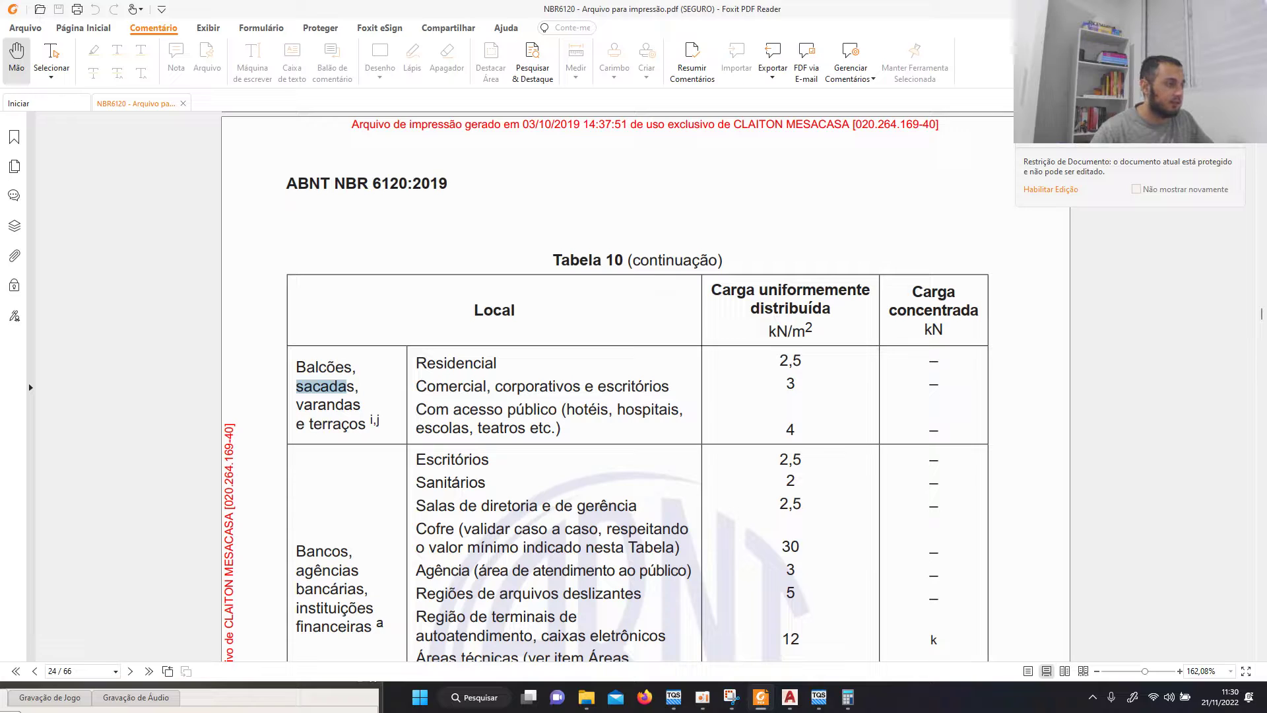
key(Return)
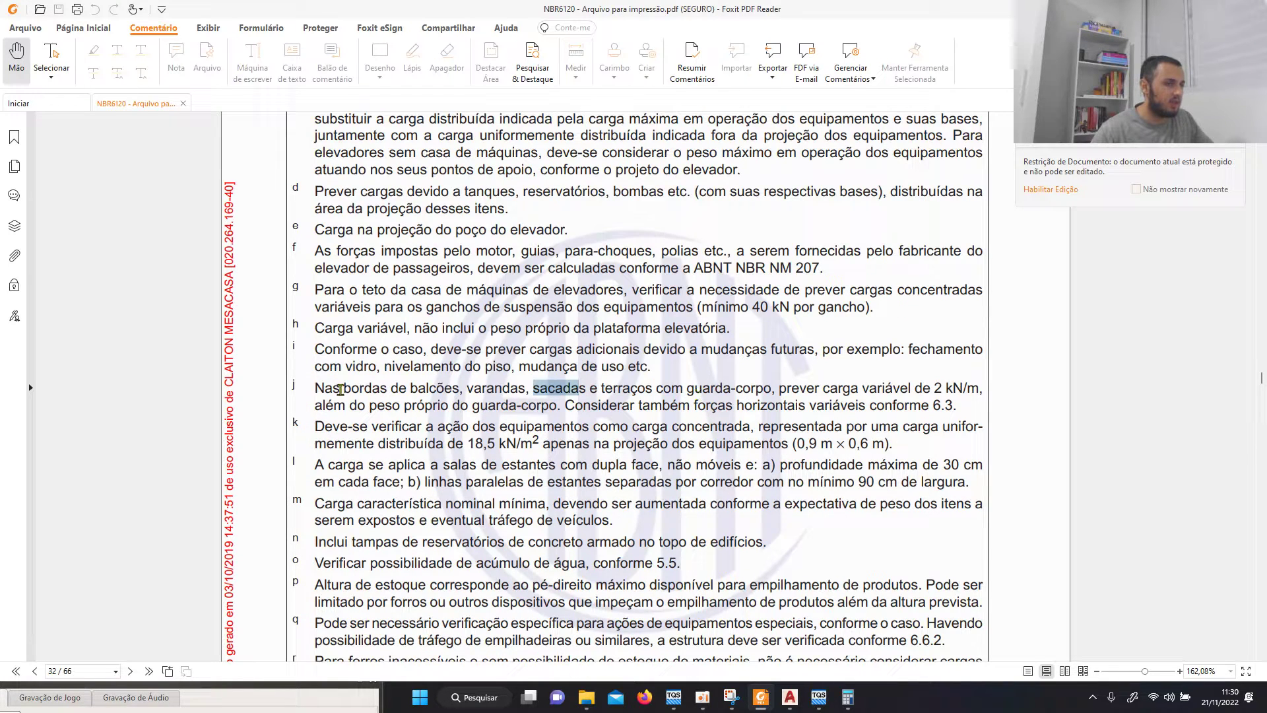
drag(315, 388, 430, 390)
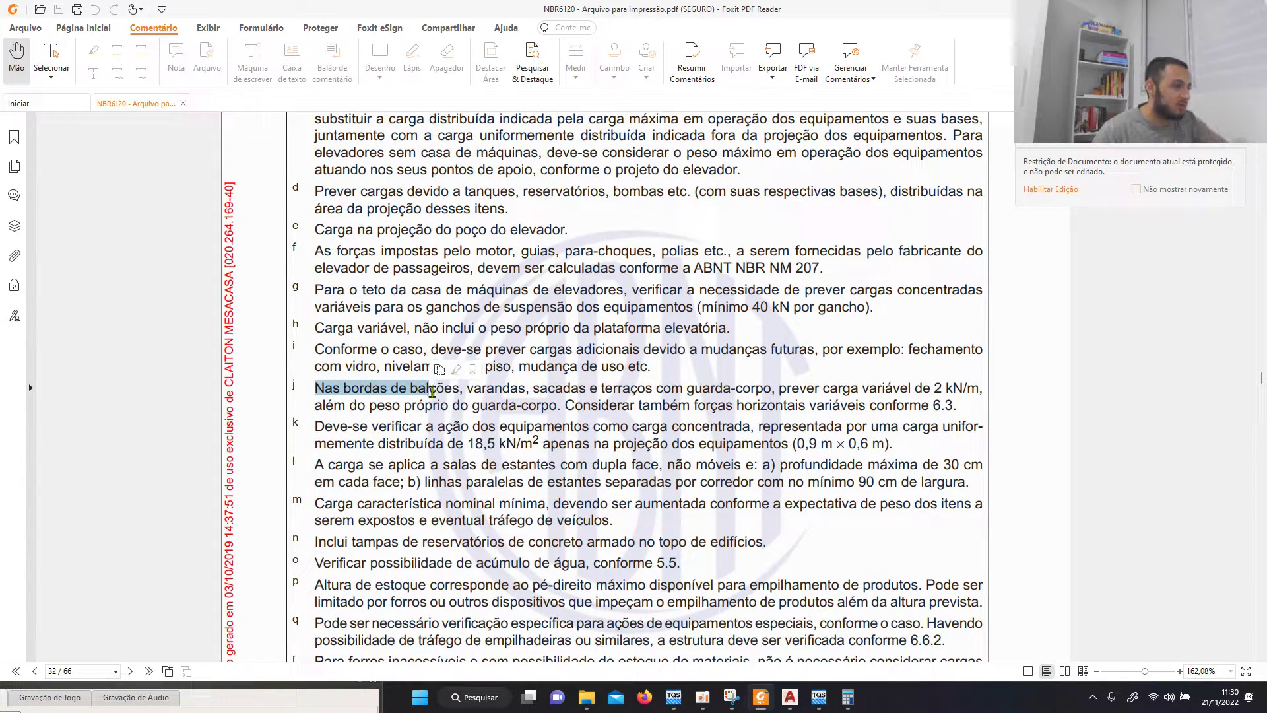
scroll(431, 423, up, 3)
scroll(338, 497, up, 2)
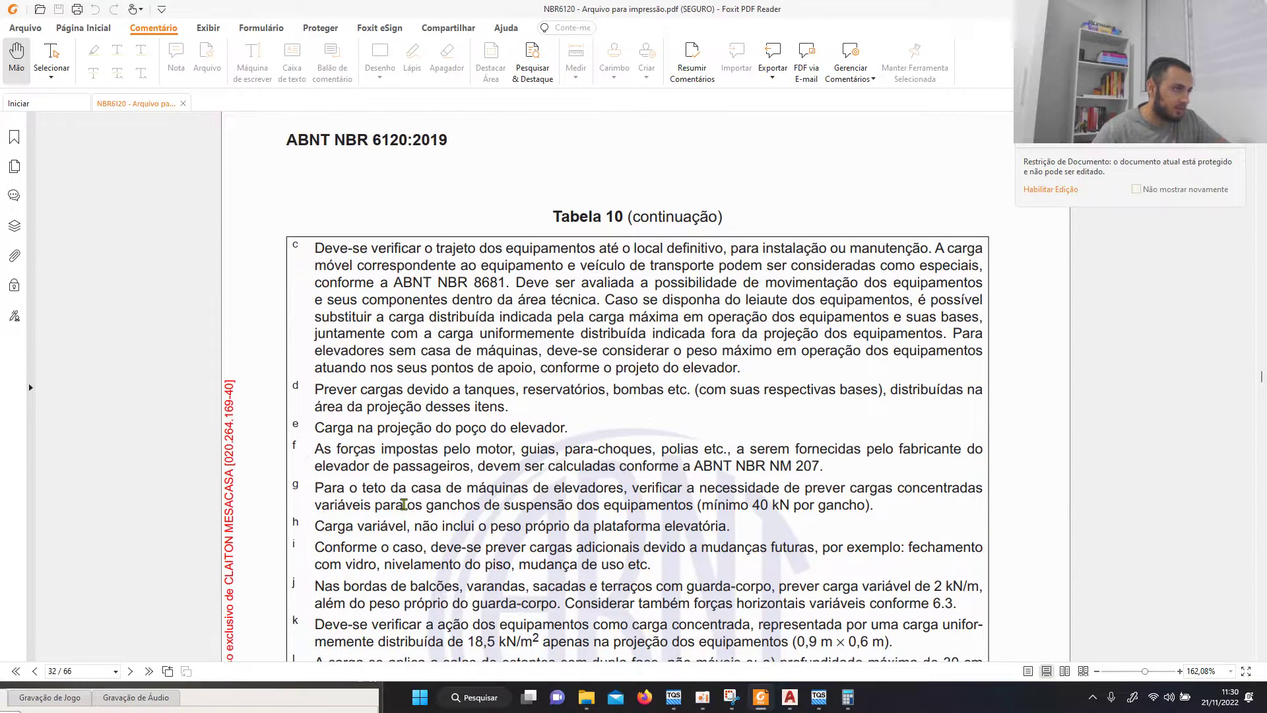
scroll(321, 470, down, 3)
scroll(556, 287, up, 4)
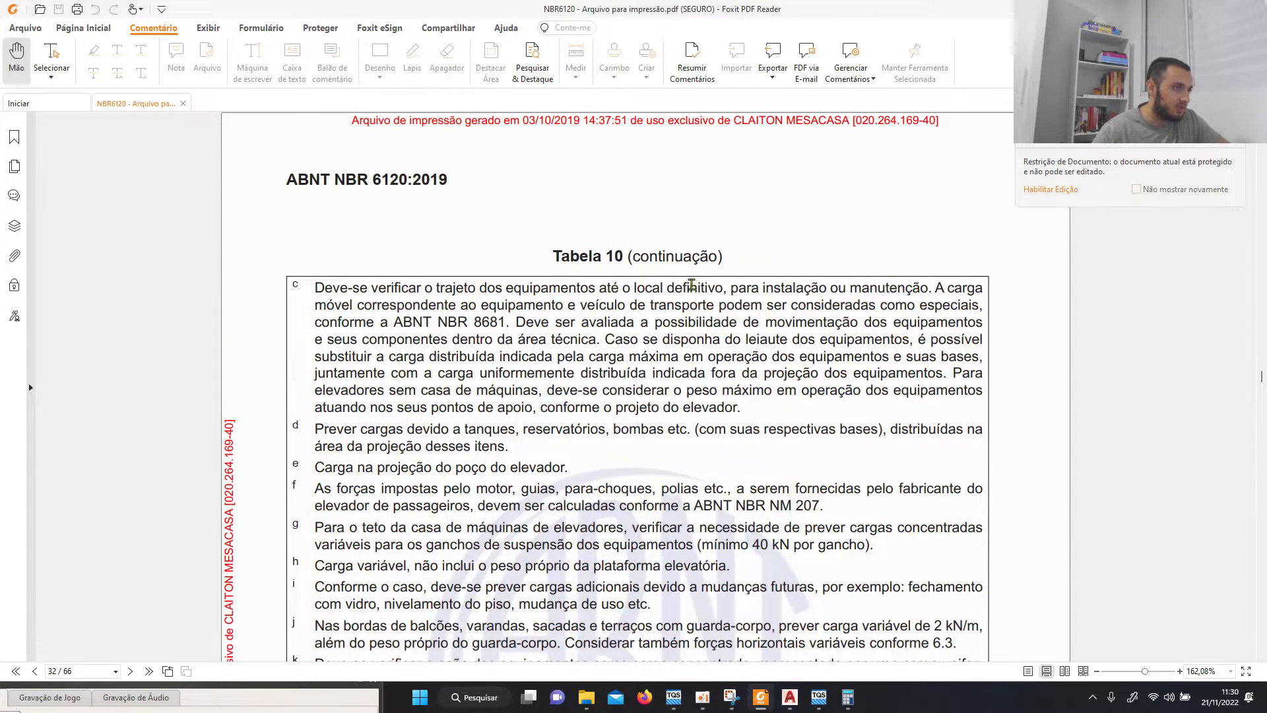
scroll(552, 362, up, 10)
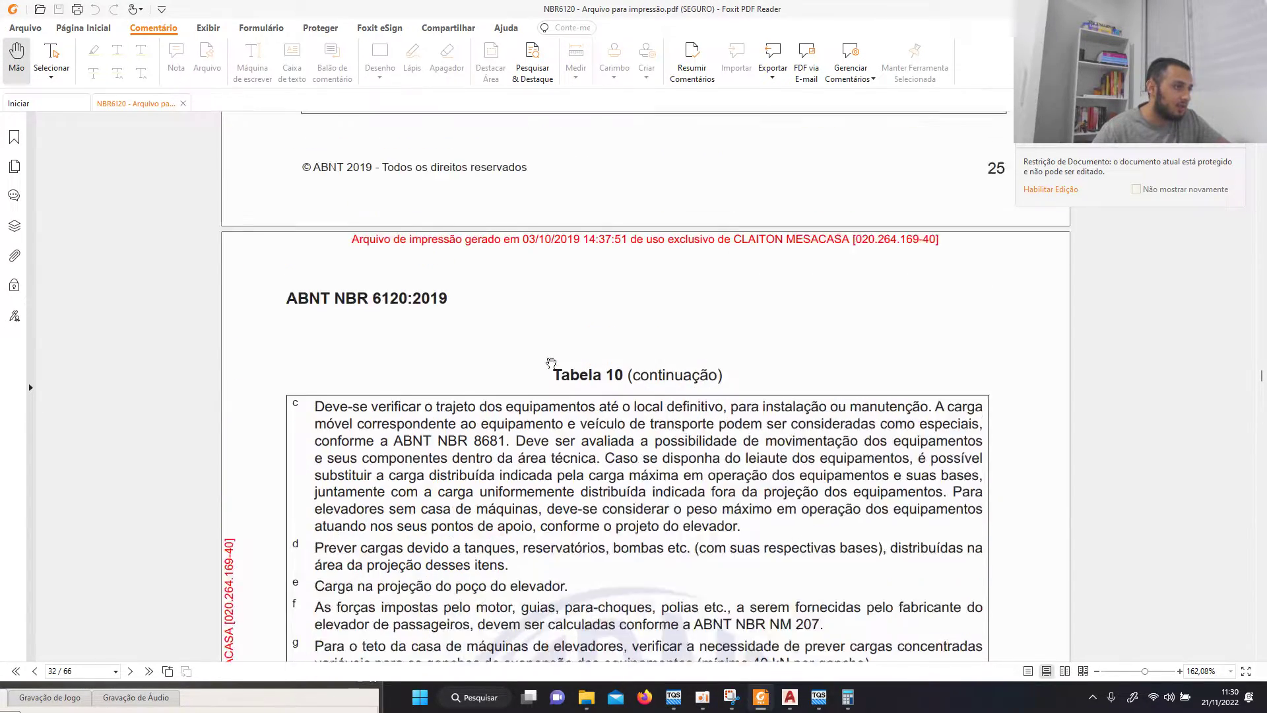
scroll(534, 342, down, 13)
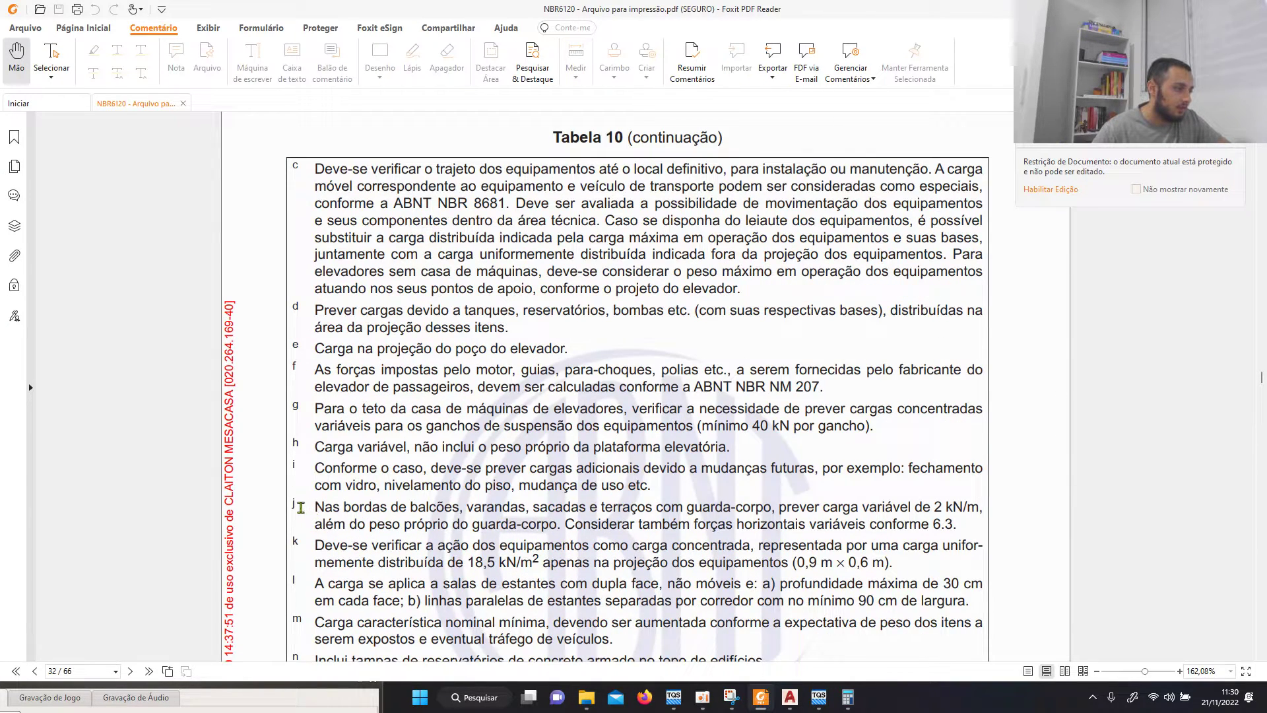
Step: Highlight note j's passages on the variable guard-rail load and the horizontal forces while reading them, and return to the structural model
drag(290, 507, 556, 531)
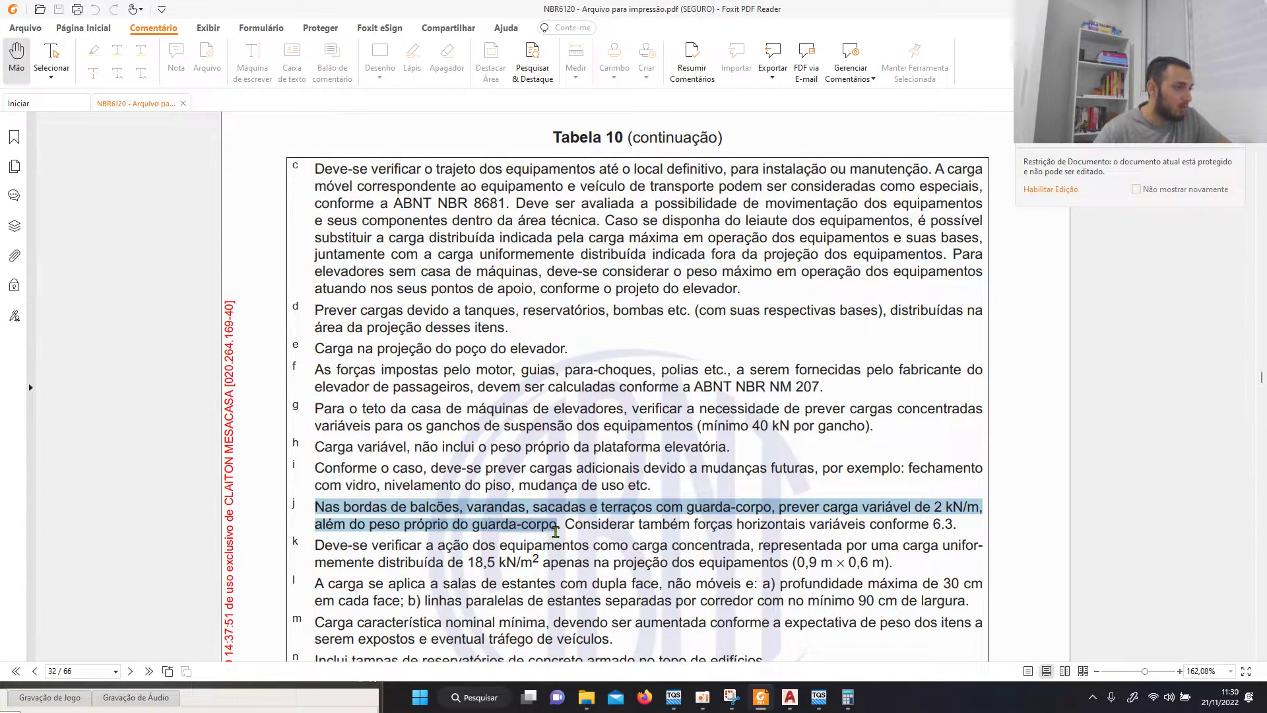
drag(556, 532, 556, 533)
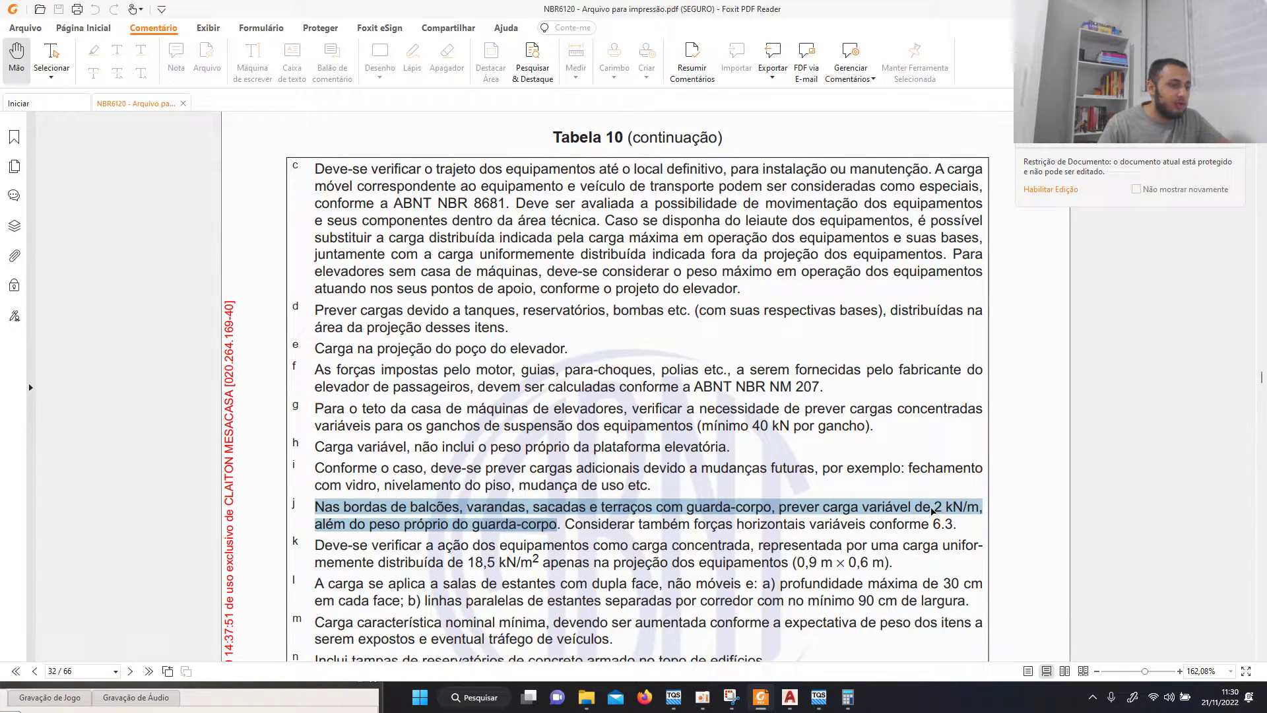
drag(781, 512, 911, 516)
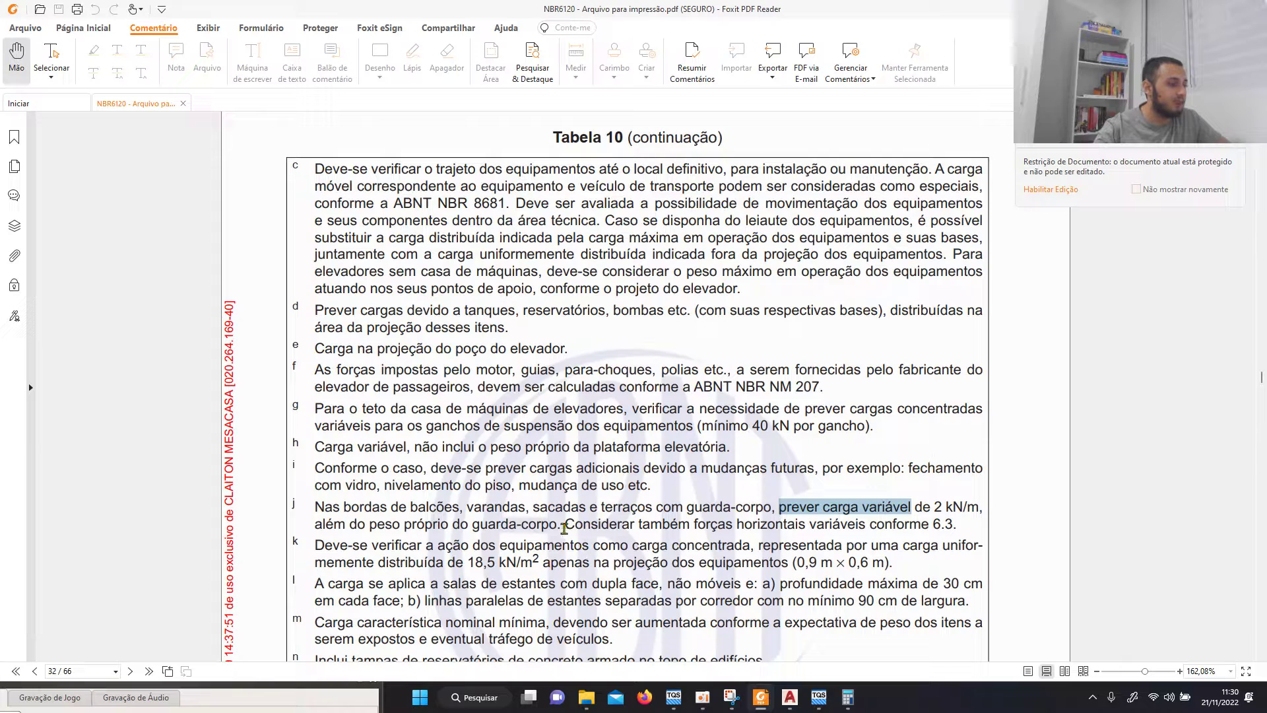
drag(565, 528, 955, 525)
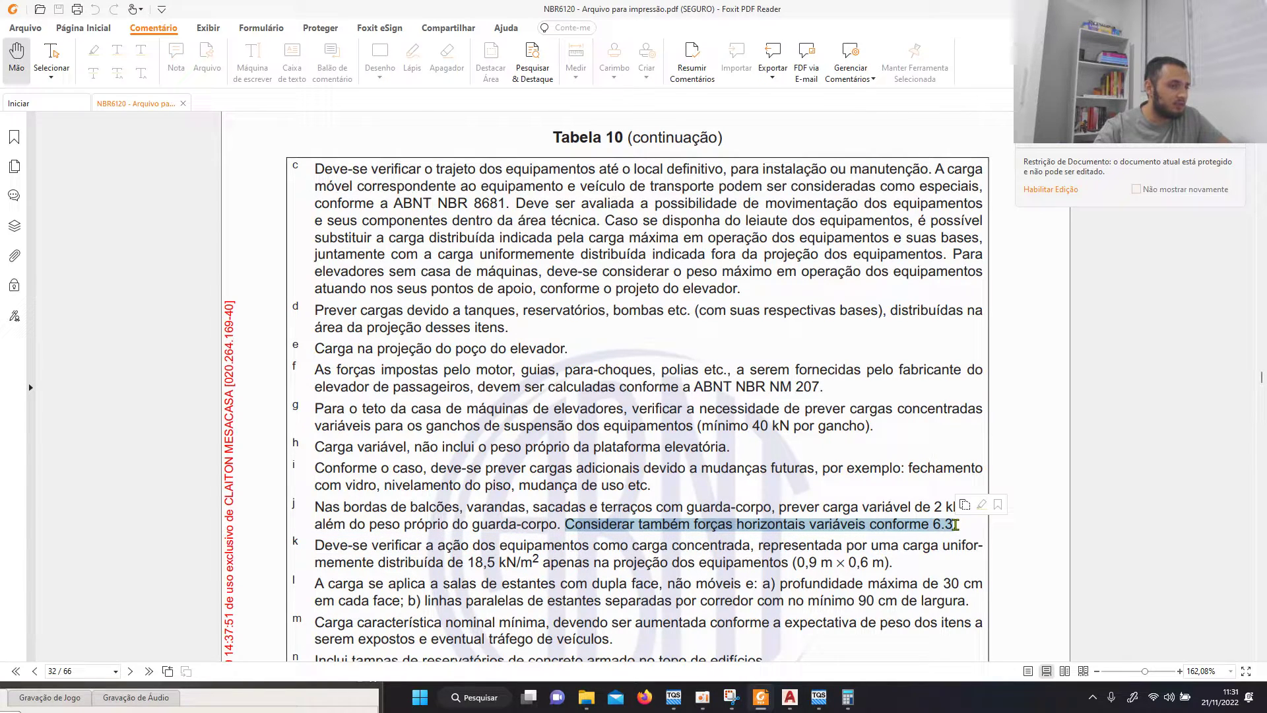
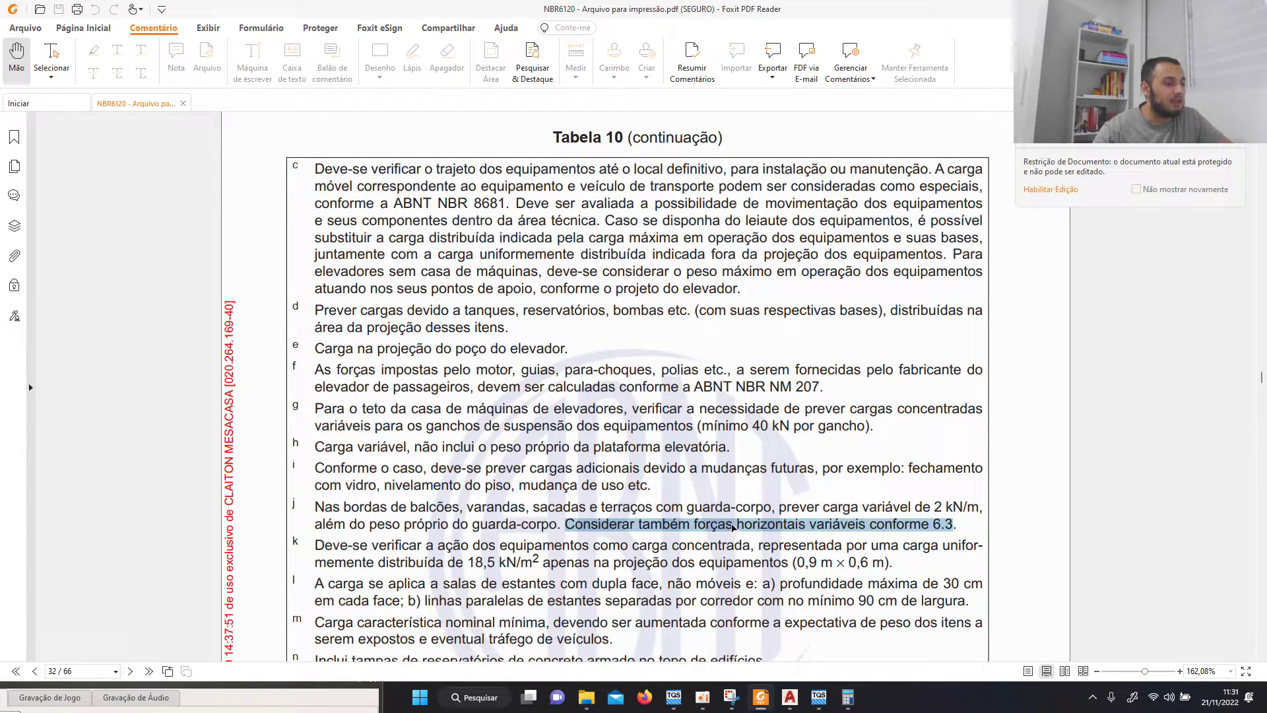
click(818, 699)
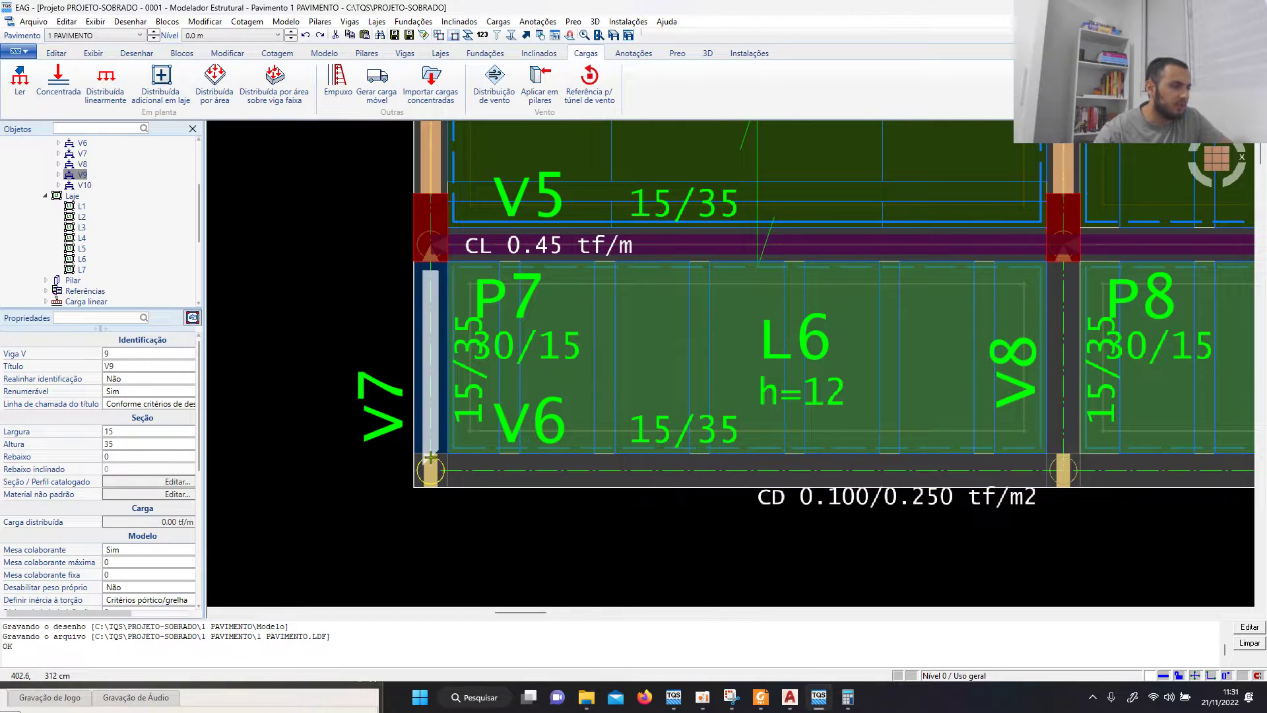
scroll(676, 501, down, 2)
scroll(672, 483, up, 1)
scroll(522, 478, down, 2)
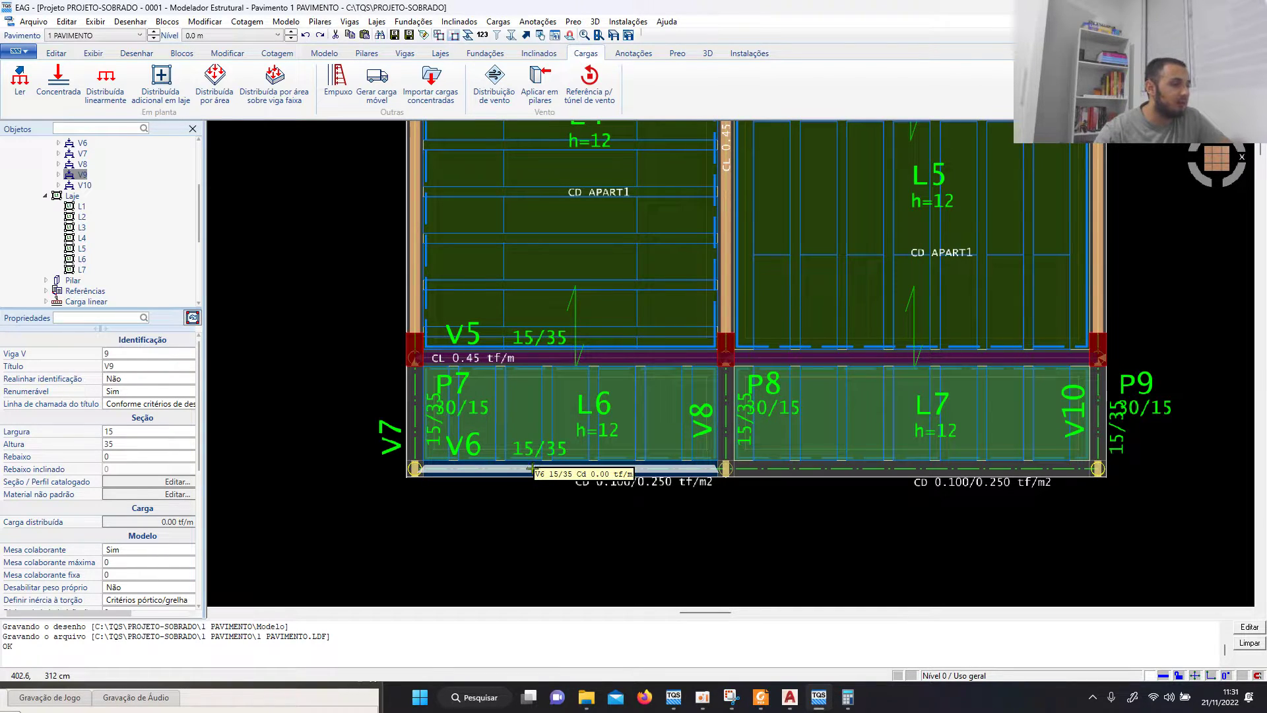
scroll(502, 482, up, 2)
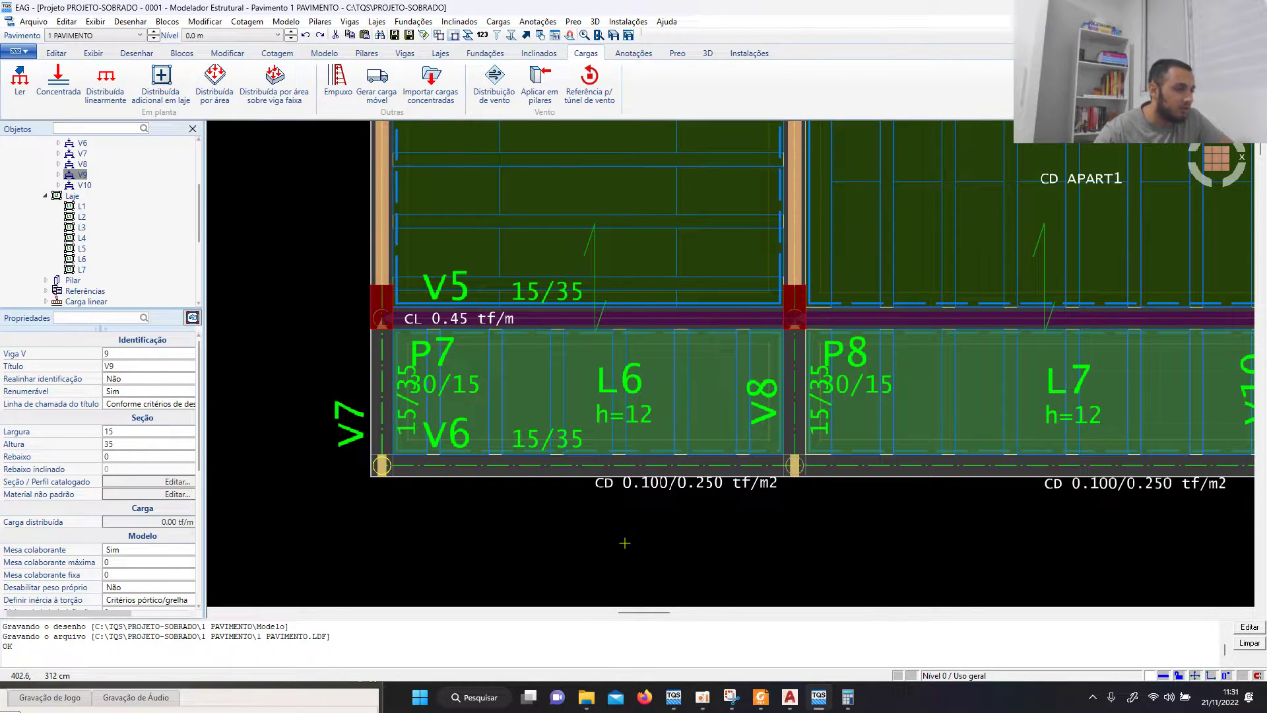
scroll(624, 542, down, 2)
scroll(626, 536, up, 1)
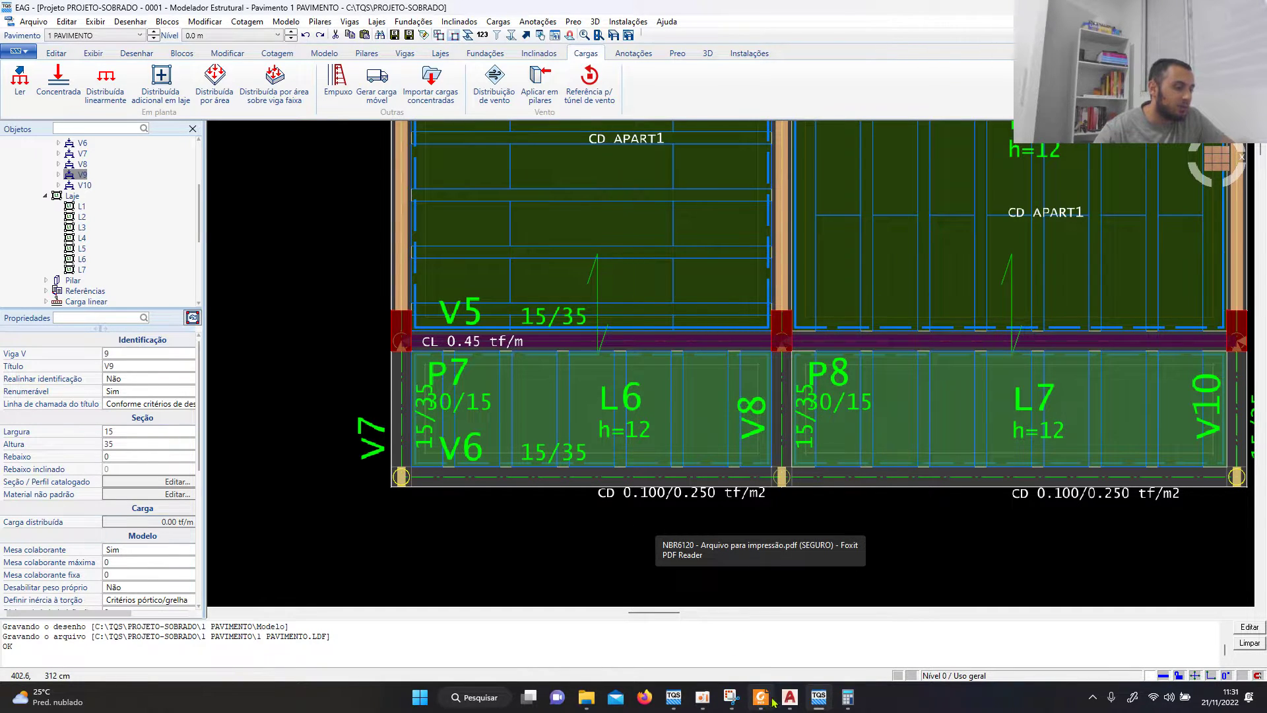
Step: Switch to the Snipping Tool and sketch in red a section of the balcony slab with its raised edge beam and the guard-rail on top
click(732, 697)
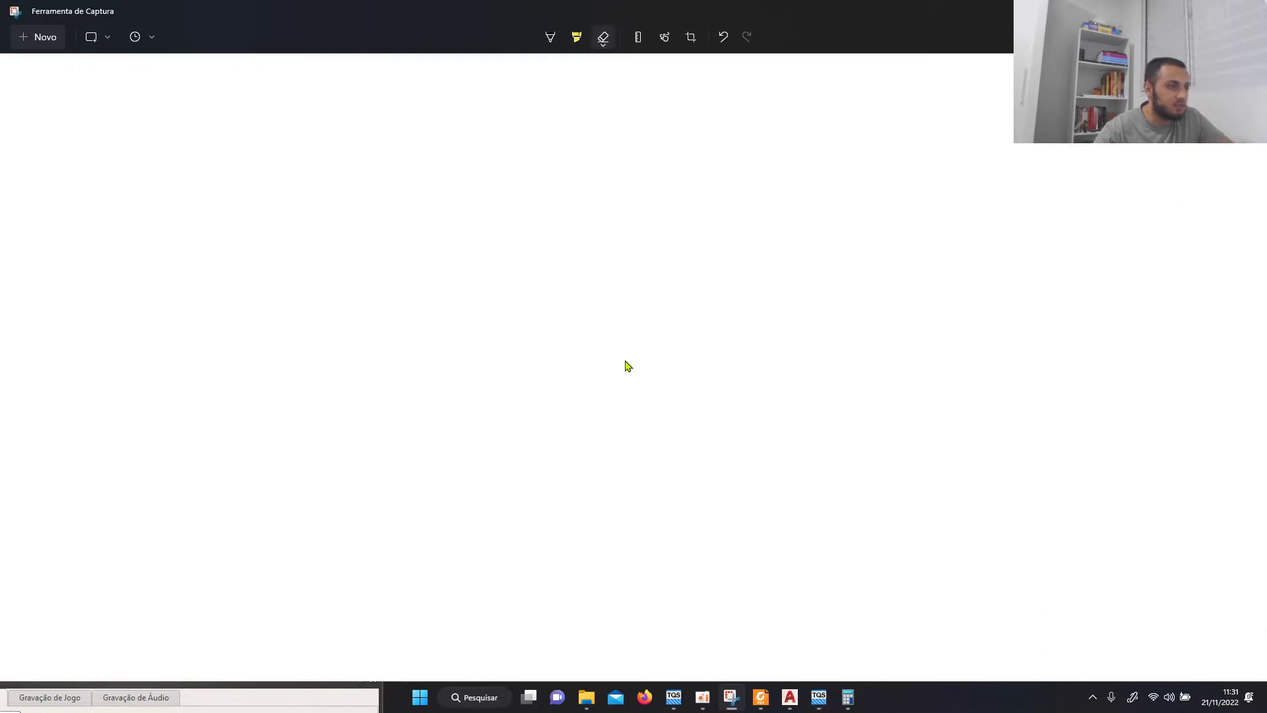
click(549, 37)
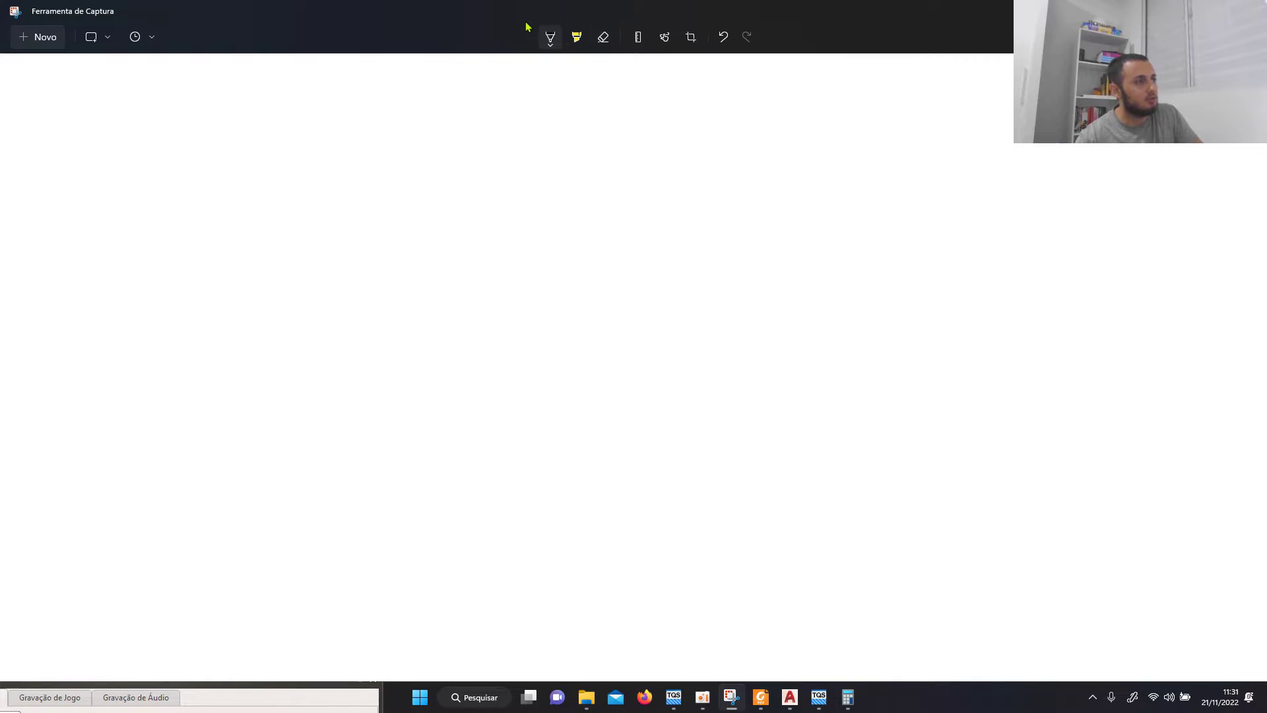
click(550, 38)
click(501, 132)
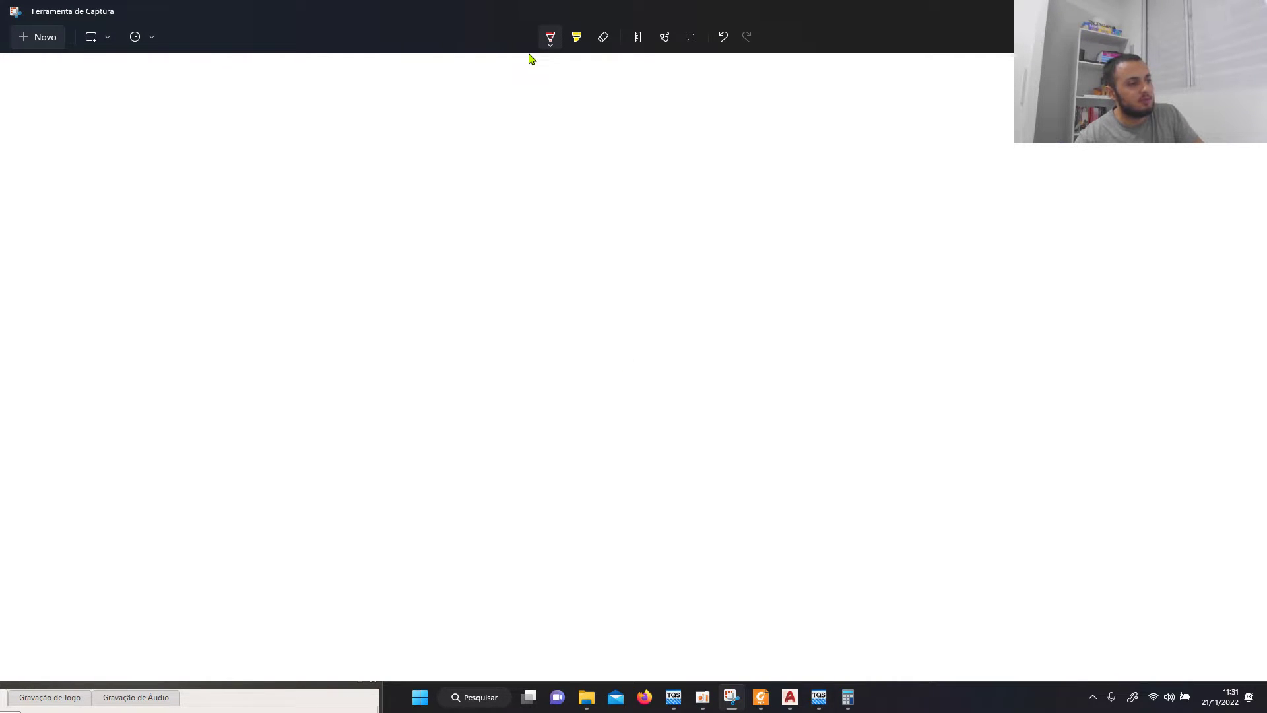
drag(653, 389, 541, 385)
mouse_move(646, 337)
mouse_down()
mouse_move(671, 334)
mouse_move(674, 400)
mouse_move(532, 400)
mouse_up()
drag(531, 402, 531, 414)
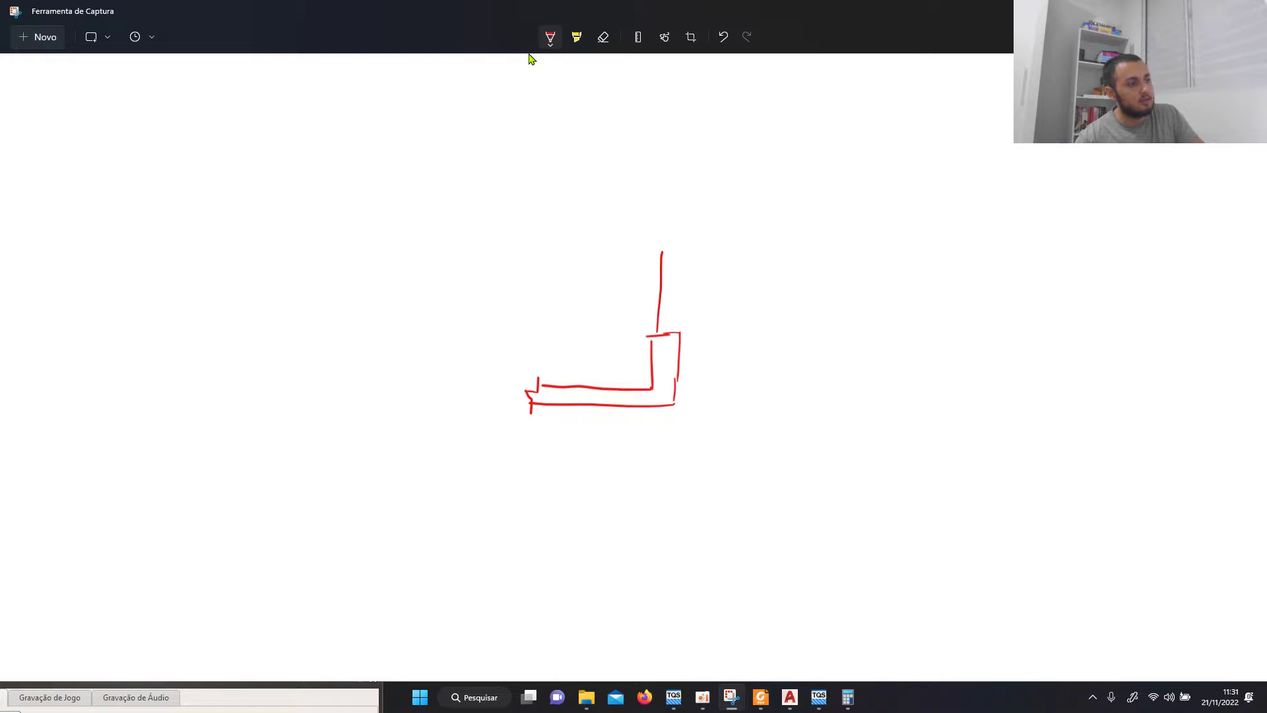
drag(666, 290, 661, 330)
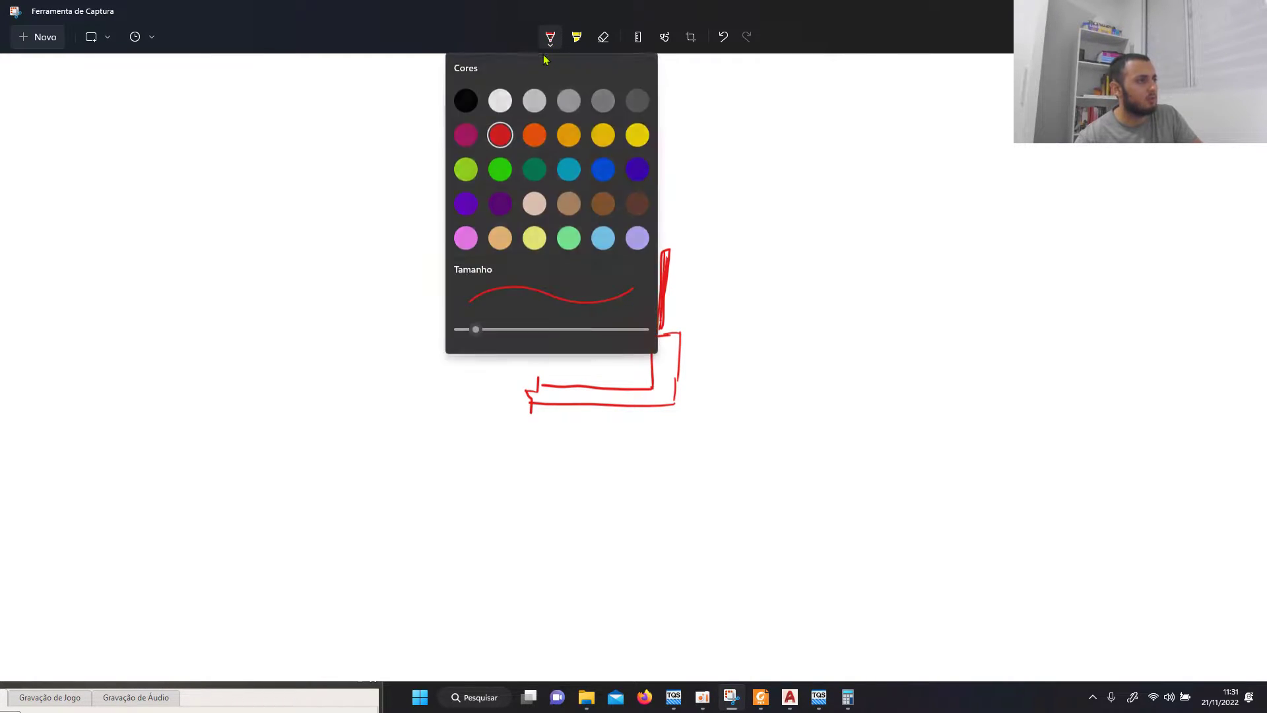
Step: Draw a black downward load arrow labelled 2 kN/m above the sketched guard-rail
click(549, 41)
click(466, 97)
drag(658, 180, 659, 209)
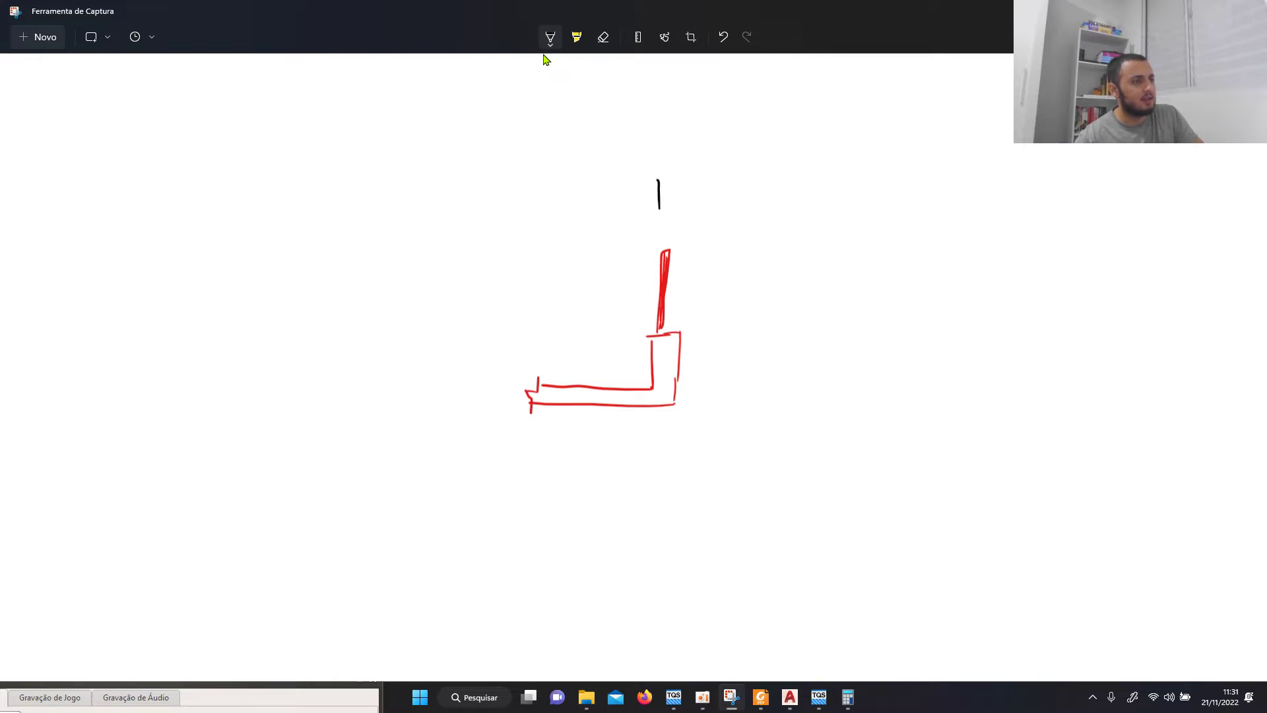
mouse_move(657, 153)
mouse_down()
mouse_move(670, 170)
mouse_move(702, 156)
mouse_move(697, 173)
mouse_up()
drag(705, 170, 724, 169)
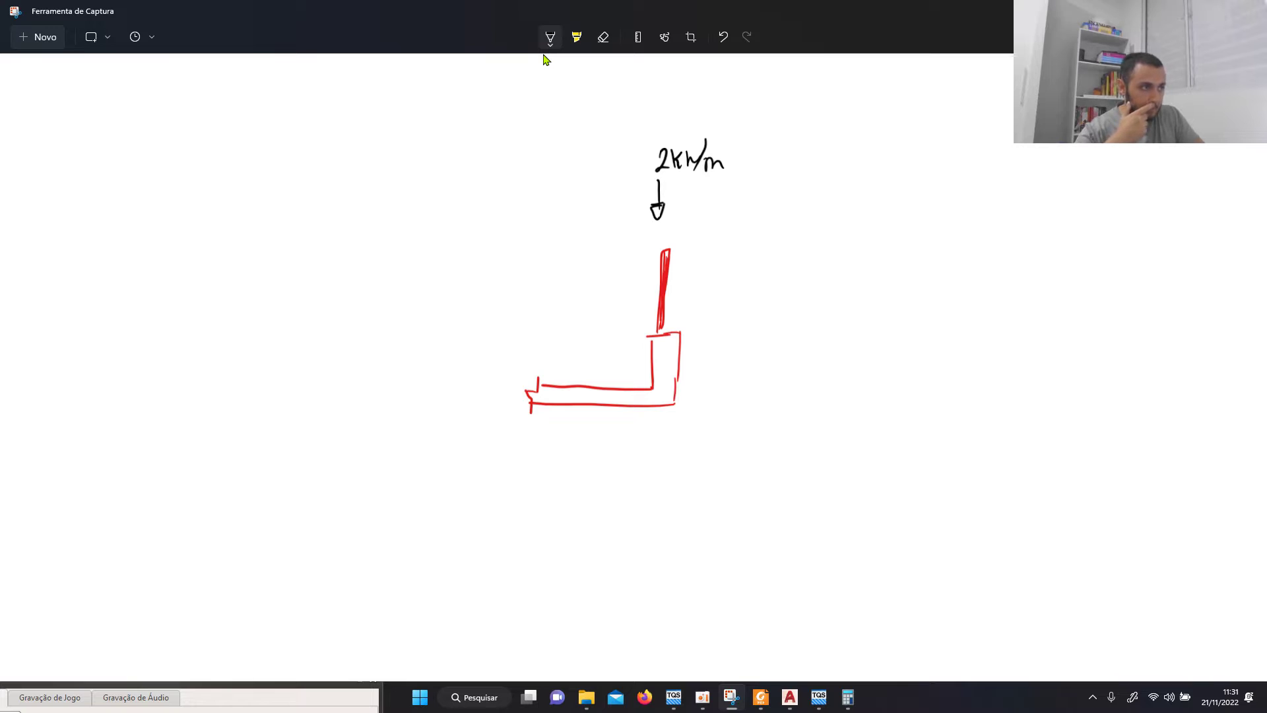
Step: Sketch the horizontal force P against the guard-rail's top with its curved overturning moment arrow, and hatch the edge beam below
drag(638, 256, 587, 259)
drag(626, 245, 625, 261)
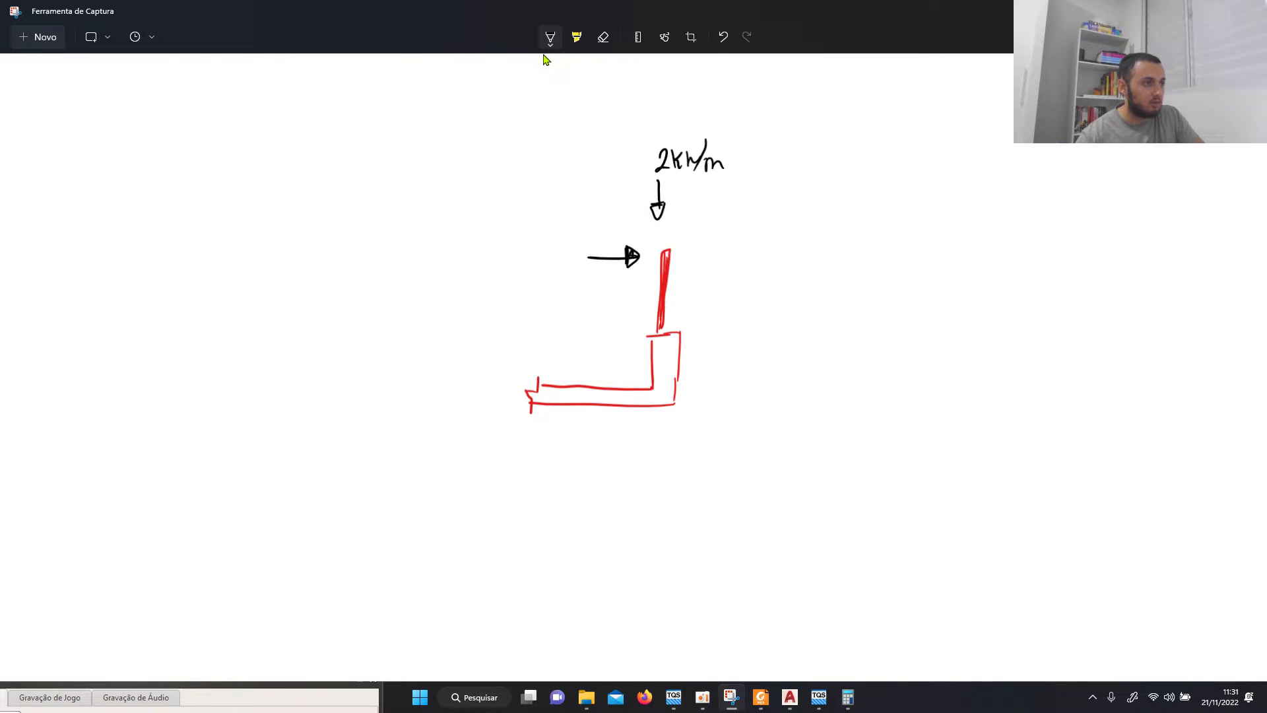
drag(549, 229, 547, 225)
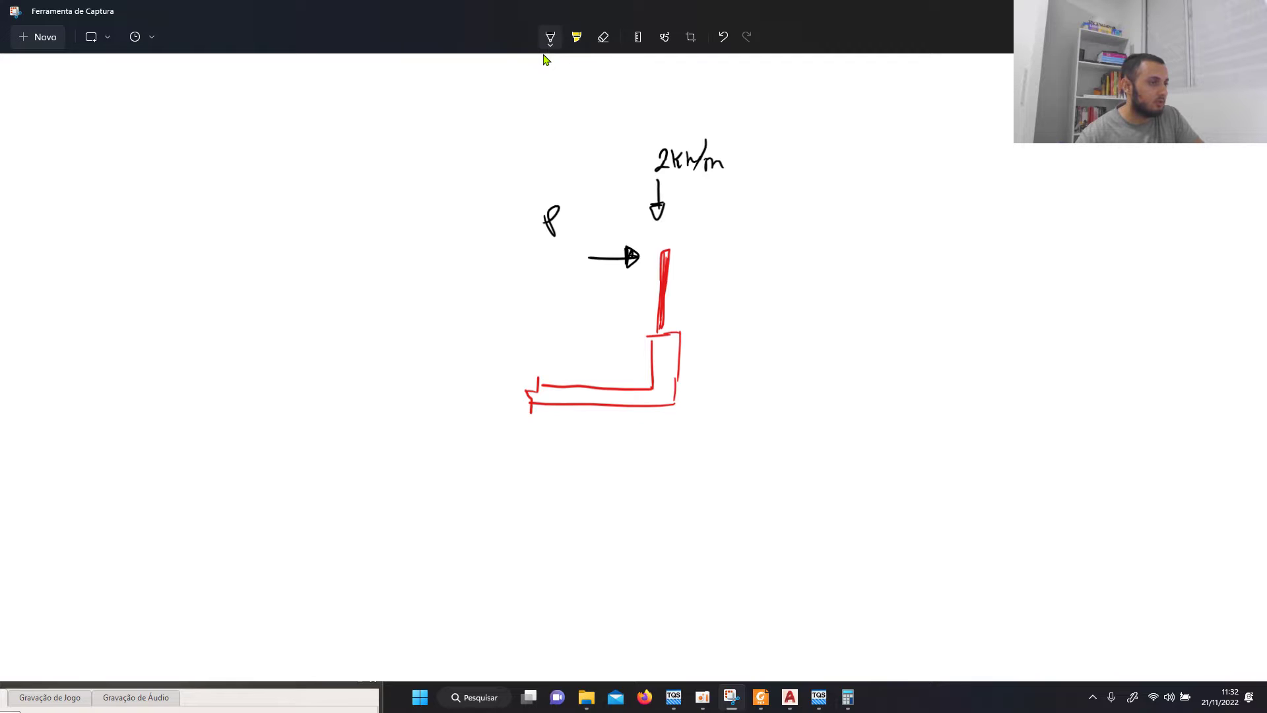
mouse_move(691, 252)
mouse_down()
mouse_move(698, 349)
mouse_move(716, 359)
mouse_up()
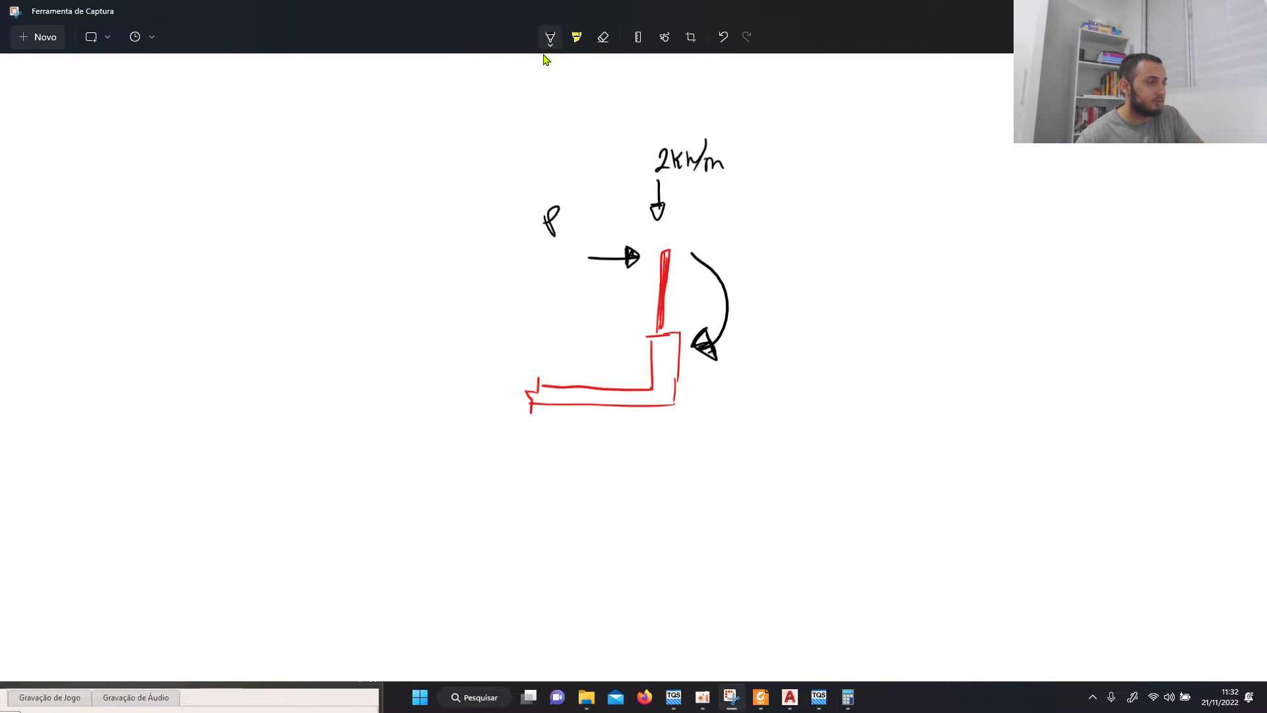
mouse_move(673, 362)
mouse_down()
mouse_move(653, 386)
mouse_move(673, 393)
mouse_move(657, 399)
mouse_up()
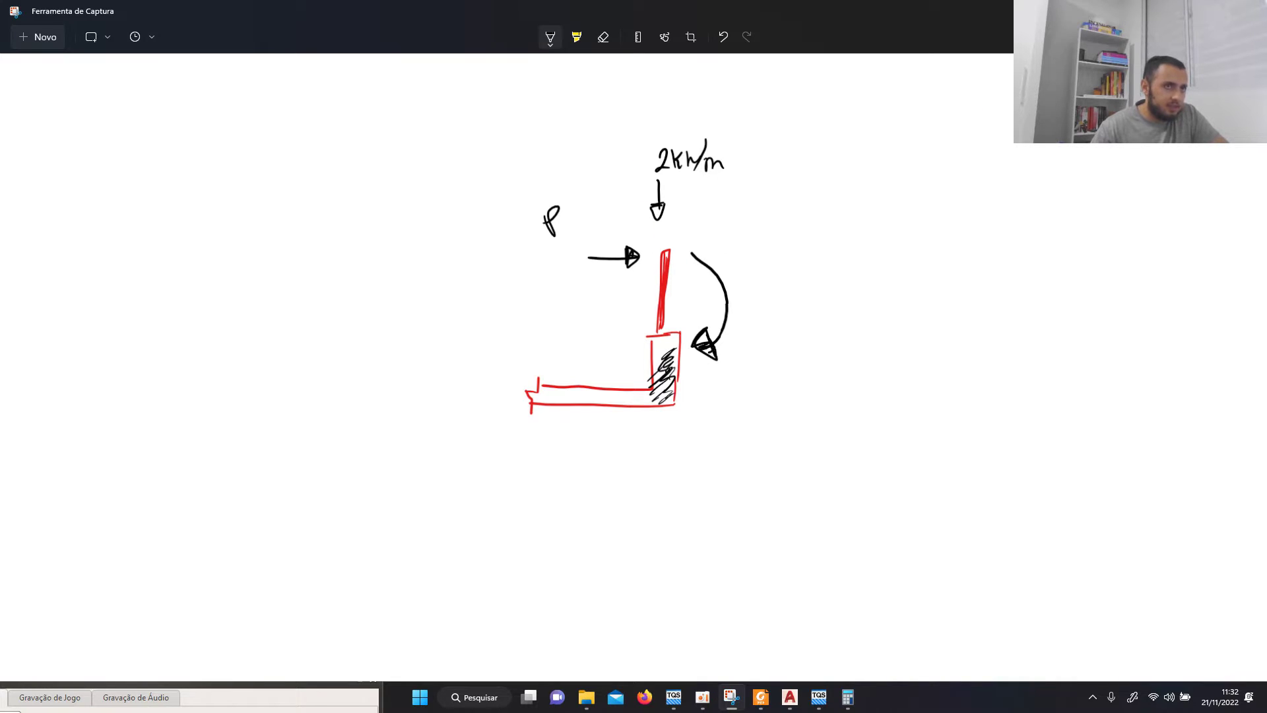
Step: Return to the structural model and examine the balcony edge beams V6 and V7 around slab L6
key(alt+Tab)
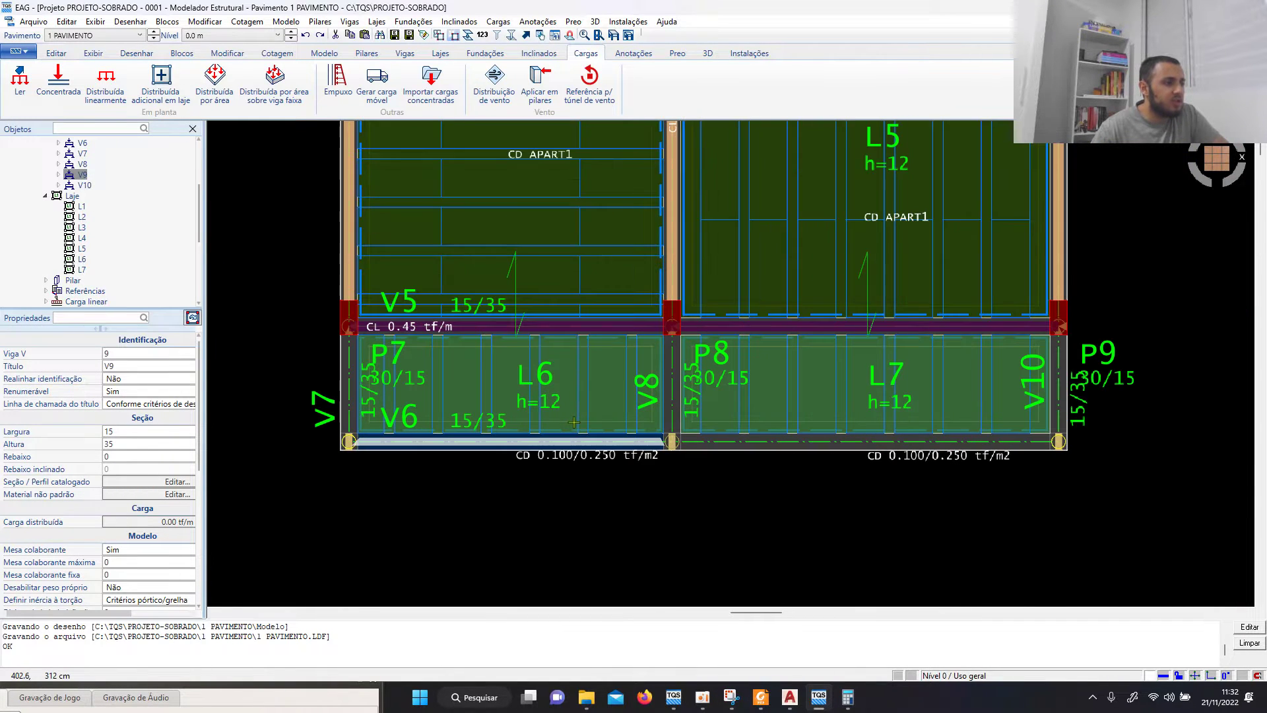
scroll(653, 493, down, 2)
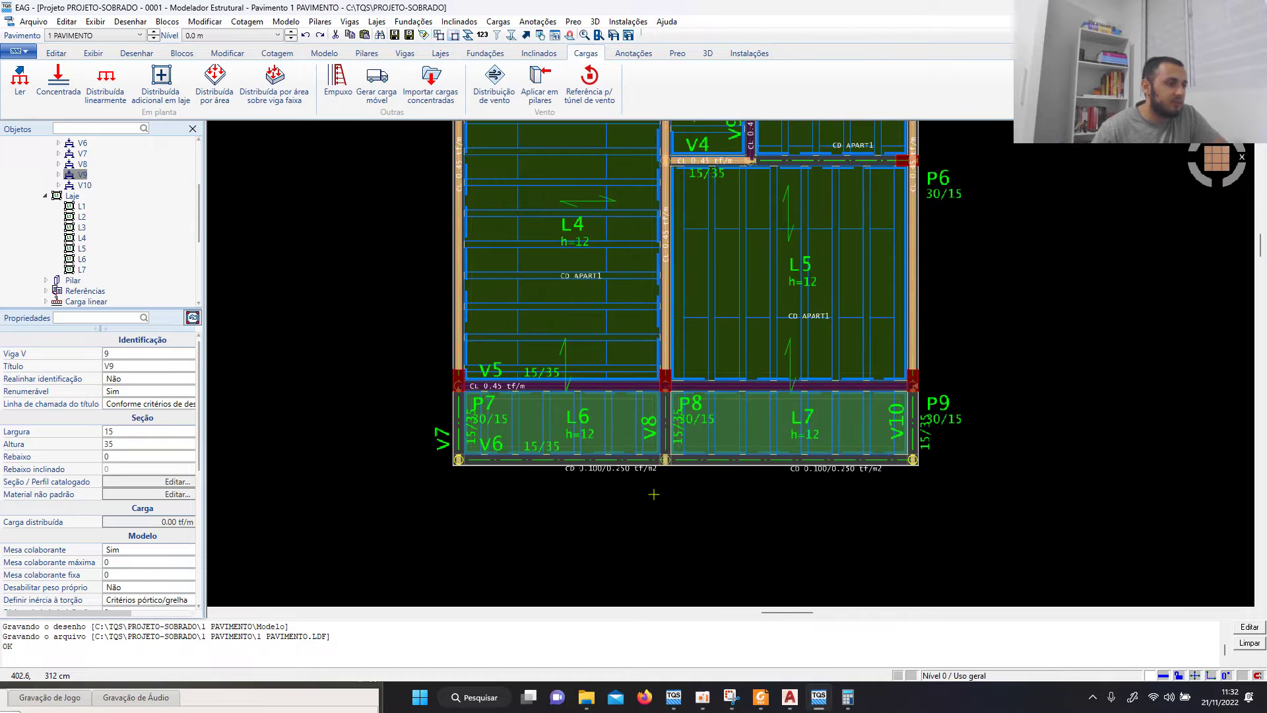
scroll(636, 455, up, 1)
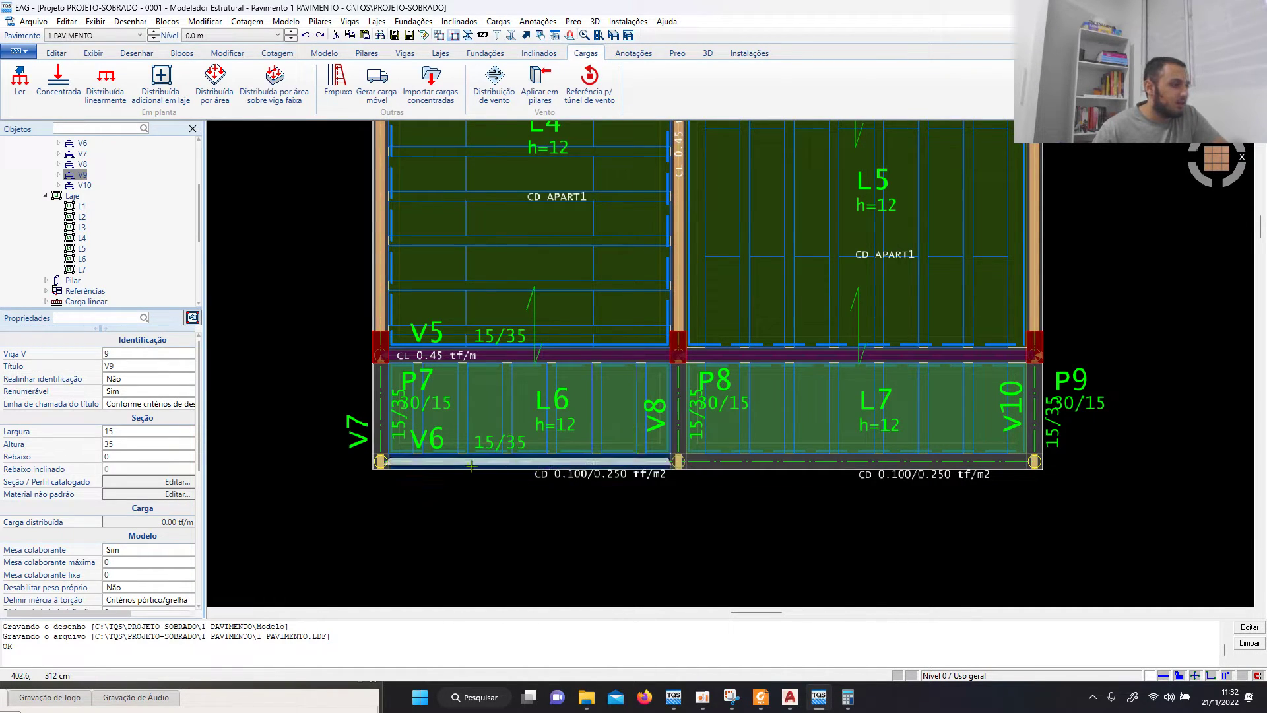
scroll(434, 449, up, 2)
scroll(574, 451, down, 1)
scroll(575, 452, down, 2)
scroll(478, 439, up, 3)
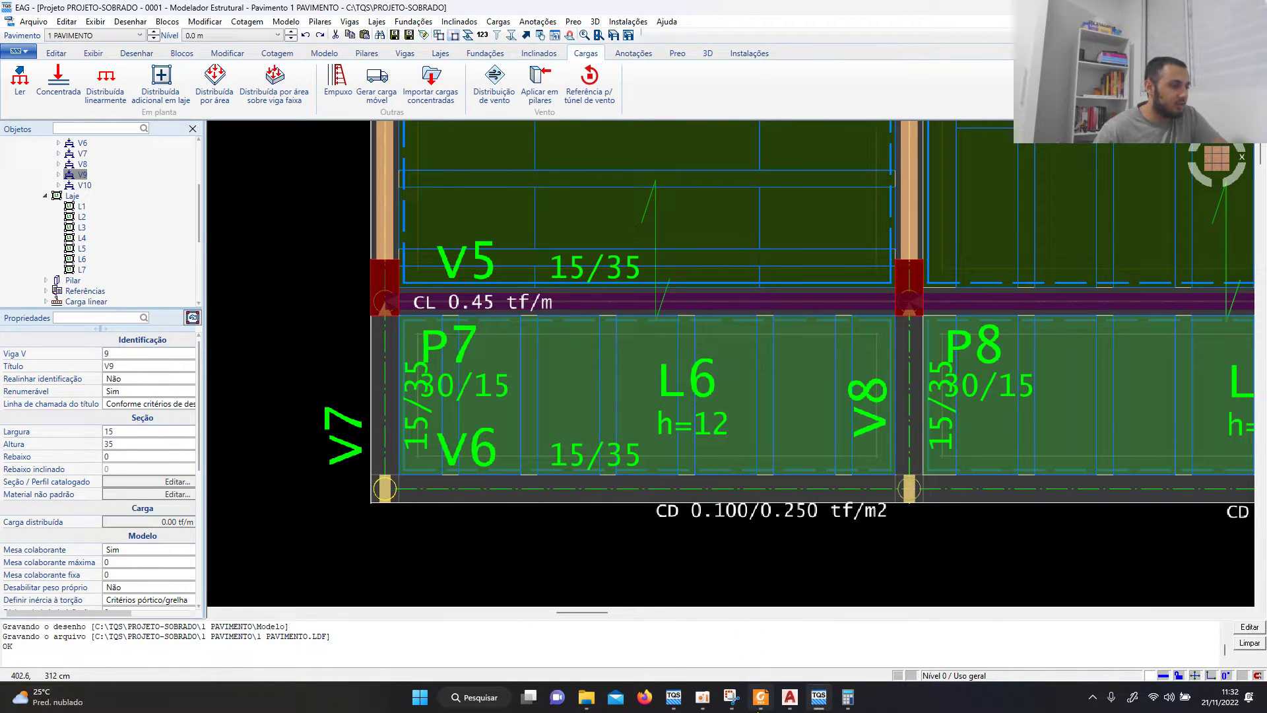
click(760, 697)
click(761, 704)
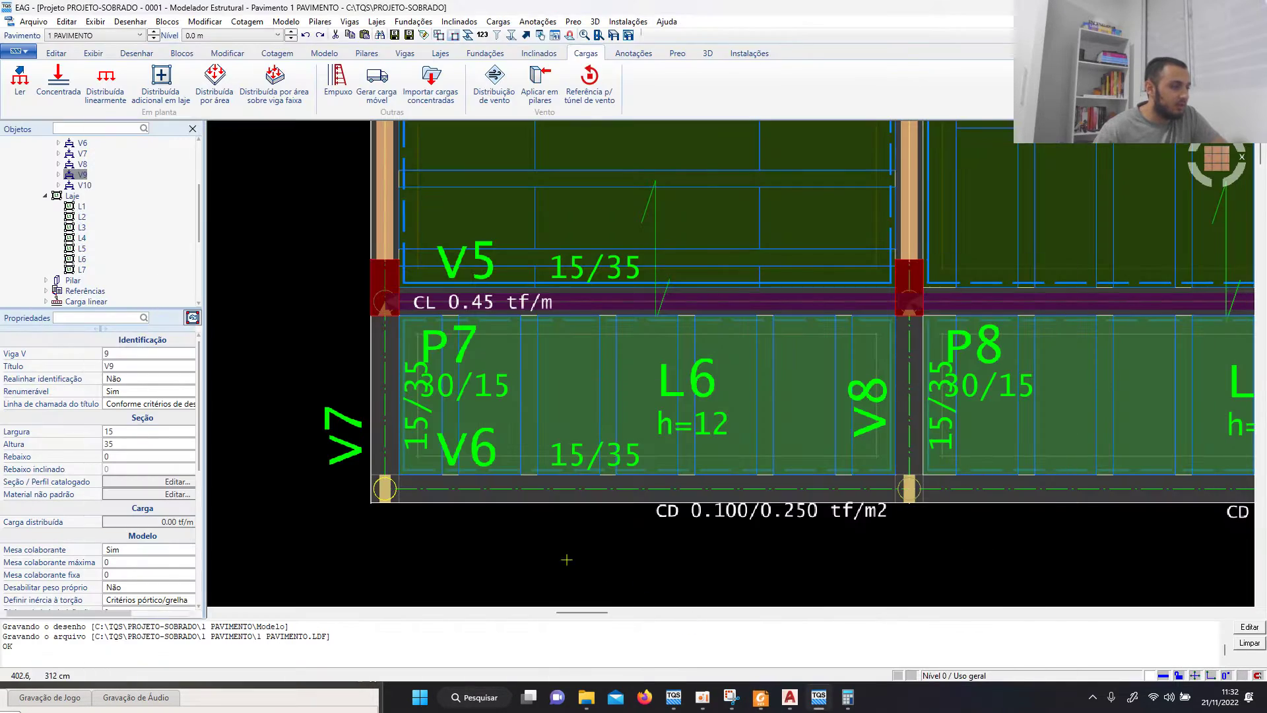
scroll(422, 494, down, 2)
scroll(406, 495, up, 2)
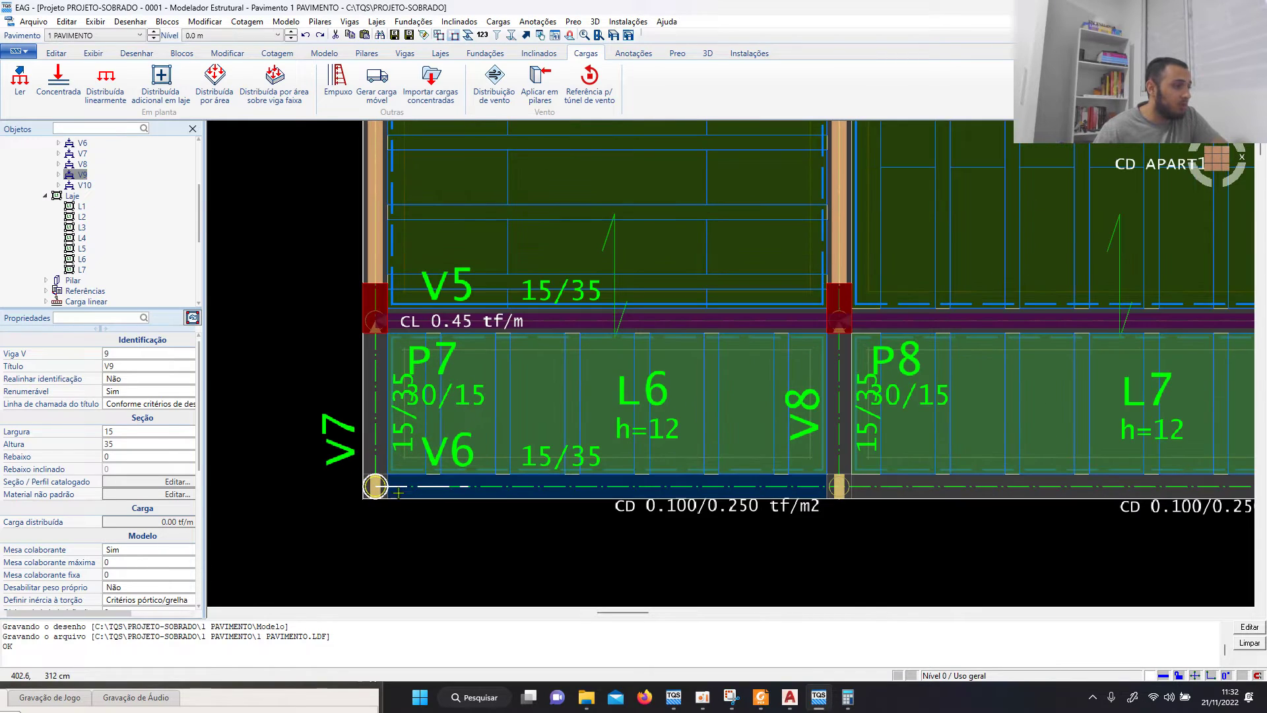
Step: Define a linear distributed load of 0.1 tf/m permanent and 0.2 tf/m accidental, checking note j's guard-rail load in the NBR 6120 PDF
click(106, 96)
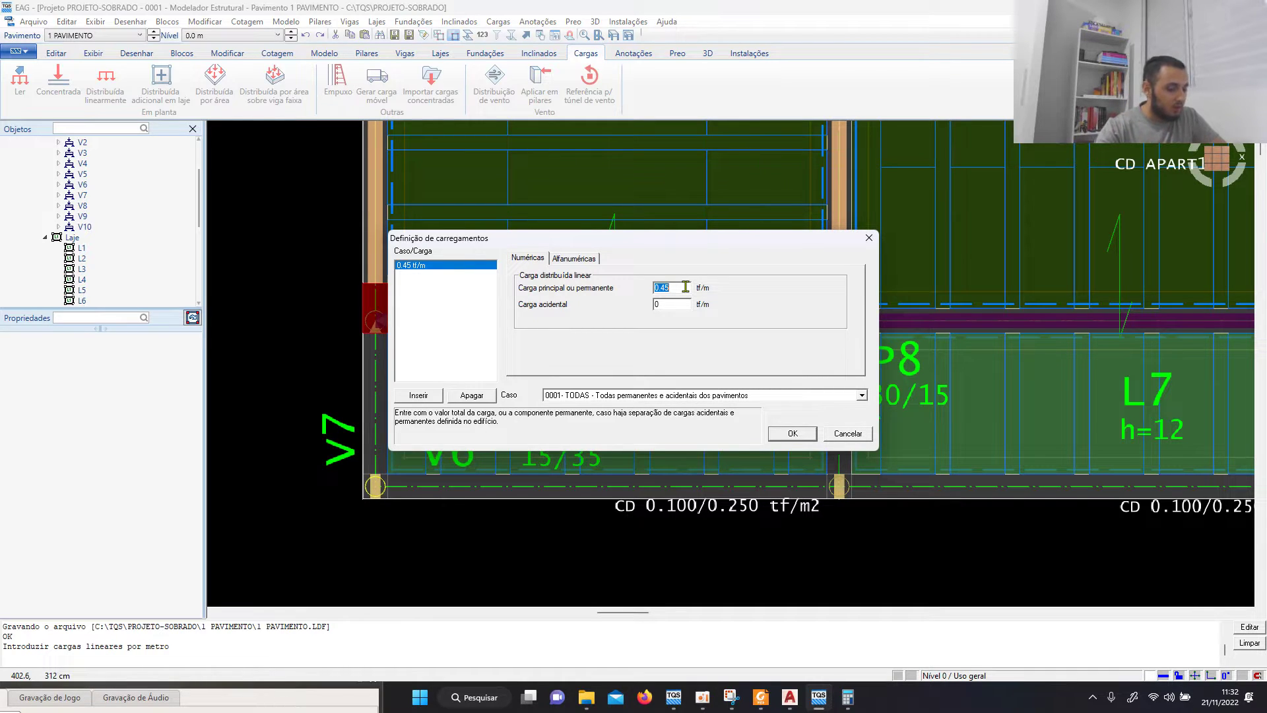
text(0)
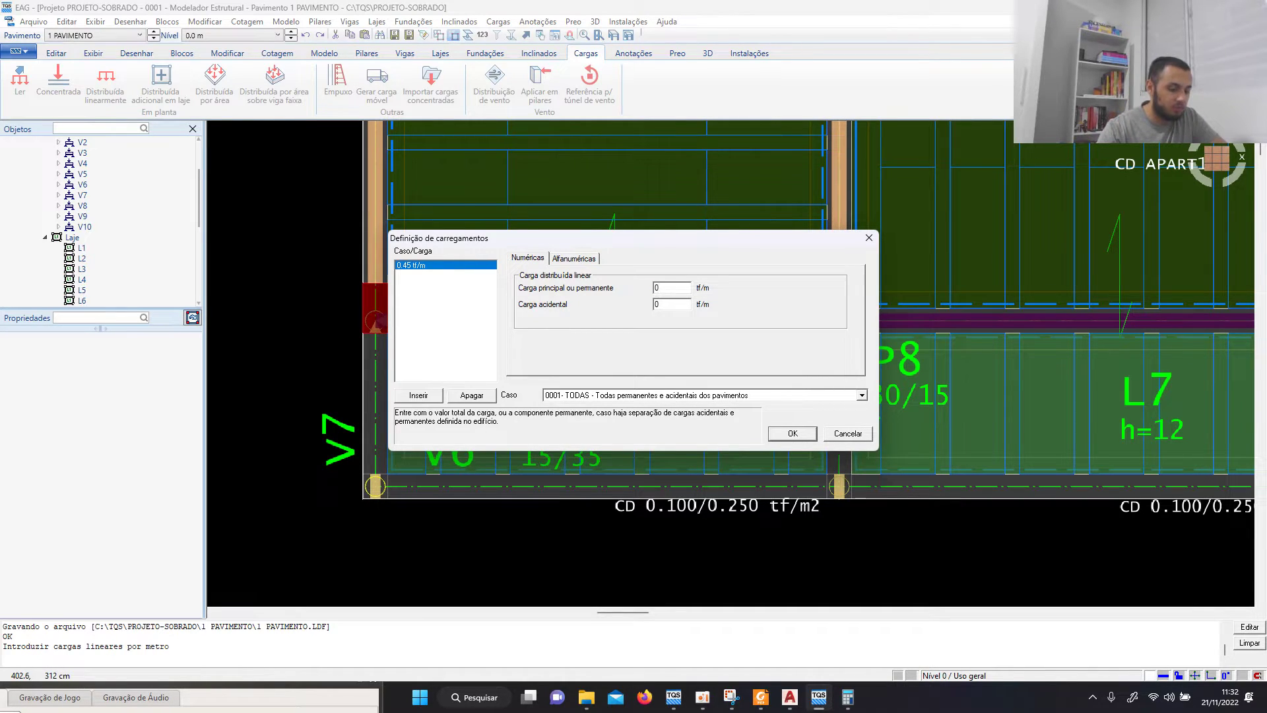
text(.1)
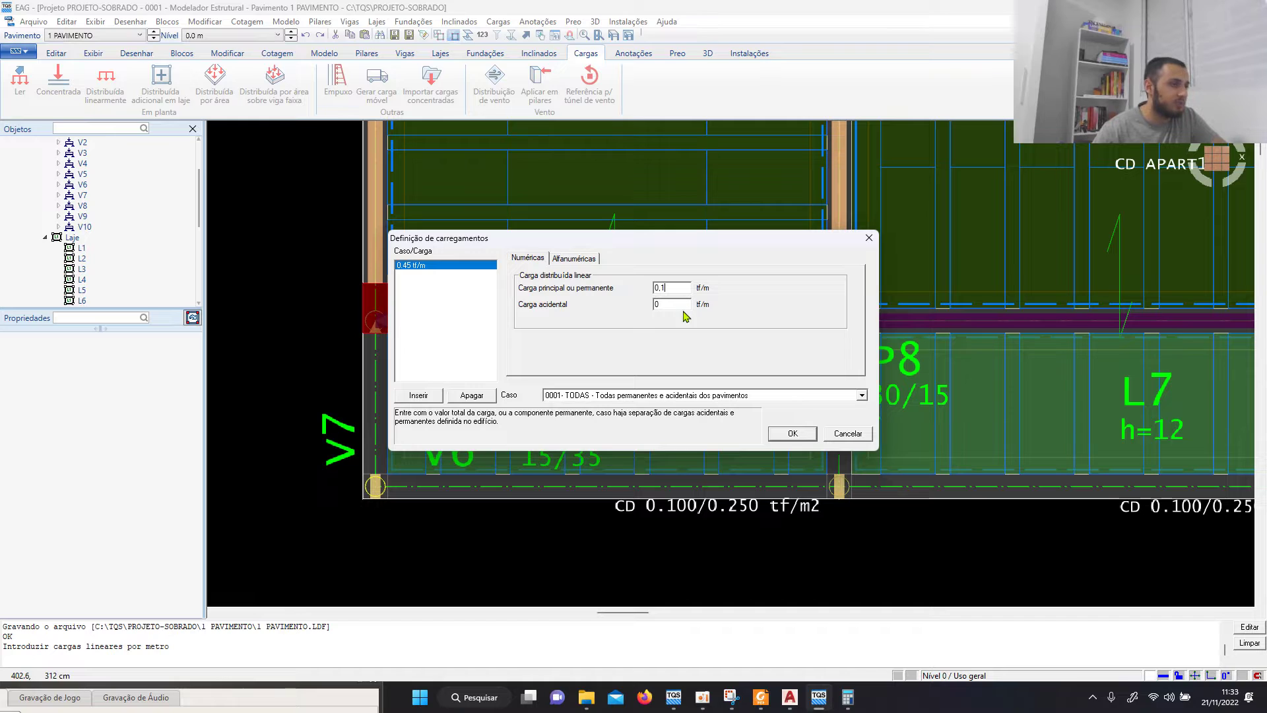
key(Tab)
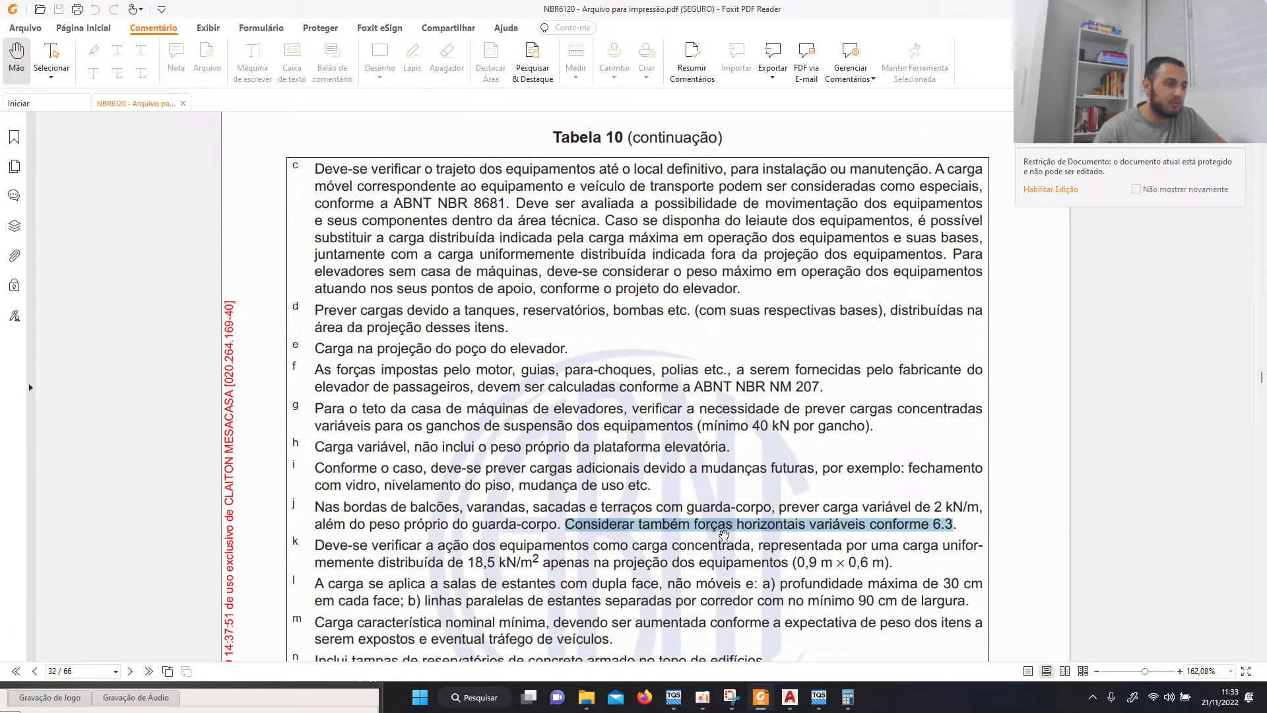
click(936, 506)
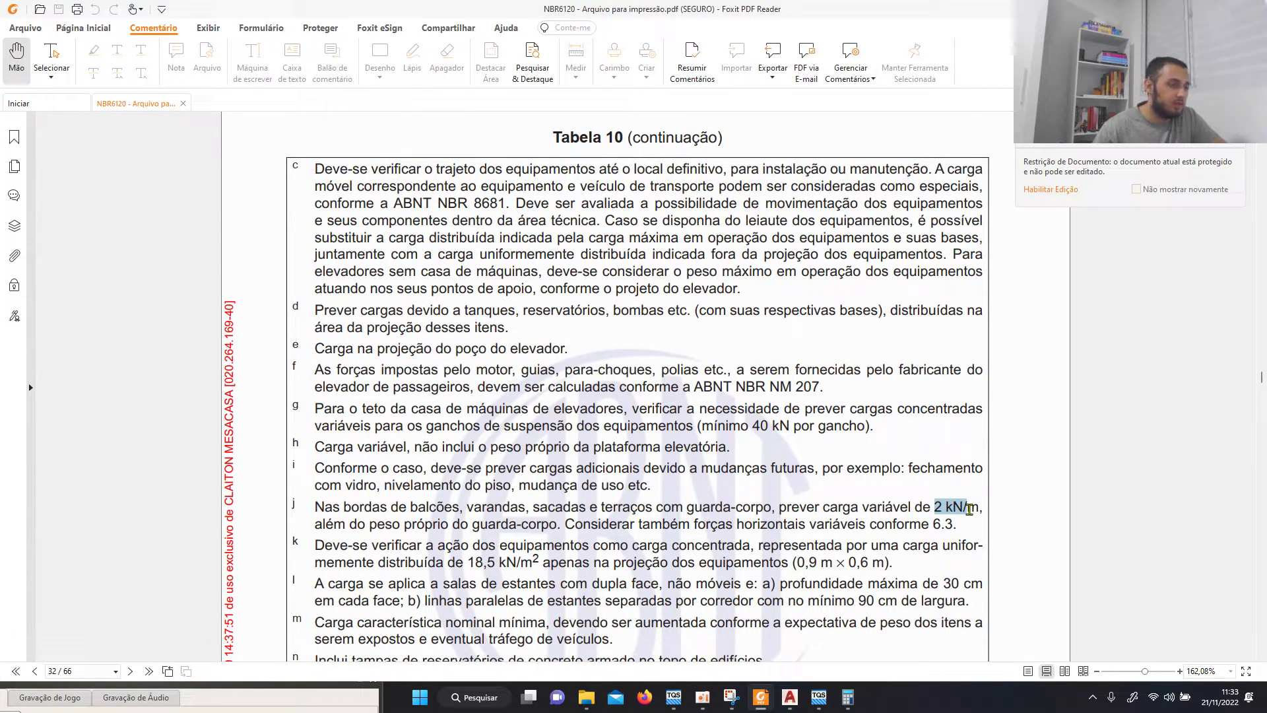
click(819, 698)
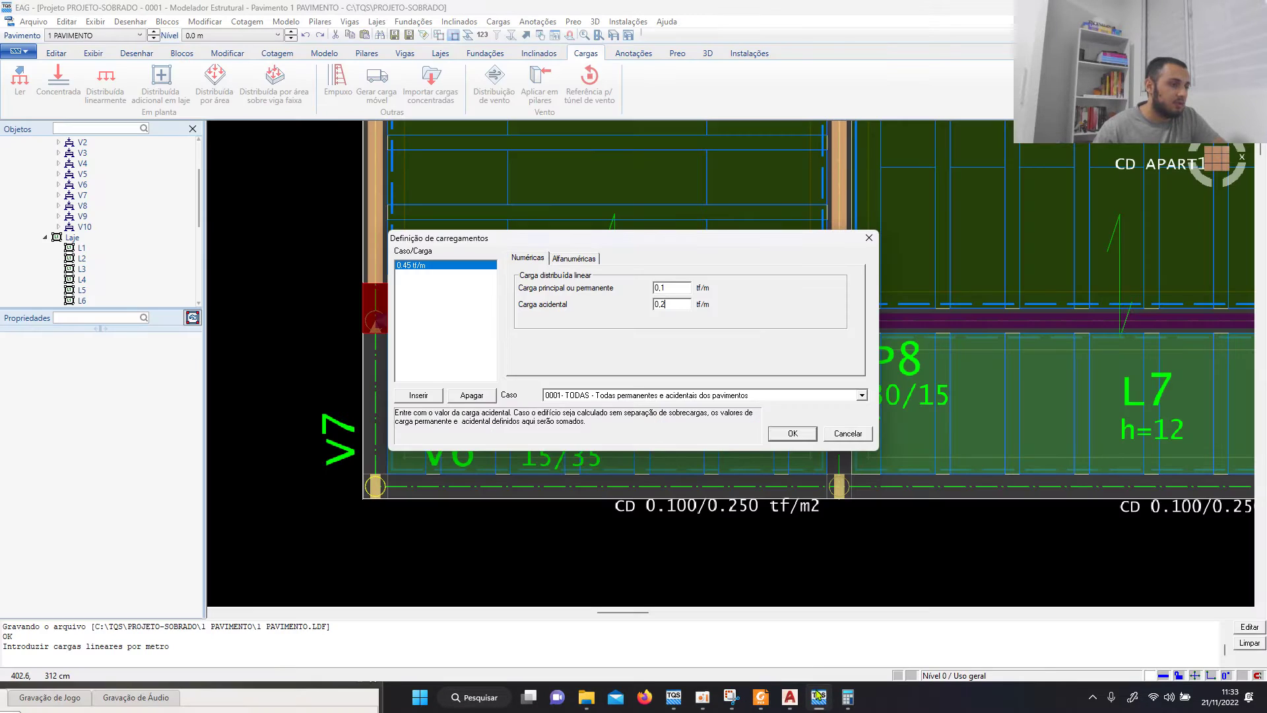
click(791, 434)
Step: Place the guard-rail linear load along beam V7, from column P7 to the outer corner of the balcony
scroll(354, 357, up, 2)
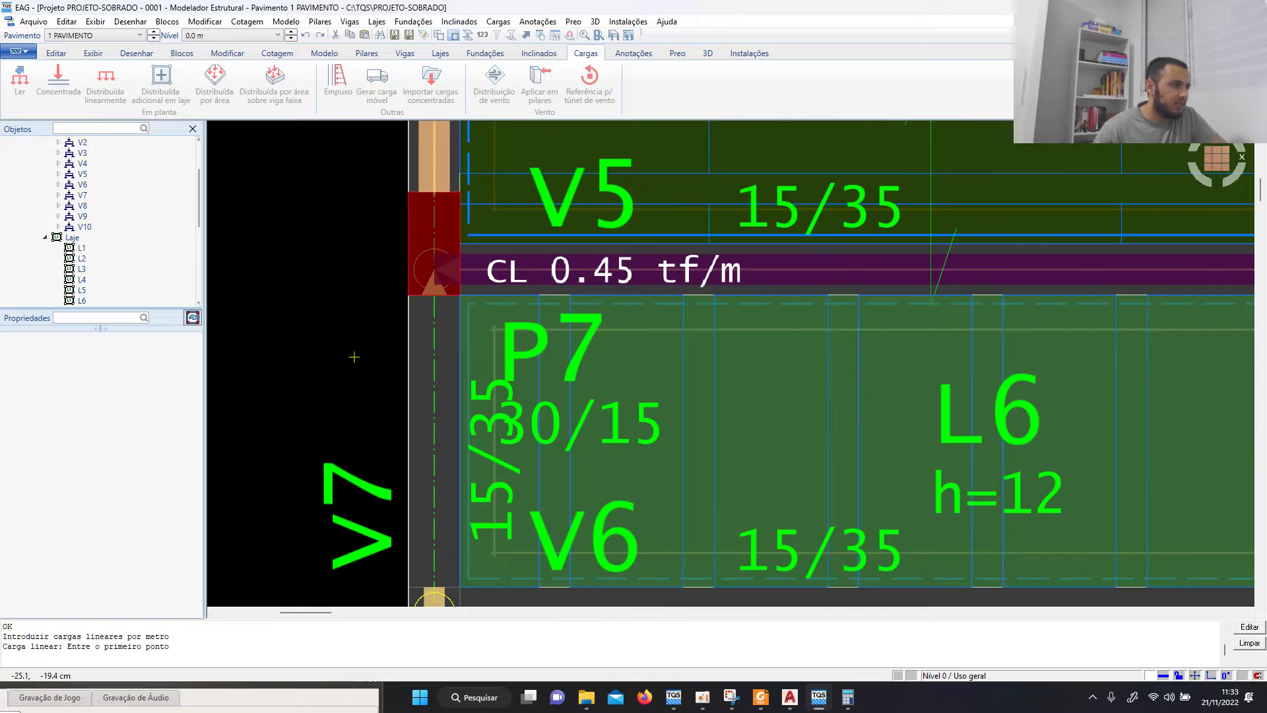
click(434, 295)
scroll(434, 295, down, 2)
scroll(427, 521, up, 3)
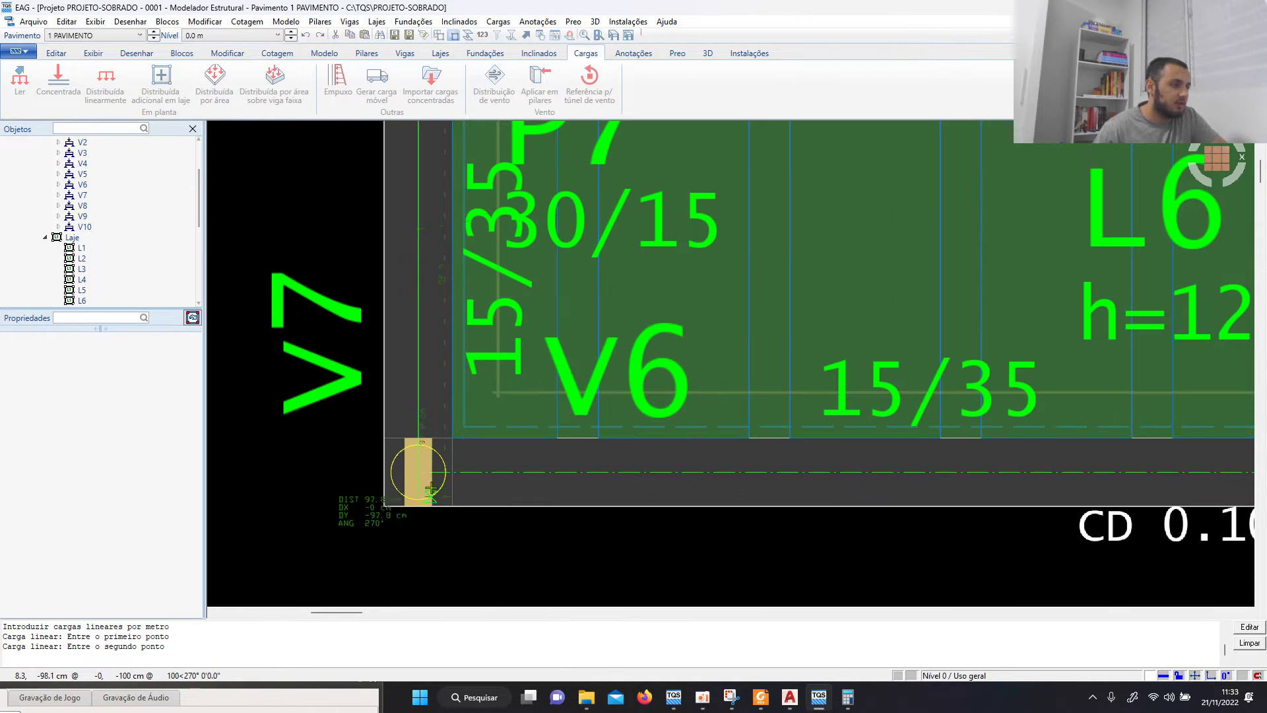
click(423, 473)
scroll(423, 472, down, 3)
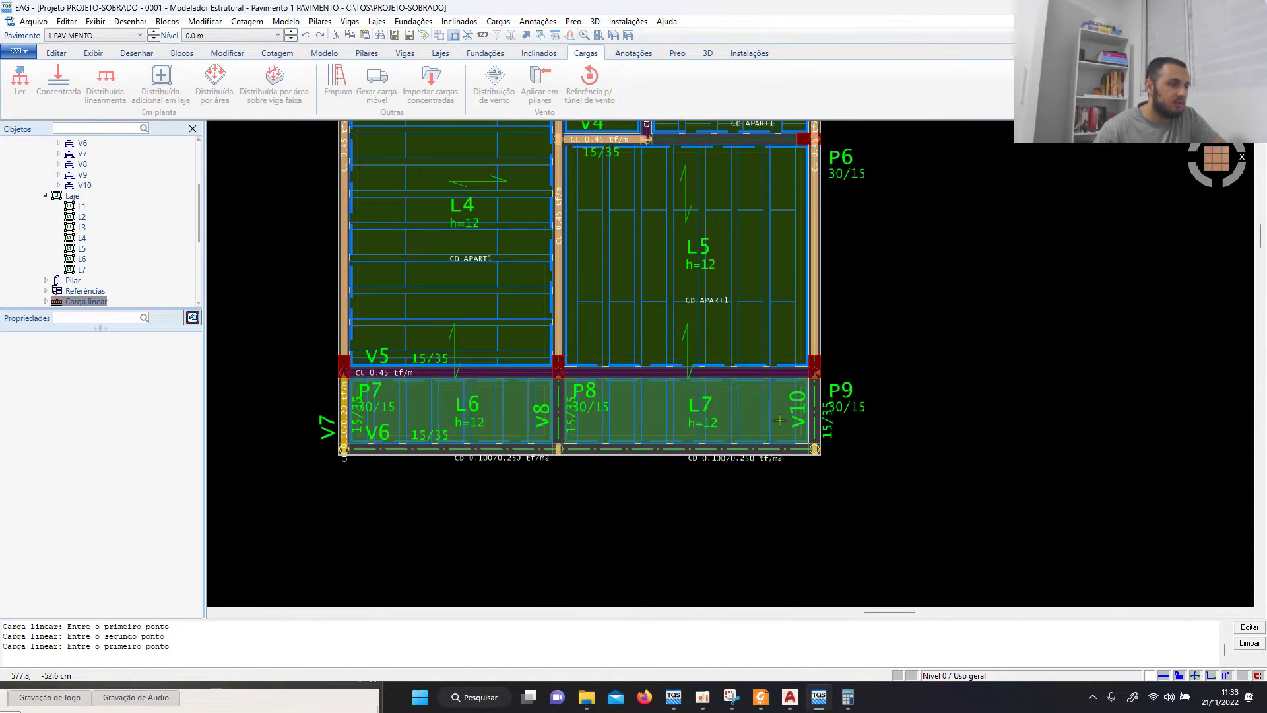
Step: Place the same linear load along beam V10, from column P9 to the balcony's outer corner beside slab L7
scroll(840, 468, up, 3)
scroll(839, 356, up, 2)
click(838, 338)
scroll(838, 338, down, 3)
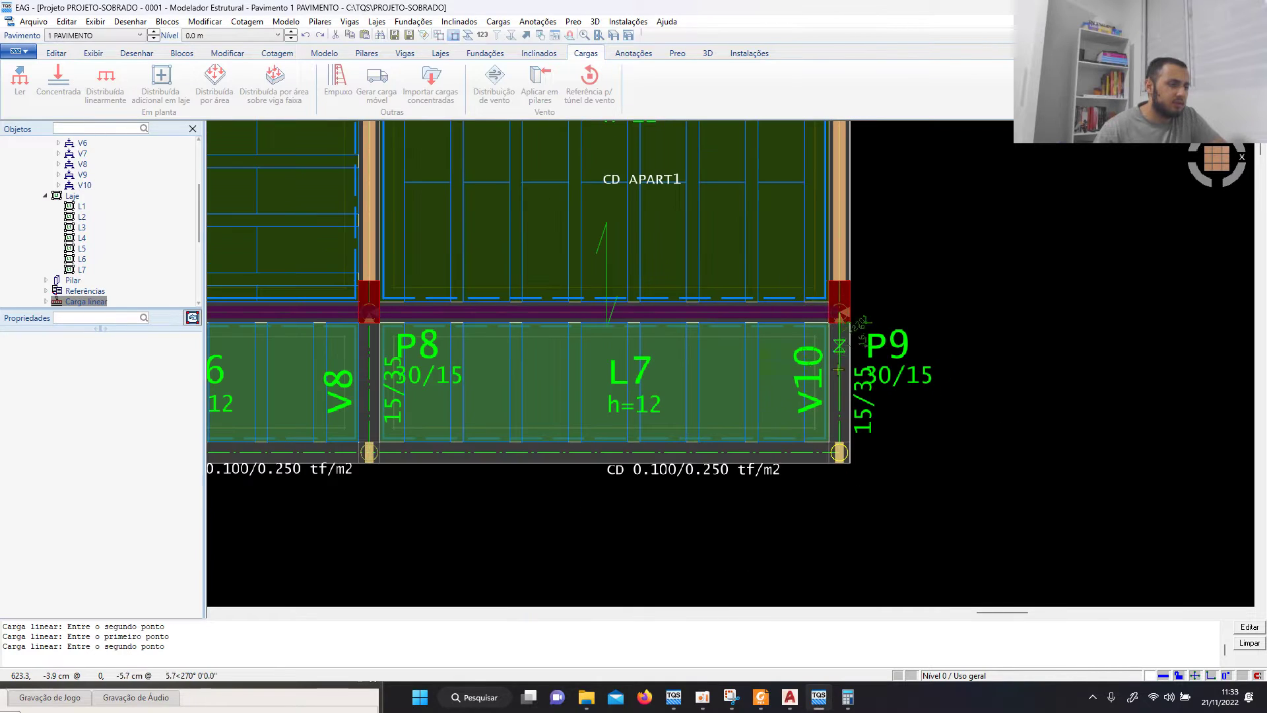
scroll(852, 485, up, 3)
click(859, 484)
scroll(859, 484, down, 4)
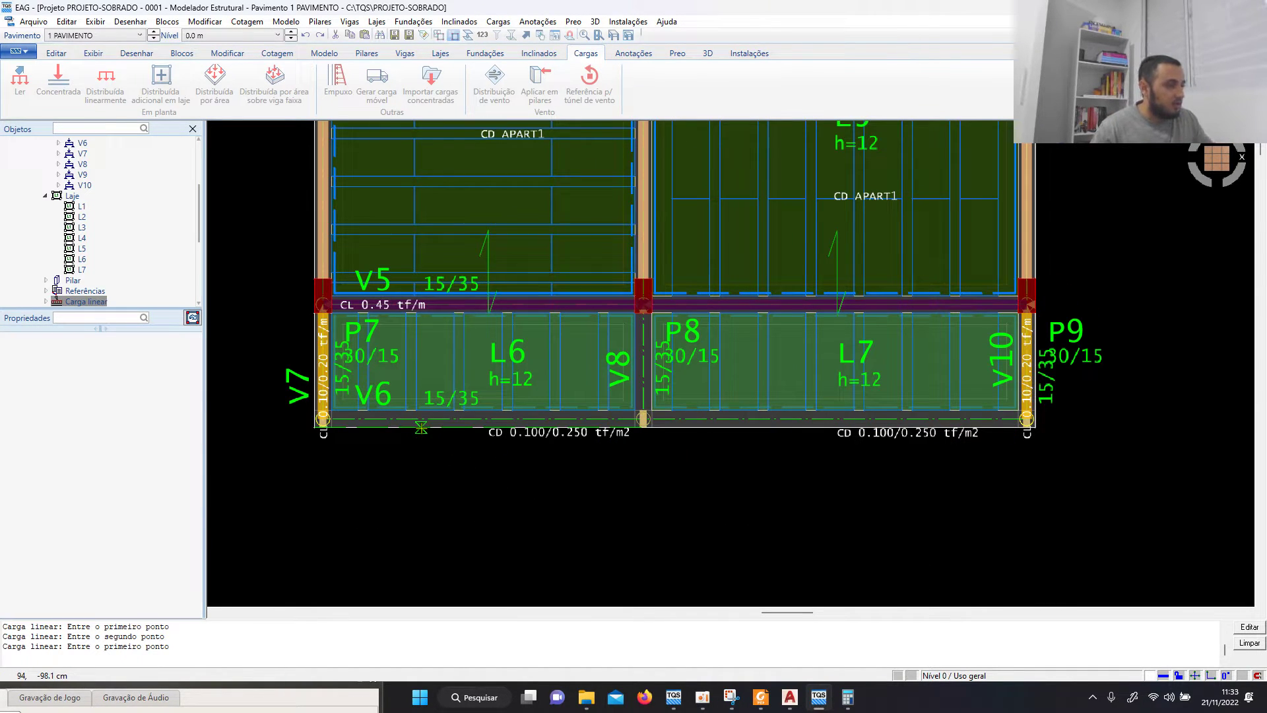
Step: Assign beam V6 a distributed linear load of 0.1 tf/m permanent and 0.2 tf/m accidental through its properties
scroll(421, 427, up, 2)
right_click(421, 425)
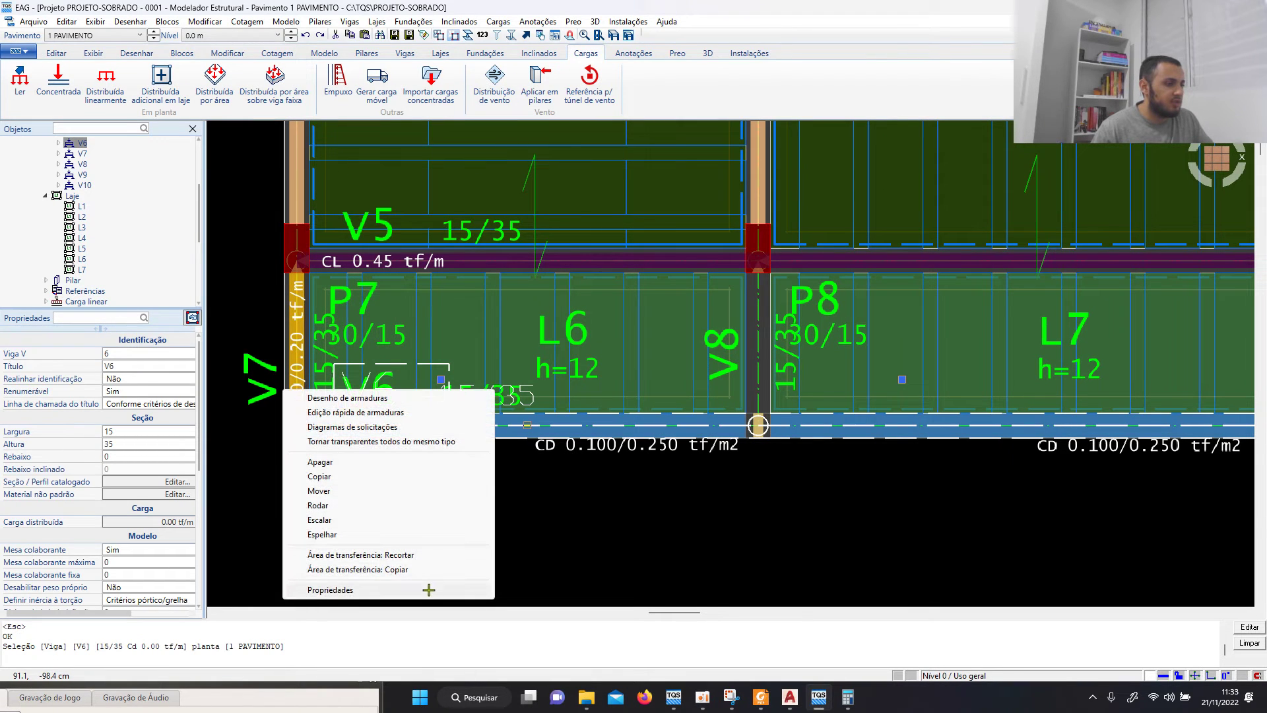
click(429, 589)
click(528, 271)
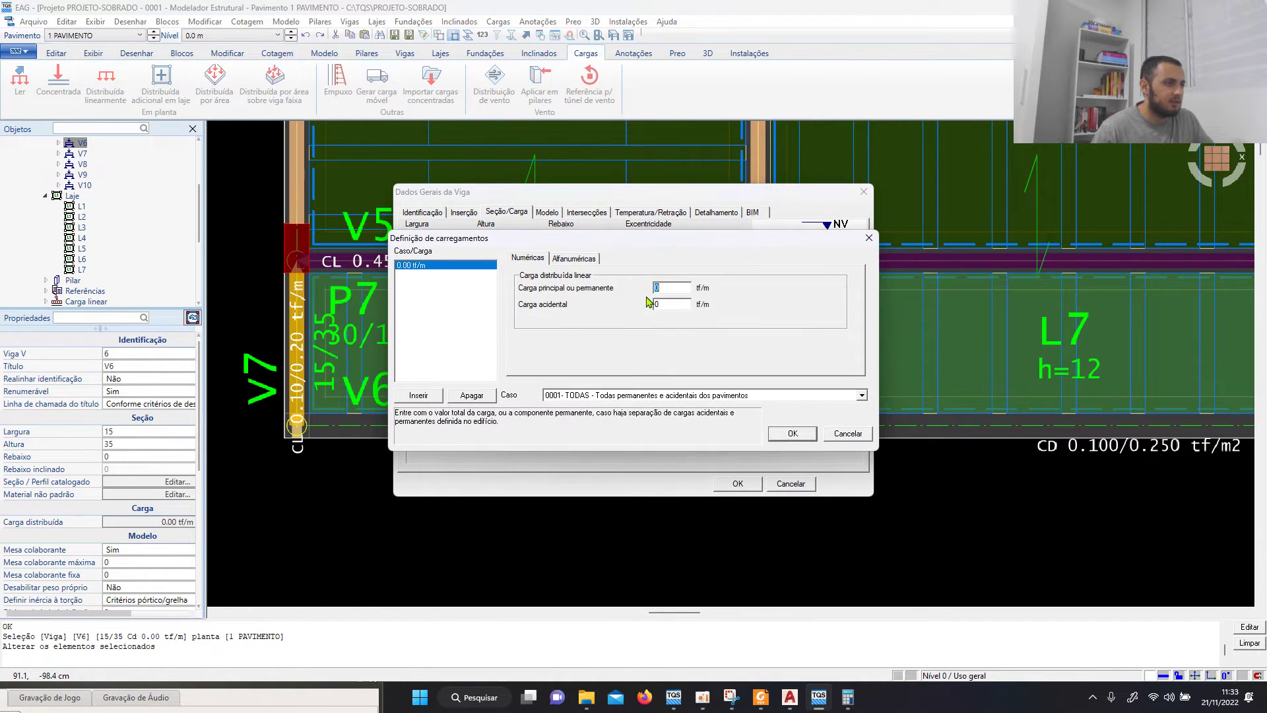
text(.1)
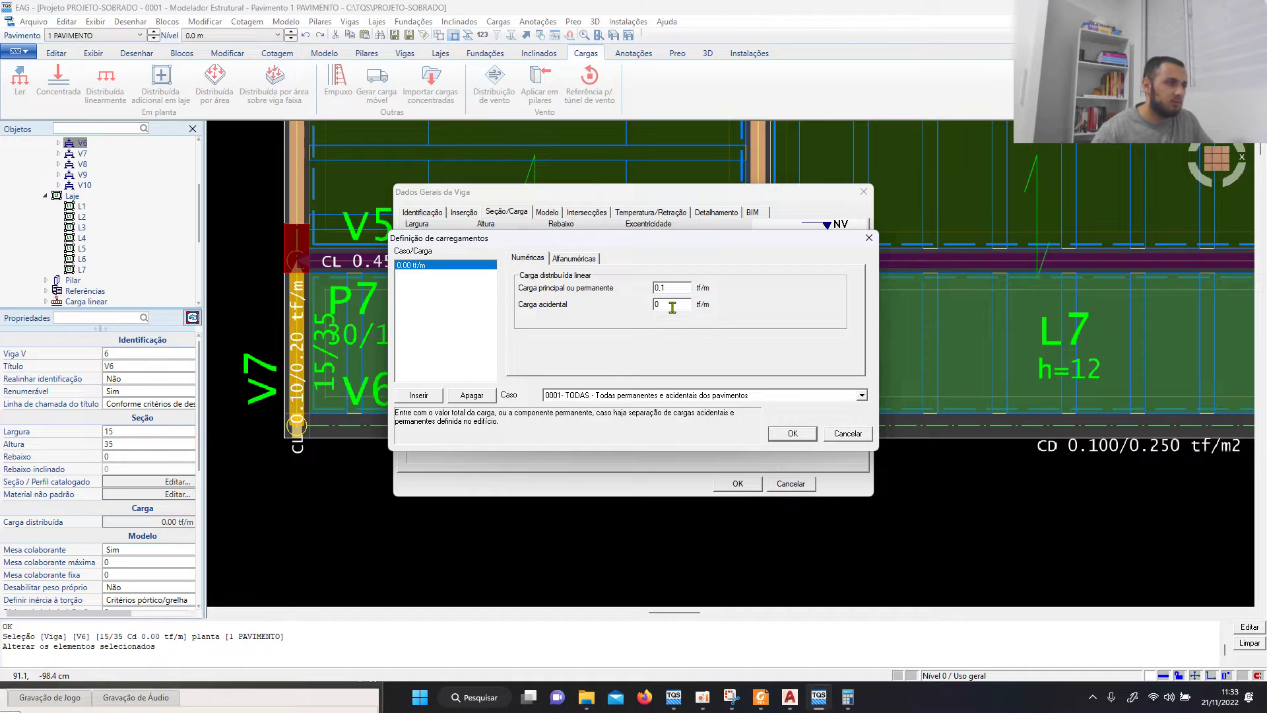
key(Tab)
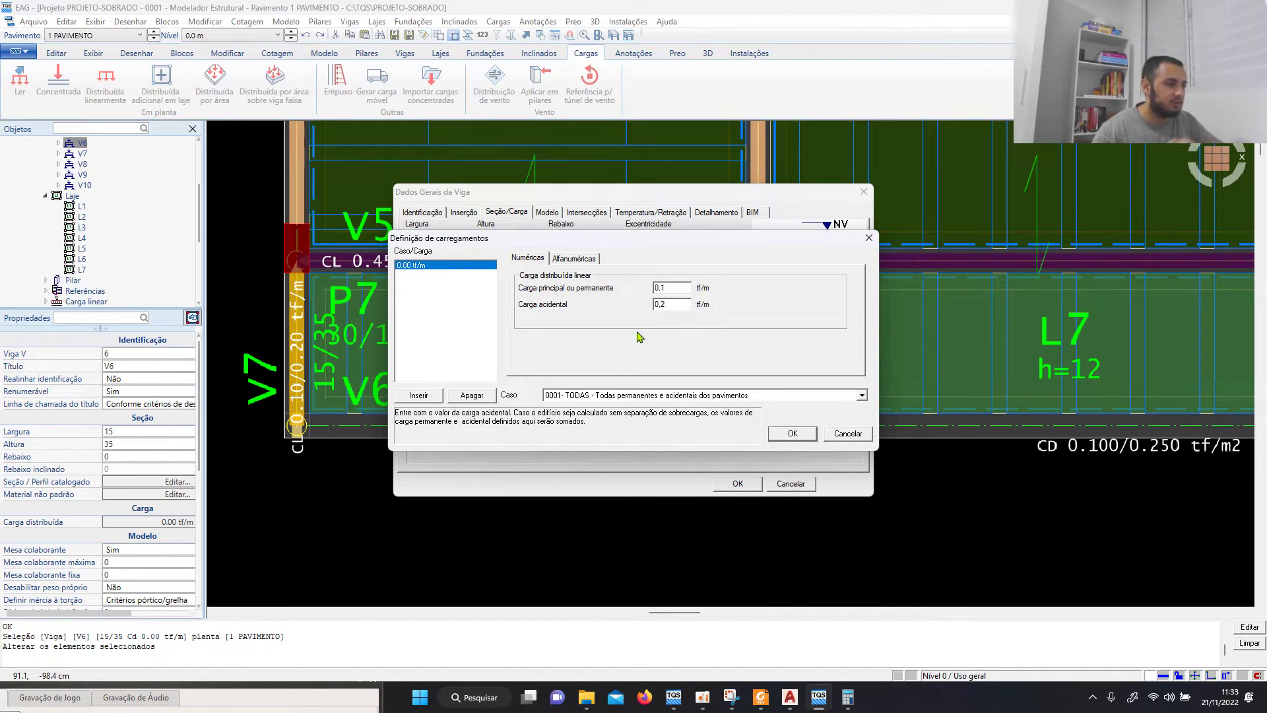
click(795, 437)
click(732, 483)
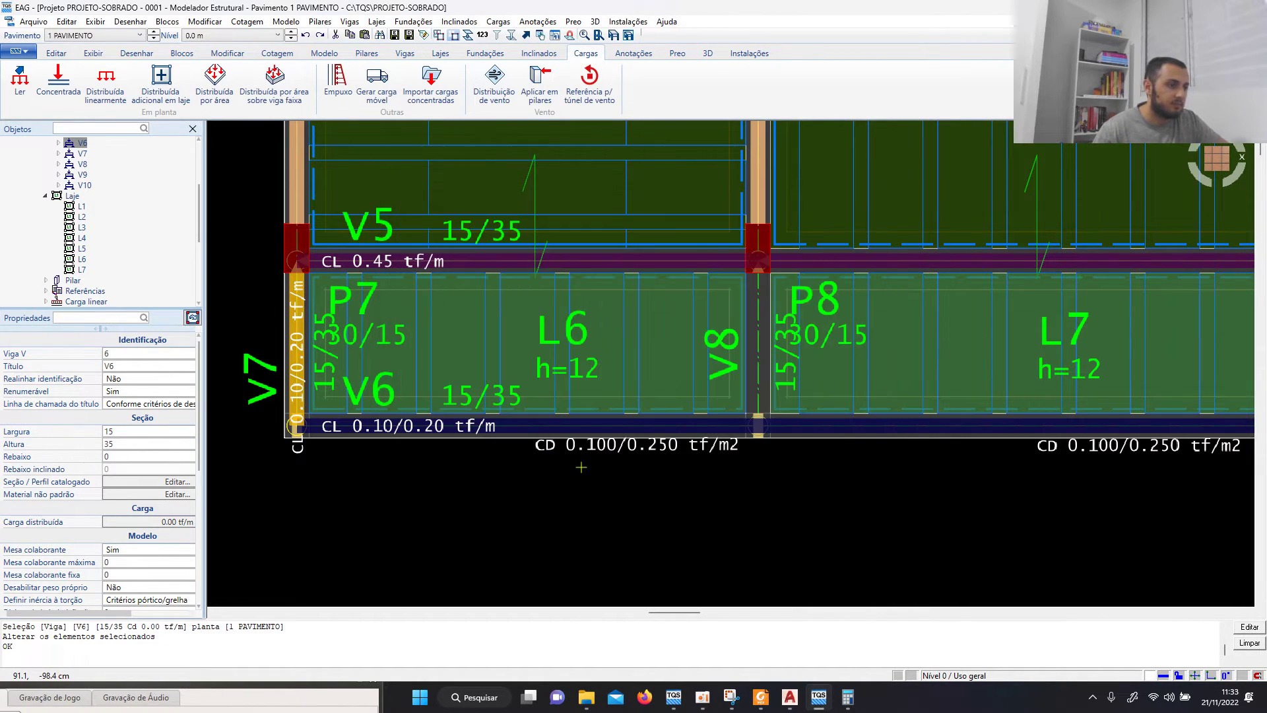
Step: Save the 1 PAVIMENTO floor model with its applied loads and clear the beam selection
scroll(581, 462, down, 3)
scroll(588, 453, up, 3)
scroll(582, 517, down, 2)
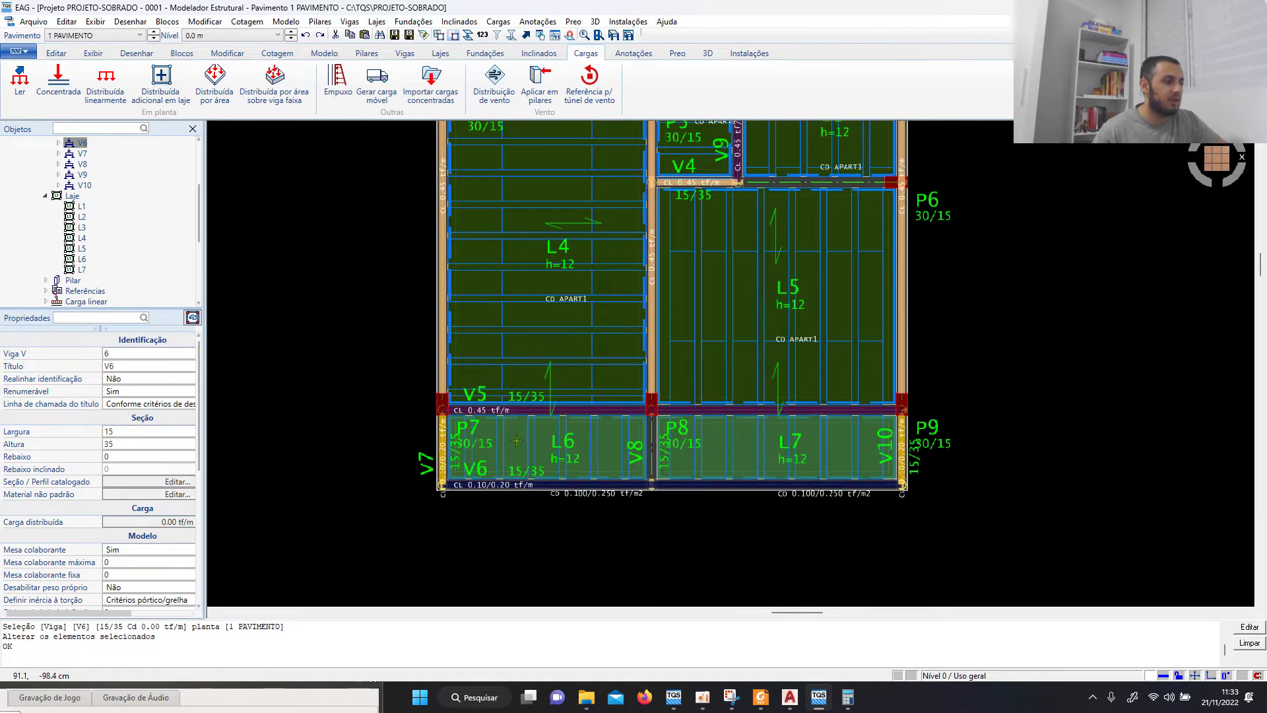
click(395, 35)
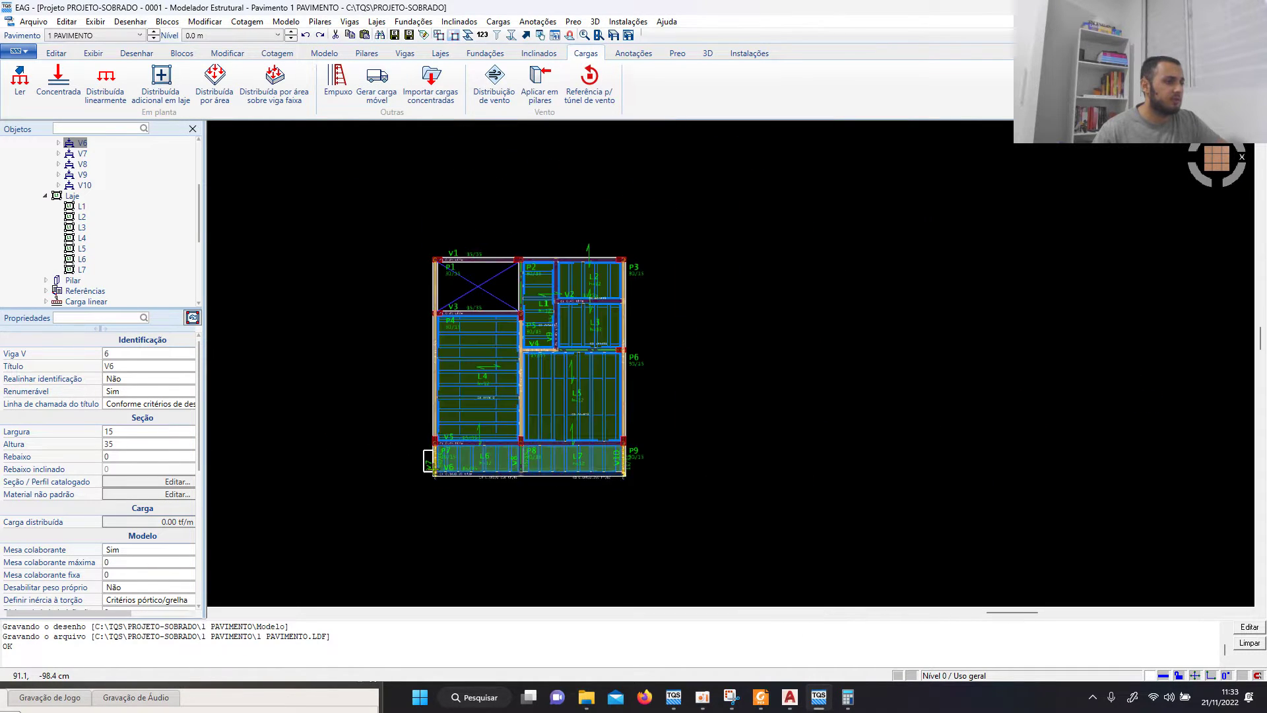
scroll(371, 438, down, 3)
scroll(579, 376, up, 2)
scroll(579, 376, down, 2)
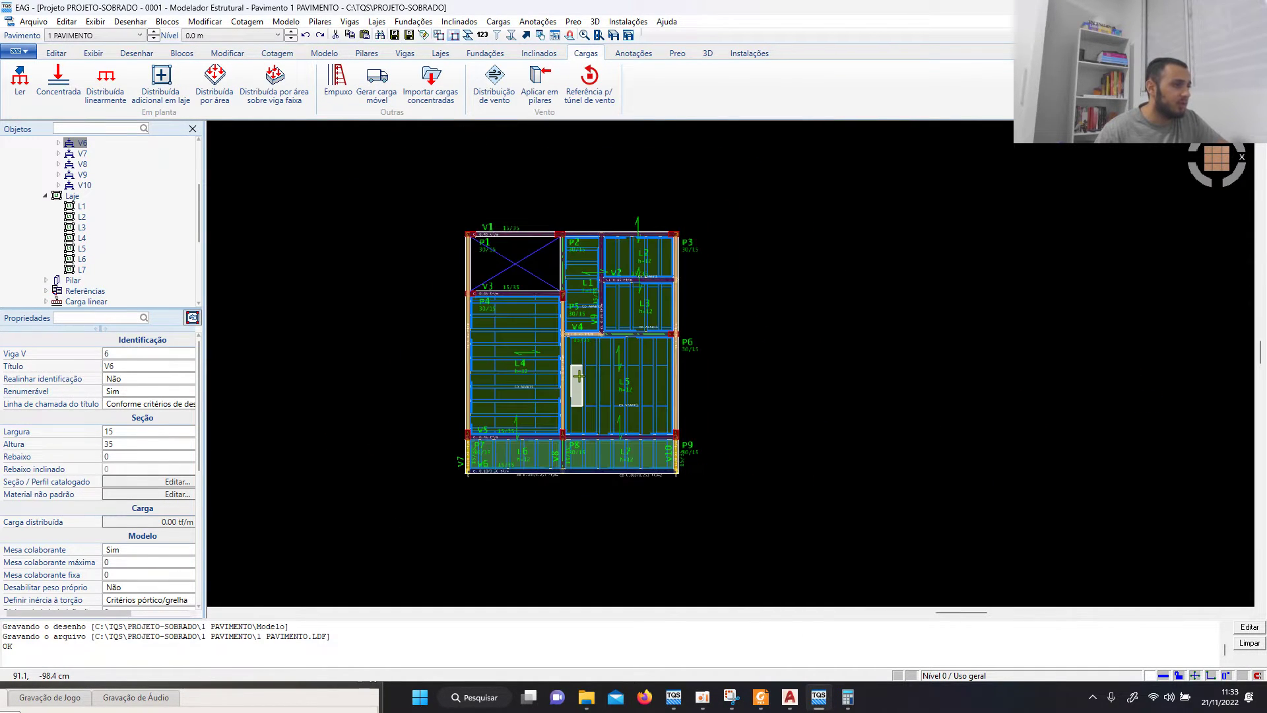
scroll(593, 370, up, 2)
key(Escape)
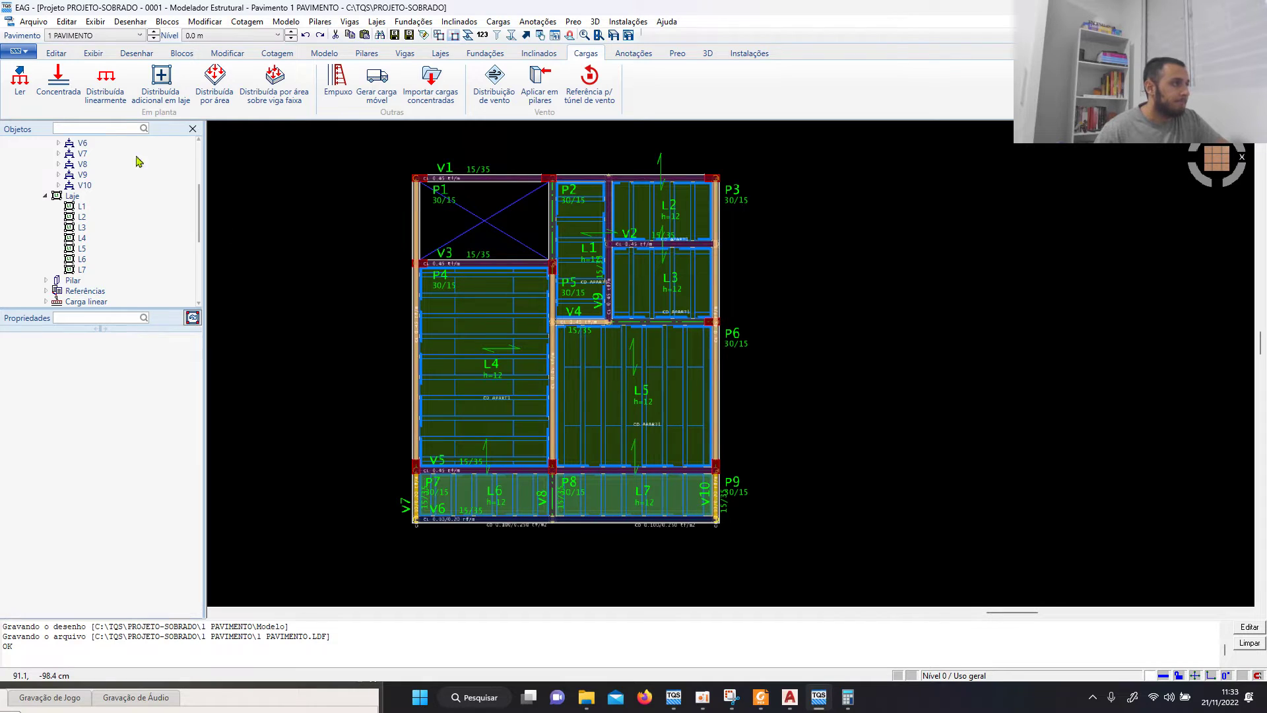
Step: Switch the model to the COBERTURA floor plan
click(139, 35)
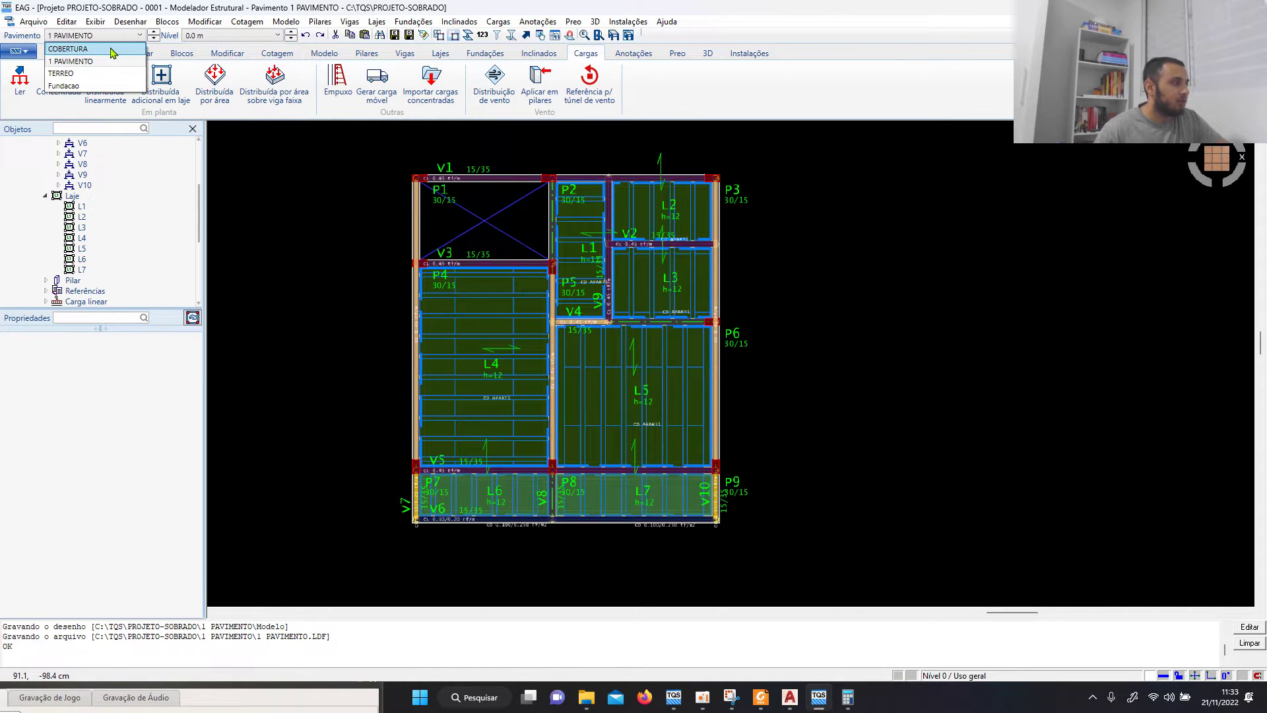
click(112, 49)
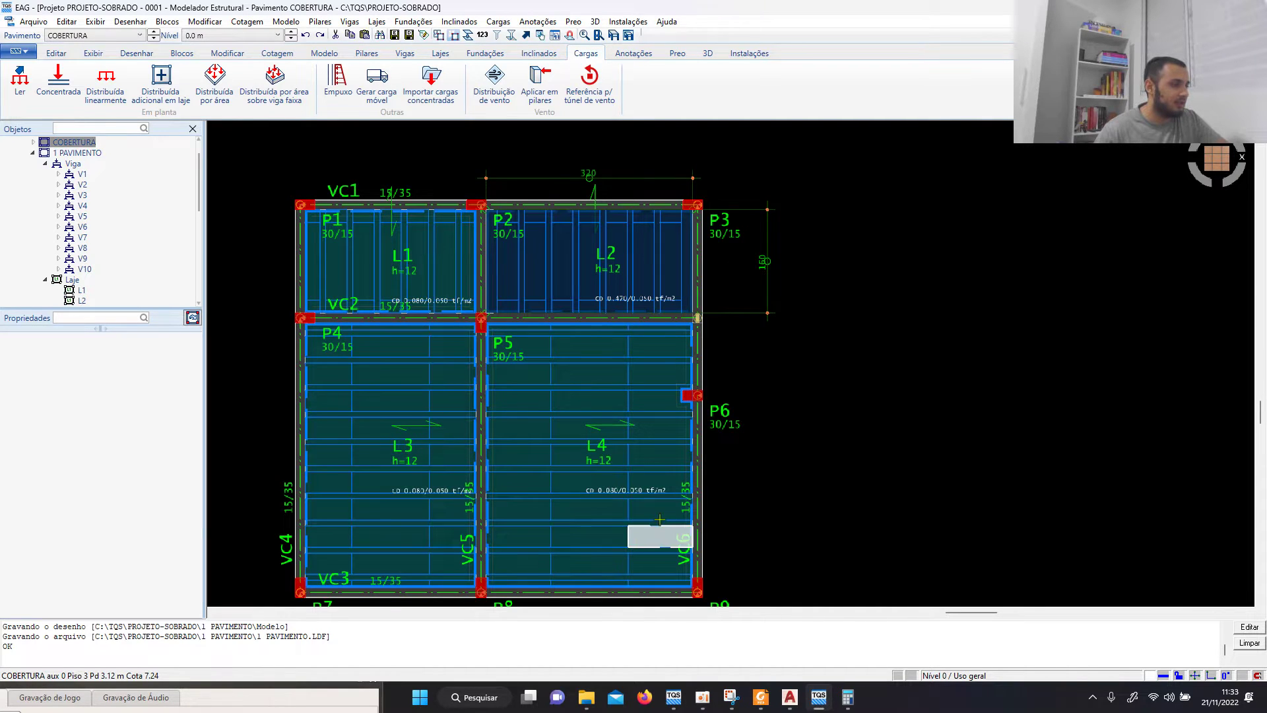
scroll(676, 290, down, 2)
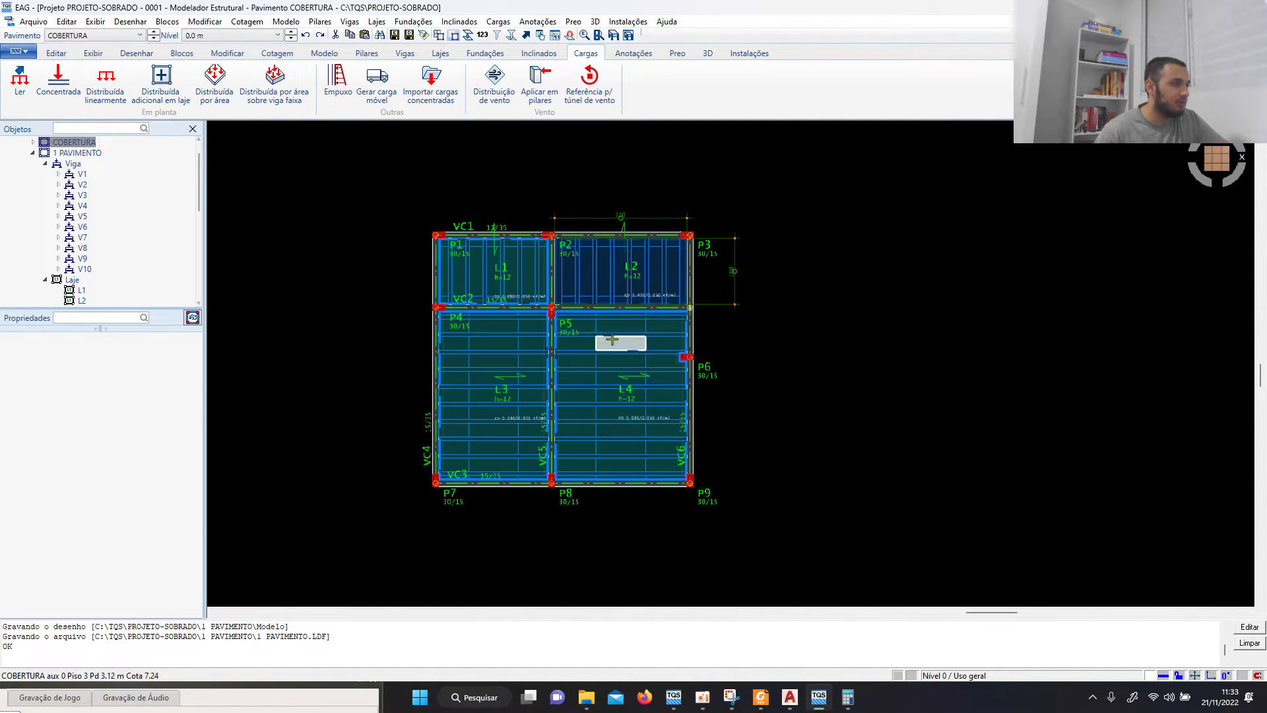
scroll(471, 262, up, 2)
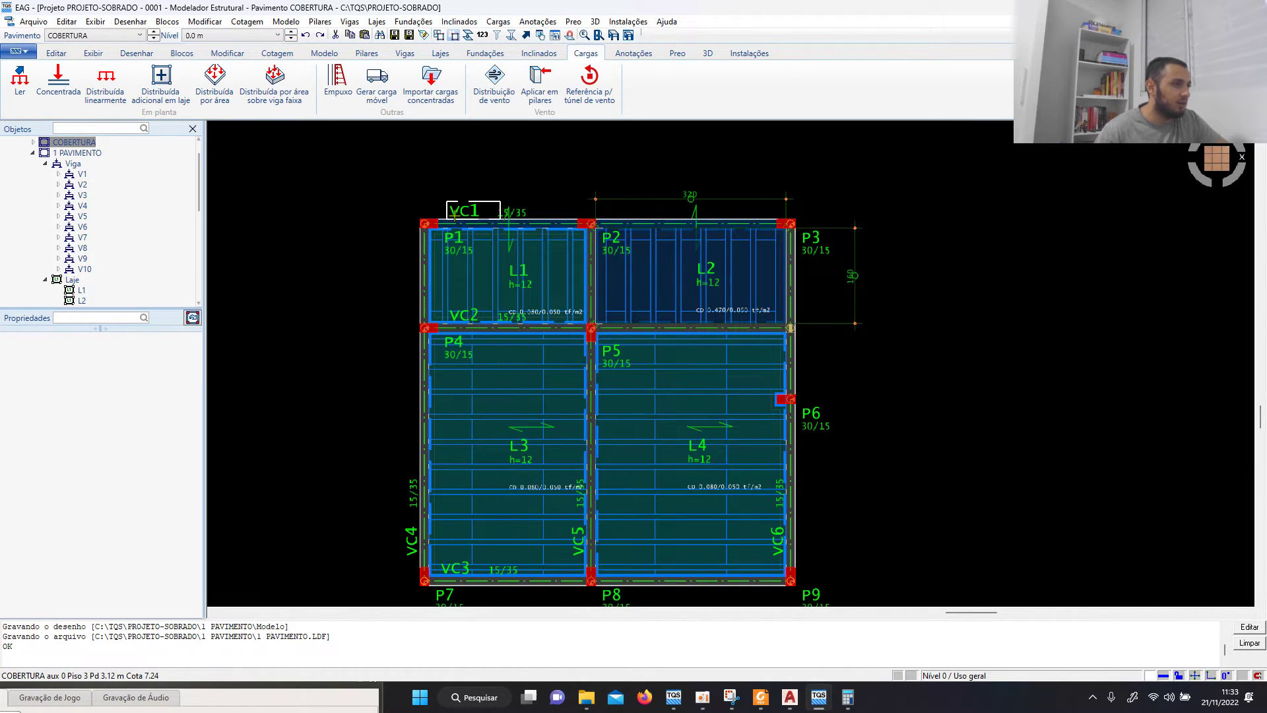
Step: Open the RENDER - MODELAGEM GERAL image from the curso TQS folder, examine the house's roof parapet, and close it
click(789, 701)
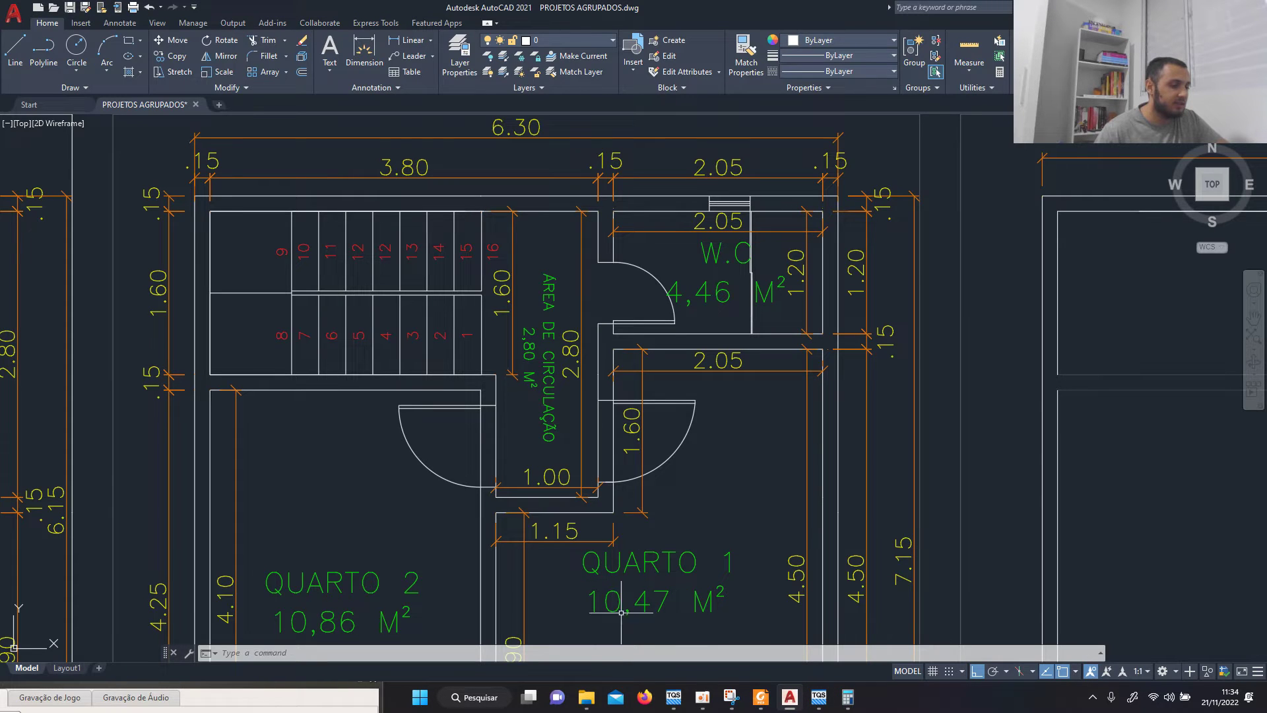
mouse_move(586, 701)
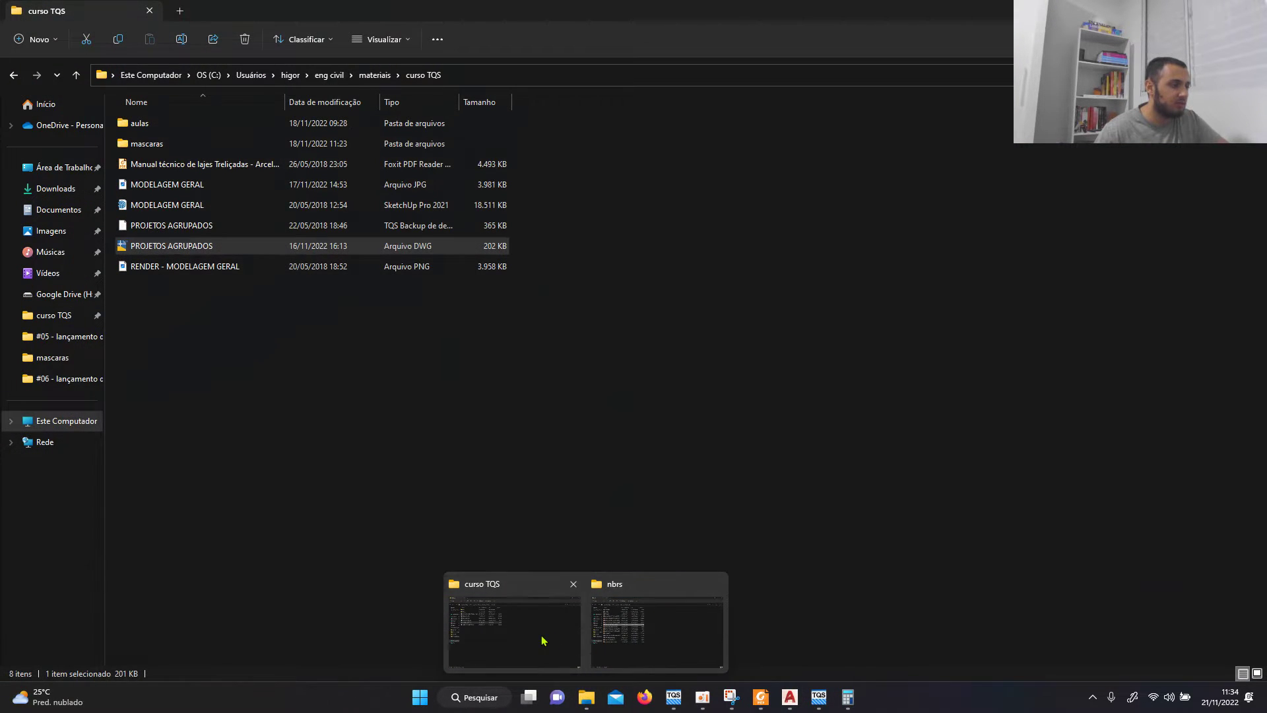
click(515, 643)
double_click(183, 269)
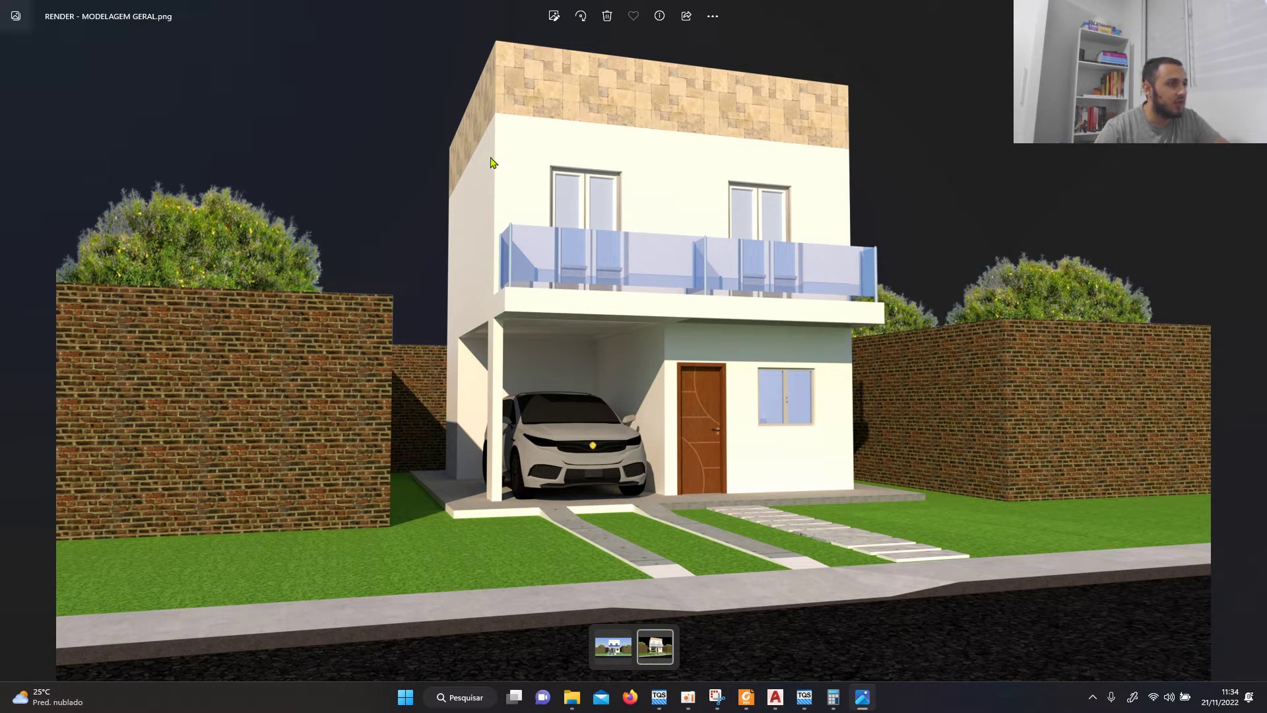
key(alt+F4)
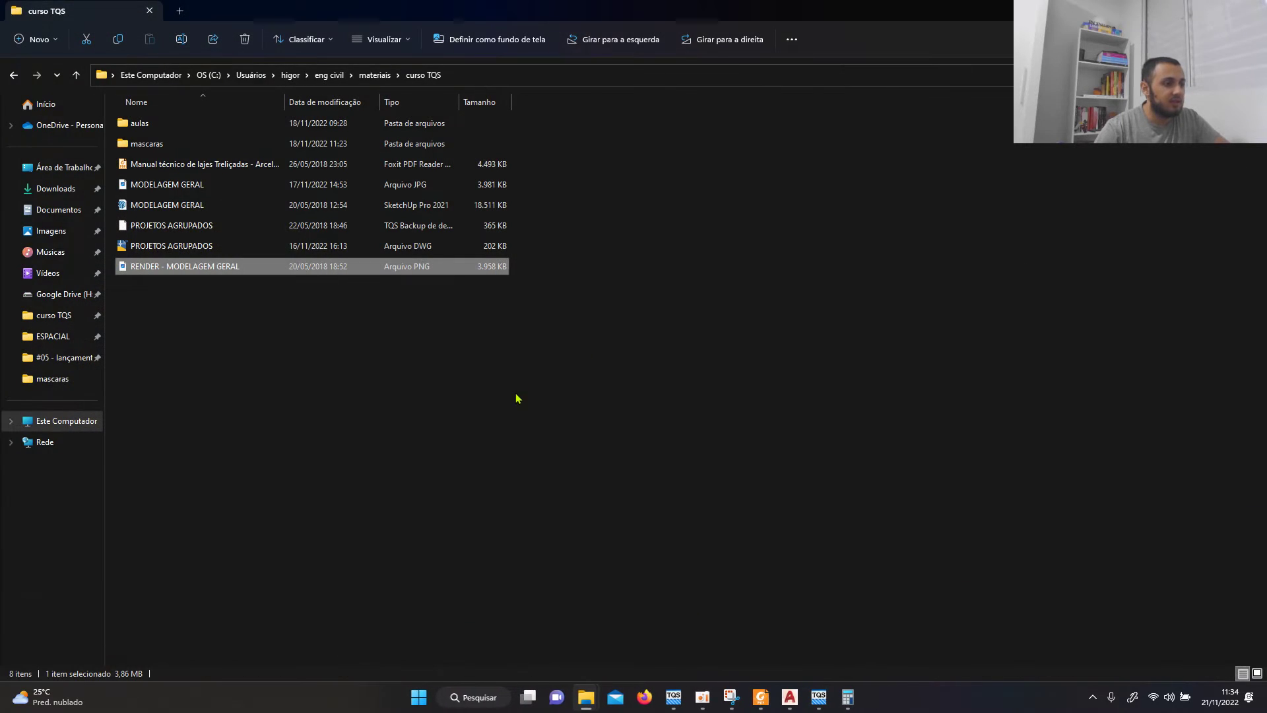
Step: Switch to AutoCAD, check the parapet height on the front elevation in PROJETOS AGRUPADOS.dwg, and return to the TQS structural model
click(788, 699)
scroll(624, 328, down, 11)
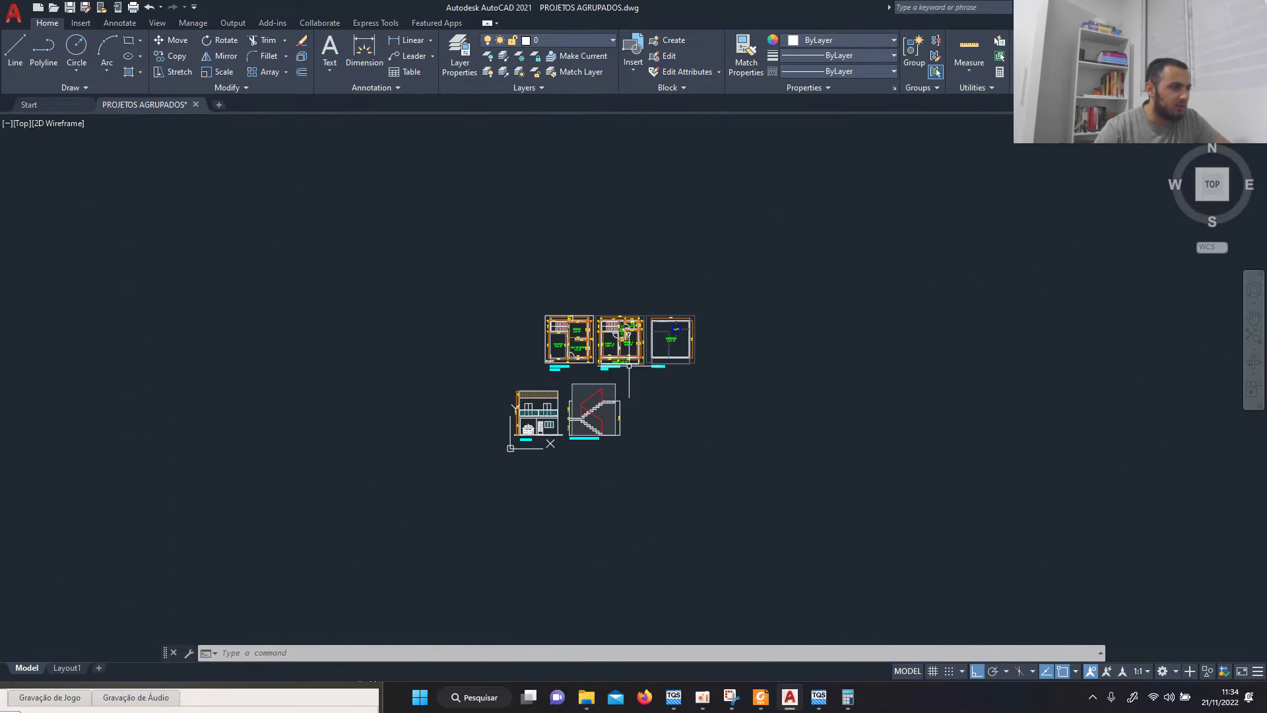
scroll(595, 412, up, 4)
scroll(385, 385, up, 8)
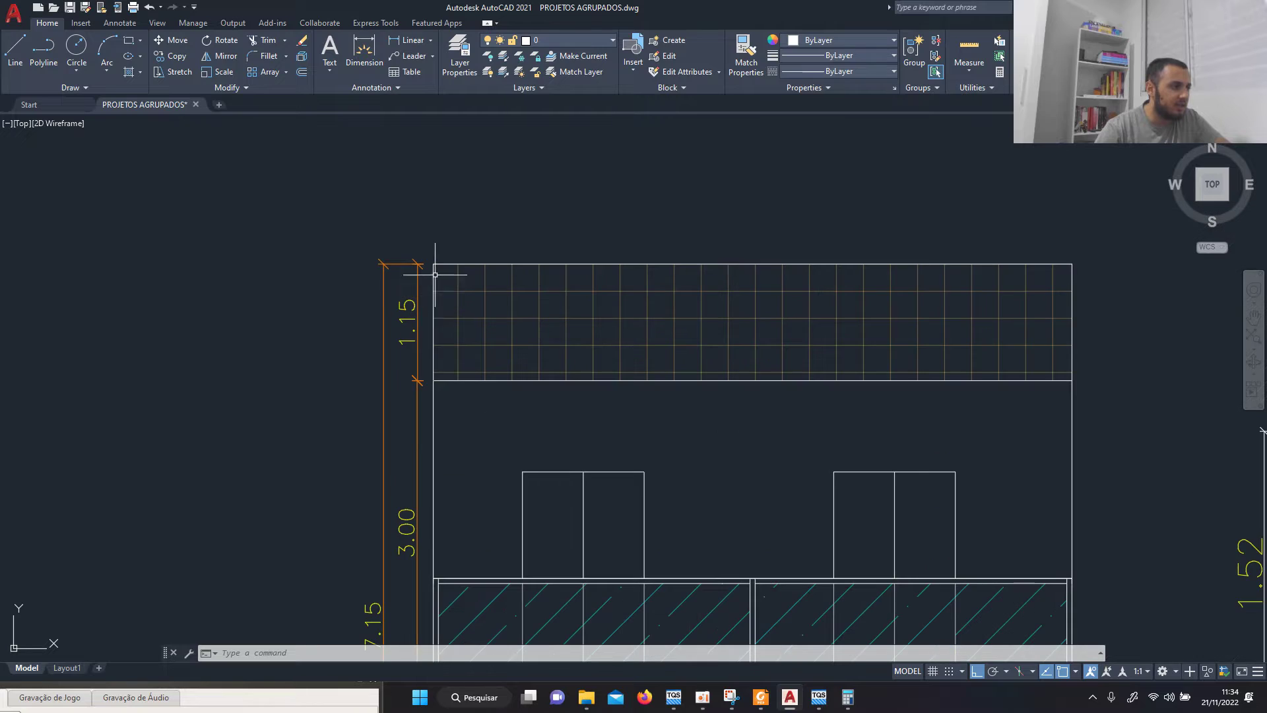
scroll(426, 361, down, 2)
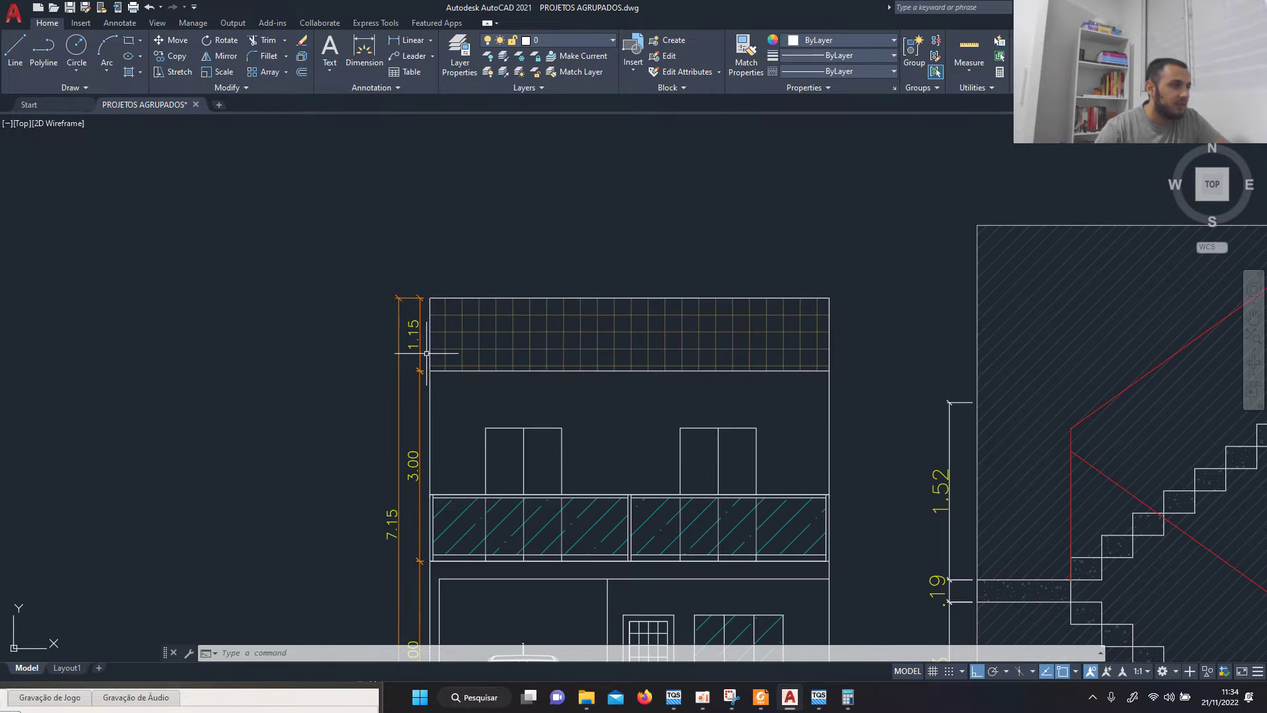
key(alt+Tab)
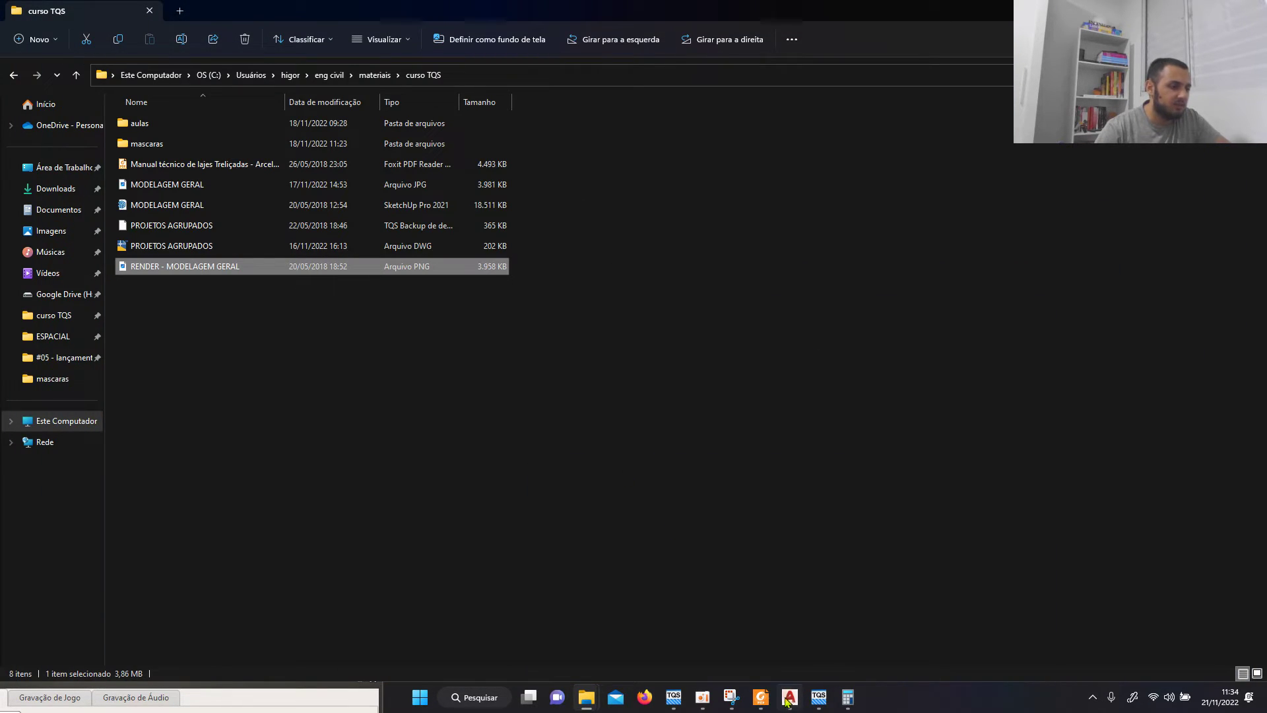
click(812, 703)
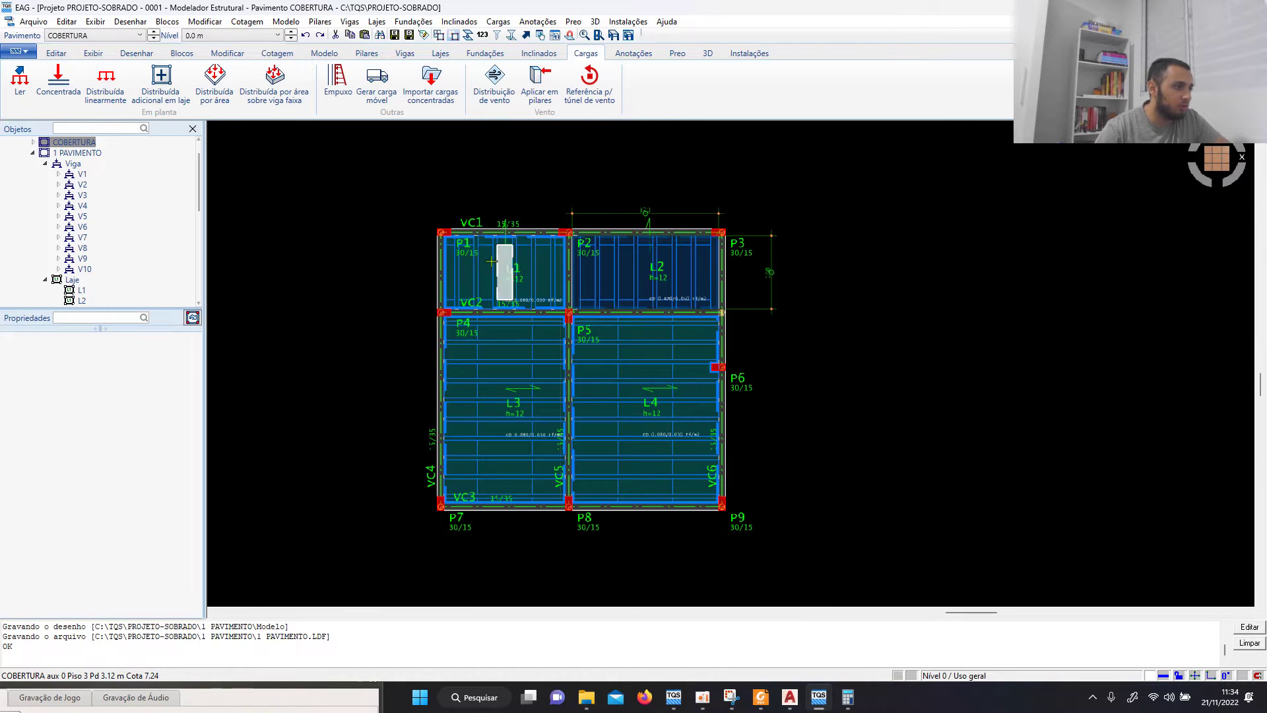
Step: Calculate 1,5 × 1,15 in Calculator for the parapet wall load and put the calculator away
scroll(456, 515, up, 3)
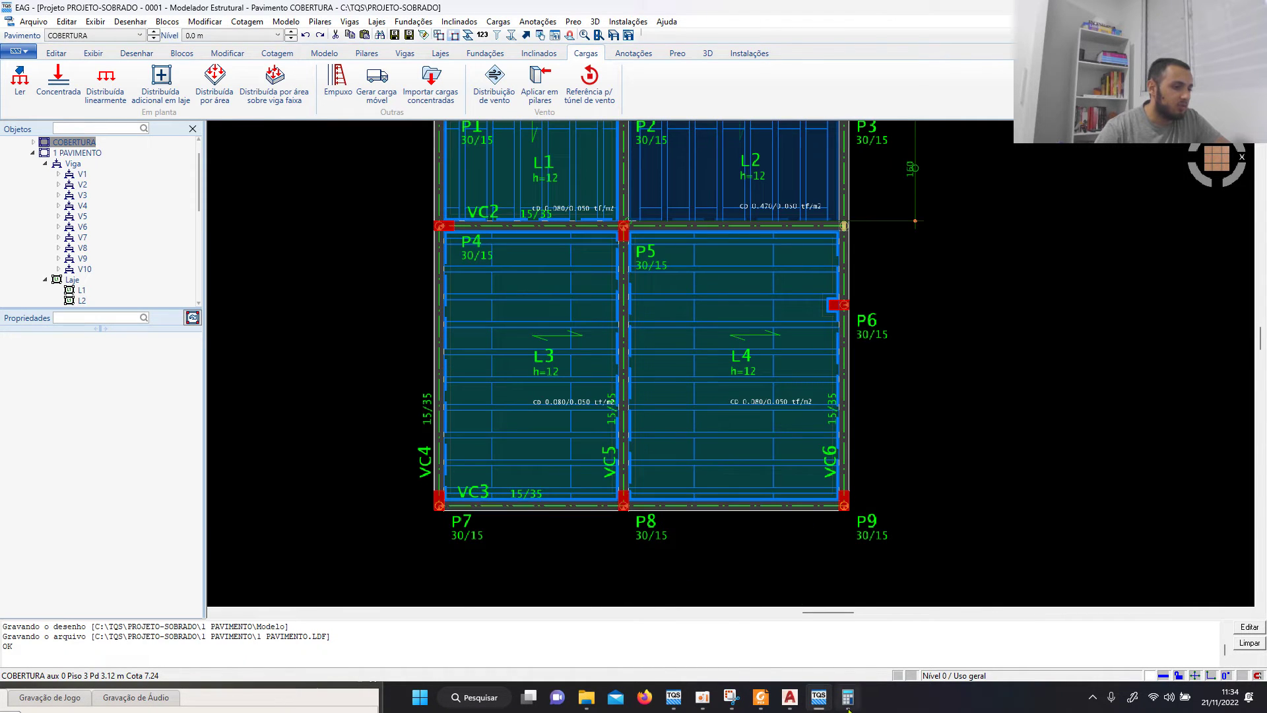
click(848, 697)
drag(295, 130, 195, 144)
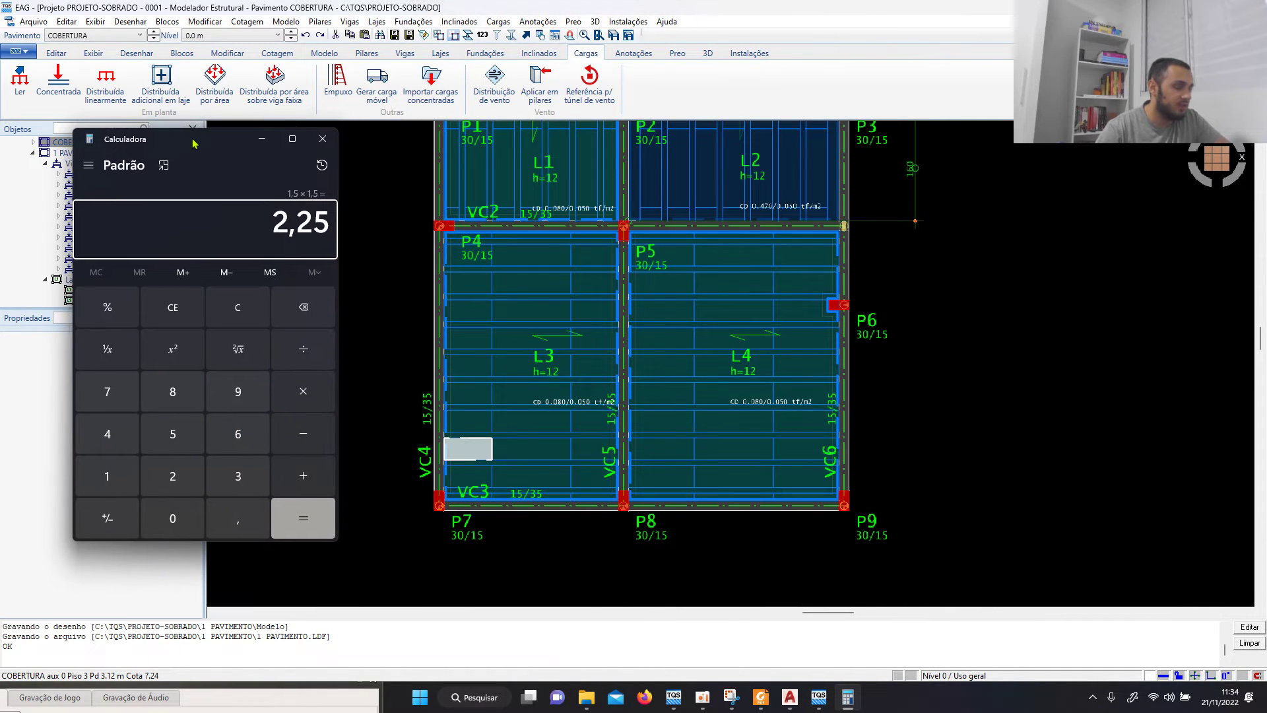
text(1,5 × )
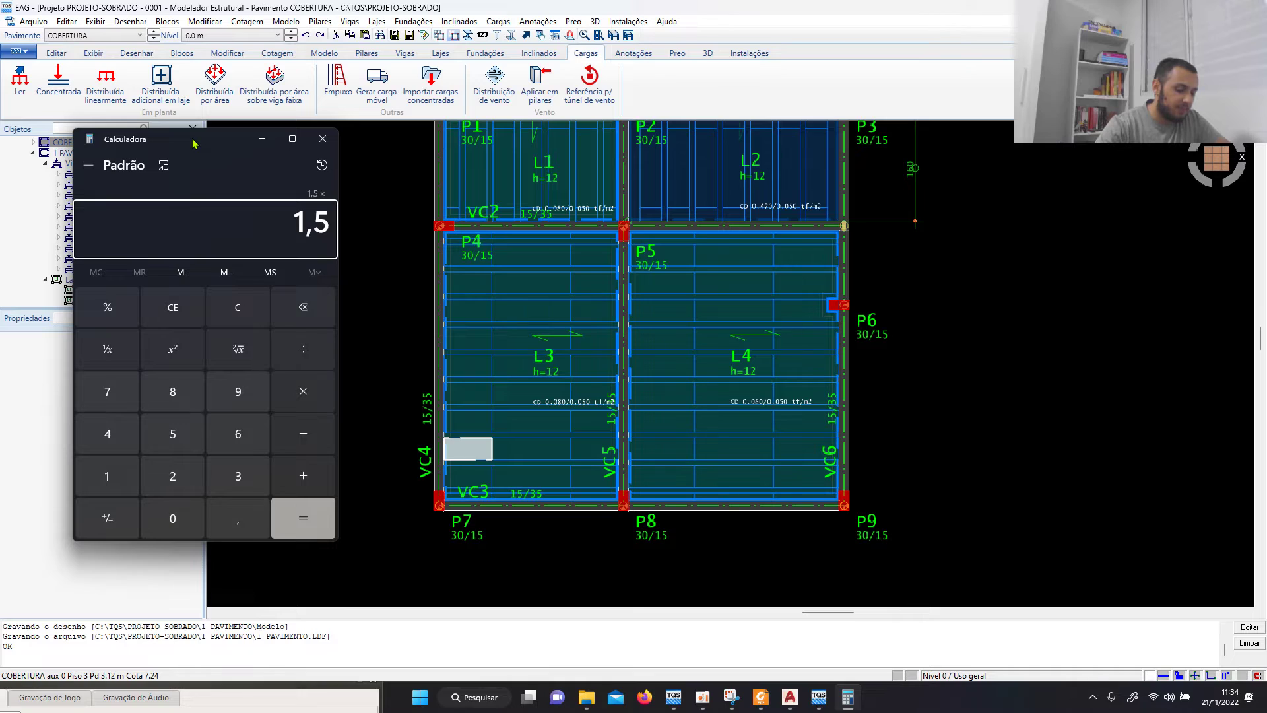
text(1,15)
key(Return)
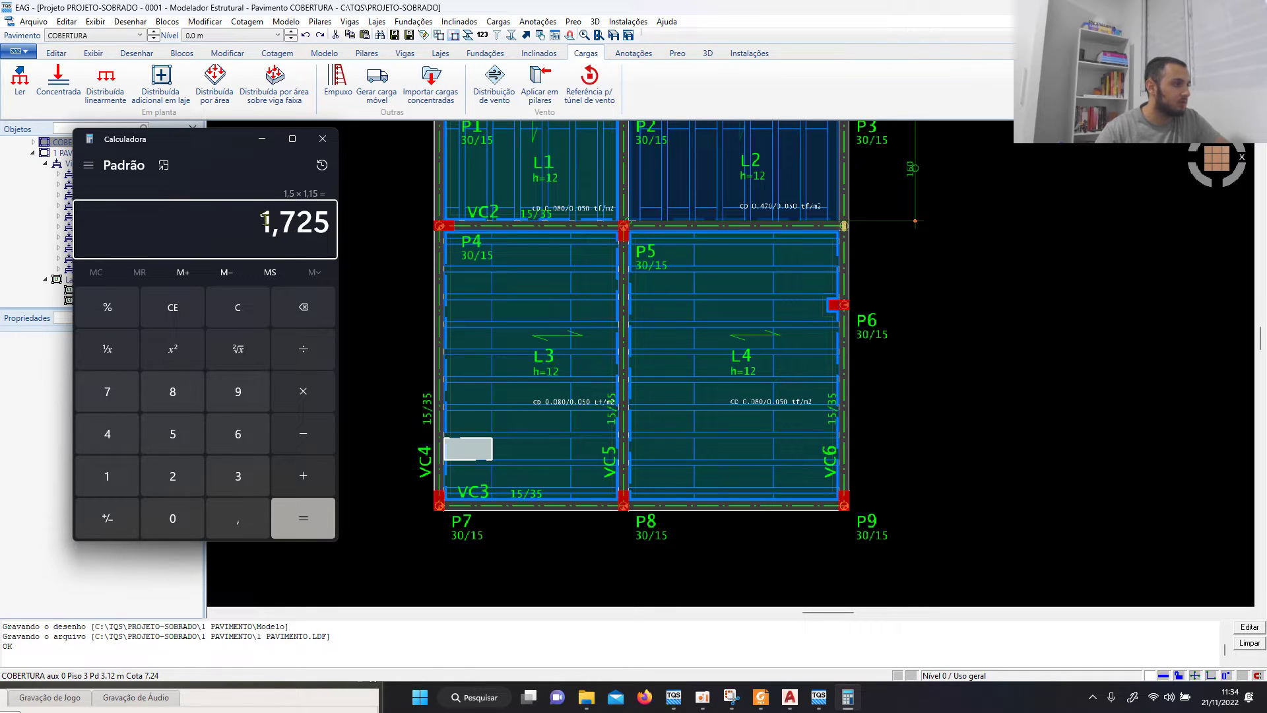
click(264, 141)
Step: Apply a permanent linear distributed load of 0.18 tf/m to the COBERTURA perimeter beams VC1, VC3, VC4 and VC6
scroll(423, 445, up, 2)
click(420, 444)
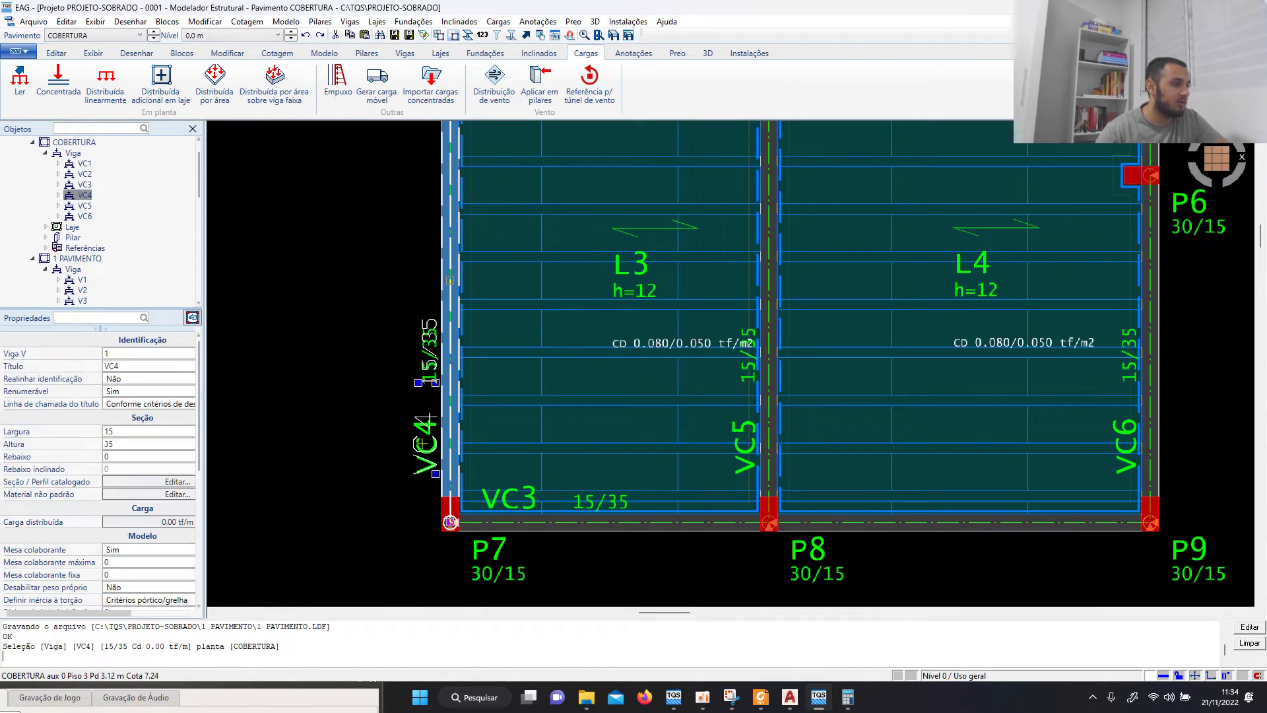
scroll(450, 523, down, 1)
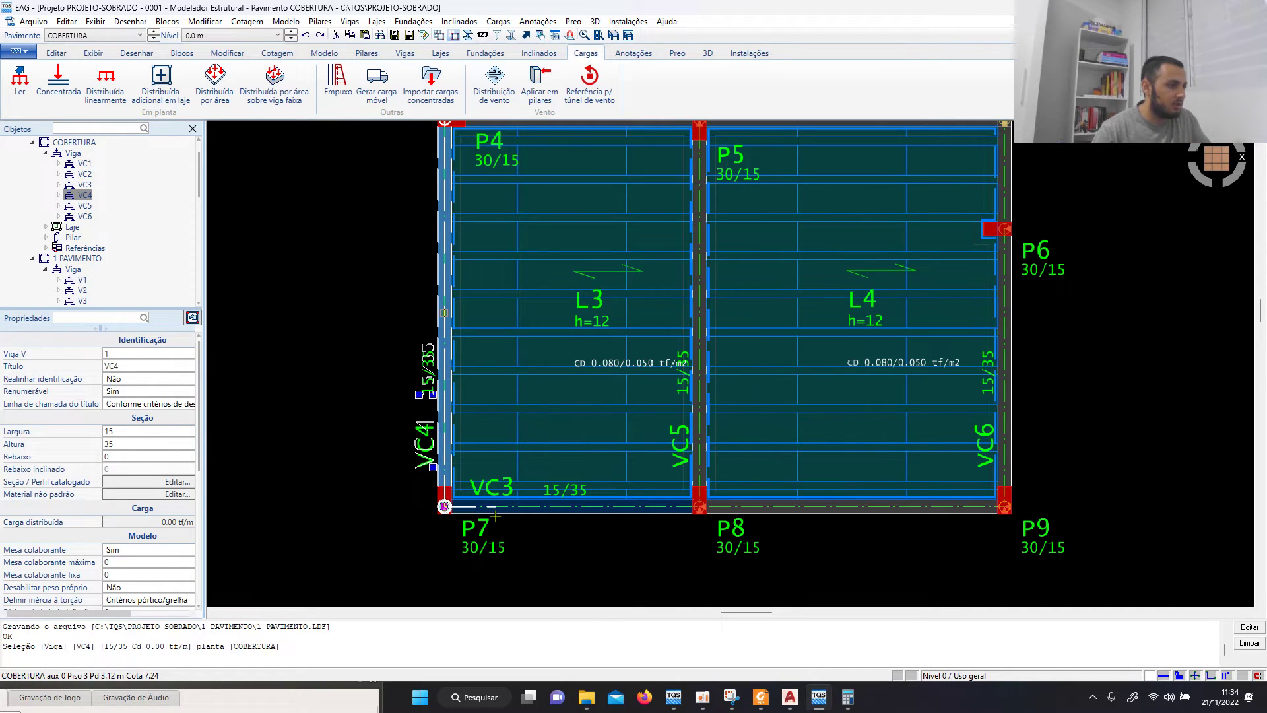
click(478, 506)
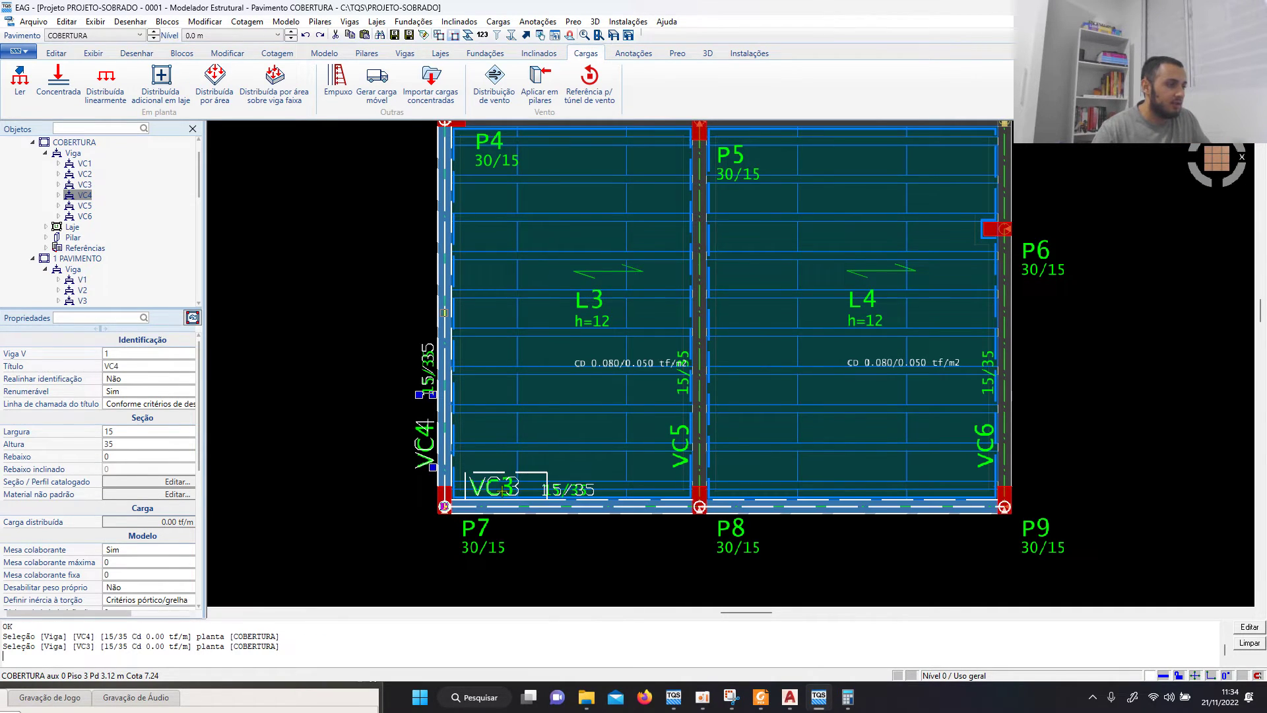
click(985, 448)
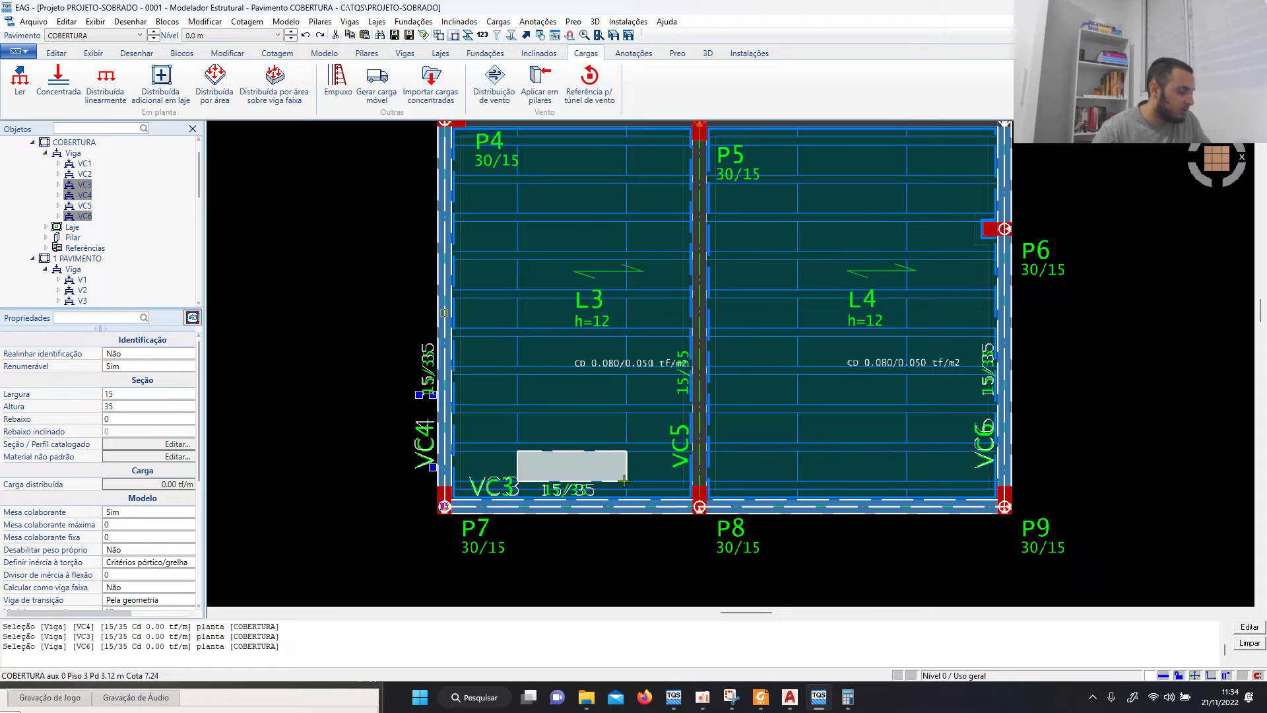
scroll(646, 540, down, 3)
scroll(541, 273, up, 3)
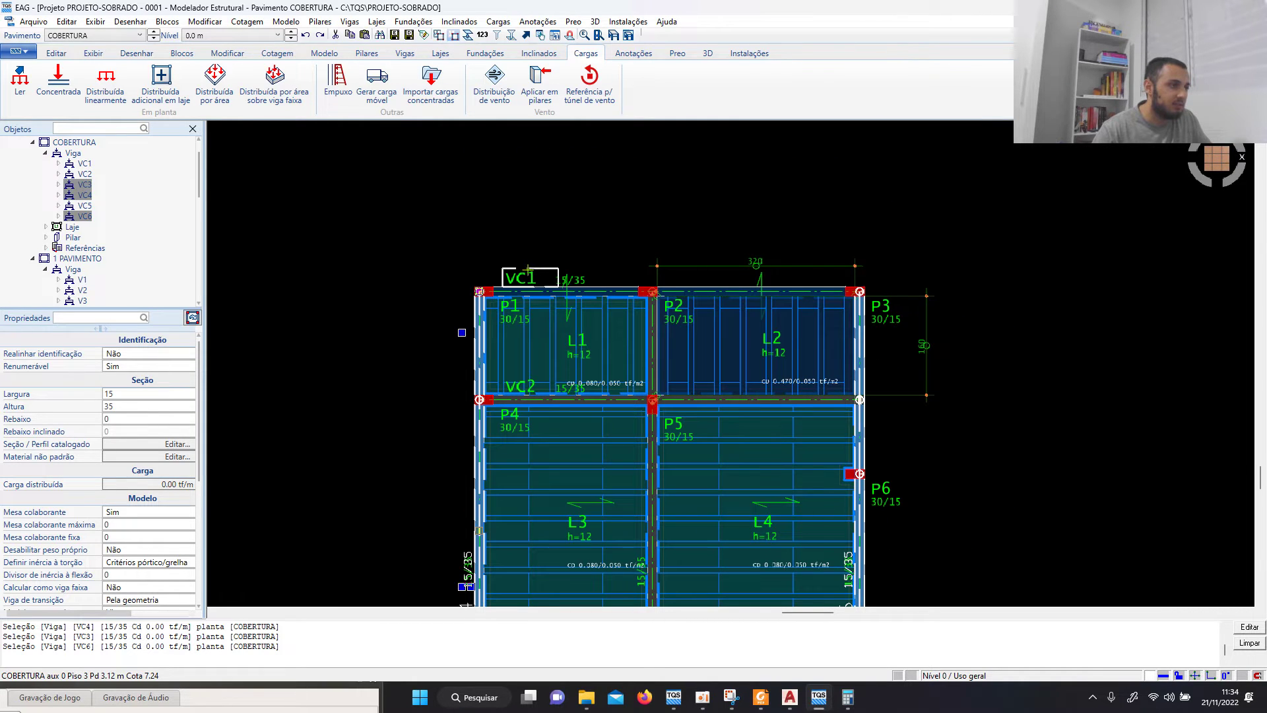
click(528, 272)
scroll(528, 277, down, 1)
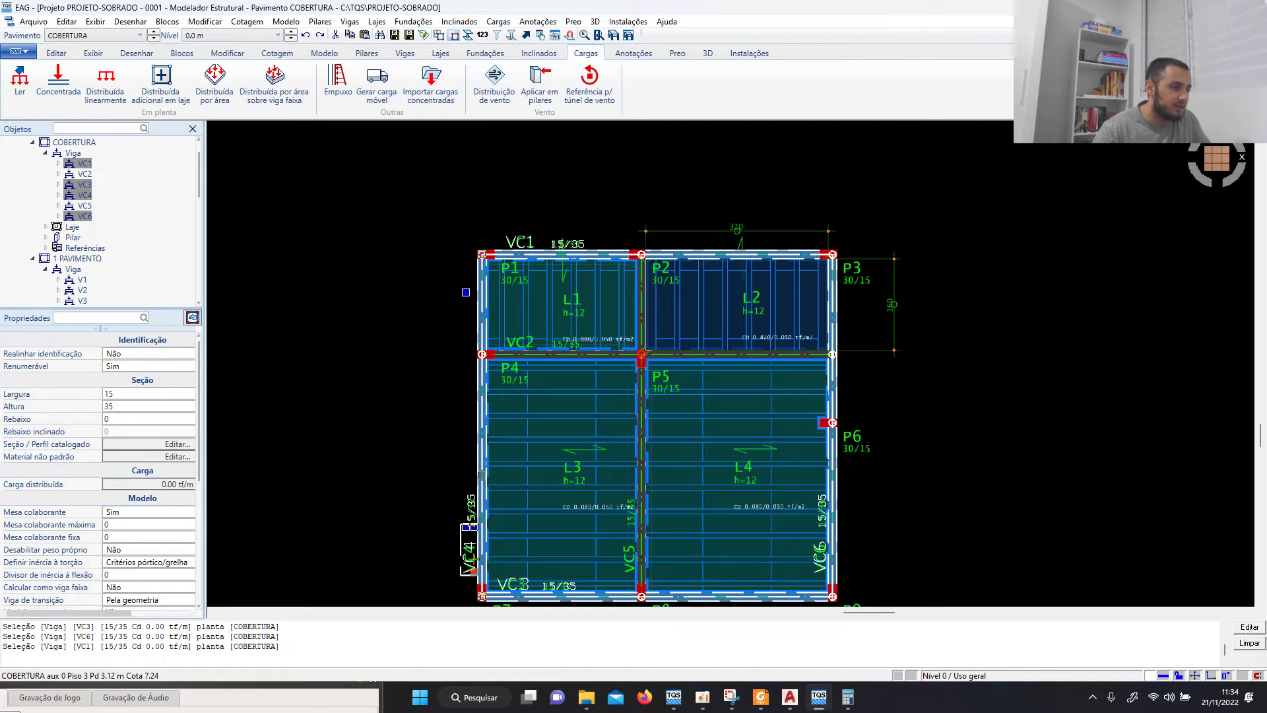
scroll(685, 315, down, 1)
scroll(748, 506, up, 2)
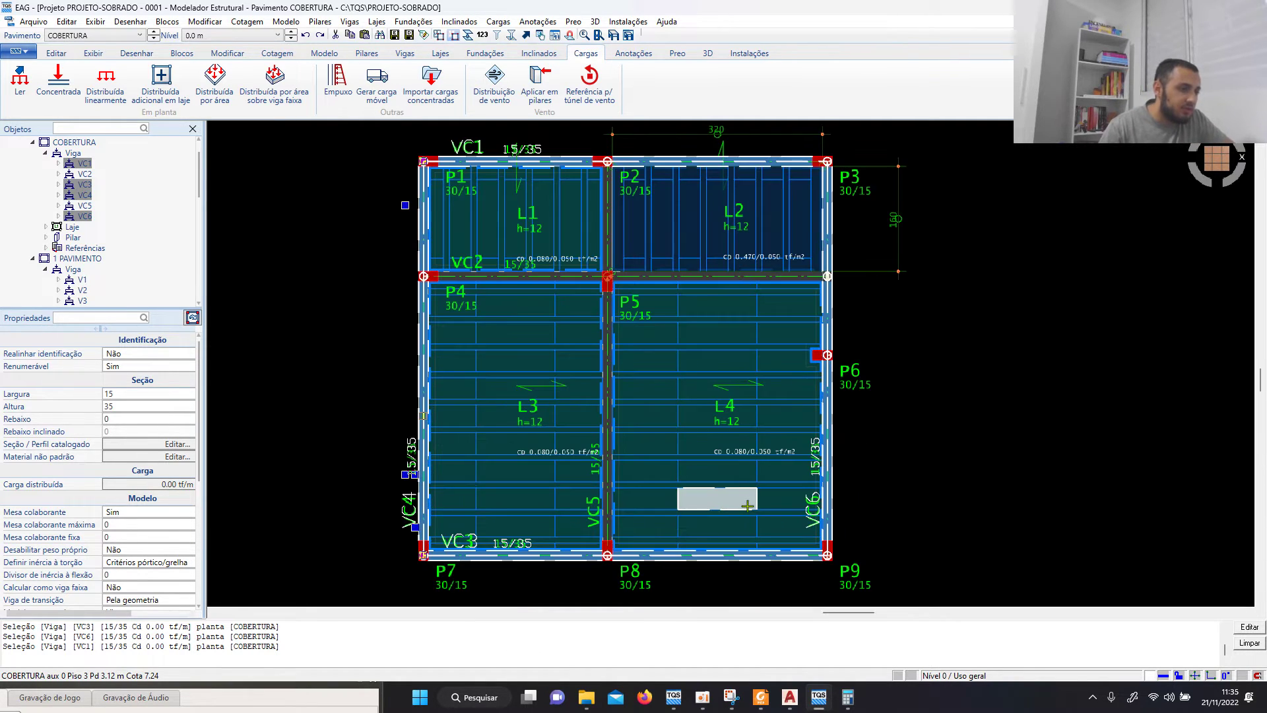
right_click(791, 466)
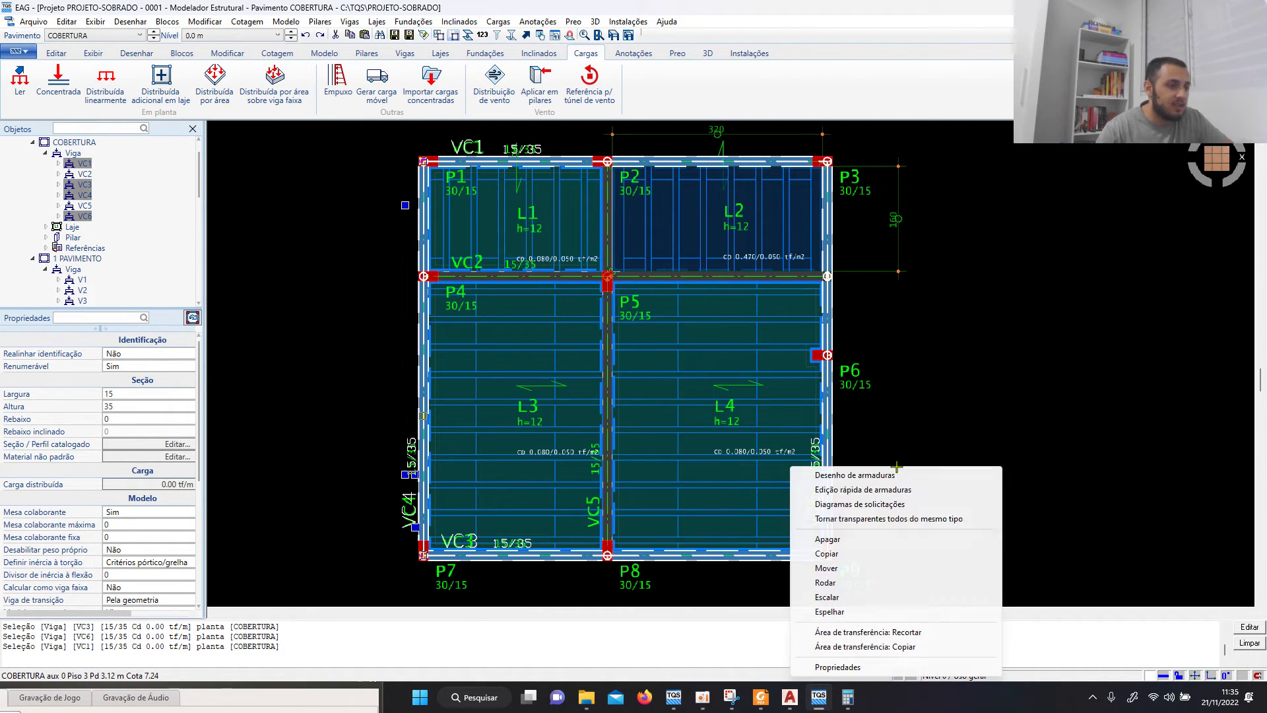
click(855, 667)
click(500, 266)
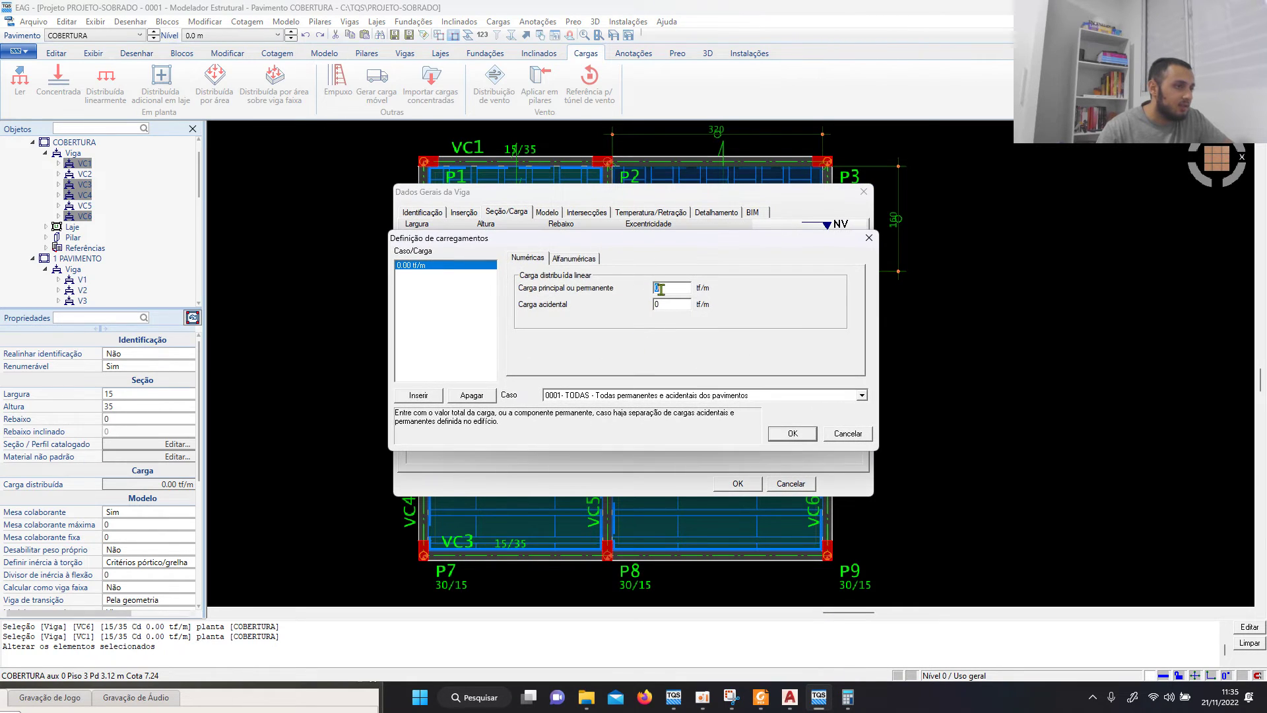
text(0.1)
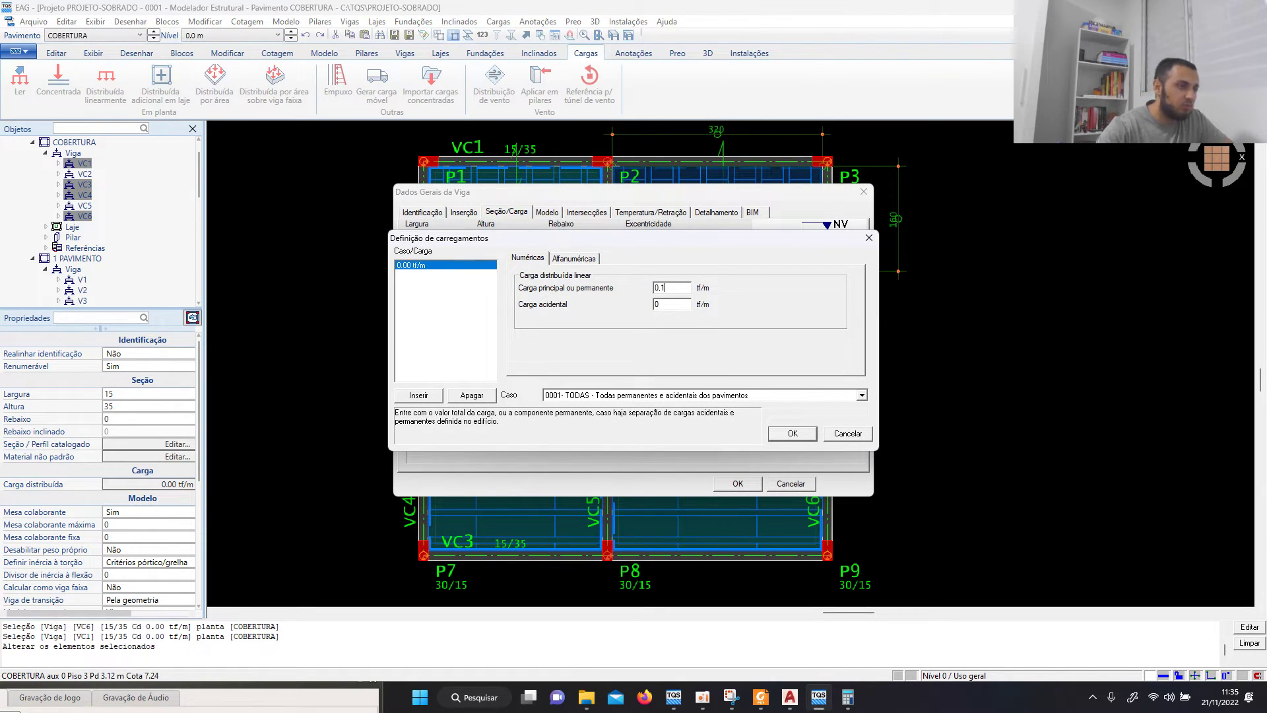
text(8)
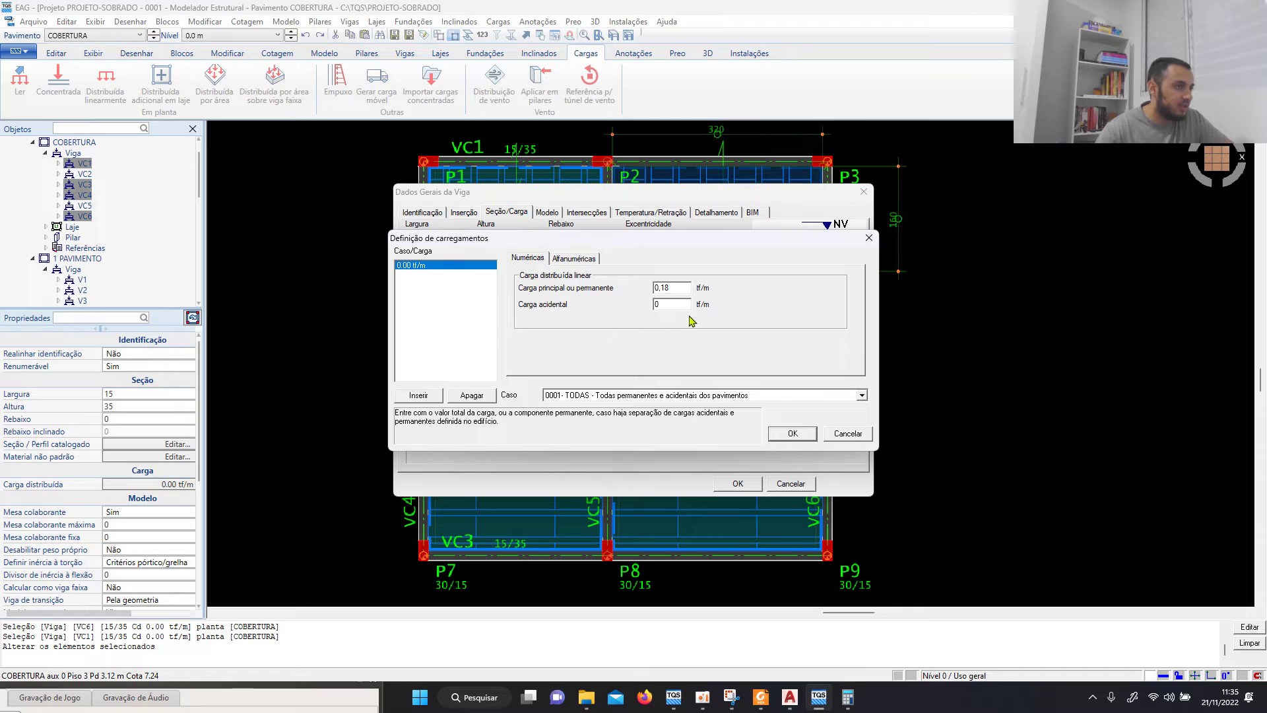
click(792, 434)
click(738, 484)
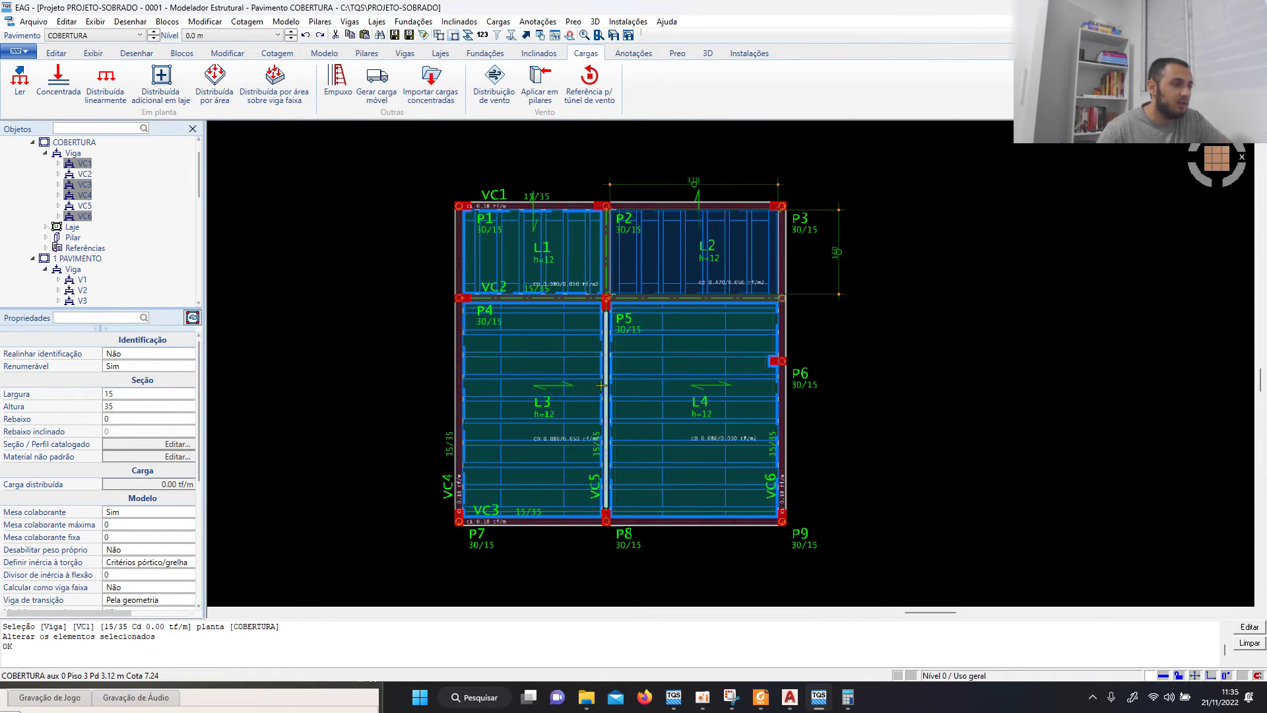
Step: Check the load labels along the perimeter beams and save the COBERTURA floor model
scroll(516, 507, up, 3)
scroll(1037, 547, down, 3)
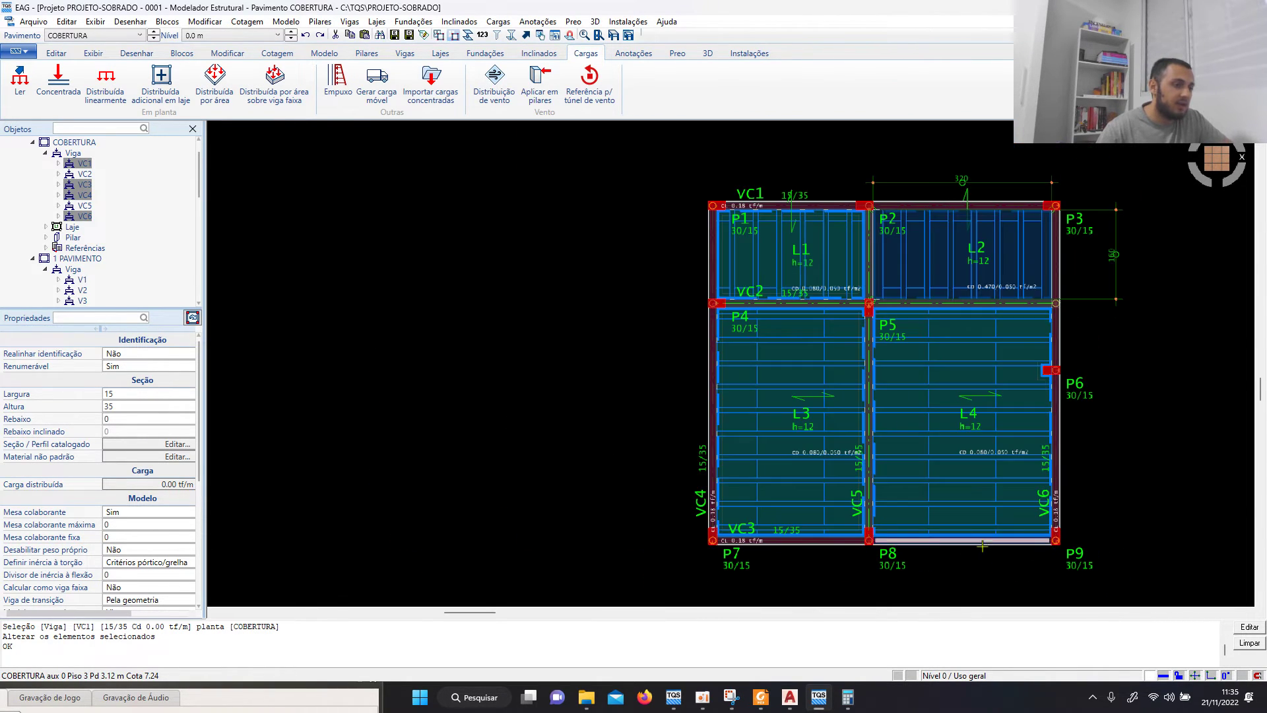
scroll(1043, 545, up, 2)
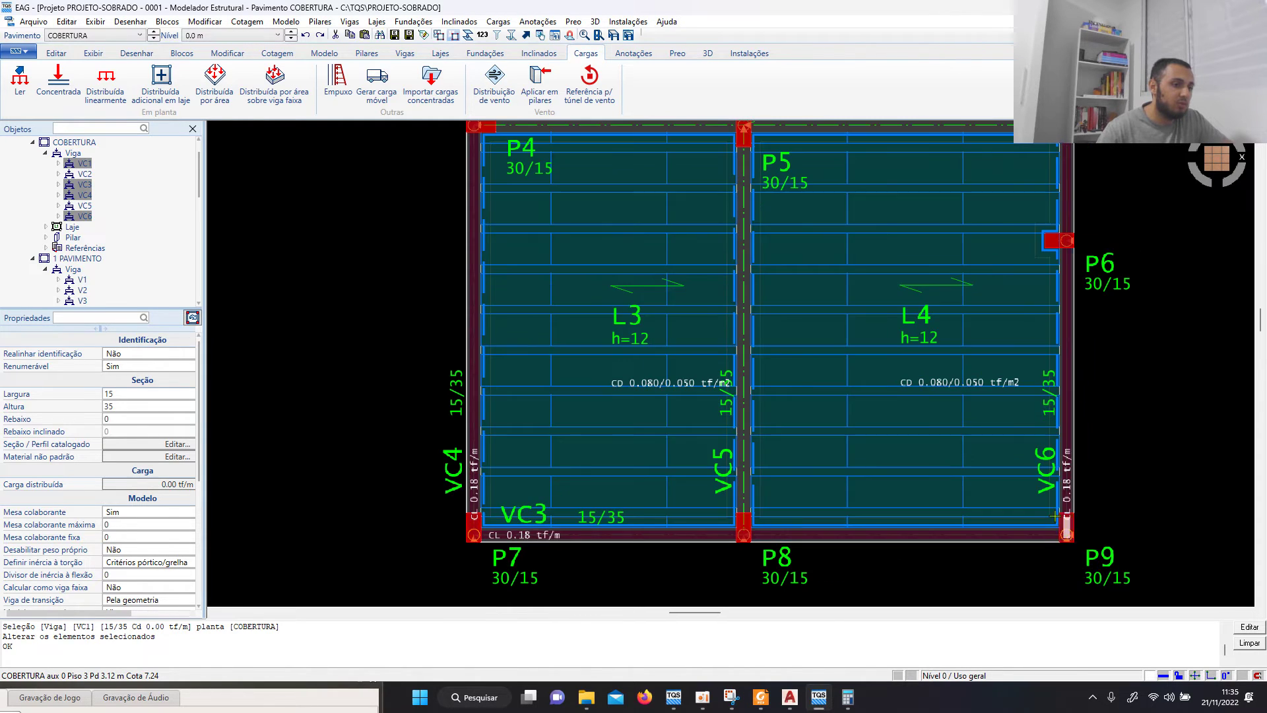
scroll(700, 580, down, 4)
scroll(706, 359, up, 3)
scroll(693, 383, down, 2)
scroll(674, 396, up, 2)
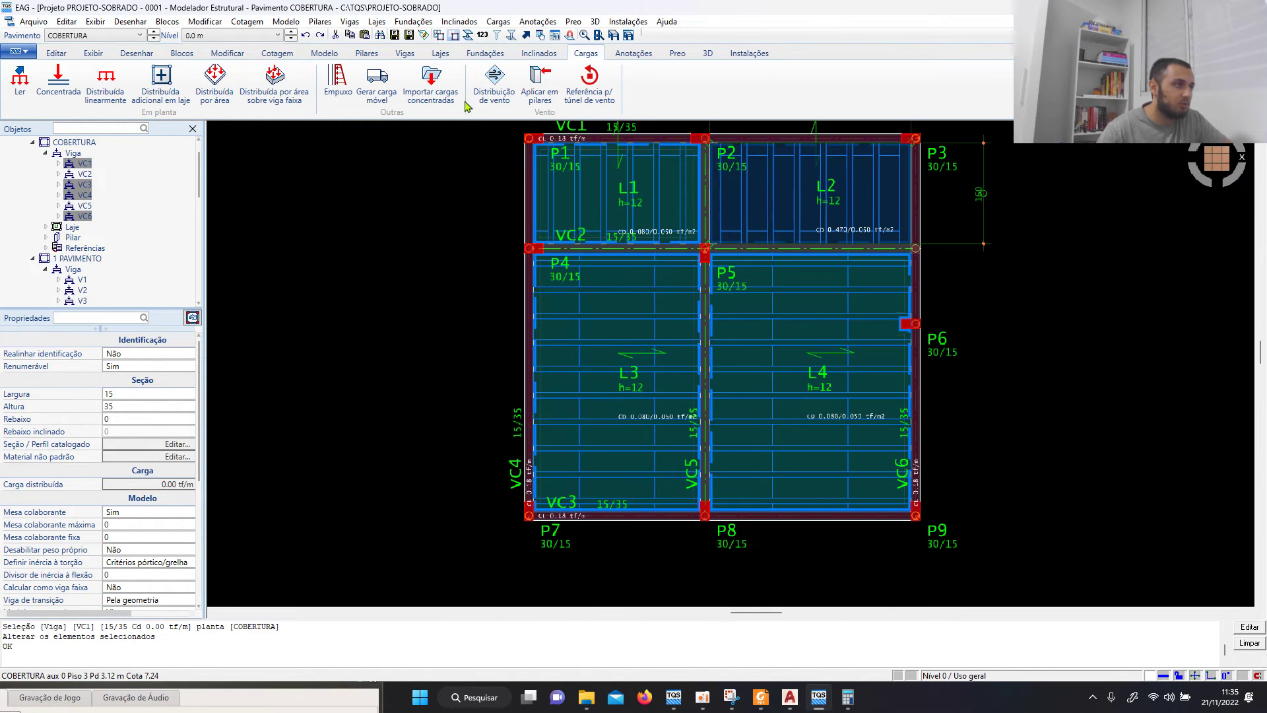
click(395, 36)
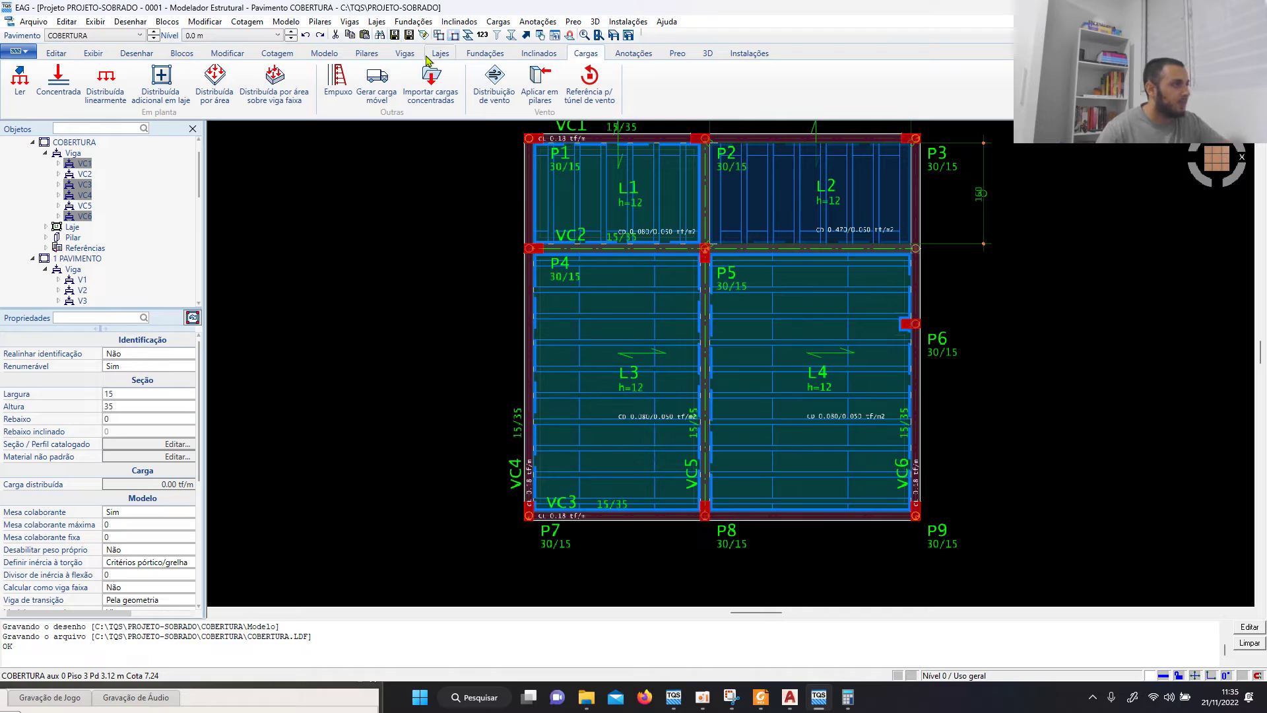
Step: Generate the building's 3D model from Fundacao to COBERTURA, orbit around it to examine the roof structure, and close the viewer
click(613, 36)
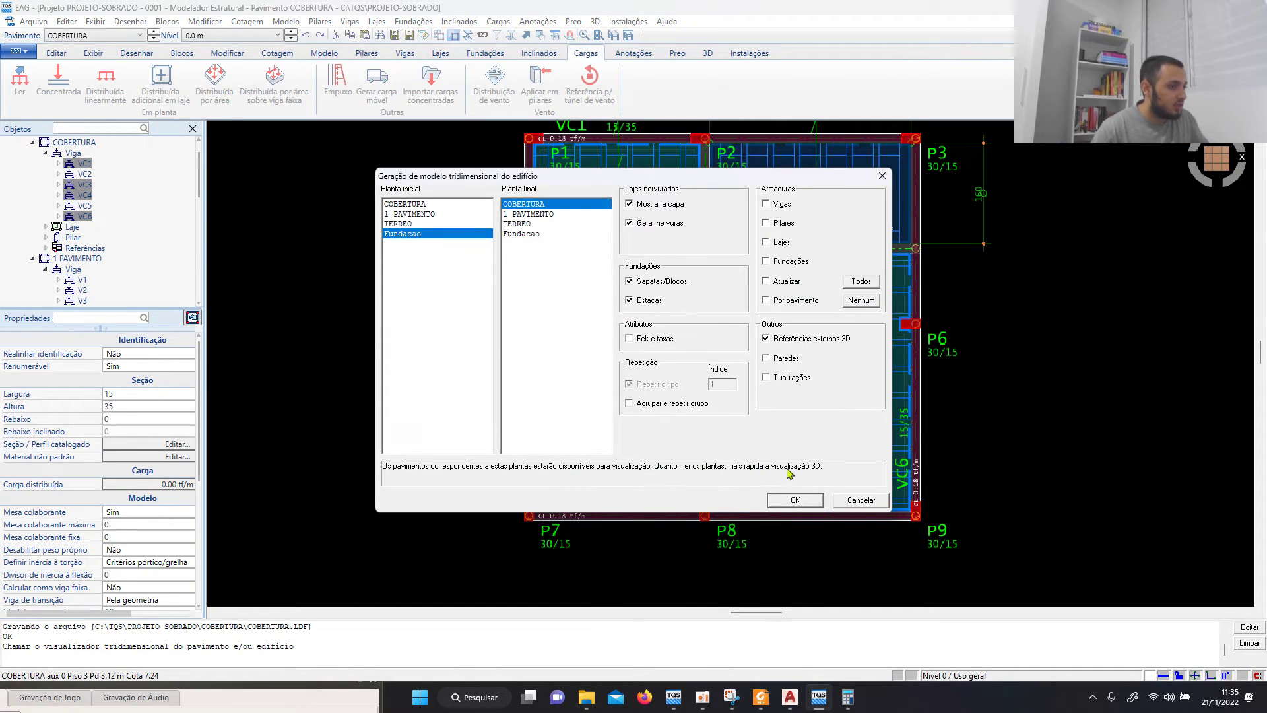
click(796, 499)
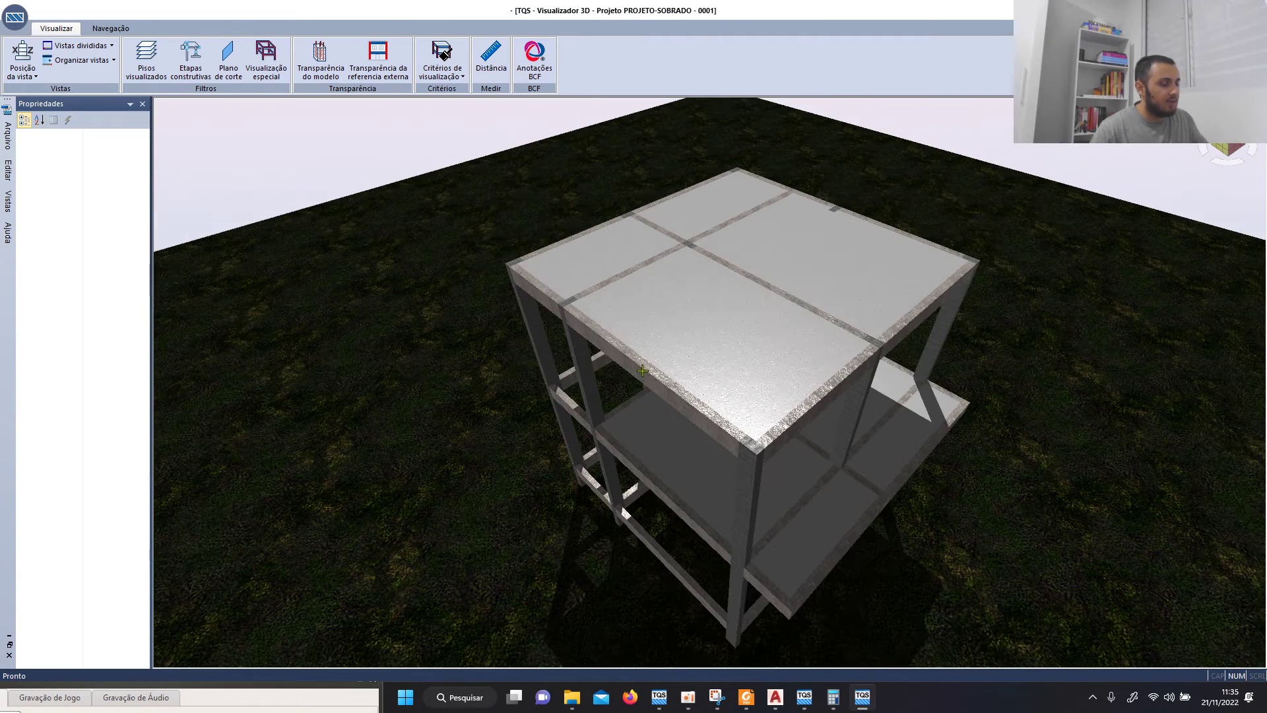
drag(691, 411, 809, 419)
click(1252, 10)
Step: Tilt the COBERTURA plan into a 3D view and examine the slab and perimeter beam loads up close
scroll(518, 371, down, 2)
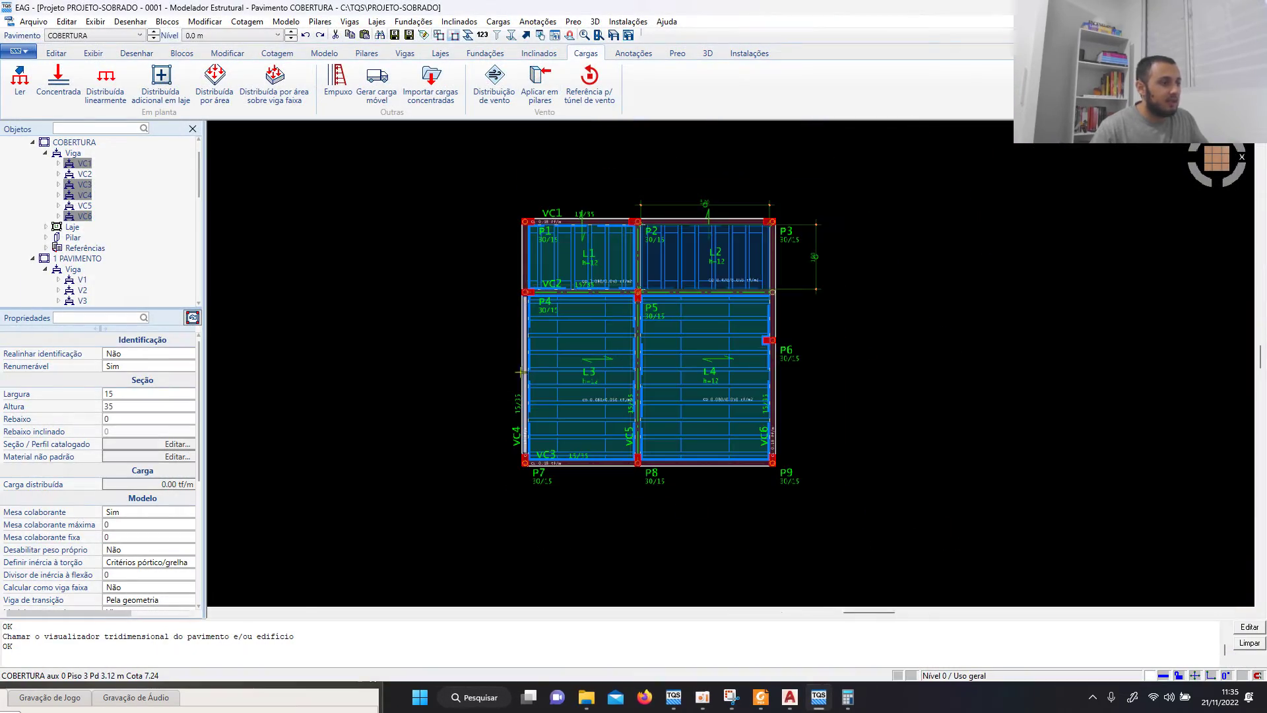
scroll(696, 318, down, 3)
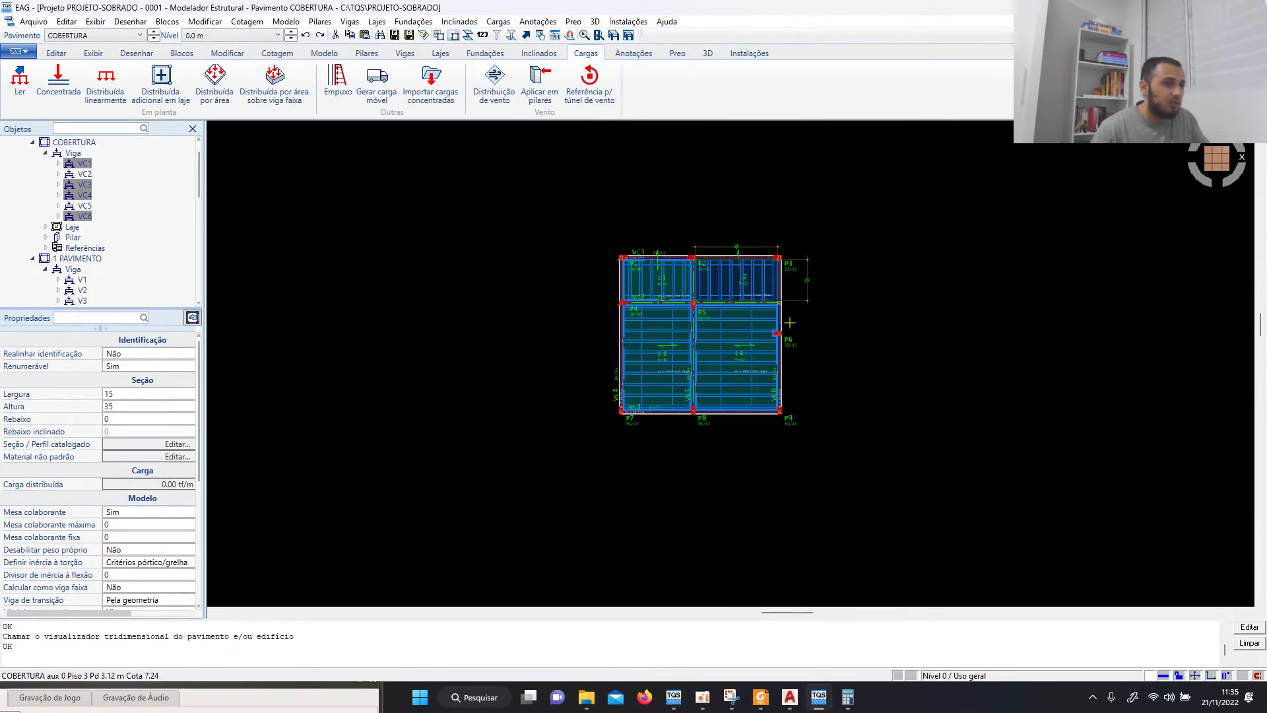
scroll(688, 313, up, 2)
scroll(617, 367, down, 3)
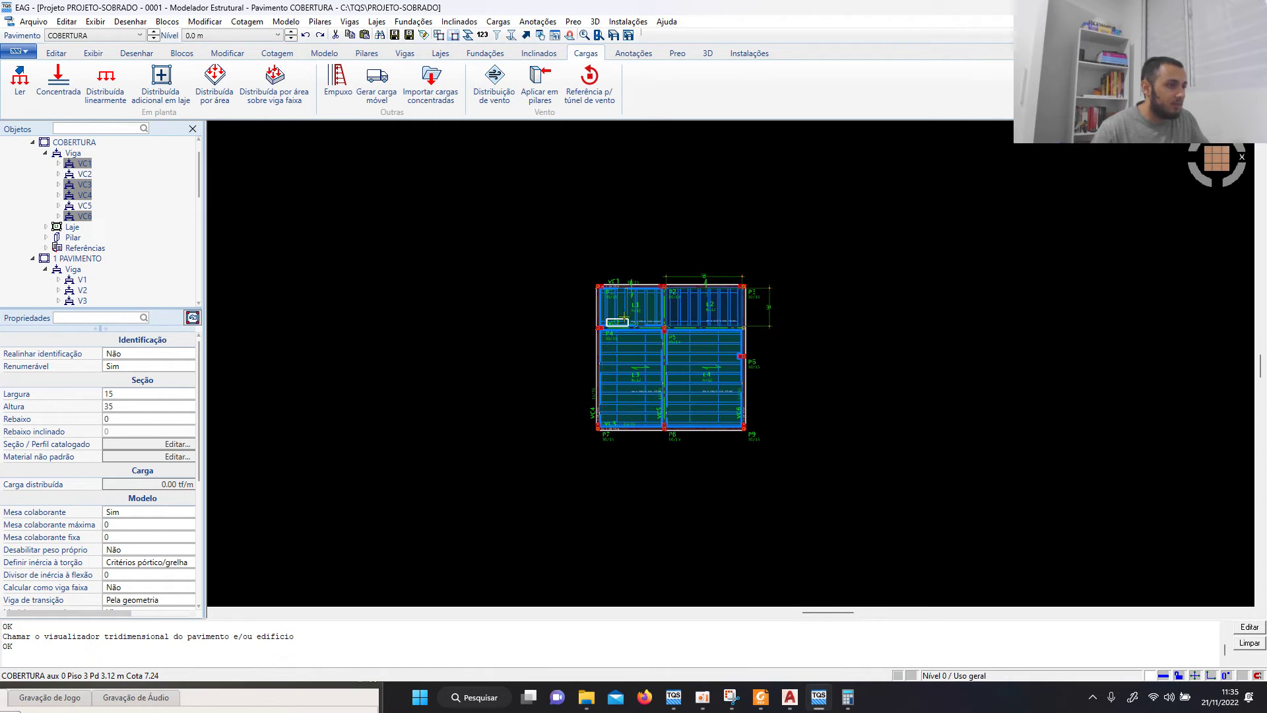
scroll(578, 363, up, 2)
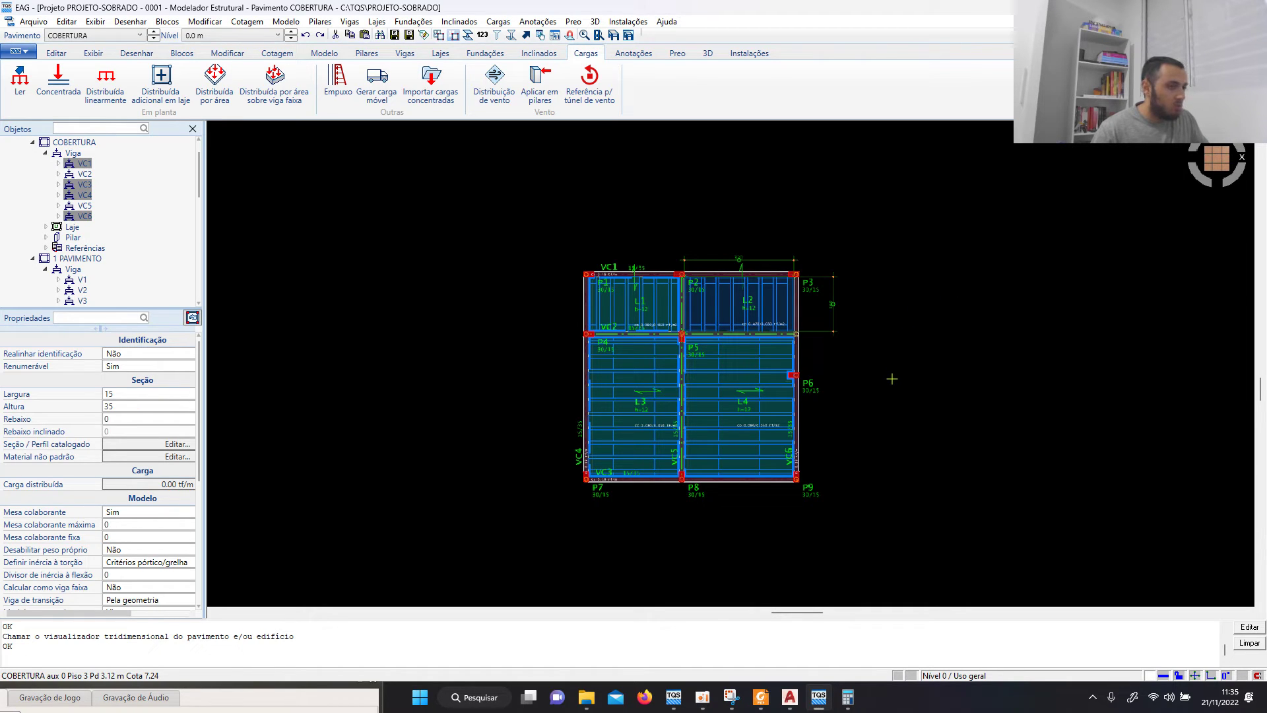
middle_drag(891, 379, 900, 316)
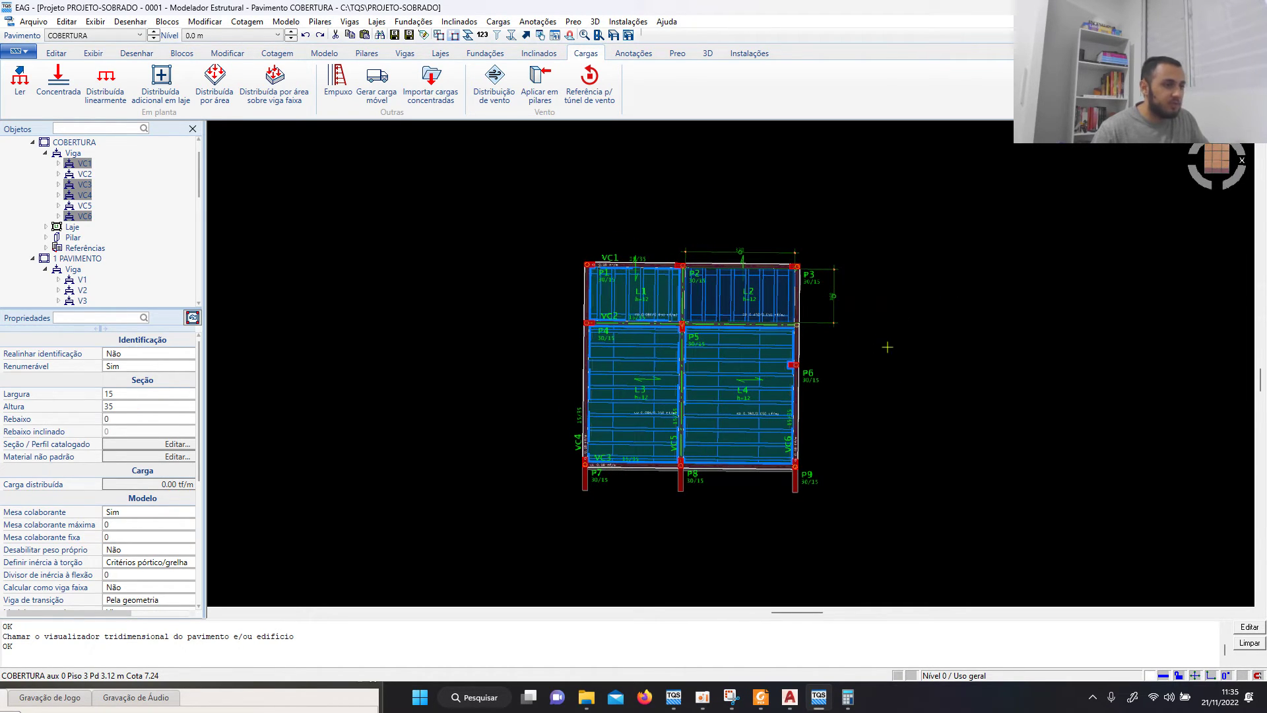
middle_drag(898, 378, 837, 215)
scroll(790, 356, up, 3)
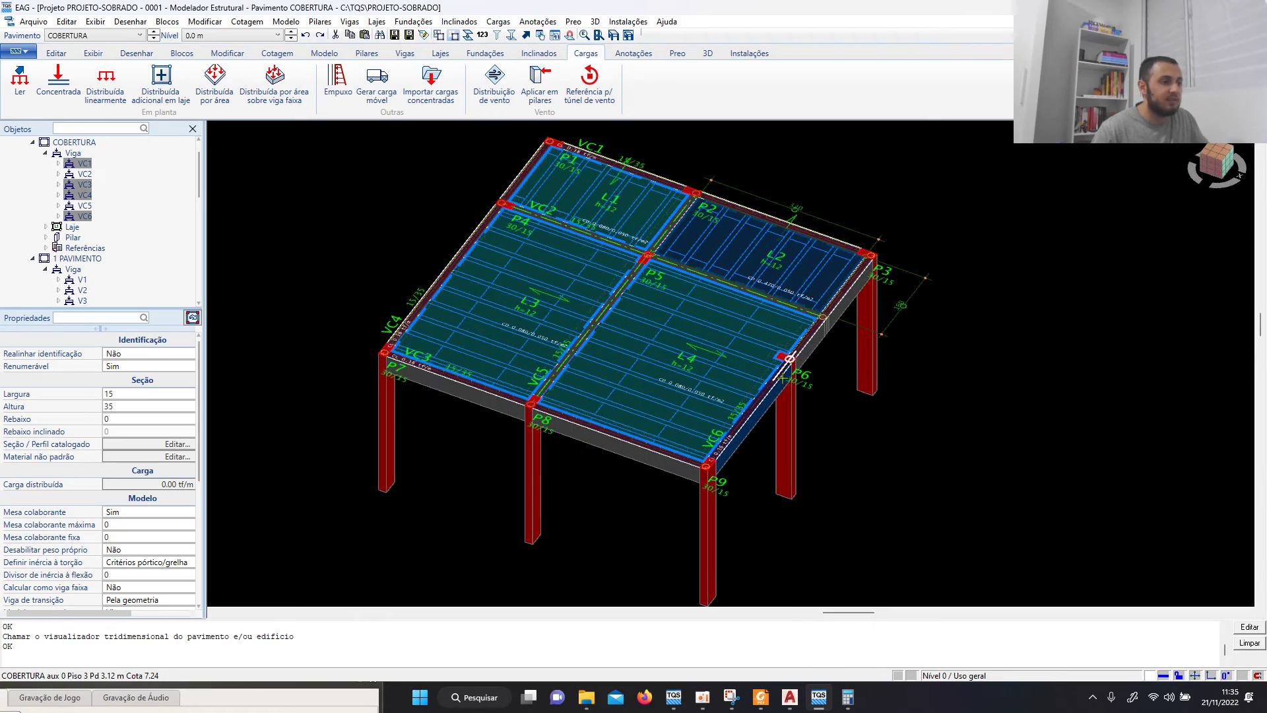
scroll(588, 368, up, 2)
scroll(574, 499, up, 3)
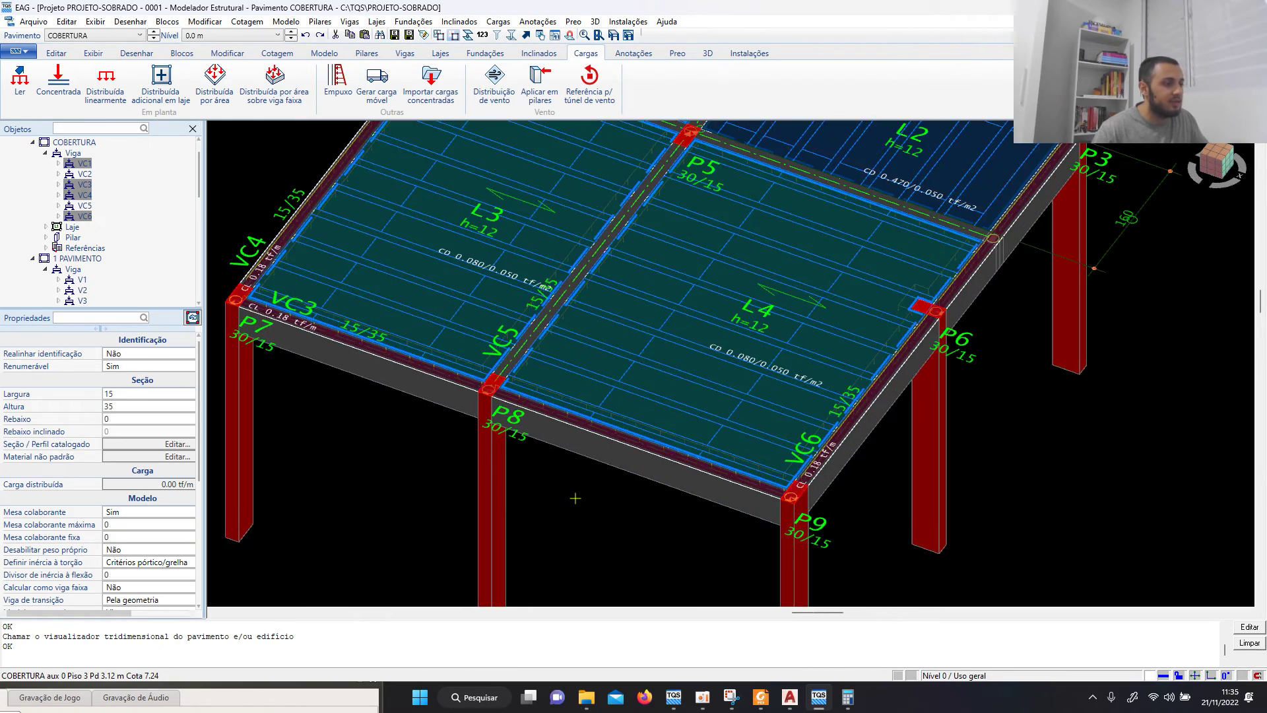
middle_drag(574, 473, 390, 303)
scroll(359, 179, up, 6)
scroll(468, 282, down, 8)
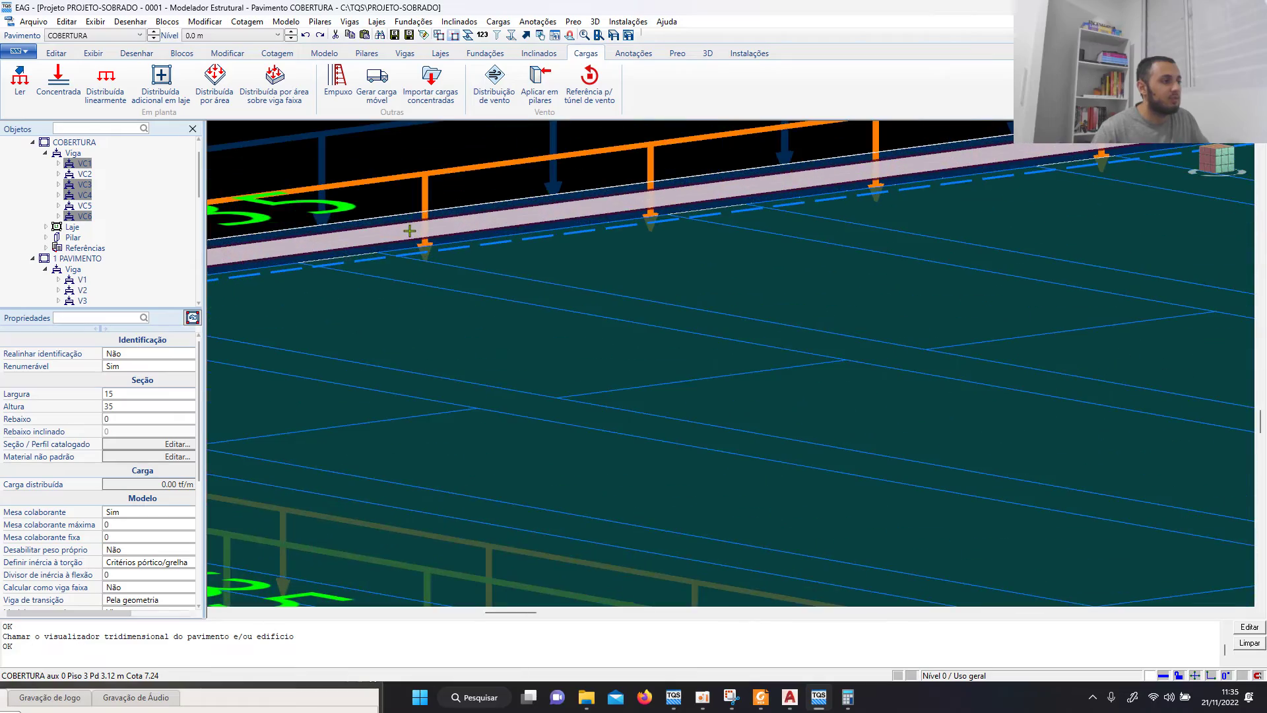
scroll(468, 283, up, 3)
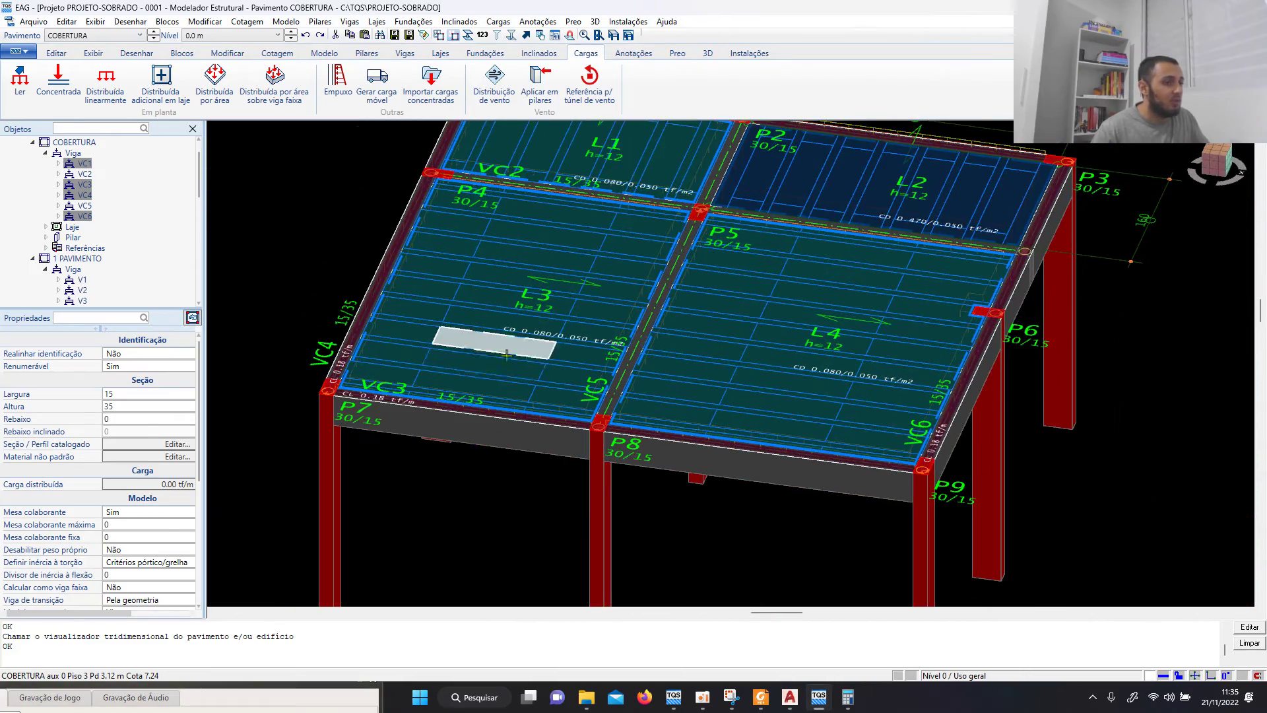
middle_drag(412, 315, 432, 340)
Step: Return to the top view and inspect the distributed loads on beams VC3 and VC4 around column P7
click(1196, 156)
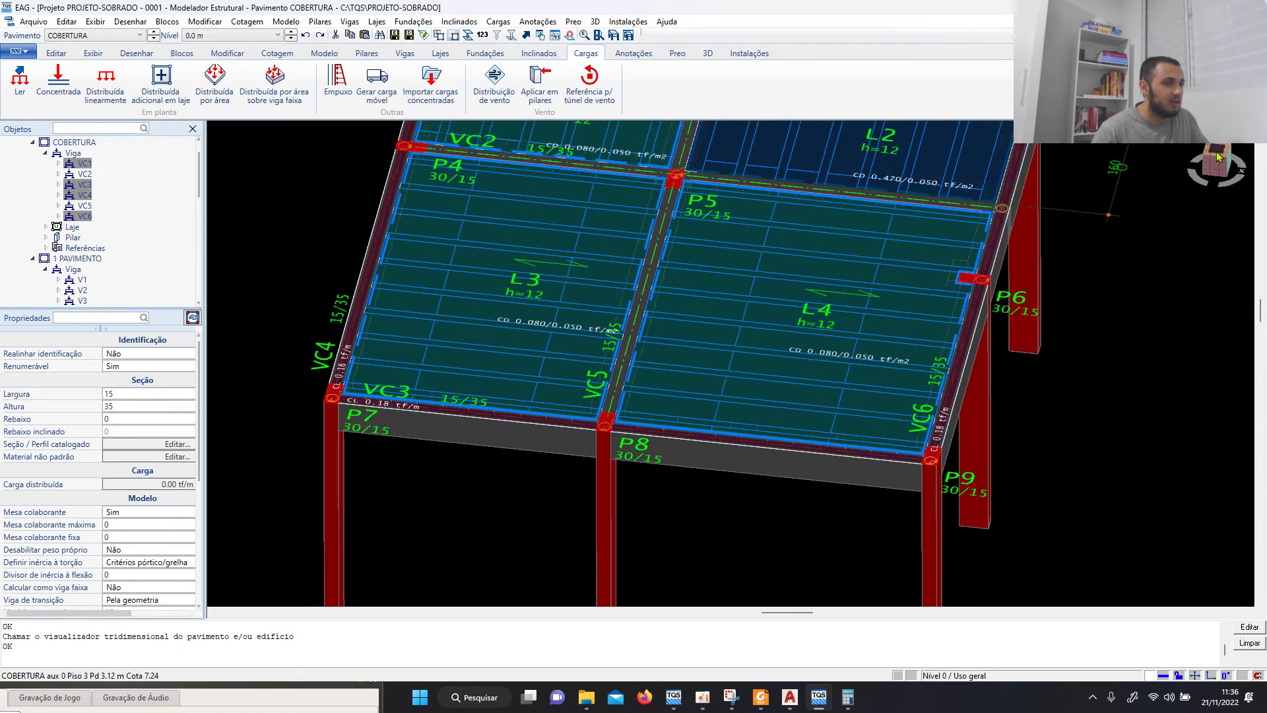
scroll(679, 462, up, 5)
scroll(539, 480, up, 3)
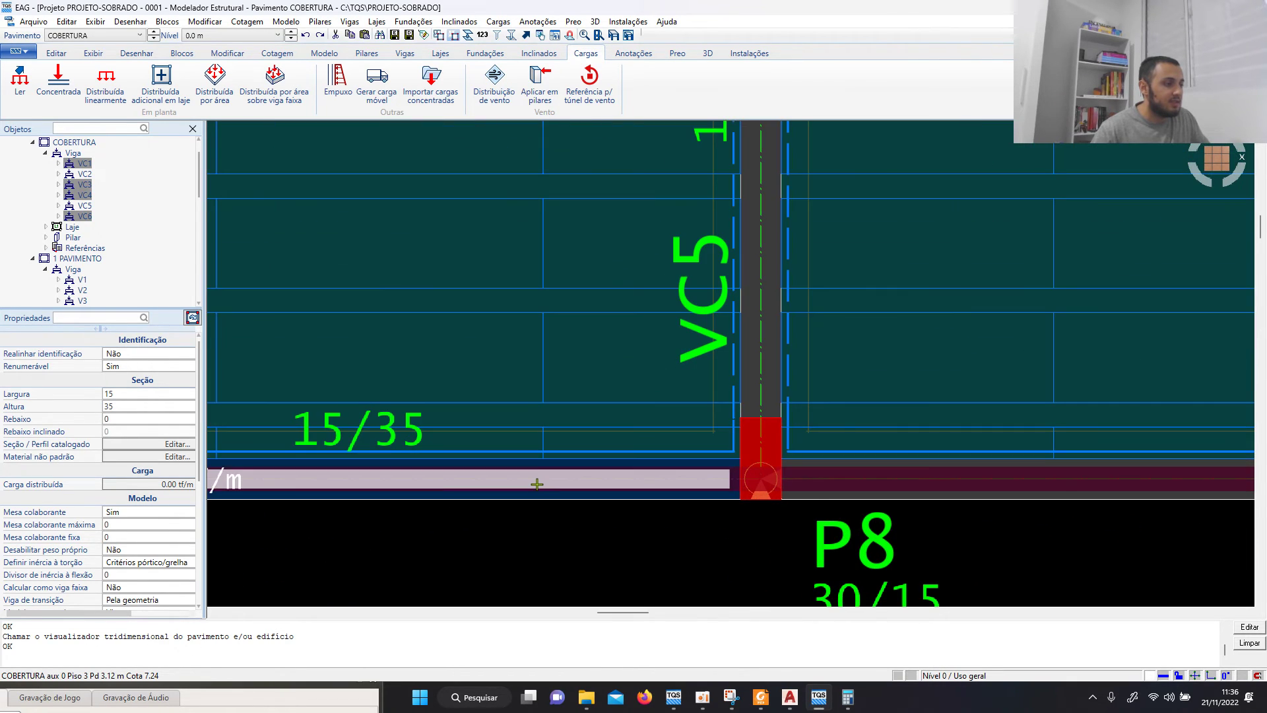
scroll(831, 395, down, 3)
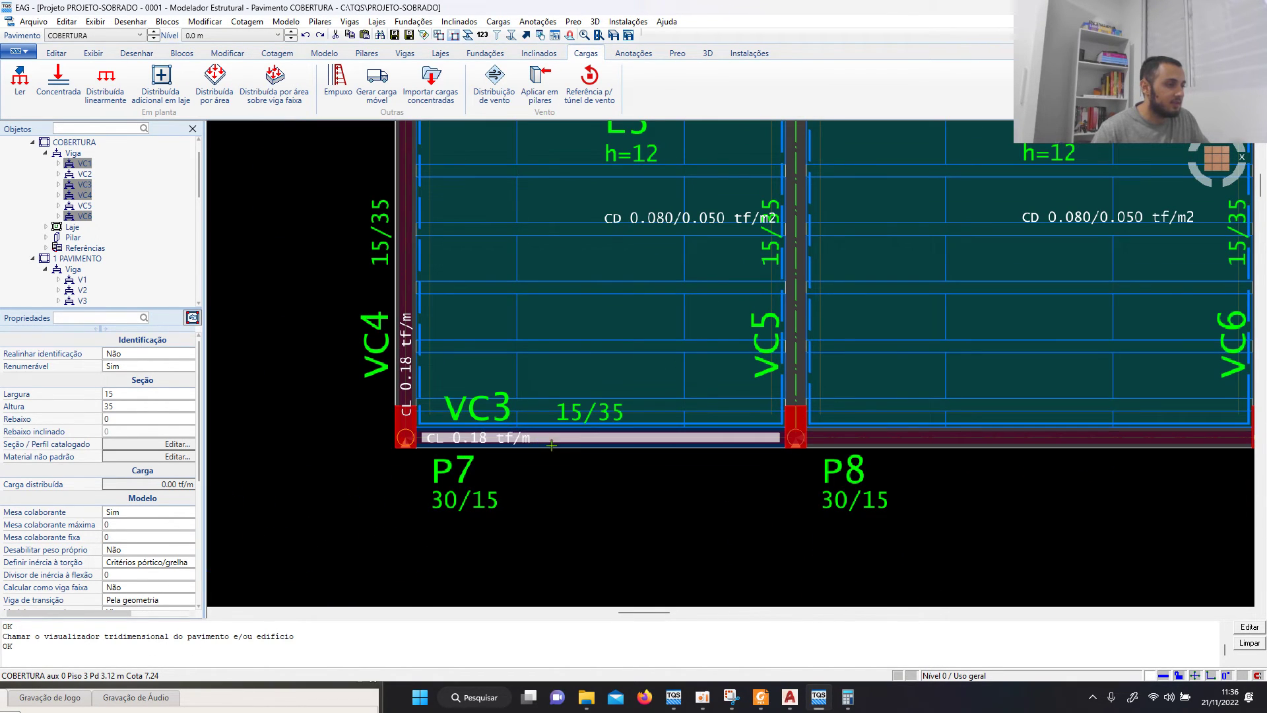
scroll(421, 330, down, 4)
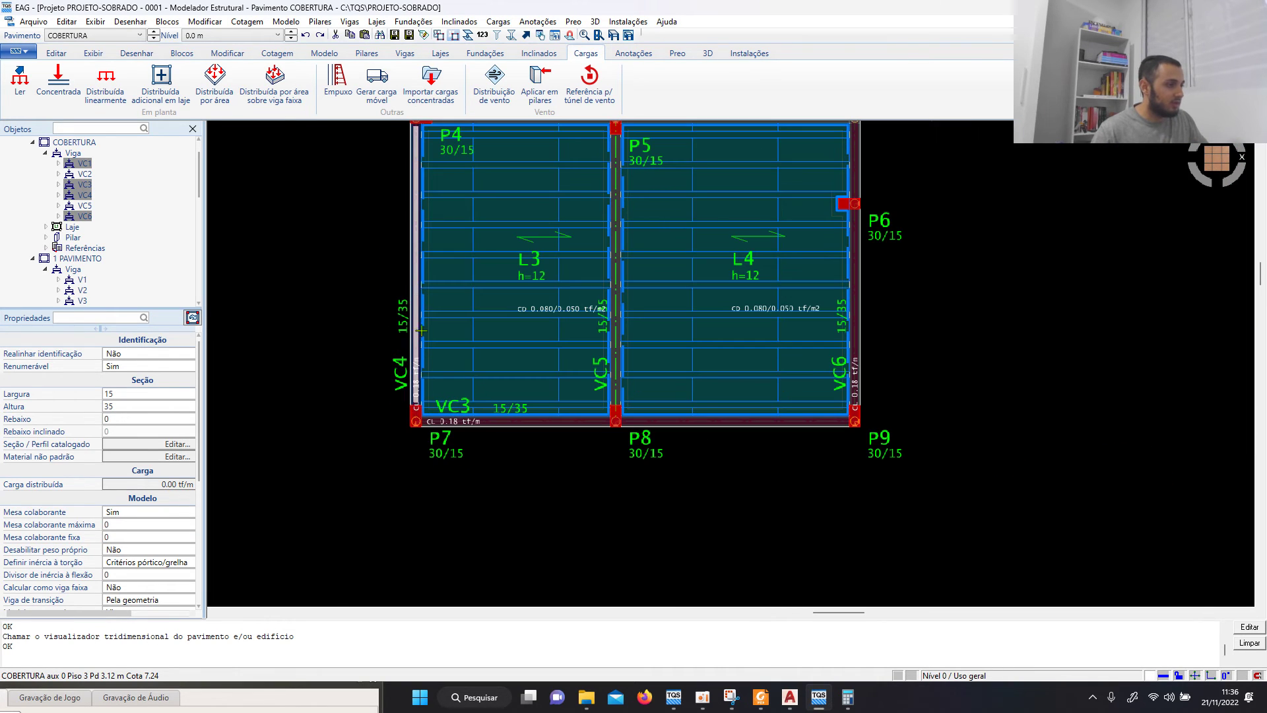
scroll(718, 363, down, 2)
scroll(735, 312, up, 3)
scroll(734, 314, down, 3)
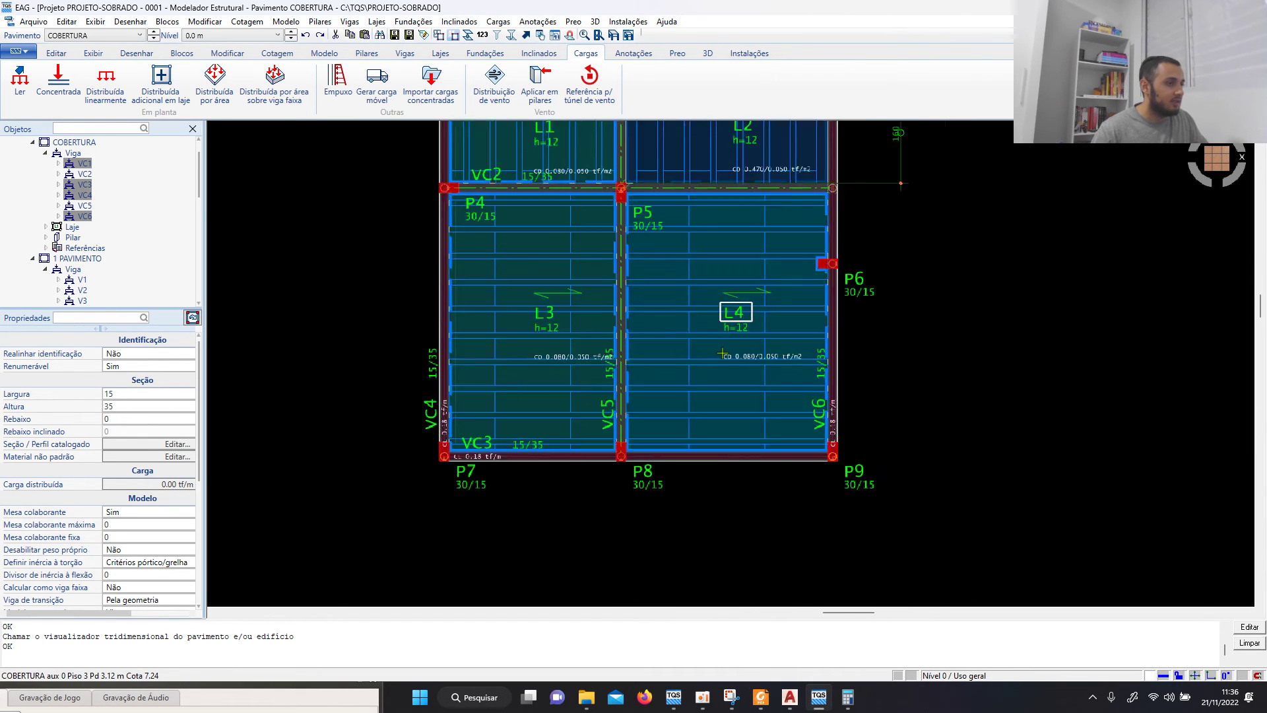
Step: Orbit the model back into a 3D view and switch to the 1 PAVIMENTO floor to examine its beam loads
shift+middle_drag(700, 354, 620, 372)
scroll(701, 304, up, 1)
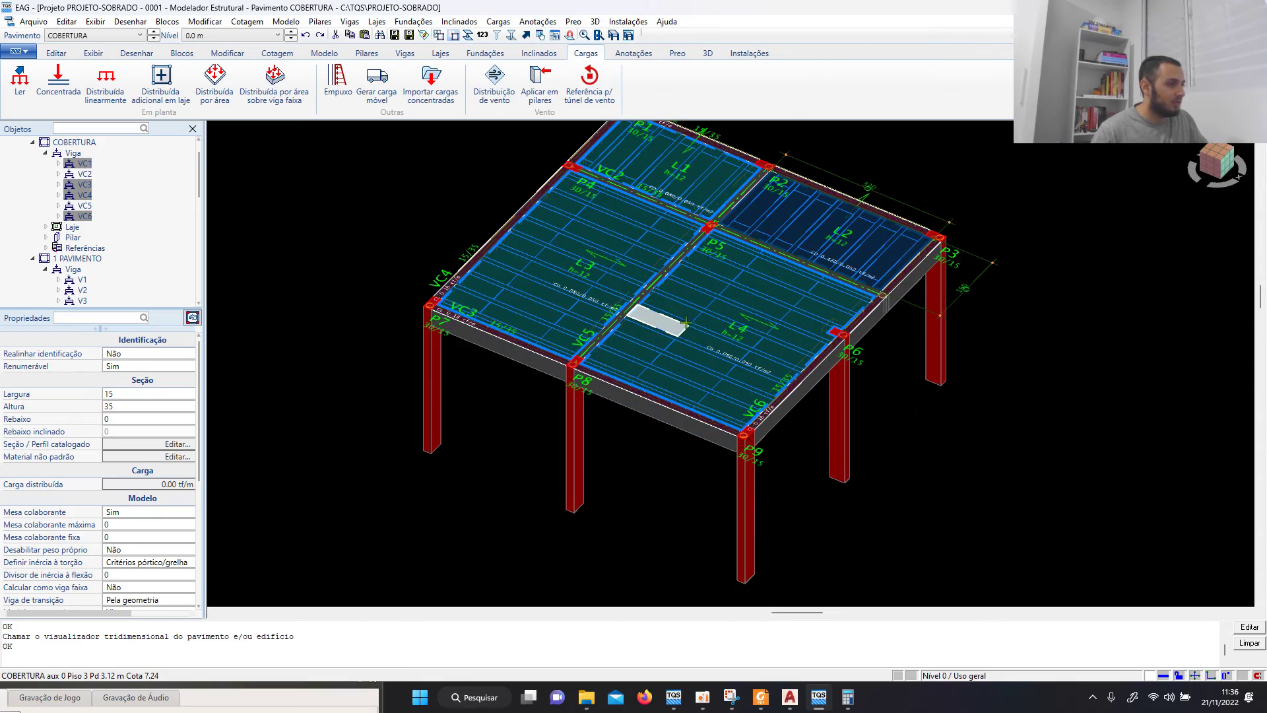
shift+middle_drag(637, 414, 673, 447)
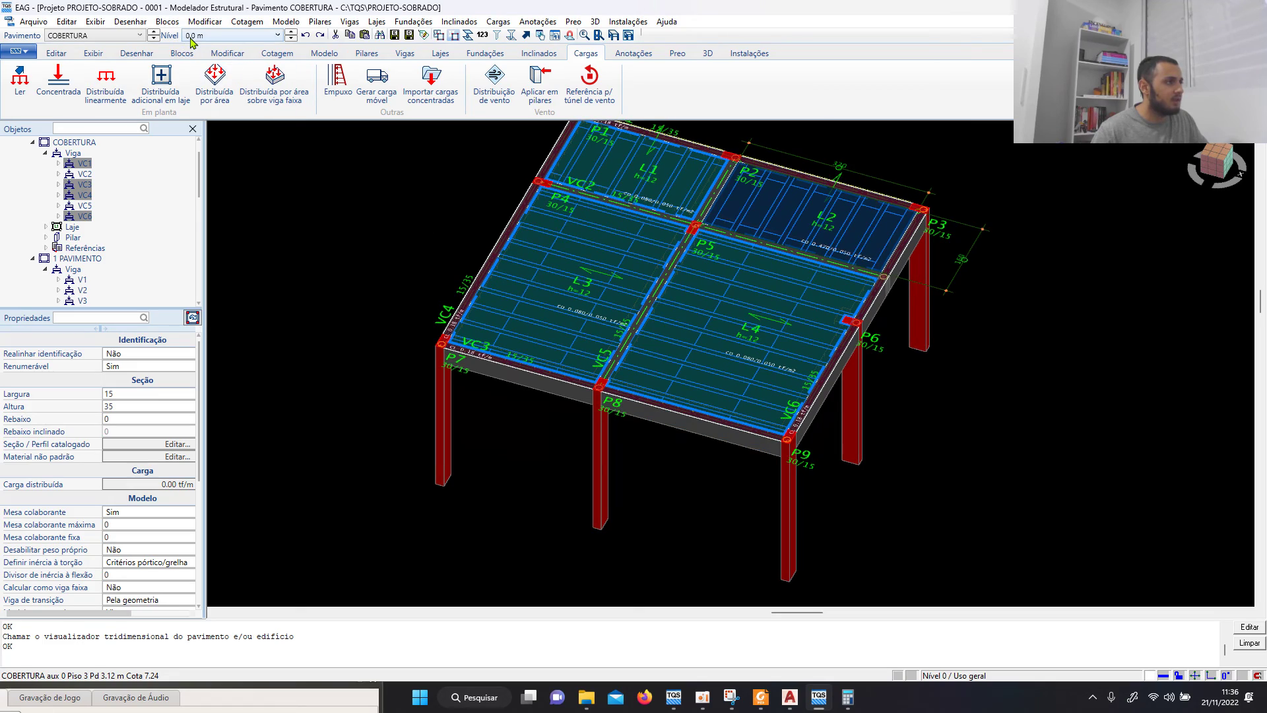
click(155, 39)
shift+middle_drag(623, 381, 714, 357)
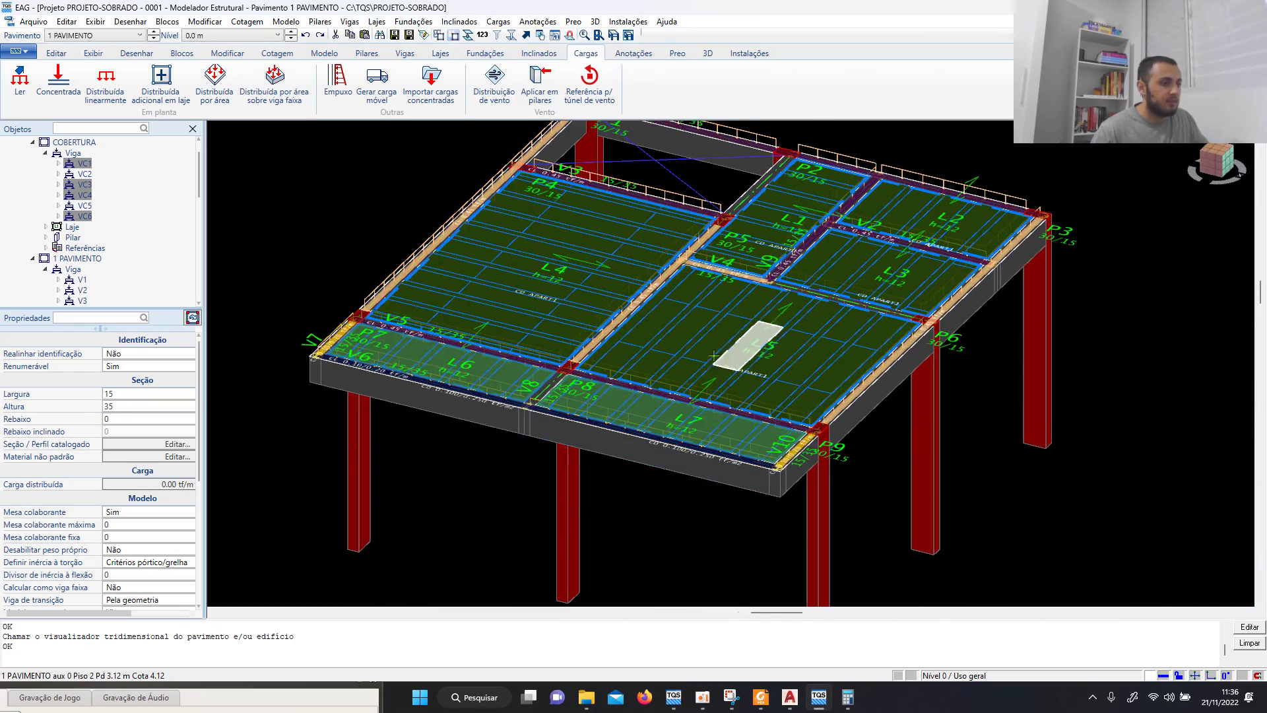